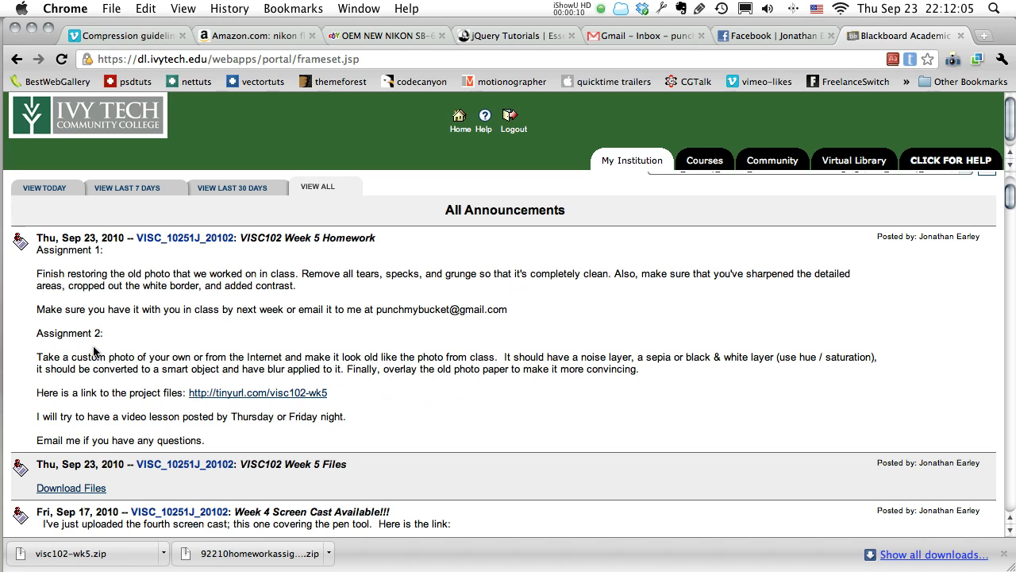
Read the VISC102 Week 5 Homework announcement, including both assignments and the project files link.
{"action": "left_click_drag", "start_coordinate": [37, 261], "coordinate": [242, 440]}
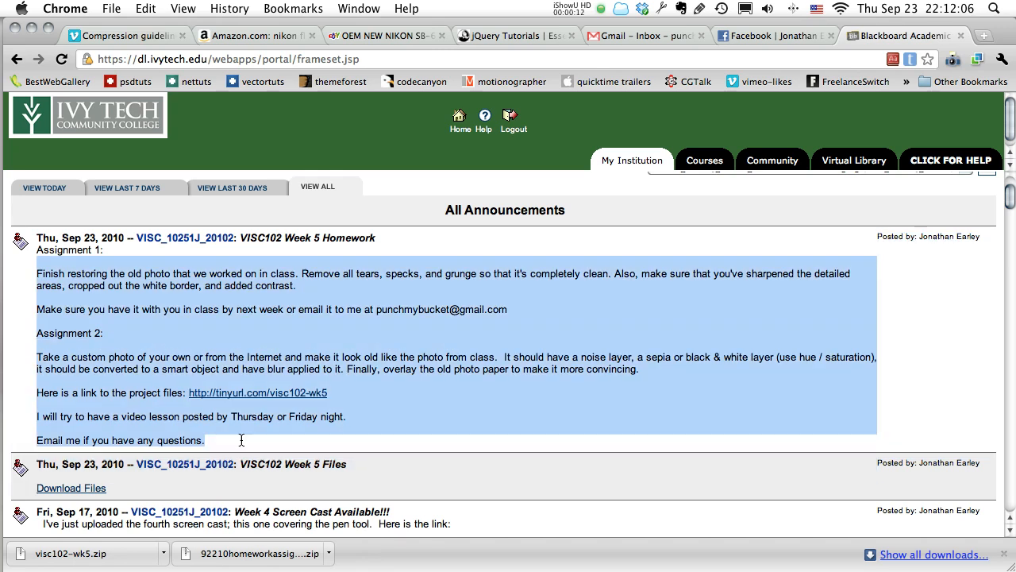
{"action": "left_click", "coordinate": [123, 438]}
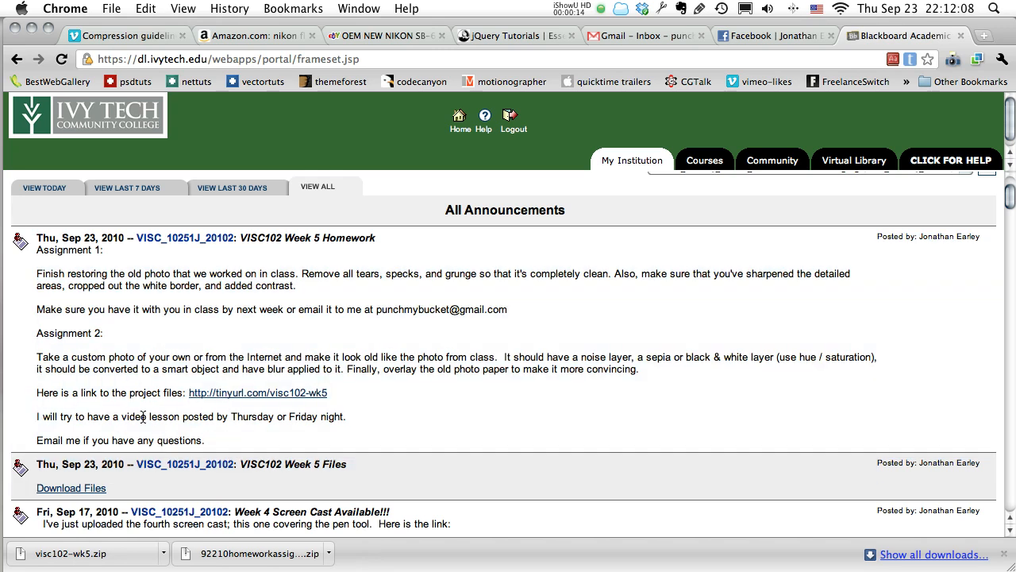
{"action": "scroll", "coordinate": [143, 417], "scroll_direction": "down", "scroll_amount": 2}
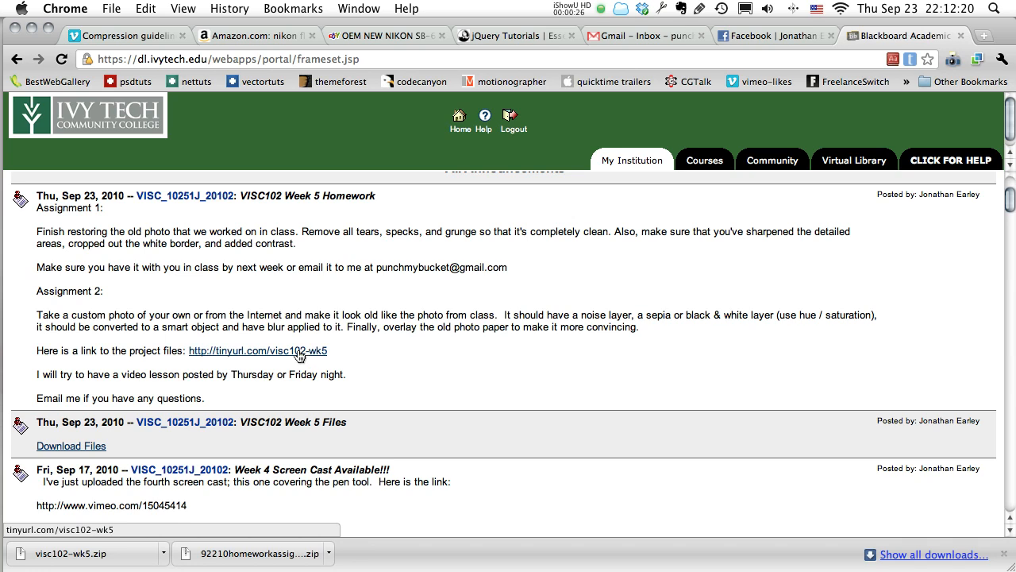
Switch from the browser to the desktop, extract visc102-wk5.zip and open the Week 5 folder.
{"action": "key", "text": "super+h"}
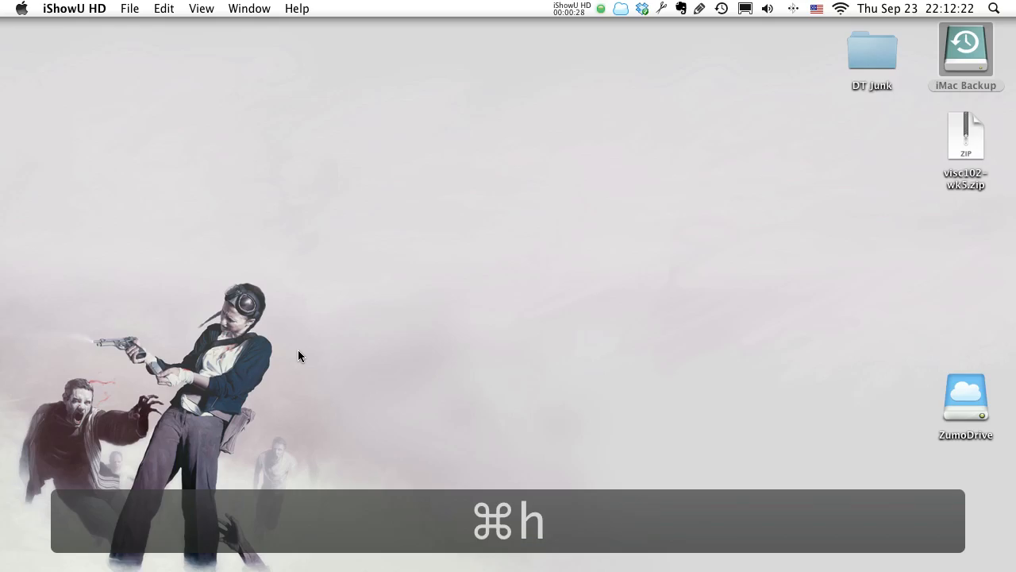
{"action": "double_click", "coordinate": [965, 139]}
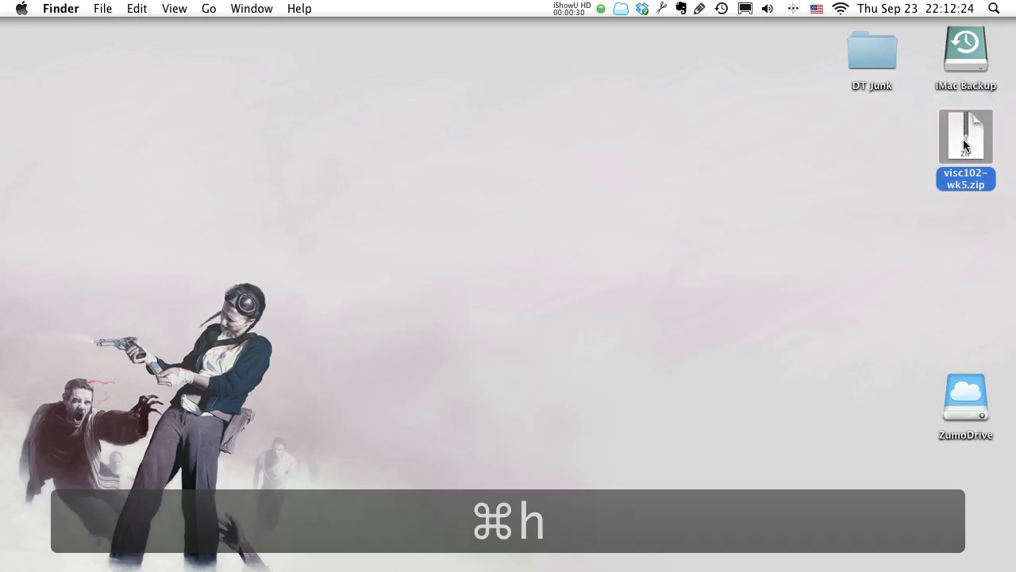
{"action": "left_click_drag", "start_coordinate": [964, 156], "coordinate": [692, 149]}
{"action": "left_click", "coordinate": [965, 185]}
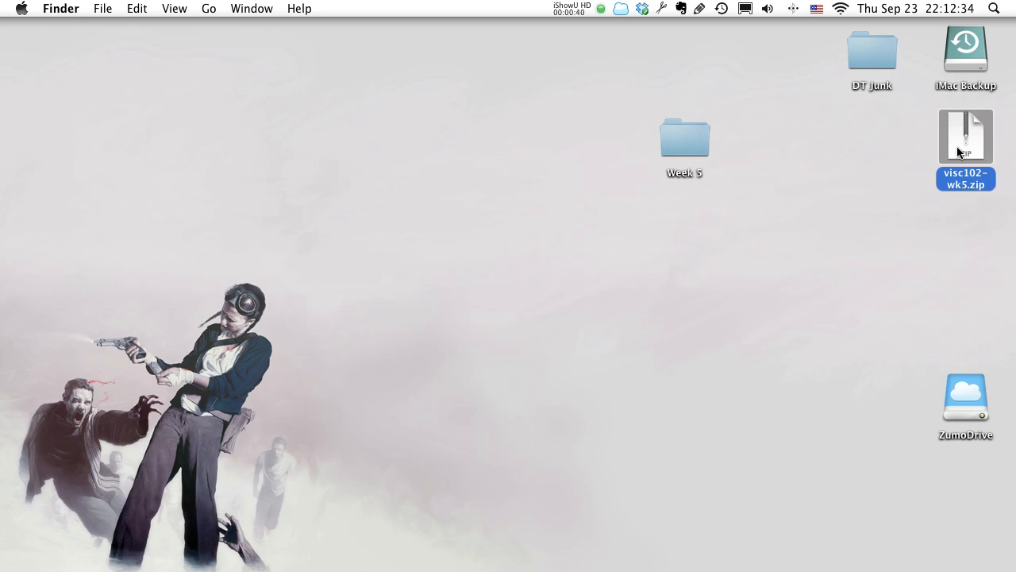
{"action": "left_click", "coordinate": [688, 129]}
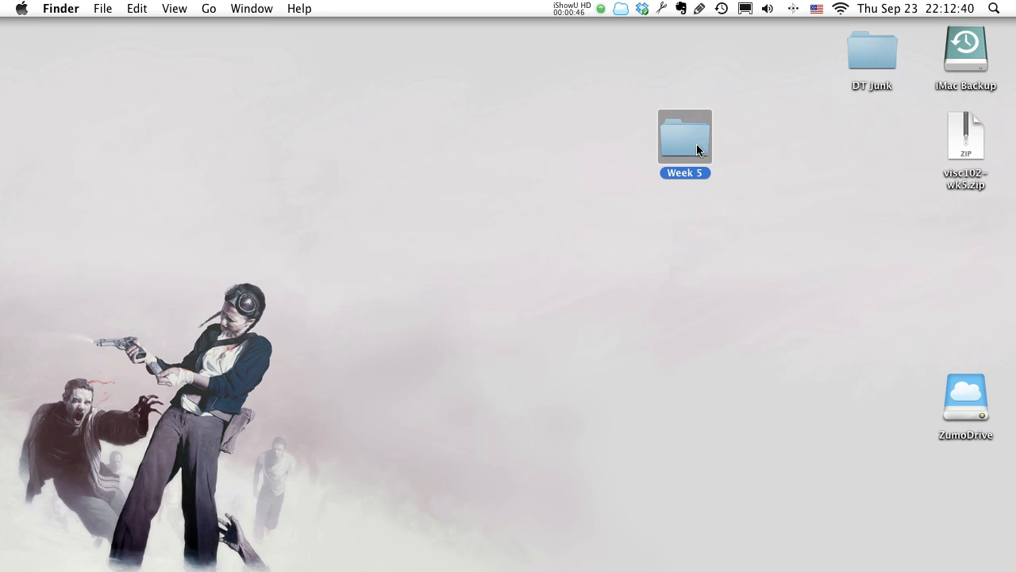
{"action": "double_click", "coordinate": [678, 147]}
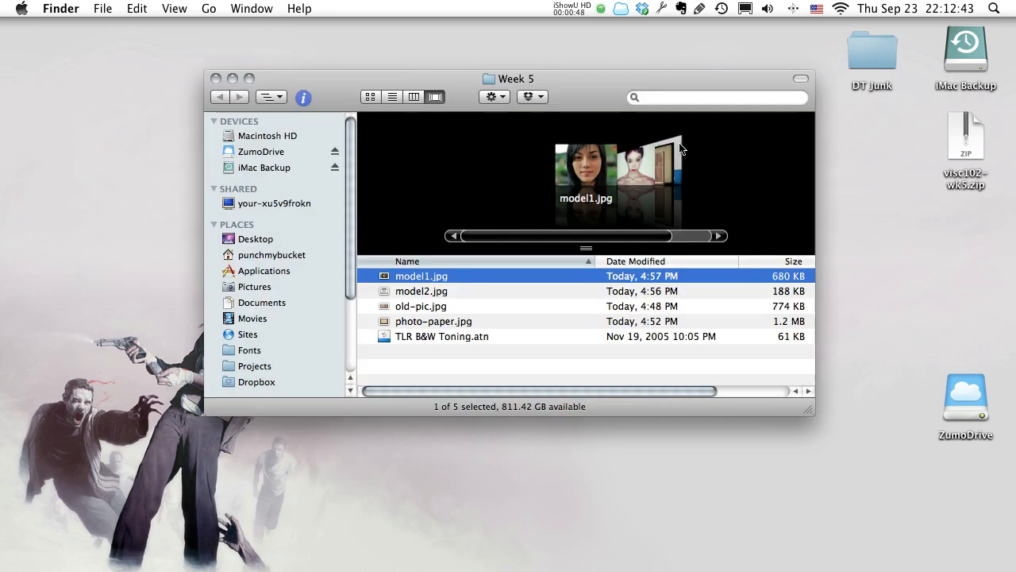
Preview the files in the Week 5 folder one after another, from model1.jpg to TLR B&W Toning.atn.
{"action": "key", "text": "space"}
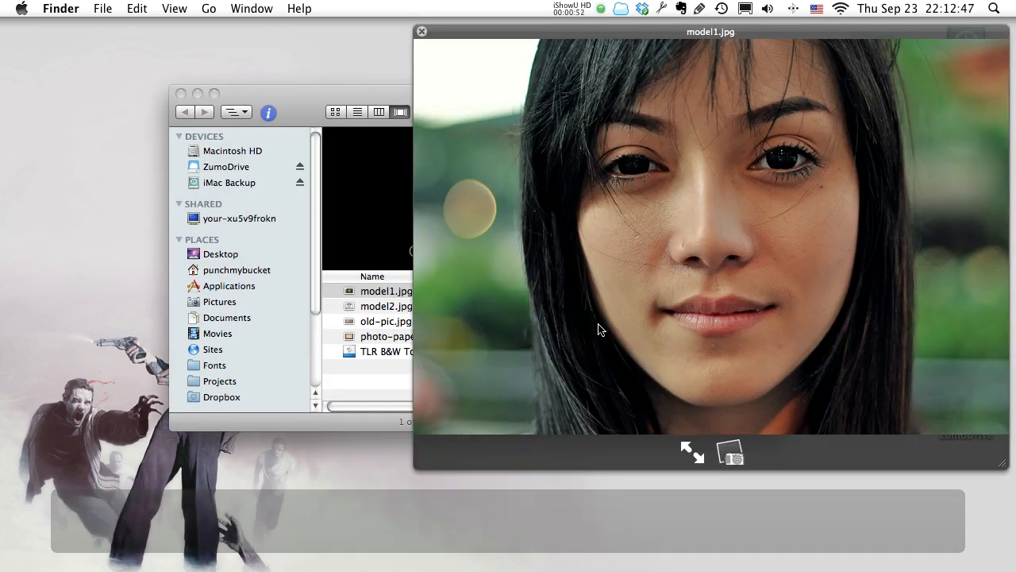
{"action": "key", "text": "Down"}
{"action": "key", "text": "Down"}
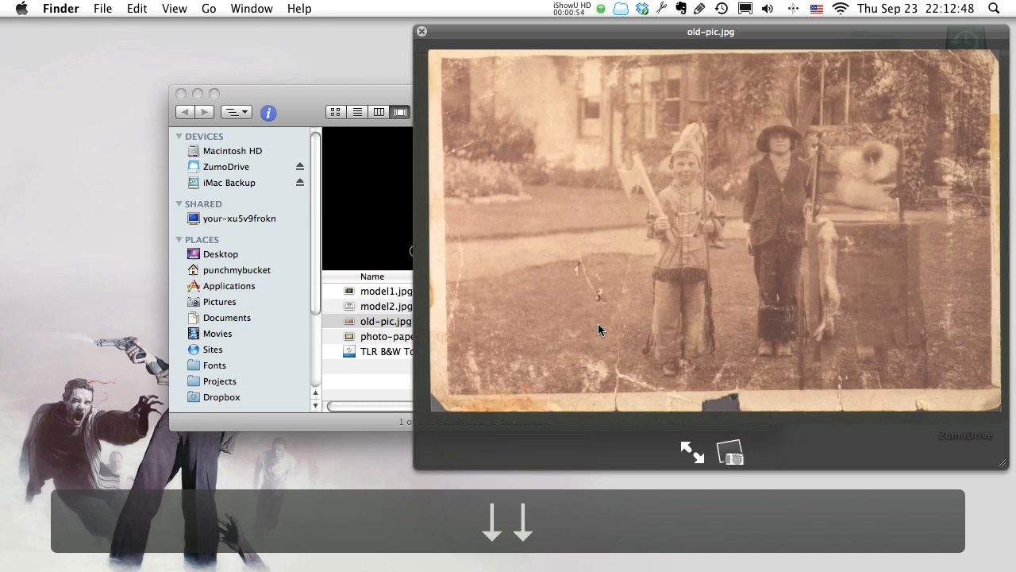
{"action": "key", "text": "Down"}
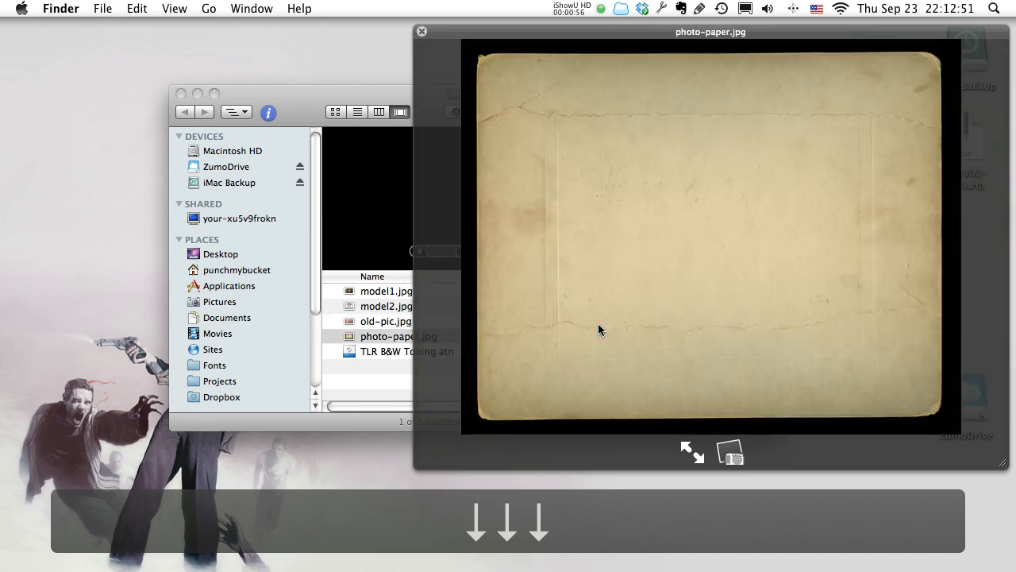
{"action": "key", "text": "Down"}
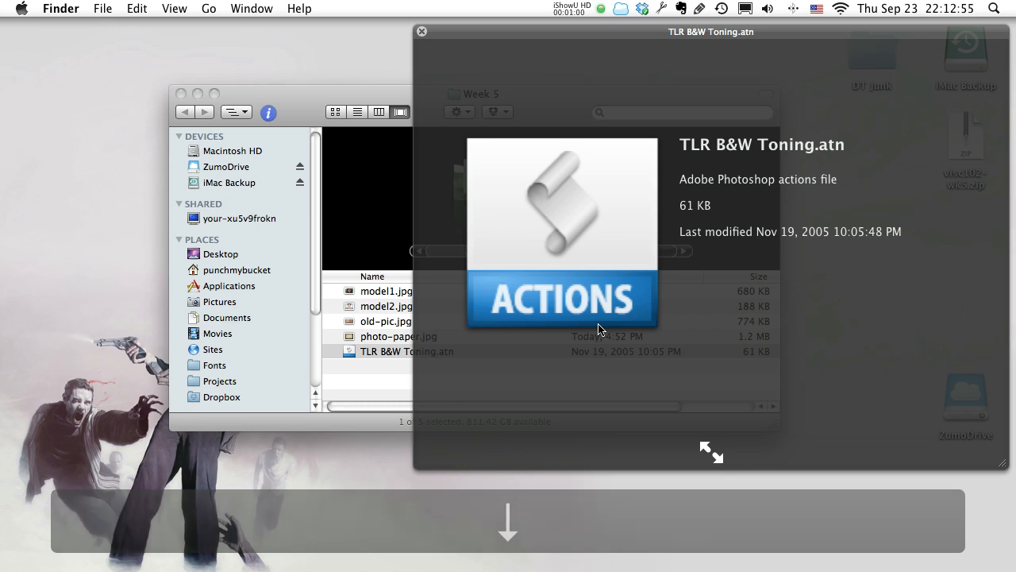
{"action": "key", "text": "space"}
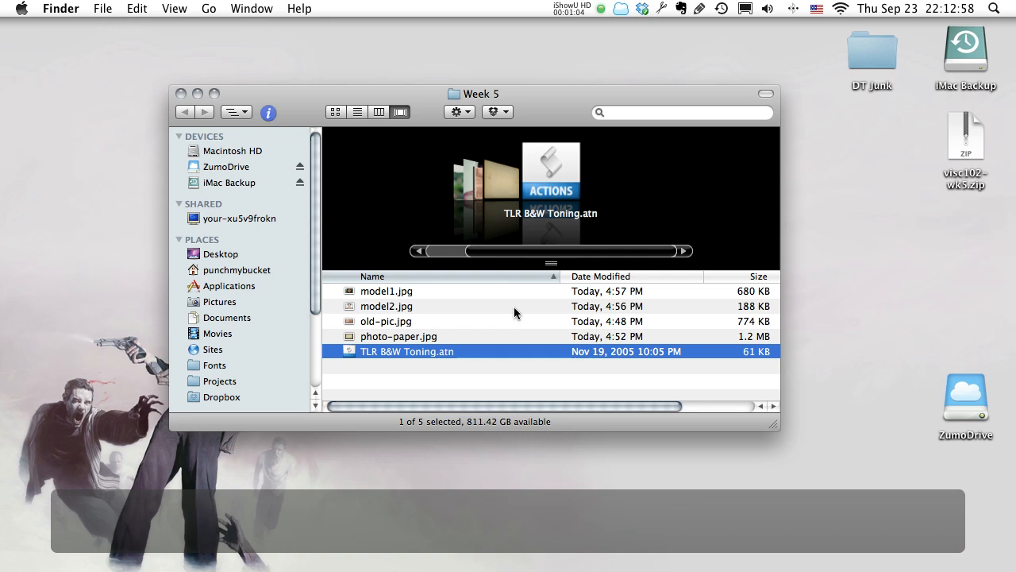
Open old-pic.jpg with Adobe Photoshop CS4.
{"action": "left_click", "coordinate": [414, 321]}
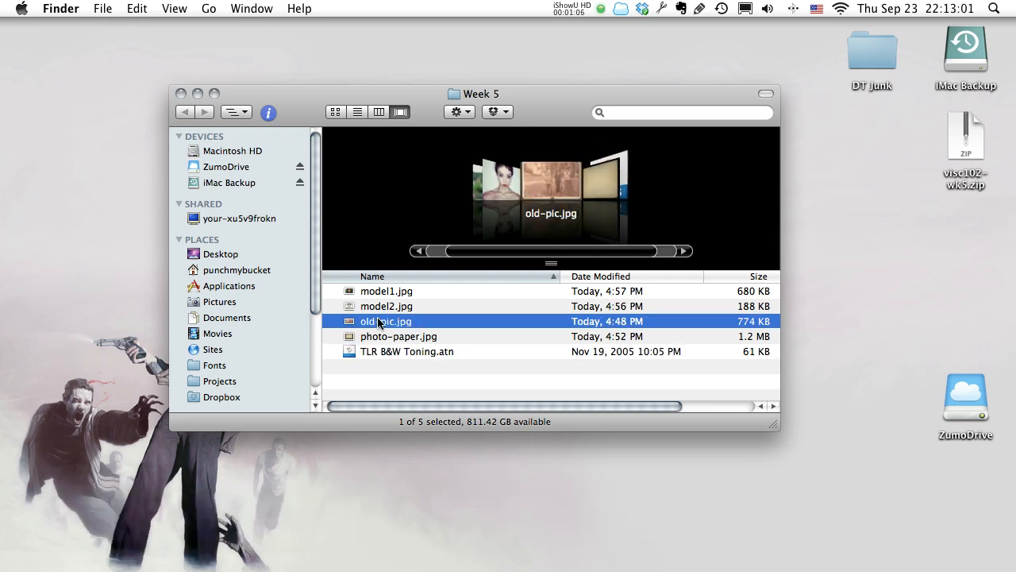
{"action": "right_click", "coordinate": [389, 326]}
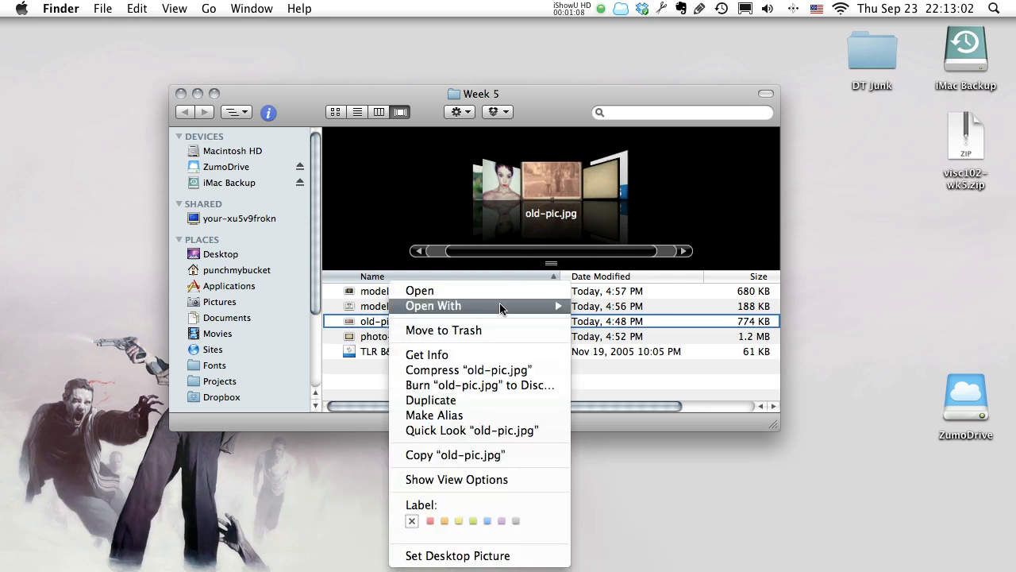
{"action": "mouse_move", "coordinate": [500, 307]}
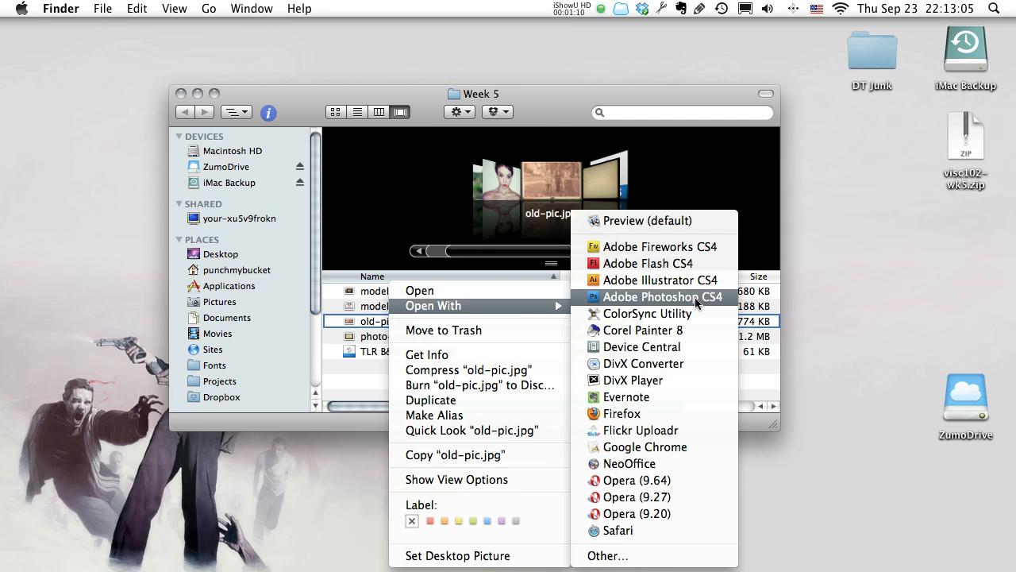
{"action": "left_click", "coordinate": [663, 297]}
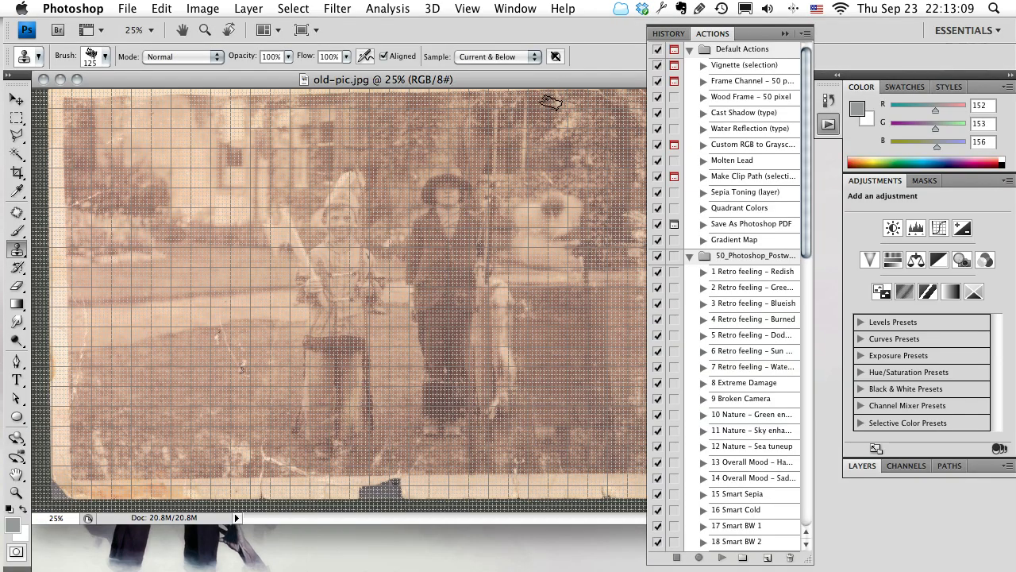
Hide the grid over the old photo and collapse the Actions panel.
{"action": "key", "text": "super+h"}
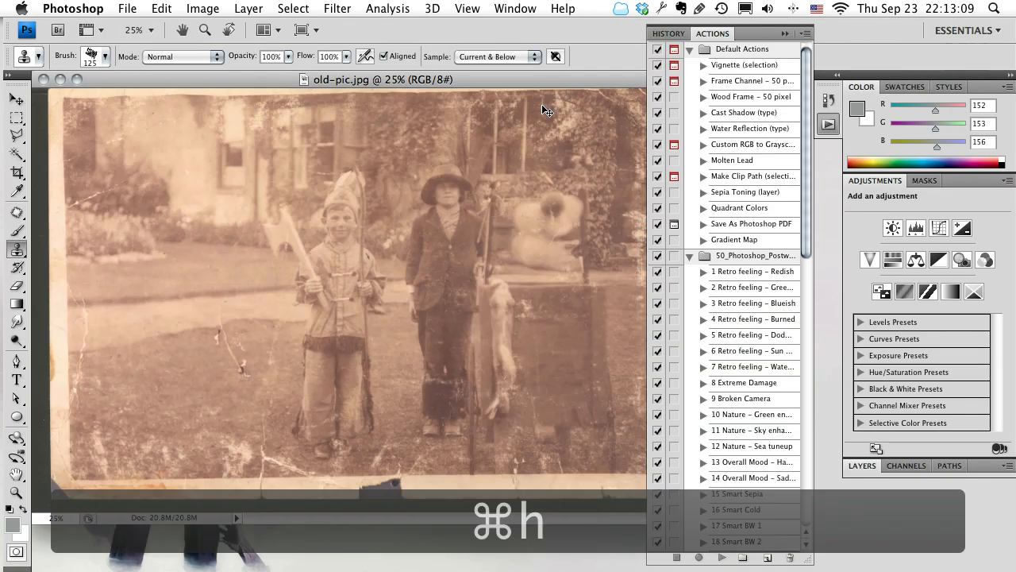
{"action": "left_click", "coordinate": [787, 34]}
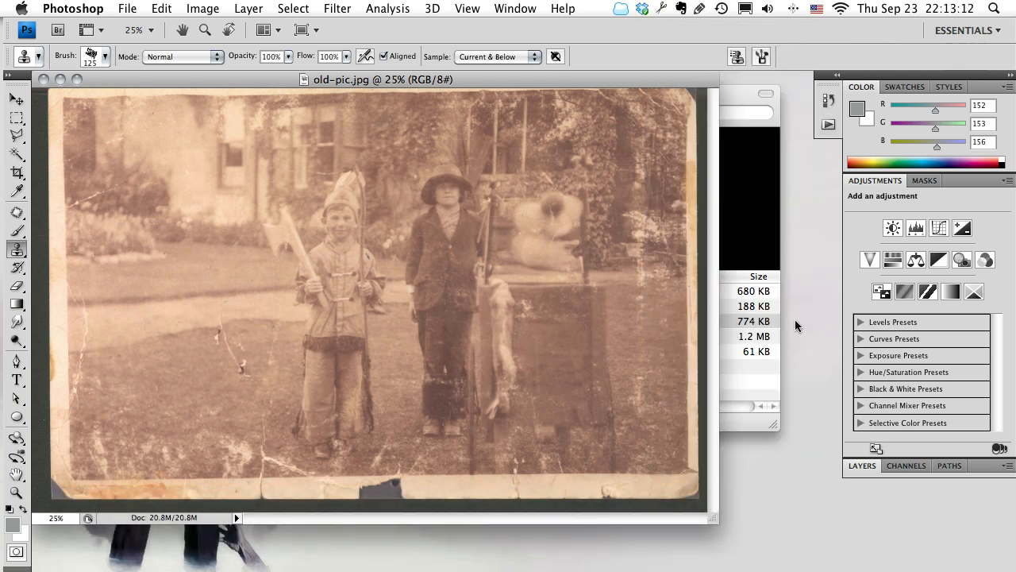
Show the photo in full-screen mode with the menu bar and expand the Layers panel.
{"action": "key", "text": "f"}
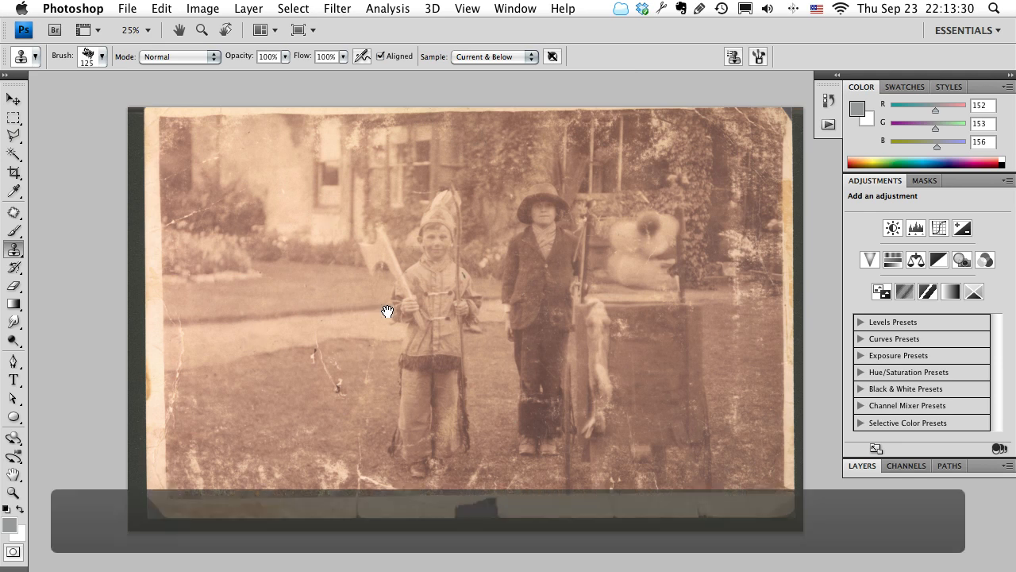
{"action": "left_click_drag", "start_coordinate": [386, 310], "coordinate": [344, 334]}
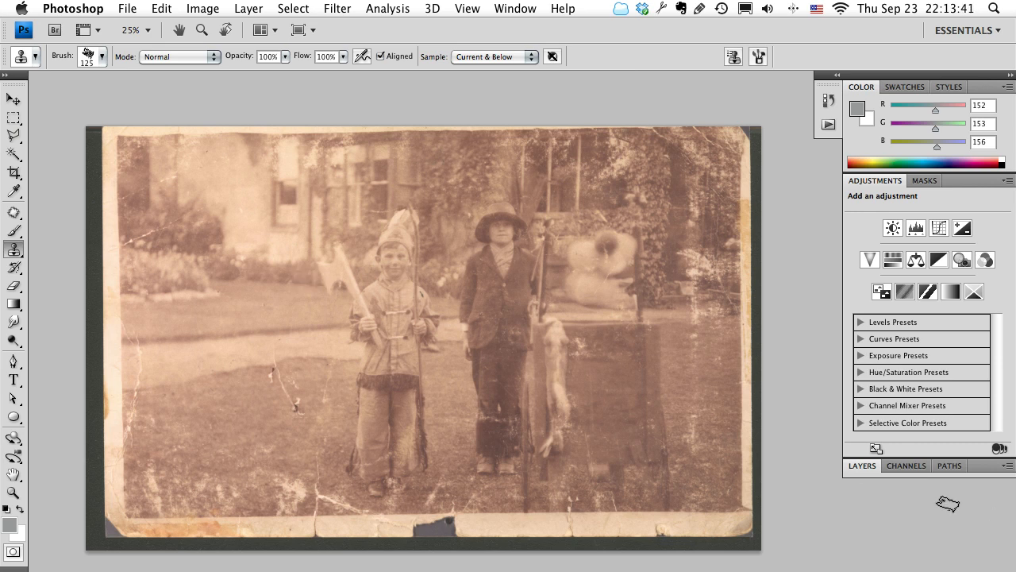
{"action": "left_click", "coordinate": [862, 466]}
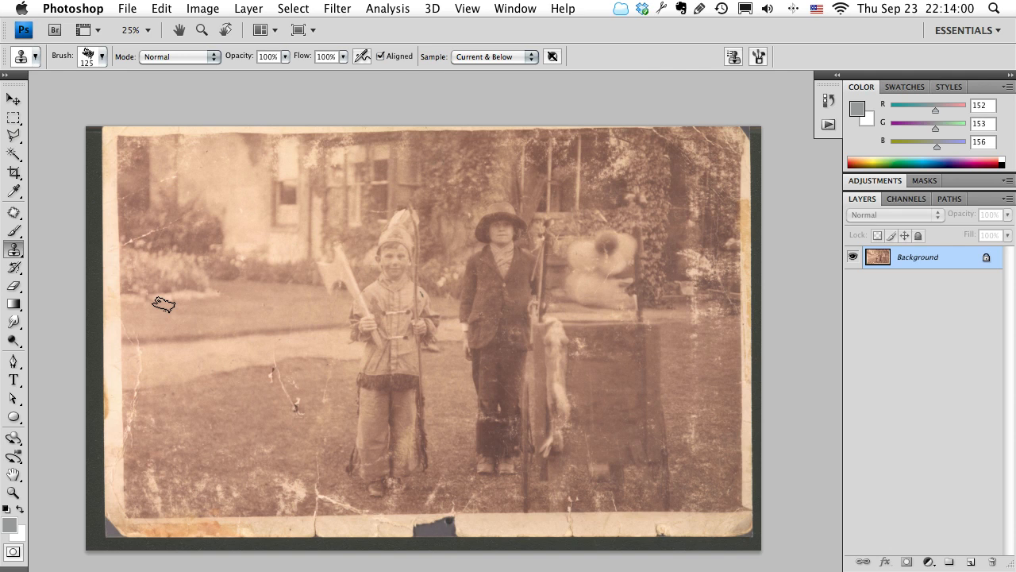
Activate the Clone Stamp tool and zoom in to 66.7% on the tear in the grass beside the boy.
{"action": "left_click", "coordinate": [12, 251]}
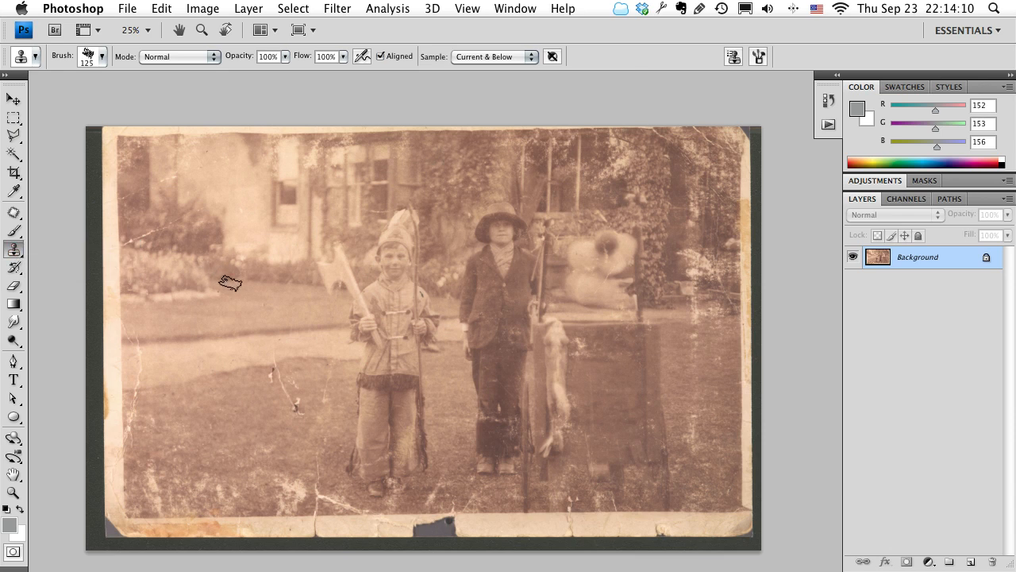
{"action": "key", "text": "s"}
{"action": "key", "text": "space"}
{"action": "left_click_drag", "start_coordinate": [231, 284], "coordinate": [207, 258]}
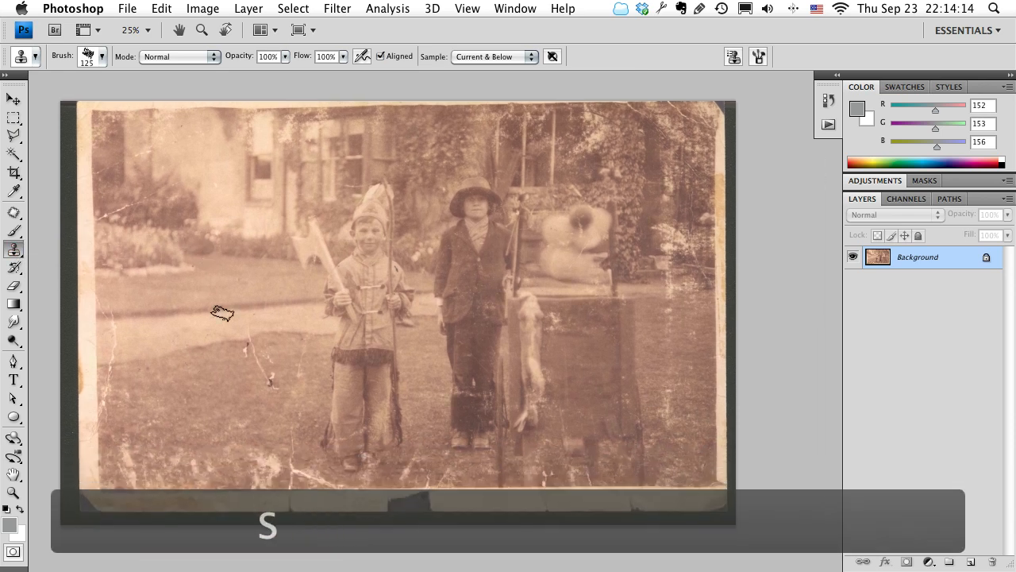
{"action": "key", "text": "z"}
{"action": "left_click", "coordinate": [271, 385]}
{"action": "left_click", "coordinate": [272, 386]}
{"action": "left_click", "coordinate": [271, 386]}
{"action": "key", "text": "space"}
{"action": "left_click_drag", "start_coordinate": [273, 386], "coordinate": [318, 381]}
{"action": "key", "text": "s"}
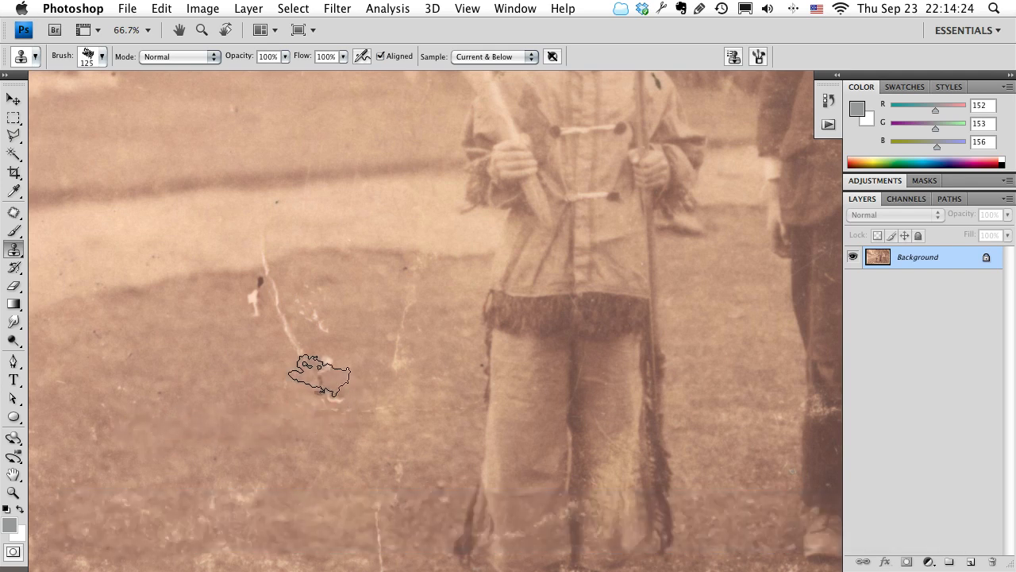
Try cloning clean grass over the tear beside the boy with the Clone Stamp.
{"action": "mouse_move", "coordinate": [321, 364]}
{"action": "left_mouse_down"}
{"action": "mouse_move", "coordinate": [319, 414]}
{"action": "mouse_move", "coordinate": [343, 401]}
{"action": "mouse_move", "coordinate": [308, 372]}
{"action": "mouse_move", "coordinate": [274, 314]}
{"action": "left_mouse_up"}
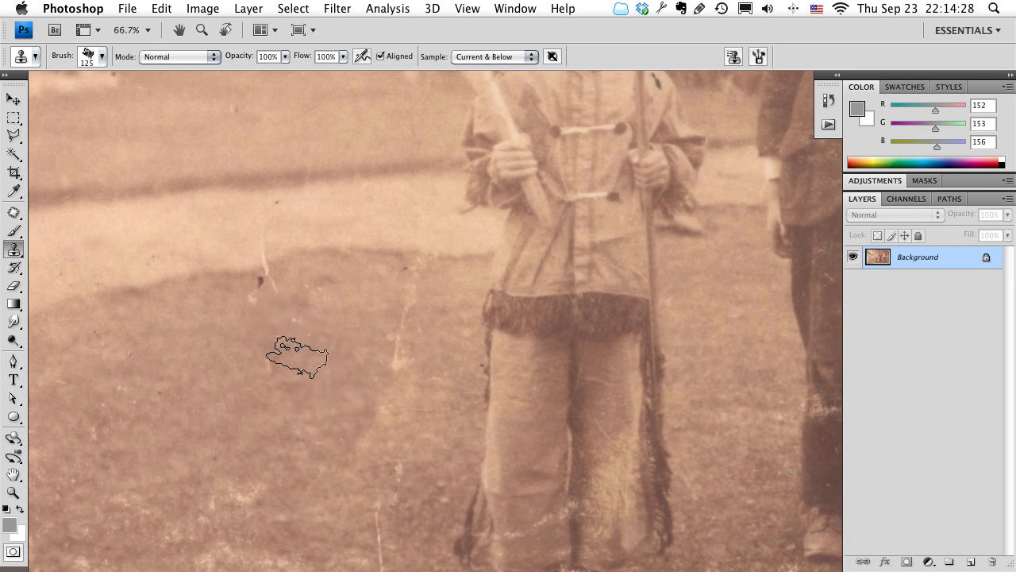
{"action": "key", "text": "space"}
{"action": "mouse_move", "coordinate": [443, 420]}
{"action": "left_mouse_down"}
{"action": "mouse_move", "coordinate": [390, 494]}
{"action": "mouse_move", "coordinate": [574, 469]}
{"action": "mouse_move", "coordinate": [497, 404]}
{"action": "mouse_move", "coordinate": [422, 401]}
{"action": "mouse_move", "coordinate": [477, 417]}
{"action": "mouse_move", "coordinate": [438, 381]}
{"action": "left_mouse_up"}
{"action": "key", "text": "space"}
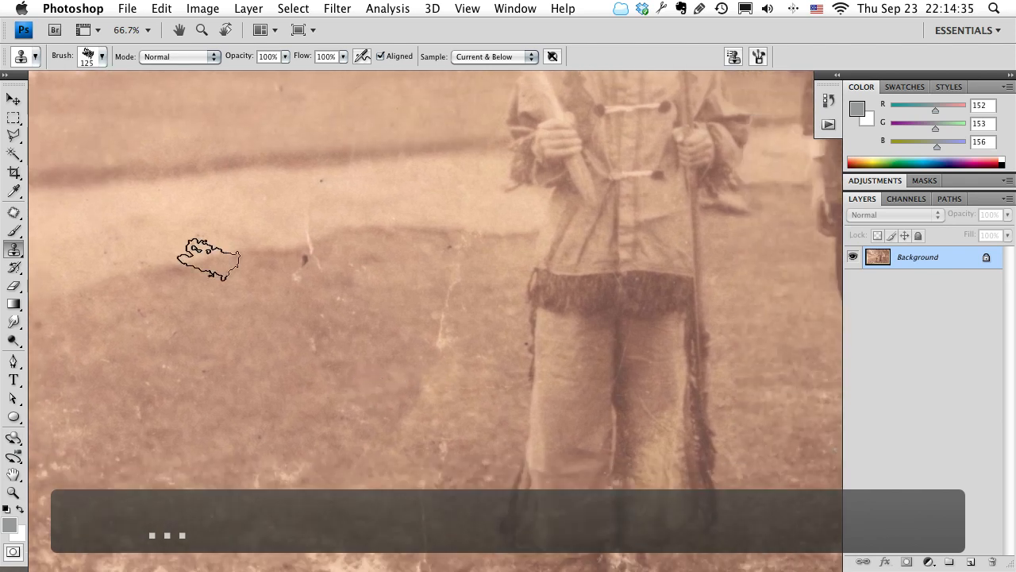
Clone pieces of the light path onto the grass beside the boy using different sample points.
{"action": "left_click", "coordinate": [257, 295], "text": "alt"}
{"action": "mouse_move", "coordinate": [466, 388]}
{"action": "left_mouse_down"}
{"action": "mouse_move", "coordinate": [431, 430]}
{"action": "mouse_move", "coordinate": [438, 297]}
{"action": "mouse_move", "coordinate": [456, 372]}
{"action": "mouse_move", "coordinate": [374, 374]}
{"action": "mouse_move", "coordinate": [358, 333]}
{"action": "mouse_move", "coordinate": [454, 304]}
{"action": "mouse_move", "coordinate": [460, 366]}
{"action": "mouse_move", "coordinate": [365, 370]}
{"action": "left_mouse_up"}
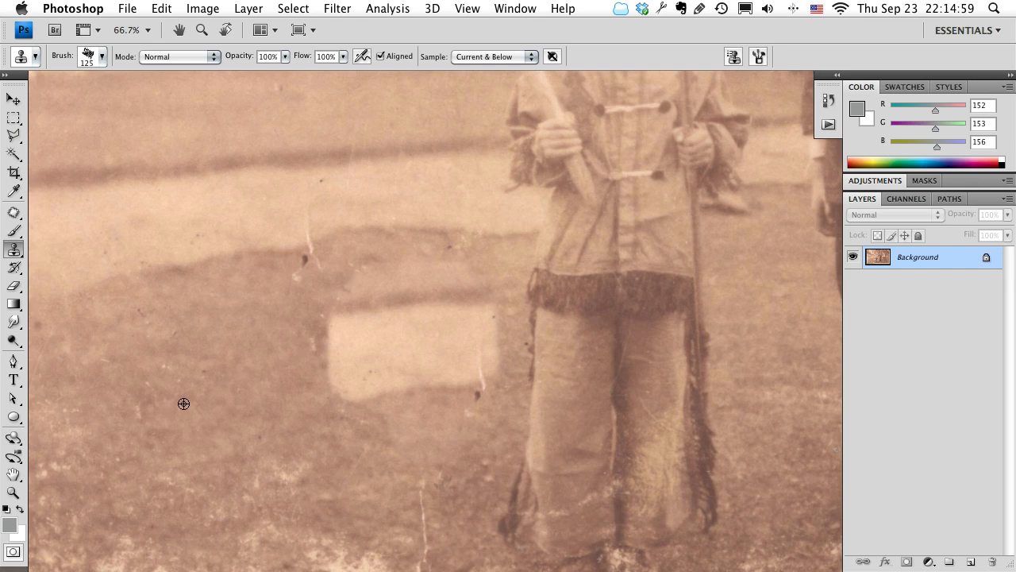
{"action": "mouse_move", "coordinate": [339, 395]}
{"action": "left_mouse_down"}
{"action": "mouse_move", "coordinate": [336, 316]}
{"action": "mouse_move", "coordinate": [327, 342]}
{"action": "left_mouse_up"}
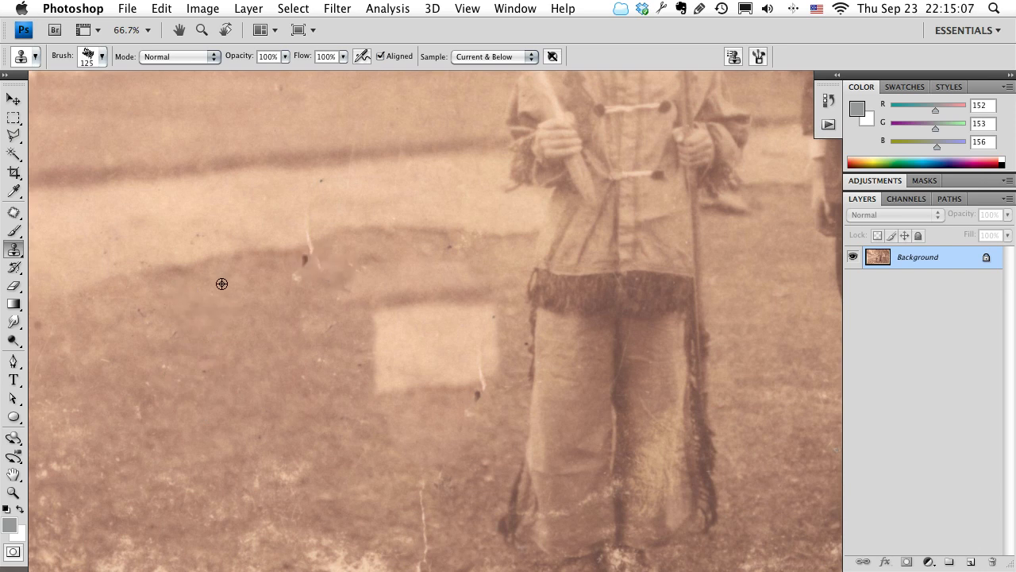
{"action": "left_click_drag", "start_coordinate": [343, 316], "coordinate": [337, 147]}
{"action": "scroll", "coordinate": [345, 246], "scroll_direction": "up", "scroll_amount": 10}
{"action": "key", "text": "space"}
{"action": "left_click_drag", "start_coordinate": [385, 533], "coordinate": [294, 98]}
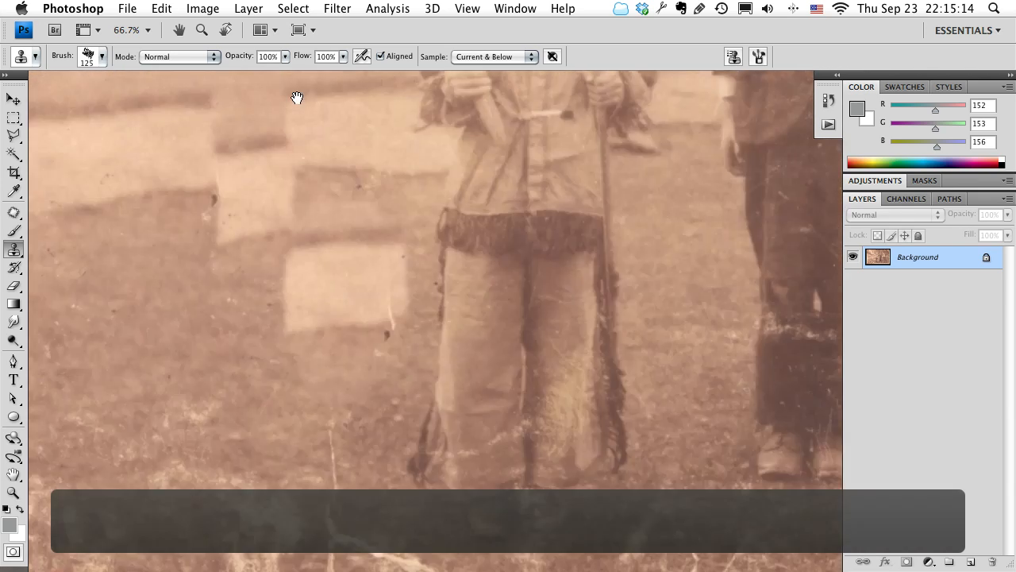
Undo the Clone Stamp strokes made on the grass beside the boy.
{"action": "key", "text": "space"}
{"action": "left_click_drag", "start_coordinate": [289, 220], "coordinate": [363, 327]}
{"action": "left_click", "coordinate": [466, 418], "text": "alt"}
{"action": "key", "text": "alt+super+z"}
{"action": "key", "text": "alt+super+z"}
{"action": "key", "text": "alt+super+z"}
{"action": "key", "text": "alt+super+z"}
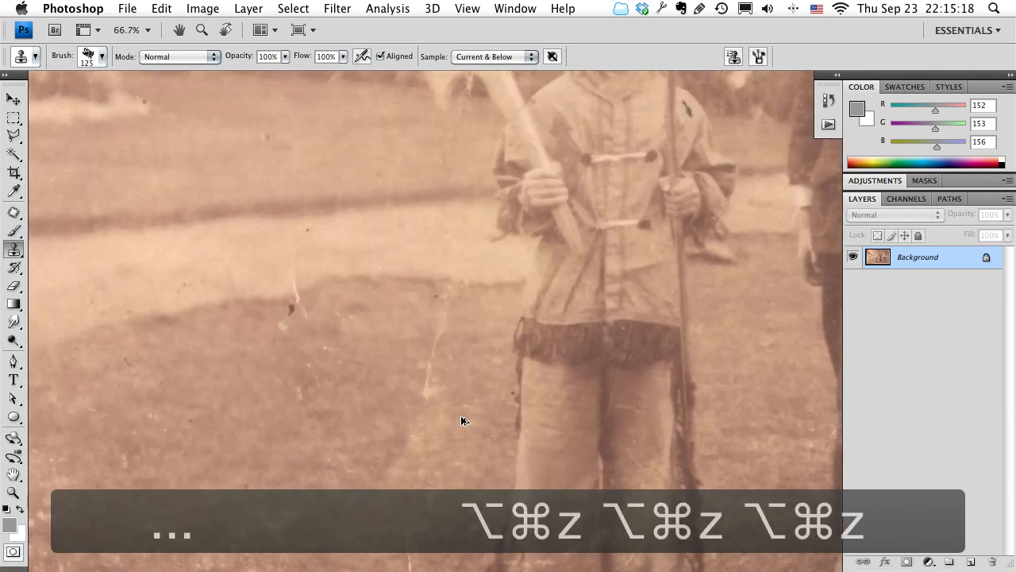
Try covering the tear and the grass around it with one broad clone from a nearby sample, and undo it.
{"action": "key", "text": "space"}
{"action": "mouse_move", "coordinate": [419, 408]}
{"action": "left_mouse_down"}
{"action": "mouse_move", "coordinate": [581, 238]}
{"action": "mouse_move", "coordinate": [574, 296]}
{"action": "mouse_move", "coordinate": [503, 319]}
{"action": "left_mouse_up"}
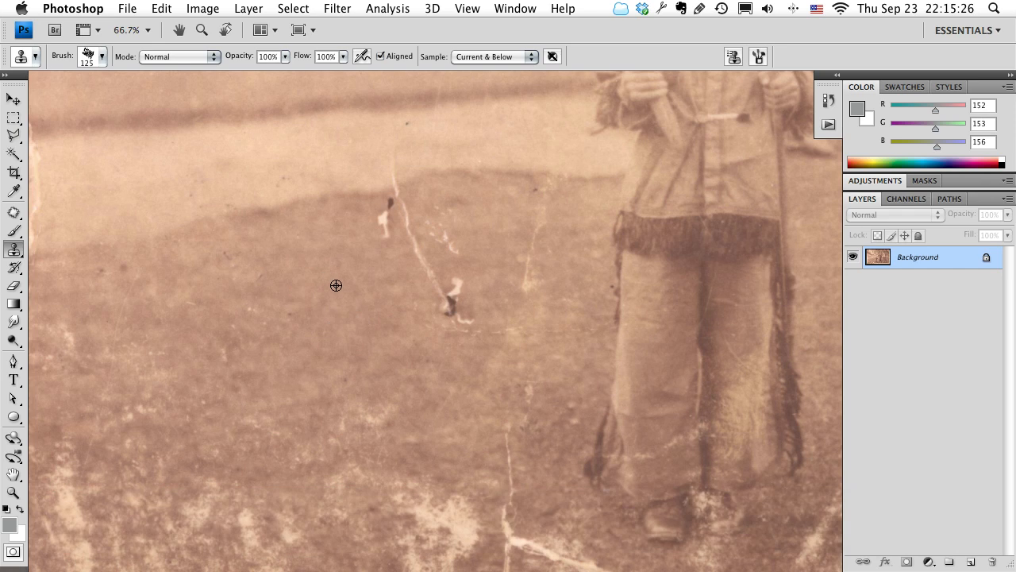
{"action": "left_click", "coordinate": [331, 334], "text": "alt"}
{"action": "left_click_drag", "start_coordinate": [470, 317], "coordinate": [445, 287]}
{"action": "mouse_move", "coordinate": [351, 229]}
{"action": "left_mouse_down"}
{"action": "mouse_move", "coordinate": [540, 222]}
{"action": "mouse_move", "coordinate": [491, 433]}
{"action": "mouse_move", "coordinate": [517, 549]}
{"action": "mouse_move", "coordinate": [399, 476]}
{"action": "mouse_move", "coordinate": [413, 476]}
{"action": "left_mouse_up"}
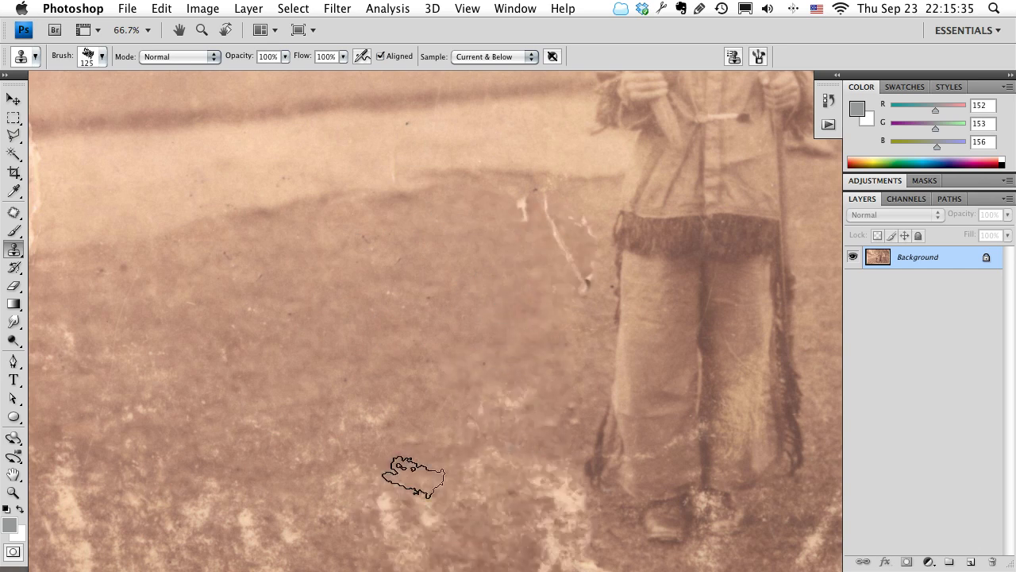
{"action": "key", "text": "super+z"}
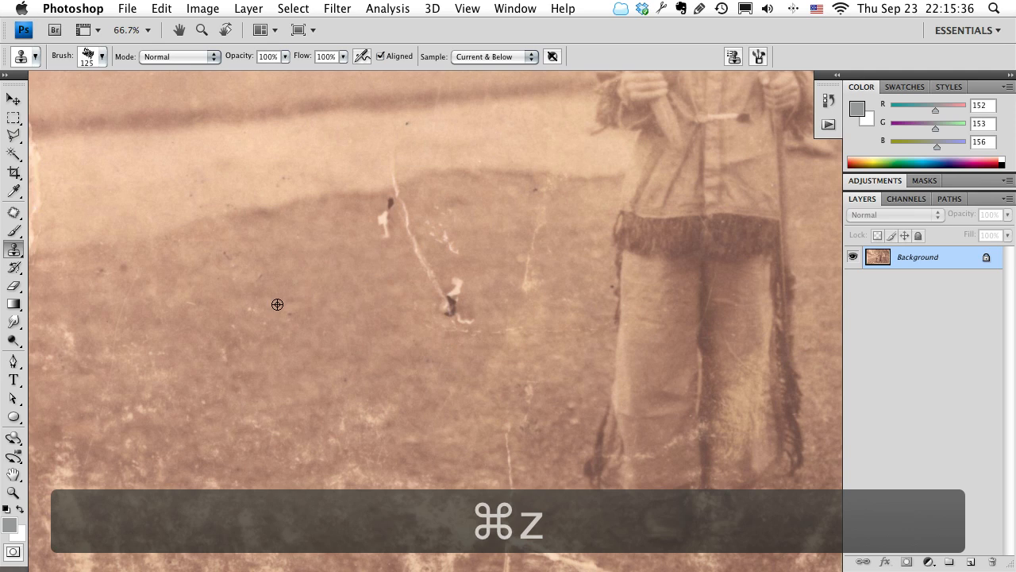
Clone nearby clean grass over the tear, its white flecks and the thin scratch beside the boy, resampling between strokes.
{"action": "mouse_move", "coordinate": [482, 306]}
{"action": "left_mouse_down"}
{"action": "mouse_move", "coordinate": [457, 318]}
{"action": "mouse_move", "coordinate": [431, 284]}
{"action": "left_mouse_up"}
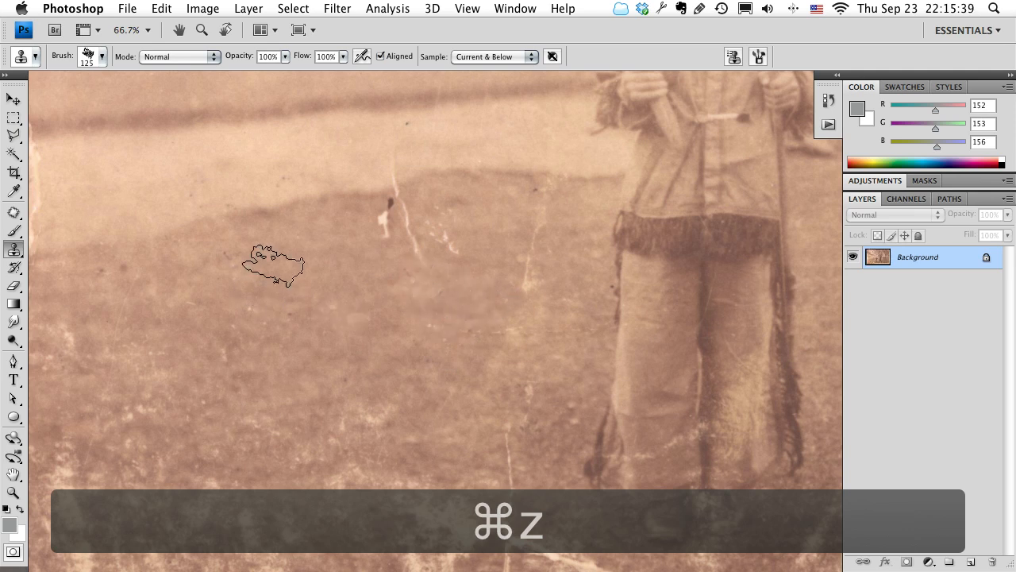
{"action": "left_click", "coordinate": [317, 259], "text": "alt"}
{"action": "mouse_move", "coordinate": [409, 228]}
{"action": "left_mouse_down"}
{"action": "mouse_move", "coordinate": [395, 226]}
{"action": "mouse_move", "coordinate": [447, 257]}
{"action": "left_mouse_up"}
{"action": "left_click", "coordinate": [411, 359], "text": "alt"}
{"action": "left_click_drag", "start_coordinate": [536, 284], "coordinate": [527, 231]}
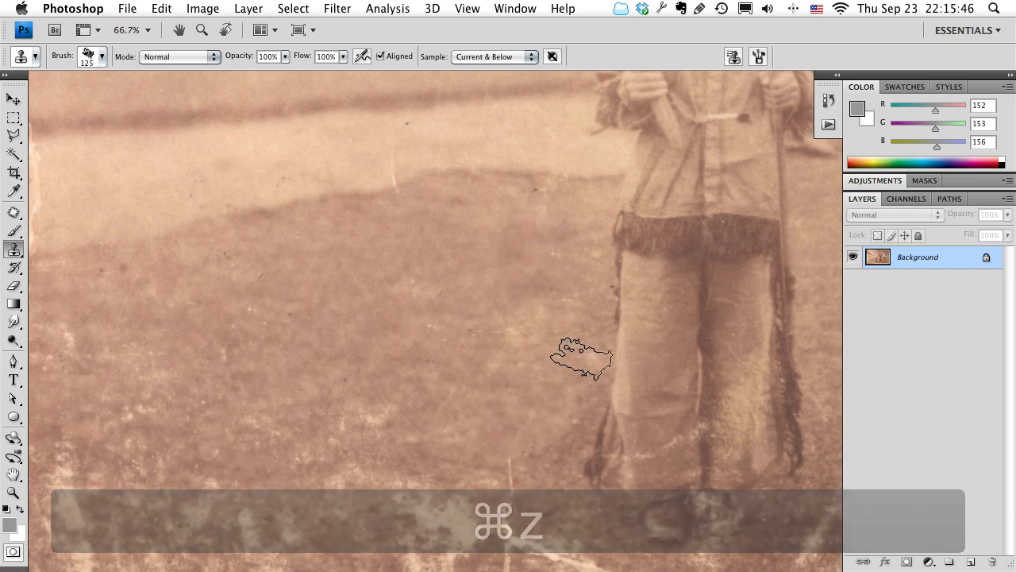
Undo the Clone Stamp strokes painted over the tear, flecks and scratch on the Background layer.
{"action": "mouse_move", "coordinate": [730, 252]}
{"action": "left_mouse_down"}
{"action": "mouse_move", "coordinate": [656, 229]}
{"action": "mouse_move", "coordinate": [682, 238]}
{"action": "mouse_move", "coordinate": [666, 235]}
{"action": "left_mouse_up"}
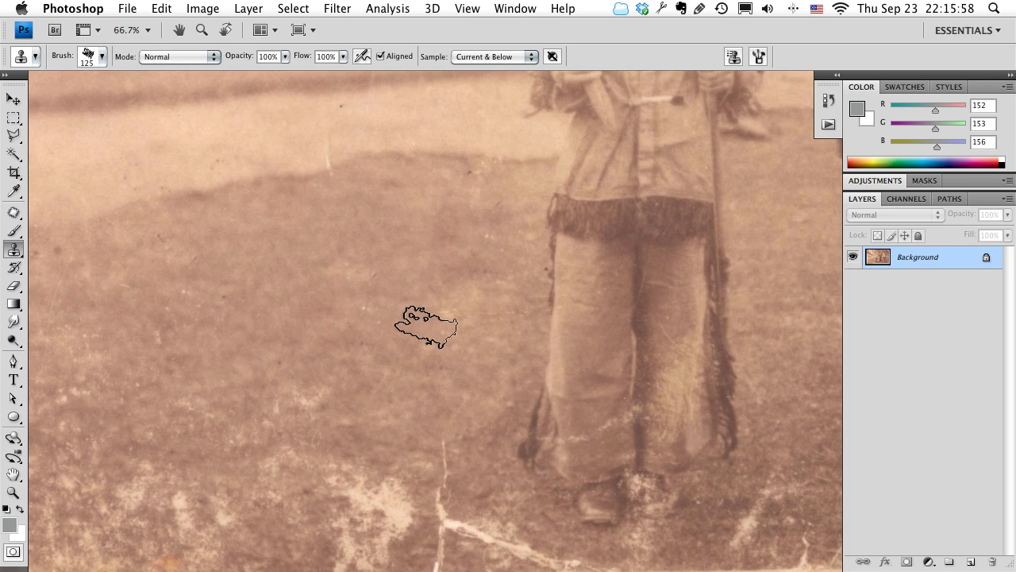
{"action": "key", "text": "alt+super+z"}
{"action": "key", "text": "alt+super+z"}
{"action": "key", "text": "alt+super+z"}
{"action": "key", "text": "alt+super+z"}
{"action": "key", "text": "alt+super+z"}
{"action": "key", "text": "alt+super+z"}
{"action": "key", "text": "alt+super+z"}
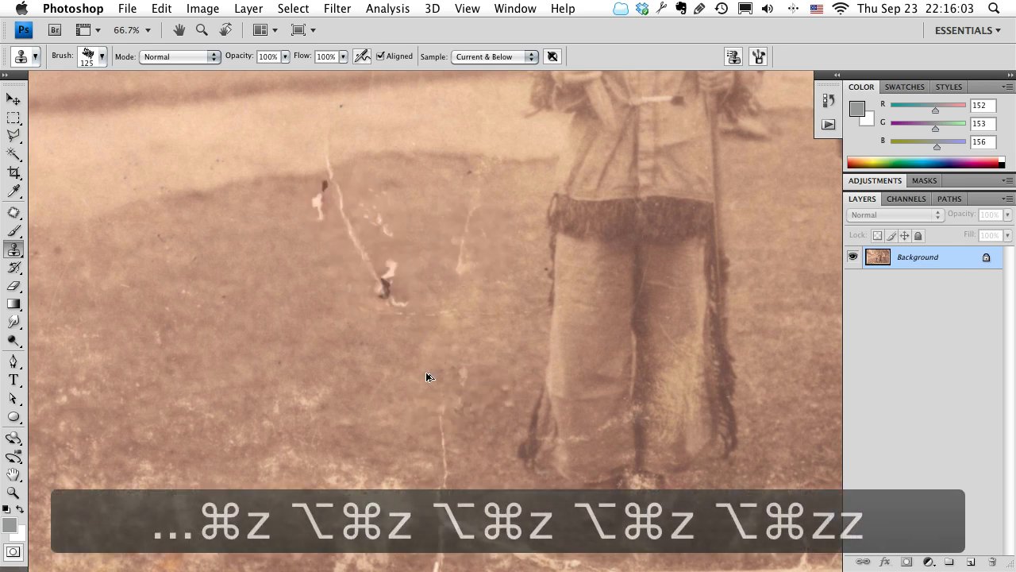
{"action": "left_click_drag", "start_coordinate": [365, 314], "coordinate": [417, 320]}
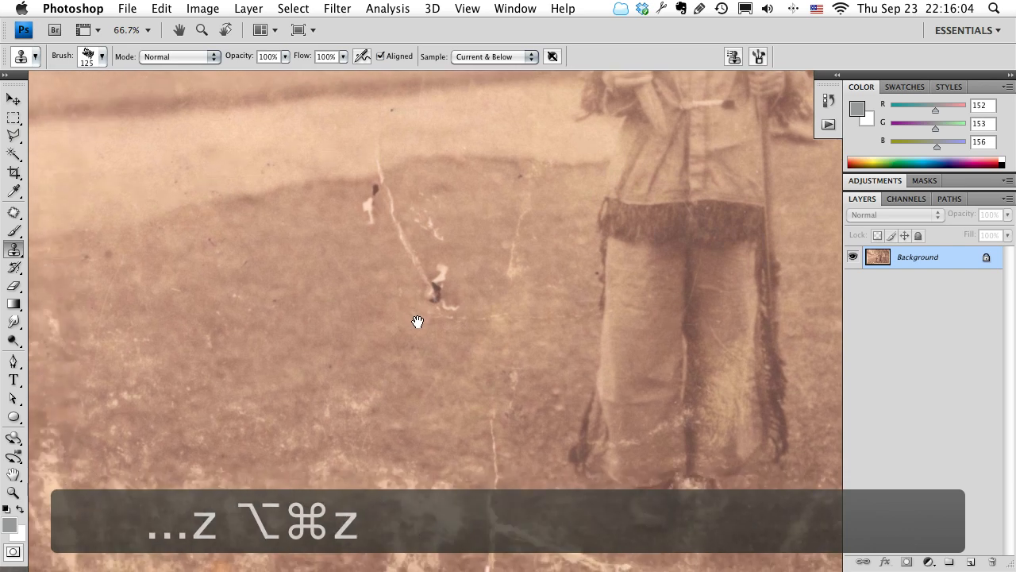
Add a new empty layer above the Background and name it Clean Up.
{"action": "left_click", "coordinate": [971, 562]}
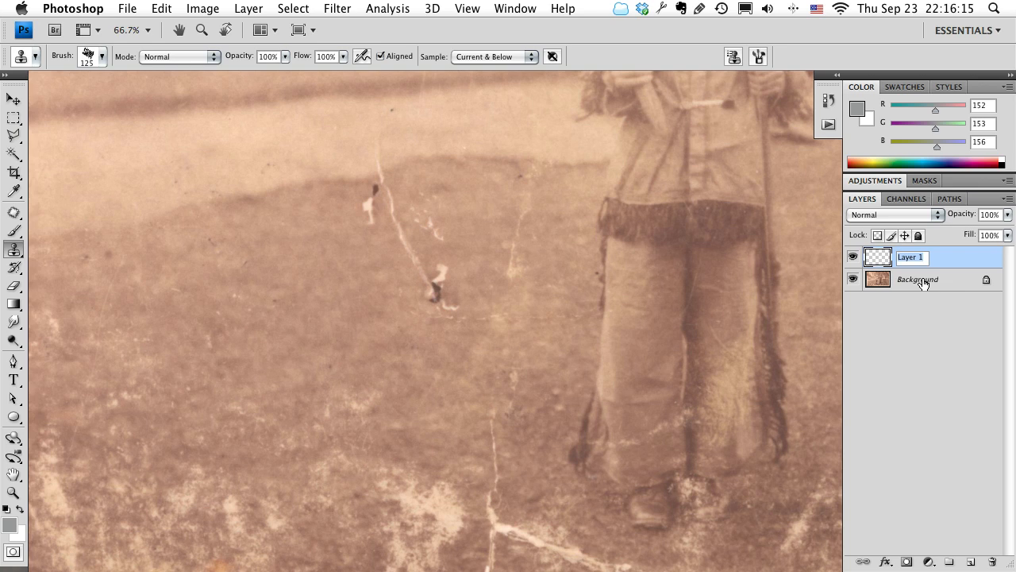
{"action": "type", "text": "C"}
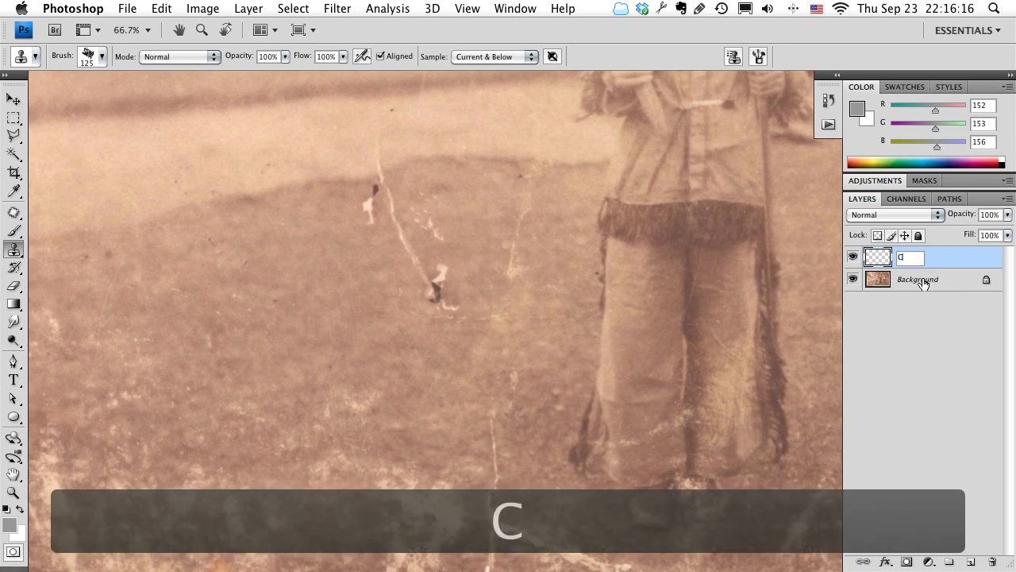
{"action": "type", "text": "lean Up"}
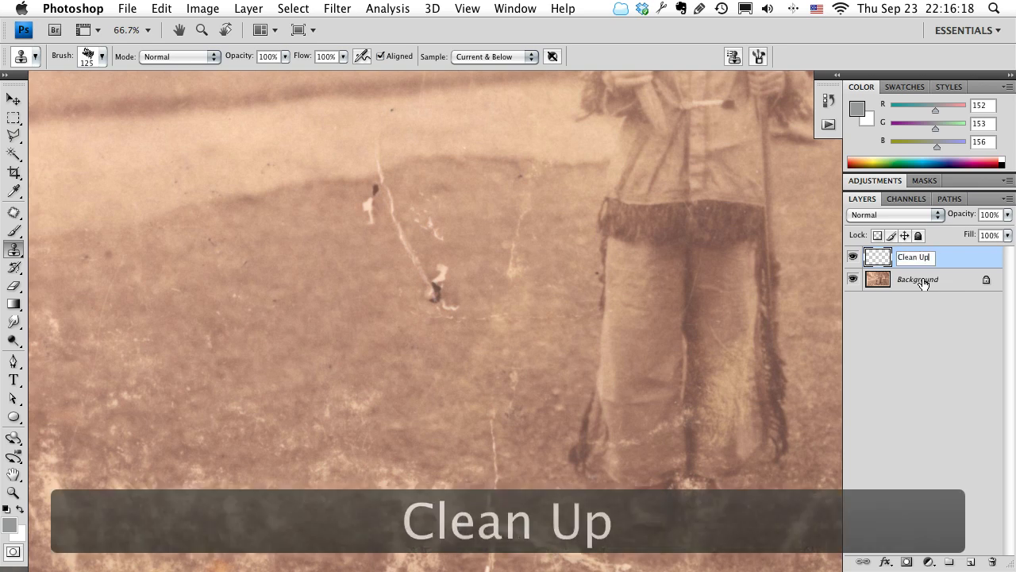
{"action": "key", "text": "Return"}
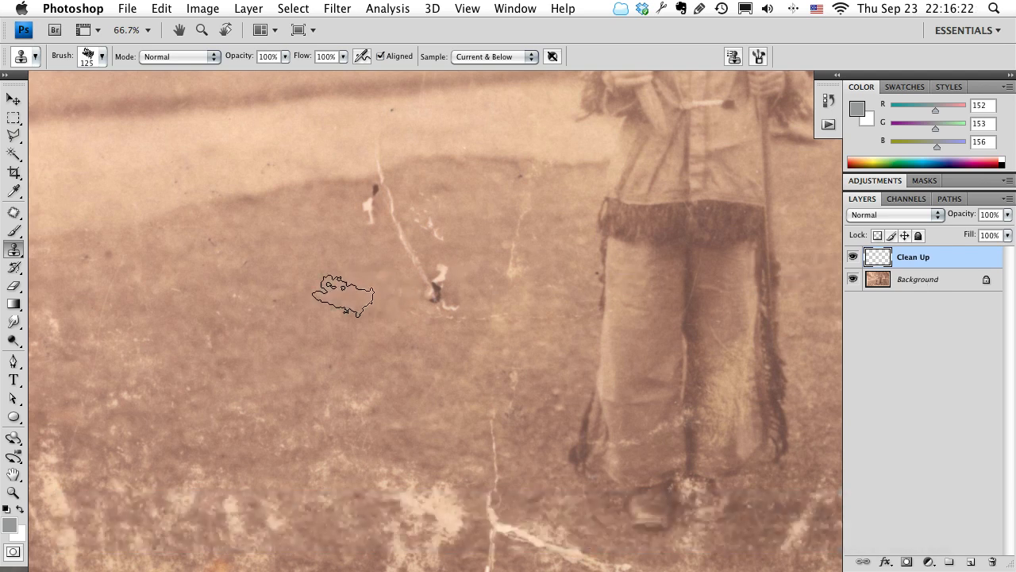
Switch the Clone Stamp sampling to Current Layer and back to Current & Below.
{"action": "left_click", "coordinate": [487, 56]}
{"action": "left_click", "coordinate": [487, 44]}
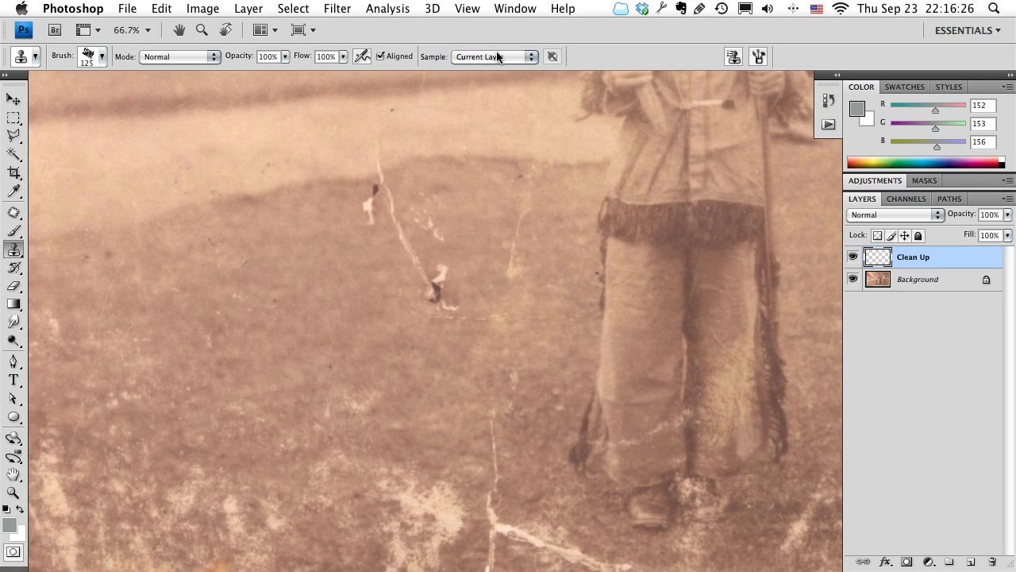
{"action": "left_click_drag", "start_coordinate": [458, 221], "coordinate": [474, 257]}
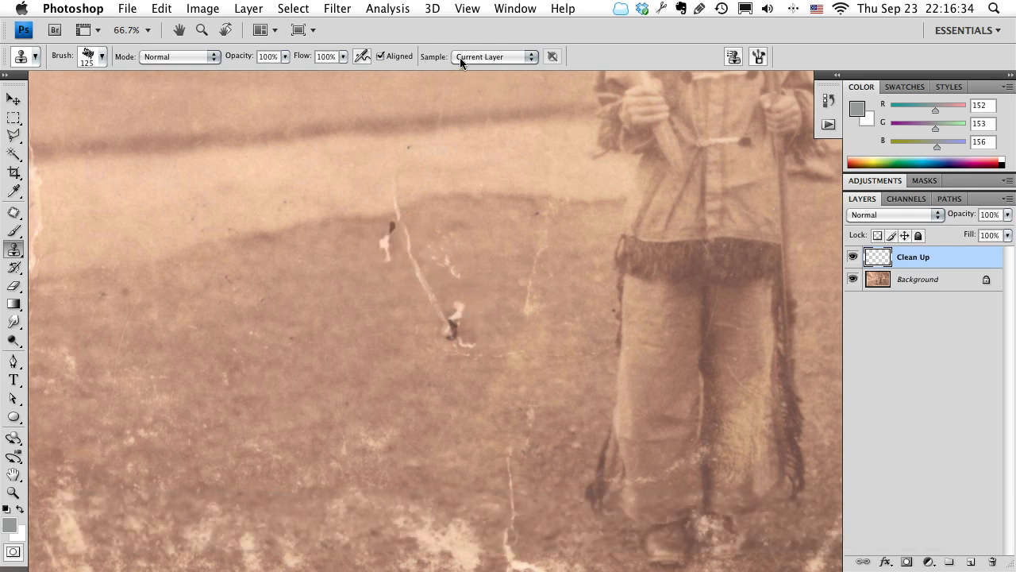
{"action": "left_click", "coordinate": [475, 57]}
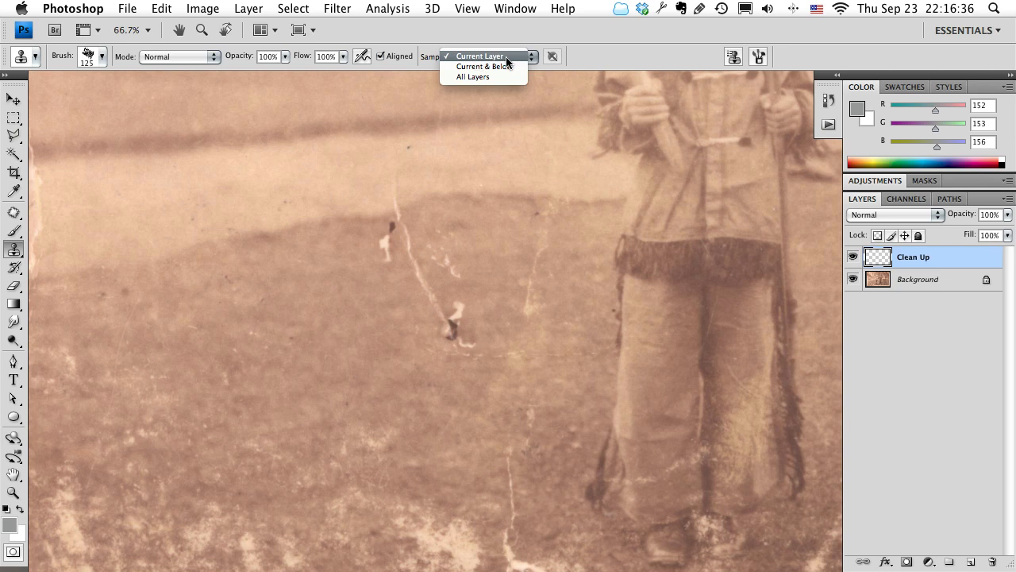
{"action": "left_click", "coordinate": [505, 66]}
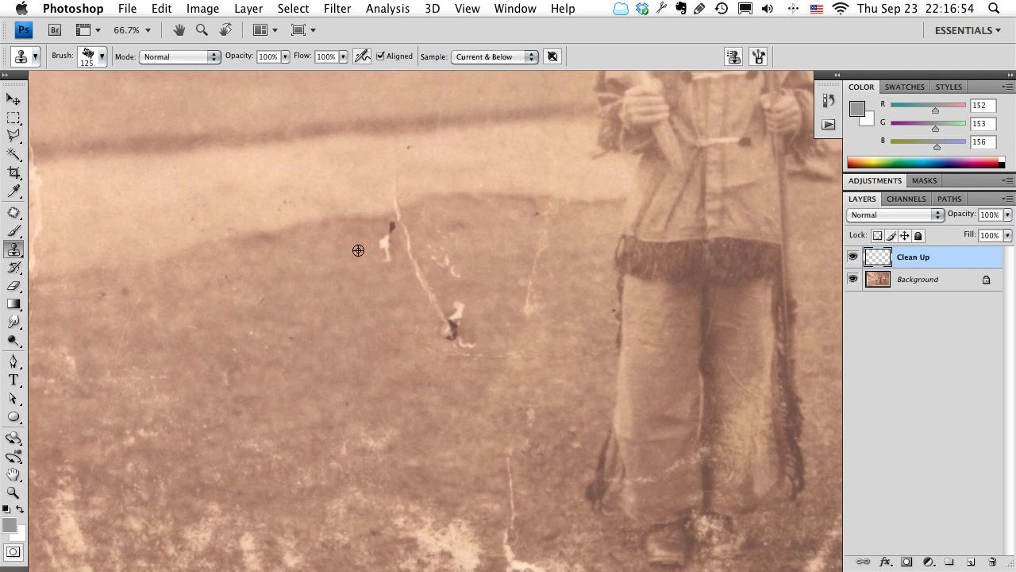
Clone clean grass along the whole diagonal tear beside the boy, painting on the Clean Up layer.
{"action": "mouse_move", "coordinate": [390, 245]}
{"action": "left_mouse_down"}
{"action": "mouse_move", "coordinate": [459, 311]}
{"action": "mouse_move", "coordinate": [456, 361]}
{"action": "mouse_move", "coordinate": [496, 357]}
{"action": "left_mouse_up"}
{"action": "key", "text": "space"}
{"action": "left_click_drag", "start_coordinate": [424, 389], "coordinate": [402, 369]}
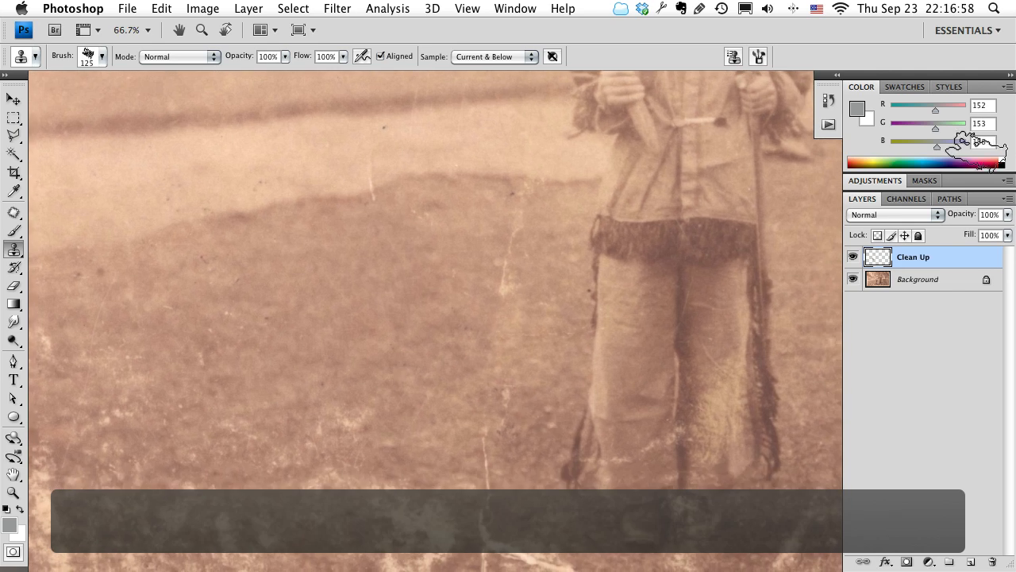
Hide the Background layer to inspect the cloned pixels on the Clean Up layer alone, and show it again.
{"action": "left_click", "coordinate": [852, 283]}
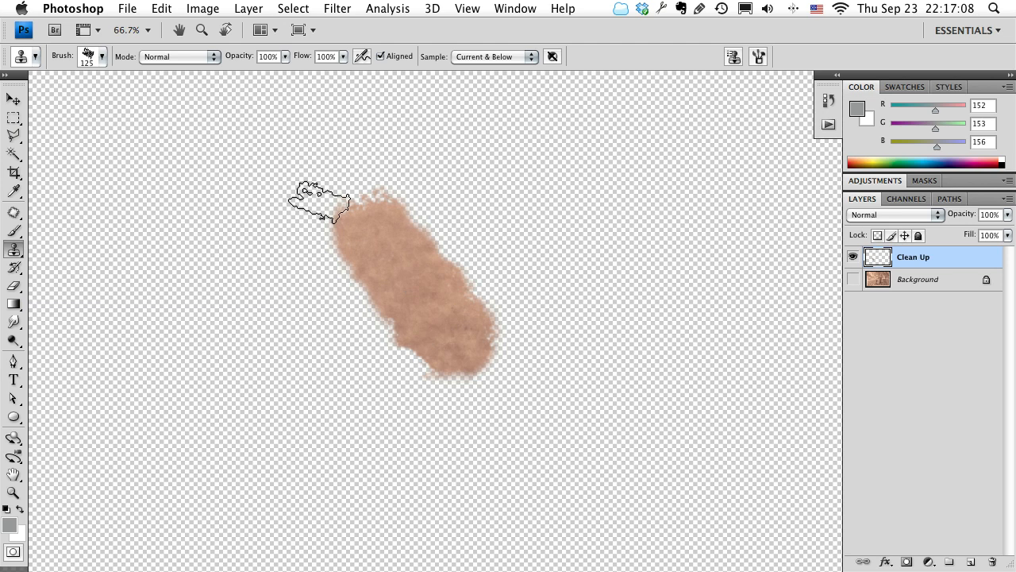
{"action": "left_click", "coordinate": [852, 281]}
{"action": "mouse_move", "coordinate": [651, 279]}
{"action": "left_mouse_down"}
{"action": "mouse_move", "coordinate": [685, 333]}
{"action": "mouse_move", "coordinate": [670, 290]}
{"action": "left_mouse_up"}
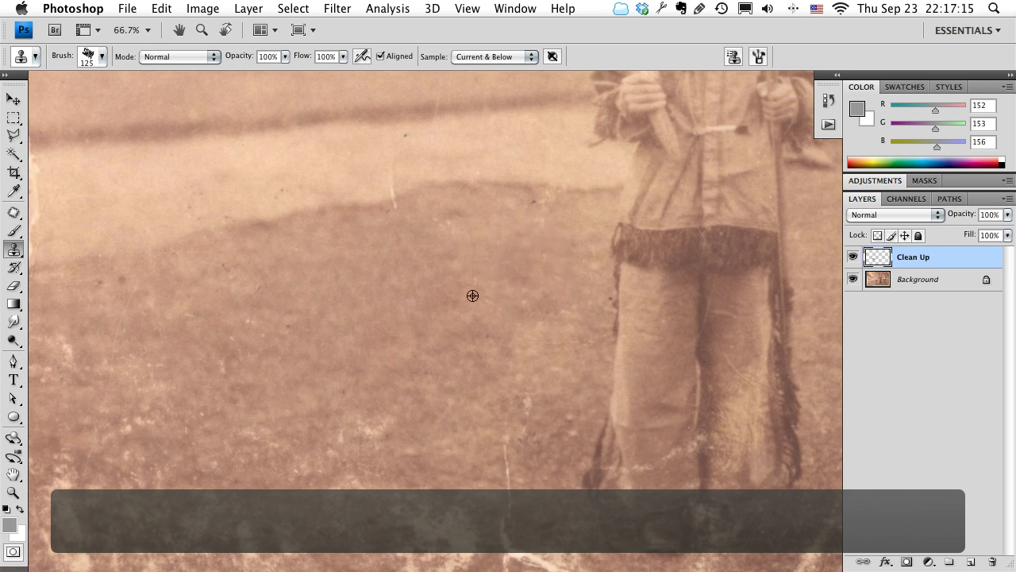
Browse the Clone Stamp's brush presets as stroke thumbnails, looking through the textured brushes, and close the list.
{"action": "left_click_drag", "start_coordinate": [389, 301], "coordinate": [549, 286]}
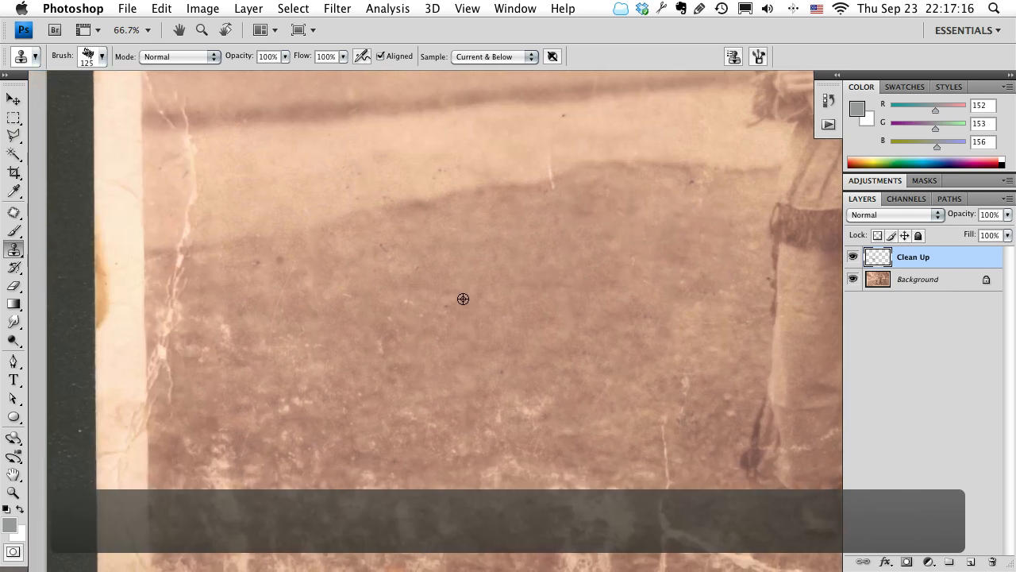
{"action": "left_click_drag", "start_coordinate": [555, 329], "coordinate": [460, 367]}
{"action": "right_click", "coordinate": [446, 323]}
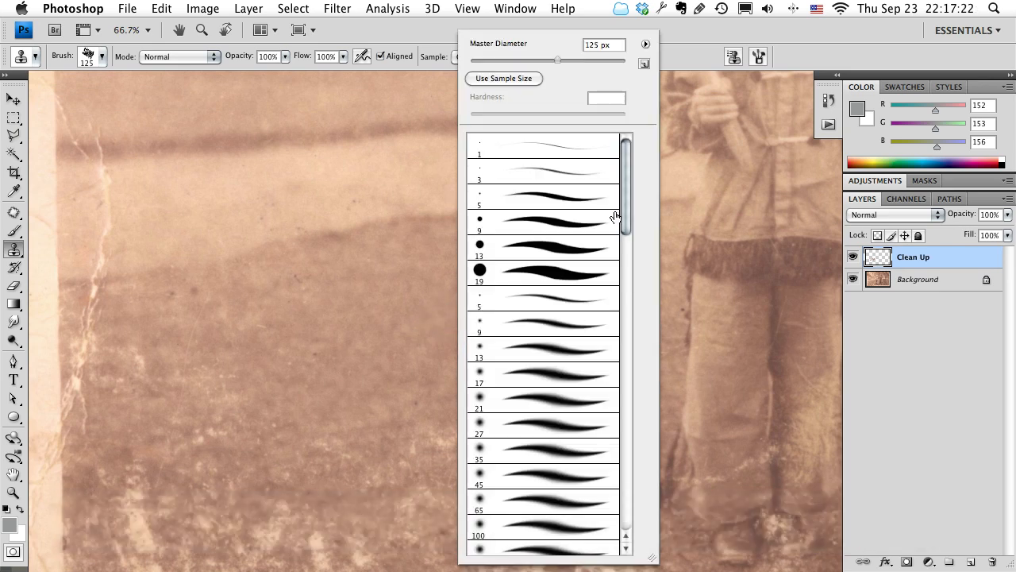
{"action": "mouse_move", "coordinate": [621, 204]}
{"action": "left_mouse_down"}
{"action": "mouse_move", "coordinate": [625, 506]}
{"action": "mouse_move", "coordinate": [628, 192]}
{"action": "left_mouse_up"}
{"action": "left_click", "coordinate": [645, 45]}
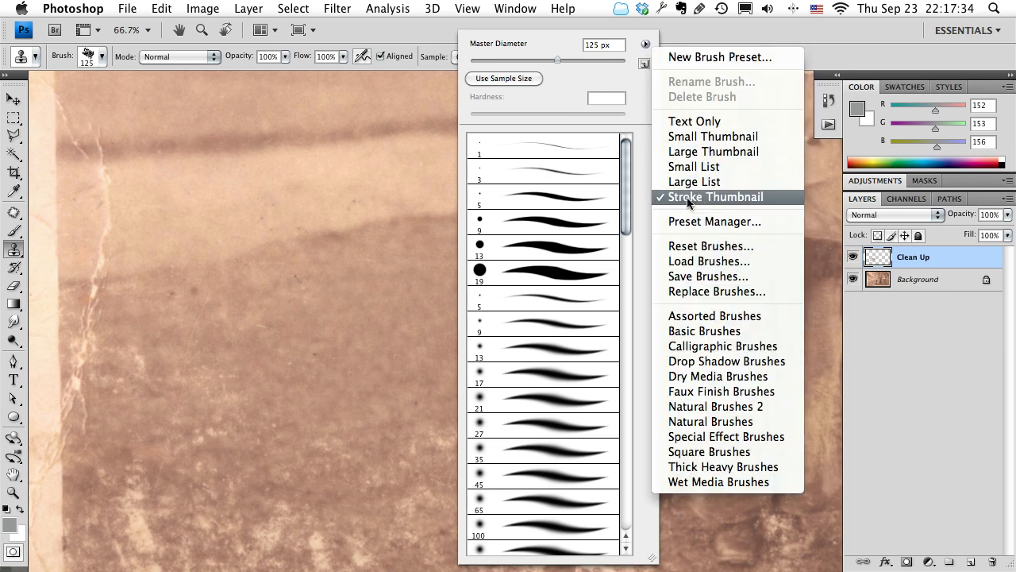
{"action": "left_click", "coordinate": [721, 197]}
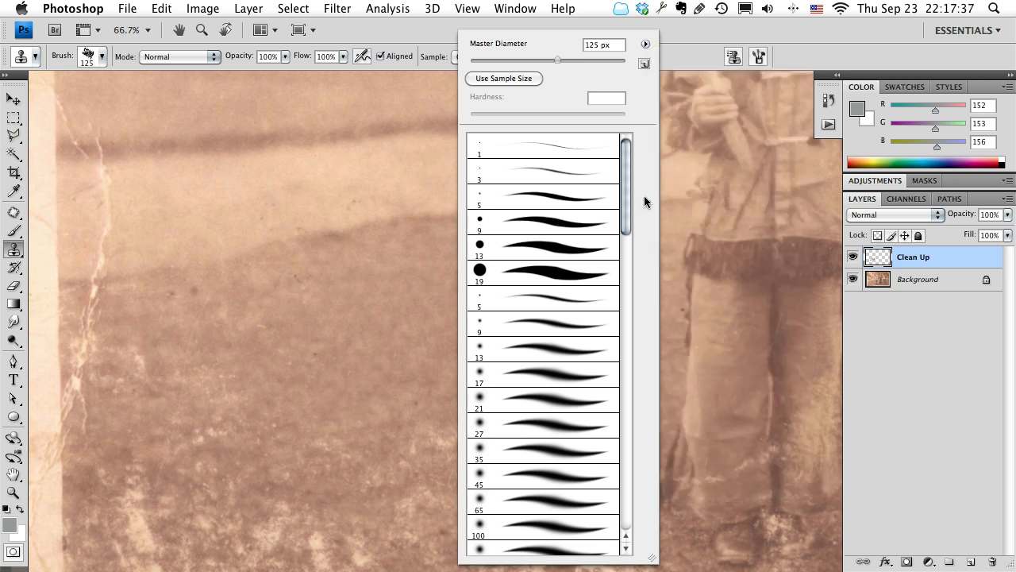
{"action": "scroll", "coordinate": [574, 248], "scroll_direction": "down", "scroll_amount": 15}
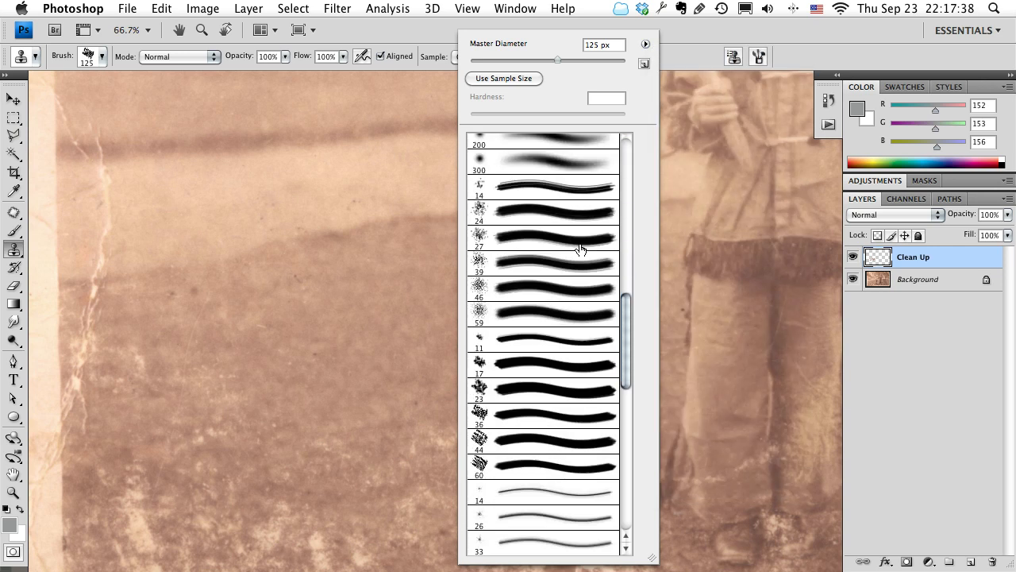
{"action": "scroll", "coordinate": [580, 249], "scroll_direction": "up", "scroll_amount": 8}
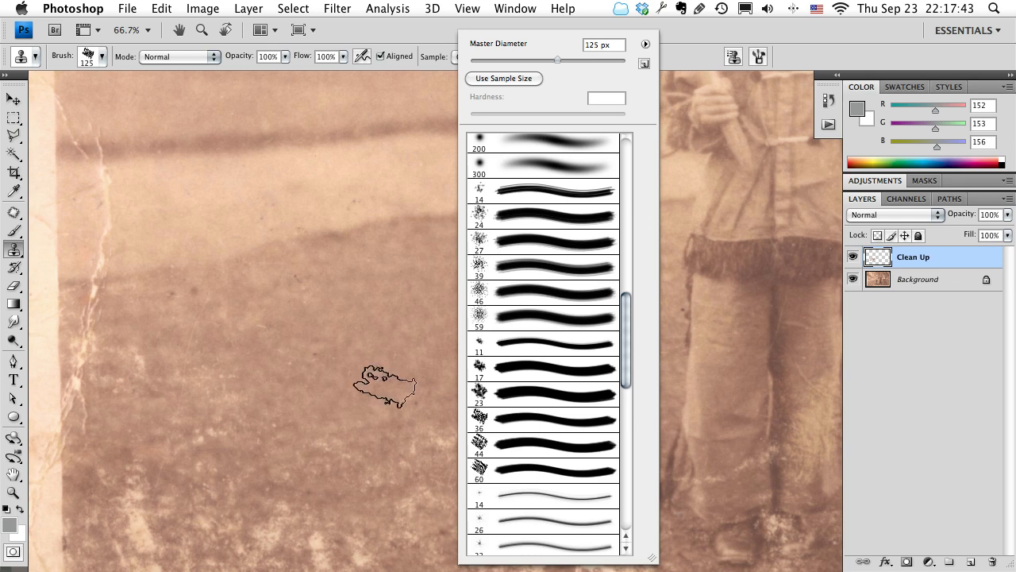
{"action": "left_click", "coordinate": [353, 367]}
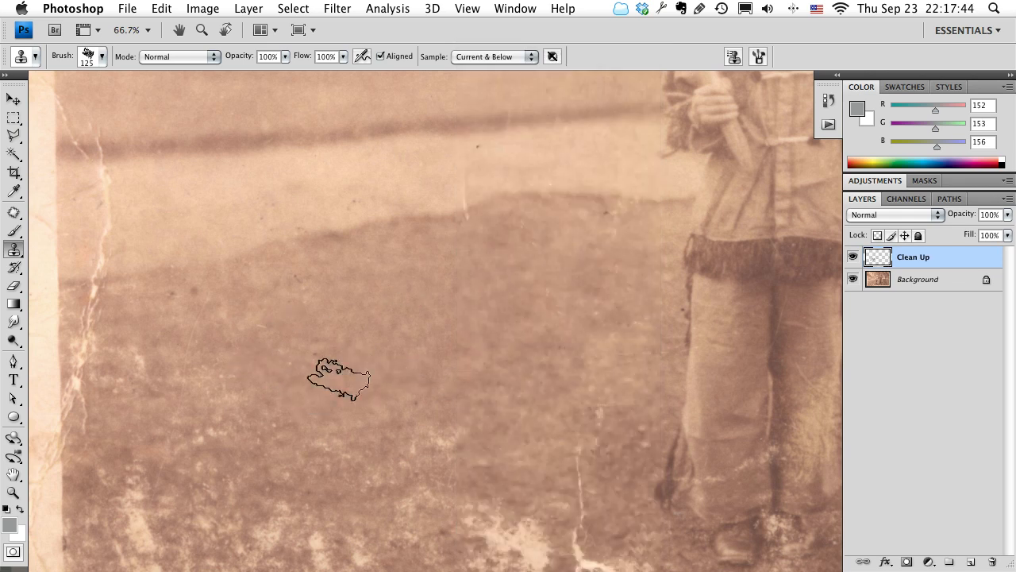
Clone clean grass over the specks and light grunge patches on the lower lawn beside the boy, resampling between strokes.
{"action": "key", "text": "space"}
{"action": "left_click_drag", "start_coordinate": [351, 393], "coordinate": [384, 321]}
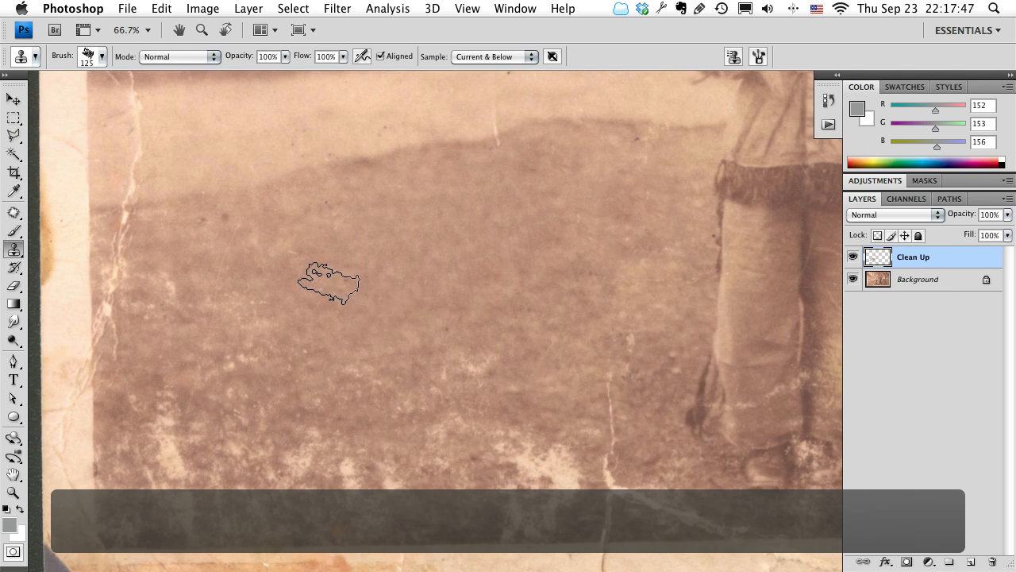
{"action": "left_click", "coordinate": [500, 294], "text": "alt"}
{"action": "mouse_move", "coordinate": [478, 343]}
{"action": "left_mouse_down"}
{"action": "mouse_move", "coordinate": [457, 385]}
{"action": "mouse_move", "coordinate": [431, 345]}
{"action": "mouse_move", "coordinate": [383, 349]}
{"action": "left_mouse_up"}
{"action": "left_click", "coordinate": [397, 305], "text": "alt"}
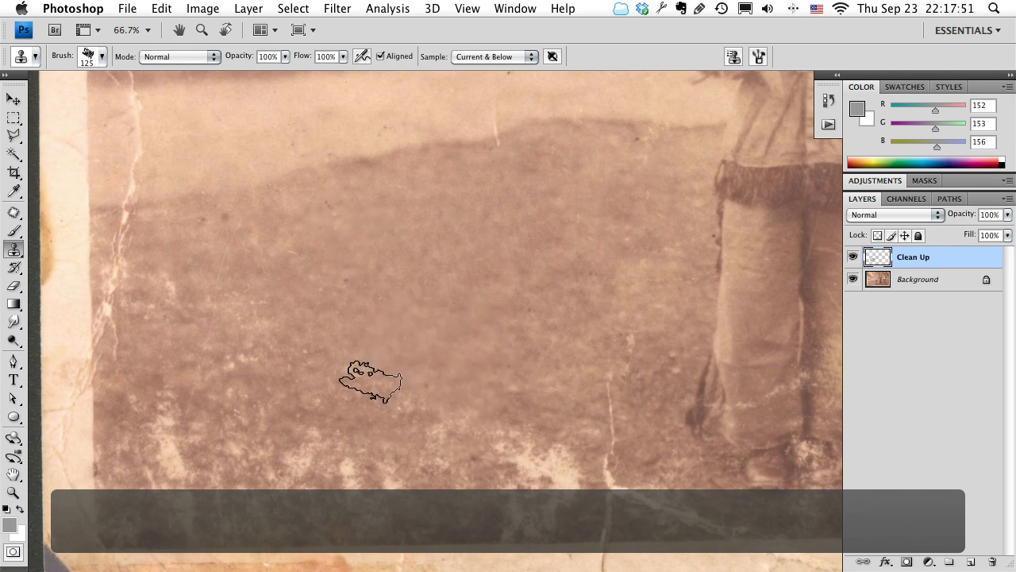
{"action": "left_click", "coordinate": [492, 348], "text": "alt"}
{"action": "mouse_move", "coordinate": [501, 463]}
{"action": "left_mouse_down"}
{"action": "mouse_move", "coordinate": [552, 454]}
{"action": "mouse_move", "coordinate": [542, 457]}
{"action": "left_mouse_up"}
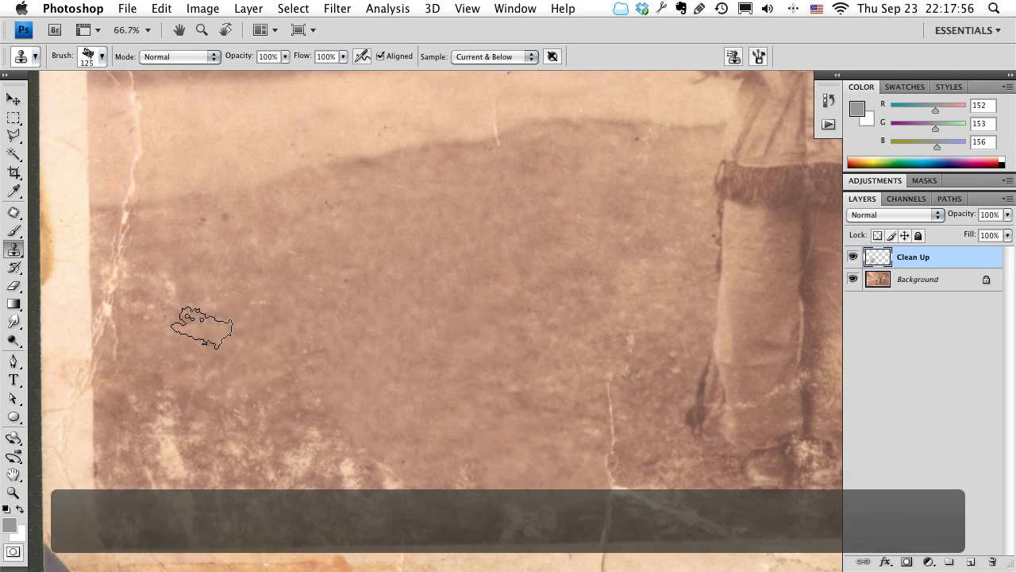
Clone clean grass down over the vertical crack in the lawn beside the boy's feet.
{"action": "mouse_move", "coordinate": [518, 347]}
{"action": "left_mouse_down"}
{"action": "mouse_move", "coordinate": [368, 317]}
{"action": "mouse_move", "coordinate": [343, 302]}
{"action": "left_mouse_up"}
{"action": "left_click", "coordinate": [391, 387], "text": "alt"}
{"action": "left_click_drag", "start_coordinate": [435, 359], "coordinate": [434, 459]}
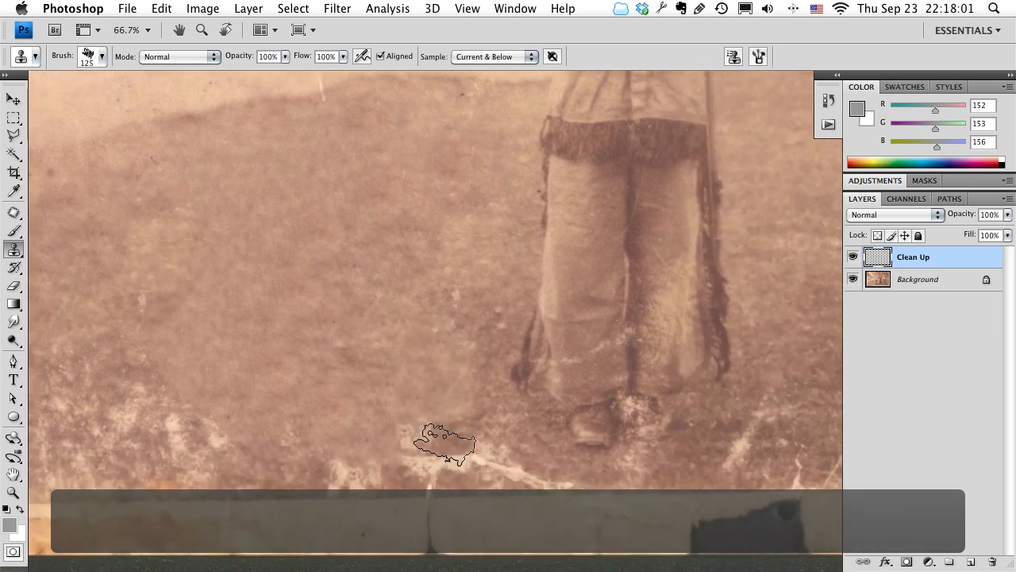
{"action": "left_click_drag", "start_coordinate": [417, 275], "coordinate": [414, 291]}
Review the whole photo at 25% with the interface panels hidden, and bring the panels back.
{"action": "key", "text": "z"}
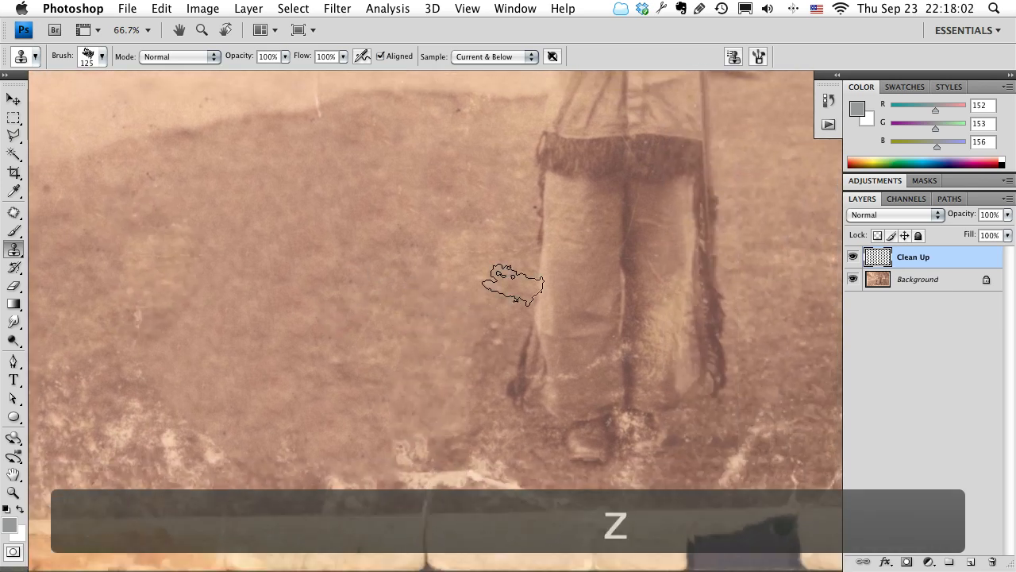
{"action": "left_click", "coordinate": [482, 277], "text": "alt"}
{"action": "left_click", "coordinate": [481, 277], "text": "alt"}
{"action": "left_click", "coordinate": [482, 276], "text": "alt"}
{"action": "left_click_drag", "start_coordinate": [586, 243], "coordinate": [545, 215]}
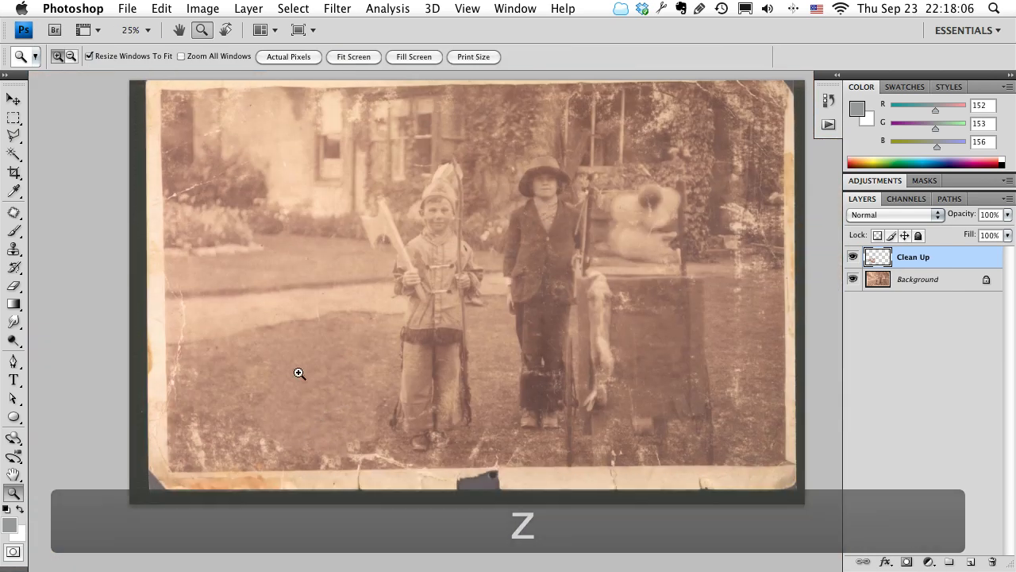
{"action": "key", "text": "Tab"}
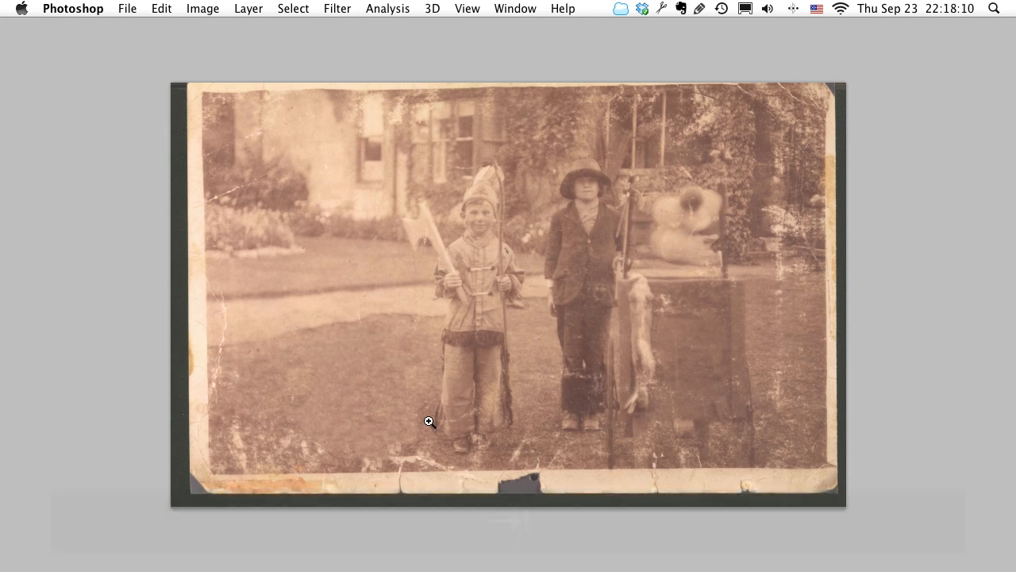
{"action": "key", "text": "space"}
{"action": "left_click_drag", "start_coordinate": [402, 410], "coordinate": [344, 396]}
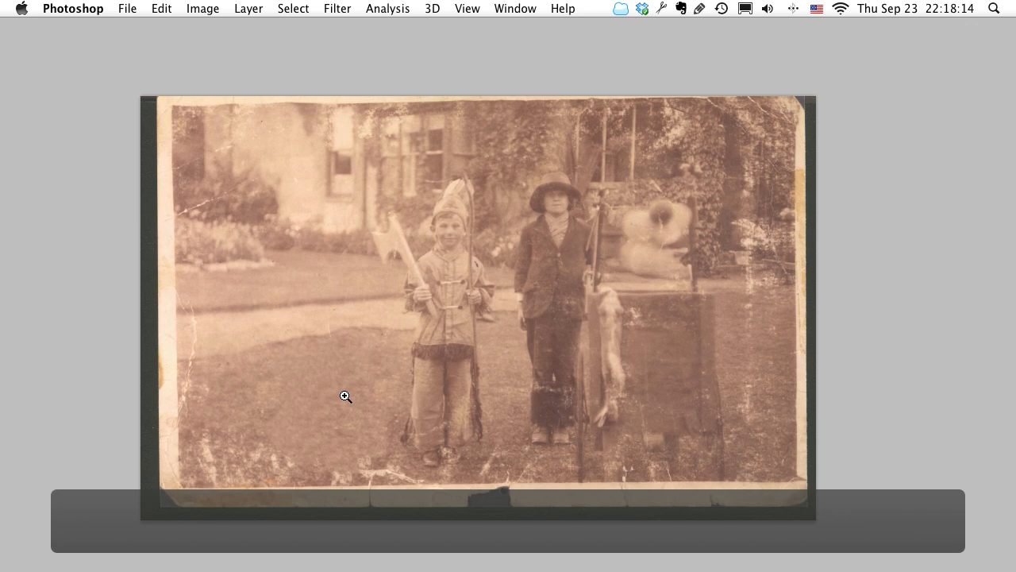
{"action": "key", "text": "Tab"}
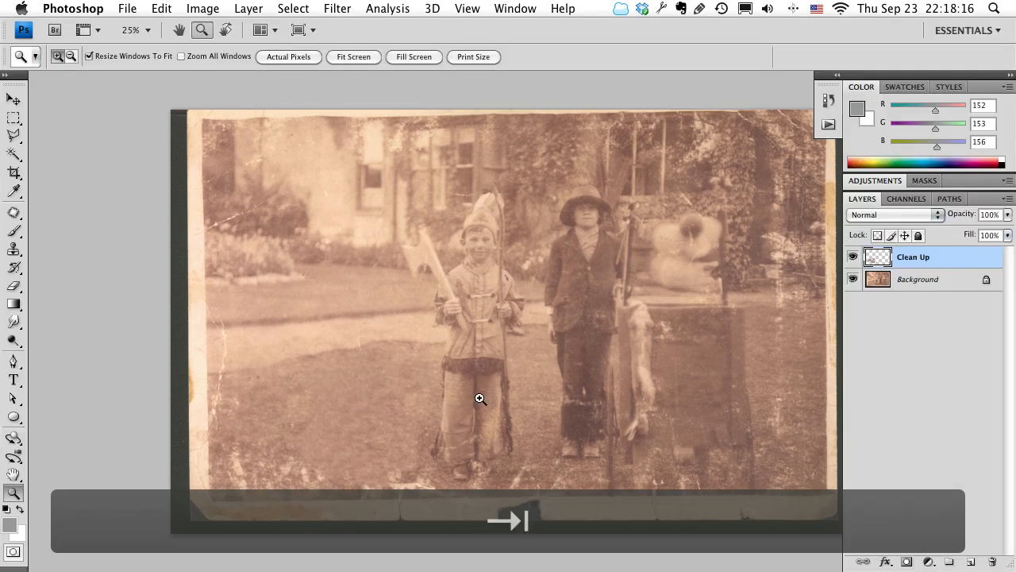
Hide the Clean Up layer and duplicate the Background layer, undoing and repeating the duplication once.
{"action": "left_click", "coordinate": [853, 259]}
{"action": "left_click", "coordinate": [932, 290]}
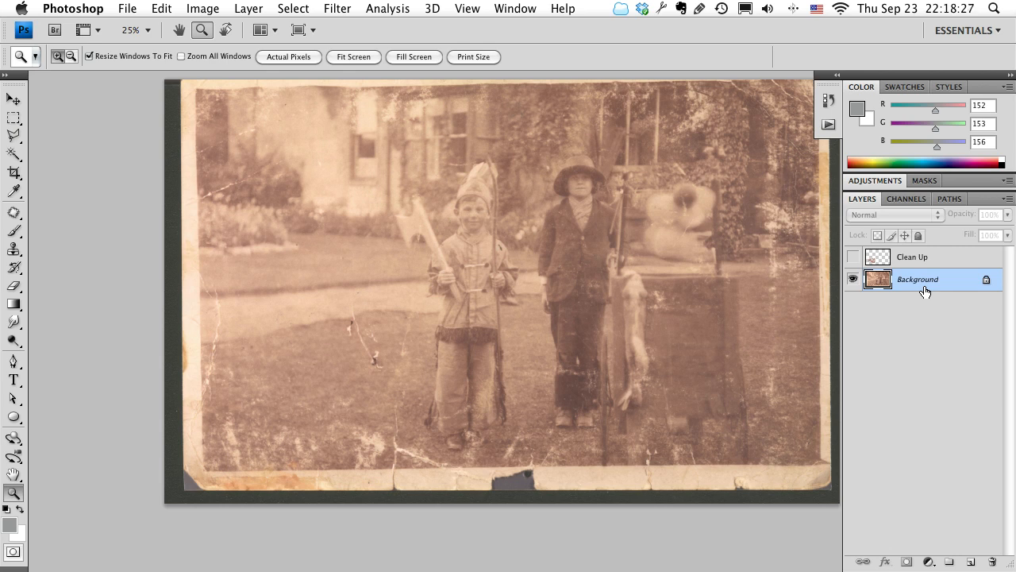
{"action": "left_click_drag", "start_coordinate": [913, 286], "coordinate": [972, 560]}
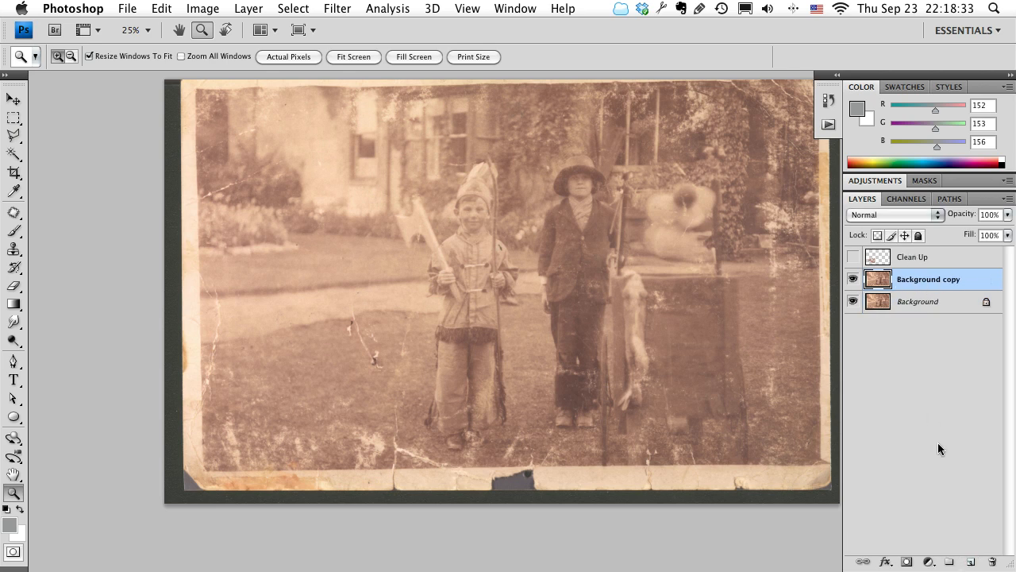
{"action": "key", "text": "super+z"}
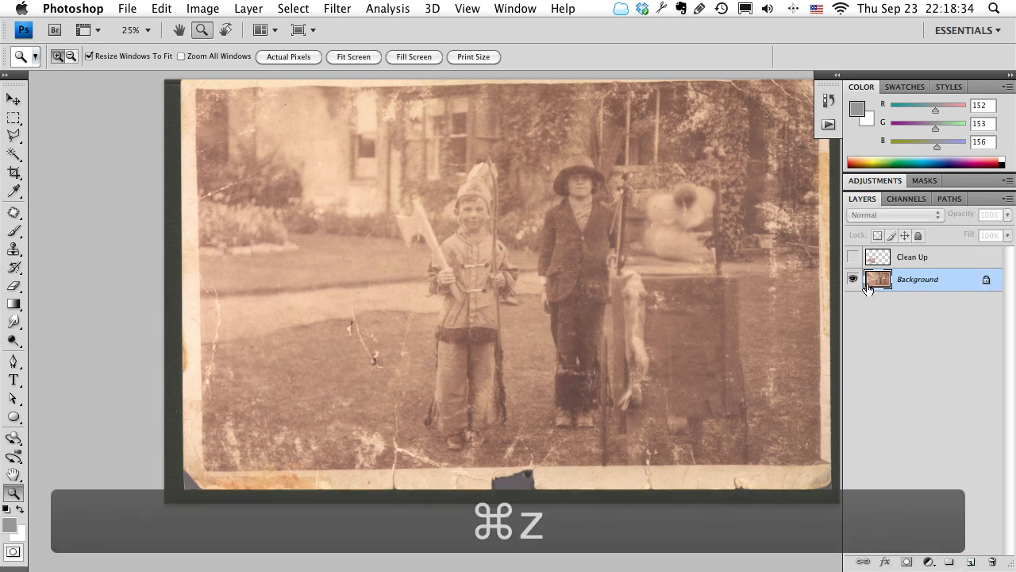
{"action": "key", "text": "super+j"}
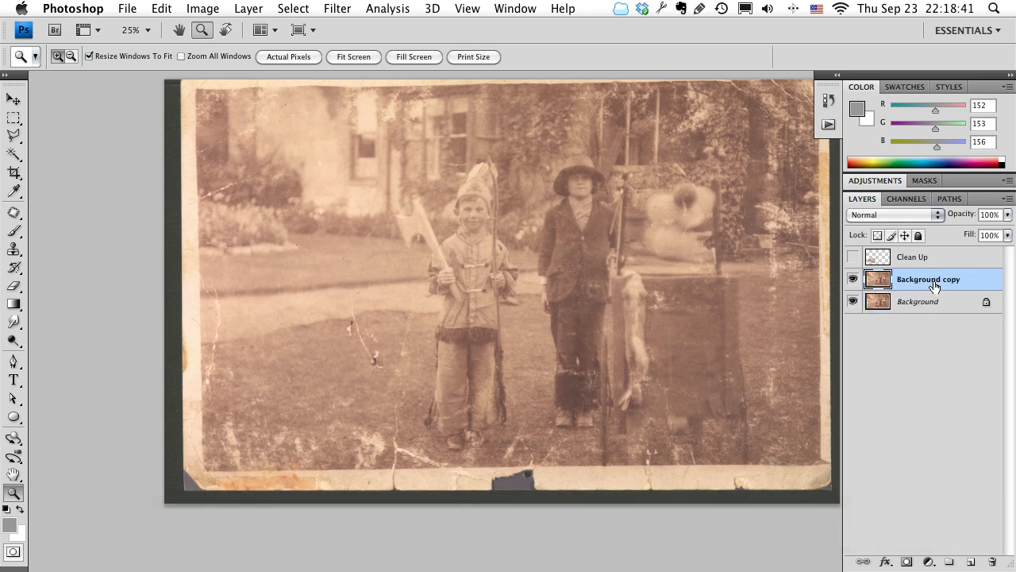
{"action": "key", "text": "z"}
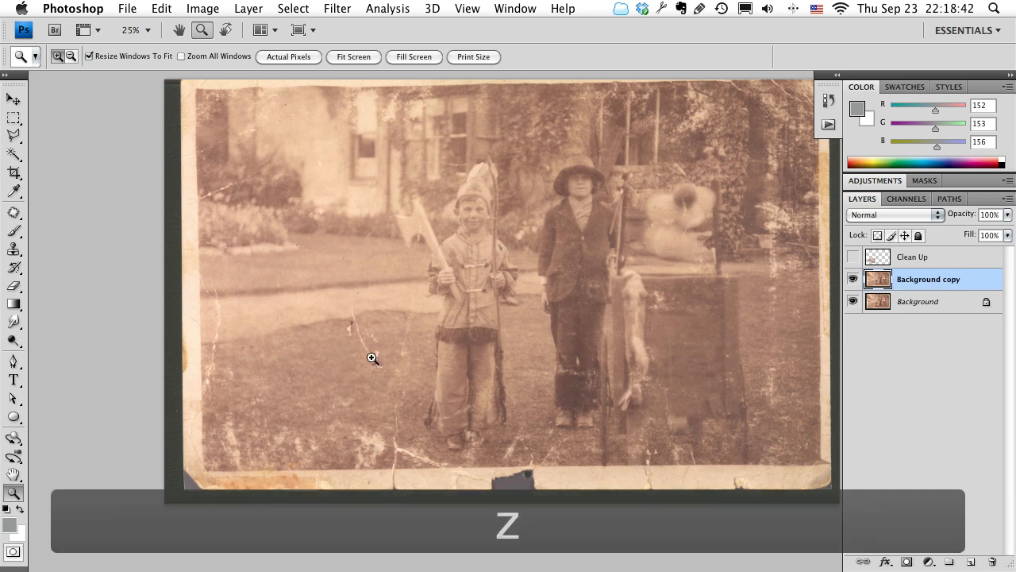
Try the Healing Brush and Red Eye tools, and settle on the Patch tool for the lawn on the Background copy layer.
{"action": "left_click", "coordinate": [372, 358]}
{"action": "left_click", "coordinate": [407, 349]}
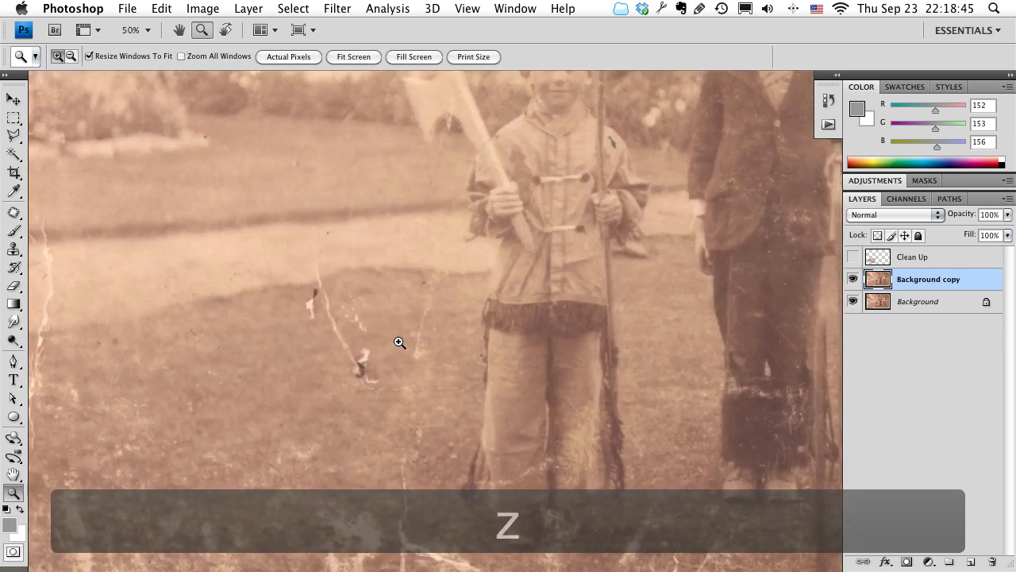
{"action": "left_click", "coordinate": [15, 216]}
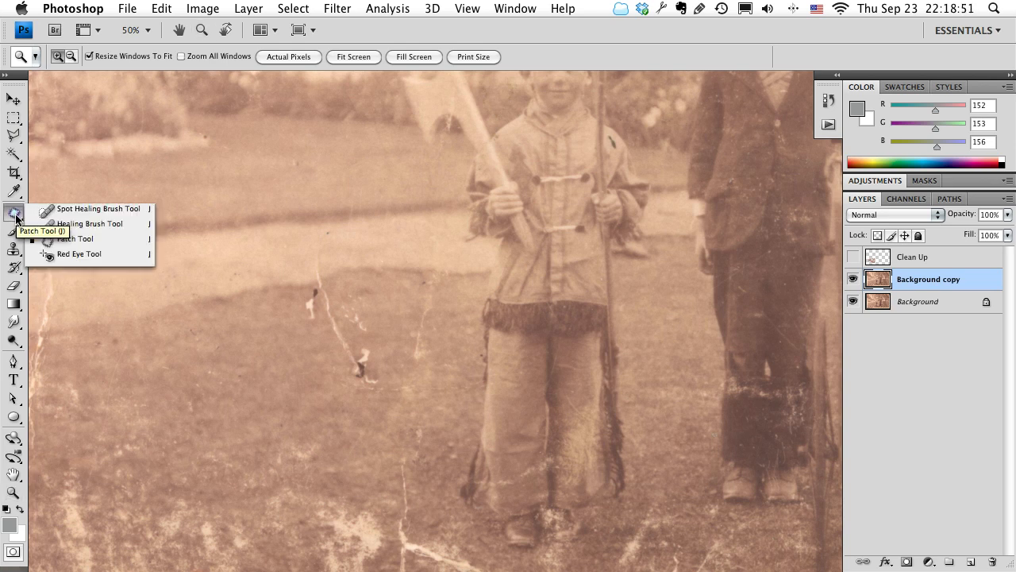
{"action": "left_click", "coordinate": [79, 224]}
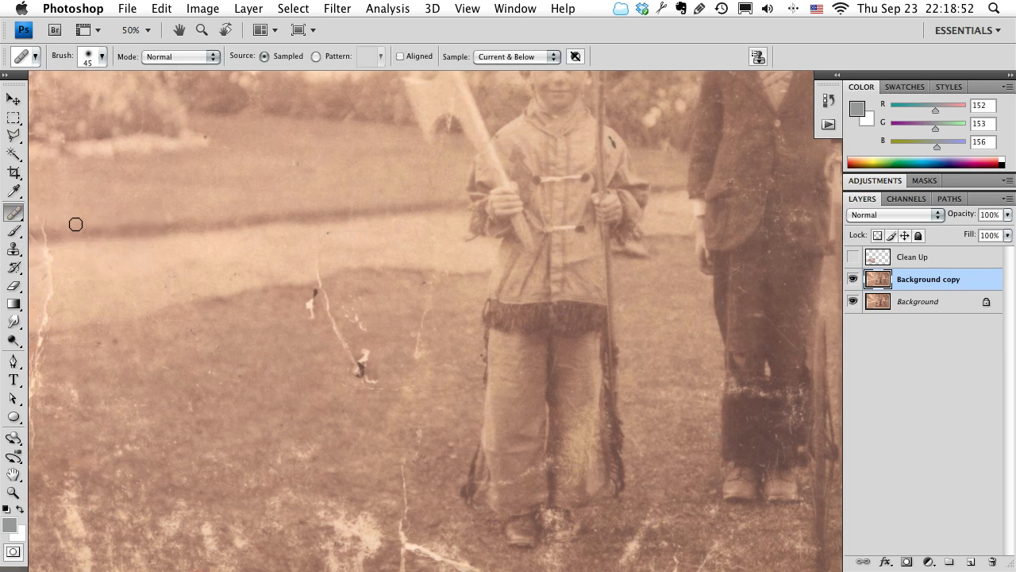
{"action": "left_click", "coordinate": [13, 214]}
{"action": "left_click", "coordinate": [76, 256]}
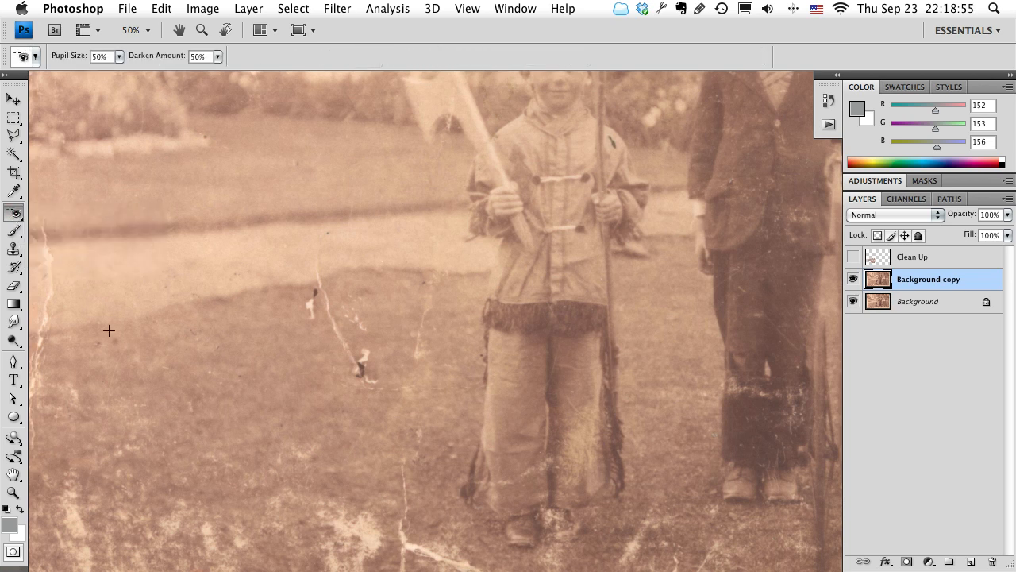
{"action": "left_click", "coordinate": [16, 215]}
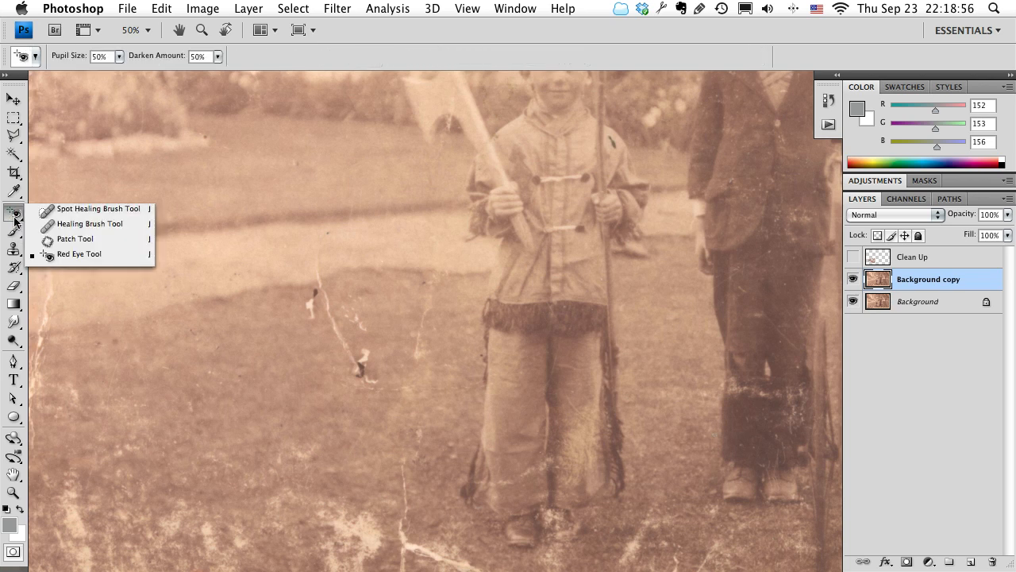
{"action": "left_click", "coordinate": [68, 241]}
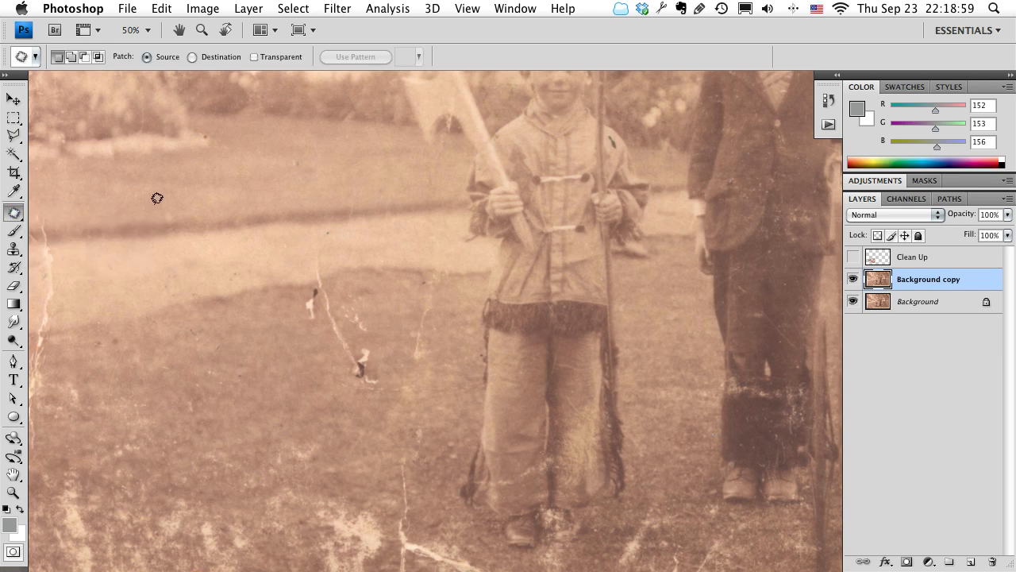
{"action": "key", "text": "j"}
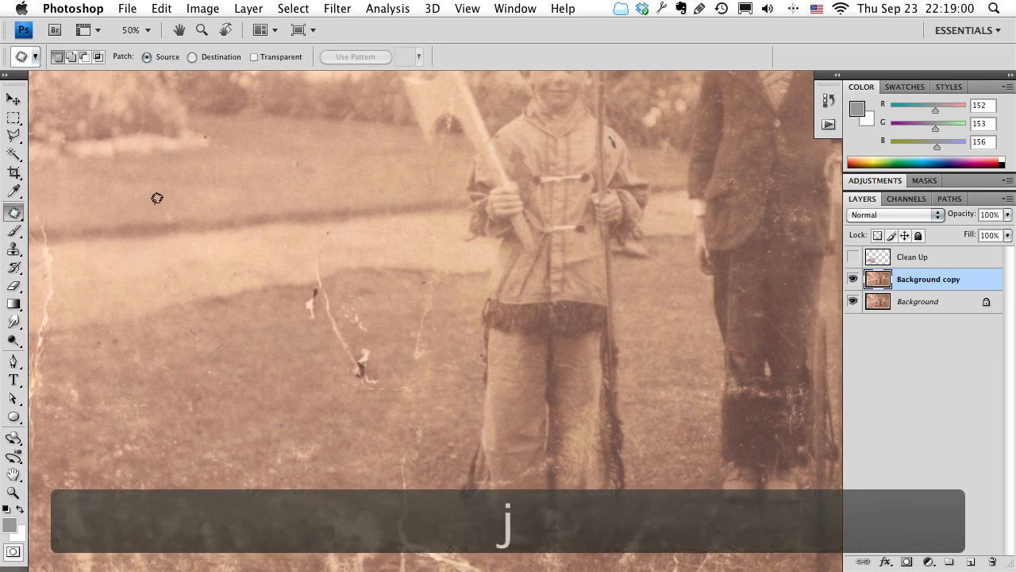
Patch the lower end of the lawn tear beside the boy with clean grass from its left, and clear the selection.
{"action": "key", "text": "space"}
{"action": "left_click_drag", "start_coordinate": [347, 347], "coordinate": [327, 321]}
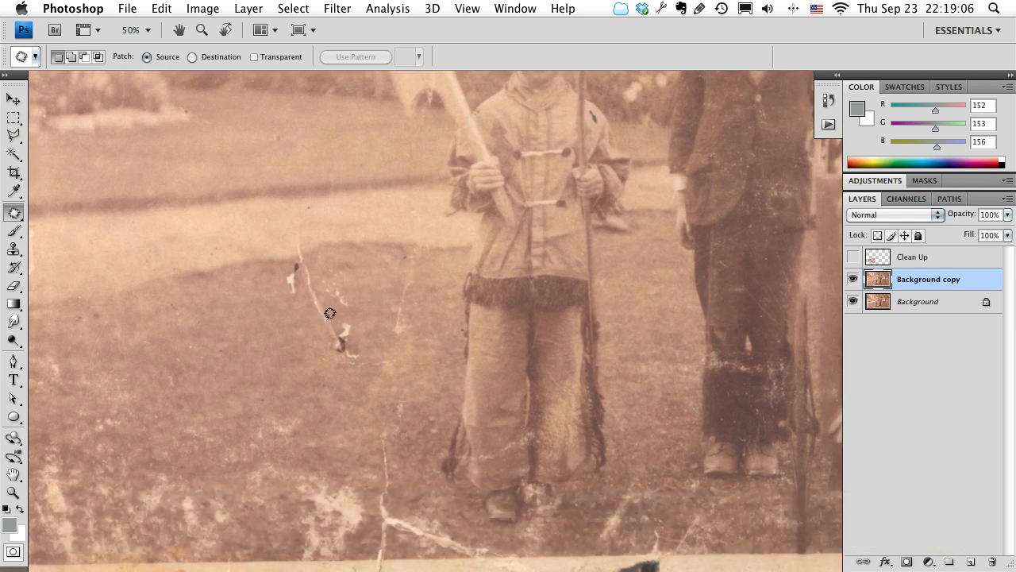
{"action": "mouse_move", "coordinate": [364, 306]}
{"action": "left_mouse_down"}
{"action": "mouse_move", "coordinate": [368, 360]}
{"action": "mouse_move", "coordinate": [349, 378]}
{"action": "mouse_move", "coordinate": [312, 361]}
{"action": "mouse_move", "coordinate": [317, 301]}
{"action": "mouse_move", "coordinate": [347, 290]}
{"action": "mouse_move", "coordinate": [362, 297]}
{"action": "mouse_move", "coordinate": [367, 327]}
{"action": "left_mouse_up"}
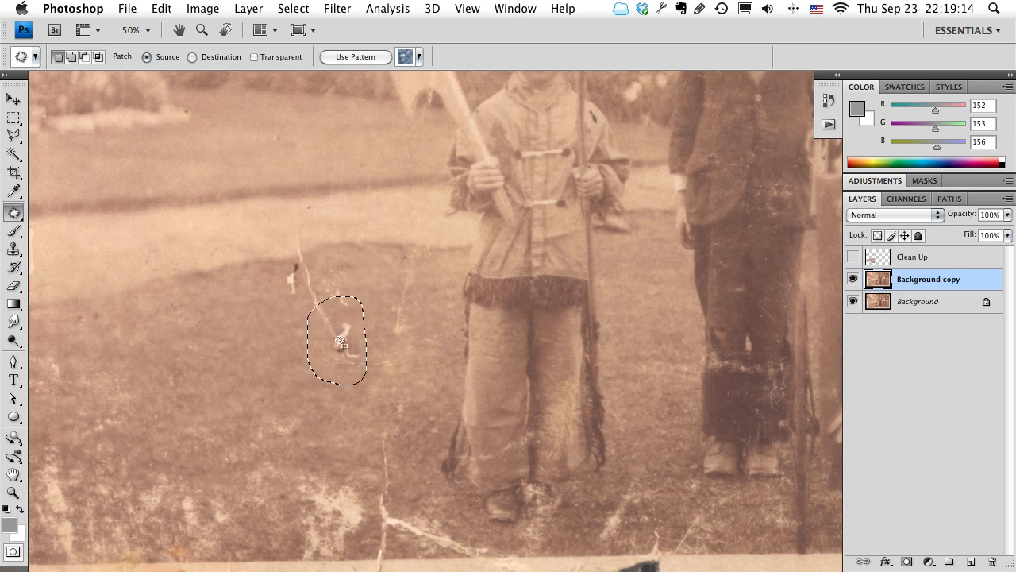
{"action": "left_click_drag", "start_coordinate": [340, 341], "coordinate": [207, 362]}
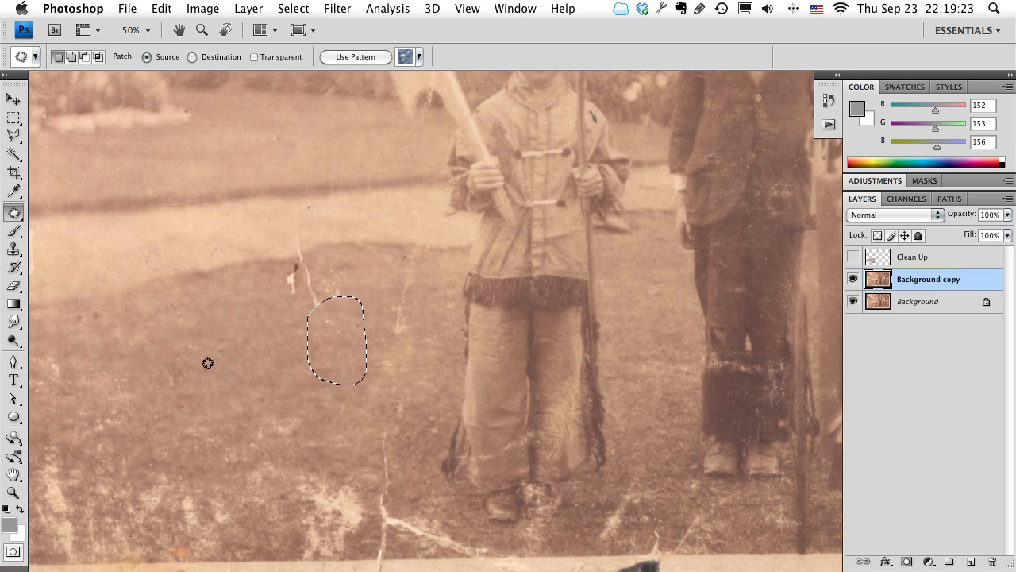
{"action": "key", "text": "super+d"}
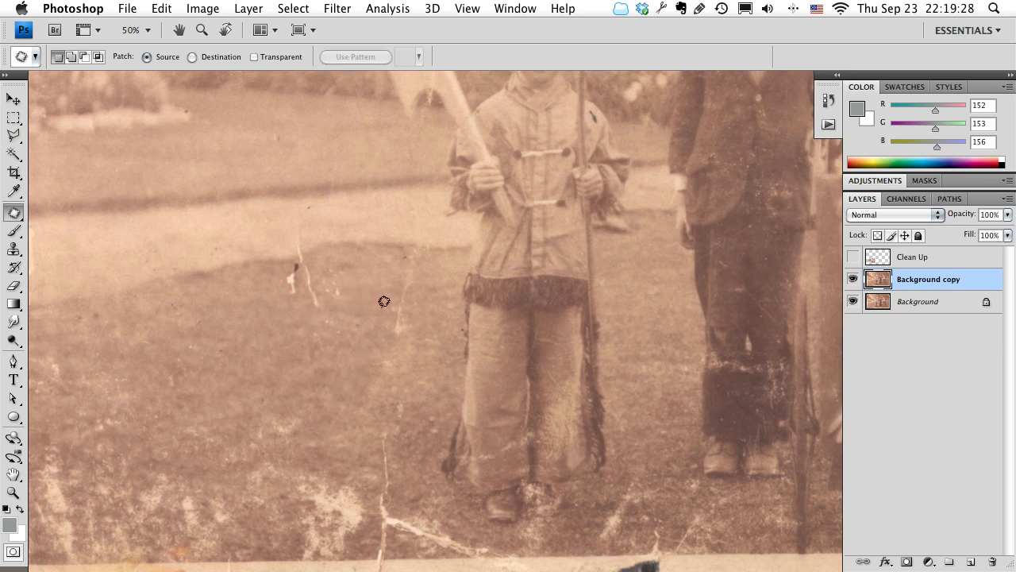
Patch the faint vertical streak and the nearby lawn between the tear and the boy's legs with clean grass.
{"action": "left_click_drag", "start_coordinate": [327, 357], "coordinate": [413, 290]}
{"action": "mouse_move", "coordinate": [402, 345]}
{"action": "left_mouse_down"}
{"action": "mouse_move", "coordinate": [360, 386]}
{"action": "mouse_move", "coordinate": [321, 377]}
{"action": "mouse_move", "coordinate": [324, 340]}
{"action": "mouse_move", "coordinate": [398, 345]}
{"action": "mouse_move", "coordinate": [366, 313]}
{"action": "mouse_move", "coordinate": [370, 285]}
{"action": "left_mouse_up"}
{"action": "key", "text": "super+d"}
{"action": "left_click_drag", "start_coordinate": [503, 276], "coordinate": [454, 358]}
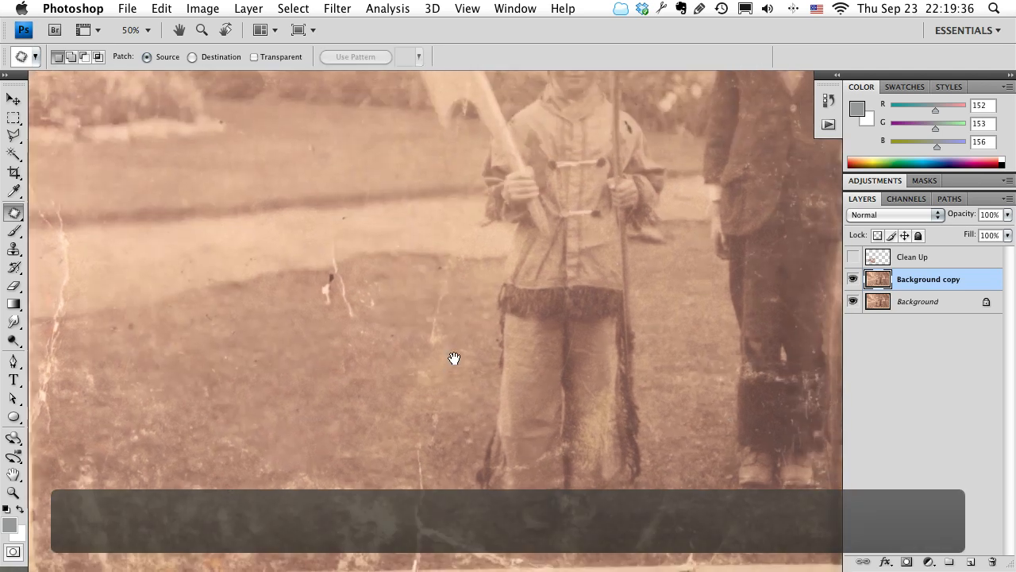
{"action": "mouse_move", "coordinate": [465, 304]}
{"action": "left_mouse_down"}
{"action": "mouse_move", "coordinate": [463, 342]}
{"action": "mouse_move", "coordinate": [423, 347]}
{"action": "mouse_move", "coordinate": [425, 271]}
{"action": "mouse_move", "coordinate": [448, 262]}
{"action": "mouse_move", "coordinate": [457, 285]}
{"action": "mouse_move", "coordinate": [371, 399]}
{"action": "left_mouse_up"}
{"action": "key", "text": "super+d"}
Patch the light grunge area left of the forked crack on the lower lawn with clean grass.
{"action": "left_click_drag", "start_coordinate": [308, 490], "coordinate": [429, 394]}
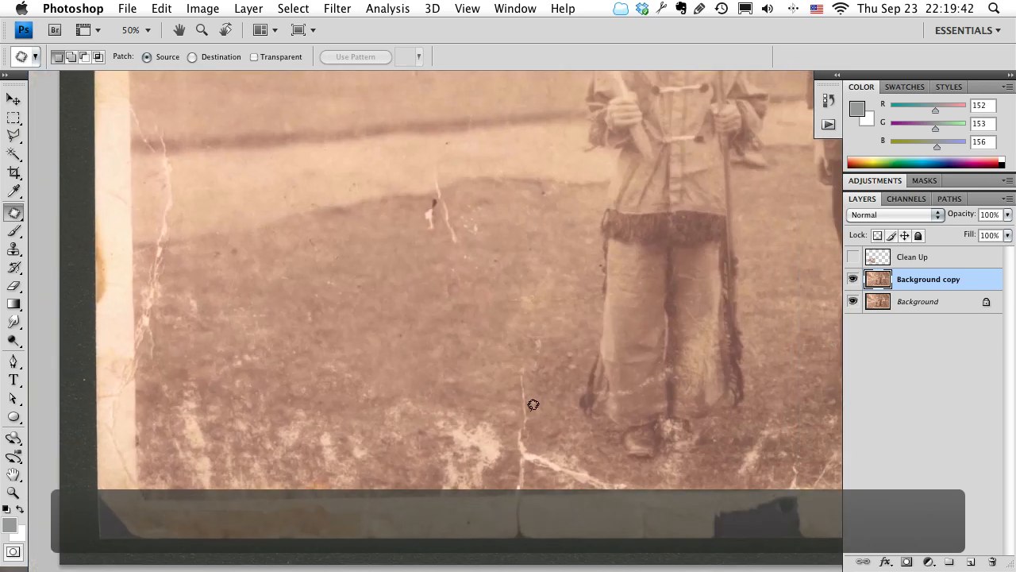
{"action": "mouse_move", "coordinate": [500, 416]}
{"action": "left_mouse_down"}
{"action": "mouse_move", "coordinate": [460, 481]}
{"action": "mouse_move", "coordinate": [429, 363]}
{"action": "mouse_move", "coordinate": [491, 420]}
{"action": "mouse_move", "coordinate": [445, 351]}
{"action": "mouse_move", "coordinate": [448, 323]}
{"action": "left_mouse_up"}
{"action": "key", "text": "ctrl+d"}
Patch the remaining tear fragments and white specks on the upper lawn with clean grass, and clear the selection.
{"action": "left_click_drag", "start_coordinate": [543, 331], "coordinate": [535, 368]}
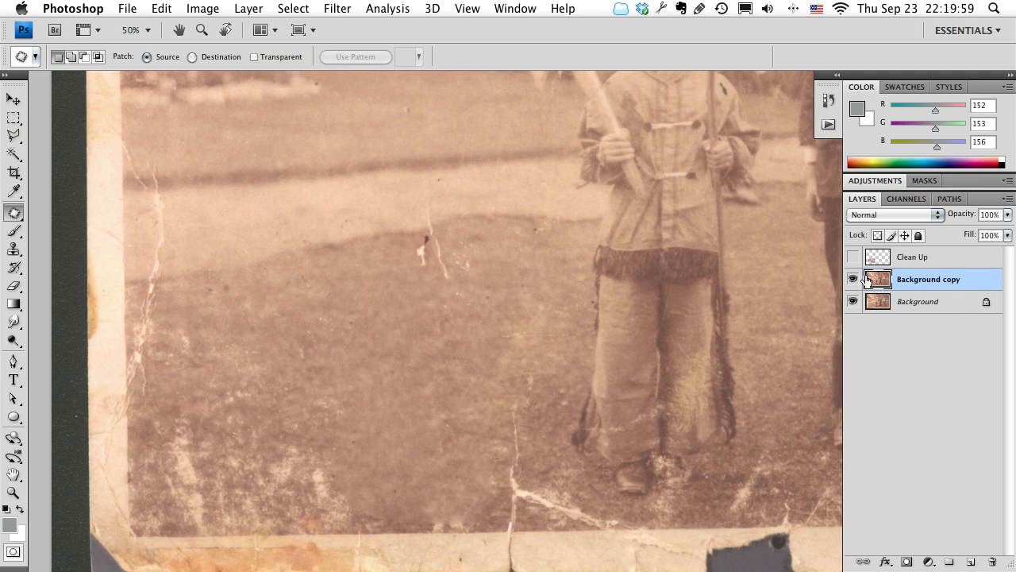
{"action": "mouse_move", "coordinate": [442, 287]}
{"action": "left_mouse_down"}
{"action": "mouse_move", "coordinate": [397, 263]}
{"action": "mouse_move", "coordinate": [401, 245]}
{"action": "mouse_move", "coordinate": [436, 227]}
{"action": "mouse_move", "coordinate": [480, 243]}
{"action": "mouse_move", "coordinate": [470, 276]}
{"action": "mouse_move", "coordinate": [445, 278]}
{"action": "mouse_move", "coordinate": [392, 351]}
{"action": "left_mouse_up"}
{"action": "left_click", "coordinate": [495, 345]}
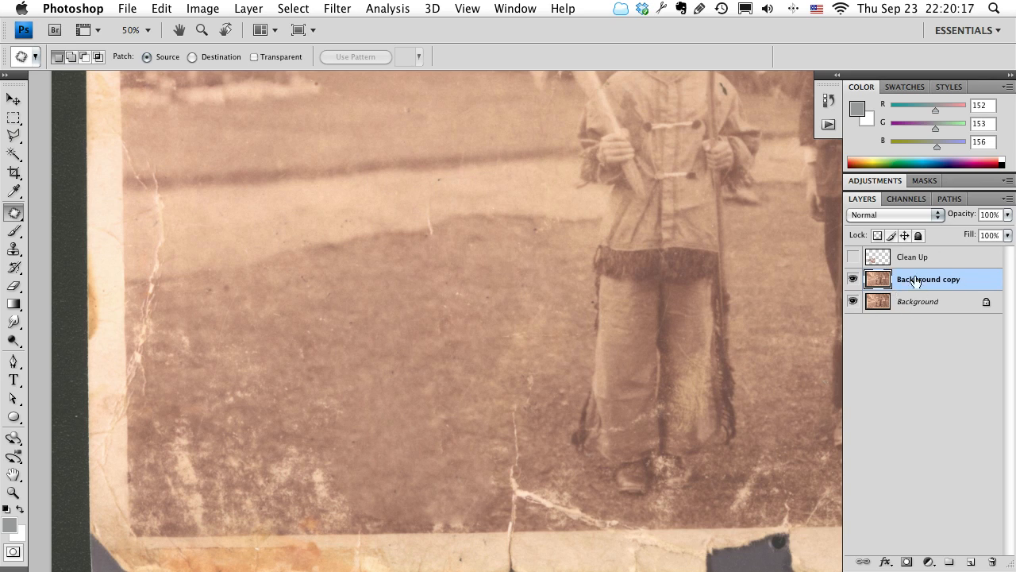
Hide the Background copy layer, add an empty layer above it, and try to patch the lawn tear on the new layer.
{"action": "left_click", "coordinate": [853, 279]}
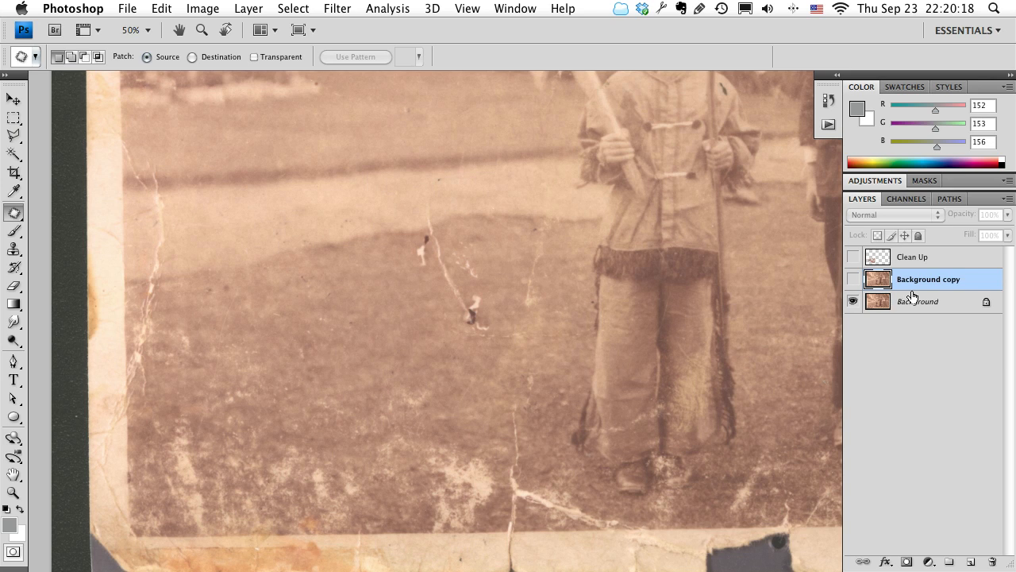
{"action": "left_click", "coordinate": [970, 561]}
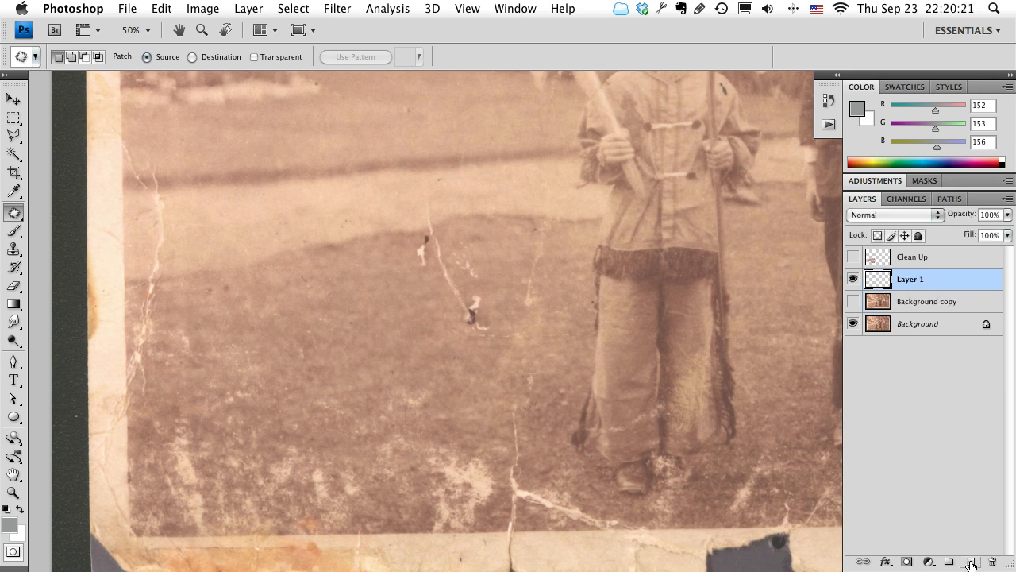
{"action": "mouse_move", "coordinate": [500, 282]}
{"action": "left_mouse_down"}
{"action": "mouse_move", "coordinate": [503, 337]}
{"action": "mouse_move", "coordinate": [471, 338]}
{"action": "mouse_move", "coordinate": [420, 308]}
{"action": "mouse_move", "coordinate": [408, 252]}
{"action": "mouse_move", "coordinate": [416, 220]}
{"action": "mouse_move", "coordinate": [474, 238]}
{"action": "mouse_move", "coordinate": [500, 279]}
{"action": "left_mouse_up"}
{"action": "left_click", "coordinate": [485, 302]}
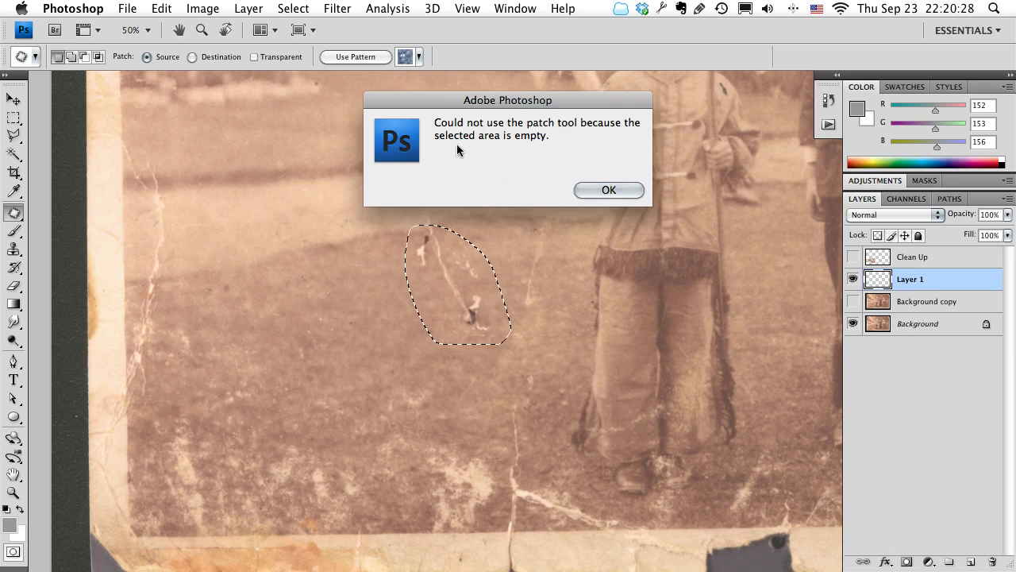
{"action": "left_click", "coordinate": [609, 190]}
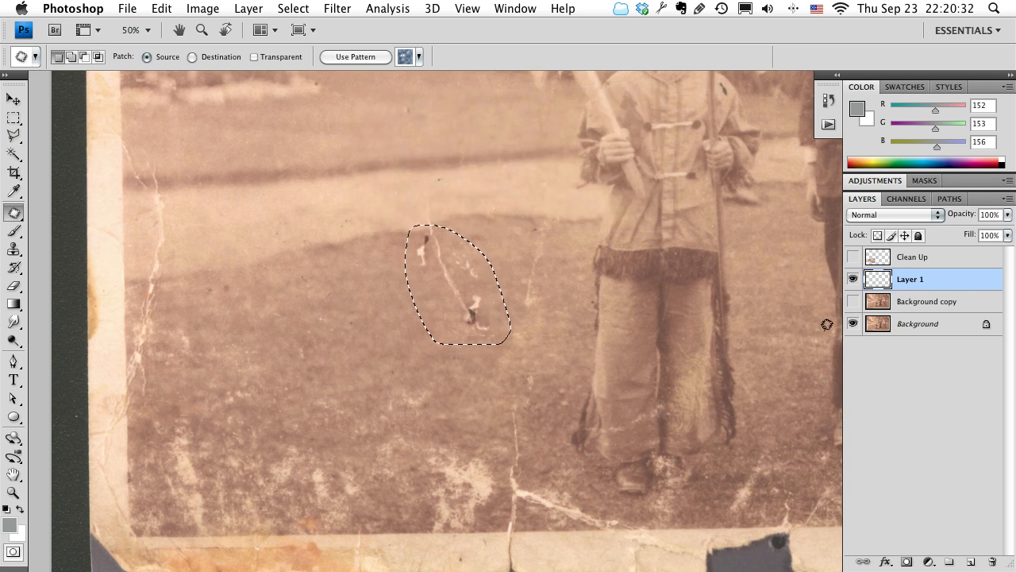
Hide the empty Layer 1, show the Background copy layer again, and clear the selection.
{"action": "left_click", "coordinate": [852, 278]}
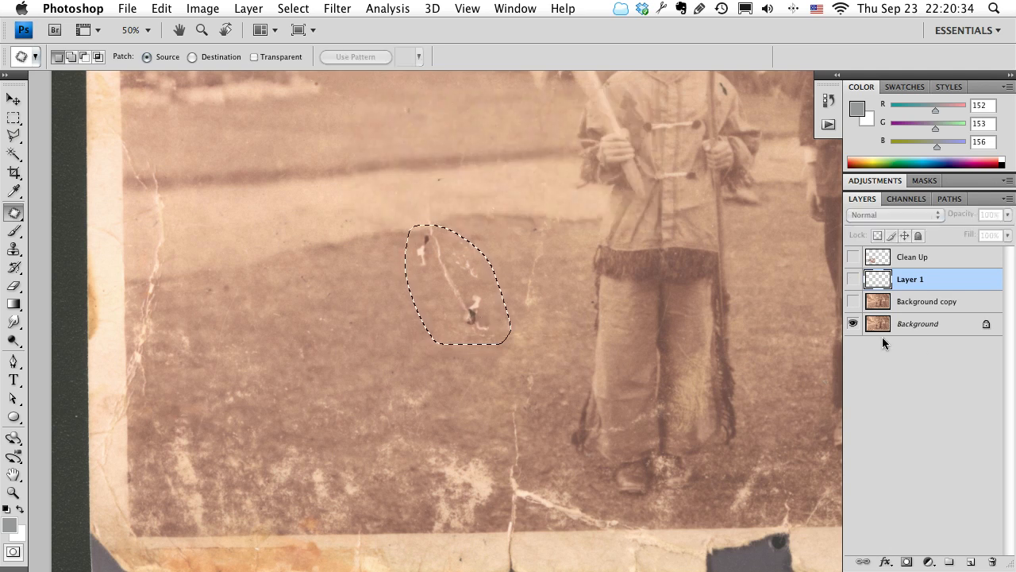
{"action": "left_click", "coordinate": [852, 301]}
{"action": "left_click", "coordinate": [511, 420]}
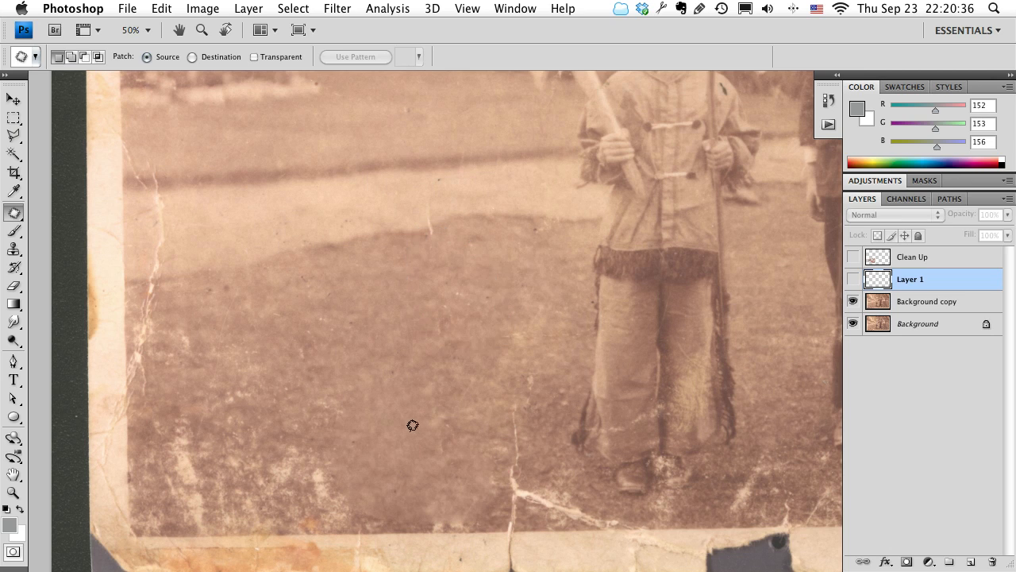
Outline the next light grunge area on the lower lawn and patch it with clean grass on the Background copy layer.
{"action": "left_click_drag", "start_coordinate": [313, 424], "coordinate": [381, 408]}
{"action": "mouse_move", "coordinate": [431, 429]}
{"action": "left_mouse_down"}
{"action": "mouse_move", "coordinate": [436, 479]}
{"action": "mouse_move", "coordinate": [401, 491]}
{"action": "mouse_move", "coordinate": [335, 483]}
{"action": "mouse_move", "coordinate": [344, 405]}
{"action": "mouse_move", "coordinate": [436, 404]}
{"action": "left_mouse_up"}
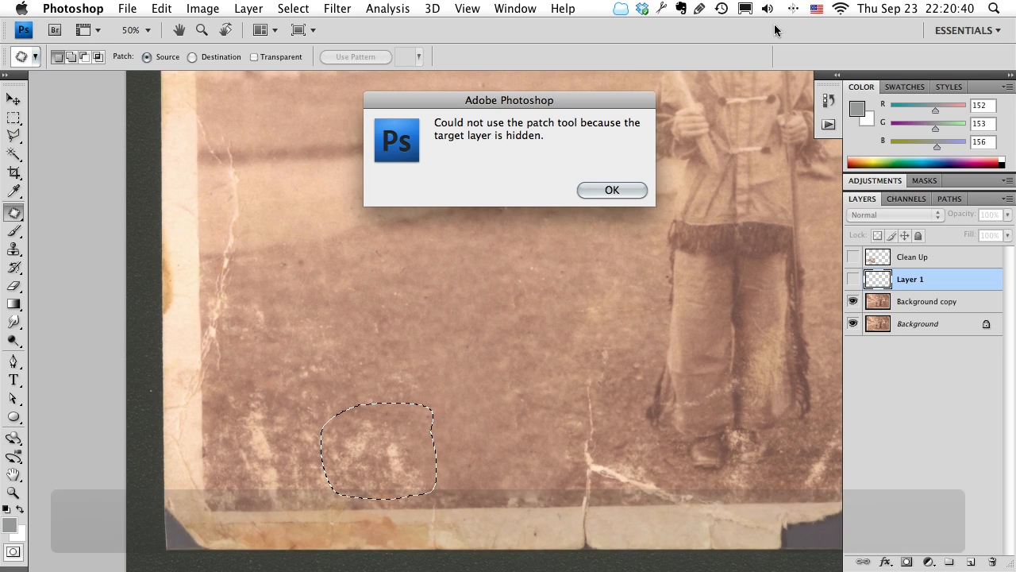
{"action": "left_click", "coordinate": [608, 189]}
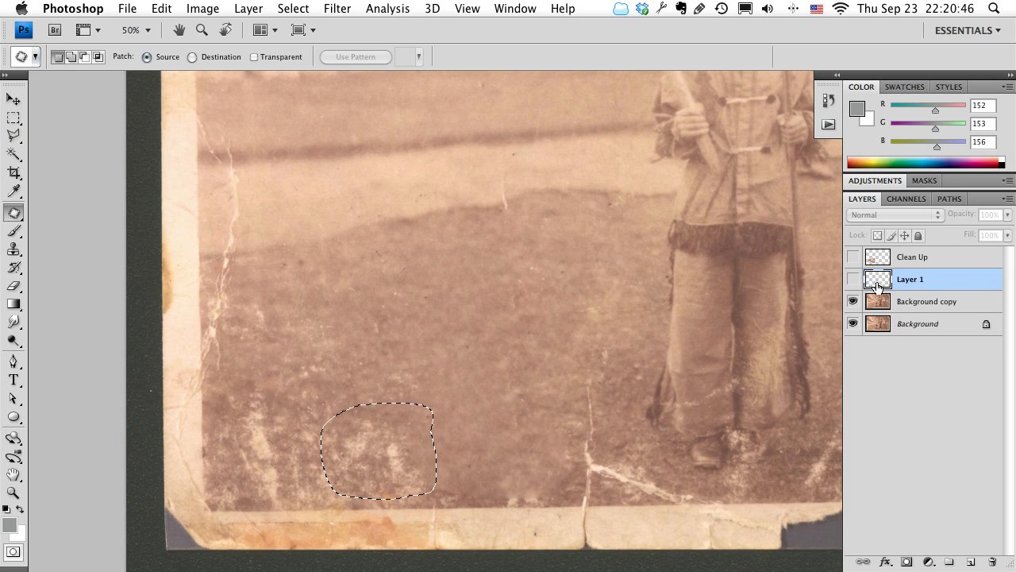
{"action": "left_click", "coordinate": [924, 303]}
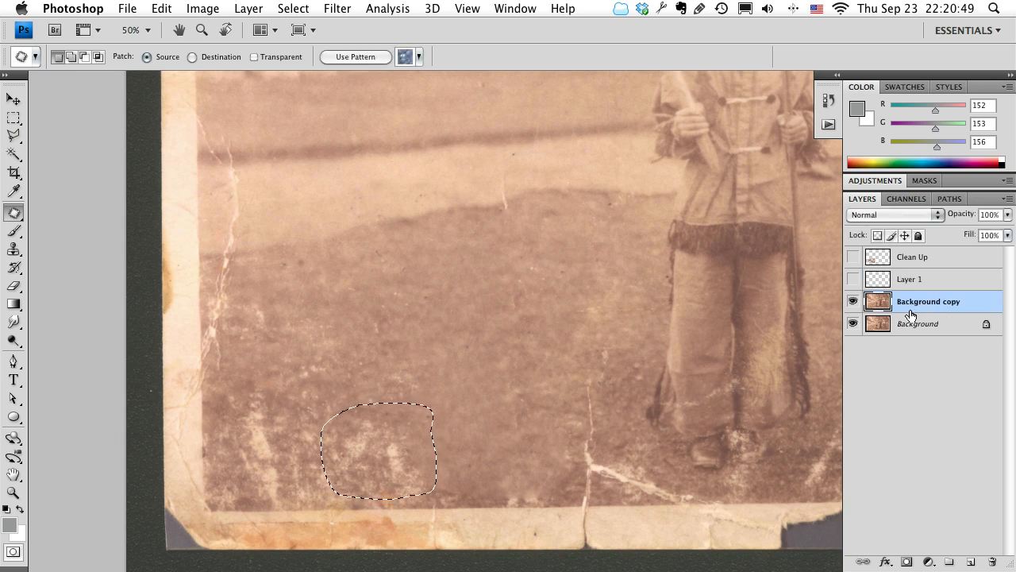
{"action": "key", "text": "space"}
{"action": "left_click_drag", "start_coordinate": [259, 425], "coordinate": [269, 402]}
{"action": "left_click_drag", "start_coordinate": [392, 414], "coordinate": [466, 298]}
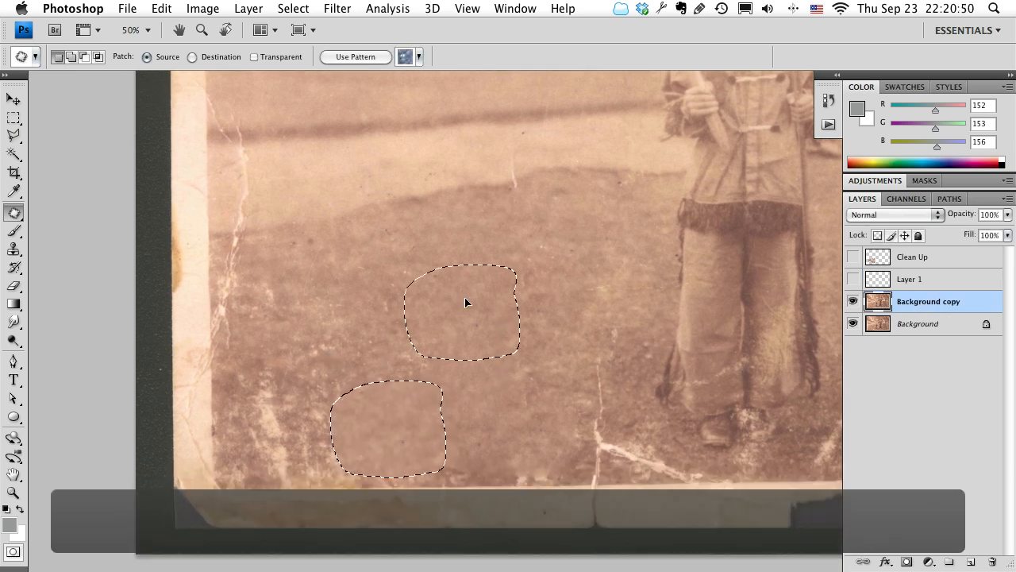
{"action": "mouse_move", "coordinate": [384, 370]}
{"action": "left_mouse_down"}
{"action": "mouse_move", "coordinate": [327, 286]}
{"action": "mouse_move", "coordinate": [384, 367]}
{"action": "mouse_move", "coordinate": [492, 297]}
{"action": "left_mouse_up"}
{"action": "key", "text": "ctrl+d"}
Select the lower-left lawn with the Polygonal Lasso, following the photo's border and closing the outline at the boy's leg and foot.
{"action": "key", "text": "space"}
{"action": "left_click_drag", "start_coordinate": [704, 420], "coordinate": [521, 417]}
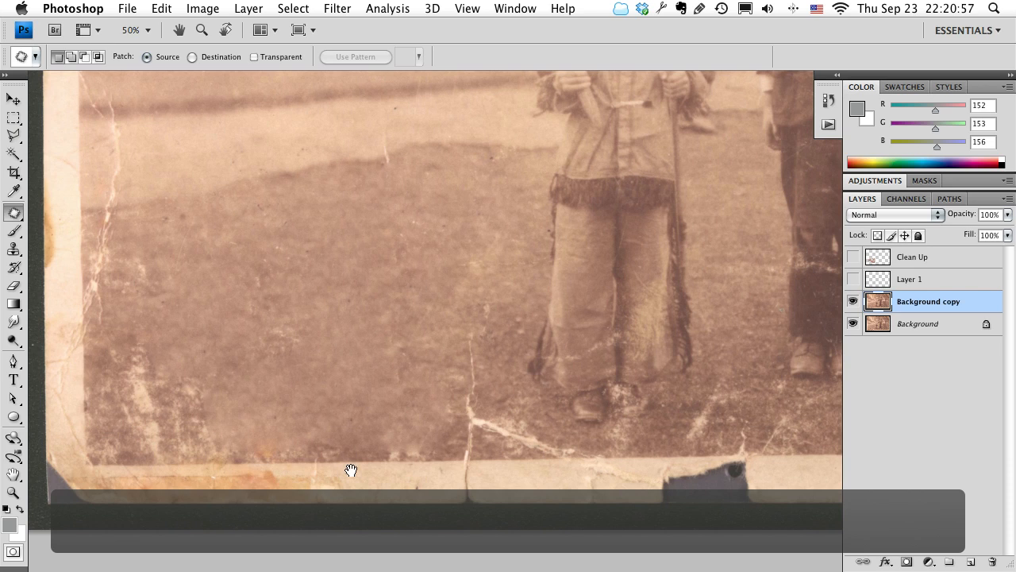
{"action": "scroll", "coordinate": [413, 468], "scroll_direction": "left", "scroll_amount": 5}
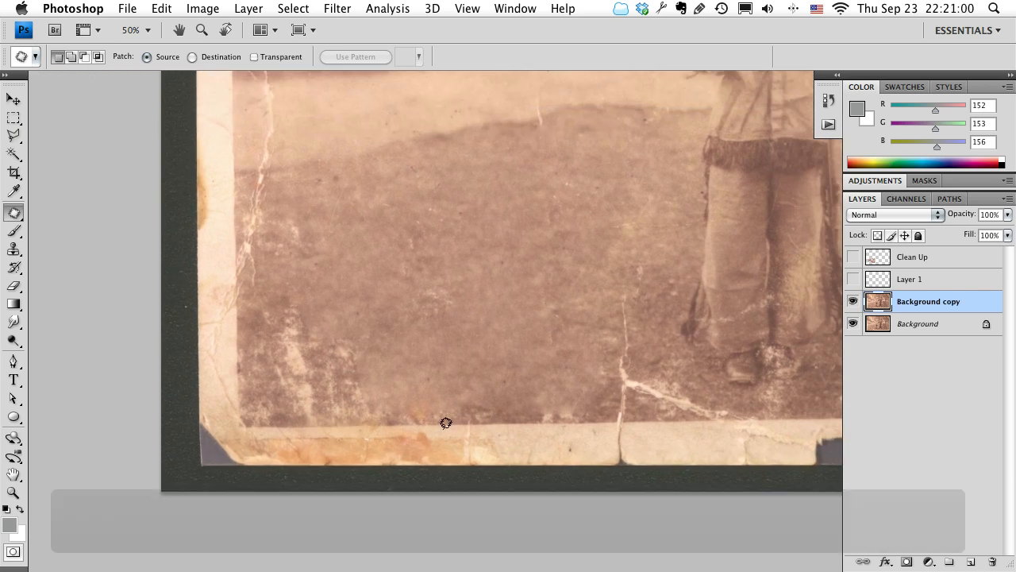
{"action": "scroll", "coordinate": [334, 326], "scroll_direction": "right", "scroll_amount": 2}
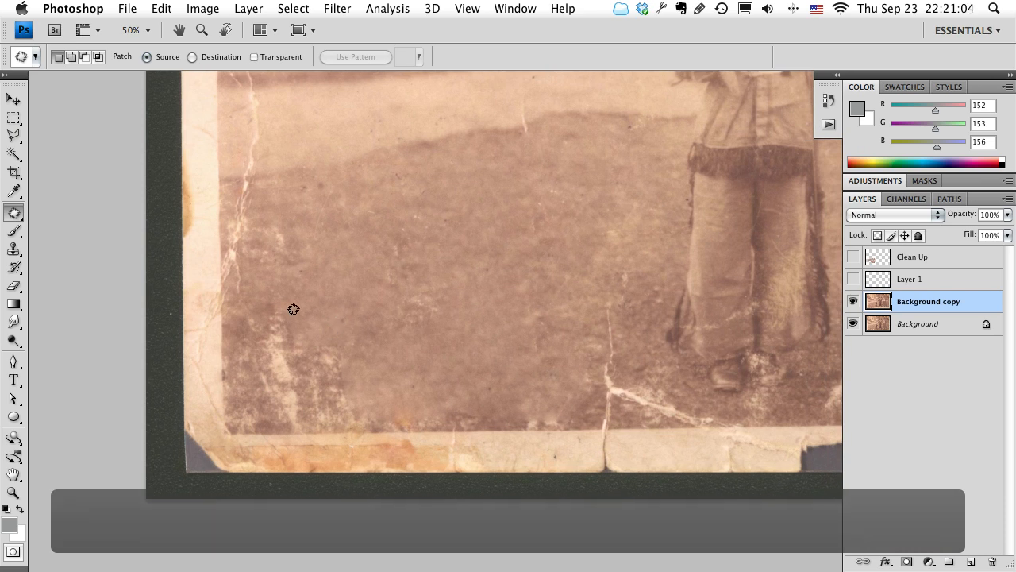
{"action": "left_click", "coordinate": [14, 140]}
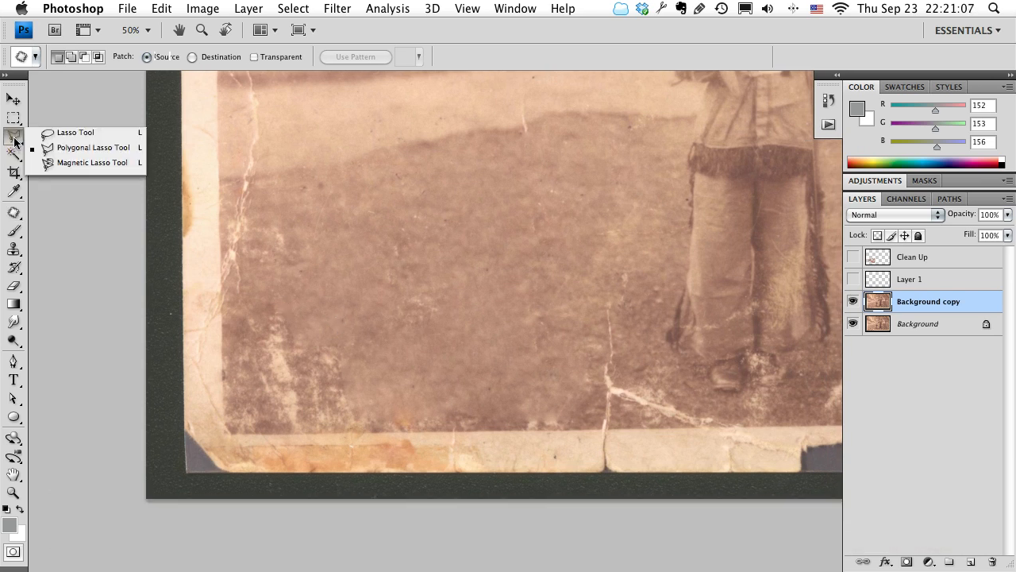
{"action": "left_click", "coordinate": [52, 148]}
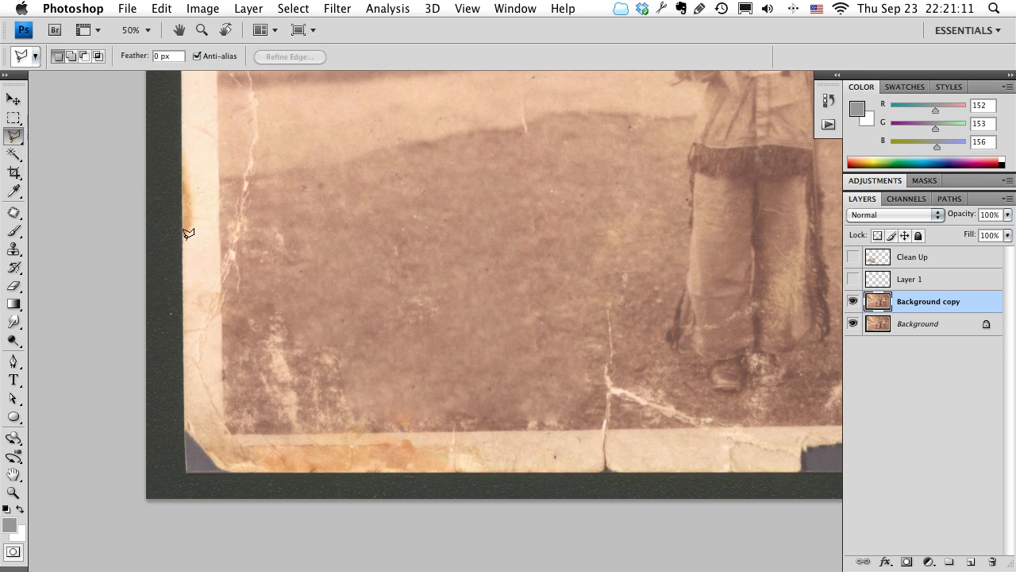
{"action": "left_click", "coordinate": [562, 429]}
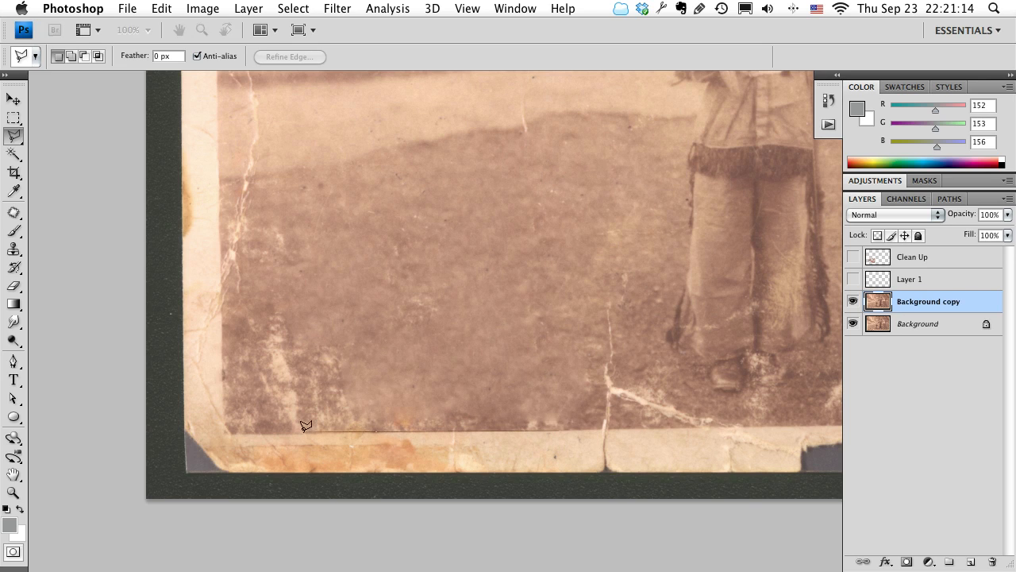
{"action": "left_click", "coordinate": [223, 433]}
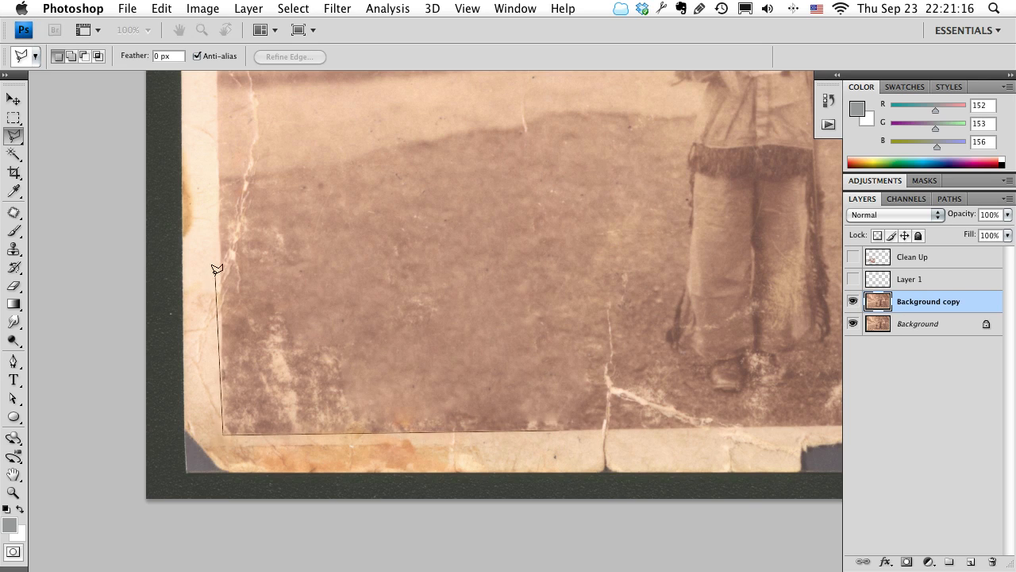
{"action": "left_click", "coordinate": [218, 159]}
{"action": "left_click", "coordinate": [558, 166]}
{"action": "left_click", "coordinate": [688, 299]}
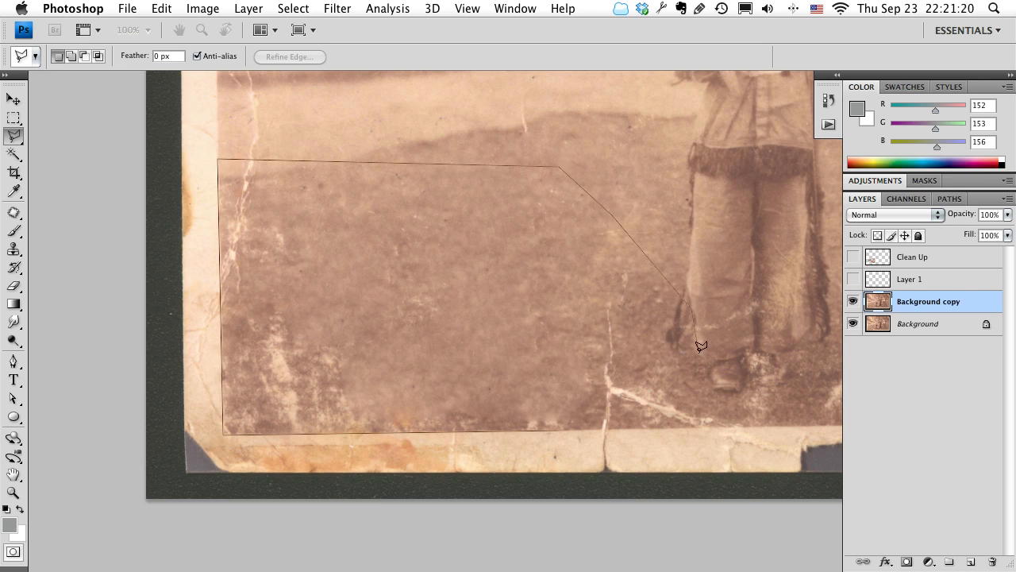
{"action": "left_click", "coordinate": [721, 425]}
{"action": "double_click", "coordinate": [562, 426]}
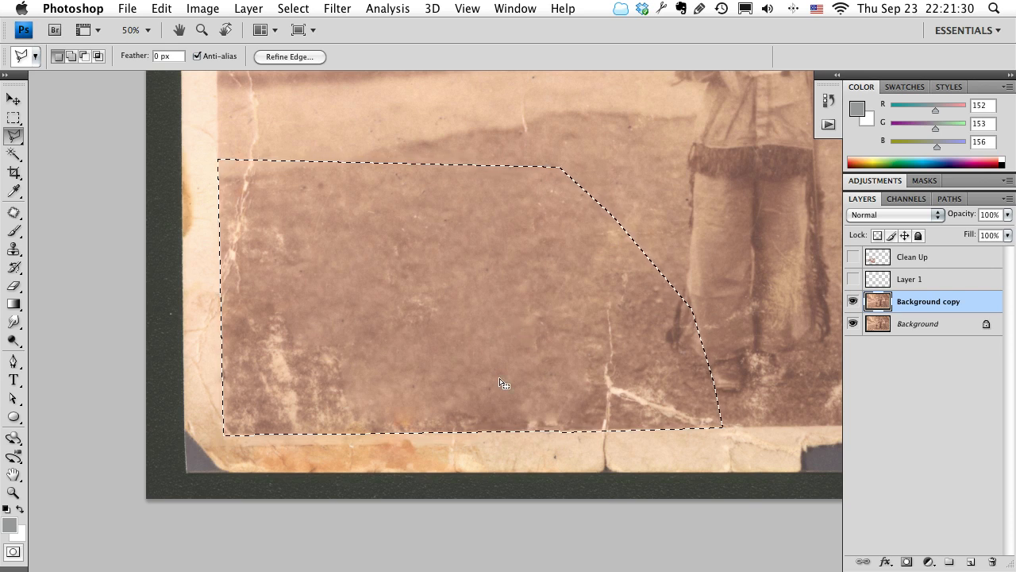
Show the Clean Up layer and make it the active layer.
{"action": "left_click", "coordinate": [853, 258]}
{"action": "left_click", "coordinate": [882, 260]}
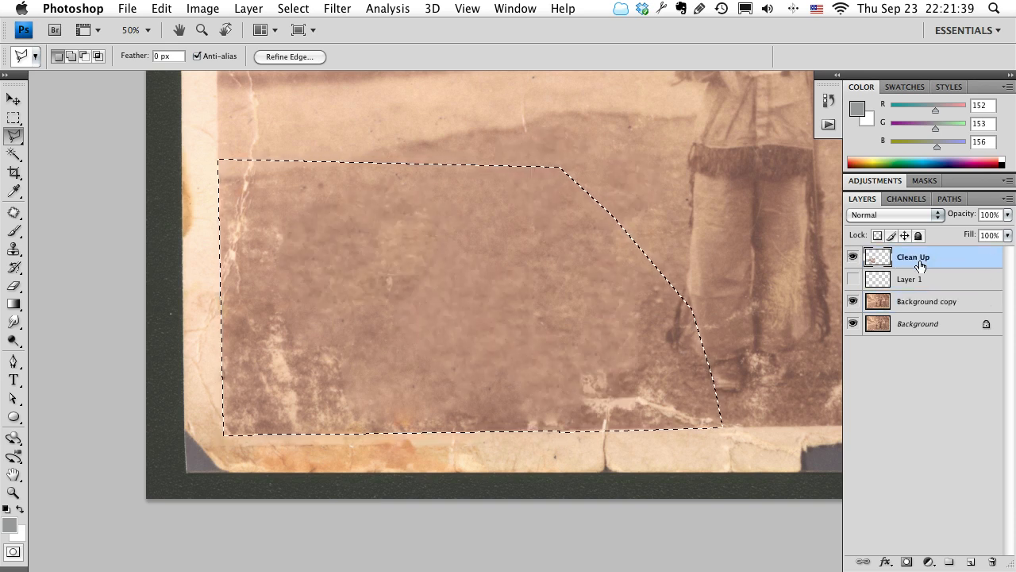
Clone clean grass over the scratches and grunge inside the lower-left lawn selection on the Clean Up layer, and clear the selection.
{"action": "key", "text": "s"}
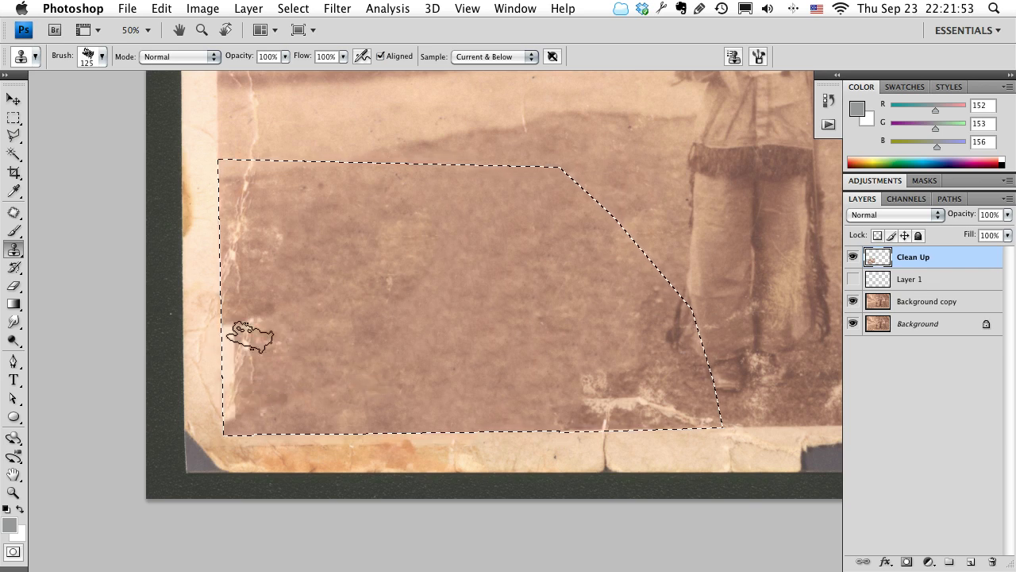
{"action": "key", "text": "z"}
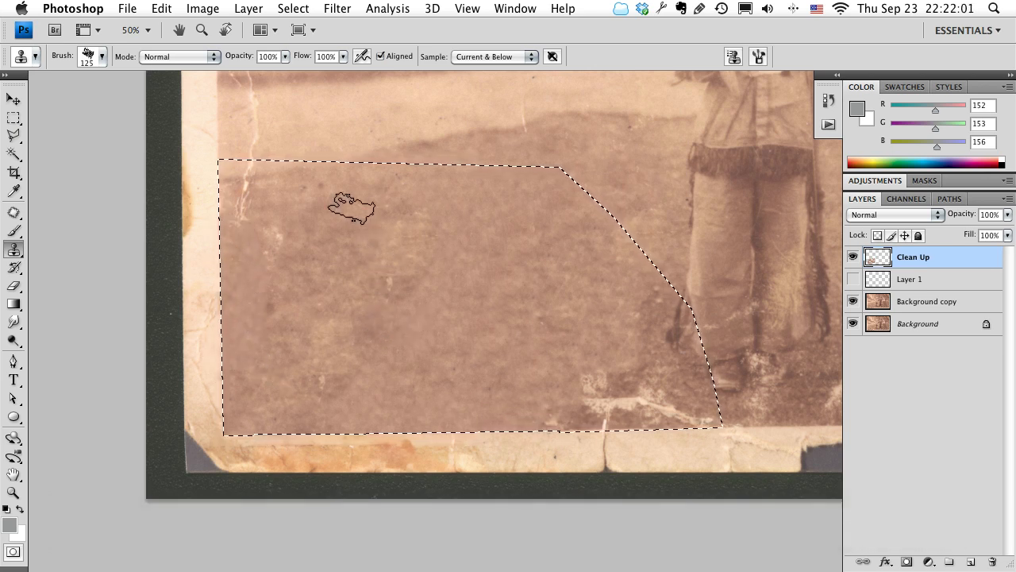
{"action": "left_click", "coordinate": [292, 8]}
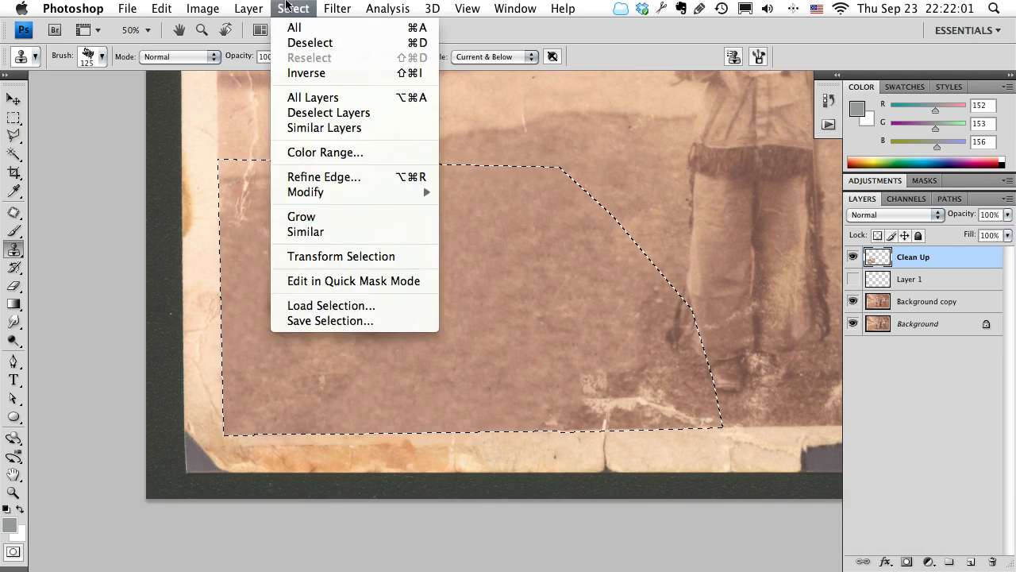
{"action": "left_click", "coordinate": [299, 43]}
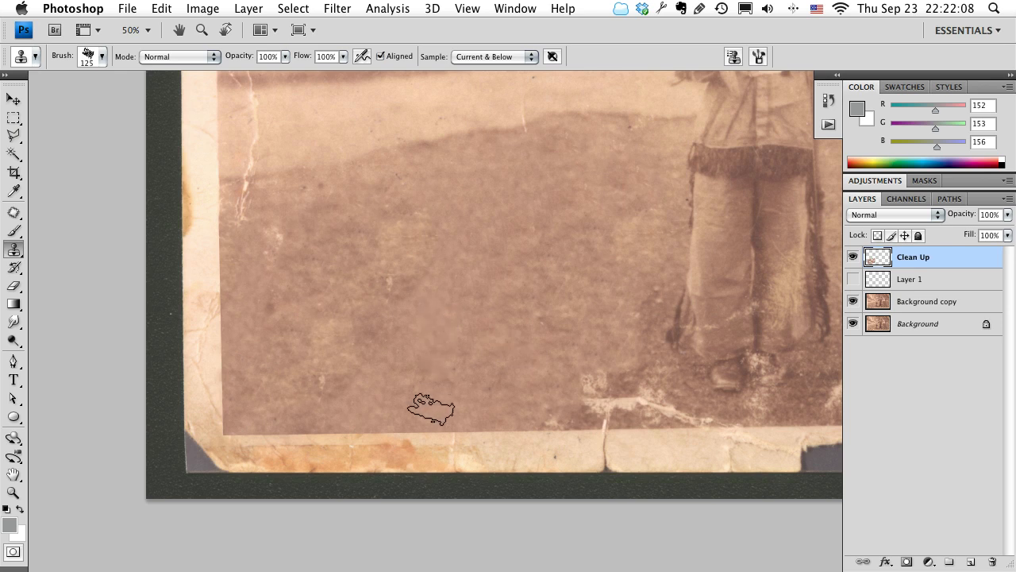
Try cloning grass along the lower-left lawn edge without a selection, and undo the strokes that spill onto the border.
{"action": "mouse_move", "coordinate": [431, 408]}
{"action": "left_mouse_down"}
{"action": "mouse_move", "coordinate": [404, 426]}
{"action": "mouse_move", "coordinate": [273, 421]}
{"action": "mouse_move", "coordinate": [250, 385]}
{"action": "left_mouse_up"}
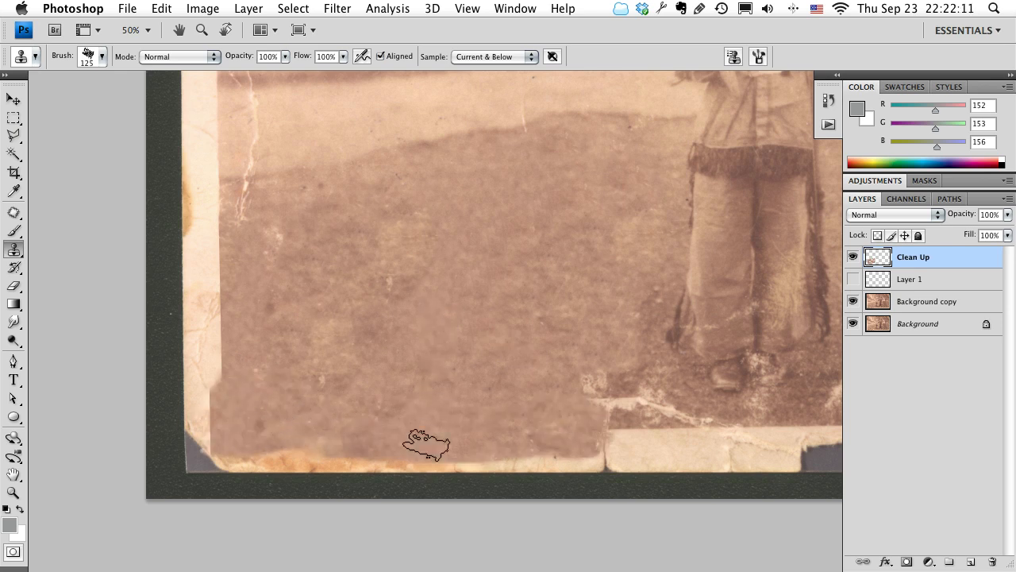
{"action": "key", "text": "super+z"}
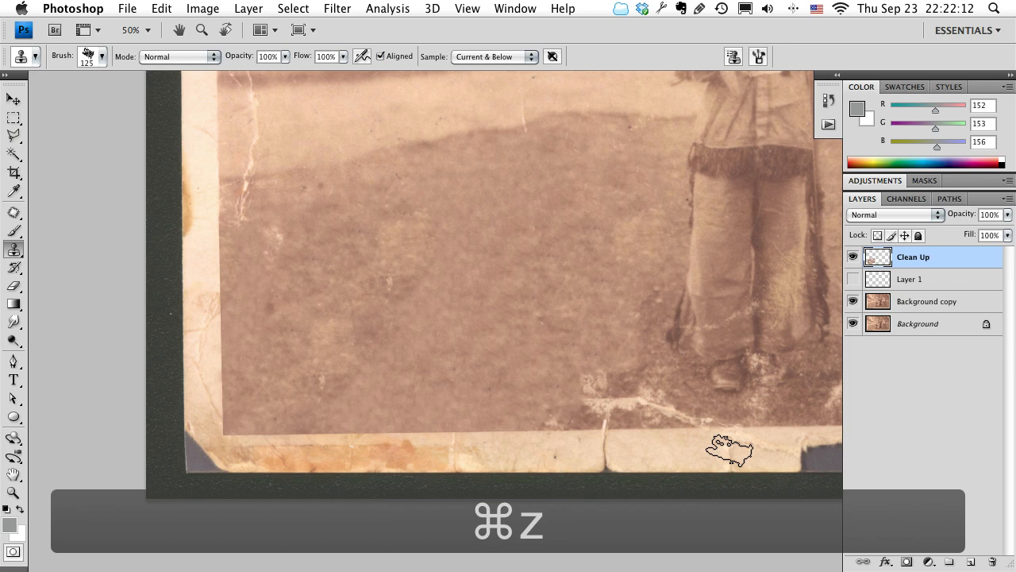
Compare the photo with the Clean Up layer hidden and shown, and erase that layer's cloned grass along the lower lawn.
{"action": "left_click", "coordinate": [856, 262]}
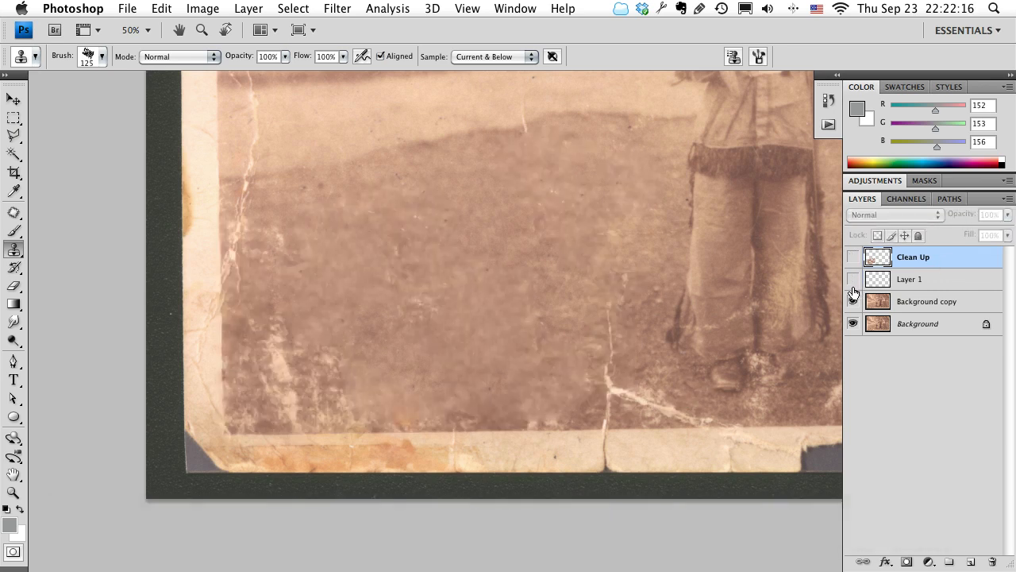
{"action": "left_click", "coordinate": [853, 259]}
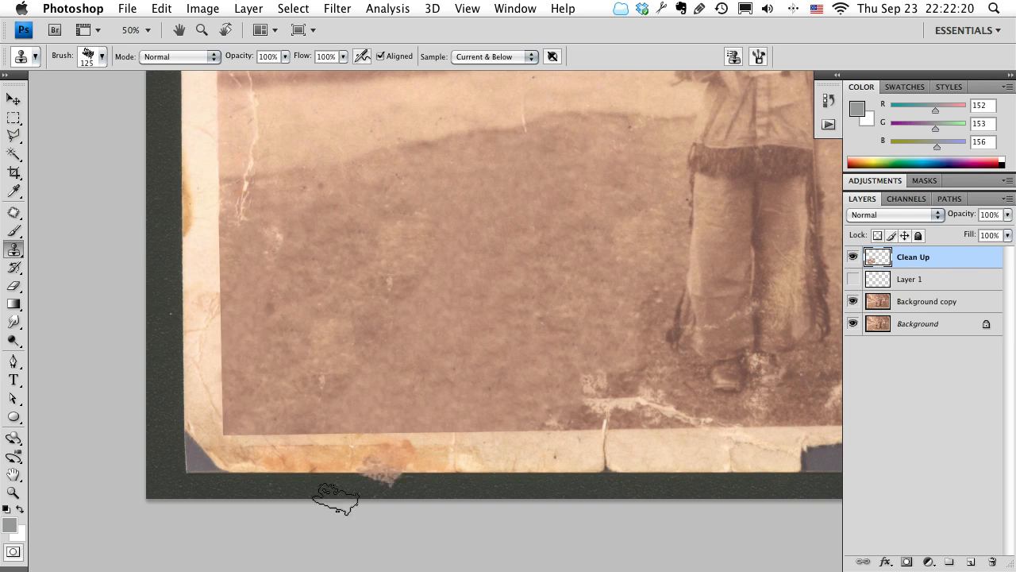
{"action": "key", "text": "e"}
{"action": "mouse_move", "coordinate": [295, 427]}
{"action": "left_mouse_down"}
{"action": "mouse_move", "coordinate": [355, 403]}
{"action": "mouse_move", "coordinate": [581, 415]}
{"action": "mouse_move", "coordinate": [397, 425]}
{"action": "mouse_move", "coordinate": [498, 439]}
{"action": "left_mouse_up"}
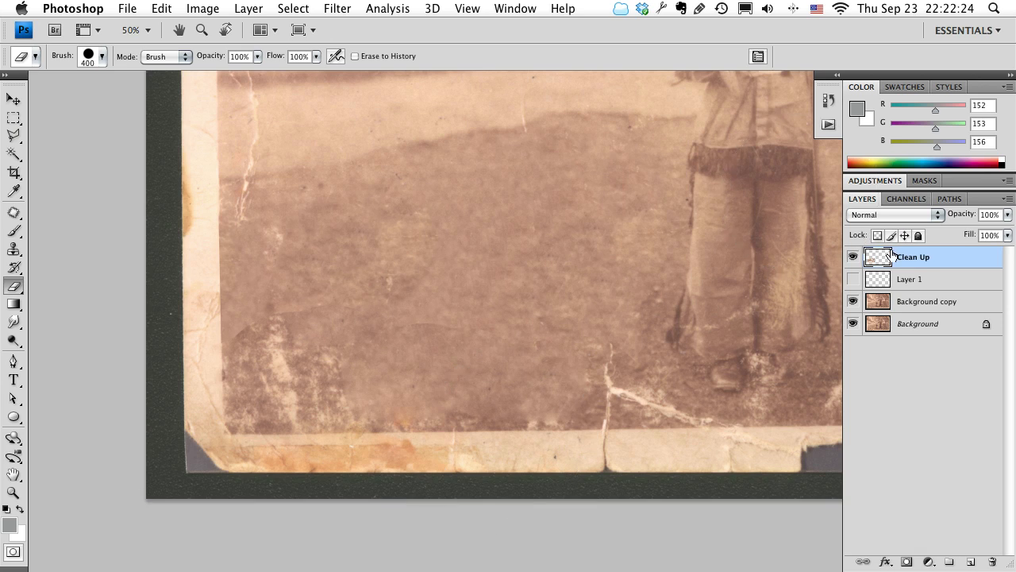
Clone clean texture over stains on the lower and left borders and grunge along the adjoining lawn edge on the Clean Up layer.
{"action": "key", "text": "s"}
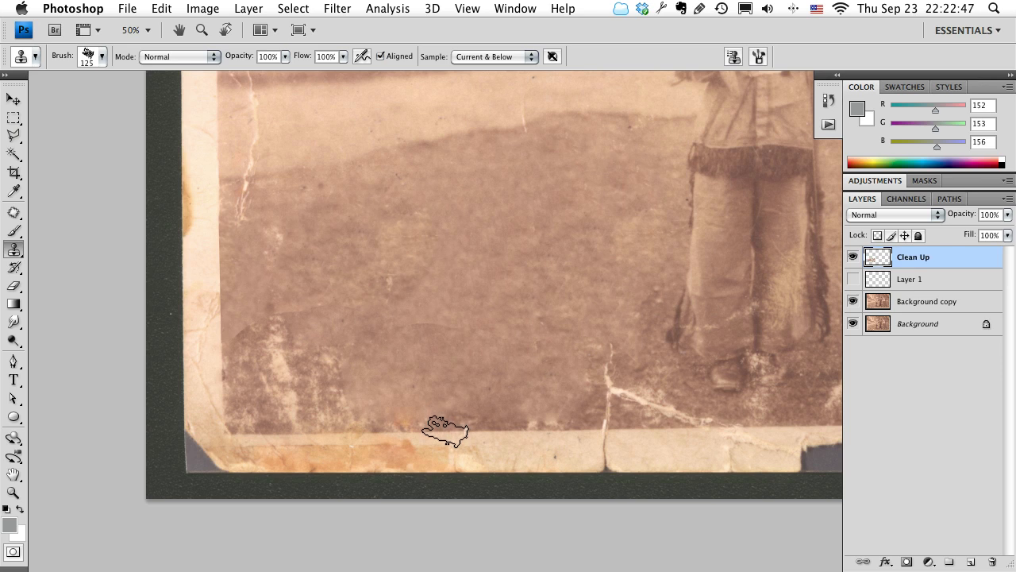
{"action": "mouse_move", "coordinate": [444, 431]}
{"action": "left_mouse_down"}
{"action": "mouse_move", "coordinate": [374, 429]}
{"action": "mouse_move", "coordinate": [558, 425]}
{"action": "left_mouse_up"}
{"action": "left_click_drag", "start_coordinate": [202, 251], "coordinate": [221, 274]}
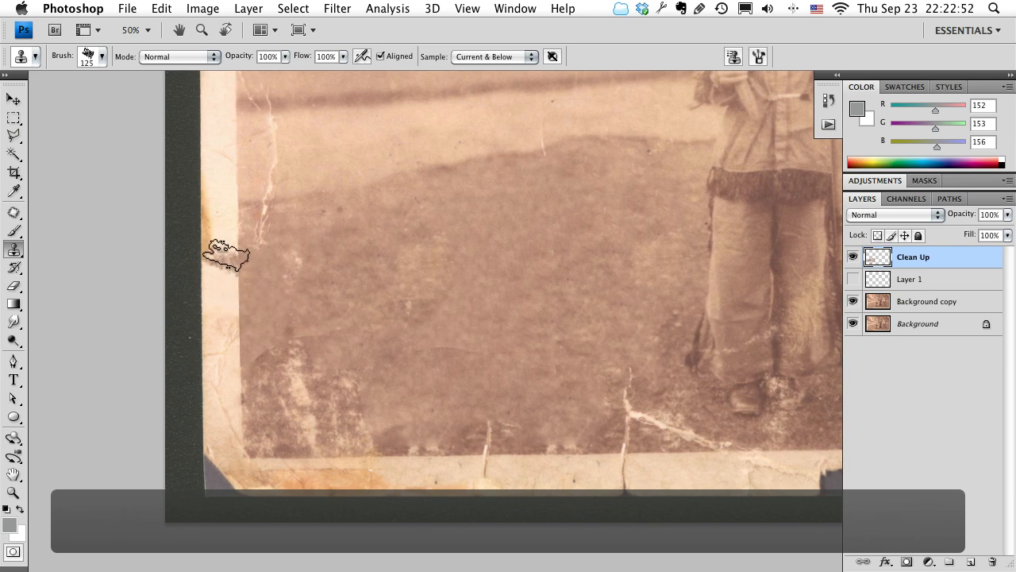
{"action": "left_click_drag", "start_coordinate": [236, 248], "coordinate": [238, 240]}
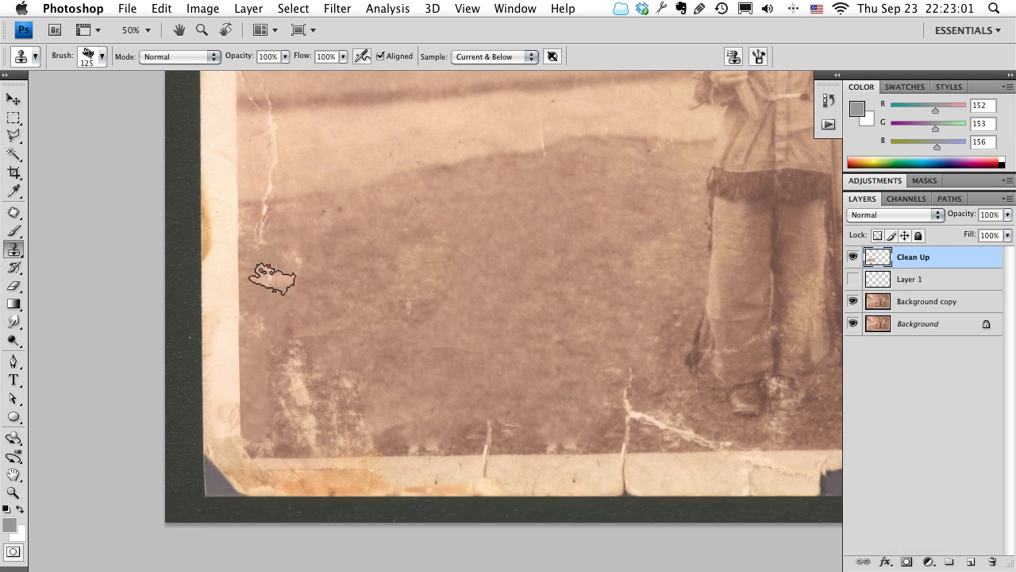
{"action": "left_click_drag", "start_coordinate": [272, 231], "coordinate": [281, 351]}
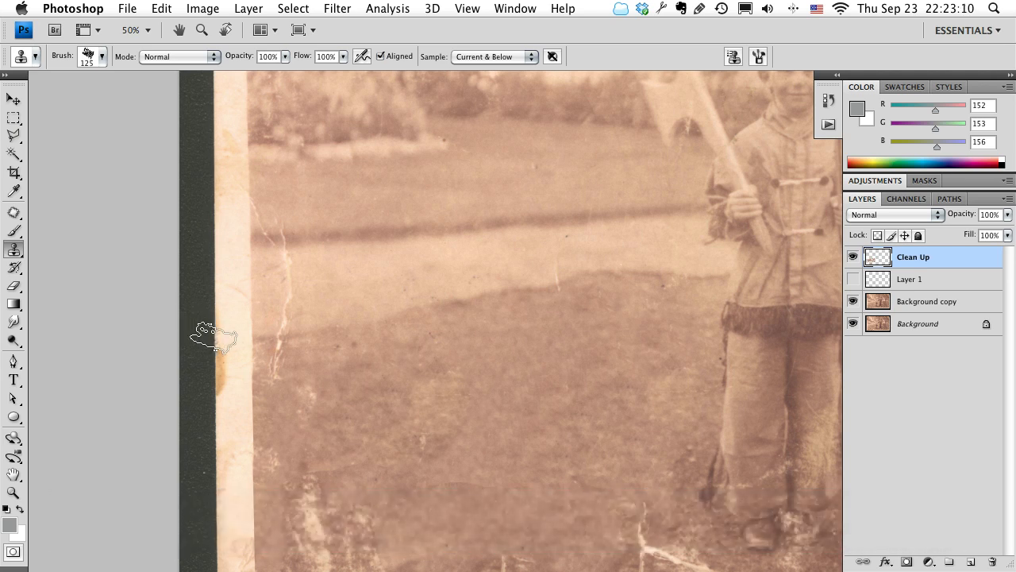
{"action": "left_click_drag", "start_coordinate": [213, 338], "coordinate": [208, 417]}
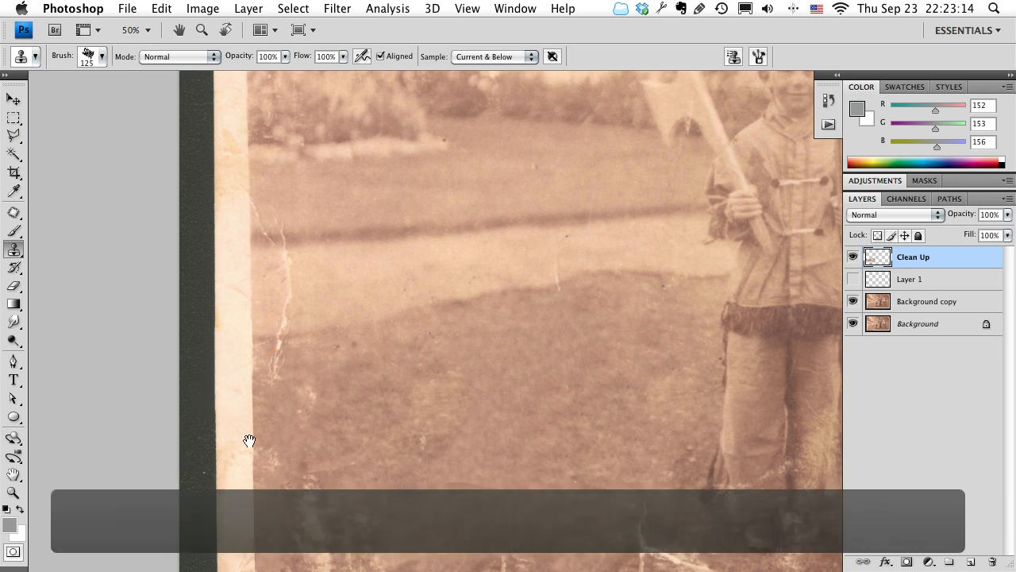
Hide the Clean Up layer and make the Background copy layer active.
{"action": "left_click_drag", "start_coordinate": [374, 443], "coordinate": [206, 360]}
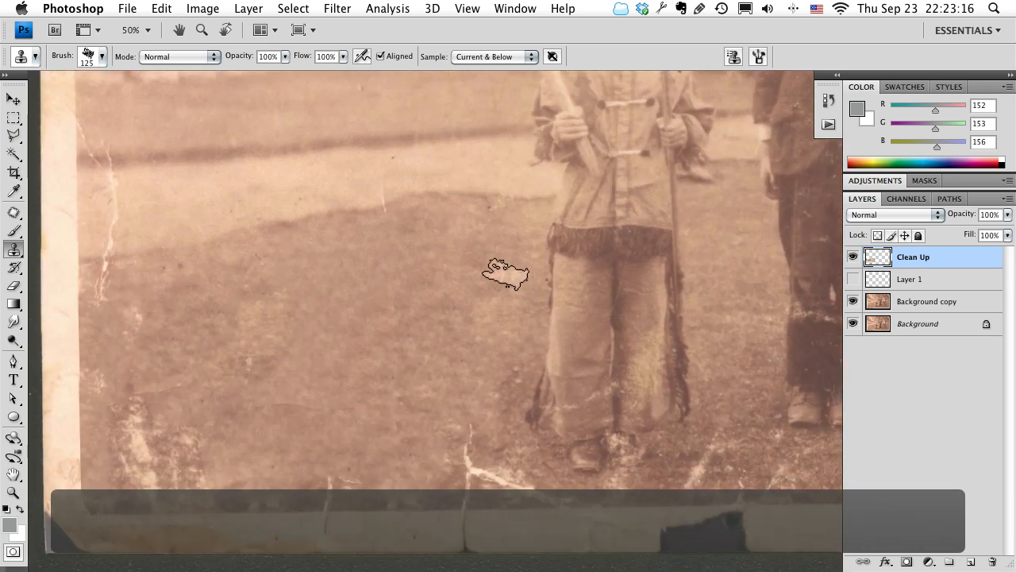
{"action": "left_click_drag", "start_coordinate": [392, 342], "coordinate": [506, 306]}
{"action": "left_click_drag", "start_coordinate": [730, 274], "coordinate": [404, 323]}
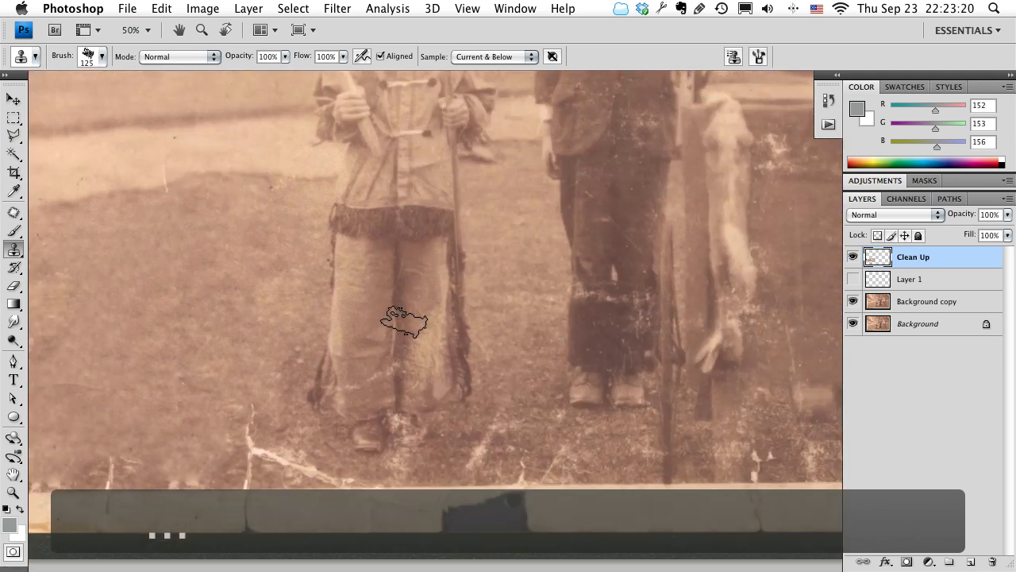
{"action": "mouse_move", "coordinate": [347, 380]}
{"action": "left_mouse_down"}
{"action": "mouse_move", "coordinate": [503, 392]}
{"action": "mouse_move", "coordinate": [477, 386]}
{"action": "mouse_move", "coordinate": [522, 310]}
{"action": "left_mouse_up"}
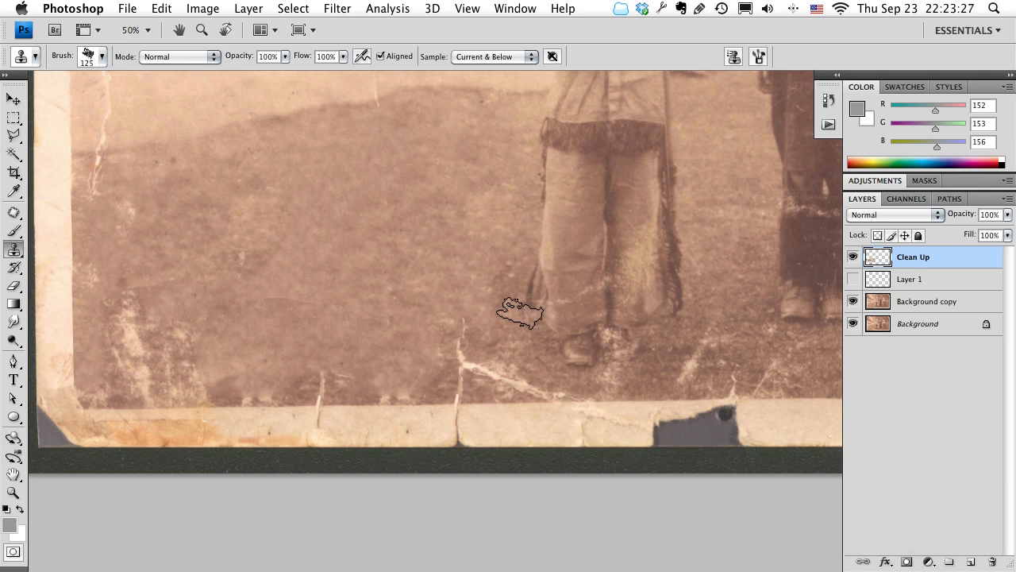
{"action": "left_click", "coordinate": [853, 262]}
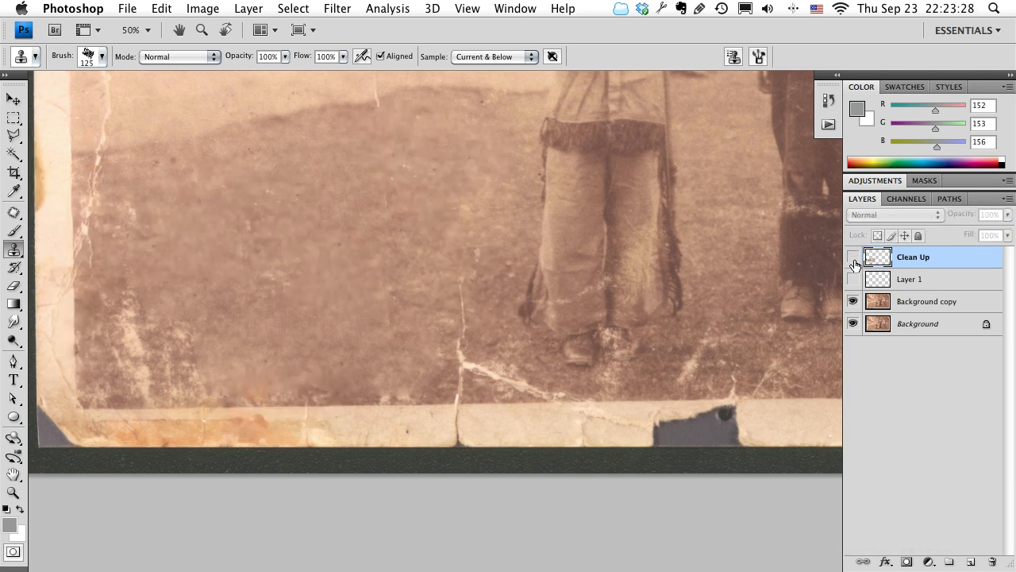
{"action": "left_click", "coordinate": [913, 302]}
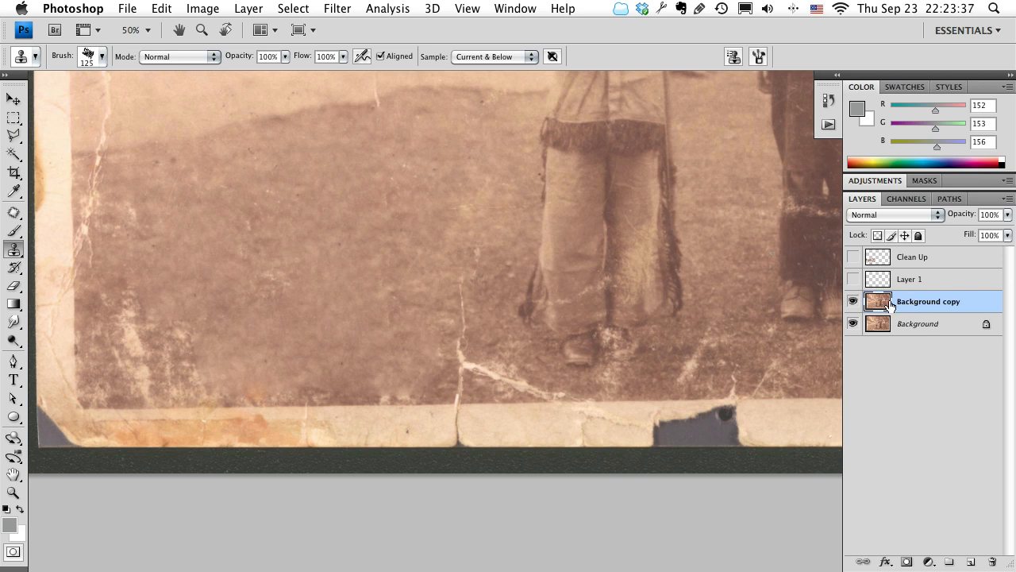
Outline the vertical crack crossing the lower lawn and border, patch it with the clean area beside it, and clear the selection.
{"action": "key", "text": "j"}
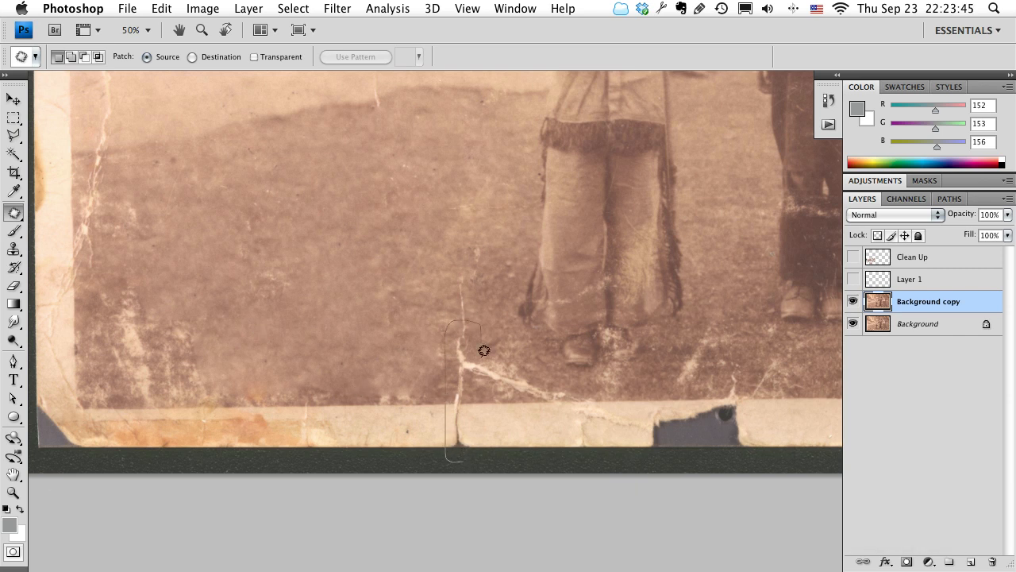
{"action": "left_click_drag", "start_coordinate": [481, 460], "coordinate": [478, 462]}
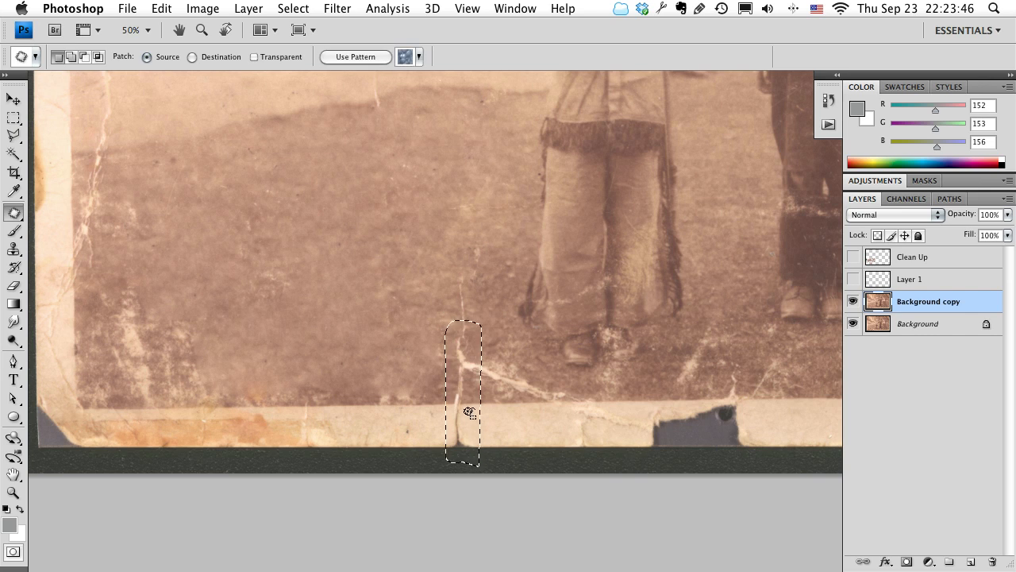
{"action": "left_click_drag", "start_coordinate": [468, 414], "coordinate": [389, 419]}
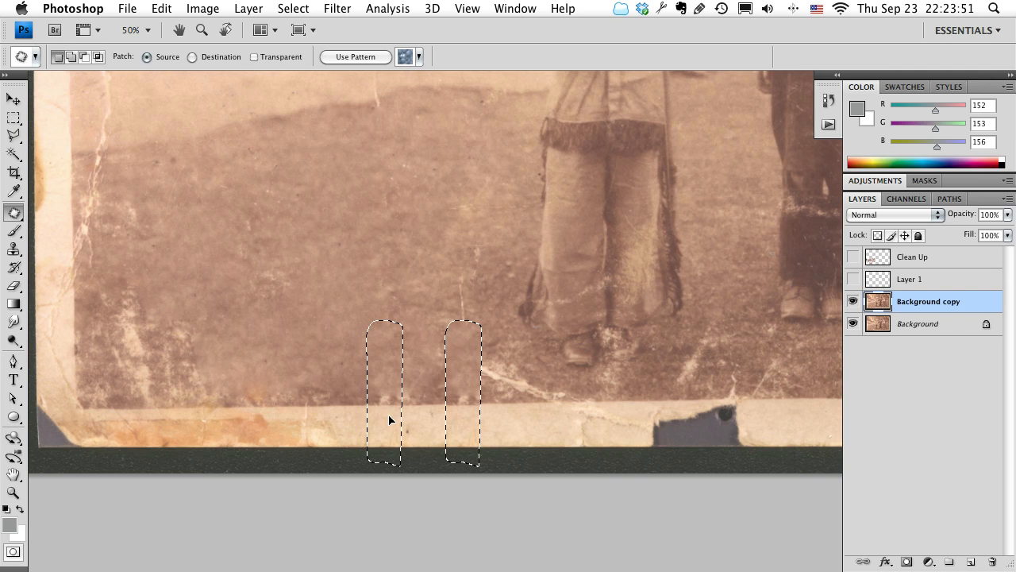
{"action": "left_click_drag", "start_coordinate": [387, 416], "coordinate": [391, 412]}
{"action": "key", "text": "ctrl+d"}
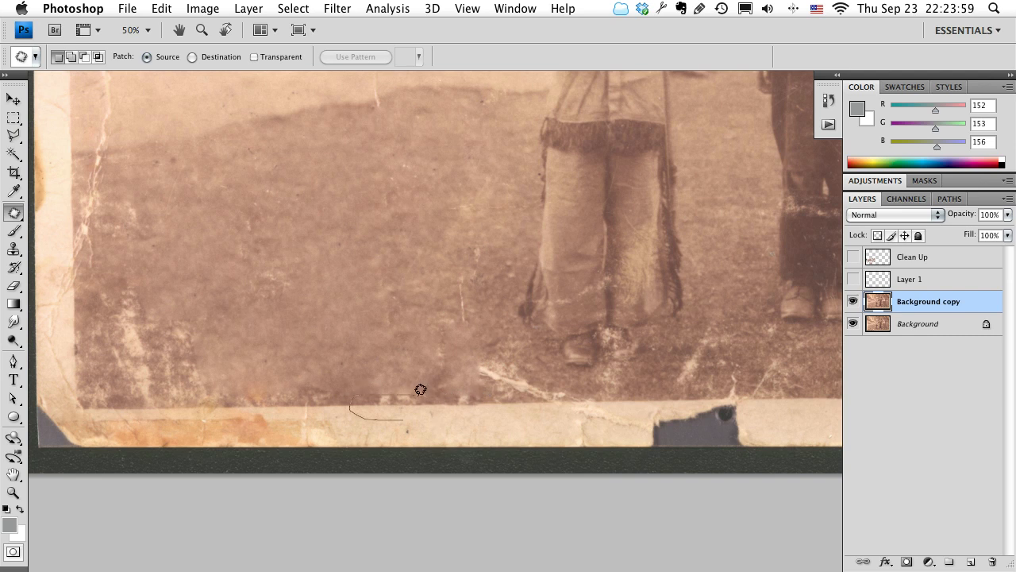
Try patching the light specks where the lawn meets the lower border, beside the repaired crack, and undo the attempt.
{"action": "left_click_drag", "start_coordinate": [426, 397], "coordinate": [409, 415]}
{"action": "left_click", "coordinate": [434, 422]}
{"action": "left_click_drag", "start_coordinate": [356, 386], "coordinate": [396, 413]}
{"action": "key", "text": "super+z"}
{"action": "key", "text": "super+z"}
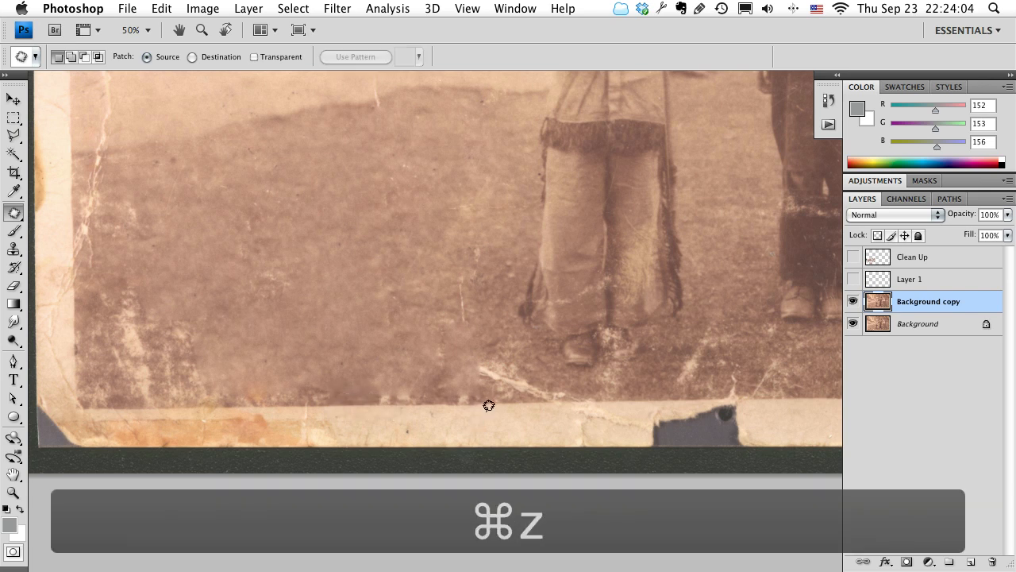
{"action": "mouse_move", "coordinate": [424, 387]}
{"action": "left_mouse_down"}
{"action": "mouse_move", "coordinate": [469, 381]}
{"action": "mouse_move", "coordinate": [500, 406]}
{"action": "mouse_move", "coordinate": [484, 397]}
{"action": "mouse_move", "coordinate": [358, 403]}
{"action": "mouse_move", "coordinate": [388, 406]}
{"action": "left_mouse_up"}
{"action": "left_click", "coordinate": [388, 427]}
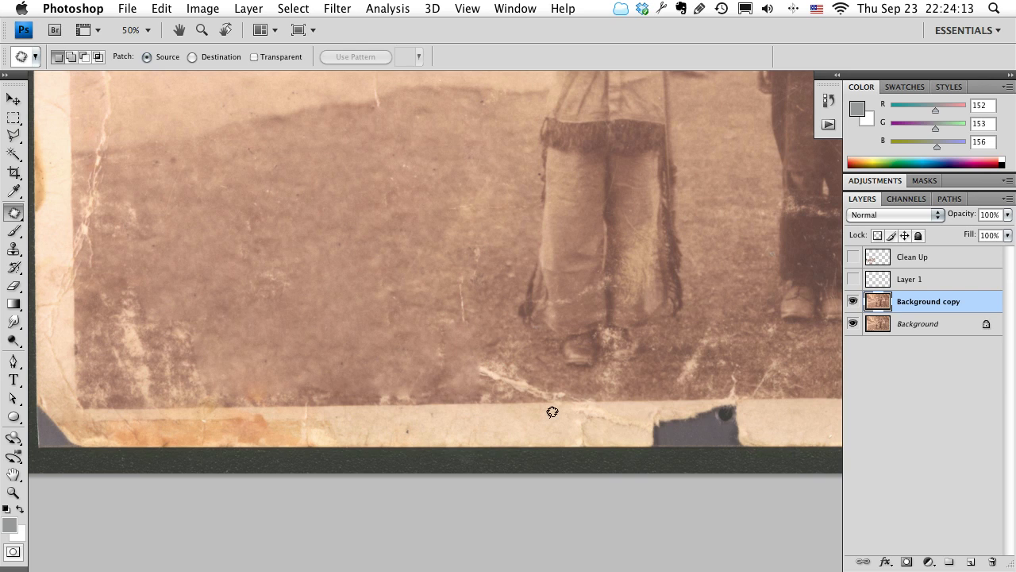
Outline the orange stain on the left border, patch it with clean border from nearby, and clear the selection.
{"action": "left_click_drag", "start_coordinate": [526, 441], "coordinate": [641, 431]}
{"action": "left_click_drag", "start_coordinate": [426, 389], "coordinate": [510, 568]}
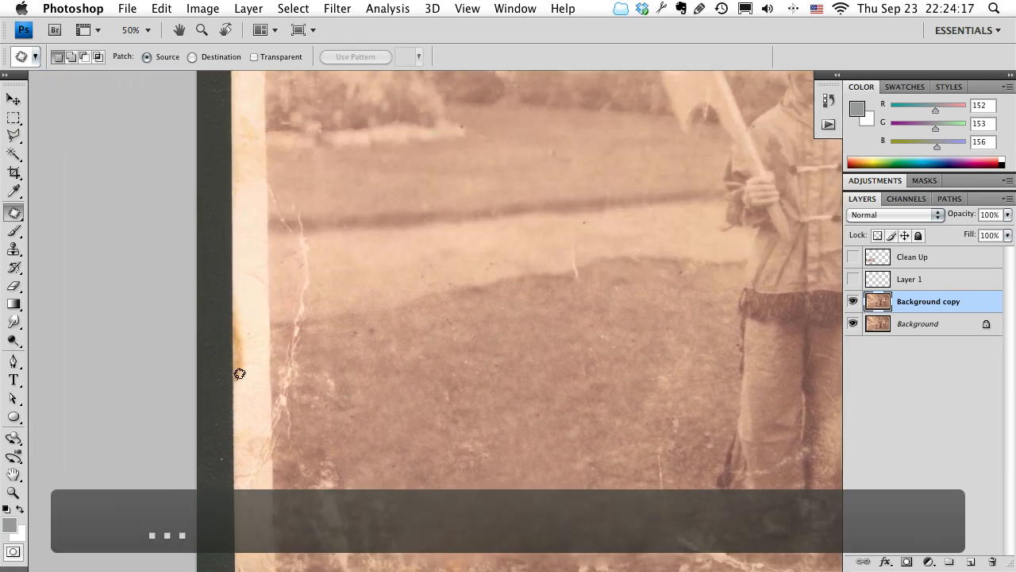
{"action": "mouse_move", "coordinate": [252, 295]}
{"action": "left_mouse_down"}
{"action": "mouse_move", "coordinate": [222, 283]}
{"action": "mouse_move", "coordinate": [217, 314]}
{"action": "left_mouse_up"}
{"action": "left_click_drag", "start_coordinate": [284, 438], "coordinate": [299, 533]}
{"action": "left_click_drag", "start_coordinate": [250, 388], "coordinate": [251, 336]}
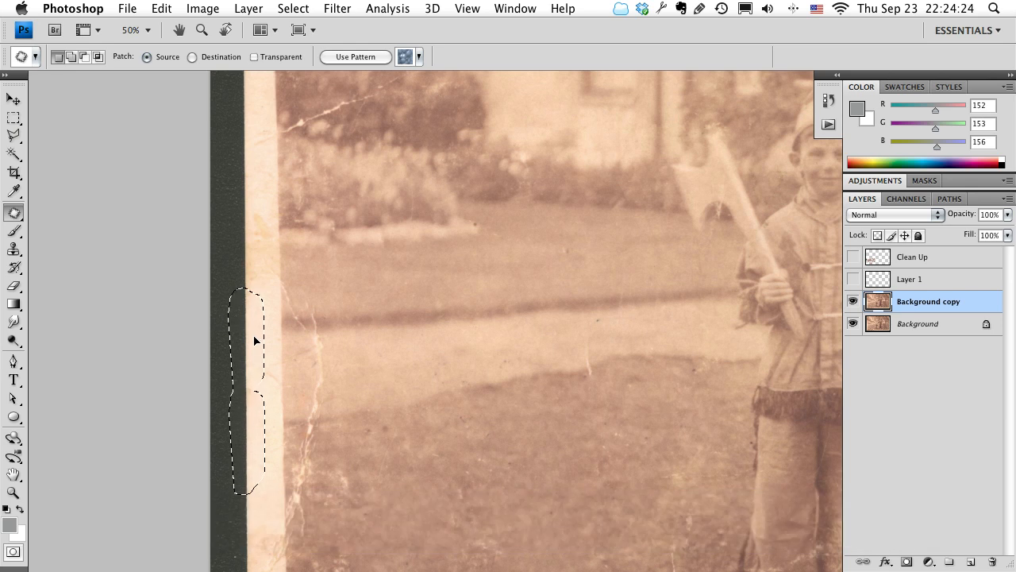
{"action": "key", "text": "super+d"}
Examine the lawn, both children, the covered table and the photo's right edge for remaining damage, with the panels hidden.
{"action": "left_click_drag", "start_coordinate": [395, 448], "coordinate": [358, 469]}
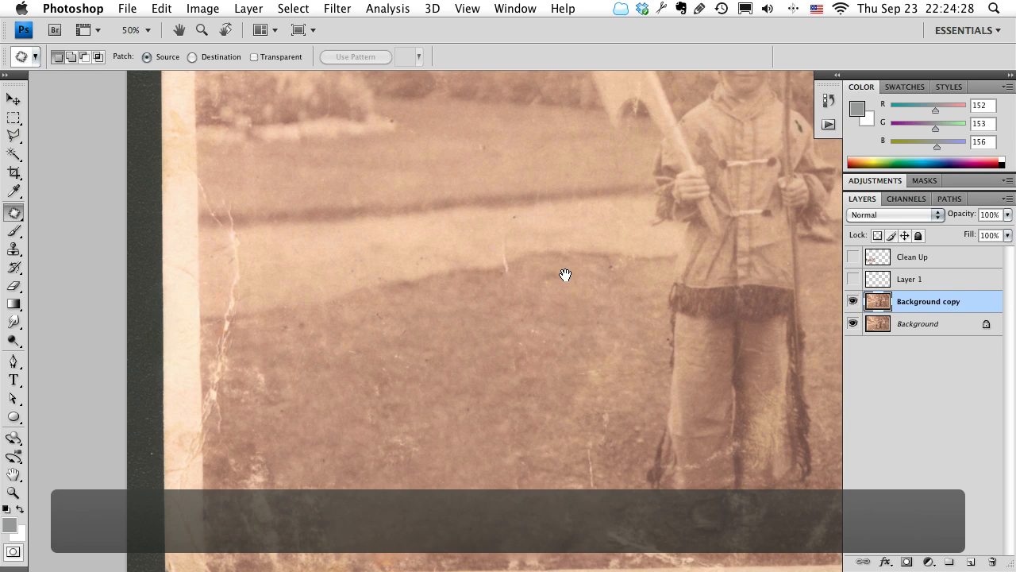
{"action": "left_click_drag", "start_coordinate": [566, 274], "coordinate": [311, 404]}
{"action": "left_click_drag", "start_coordinate": [709, 375], "coordinate": [424, 410]}
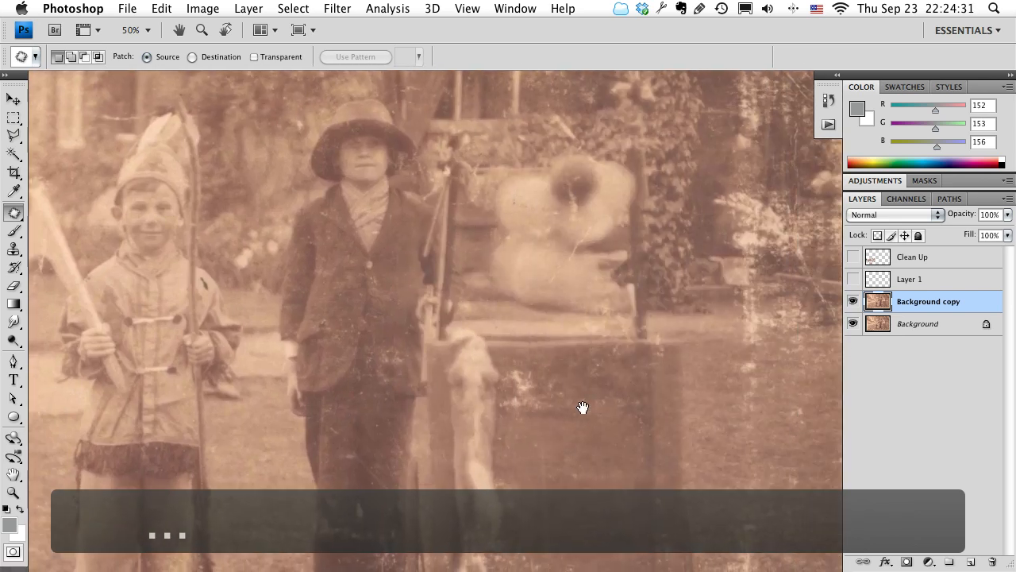
{"action": "left_click_drag", "start_coordinate": [582, 408], "coordinate": [742, 349]}
{"action": "left_click_drag", "start_coordinate": [190, 405], "coordinate": [438, 347]}
{"action": "mouse_move", "coordinate": [331, 340]}
{"action": "left_mouse_down"}
{"action": "mouse_move", "coordinate": [506, 429]}
{"action": "mouse_move", "coordinate": [532, 456]}
{"action": "left_mouse_up"}
{"action": "left_click_drag", "start_coordinate": [193, 106], "coordinate": [191, 285]}
{"action": "left_click", "coordinate": [896, 397]}
{"action": "left_click_drag", "start_coordinate": [775, 392], "coordinate": [540, 380]}
{"action": "key", "text": "Tab"}
{"action": "left_click_drag", "start_coordinate": [834, 367], "coordinate": [483, 202]}
{"action": "left_click_drag", "start_coordinate": [316, 420], "coordinate": [324, 285]}
Outline the scratched spot on the left edge of the second child's dark trousers with the Patch tool and try to patch it.
{"action": "key", "text": "z"}
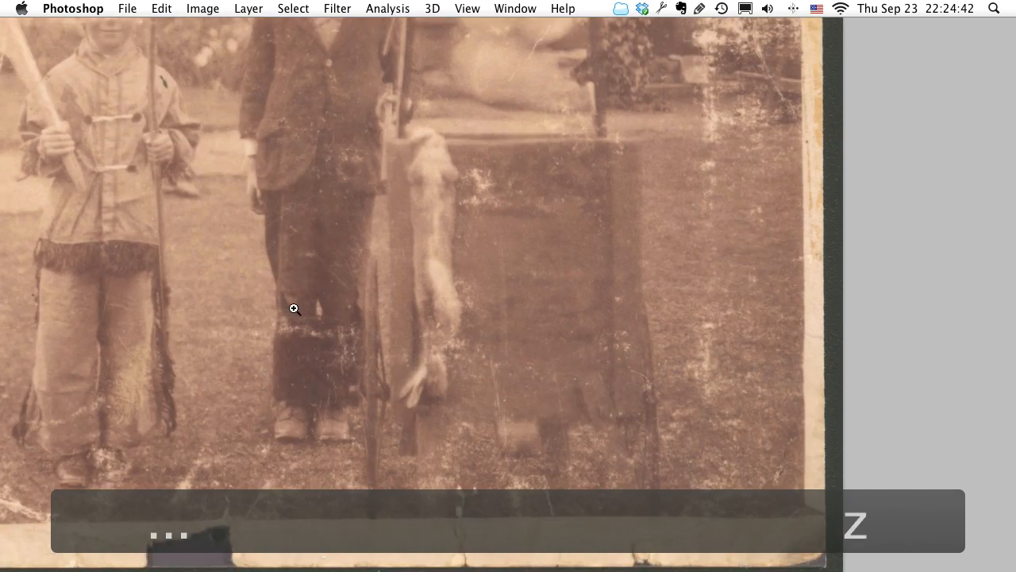
{"action": "left_click", "coordinate": [293, 308]}
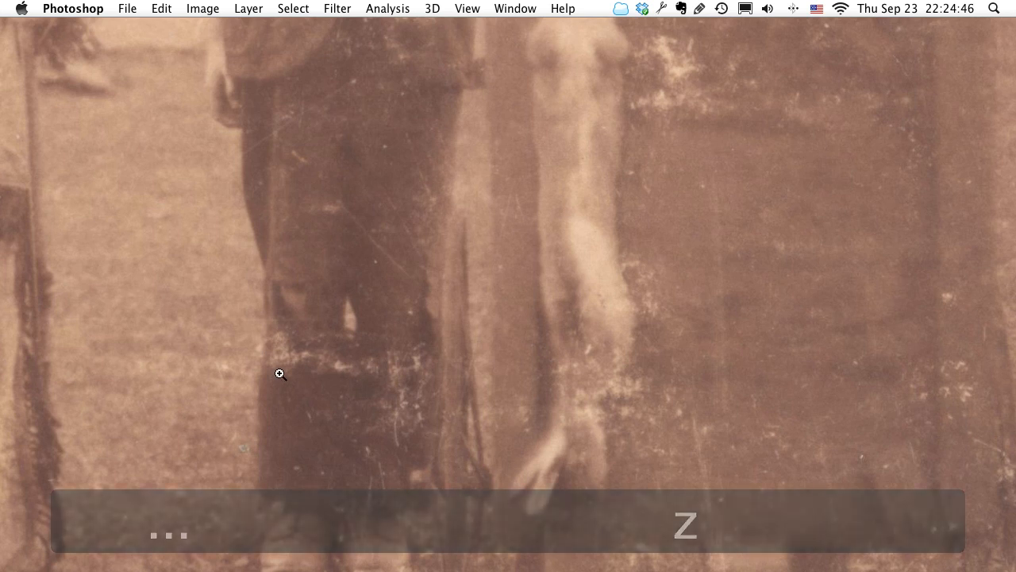
{"action": "key", "text": "j"}
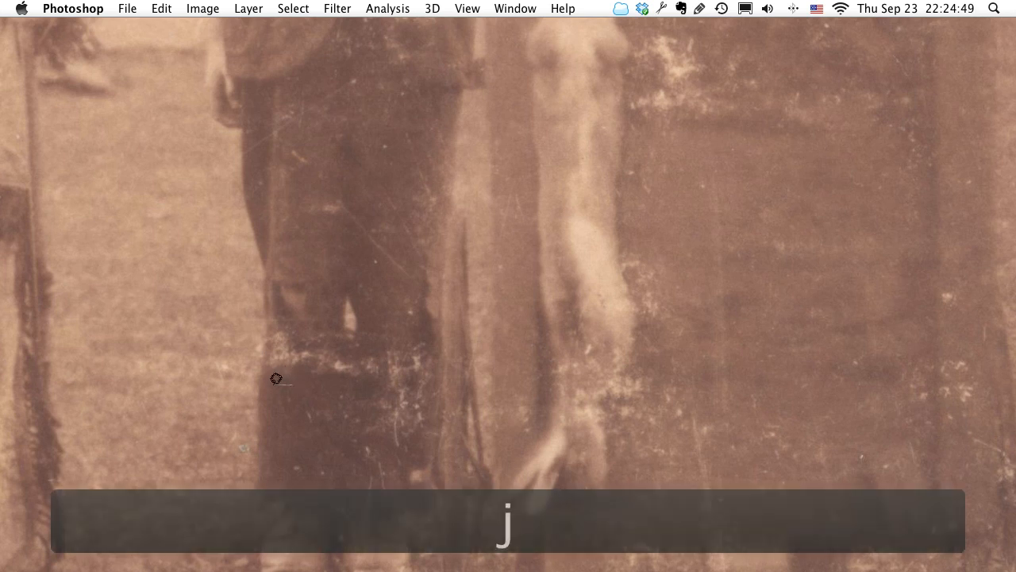
{"action": "mouse_move", "coordinate": [274, 319]}
{"action": "left_mouse_down"}
{"action": "mouse_move", "coordinate": [298, 320]}
{"action": "mouse_move", "coordinate": [306, 342]}
{"action": "mouse_move", "coordinate": [291, 387]}
{"action": "left_mouse_up"}
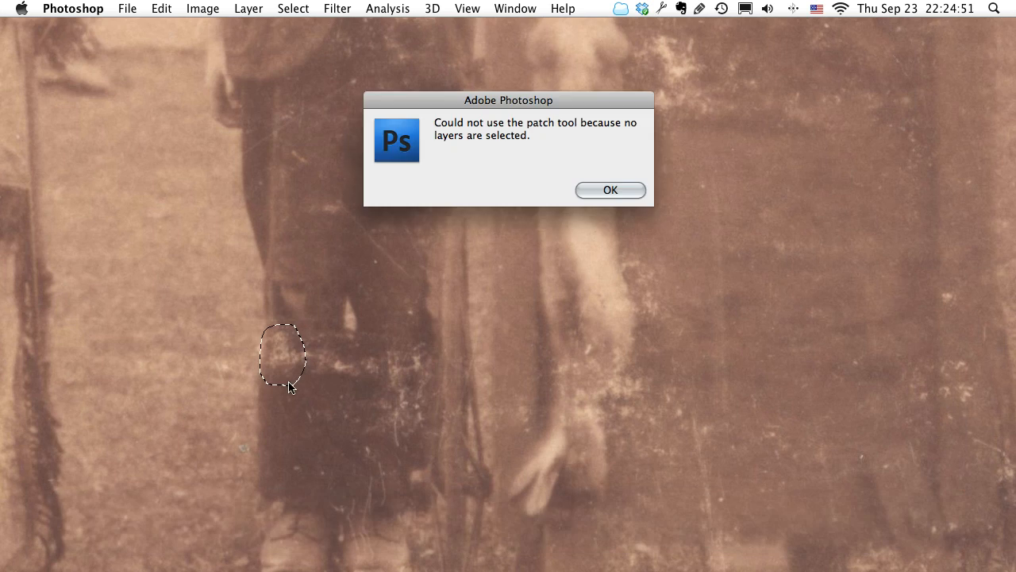
{"action": "left_click", "coordinate": [610, 191]}
Bring back the hidden panels and make the Background copy layer active again for the outlined trouser spot.
{"action": "key", "text": "Tab"}
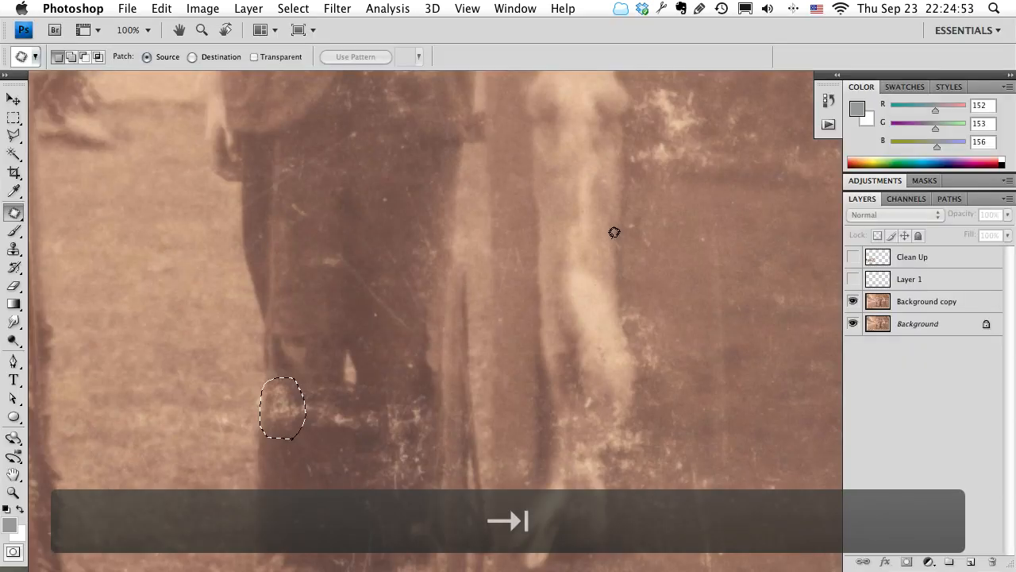
{"action": "left_click", "coordinate": [917, 306]}
{"action": "key", "text": "Tab"}
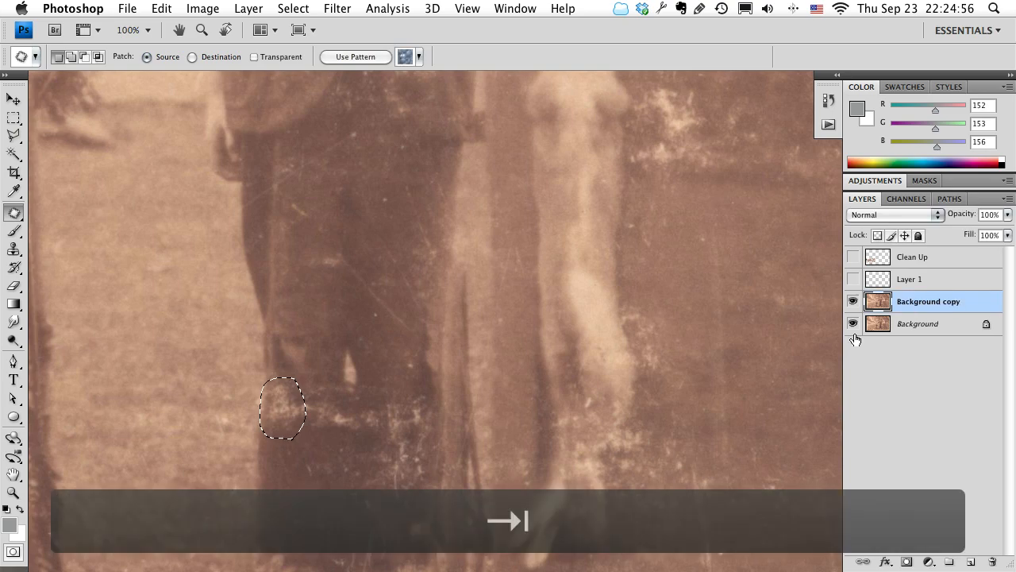
Try to patch the scratched spot on the left edge of the second child's trousers with cloth from below, and undo it.
{"action": "left_click_drag", "start_coordinate": [292, 364], "coordinate": [295, 446]}
{"action": "left_click", "coordinate": [362, 389]}
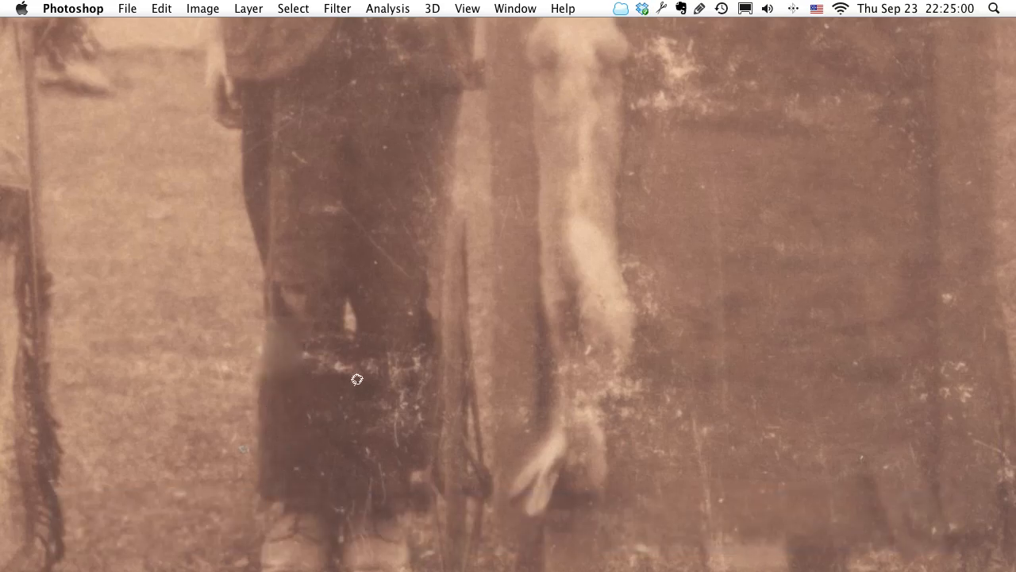
{"action": "key", "text": "space"}
{"action": "left_click_drag", "start_coordinate": [370, 48], "coordinate": [414, 569]}
{"action": "left_click_drag", "start_coordinate": [328, 166], "coordinate": [272, 275]}
{"action": "key", "text": "super+z"}
{"action": "key", "text": "alt+super+z"}
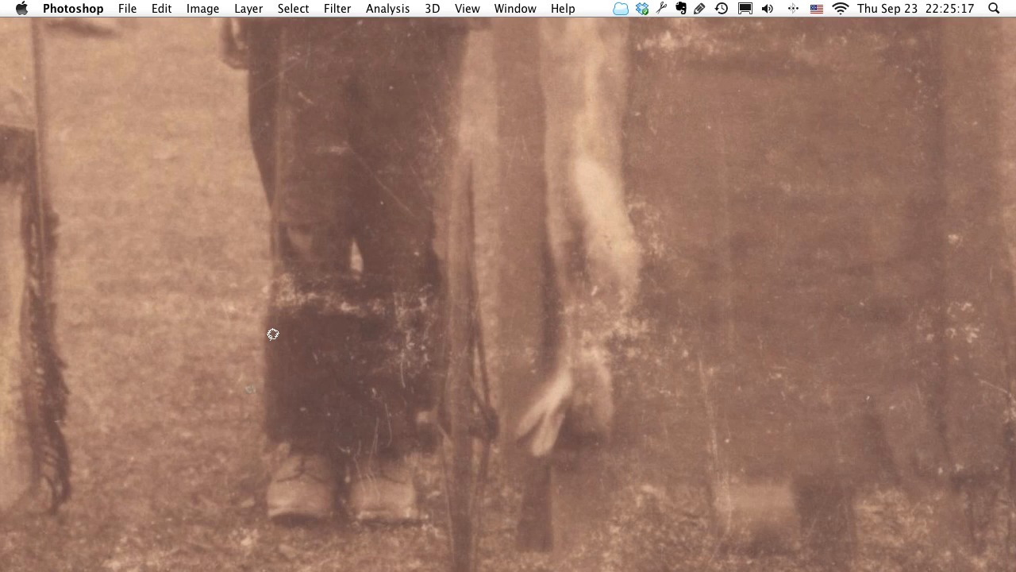
Outline a clean area of the second child's trousers below the scratches and try to use it with the Patch tool.
{"action": "left_click_drag", "start_coordinate": [272, 333], "coordinate": [288, 384]}
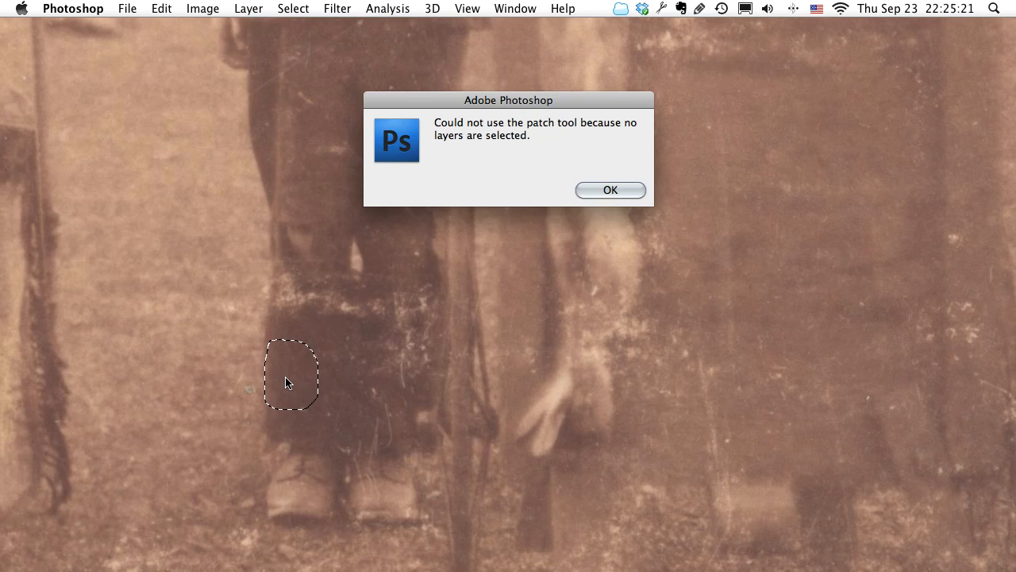
{"action": "key", "text": "Tab"}
{"action": "key", "text": "Tab"}
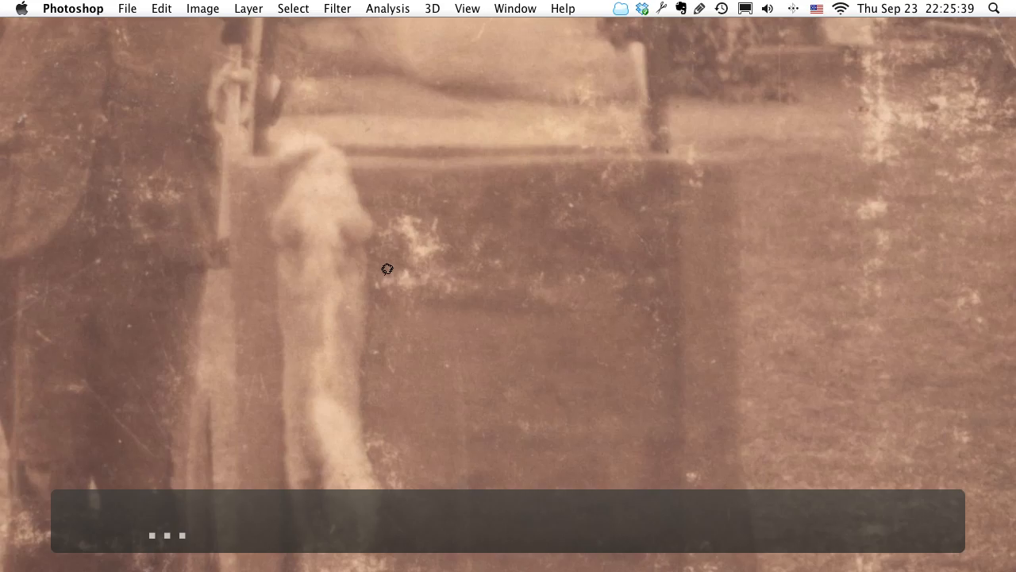
Outline the light scratches on the covered table beside the hanging white fur and make the Background copy layer active.
{"action": "mouse_move", "coordinate": [393, 297]}
{"action": "left_mouse_down"}
{"action": "mouse_move", "coordinate": [379, 257]}
{"action": "mouse_move", "coordinate": [389, 211]}
{"action": "mouse_move", "coordinate": [424, 196]}
{"action": "mouse_move", "coordinate": [462, 289]}
{"action": "mouse_move", "coordinate": [406, 292]}
{"action": "mouse_move", "coordinate": [451, 352]}
{"action": "left_mouse_up"}
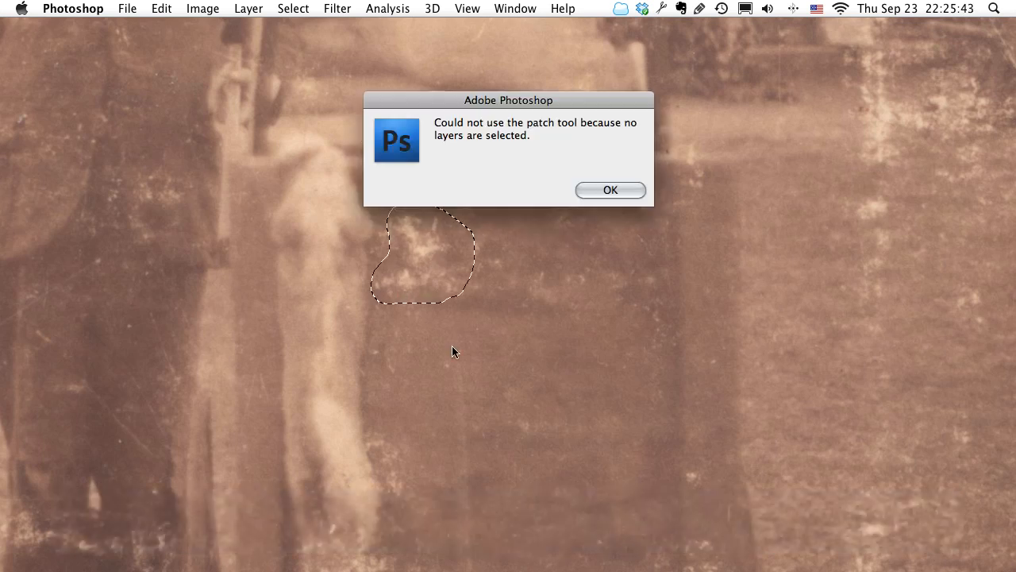
{"action": "left_click", "coordinate": [596, 191]}
{"action": "key", "text": "Tab"}
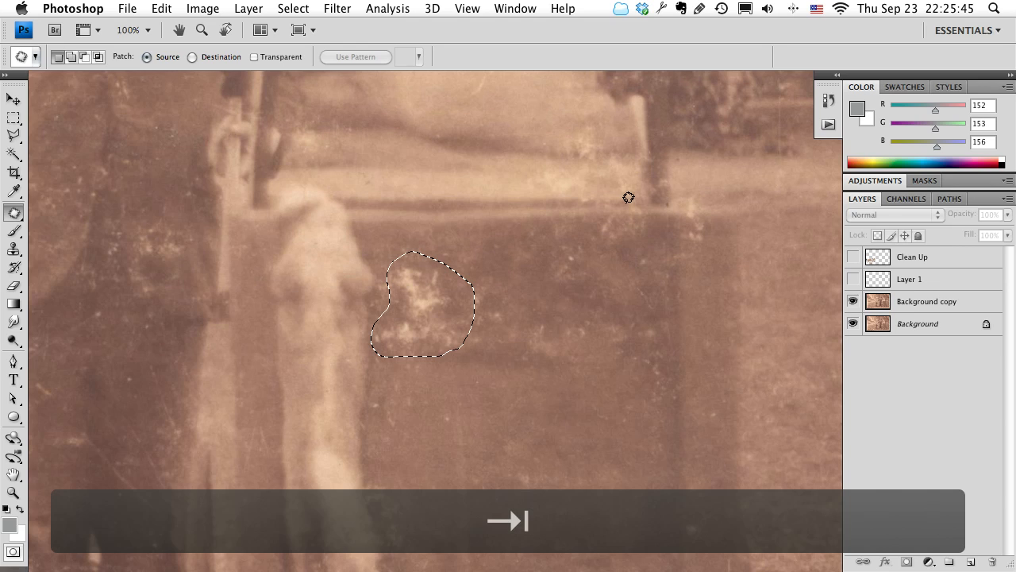
{"action": "left_click", "coordinate": [959, 306]}
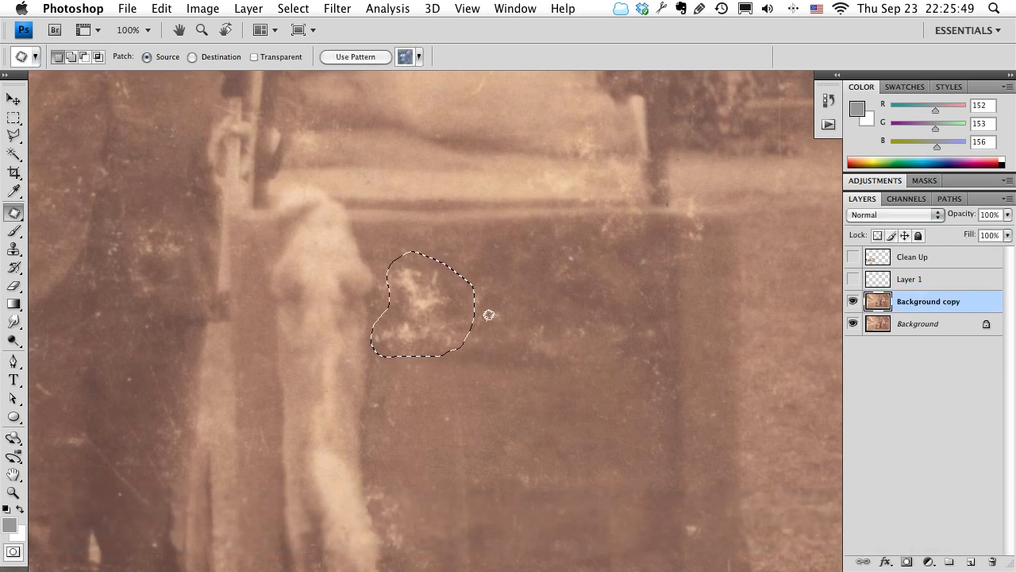
Patch the outlined scratches and the remaining marks beside them with clean table cloth from below, and clear the selection.
{"action": "left_click_drag", "start_coordinate": [426, 320], "coordinate": [480, 439]}
{"action": "left_click", "coordinate": [500, 354]}
{"action": "left_click_drag", "start_coordinate": [454, 304], "coordinate": [427, 352]}
{"action": "left_click_drag", "start_coordinate": [479, 315], "coordinate": [488, 412]}
{"action": "left_click", "coordinate": [347, 268]}
Outline the light specks below the second child's jacket button, patch them with clean jacket fabric nearby, and clear the selection.
{"action": "key", "text": "space"}
{"action": "left_click_drag", "start_coordinate": [282, 227], "coordinate": [366, 298]}
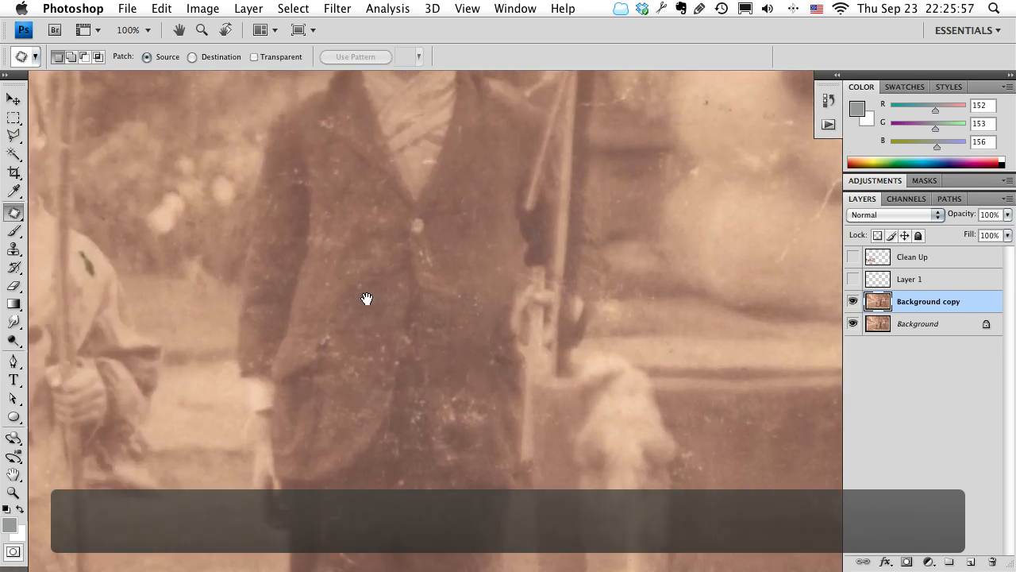
{"action": "left_click_drag", "start_coordinate": [426, 222], "coordinate": [325, 264]}
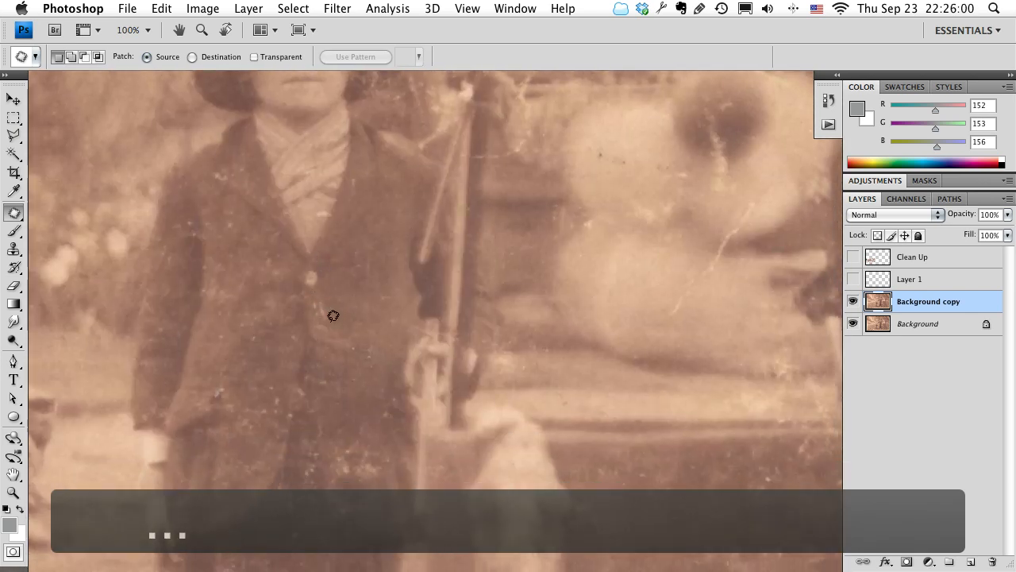
{"action": "mouse_move", "coordinate": [313, 310]}
{"action": "left_mouse_down"}
{"action": "mouse_move", "coordinate": [310, 293]}
{"action": "mouse_move", "coordinate": [324, 294]}
{"action": "mouse_move", "coordinate": [319, 311]}
{"action": "mouse_move", "coordinate": [350, 307]}
{"action": "left_mouse_up"}
{"action": "left_click", "coordinate": [404, 291]}
Patch the light streak and the small mark inside the dark round centre of the blurred shape above the table.
{"action": "left_click_drag", "start_coordinate": [568, 209], "coordinate": [286, 404]}
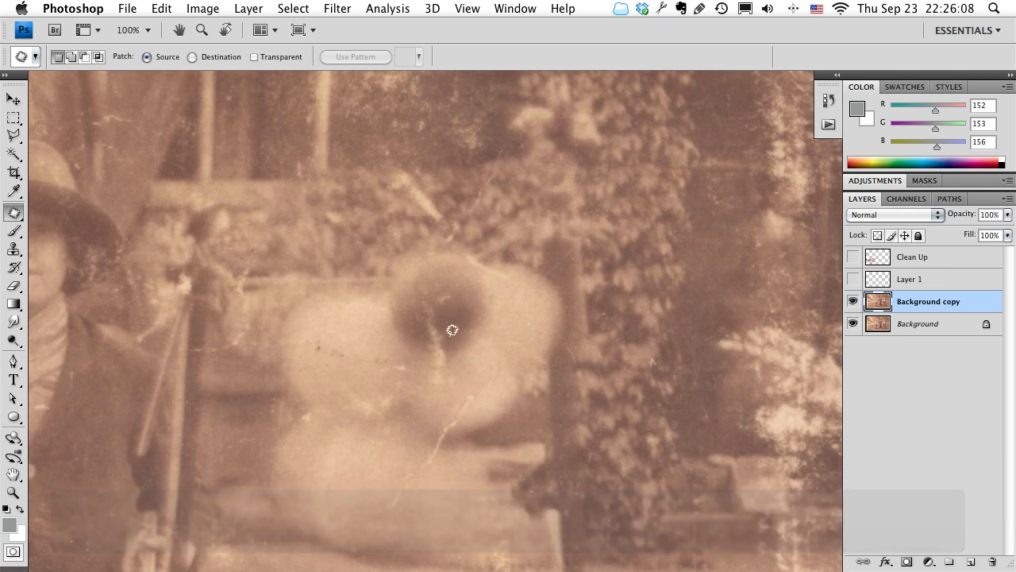
{"action": "mouse_move", "coordinate": [449, 336]}
{"action": "left_mouse_down"}
{"action": "mouse_move", "coordinate": [423, 327]}
{"action": "mouse_move", "coordinate": [423, 307]}
{"action": "mouse_move", "coordinate": [435, 301]}
{"action": "mouse_move", "coordinate": [446, 337]}
{"action": "mouse_move", "coordinate": [471, 336]}
{"action": "left_mouse_up"}
{"action": "left_click", "coordinate": [476, 348]}
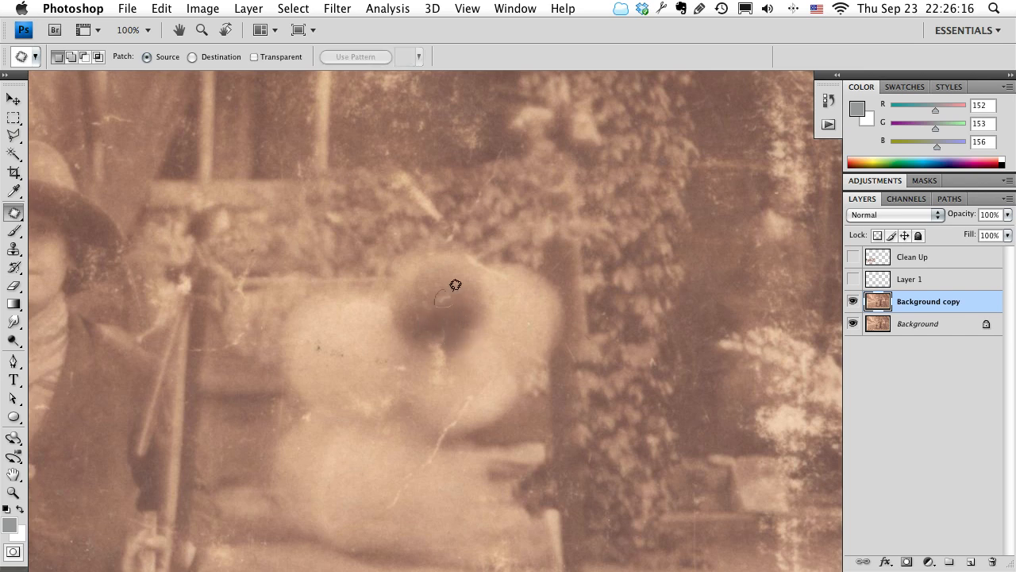
{"action": "left_click_drag", "start_coordinate": [455, 284], "coordinate": [445, 295]}
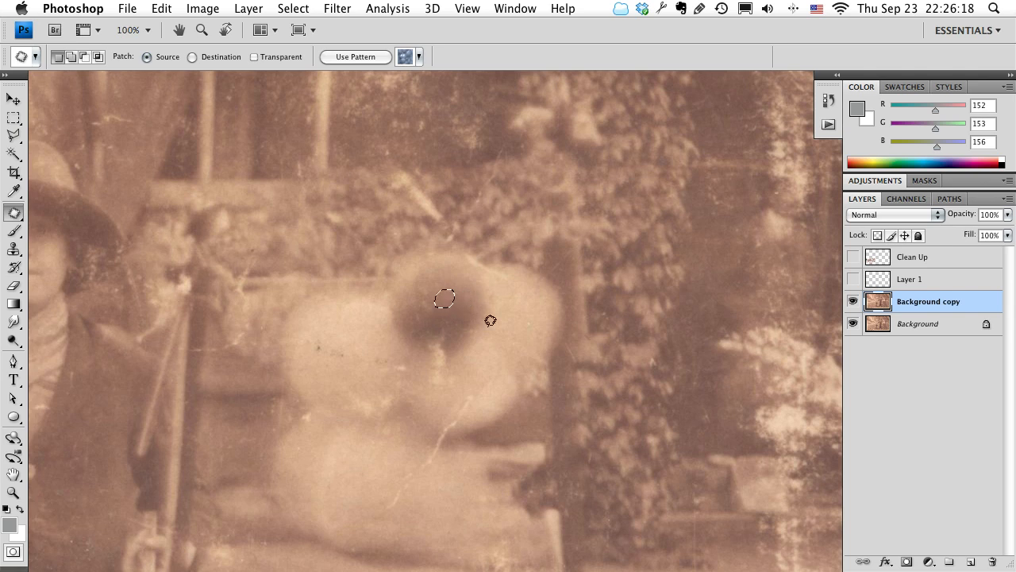
Outline the dark mark on the first child's shoulder, patch it with clean costume fabric, and clear the selection.
{"action": "scroll", "coordinate": [489, 320], "scroll_direction": "up", "scroll_amount": 5}
{"action": "scroll", "coordinate": [477, 327], "scroll_direction": "left", "scroll_amount": 5}
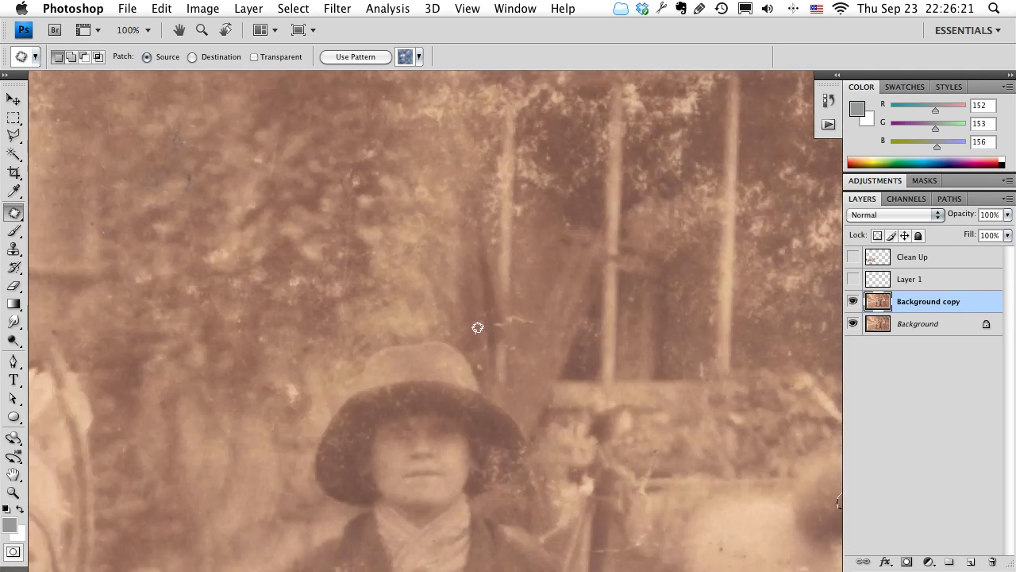
{"action": "scroll", "coordinate": [477, 327], "scroll_direction": "left", "scroll_amount": 10}
{"action": "scroll", "coordinate": [477, 327], "scroll_direction": "down", "scroll_amount": 10}
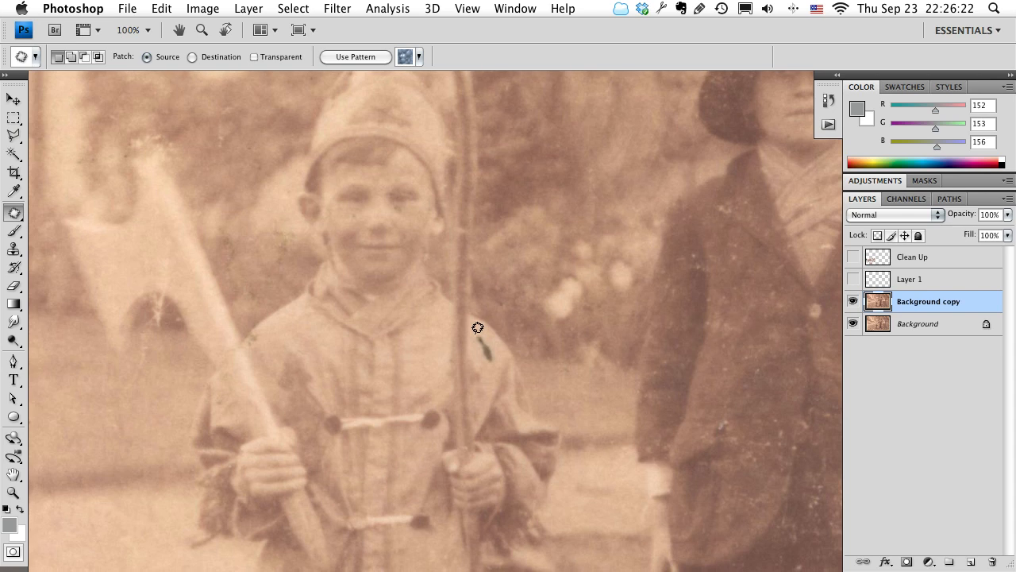
{"action": "left_click_drag", "start_coordinate": [499, 358], "coordinate": [485, 355]}
{"action": "mouse_move", "coordinate": [483, 321]}
{"action": "left_mouse_down"}
{"action": "mouse_move", "coordinate": [489, 361]}
{"action": "mouse_move", "coordinate": [352, 358]}
{"action": "mouse_move", "coordinate": [306, 339]}
{"action": "left_mouse_up"}
{"action": "key", "text": "ctrl+d"}
Examine the path, the lawn and the ground beside the first child's legs for remaining specks and scratches.
{"action": "scroll", "coordinate": [527, 347], "scroll_direction": "down", "scroll_amount": 1}
{"action": "scroll", "coordinate": [527, 346], "scroll_direction": "down", "scroll_amount": 5}
{"action": "scroll", "coordinate": [527, 346], "scroll_direction": "left", "scroll_amount": 3}
{"action": "scroll", "coordinate": [527, 346], "scroll_direction": "down", "scroll_amount": 4}
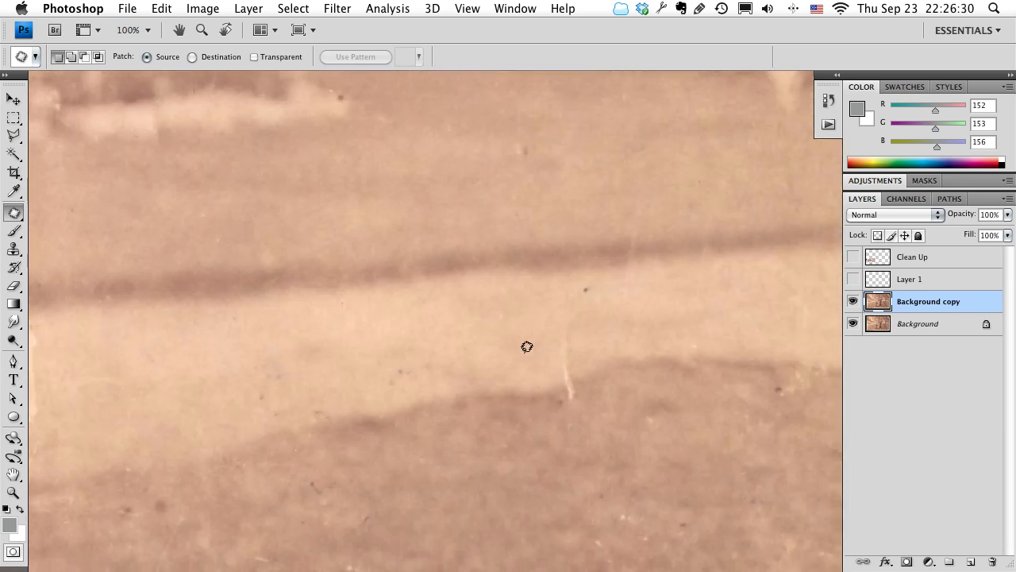
{"action": "scroll", "coordinate": [528, 346], "scroll_direction": "down", "scroll_amount": 4}
{"action": "scroll", "coordinate": [527, 346], "scroll_direction": "right", "scroll_amount": 4}
{"action": "scroll", "coordinate": [527, 346], "scroll_direction": "down", "scroll_amount": 2}
{"action": "scroll", "coordinate": [527, 346], "scroll_direction": "left", "scroll_amount": 2}
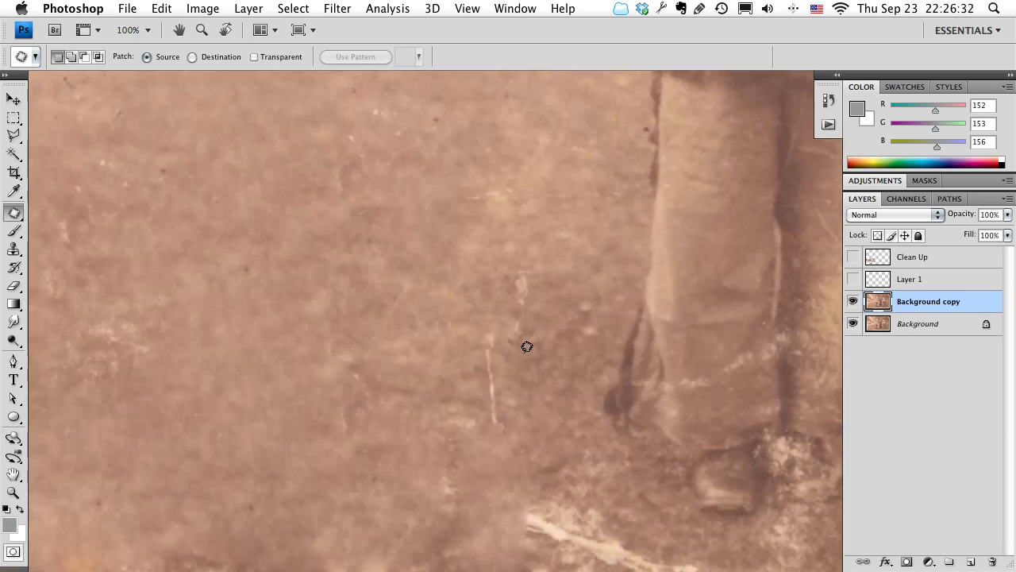
{"action": "scroll", "coordinate": [527, 346], "scroll_direction": "left", "scroll_amount": 3}
{"action": "scroll", "coordinate": [525, 337], "scroll_direction": "down", "scroll_amount": 10}
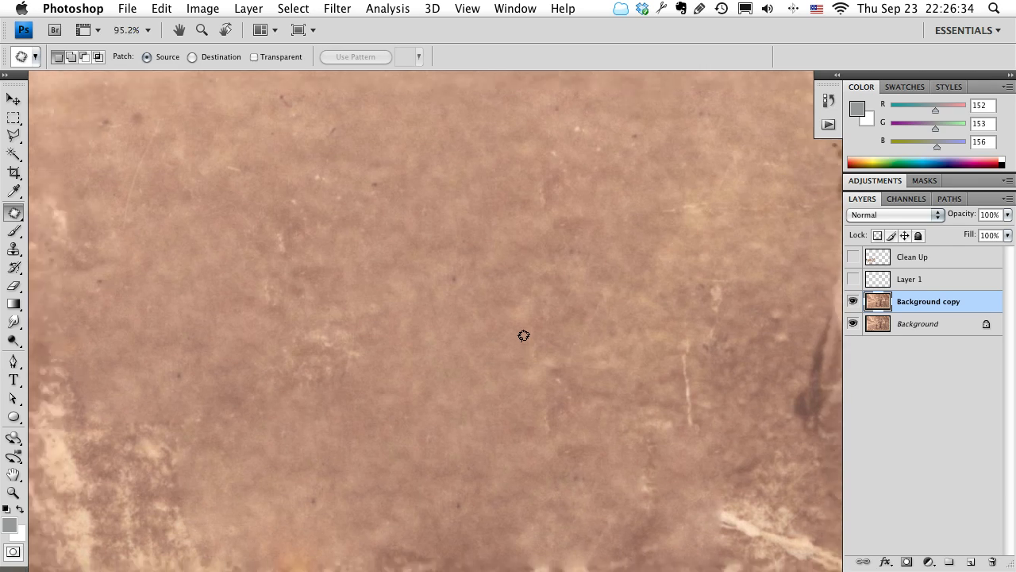
Examine the whole photo at reduced magnification with the panels hidden to review the repairs.
{"action": "left_click_drag", "start_coordinate": [673, 305], "coordinate": [389, 491]}
{"action": "key", "text": "Tab"}
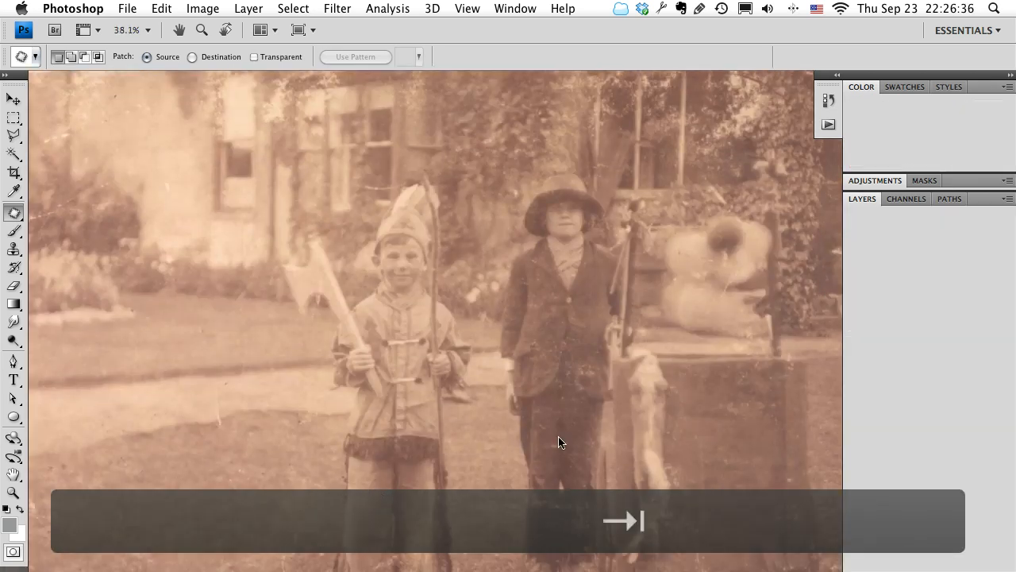
{"action": "key", "text": "z"}
{"action": "left_click_drag", "start_coordinate": [534, 402], "coordinate": [559, 397]}
{"action": "key", "text": "space"}
{"action": "left_click_drag", "start_coordinate": [516, 356], "coordinate": [452, 222]}
{"action": "key", "text": "z"}
{"action": "key", "text": "space"}
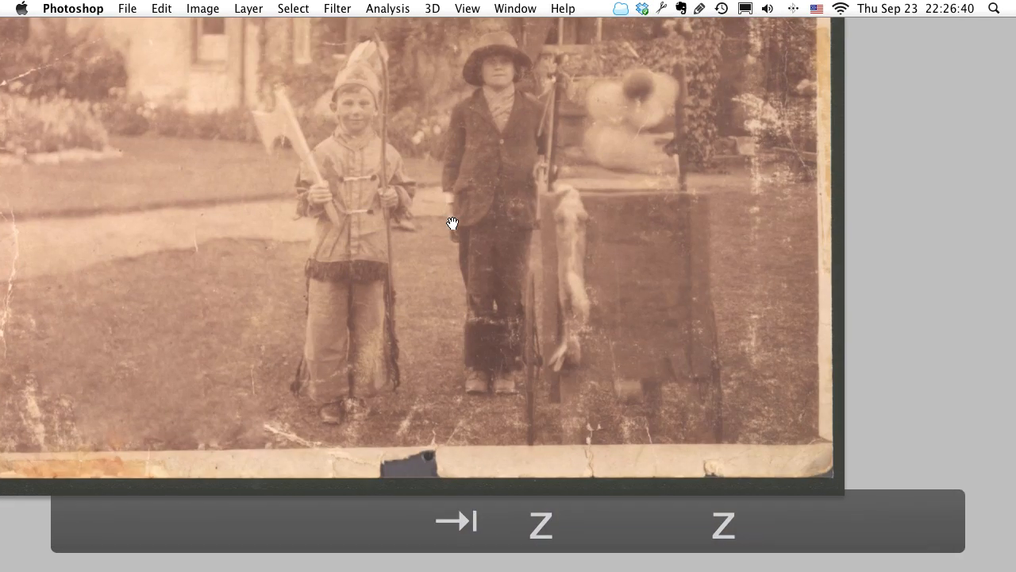
{"action": "key", "text": "space"}
{"action": "left_click_drag", "start_coordinate": [386, 203], "coordinate": [450, 305]}
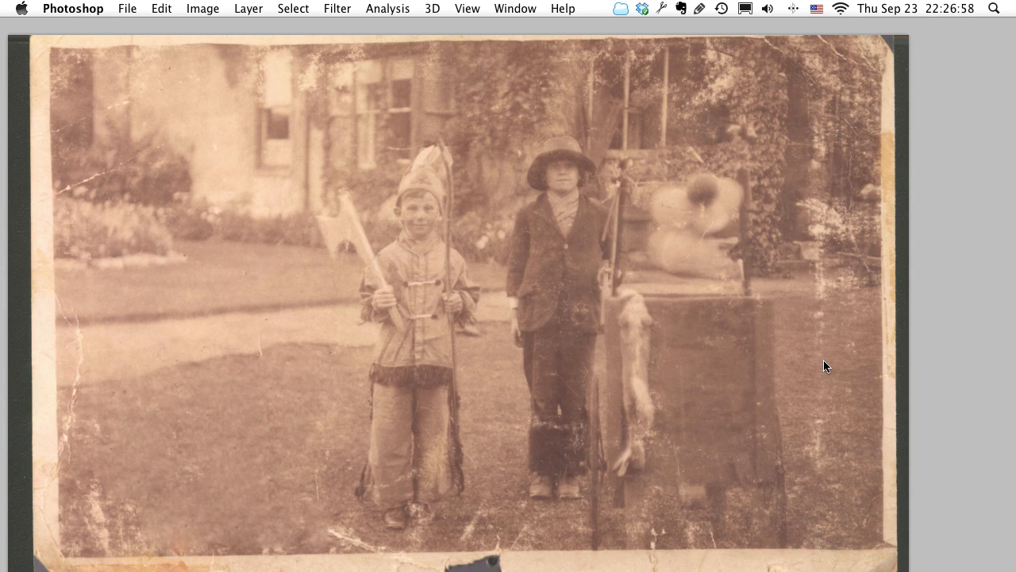
Bring back the panels and add a Hue/Saturation adjustment layer with Saturation set to -100.
{"action": "key", "text": "Tab"}
{"action": "left_click_drag", "start_coordinate": [619, 379], "coordinate": [497, 376]}
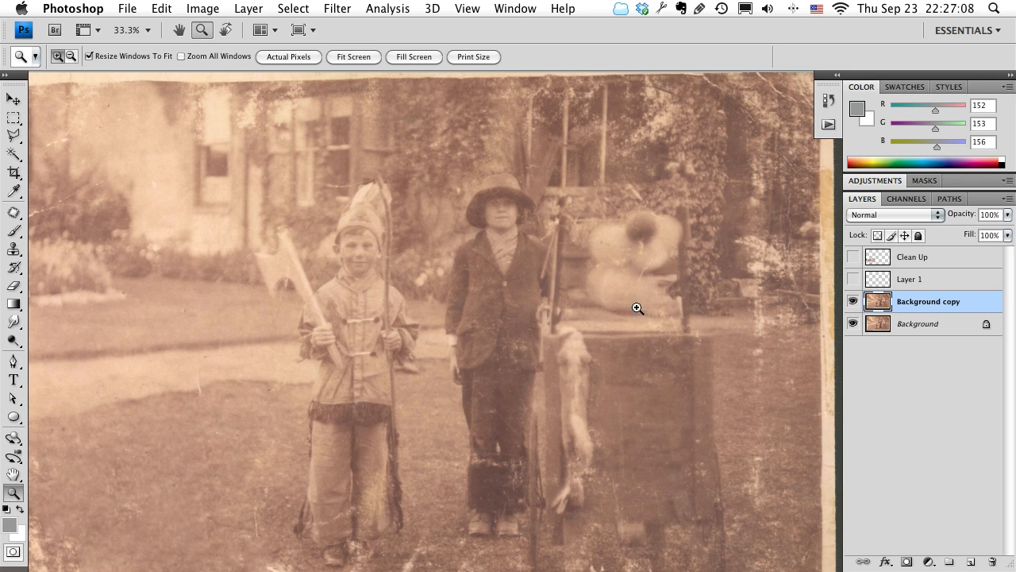
{"action": "left_click", "coordinate": [873, 180]}
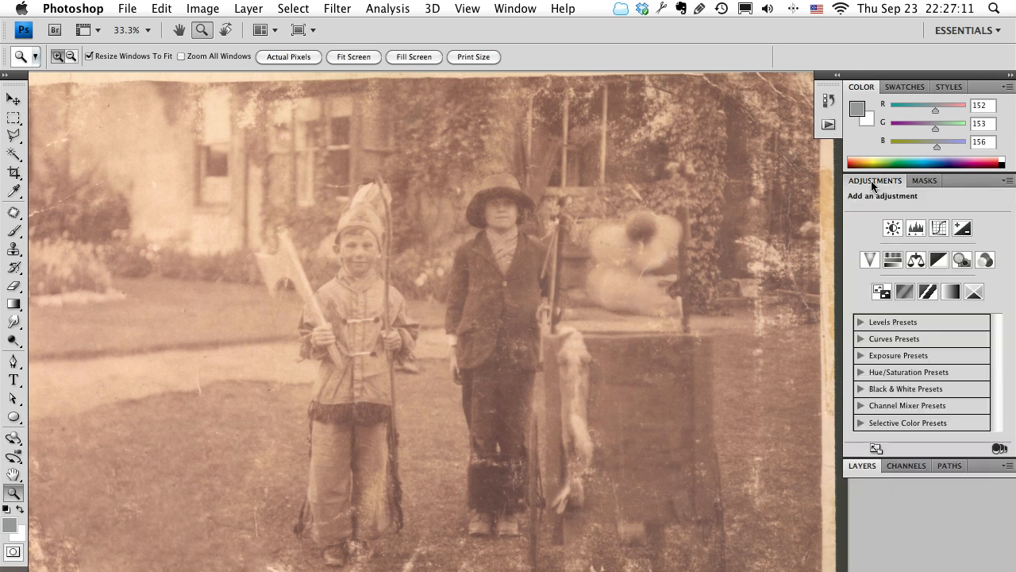
{"action": "left_click", "coordinate": [893, 262]}
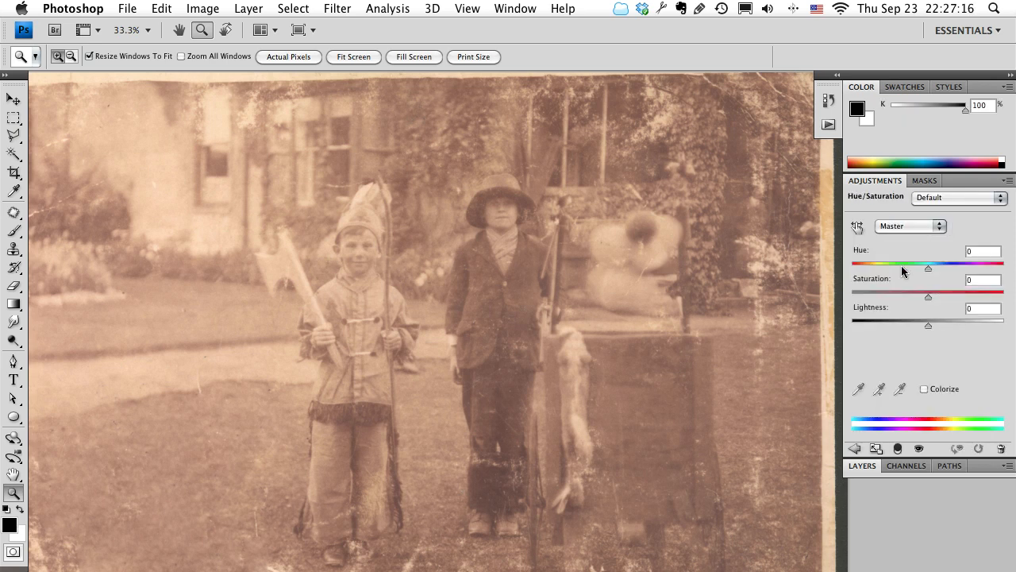
{"action": "left_click_drag", "start_coordinate": [927, 297], "coordinate": [804, 301]}
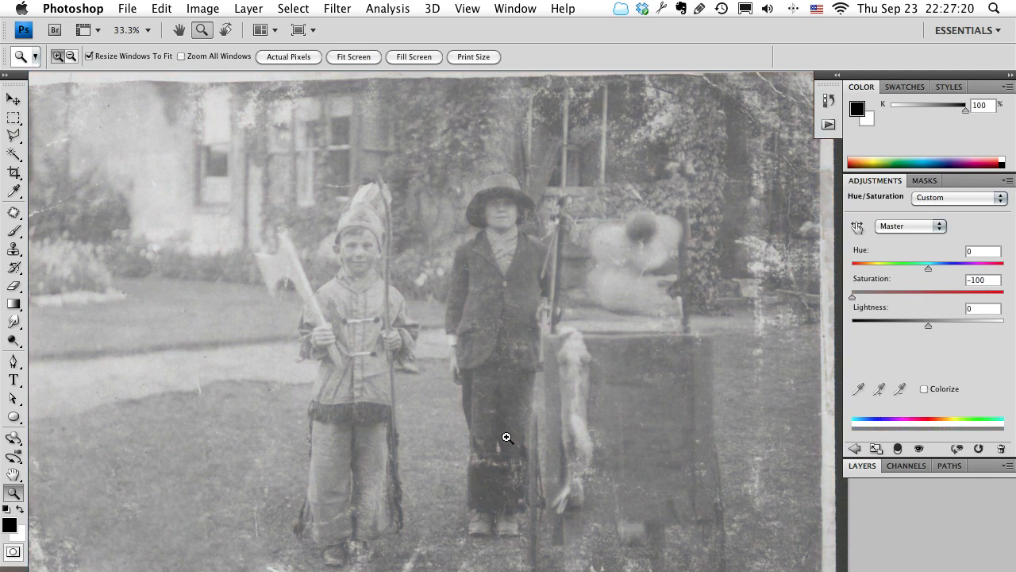
Try a Brightness/Contrast adjustment layer with Brightness -2 and Contrast 100, and delete it.
{"action": "left_click", "coordinate": [855, 449]}
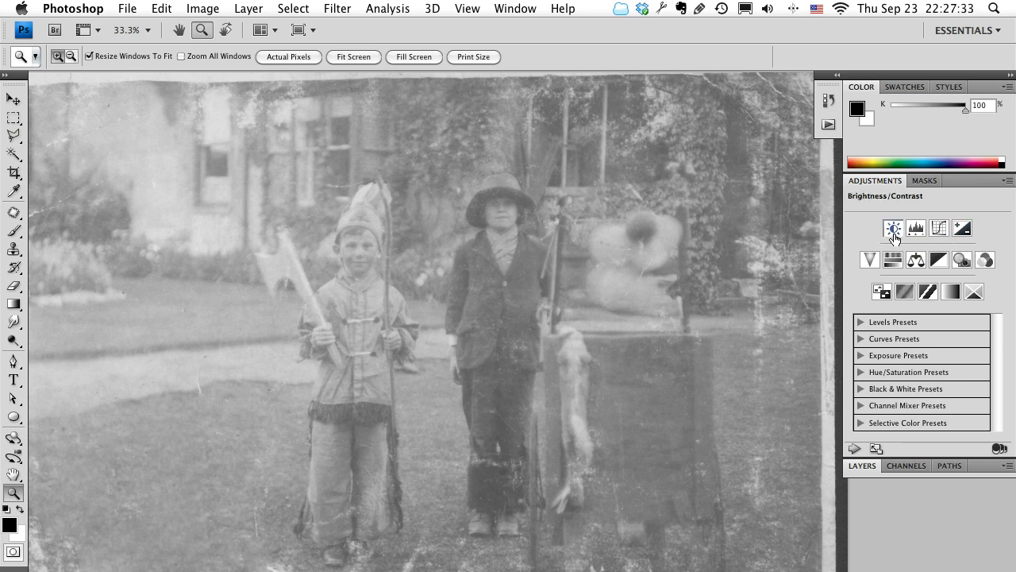
{"action": "left_click", "coordinate": [893, 229]}
{"action": "left_click_drag", "start_coordinate": [928, 269], "coordinate": [1014, 272]}
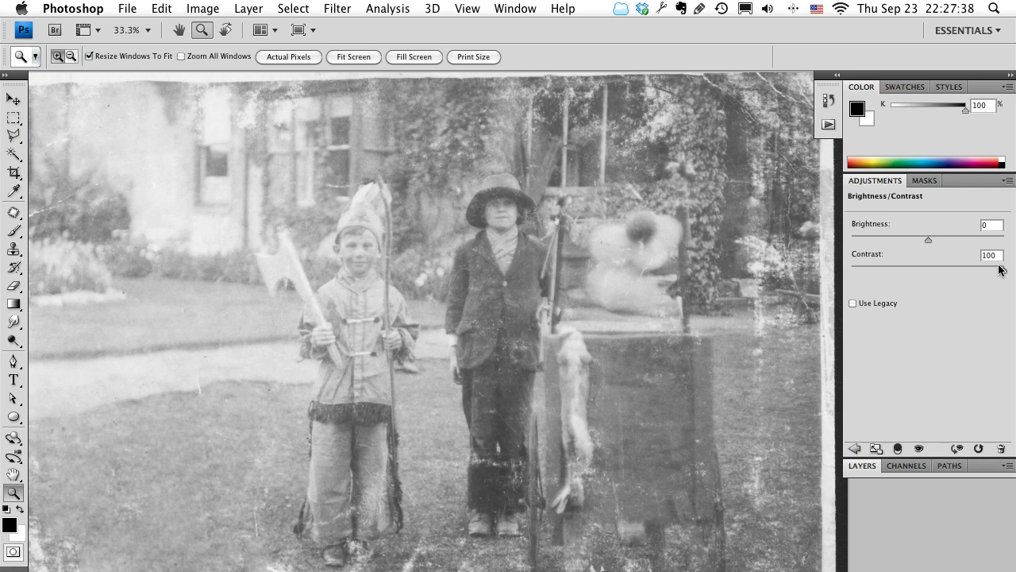
{"action": "left_click_drag", "start_coordinate": [930, 241], "coordinate": [925, 240]}
{"action": "left_click", "coordinate": [1002, 450]}
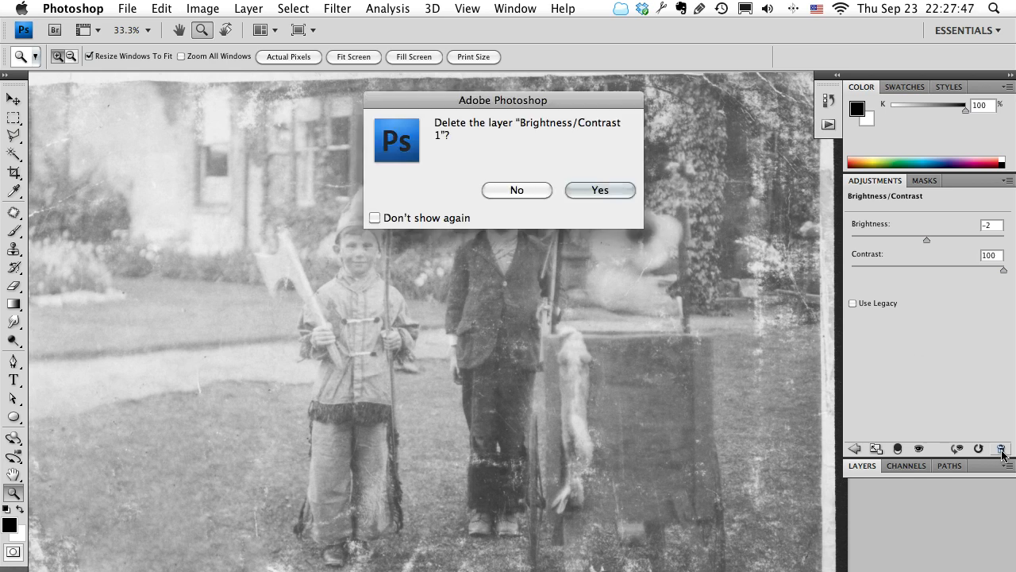
{"action": "left_click", "coordinate": [587, 189]}
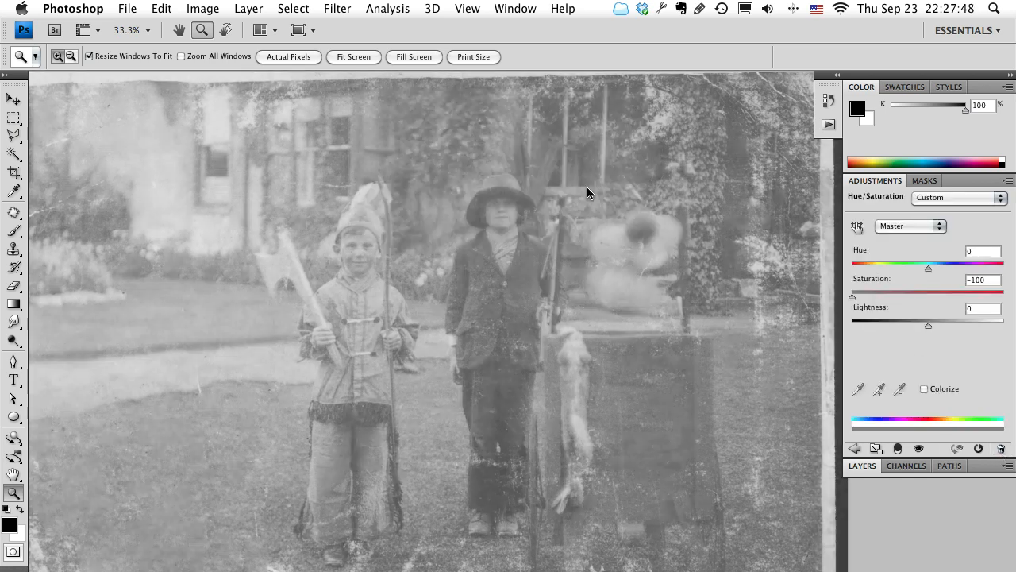
Add a Levels adjustment layer with the black input at 82 and the white input at 216.
{"action": "left_click", "coordinate": [854, 448]}
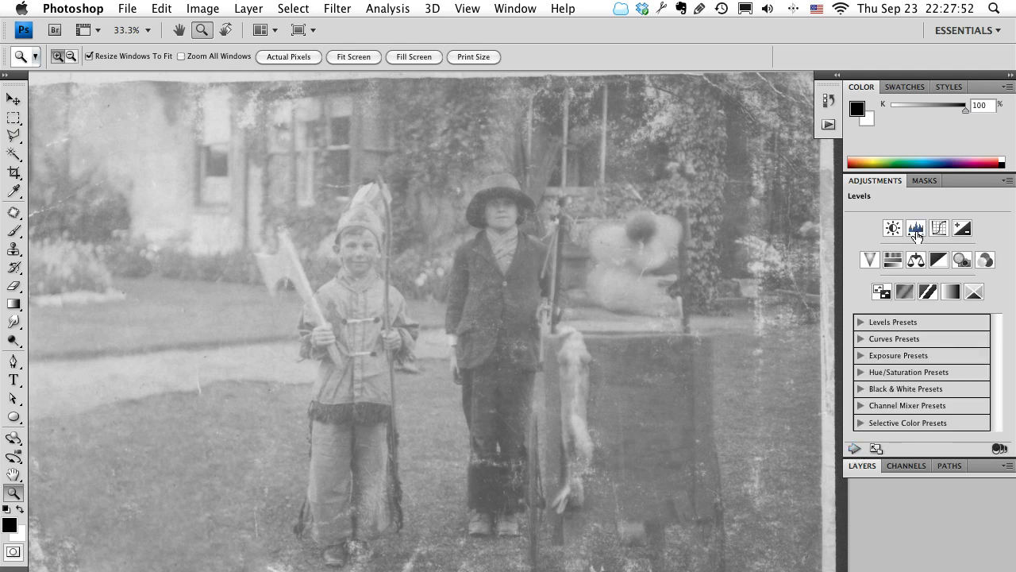
{"action": "left_click", "coordinate": [916, 230]}
{"action": "left_click_drag", "start_coordinate": [873, 316], "coordinate": [916, 316]}
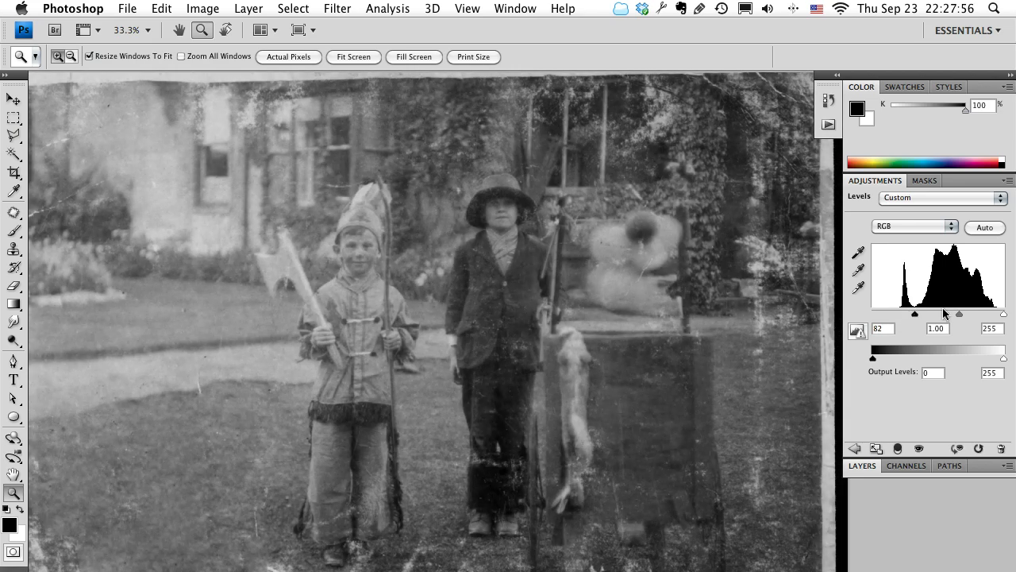
{"action": "left_click_drag", "start_coordinate": [1005, 315], "coordinate": [961, 318]}
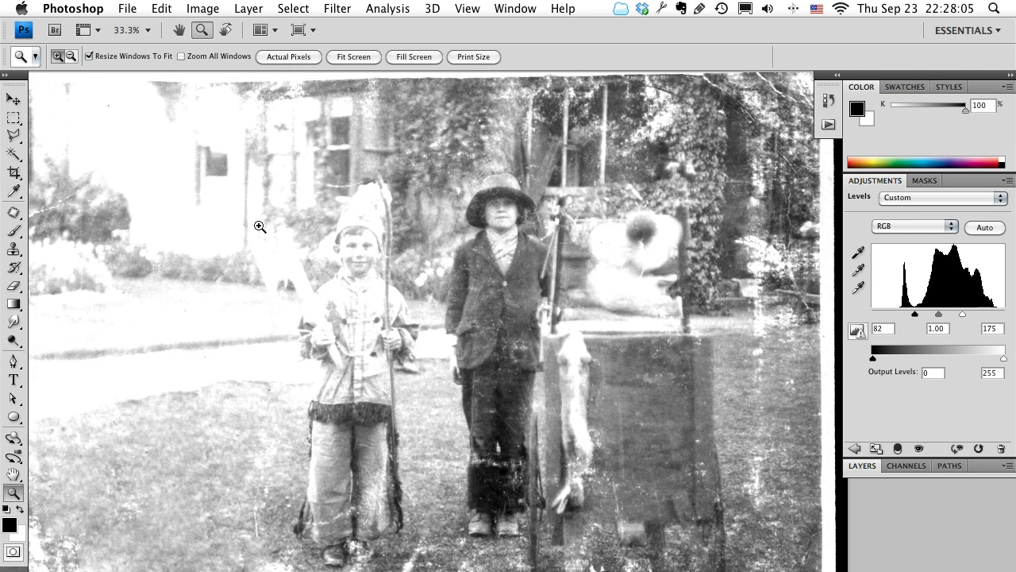
{"action": "left_click_drag", "start_coordinate": [963, 313], "coordinate": [983, 318]}
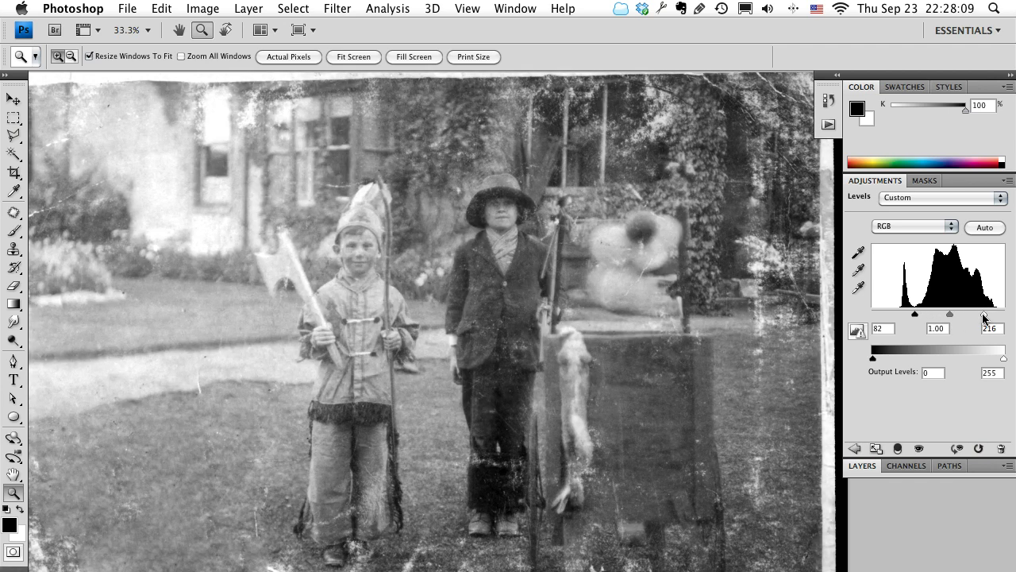
Check the Levels effect across the photo and delete the Levels adjustment layer.
{"action": "scroll", "coordinate": [644, 351], "scroll_direction": "down", "scroll_amount": 3}
{"action": "scroll", "coordinate": [643, 351], "scroll_direction": "left", "scroll_amount": 3}
{"action": "scroll", "coordinate": [642, 351], "scroll_direction": "up", "scroll_amount": 5}
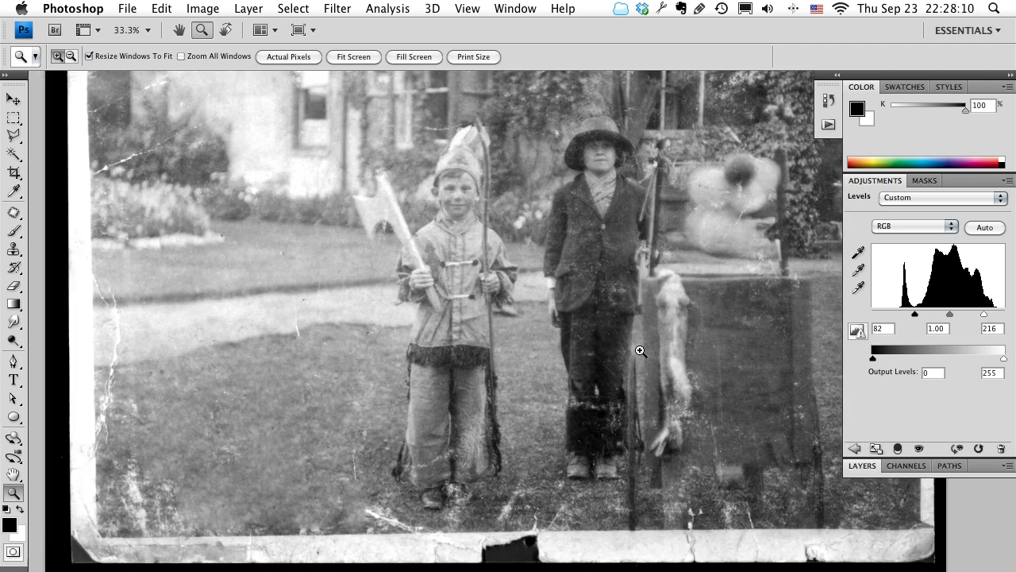
{"action": "scroll", "coordinate": [641, 351], "scroll_direction": "right", "scroll_amount": 1}
{"action": "scroll", "coordinate": [641, 351], "scroll_direction": "right", "scroll_amount": 3}
{"action": "scroll", "coordinate": [642, 351], "scroll_direction": "down", "scroll_amount": 2}
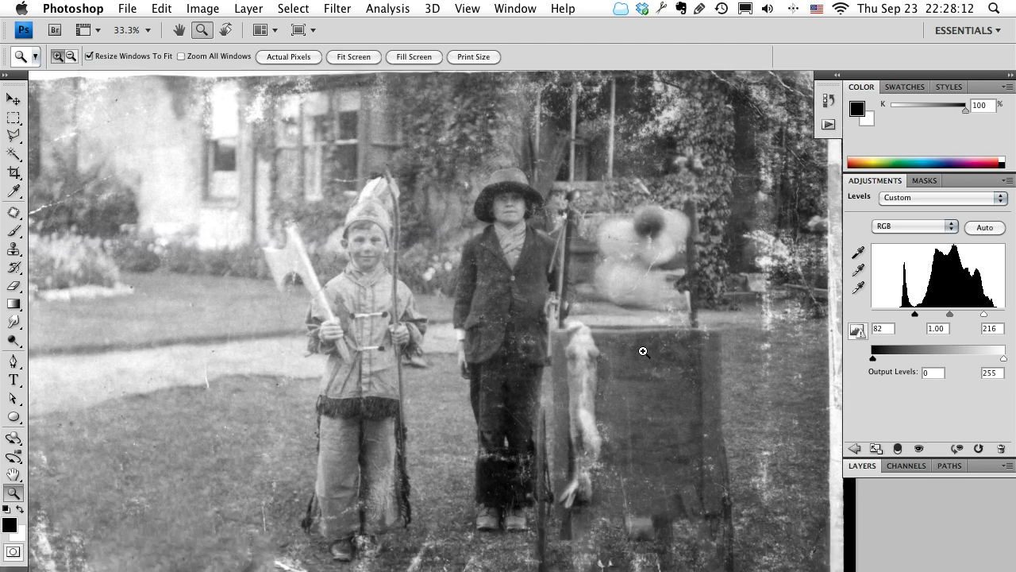
{"action": "left_click", "coordinate": [1001, 449]}
{"action": "left_click", "coordinate": [563, 190]}
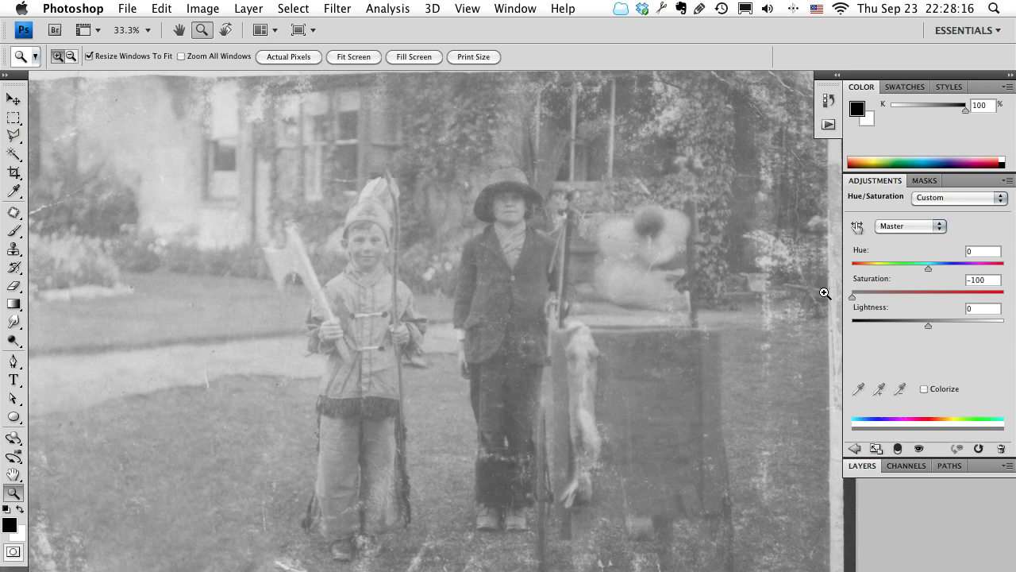
Add a Curves adjustment layer, lowering a shadow point near input 77 and placing a second point at input 166, output 161.
{"action": "left_click", "coordinate": [851, 453]}
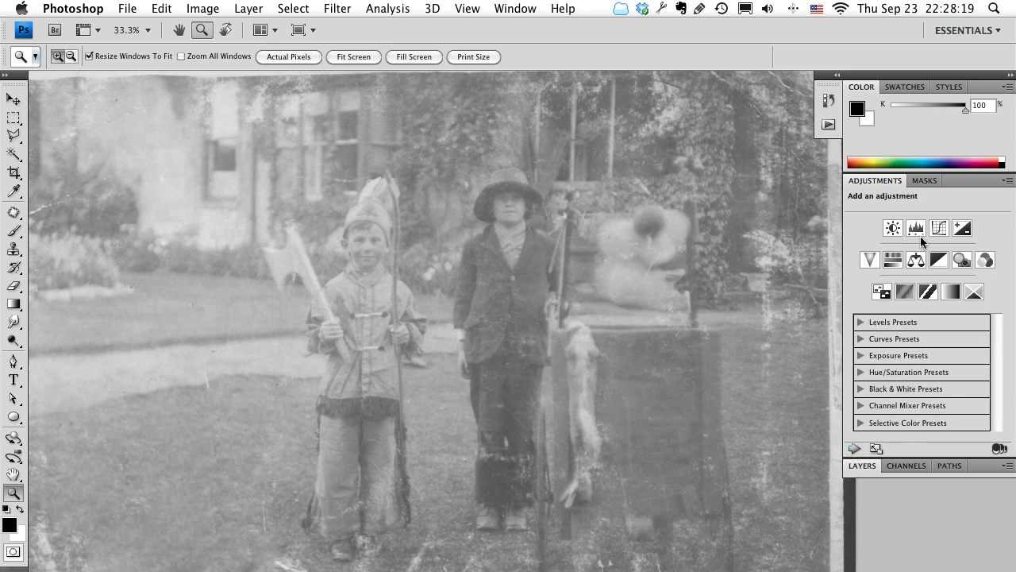
{"action": "left_click", "coordinate": [939, 228]}
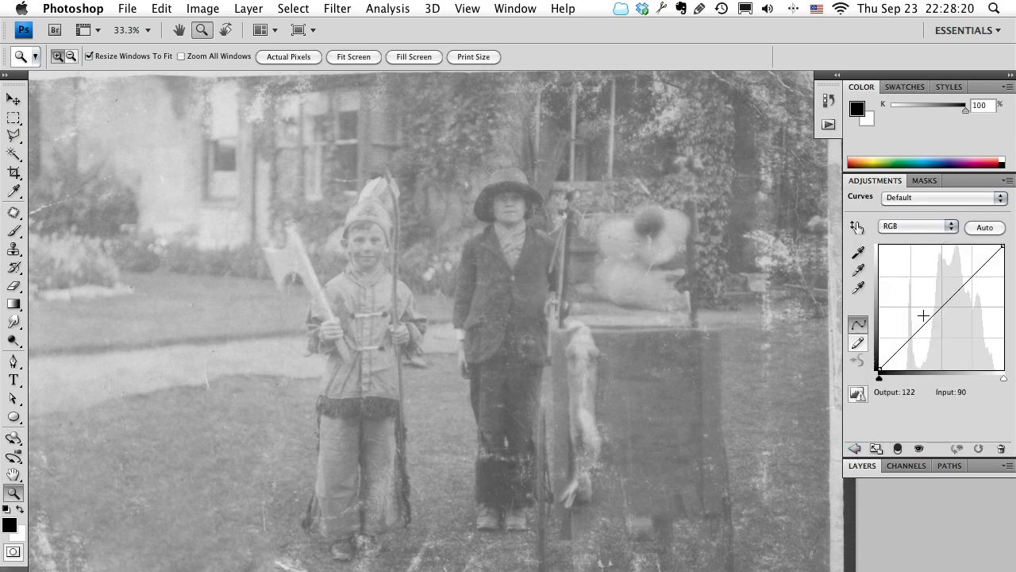
{"action": "left_click_drag", "start_coordinate": [896, 352], "coordinate": [918, 360]}
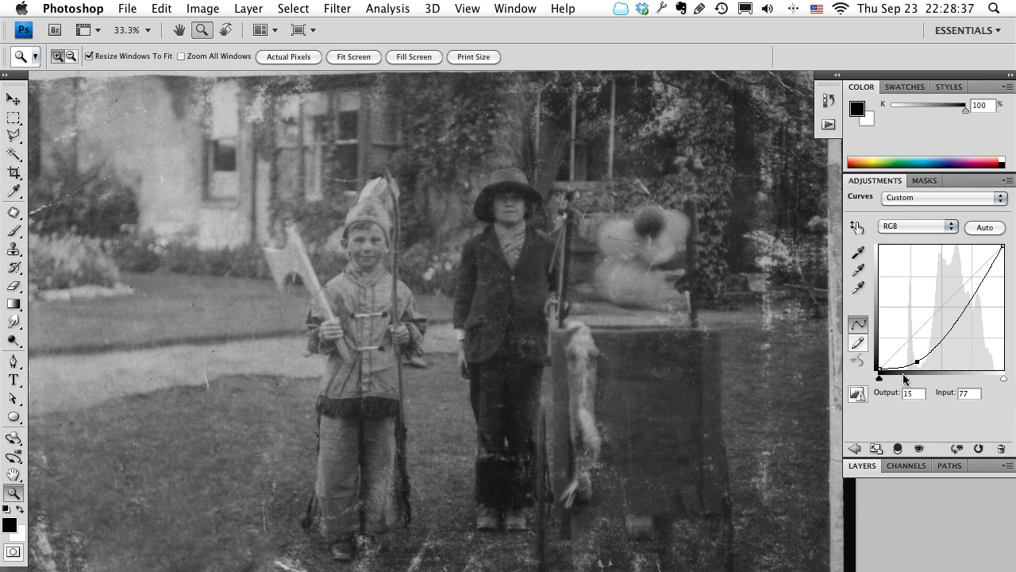
{"action": "key", "text": "Down"}
{"action": "key", "text": "Down"}
{"action": "left_click", "coordinate": [970, 297]}
{"action": "left_click_drag", "start_coordinate": [967, 296], "coordinate": [960, 291]}
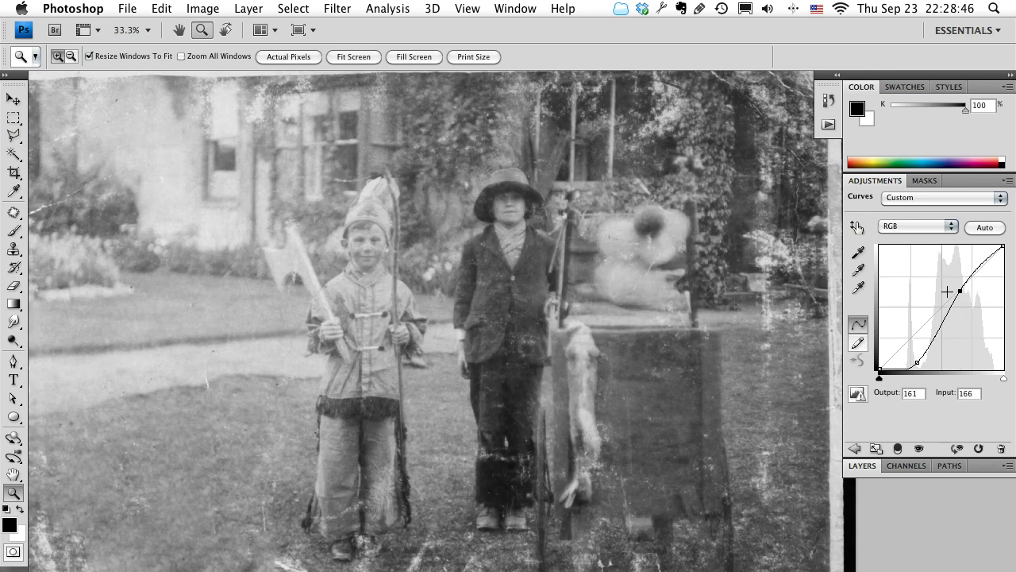
Check the Curves effect on the whole photo without panels, and compare the image with the Curves 1 layer off and on.
{"action": "key", "text": "Tab"}
{"action": "left_click_drag", "start_coordinate": [449, 372], "coordinate": [404, 405]}
{"action": "key", "text": "z"}
{"action": "left_click", "coordinate": [462, 381], "text": "alt"}
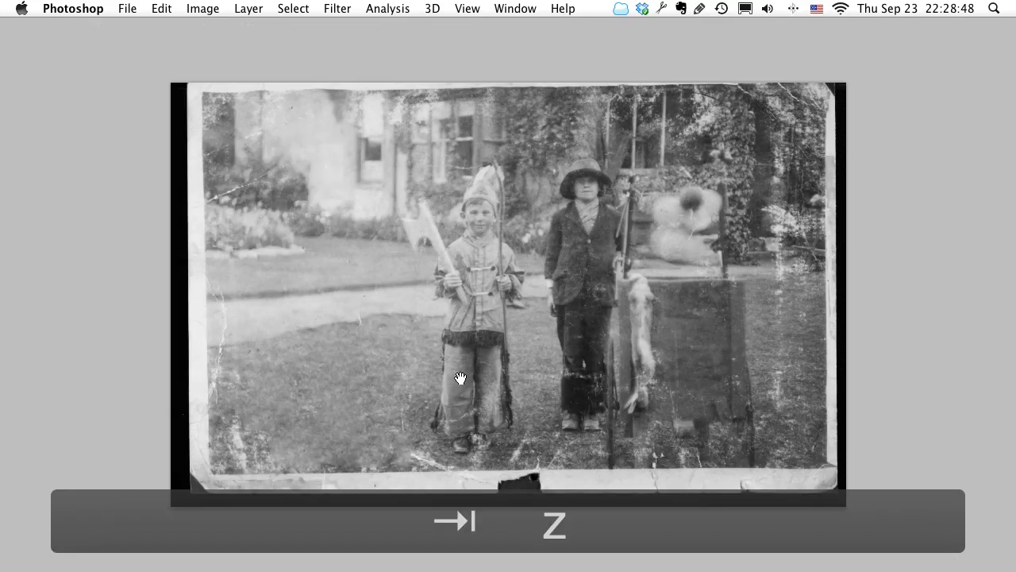
{"action": "left_click_drag", "start_coordinate": [460, 379], "coordinate": [408, 402]}
{"action": "key", "text": "Tab"}
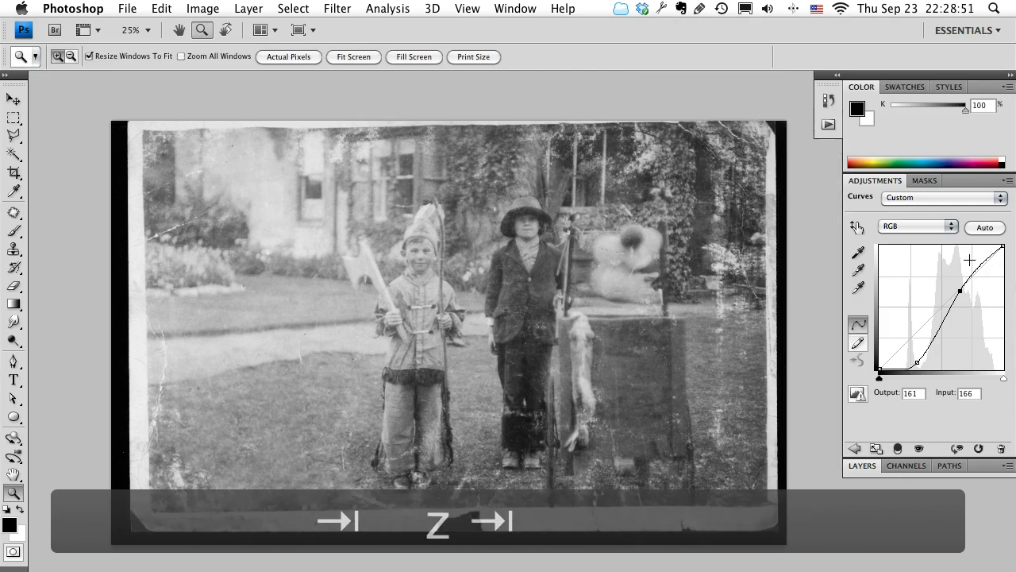
{"action": "left_click", "coordinate": [863, 465]}
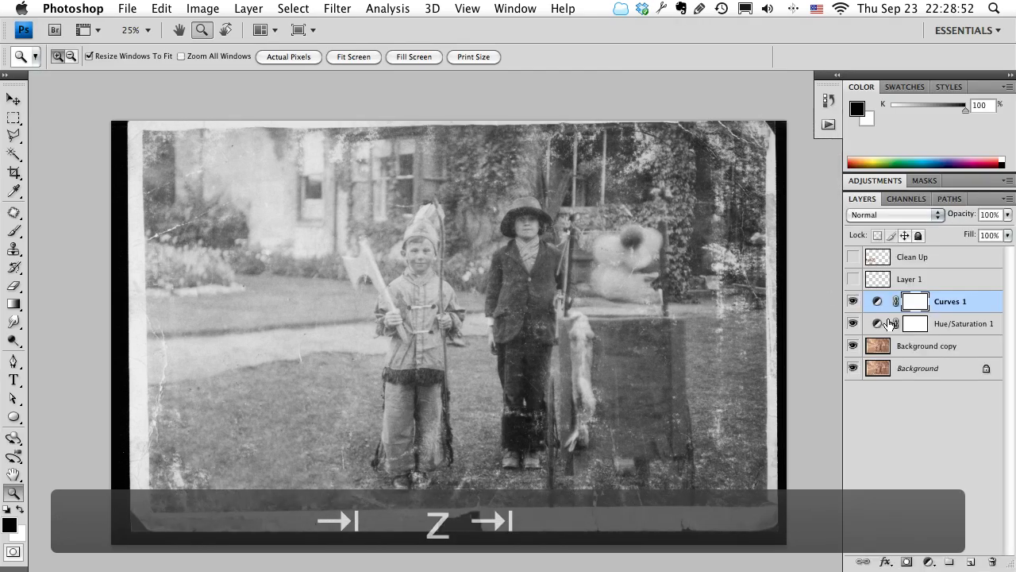
{"action": "left_click", "coordinate": [853, 308]}
{"action": "left_click", "coordinate": [854, 308]}
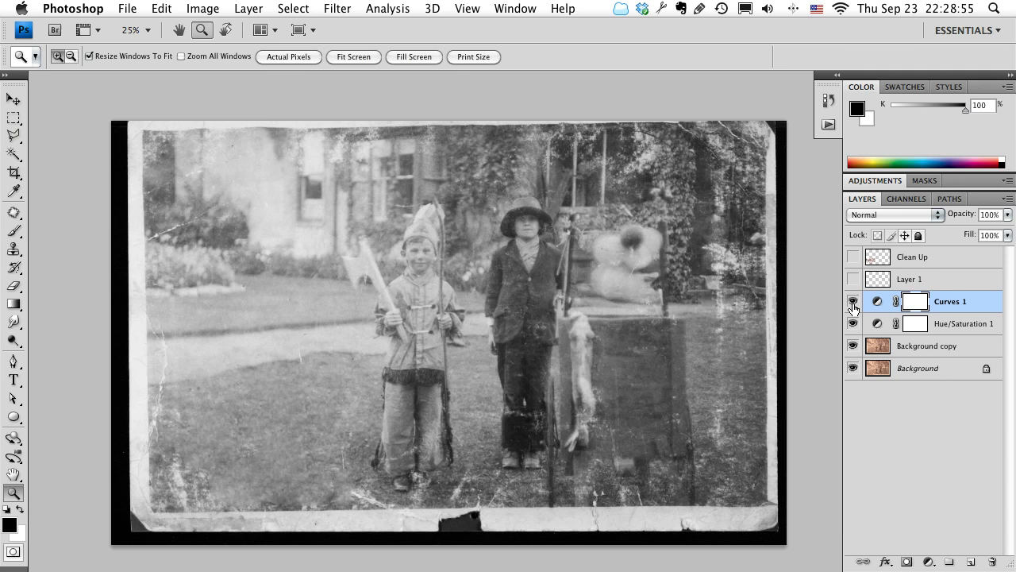
{"action": "left_click", "coordinate": [854, 308]}
{"action": "left_click", "coordinate": [854, 308]}
On the Background copy layer, patch the small light scratch in the grass beside the smaller child's trousers and clear the selection.
{"action": "left_click", "coordinate": [953, 321]}
{"action": "left_click", "coordinate": [925, 350]}
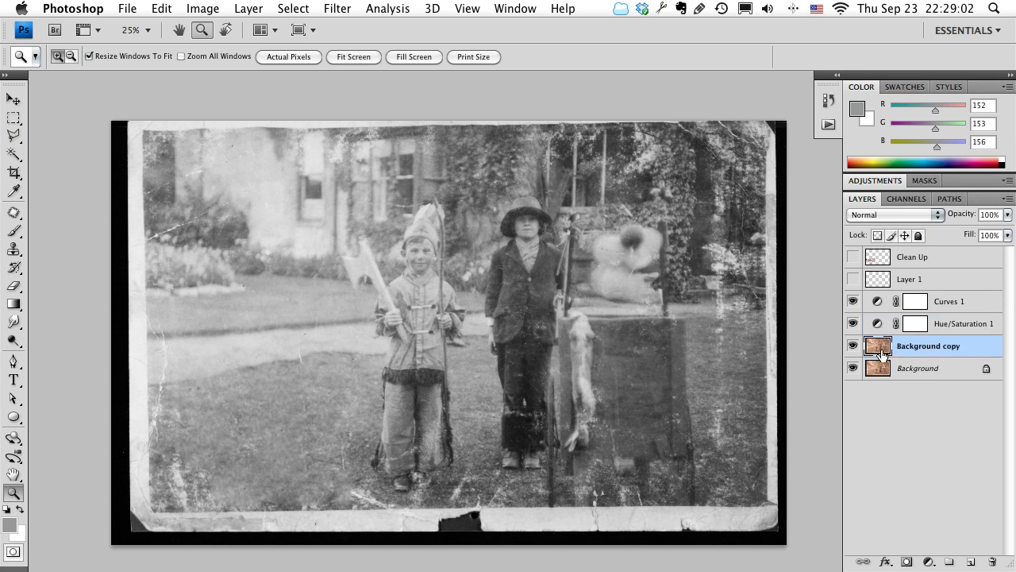
{"action": "key", "text": "z"}
{"action": "left_click", "coordinate": [404, 445]}
{"action": "left_click", "coordinate": [384, 433]}
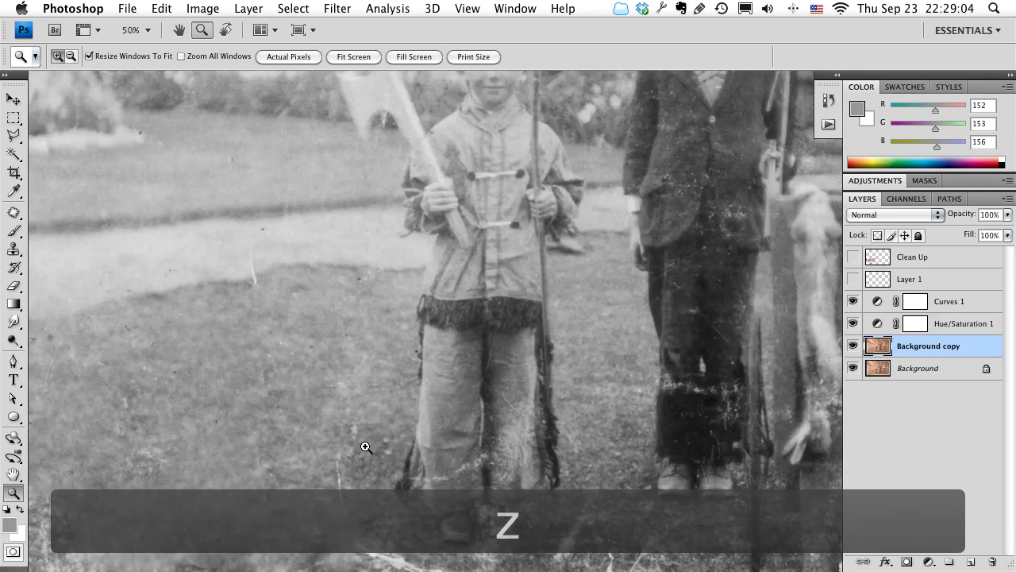
{"action": "key", "text": "j"}
{"action": "left_click_drag", "start_coordinate": [366, 425], "coordinate": [324, 430]}
{"action": "left_click_drag", "start_coordinate": [339, 494], "coordinate": [274, 414]}
{"action": "key", "text": "ctrl+d"}
{"action": "left_click_drag", "start_coordinate": [605, 431], "coordinate": [513, 452]}
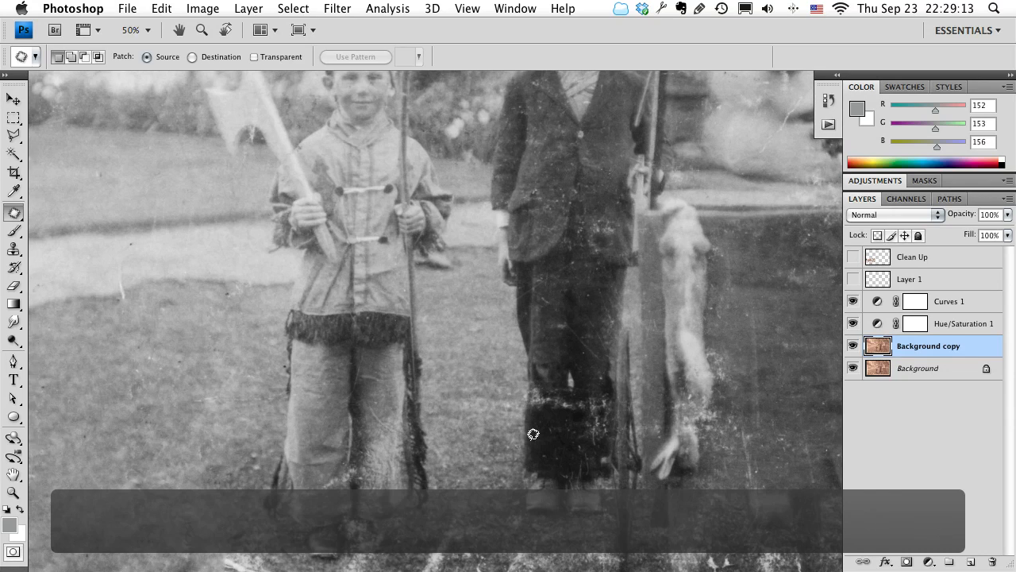
Move the Curves 1 and Hue/Saturation 1 layers together above the Clean Up layer, and leave Clean Up hidden.
{"action": "left_click", "coordinate": [851, 259]}
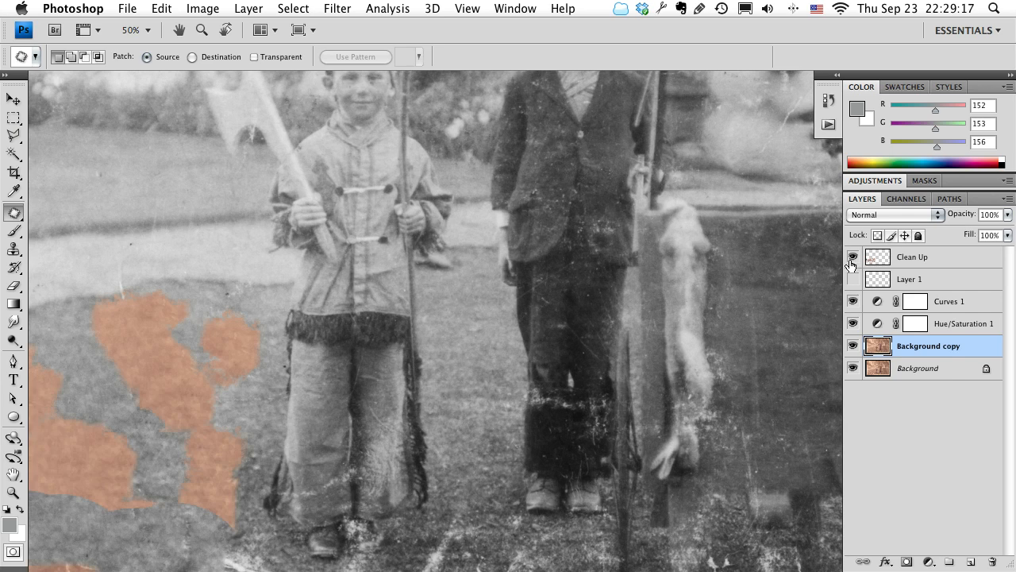
{"action": "left_click_drag", "start_coordinate": [226, 345], "coordinate": [443, 274]}
{"action": "left_click_drag", "start_coordinate": [198, 308], "coordinate": [366, 376]}
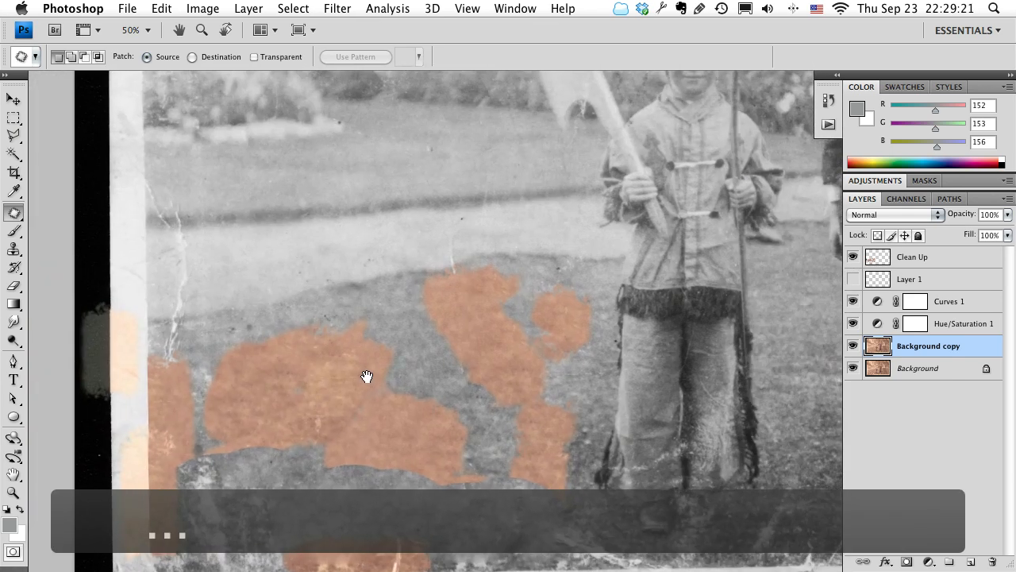
{"action": "left_click", "coordinate": [971, 305]}
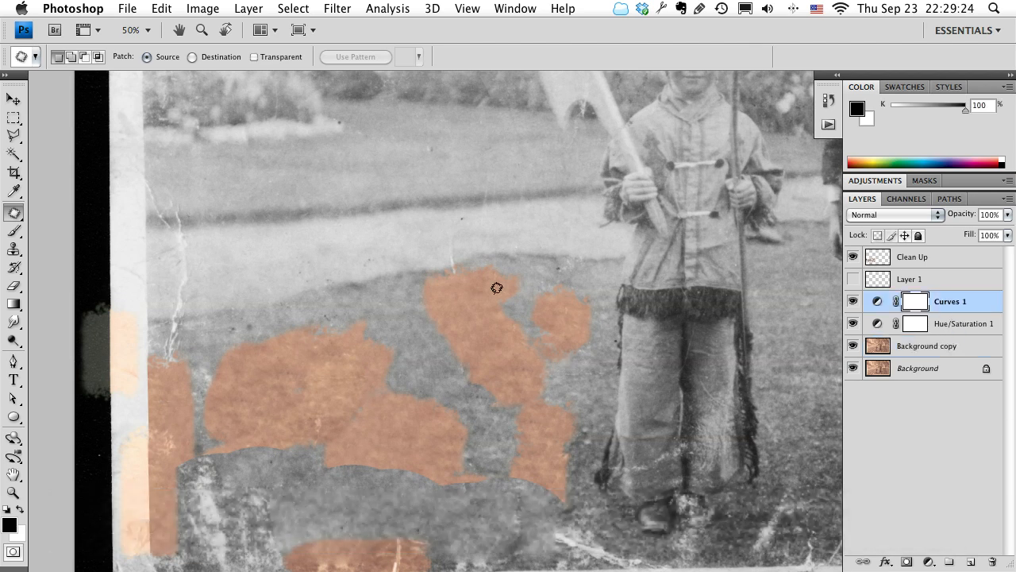
{"action": "left_click", "coordinate": [899, 262]}
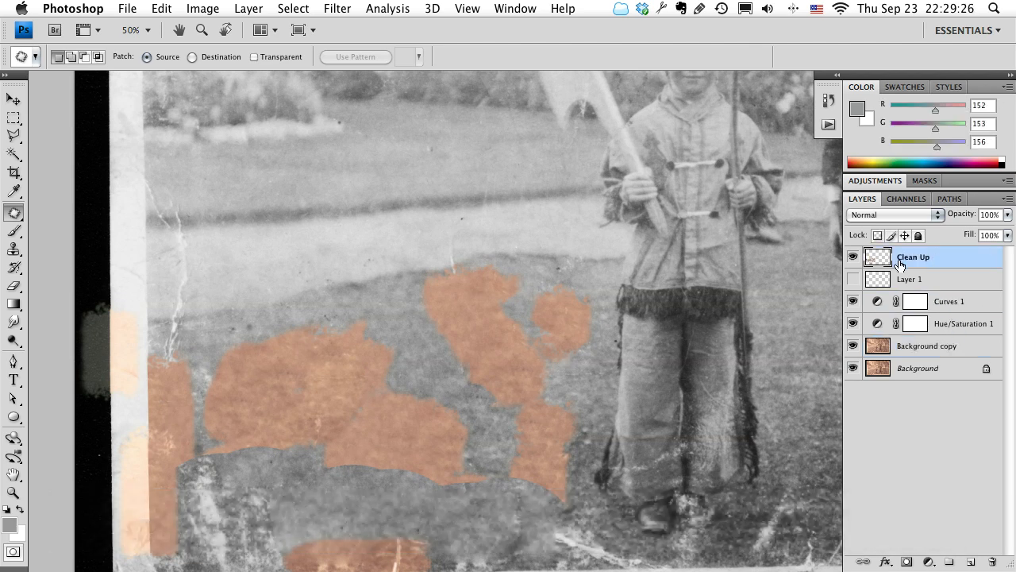
{"action": "left_click", "coordinate": [965, 315]}
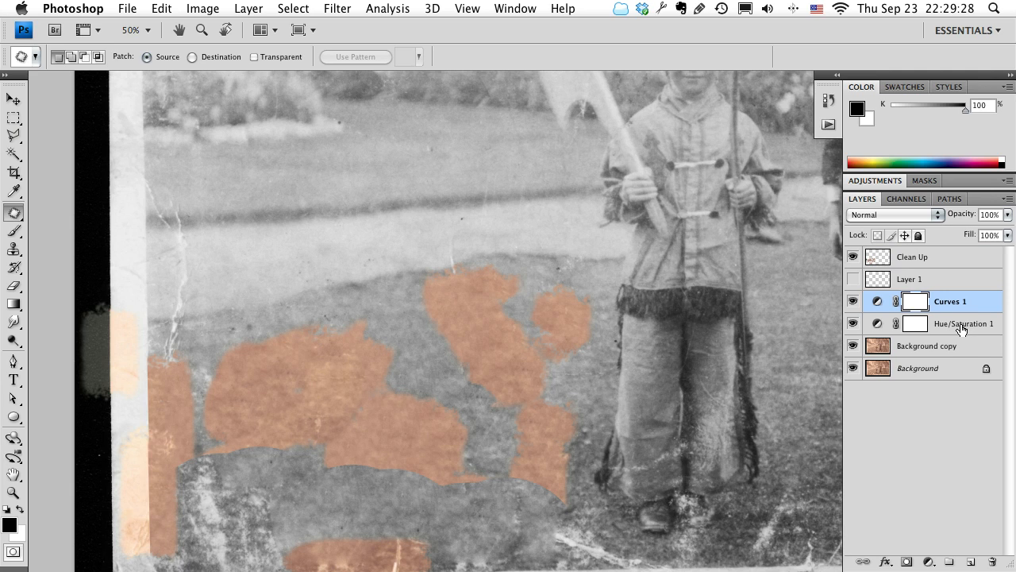
{"action": "left_click", "coordinate": [962, 325], "text": "shift"}
{"action": "left_click_drag", "start_coordinate": [961, 326], "coordinate": [942, 247]}
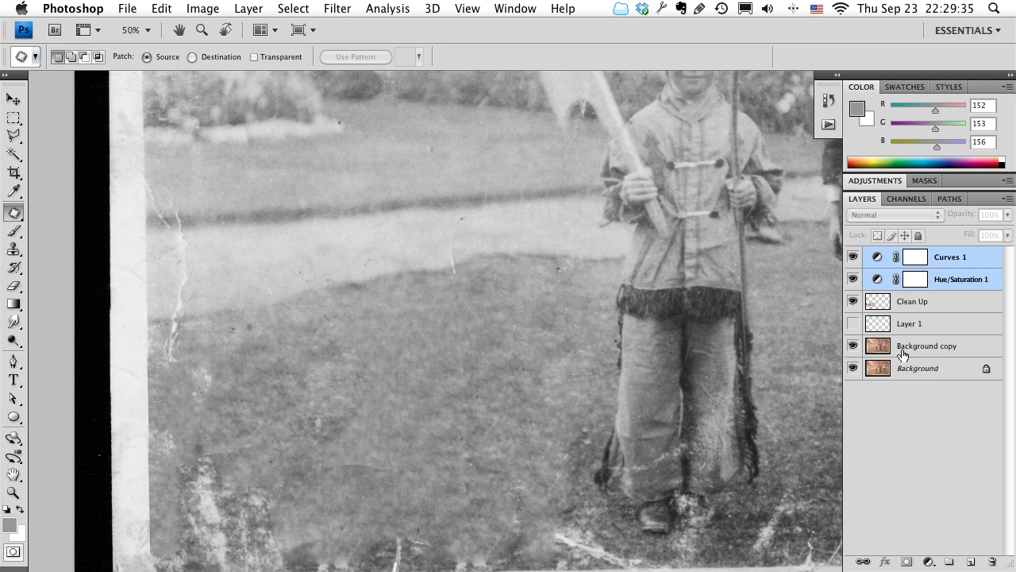
{"action": "left_click", "coordinate": [853, 301]}
Compare the whole photo with the Curves 1 and Hue/Saturation 1 layers switched off and on, individually and together.
{"action": "left_click_drag", "start_coordinate": [630, 325], "coordinate": [486, 309]}
{"action": "left_click_drag", "start_coordinate": [763, 306], "coordinate": [711, 261]}
{"action": "left_click", "coordinate": [853, 280]}
{"action": "left_click", "coordinate": [853, 280]}
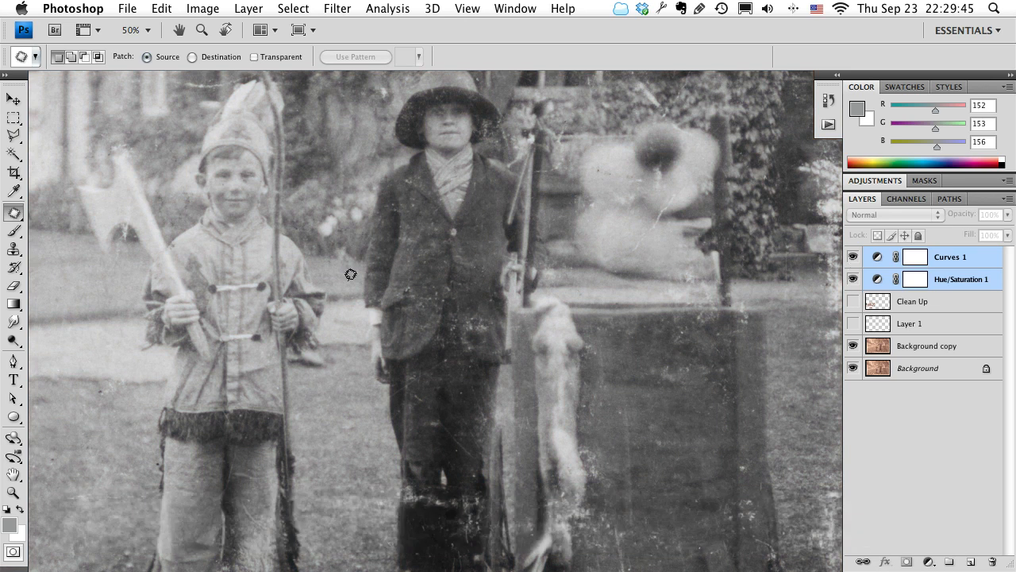
{"action": "key", "text": "z"}
{"action": "left_click", "coordinate": [456, 276], "text": "alt"}
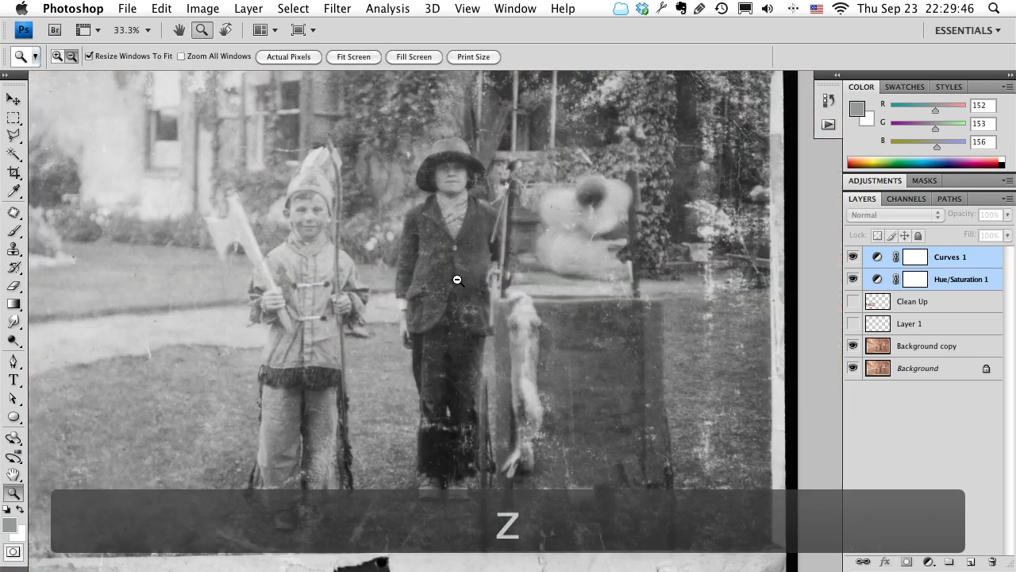
{"action": "left_click", "coordinate": [456, 277], "text": "alt"}
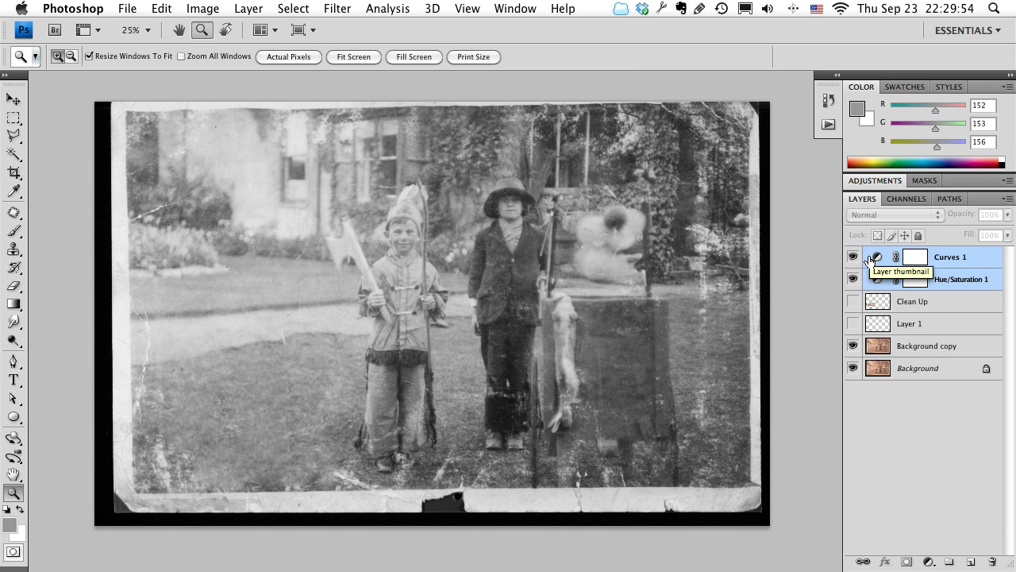
{"action": "left_click", "coordinate": [854, 258]}
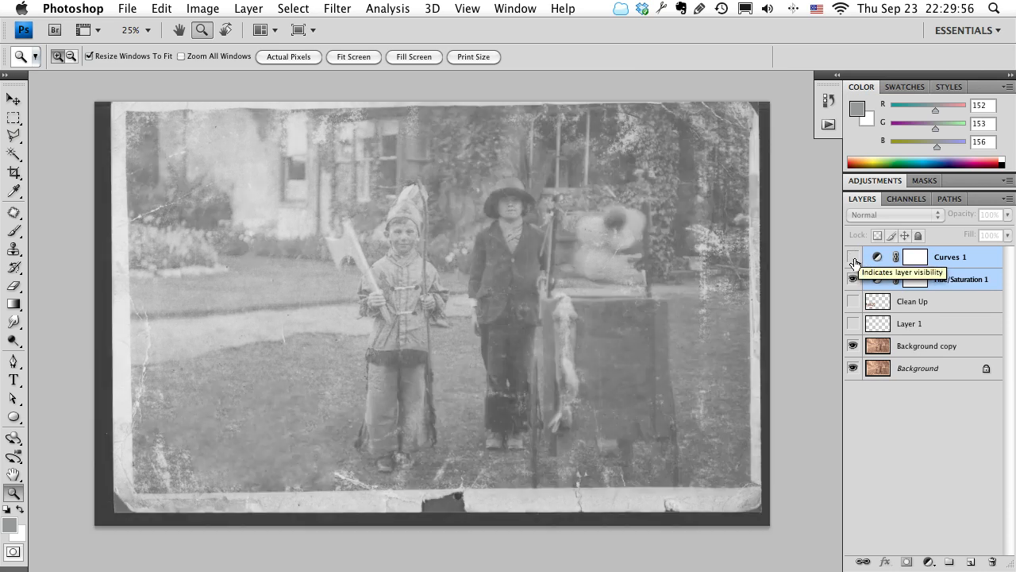
{"action": "left_click", "coordinate": [853, 278]}
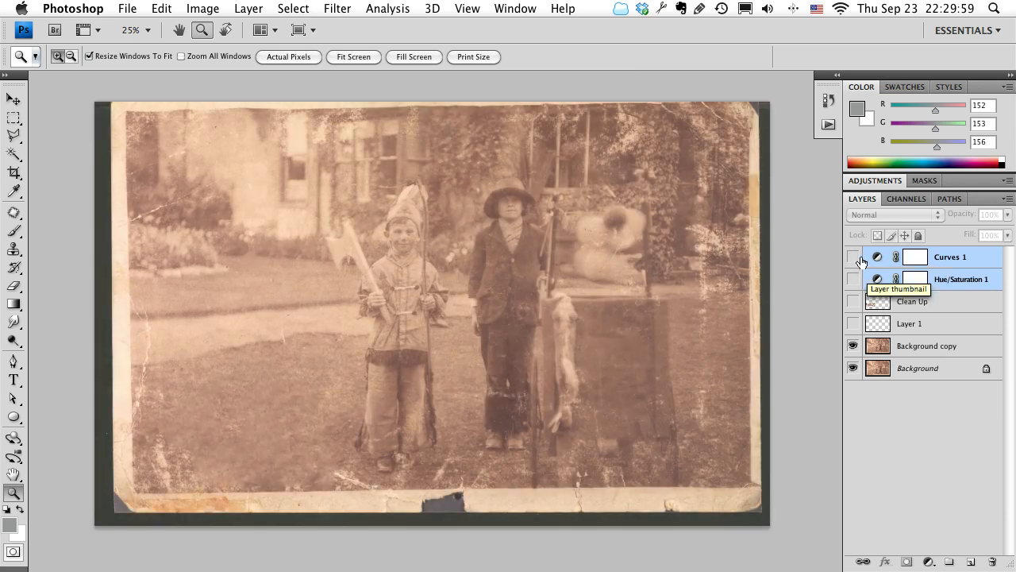
{"action": "left_click", "coordinate": [853, 259]}
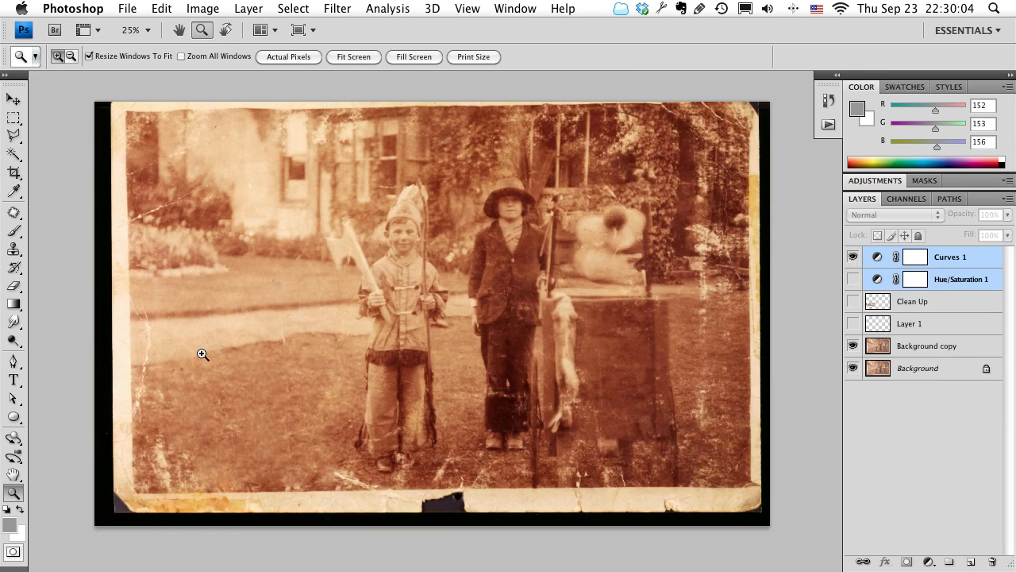
{"action": "left_click", "coordinate": [853, 279]}
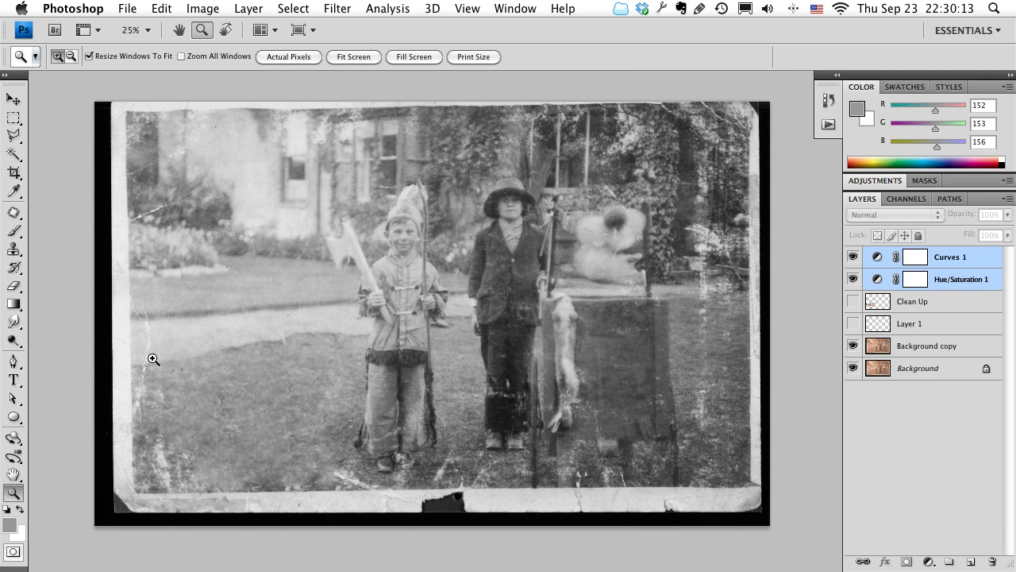
Add a new layer directly above Background copy and set its blend mode to Darken.
{"action": "left_click", "coordinate": [919, 345]}
{"action": "key", "text": "z"}
{"action": "left_click", "coordinate": [326, 378]}
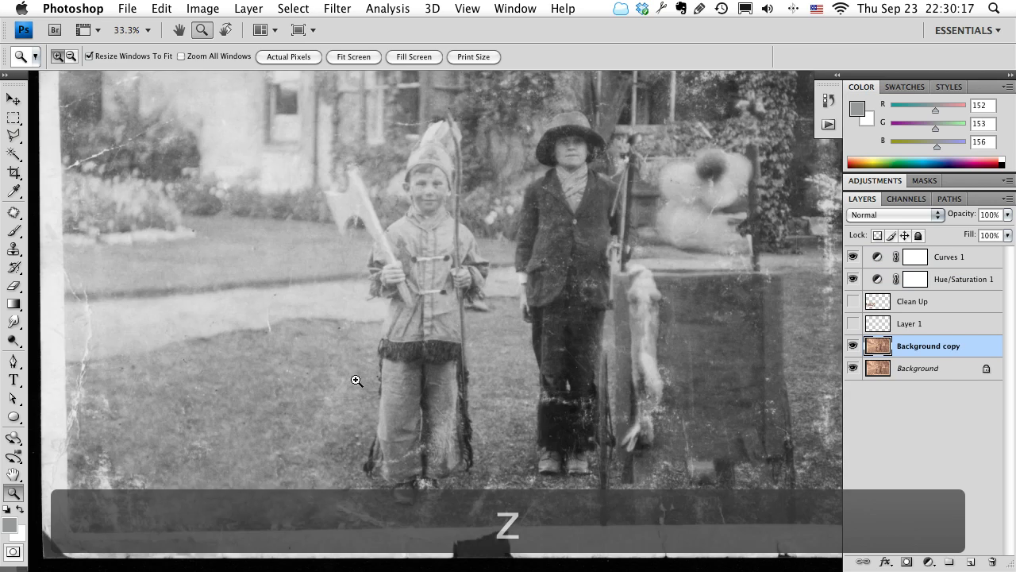
{"action": "left_click", "coordinate": [447, 398]}
{"action": "left_click", "coordinate": [661, 298]}
{"action": "left_click_drag", "start_coordinate": [650, 323], "coordinate": [546, 346]}
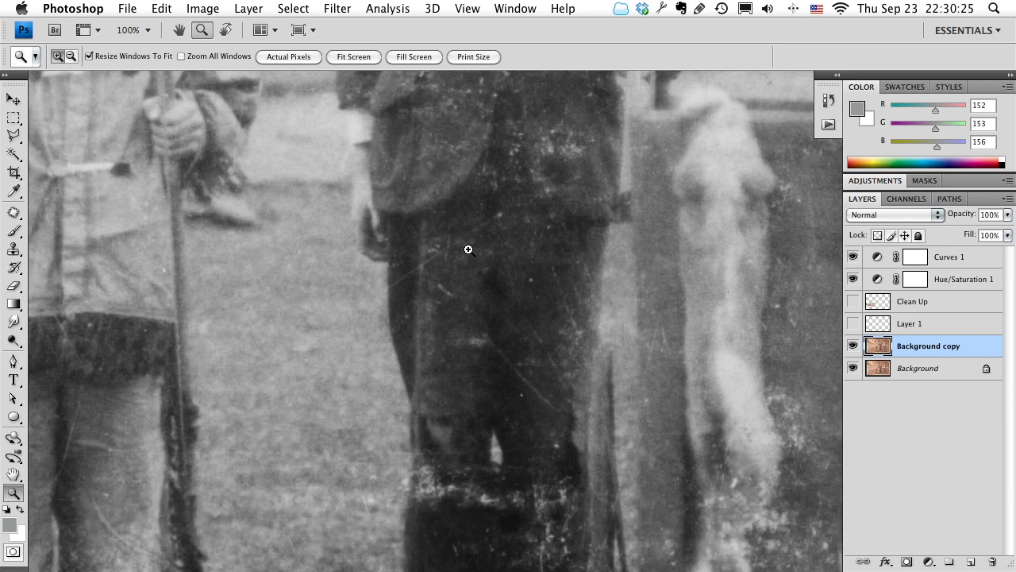
{"action": "left_click", "coordinate": [972, 563]}
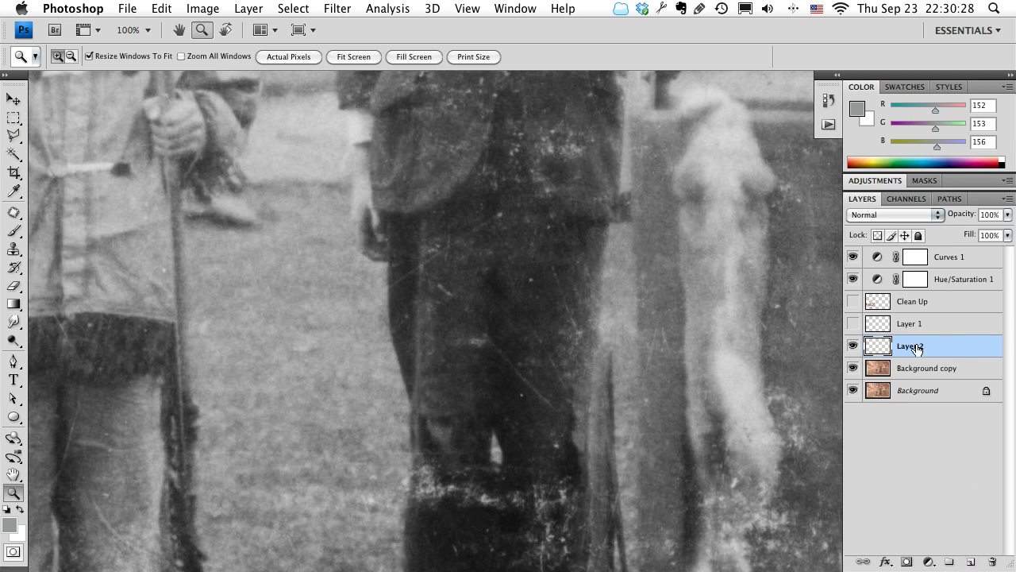
{"action": "left_click", "coordinate": [876, 215]}
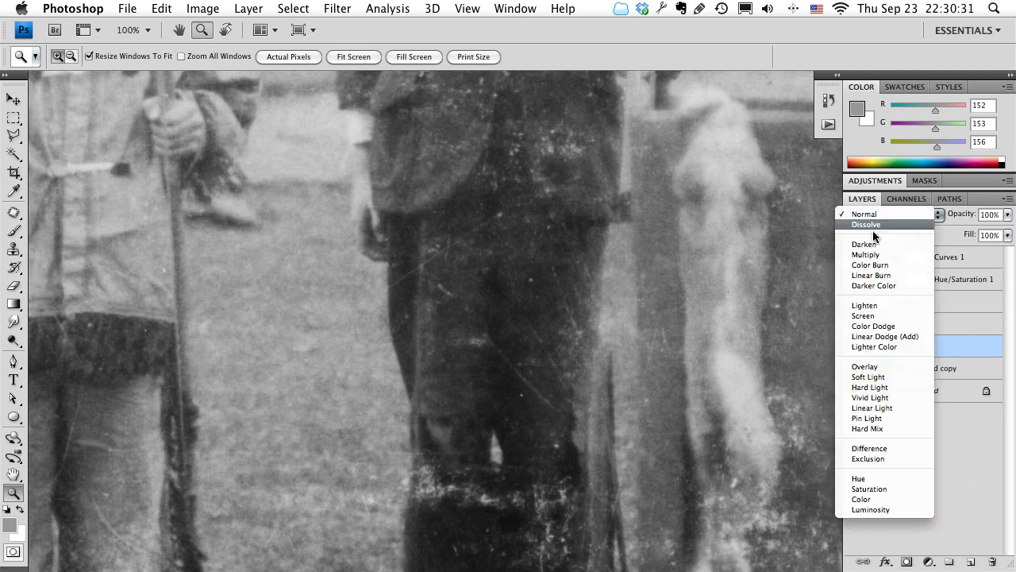
{"action": "left_click", "coordinate": [873, 251]}
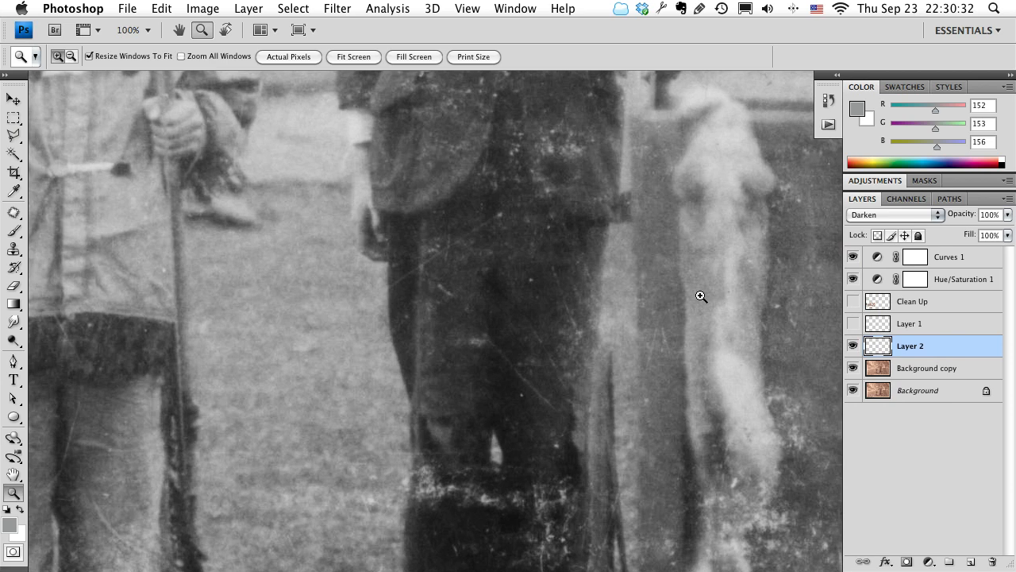
Set the Brush tool size to 50 and sample the dark grey of the taller child's trousers as the foreground color.
{"action": "key", "text": "b"}
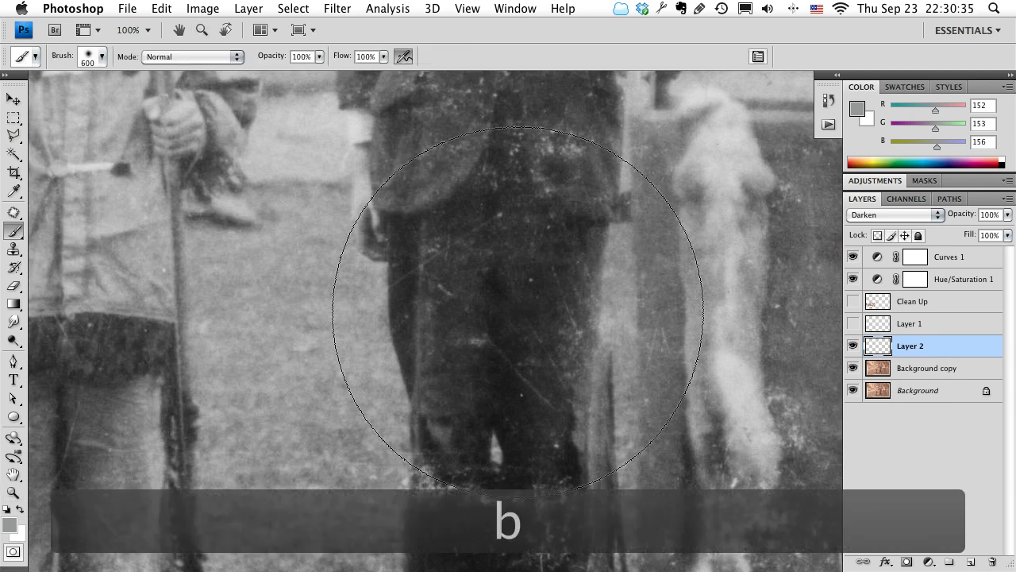
{"action": "key", "text": "bracketleft"}
{"action": "key", "text": "bracketleft"}
{"action": "key", "text": "bracketleft"}
{"action": "key", "text": "bracketleft"}
{"action": "key", "text": "bracketleft"}
{"action": "key", "text": "bracketleft"}
{"action": "key", "text": "bracketleft"}
{"action": "key", "text": "bracketleft"}
{"action": "key", "text": "bracketleft"}
{"action": "key", "text": "bracketleft"}
{"action": "key", "text": "bracketleft"}
{"action": "key", "text": "bracketleft"}
{"action": "key", "text": "bracketleft"}
{"action": "key", "text": "bracketleft"}
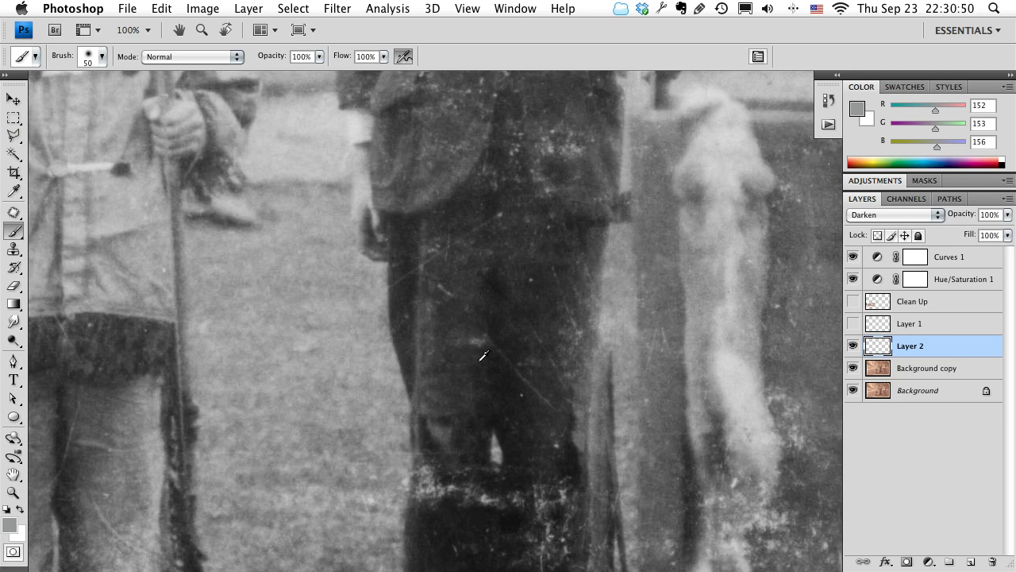
{"action": "left_click", "coordinate": [483, 362], "text": "alt"}
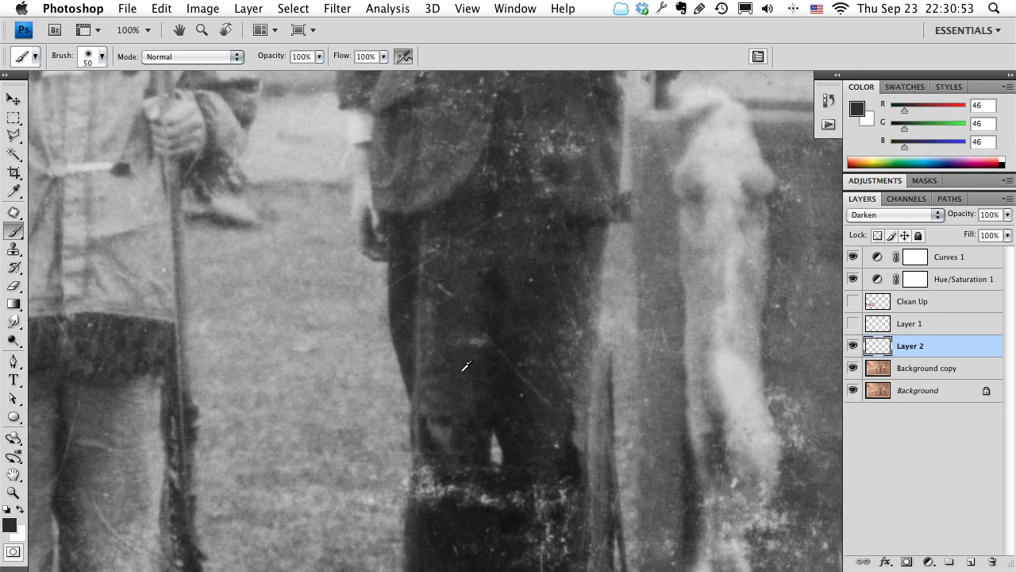
Try a brush dab over the light spot on the dark trousers on Layer 2, and undo it.
{"action": "key", "text": "z"}
{"action": "left_click_drag", "start_coordinate": [475, 346], "coordinate": [503, 358]}
{"action": "key", "text": "b"}
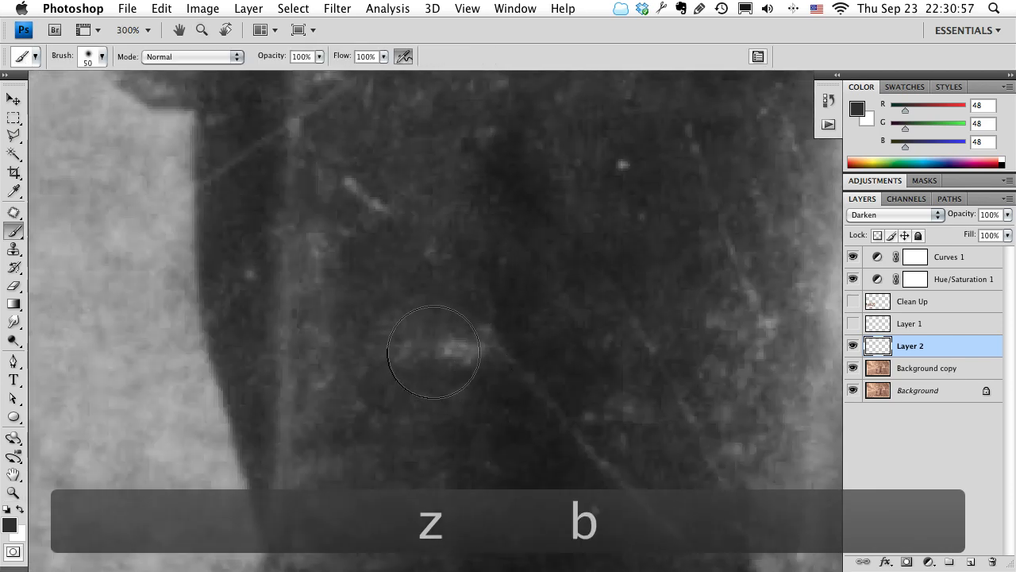
{"action": "left_click", "coordinate": [445, 358]}
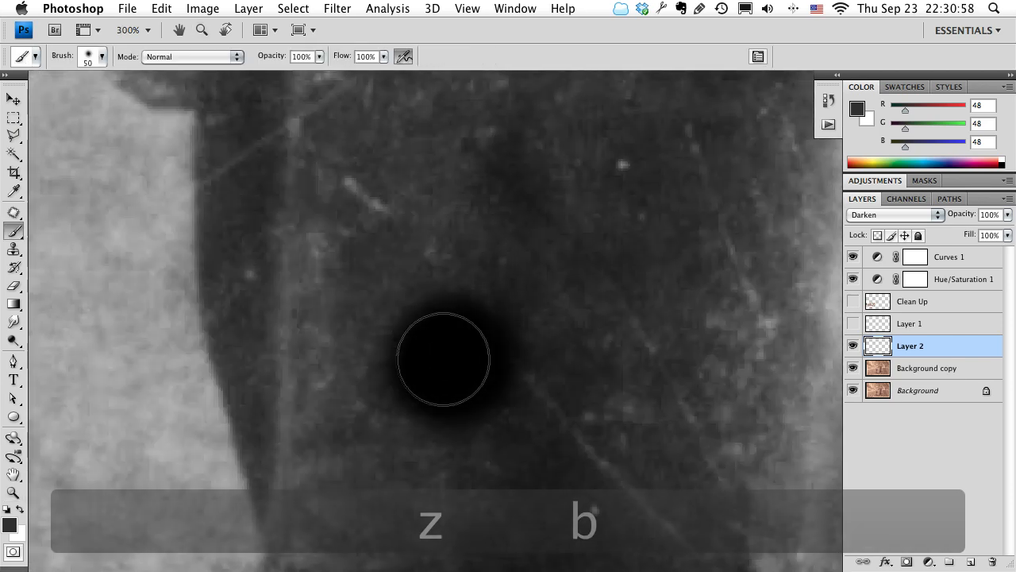
{"action": "key", "text": "super+z"}
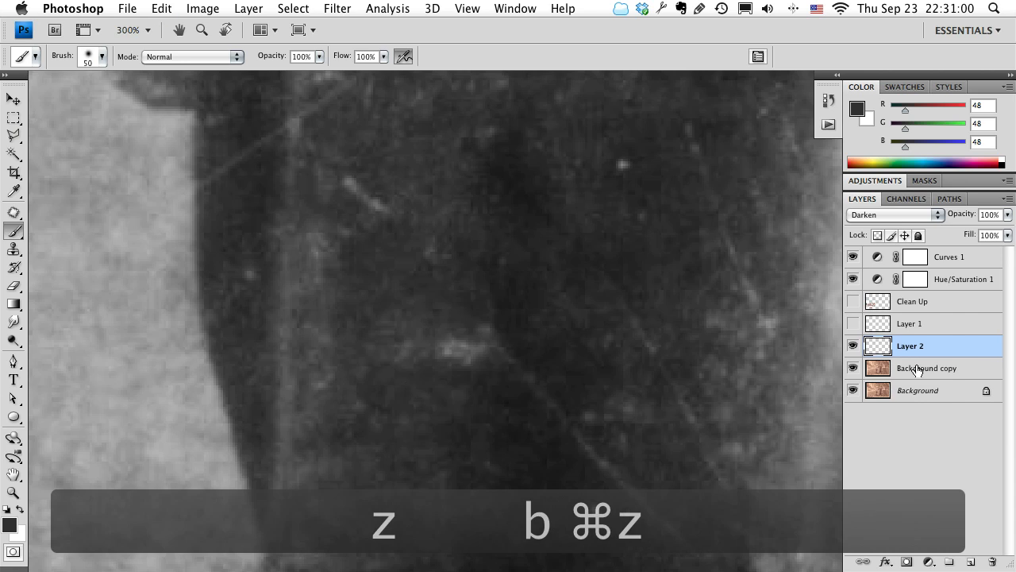
Hide the Curves 1 and Hue/Saturation 1 adjustment layers.
{"action": "key", "text": "space"}
{"action": "left_click_drag", "start_coordinate": [617, 401], "coordinate": [616, 366]}
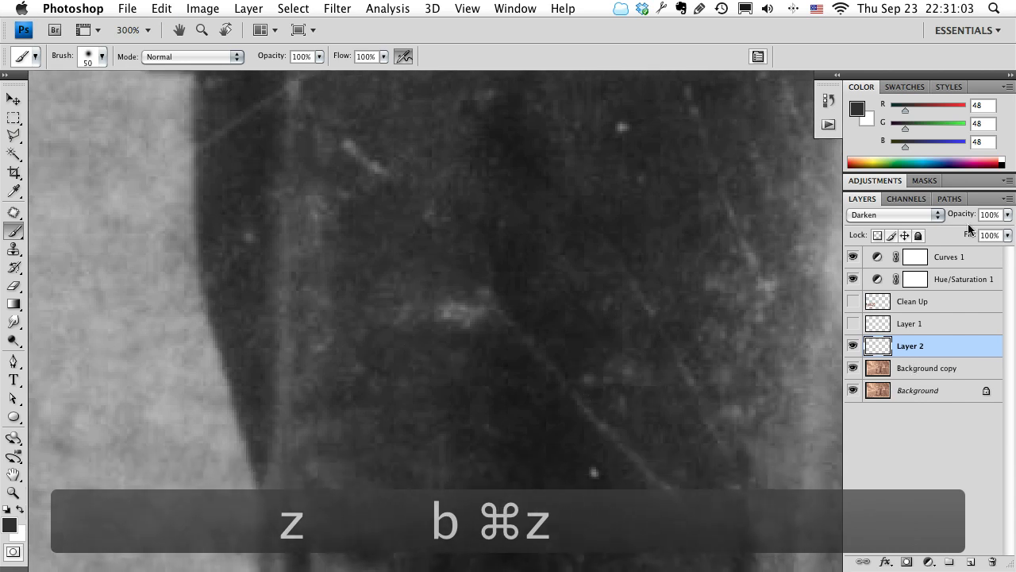
{"action": "left_click_drag", "start_coordinate": [854, 279], "coordinate": [854, 262]}
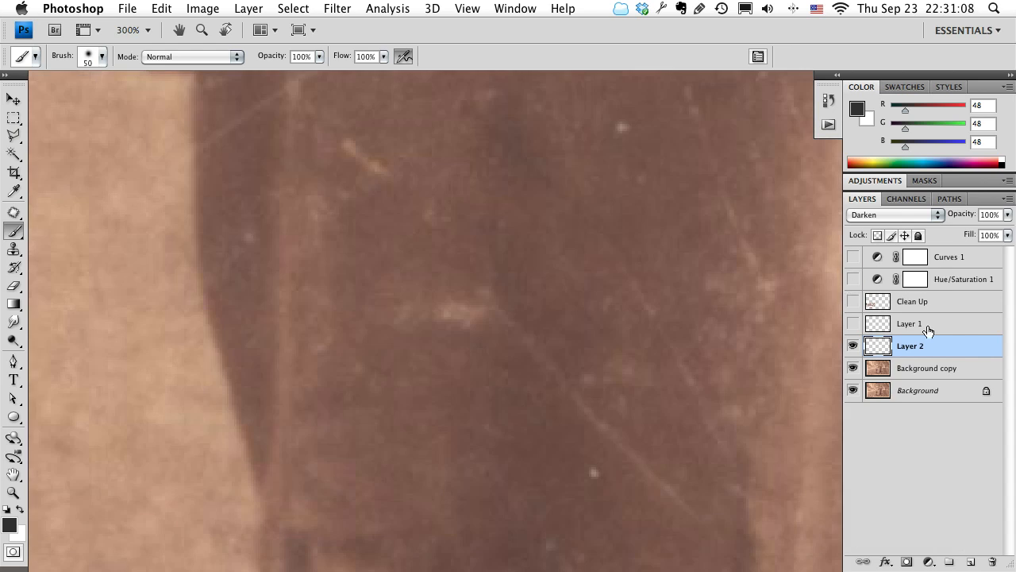
Sample the brown beside the large light spot on the trousers and paint over the spot on Layer 2 with the size 50 brush.
{"action": "left_click_drag", "start_coordinate": [661, 414], "coordinate": [590, 345]}
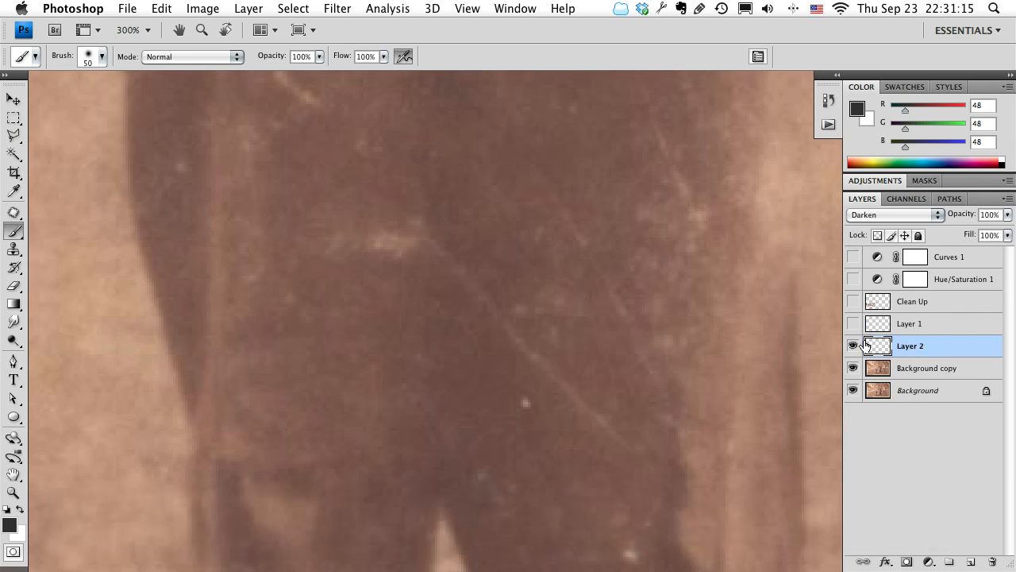
{"action": "left_click", "coordinate": [391, 284], "text": "alt"}
{"action": "left_click", "coordinate": [379, 288], "text": "alt"}
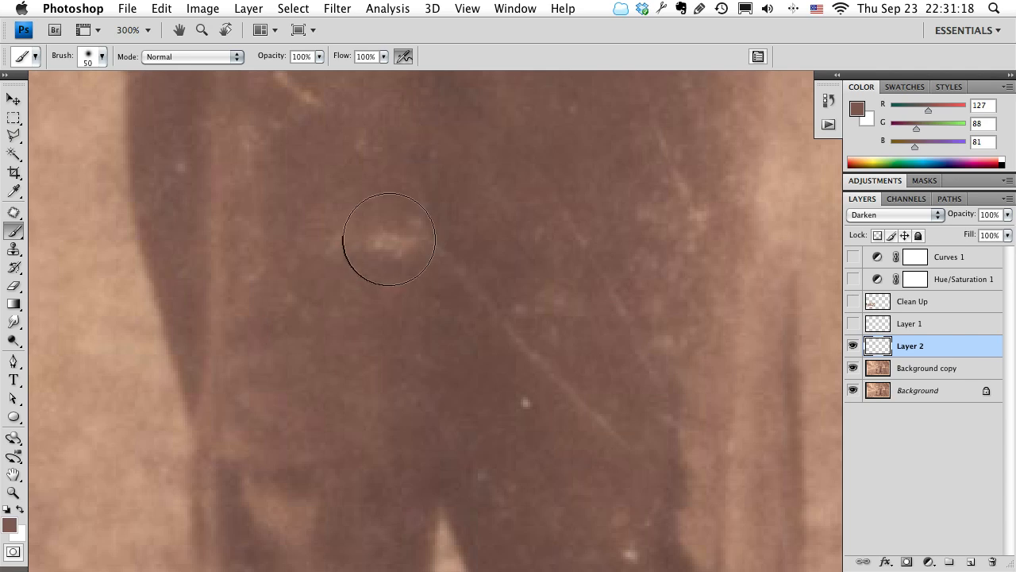
{"action": "left_click_drag", "start_coordinate": [390, 240], "coordinate": [380, 245]}
{"action": "left_click_drag", "start_coordinate": [333, 313], "coordinate": [334, 357]}
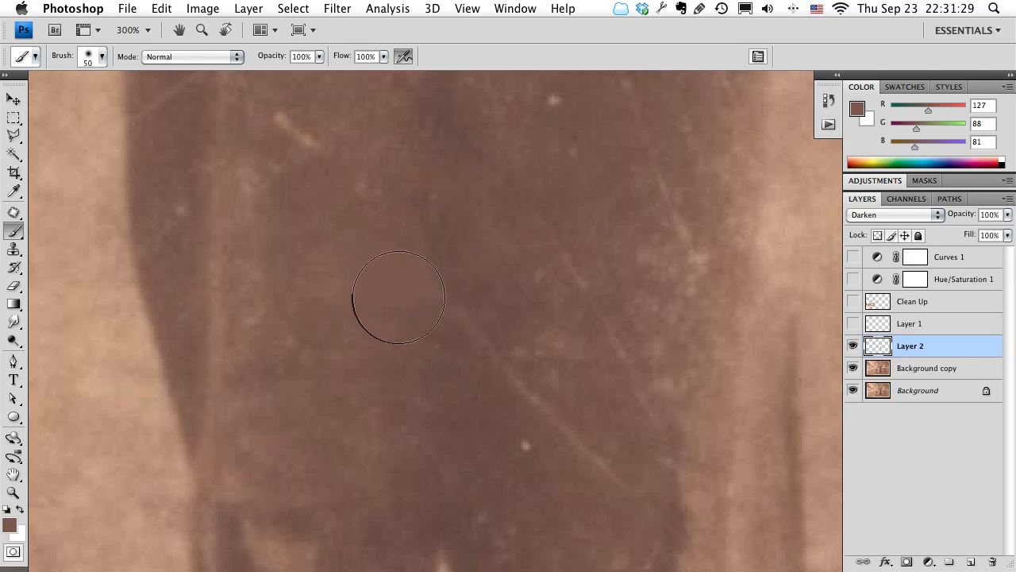
Sample the darker brown beside the white speck above the leg gap and cover the speck on Layer 2.
{"action": "left_click_drag", "start_coordinate": [460, 427], "coordinate": [413, 285]}
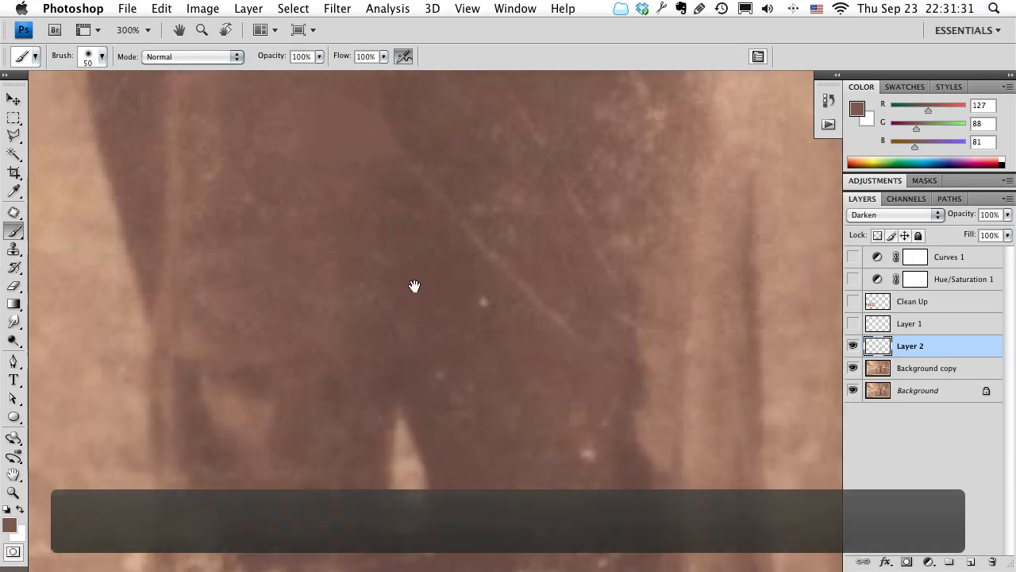
{"action": "left_click", "coordinate": [474, 329], "text": "alt"}
{"action": "left_click", "coordinate": [481, 305]}
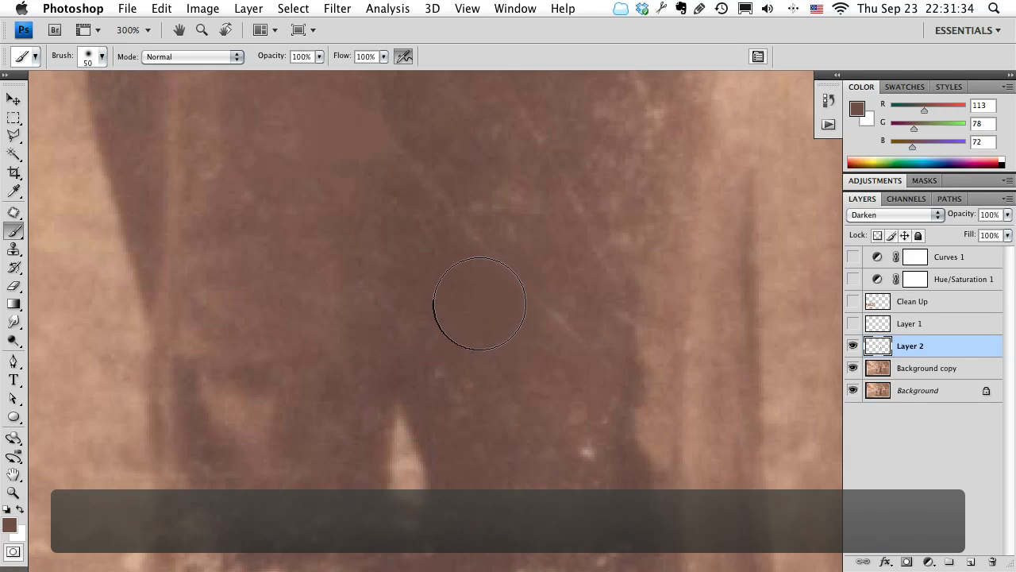
Reduce the brush size to 15 and cover the small light specks on the lower trousers with browns sampled beside them.
{"action": "key", "text": "bracketleft"}
{"action": "key", "text": "bracketleft"}
{"action": "key", "text": "bracketleft"}
{"action": "key", "text": "bracketleft"}
{"action": "key", "text": "bracketleft"}
{"action": "key", "text": "bracketleft"}
{"action": "key", "text": "bracketleft"}
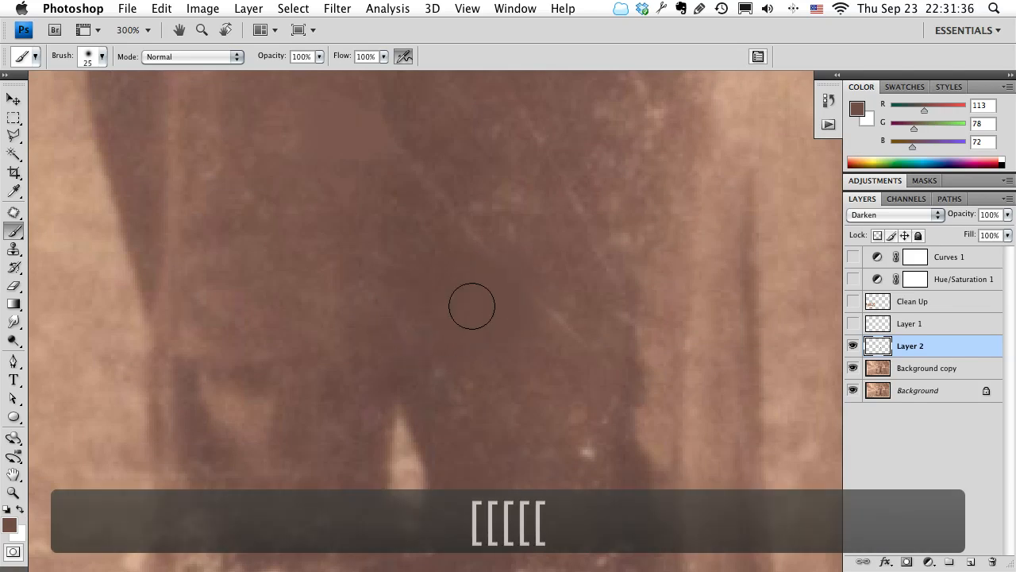
{"action": "left_click", "coordinate": [576, 430], "text": "alt"}
{"action": "left_click", "coordinate": [582, 453]}
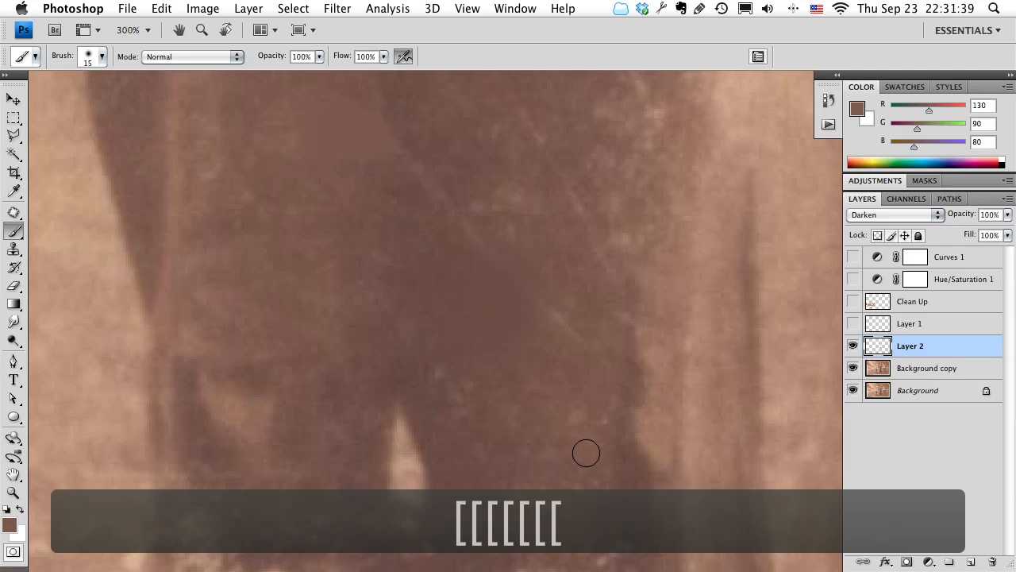
{"action": "left_click", "coordinate": [558, 393], "text": "alt"}
{"action": "left_click", "coordinate": [563, 410]}
{"action": "key", "text": "space"}
{"action": "left_click_drag", "start_coordinate": [256, 408], "coordinate": [396, 188]}
{"action": "left_click_drag", "start_coordinate": [385, 309], "coordinate": [365, 352]}
{"action": "left_click", "coordinate": [454, 329], "text": "alt"}
{"action": "left_click", "coordinate": [342, 355]}
{"action": "key", "text": "space"}
{"action": "left_click_drag", "start_coordinate": [552, 280], "coordinate": [531, 426]}
Try painting over the light spot on the grass near the photo's right edge with a sampled brown, and undo it.
{"action": "key", "text": "z"}
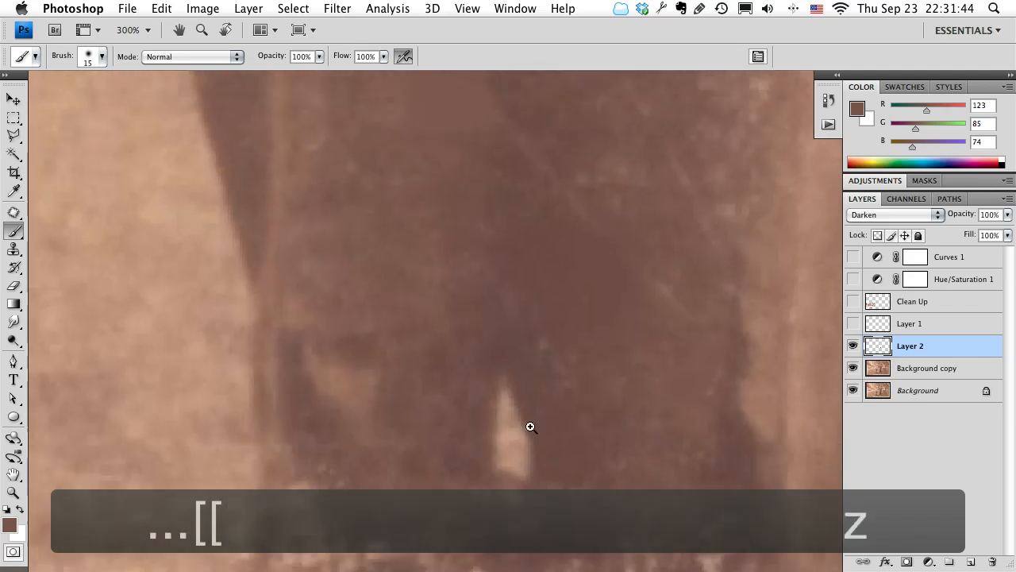
{"action": "left_click", "coordinate": [453, 372], "text": "alt"}
{"action": "left_click", "coordinate": [453, 371], "text": "alt"}
{"action": "left_click", "coordinate": [452, 372], "text": "alt"}
{"action": "left_click", "coordinate": [481, 366], "text": "alt"}
{"action": "key", "text": "space"}
{"action": "left_click_drag", "start_coordinate": [517, 354], "coordinate": [419, 457]}
{"action": "key", "text": "z"}
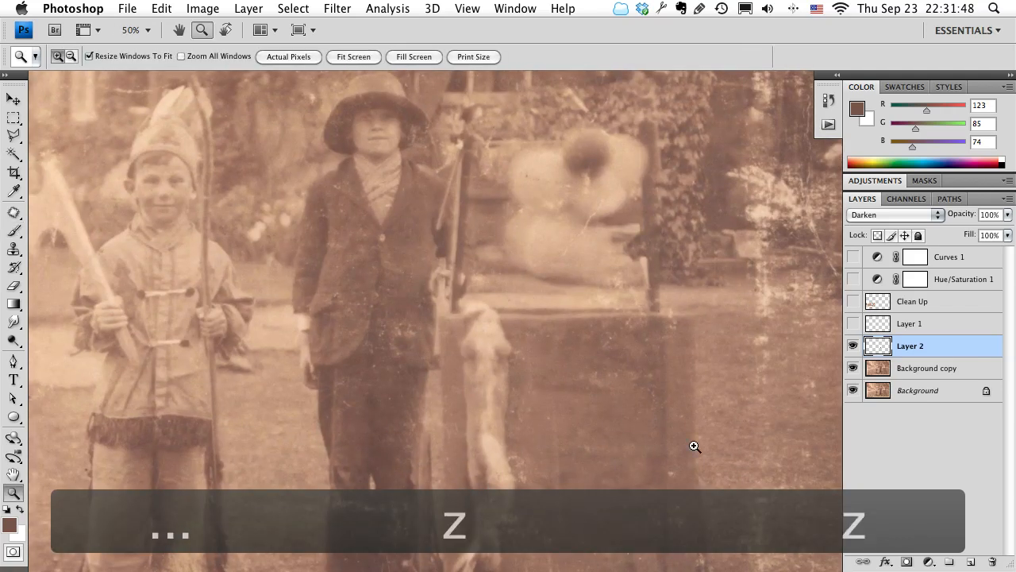
{"action": "left_click", "coordinate": [765, 355]}
{"action": "key", "text": "space"}
{"action": "left_click_drag", "start_coordinate": [768, 352], "coordinate": [549, 320]}
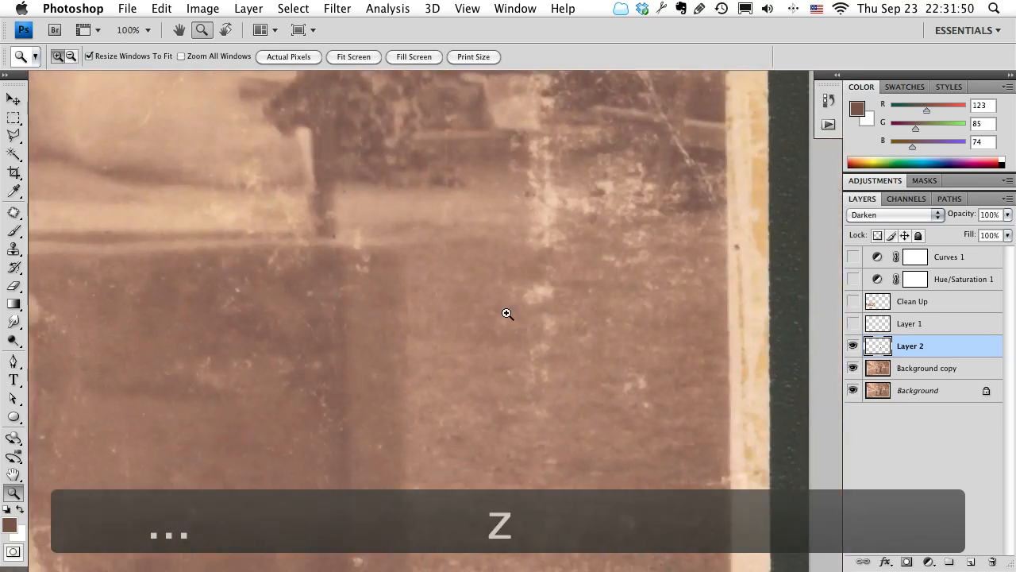
{"action": "key", "text": "b"}
{"action": "left_click", "coordinate": [498, 289], "text": "alt"}
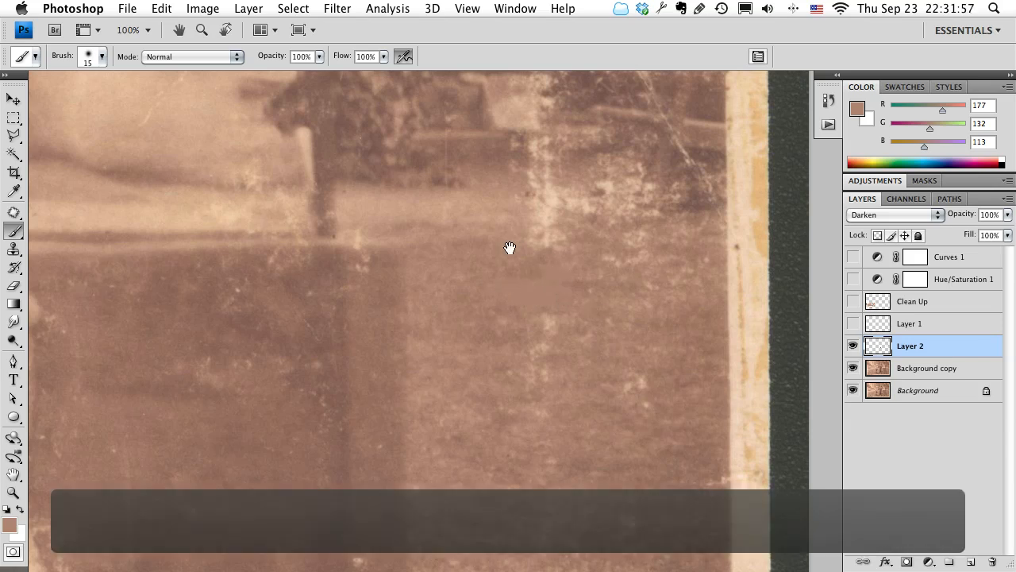
{"action": "key", "text": "space"}
{"action": "left_click_drag", "start_coordinate": [513, 243], "coordinate": [662, 275]}
{"action": "key", "text": "super+z"}
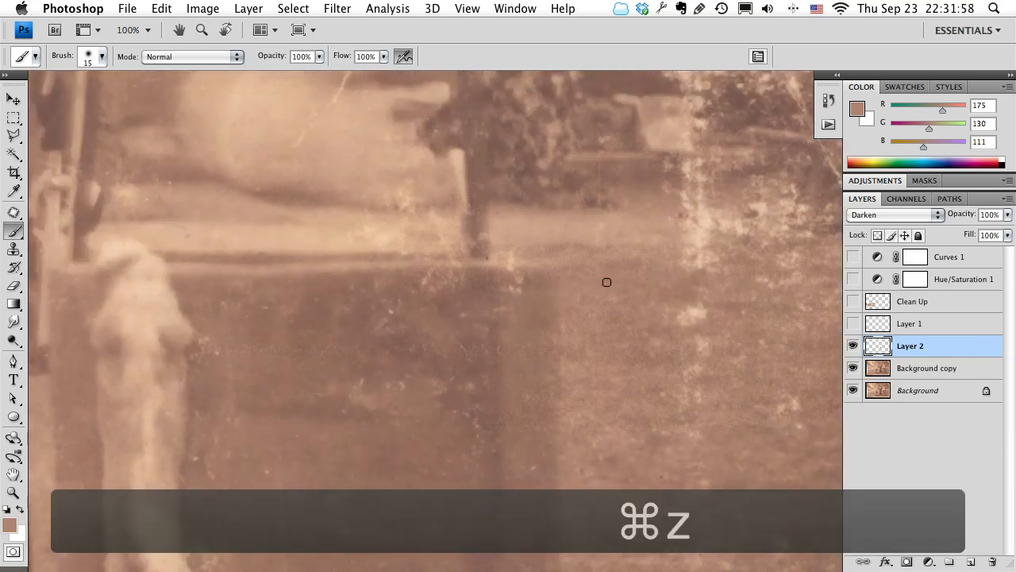
Hide Layer 2 and turn the Hue/Saturation 1 and Curves 1 adjustment layers back on.
{"action": "key", "text": "z"}
{"action": "left_click", "coordinate": [594, 297], "text": "alt"}
{"action": "left_click", "coordinate": [853, 346]}
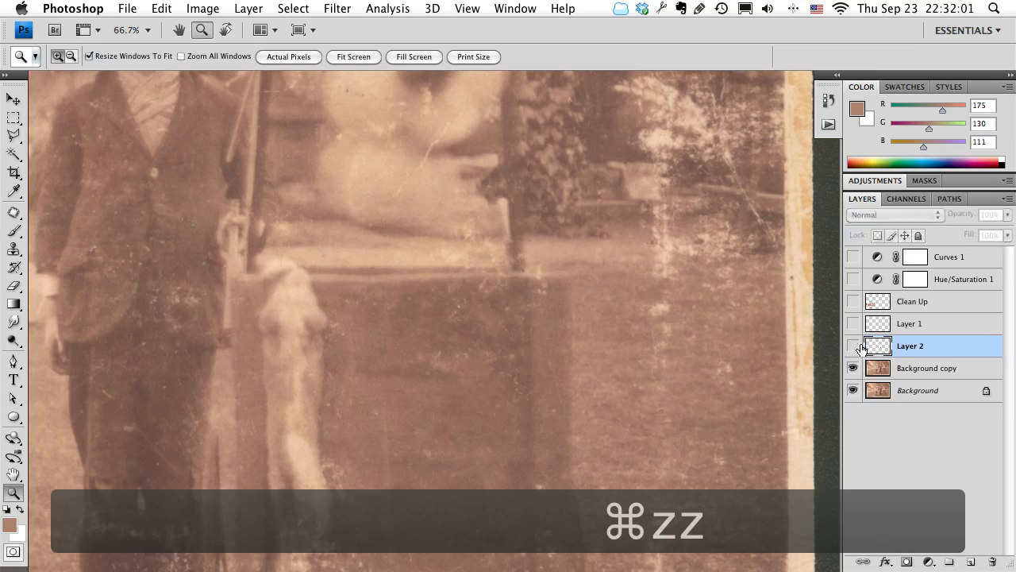
{"action": "key", "text": "space"}
{"action": "left_click_drag", "start_coordinate": [443, 363], "coordinate": [610, 325]}
{"action": "key", "text": "z"}
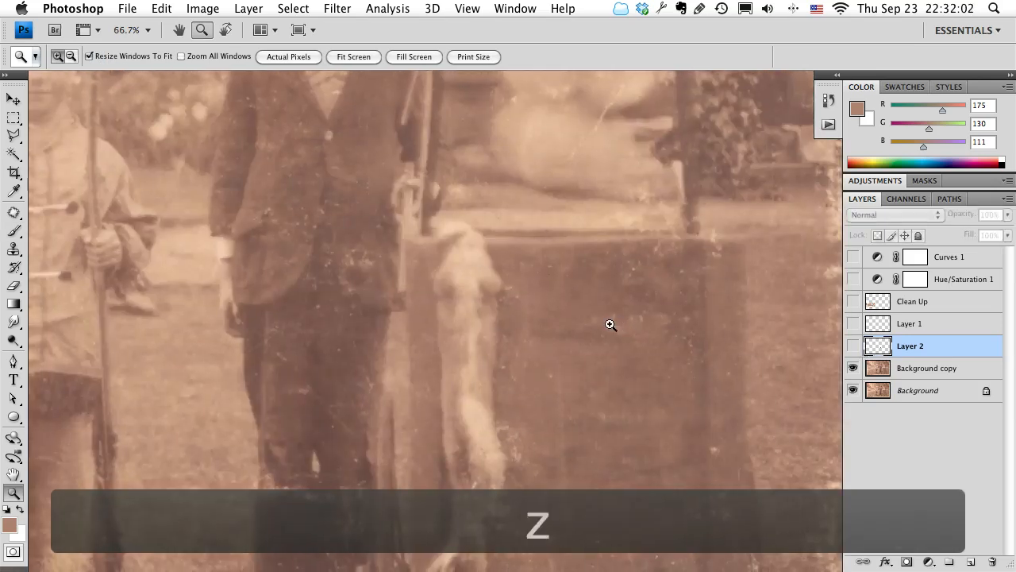
{"action": "left_click", "coordinate": [610, 325], "text": "alt"}
{"action": "left_click", "coordinate": [592, 325], "text": "alt"}
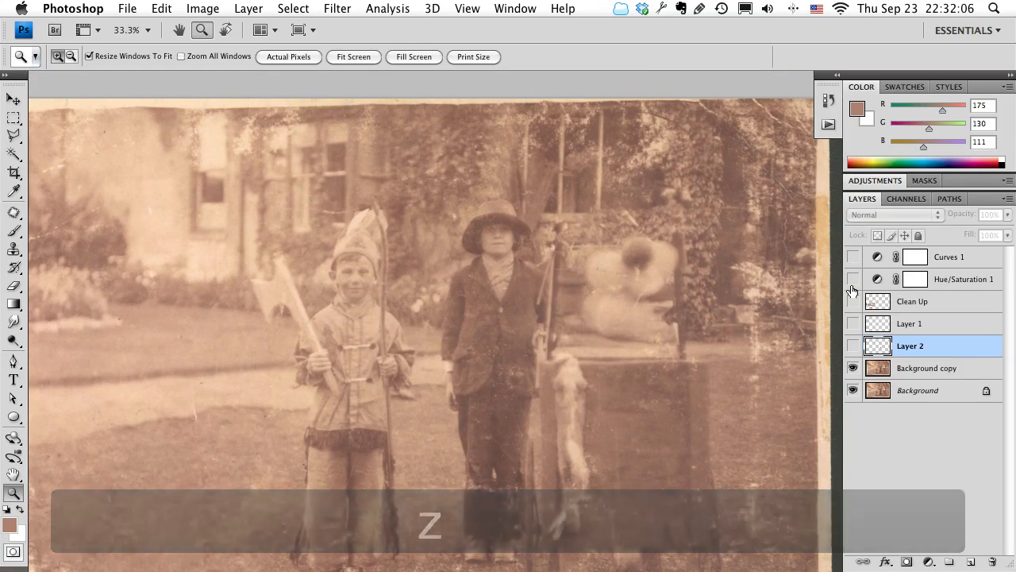
{"action": "left_click", "coordinate": [852, 279]}
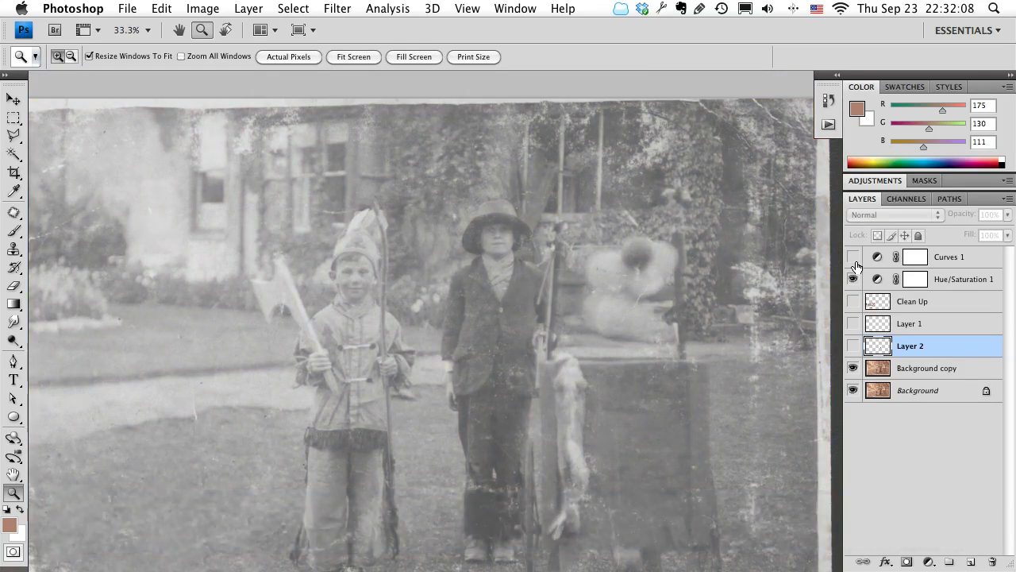
{"action": "left_click", "coordinate": [853, 258]}
Convert the Background copy layer to a Smart Object.
{"action": "left_click_drag", "start_coordinate": [640, 397], "coordinate": [636, 302]}
{"action": "key", "text": "z"}
{"action": "left_click", "coordinate": [413, 259]}
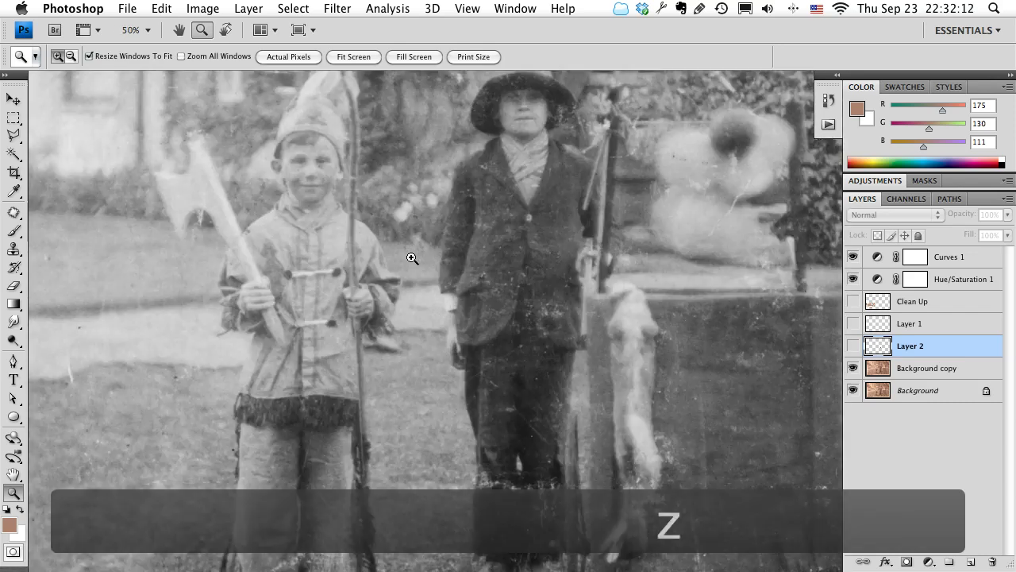
{"action": "left_click", "coordinate": [413, 259]}
{"action": "left_click_drag", "start_coordinate": [457, 211], "coordinate": [622, 424]}
{"action": "left_click_drag", "start_coordinate": [586, 340], "coordinate": [411, 370]}
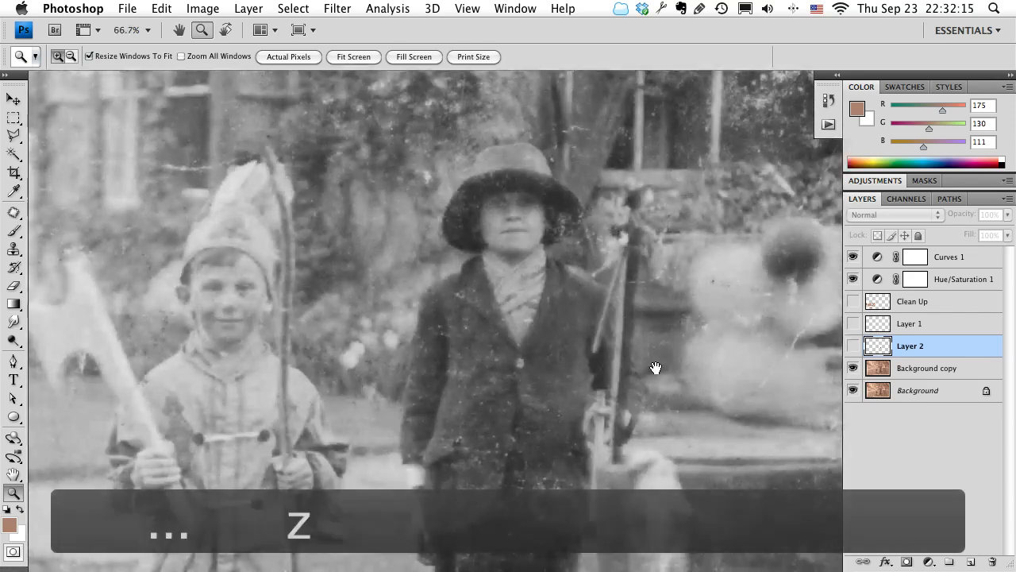
{"action": "left_click_drag", "start_coordinate": [647, 369], "coordinate": [608, 336]}
{"action": "left_click", "coordinate": [912, 369]}
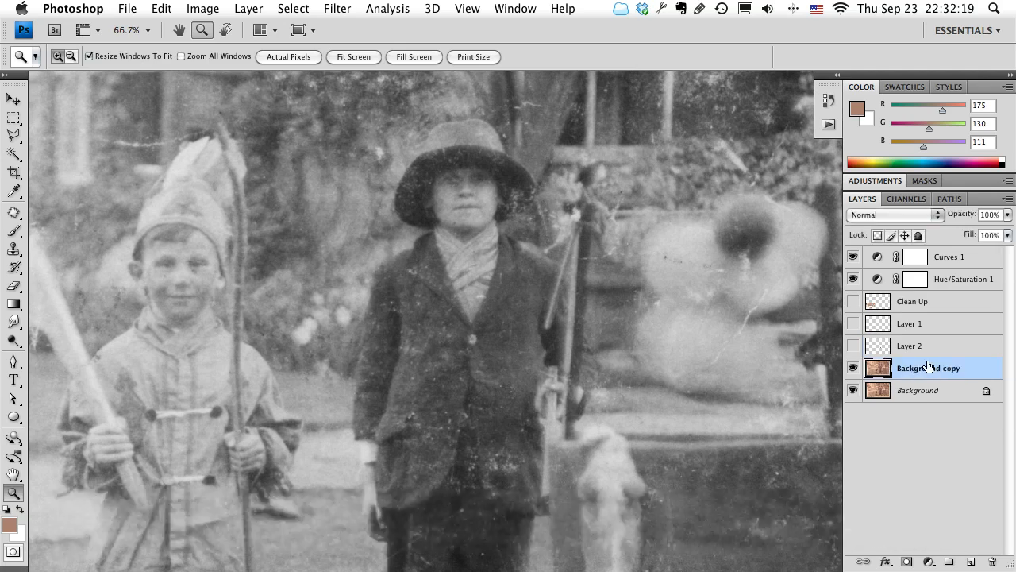
{"action": "right_click", "coordinate": [929, 364]}
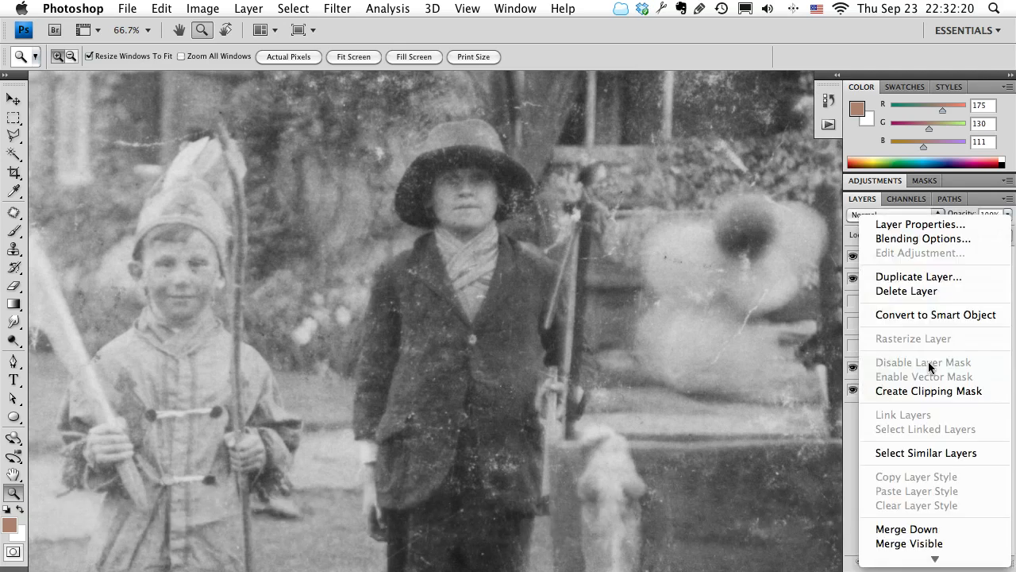
{"action": "left_click", "coordinate": [931, 316]}
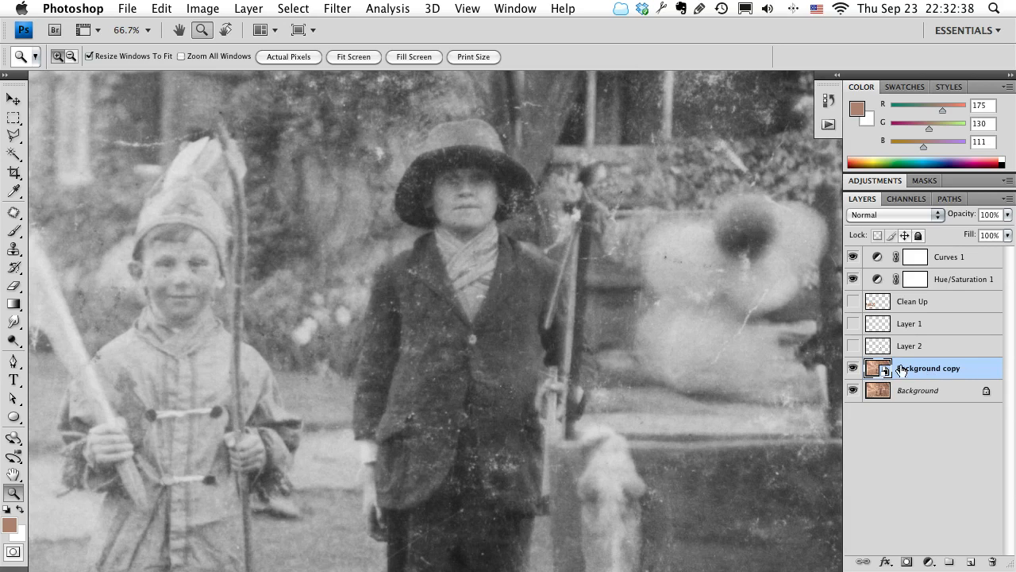
Apply the basic Sharpen filter to the Background copy smart object.
{"action": "left_click", "coordinate": [338, 8]}
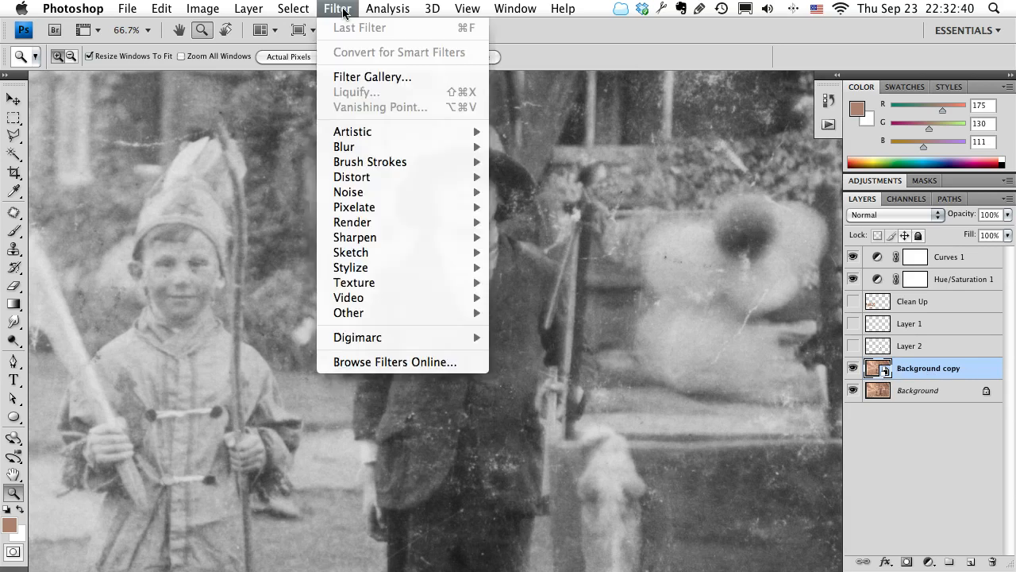
{"action": "mouse_move", "coordinate": [389, 238]}
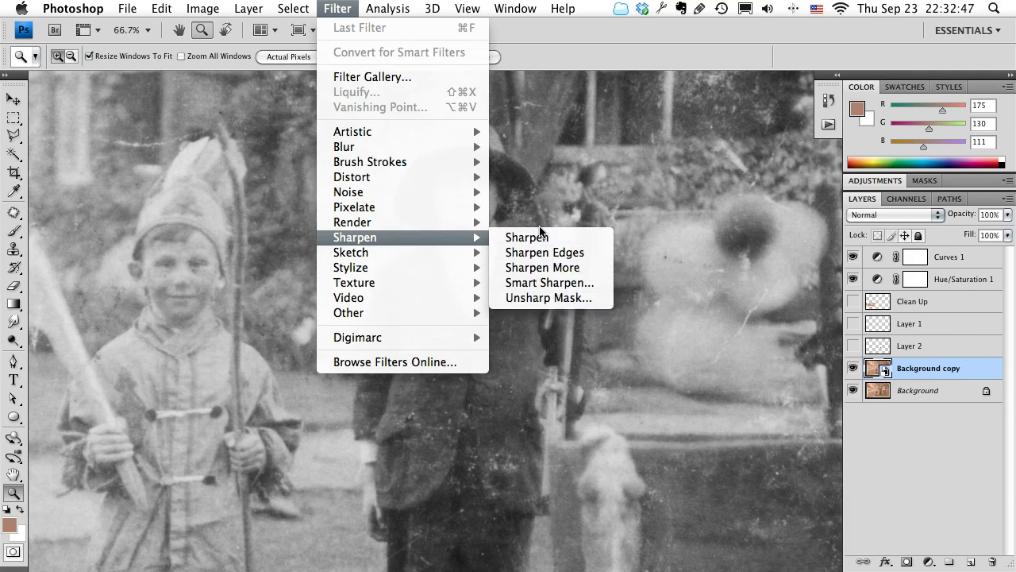
{"action": "left_click", "coordinate": [544, 238]}
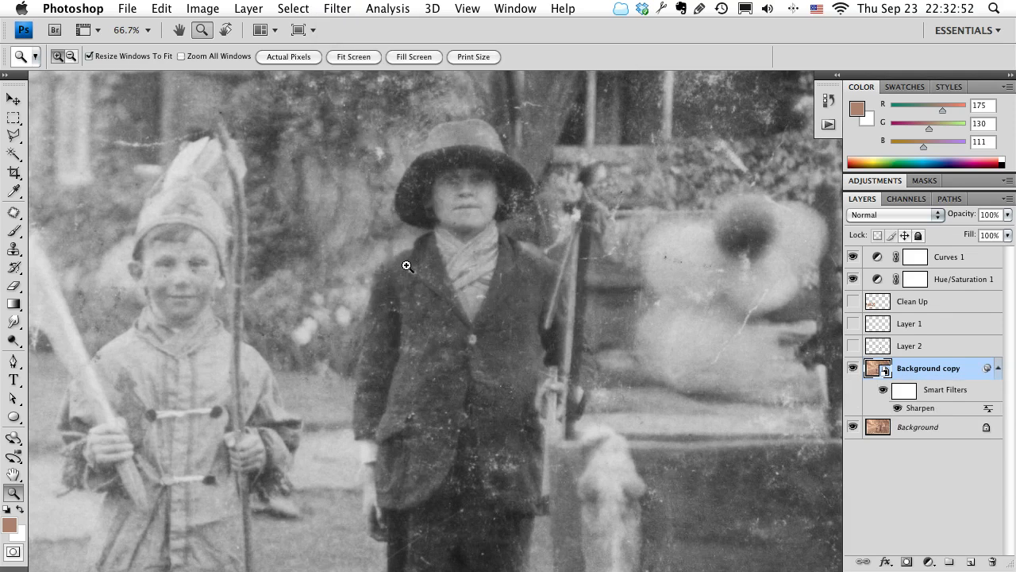
Apply the same Sharpen filter three more times to Background copy.
{"action": "left_click", "coordinate": [642, 247]}
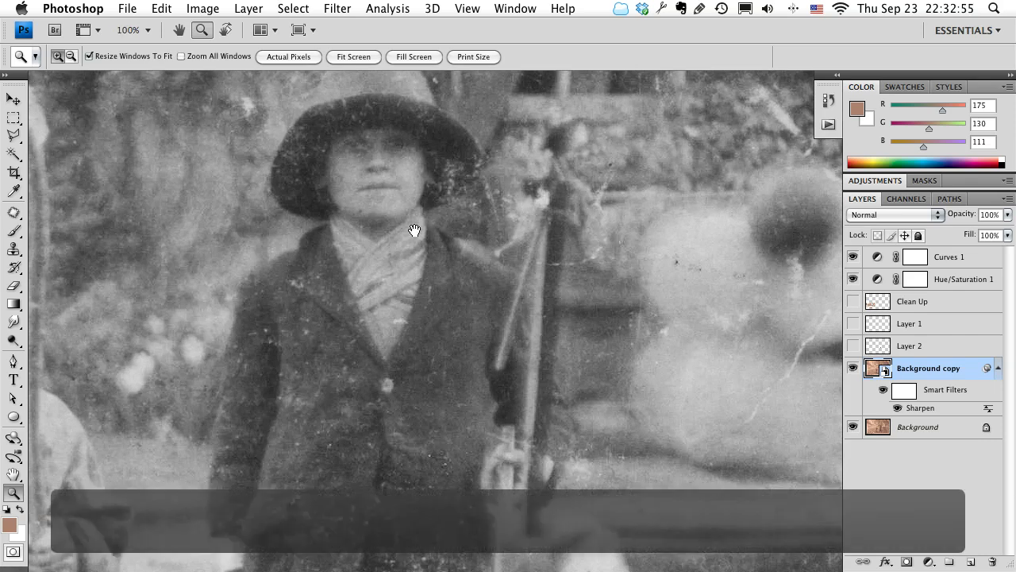
{"action": "left_click", "coordinate": [280, 7]}
{"action": "mouse_move", "coordinate": [328, 7]}
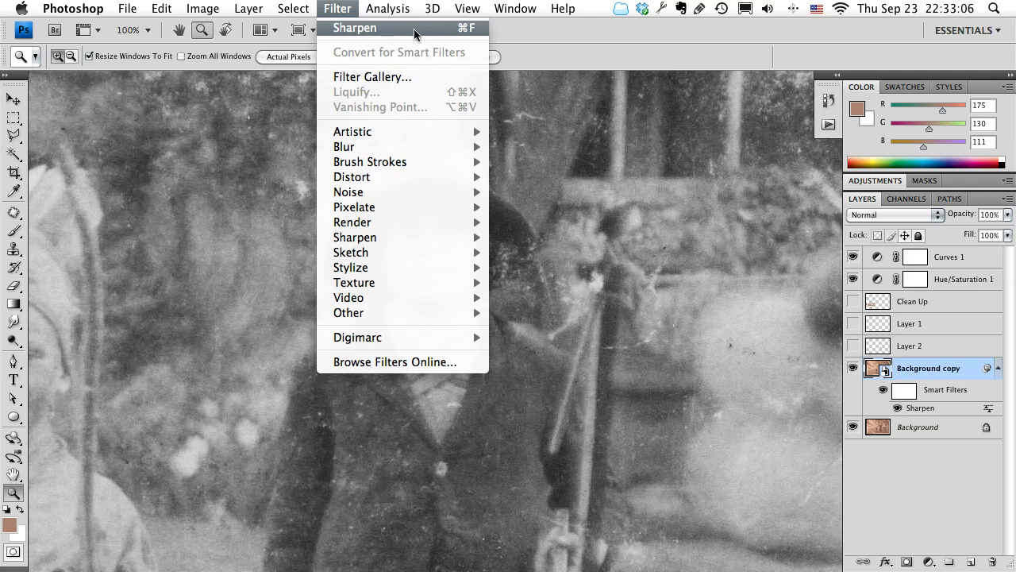
{"action": "left_click", "coordinate": [459, 29]}
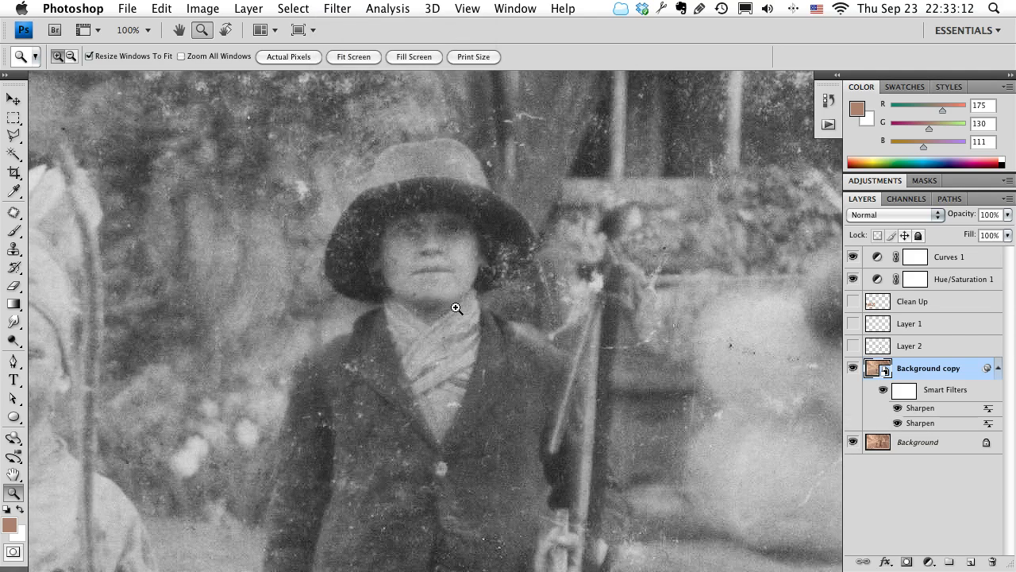
{"action": "key", "text": "super+f"}
{"action": "key", "text": "super+f"}
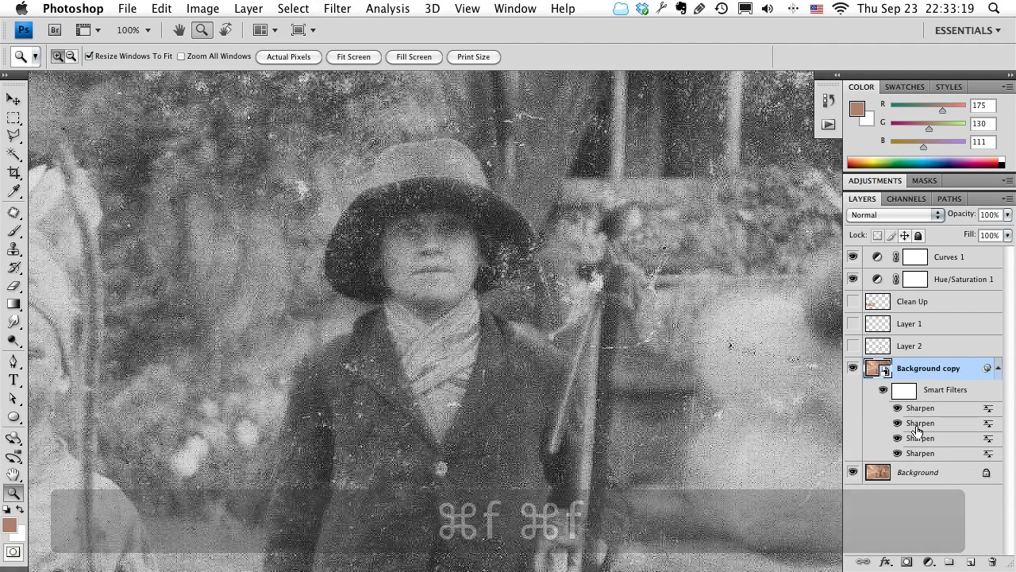
Turn off the four Sharpen smart filters on Background copy one by one, trying to edit the lowest one's settings.
{"action": "left_click", "coordinate": [896, 408]}
{"action": "left_click", "coordinate": [897, 422]}
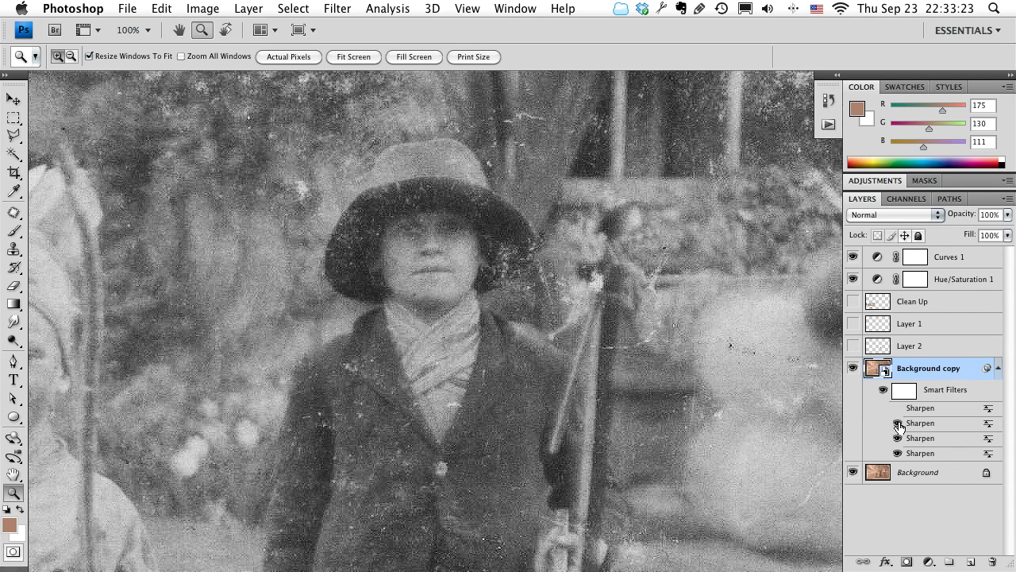
{"action": "left_click", "coordinate": [897, 437]}
{"action": "double_click", "coordinate": [972, 454]}
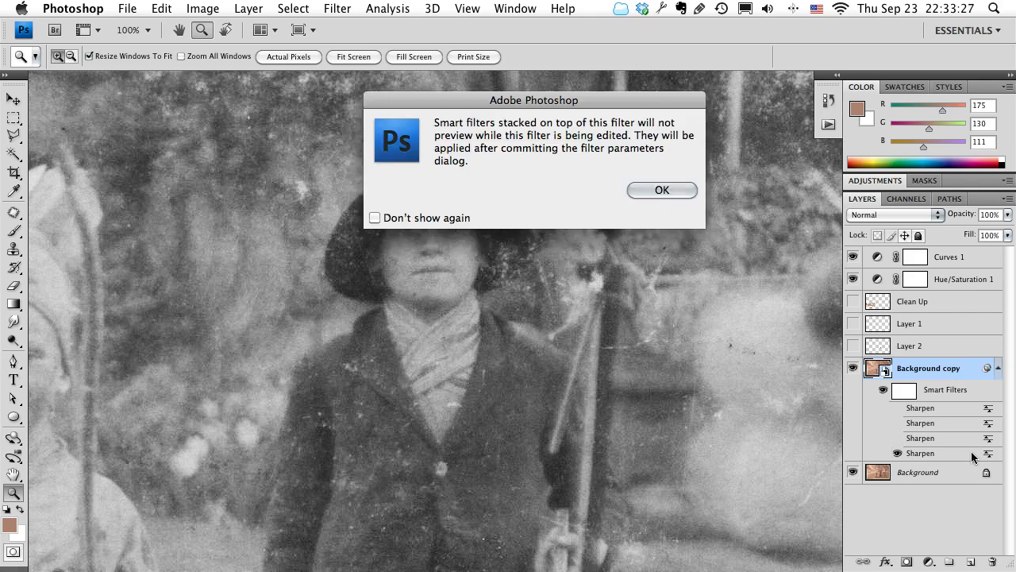
{"action": "left_click", "coordinate": [652, 190]}
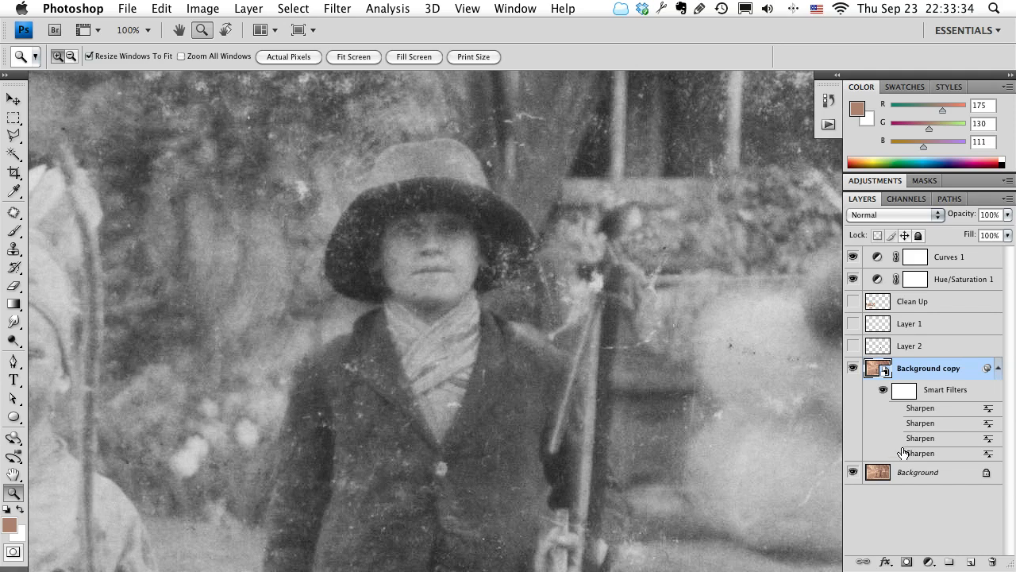
Delete all four Sharpen smart filters from the Background copy layer.
{"action": "right_click", "coordinate": [958, 458]}
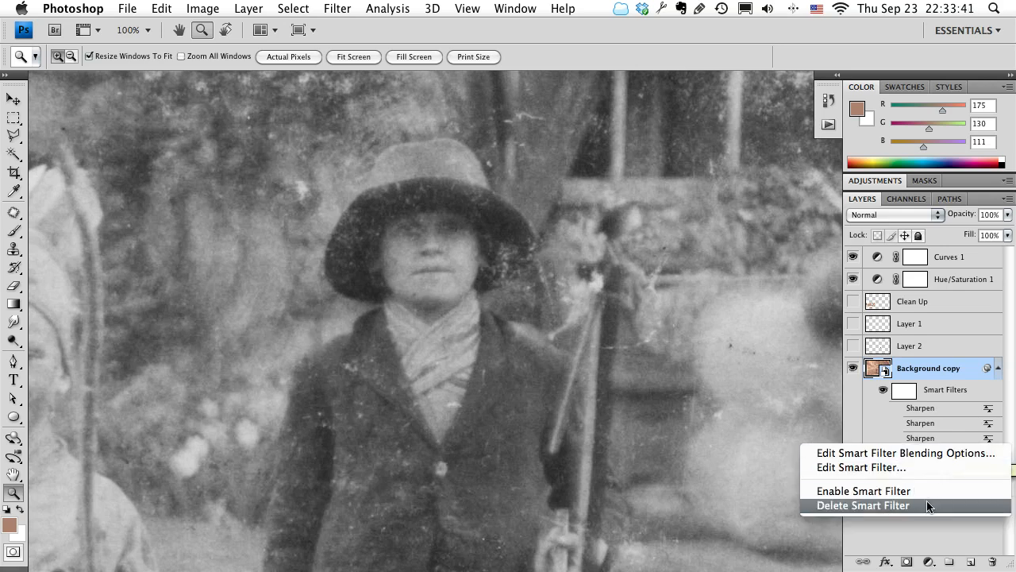
{"action": "left_click", "coordinate": [928, 506]}
{"action": "right_click", "coordinate": [929, 437]}
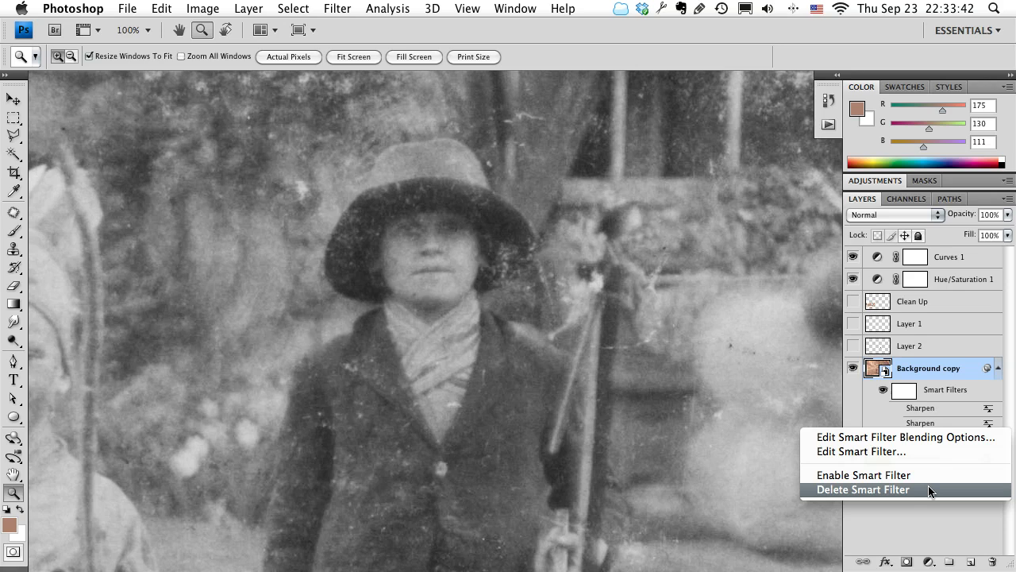
{"action": "left_click", "coordinate": [928, 488]}
{"action": "right_click", "coordinate": [927, 422]}
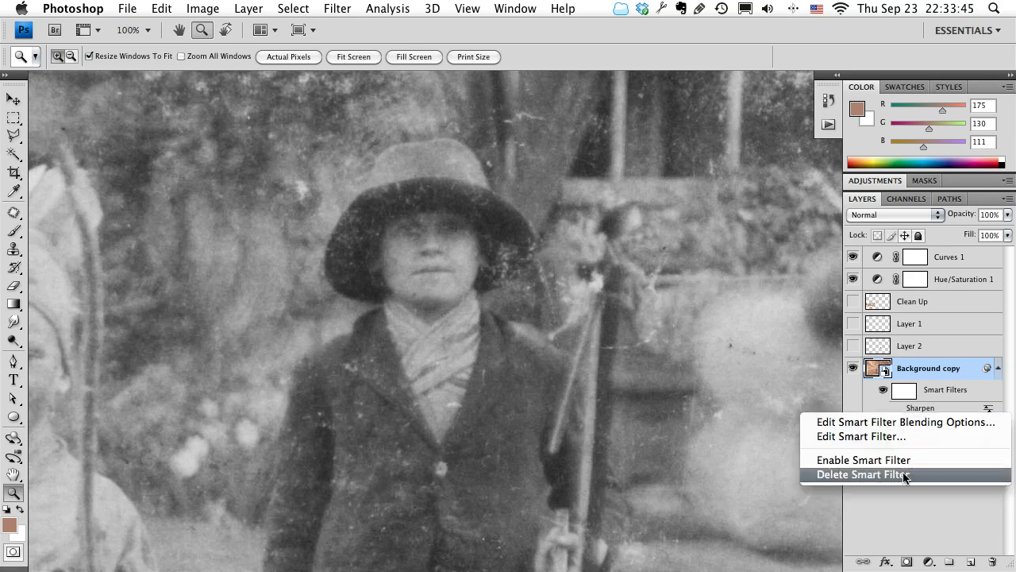
{"action": "left_click", "coordinate": [905, 475]}
{"action": "right_click", "coordinate": [924, 388]}
{"action": "left_click", "coordinate": [905, 363]}
{"action": "right_click", "coordinate": [922, 404]}
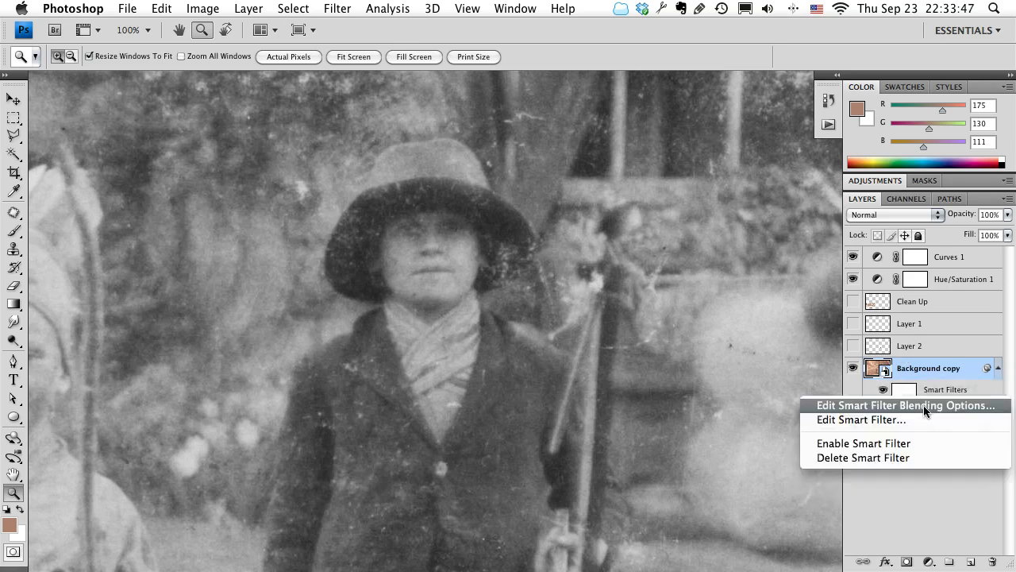
{"action": "left_click", "coordinate": [896, 459]}
Start an Unsharp Mask filter on Background copy with an amount of 142% and a radius of 3.5 pixels, previewing the child's face.
{"action": "left_click", "coordinate": [230, 8]}
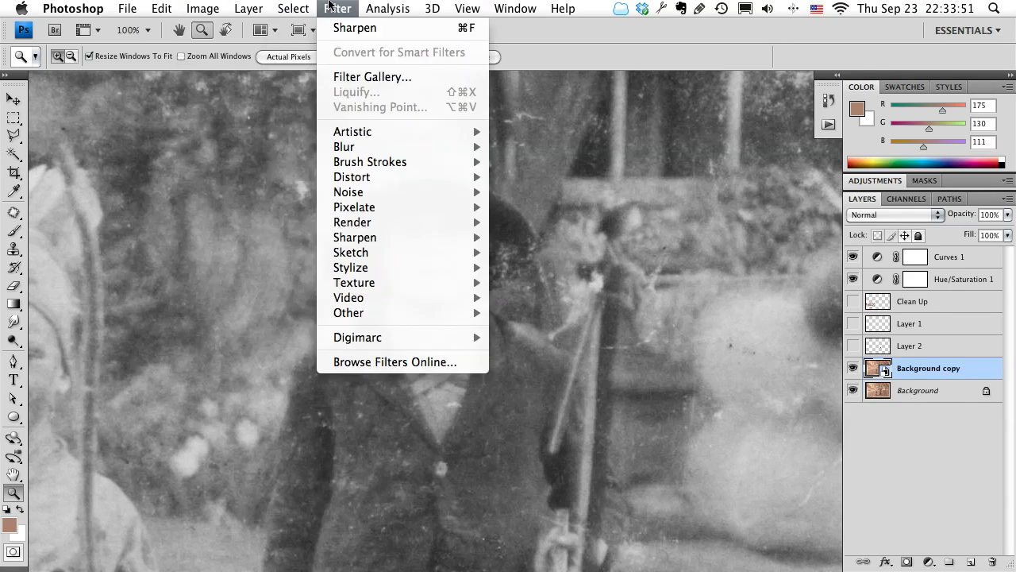
{"action": "mouse_move", "coordinate": [351, 255]}
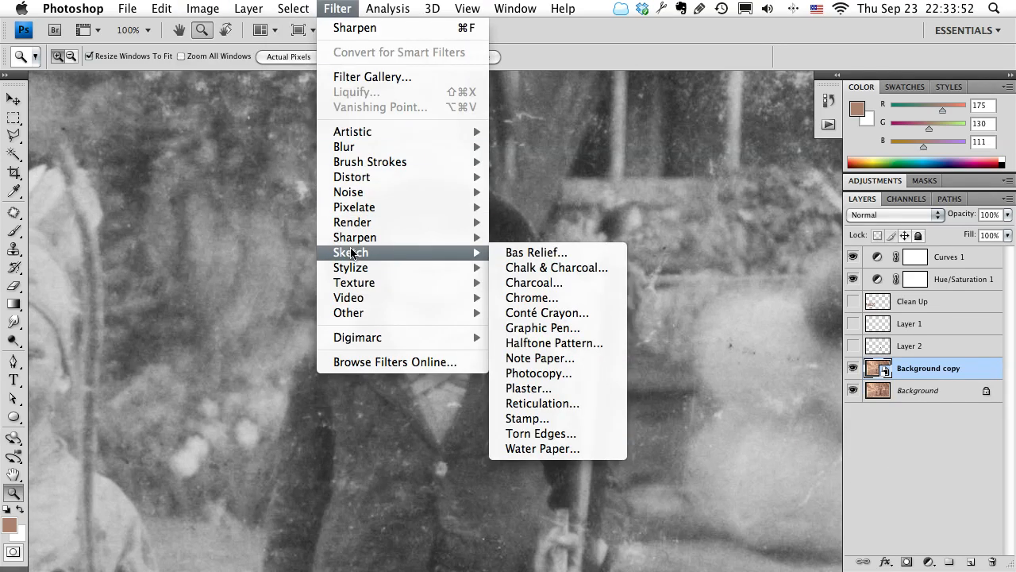
{"action": "mouse_move", "coordinate": [373, 240]}
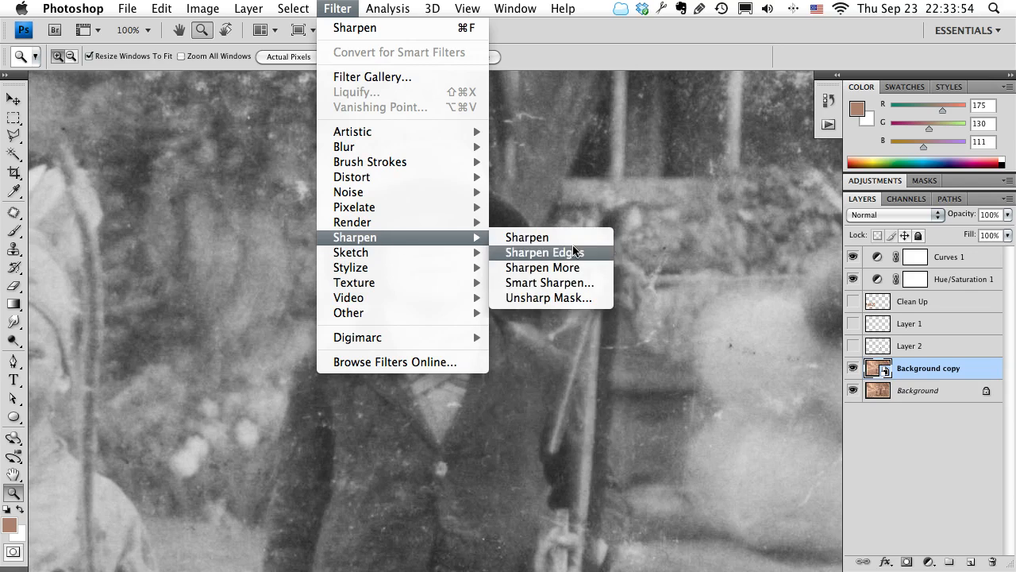
{"action": "left_click", "coordinate": [574, 298]}
{"action": "left_click_drag", "start_coordinate": [437, 103], "coordinate": [597, 107]}
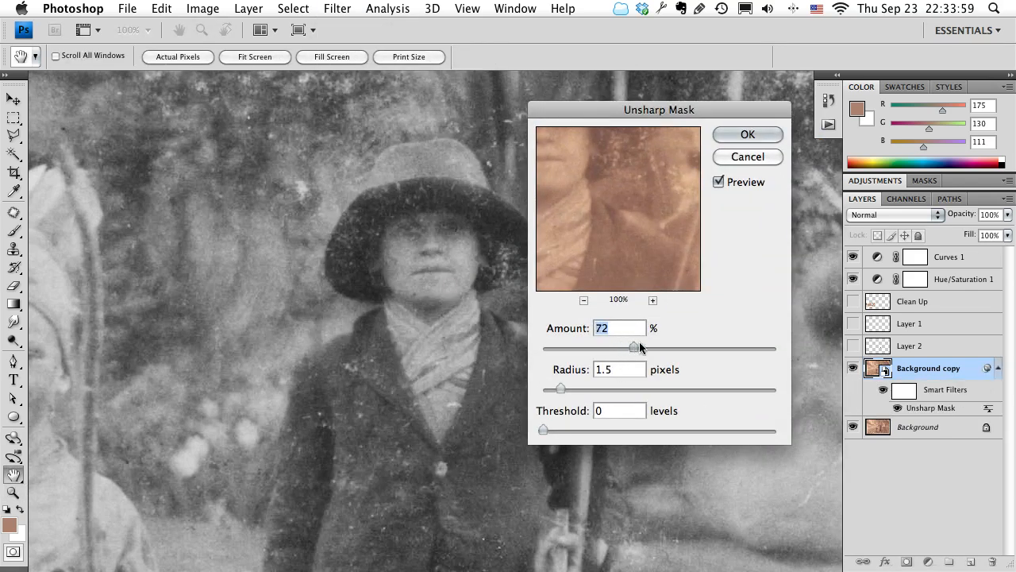
{"action": "mouse_move", "coordinate": [705, 341]}
{"action": "left_mouse_down"}
{"action": "mouse_move", "coordinate": [731, 341]}
{"action": "mouse_move", "coordinate": [694, 346]}
{"action": "left_mouse_up"}
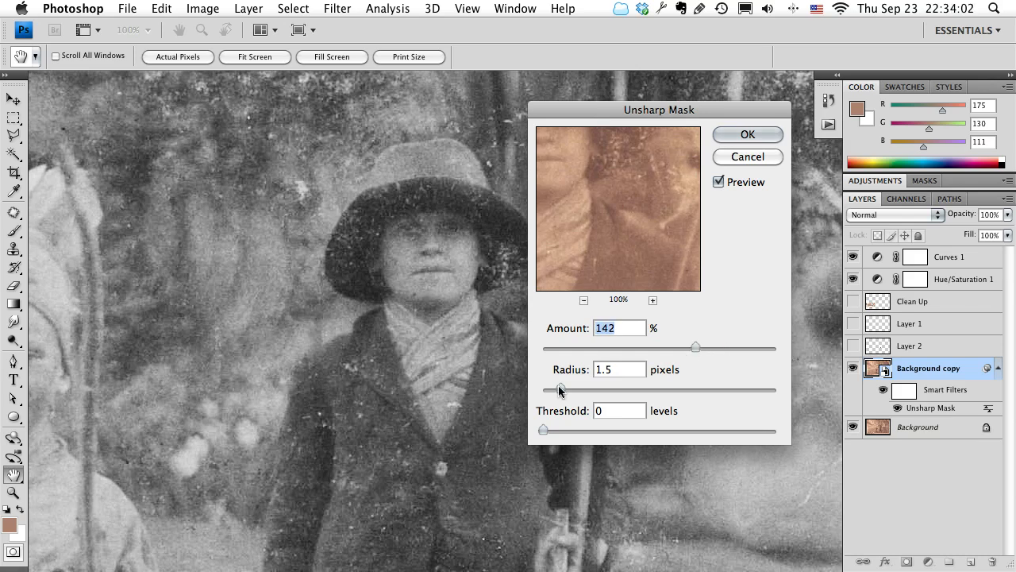
{"action": "left_click_drag", "start_coordinate": [560, 389], "coordinate": [588, 388]}
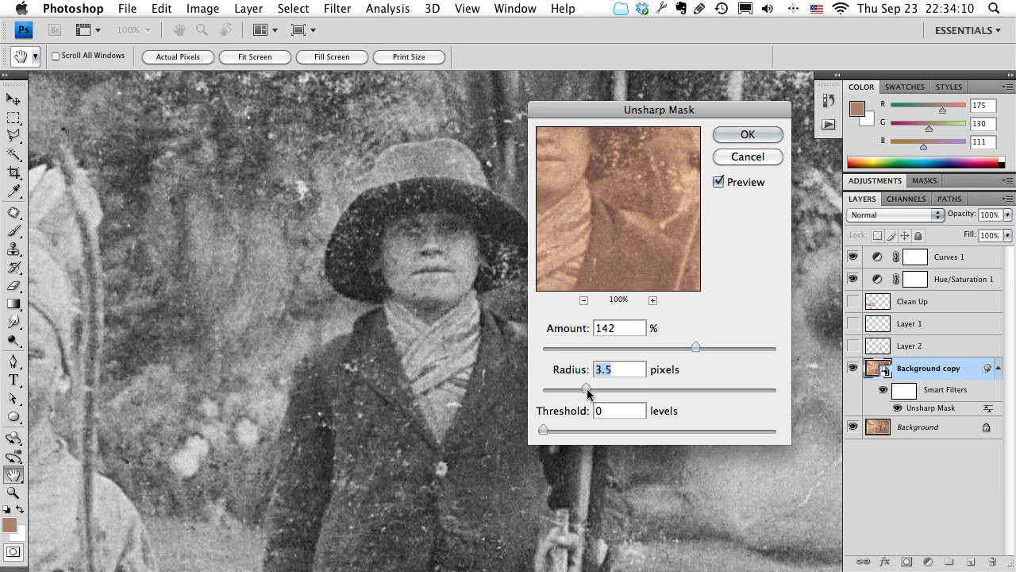
{"action": "left_click_drag", "start_coordinate": [619, 184], "coordinate": [644, 233]}
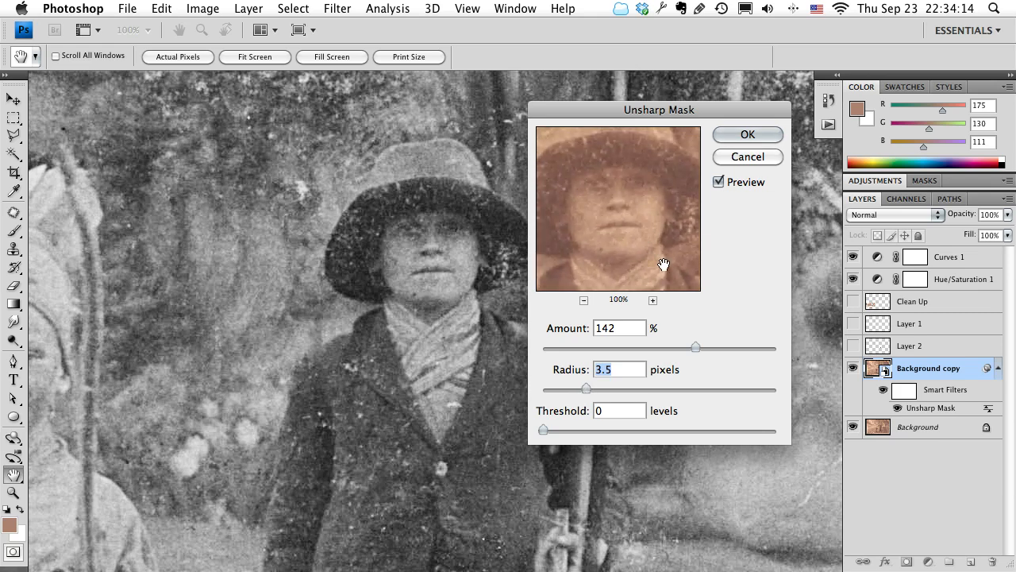
Set the Unsharp Mask amount to 99%, try a 75.9 pixel radius, then settle on 3.7 pixels and apply the filter.
{"action": "left_click_drag", "start_coordinate": [693, 347], "coordinate": [668, 352]}
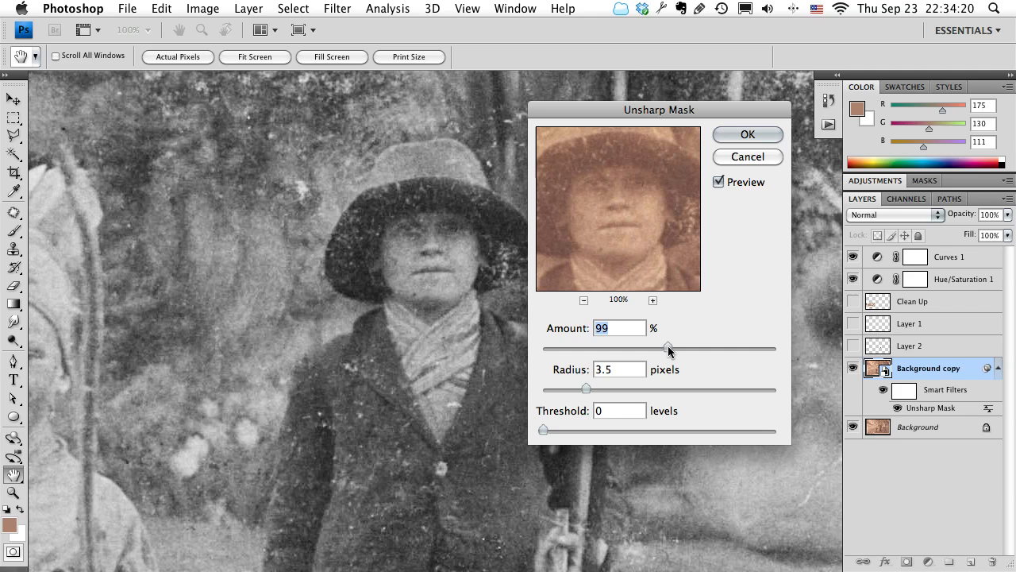
{"action": "left_click_drag", "start_coordinate": [586, 388], "coordinate": [720, 387]}
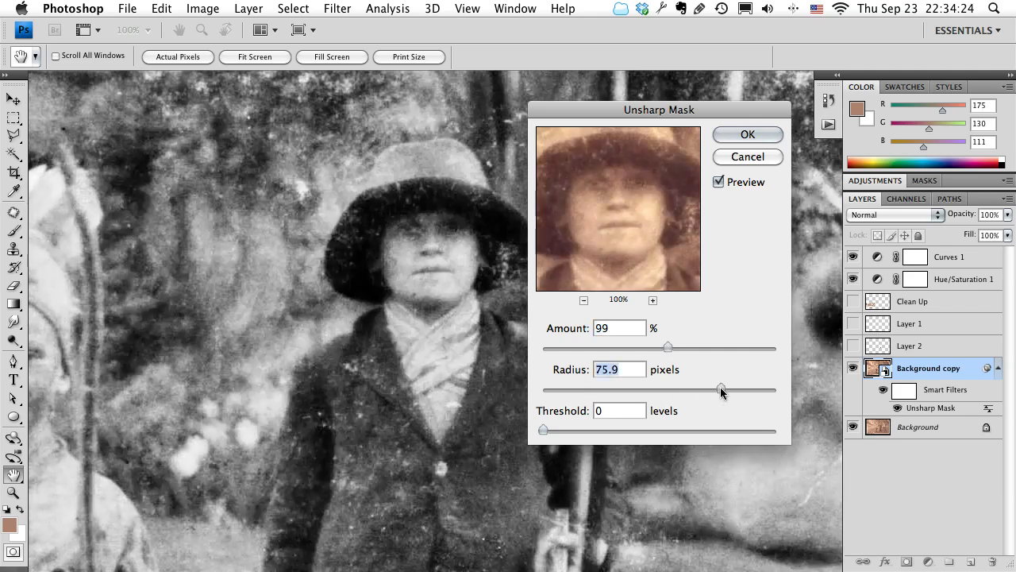
{"action": "left_click_drag", "start_coordinate": [720, 388], "coordinate": [588, 391]}
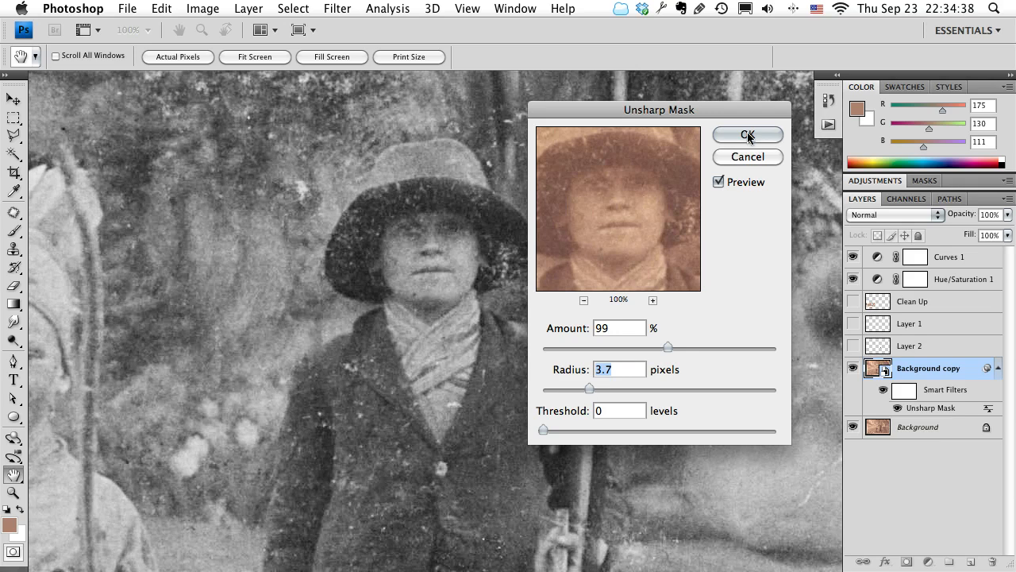
{"action": "mouse_move", "coordinate": [602, 199]}
{"action": "left_mouse_down"}
{"action": "mouse_move", "coordinate": [585, 218]}
{"action": "mouse_move", "coordinate": [603, 217]}
{"action": "left_mouse_up"}
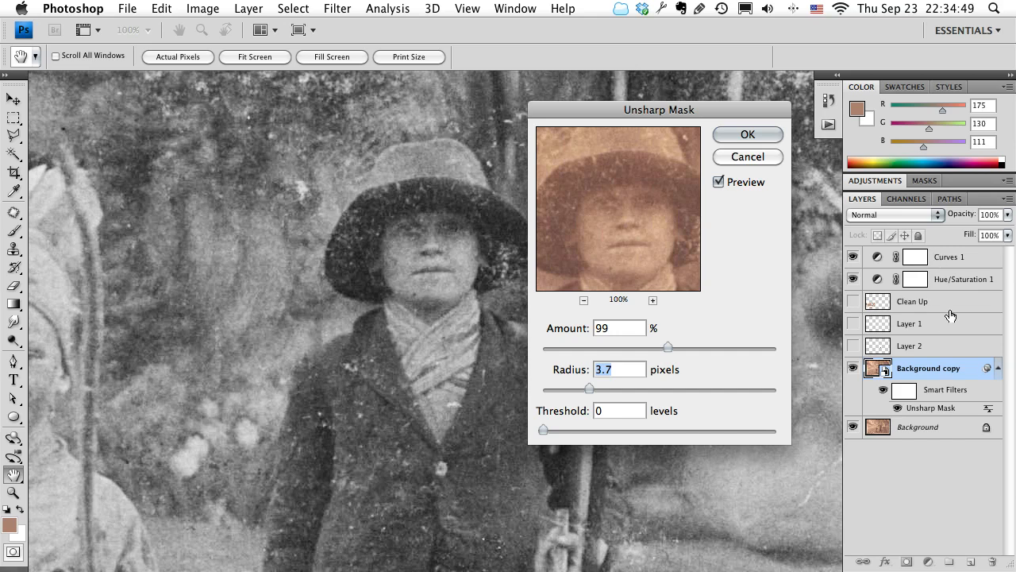
{"action": "left_click", "coordinate": [749, 134]}
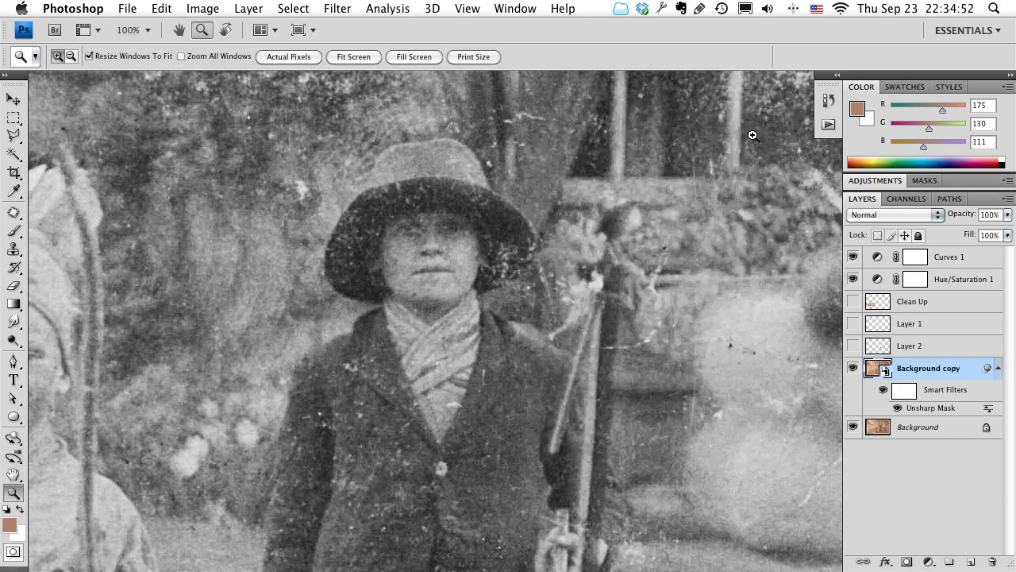
Reopen the Unsharp Mask smart filter on Background copy and slightly reduce its amount.
{"action": "double_click", "coordinate": [925, 411]}
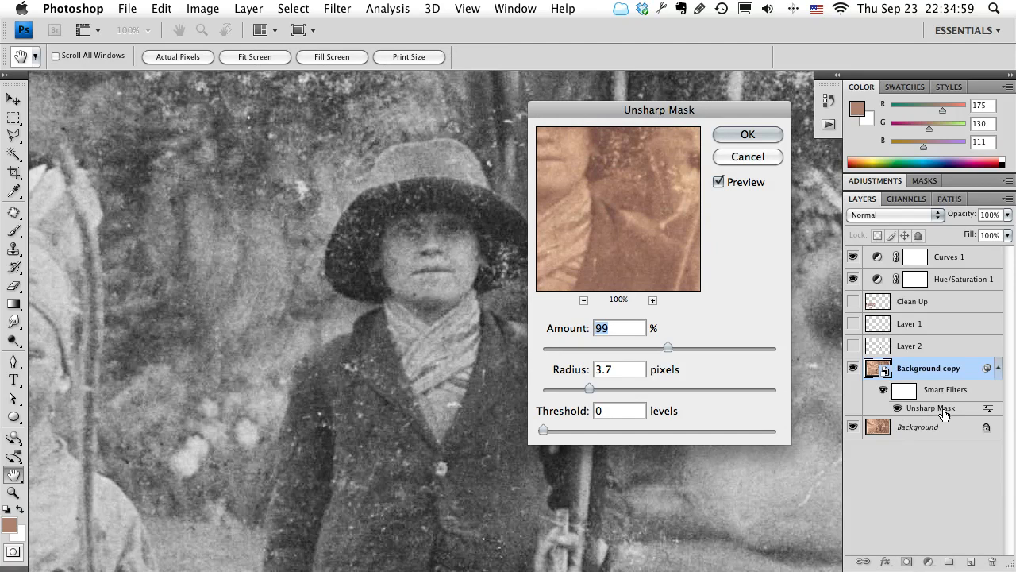
{"action": "left_click_drag", "start_coordinate": [663, 350], "coordinate": [645, 349]}
{"action": "left_click", "coordinate": [745, 134]}
{"action": "key", "text": "z"}
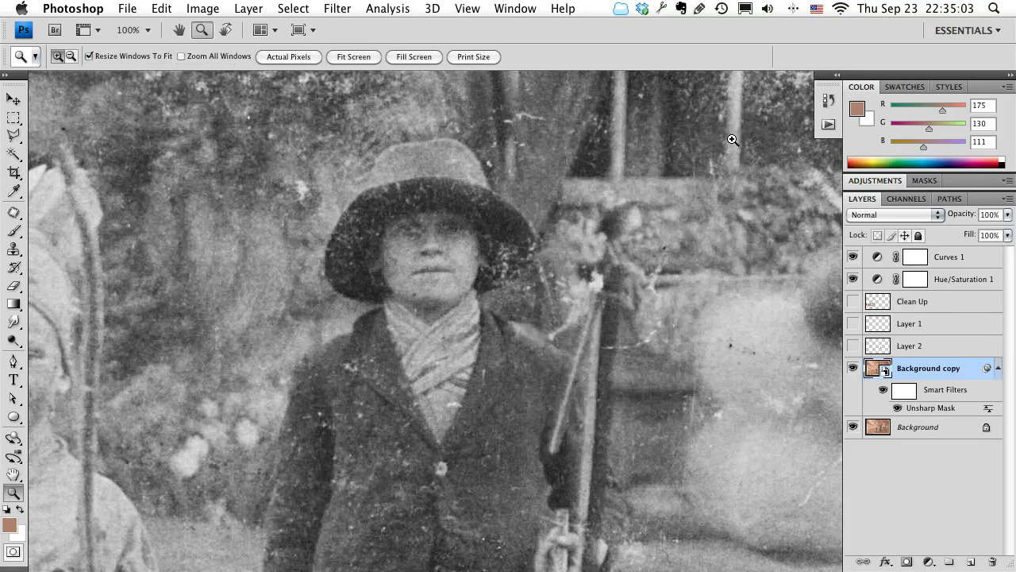
Paint black on the smart filter mask with an 80 px brush over the central child's face, hat and jacket to hide the sharpening.
{"action": "double_click", "coordinate": [903, 390]}
{"action": "left_click", "coordinate": [797, 360]}
{"action": "left_click", "coordinate": [902, 390]}
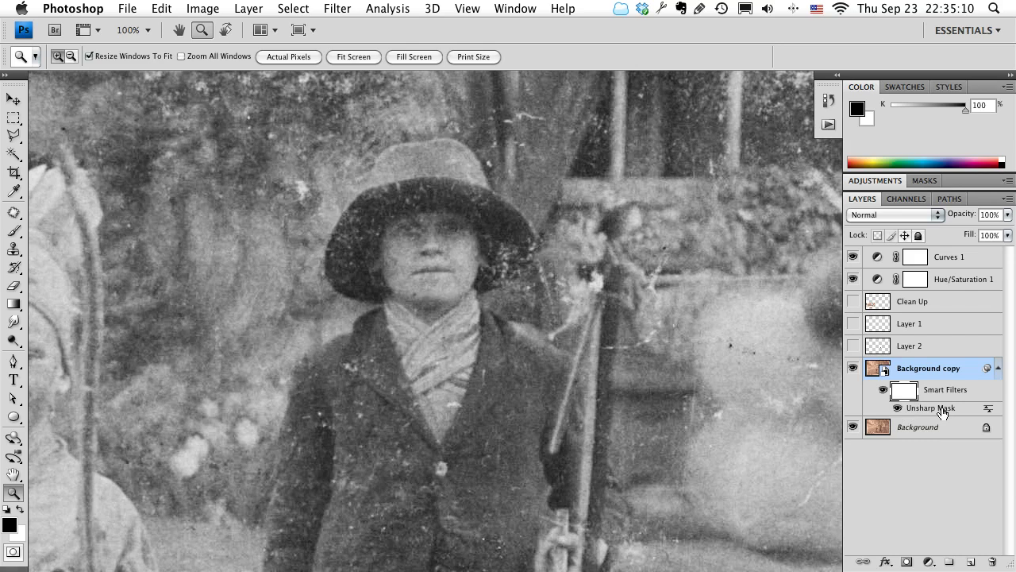
{"action": "key", "text": "b"}
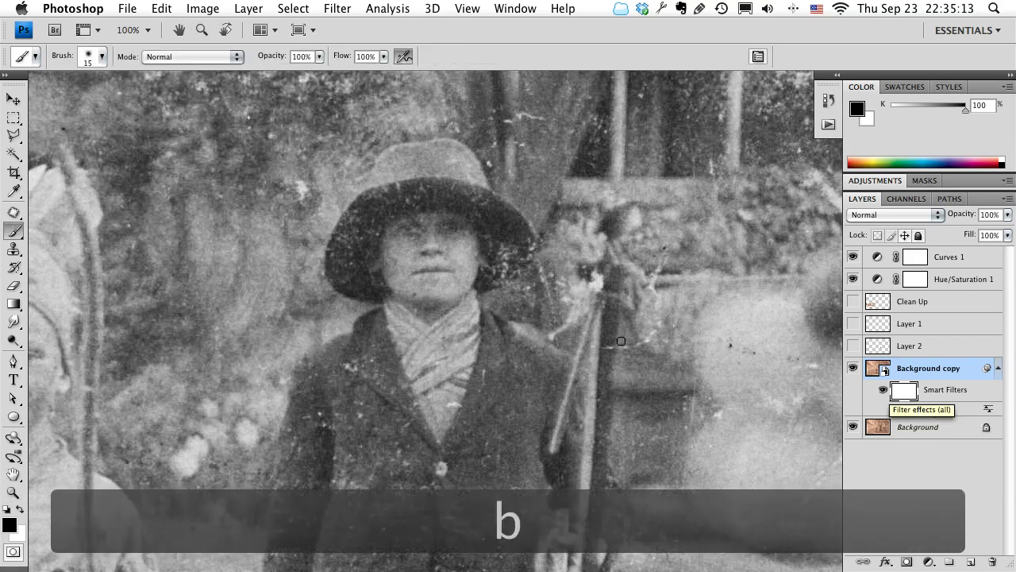
{"action": "key", "text": "bracketright"}
{"action": "key", "text": "bracketright"}
{"action": "key", "text": "bracketright"}
{"action": "key", "text": "bracketright"}
{"action": "key", "text": "bracketright"}
{"action": "key", "text": "bracketright"}
{"action": "key", "text": "bracketright"}
{"action": "key", "text": "bracketright"}
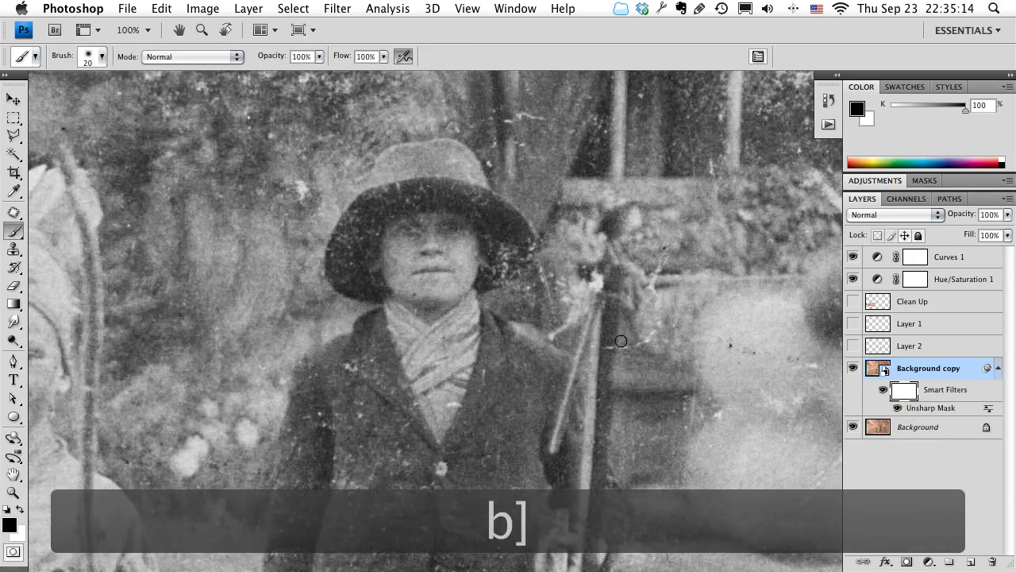
{"action": "key", "text": "bracketright"}
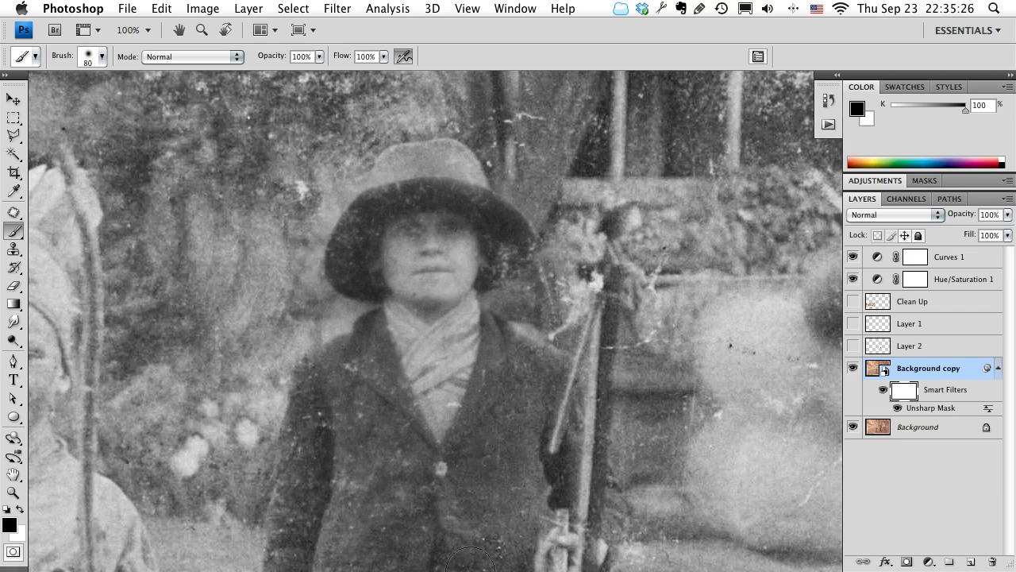
{"action": "left_click_drag", "start_coordinate": [562, 399], "coordinate": [524, 246]}
Compare the masked central child with the sharpened surroundings and the other child across the photo.
{"action": "left_click_drag", "start_coordinate": [511, 337], "coordinate": [345, 106]}
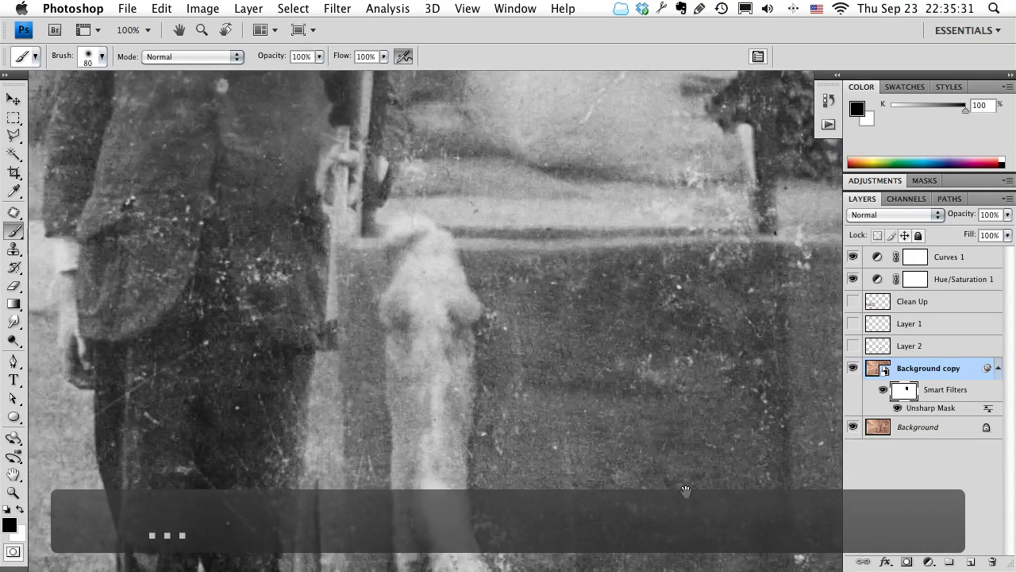
{"action": "left_click_drag", "start_coordinate": [462, 369], "coordinate": [549, 465]}
{"action": "left_click_drag", "start_coordinate": [345, 362], "coordinate": [215, 404]}
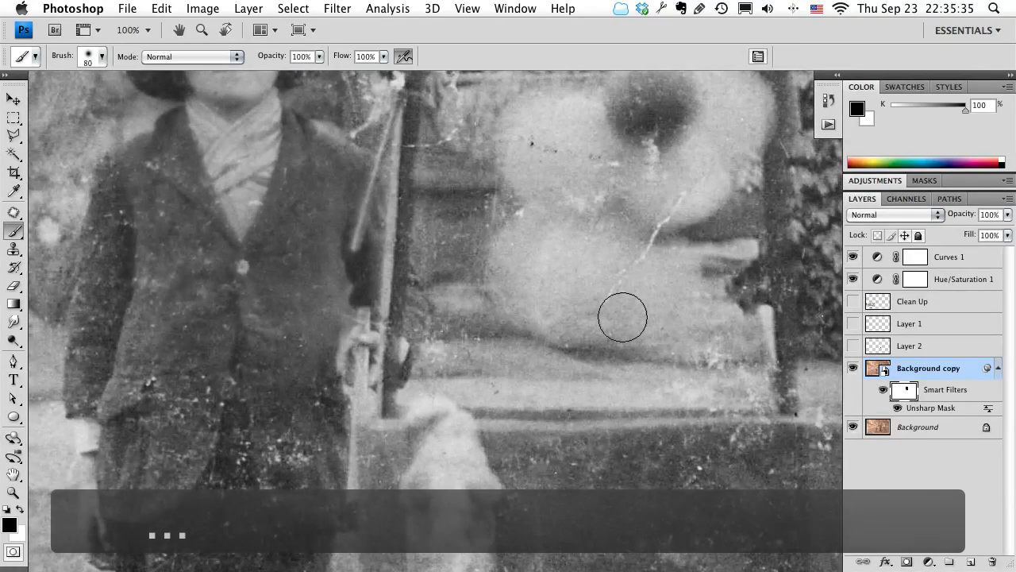
{"action": "left_click_drag", "start_coordinate": [227, 282], "coordinate": [713, 292]}
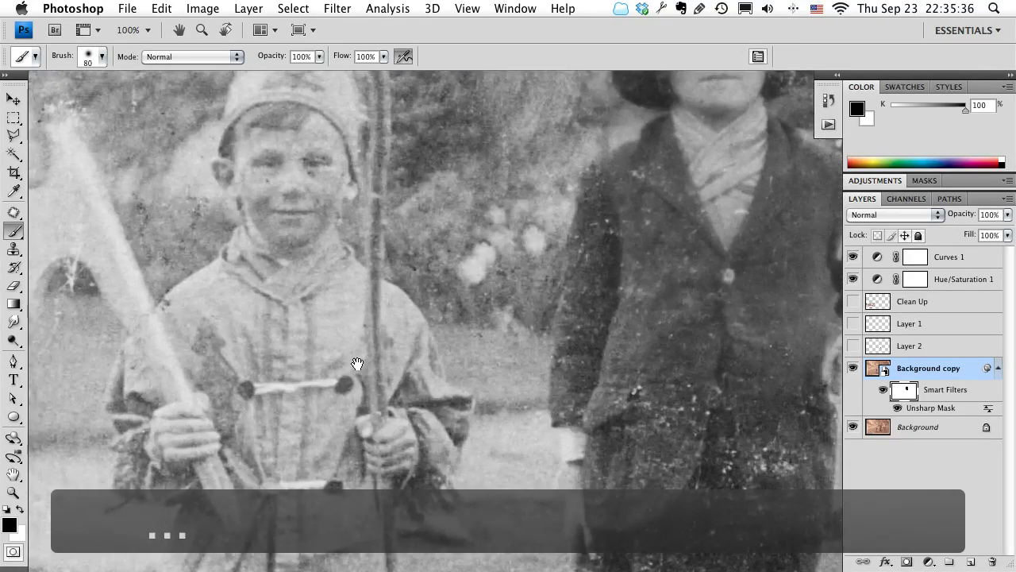
{"action": "left_click_drag", "start_coordinate": [443, 268], "coordinate": [424, 410]}
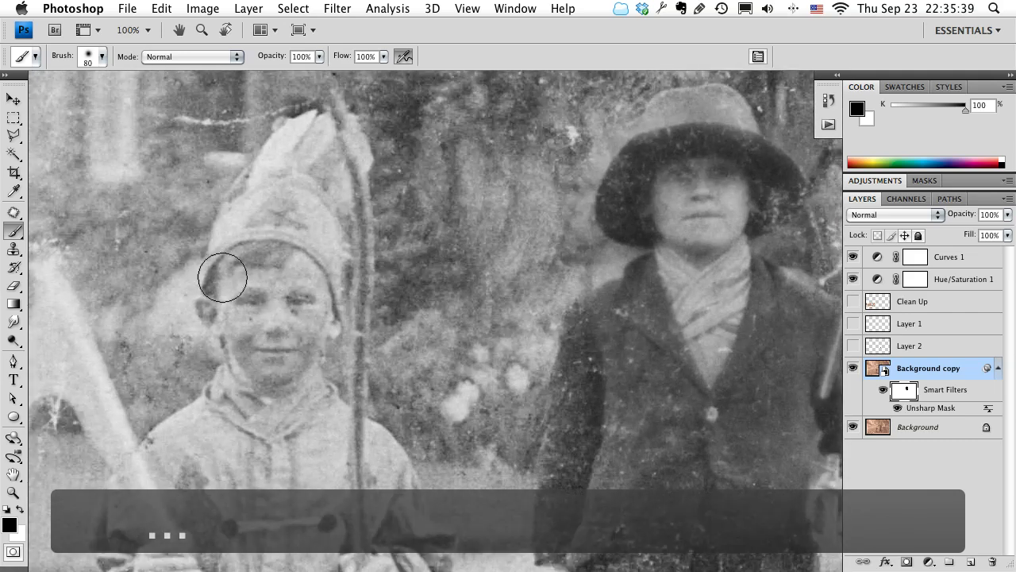
{"action": "left_click_drag", "start_coordinate": [644, 376], "coordinate": [434, 375]}
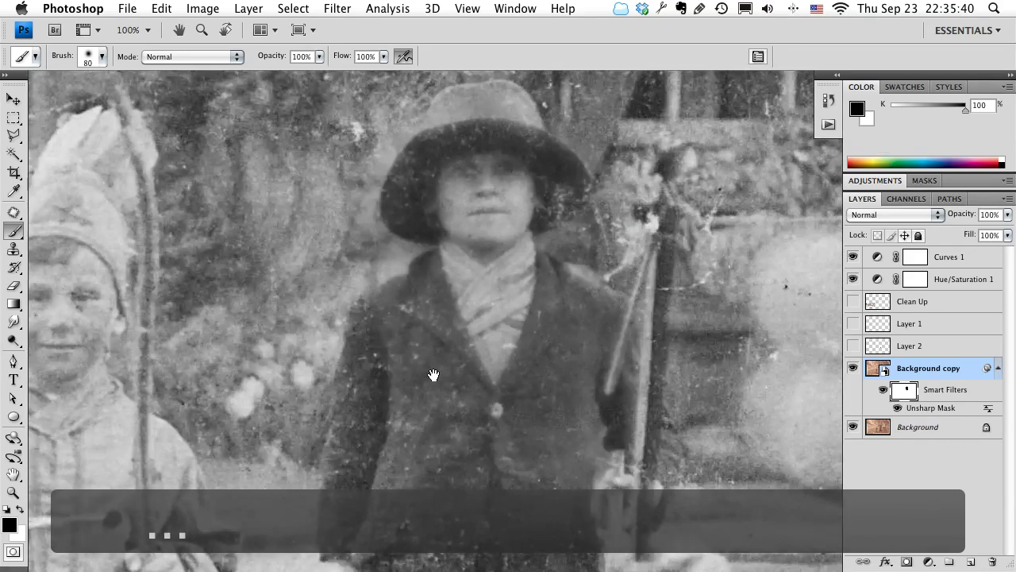
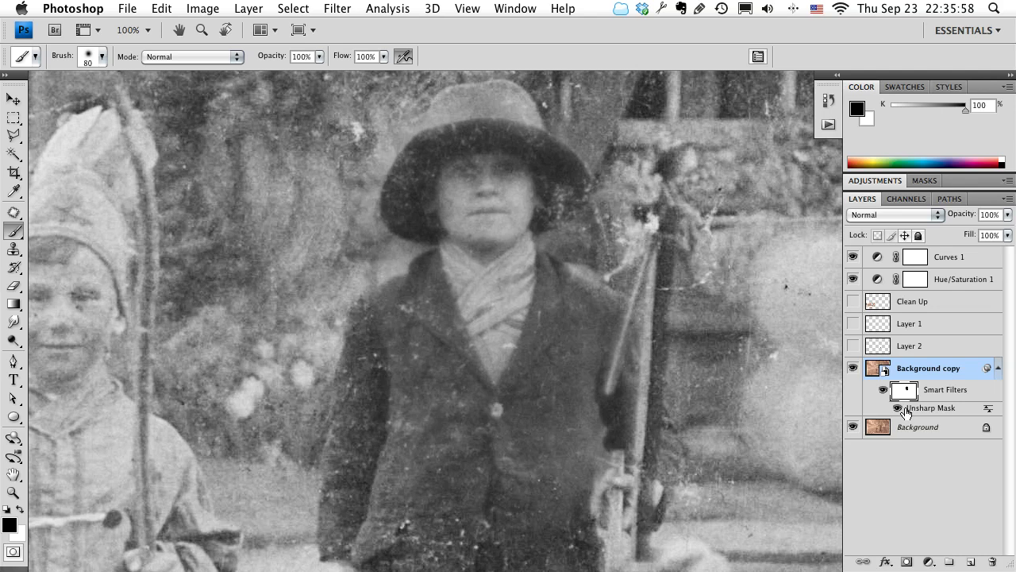
{"action": "right_click", "coordinate": [905, 394]}
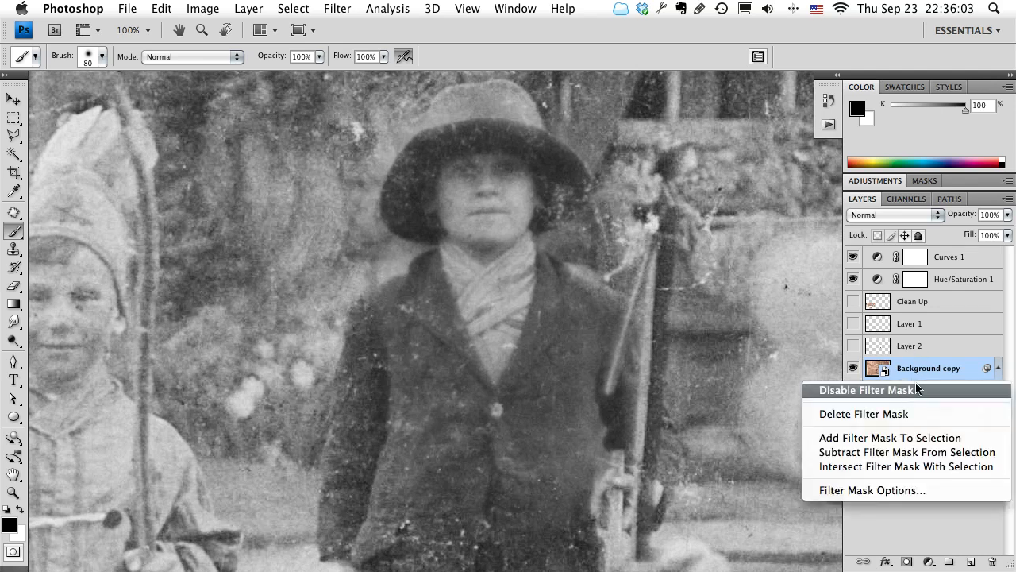
{"action": "left_click", "coordinate": [904, 390]}
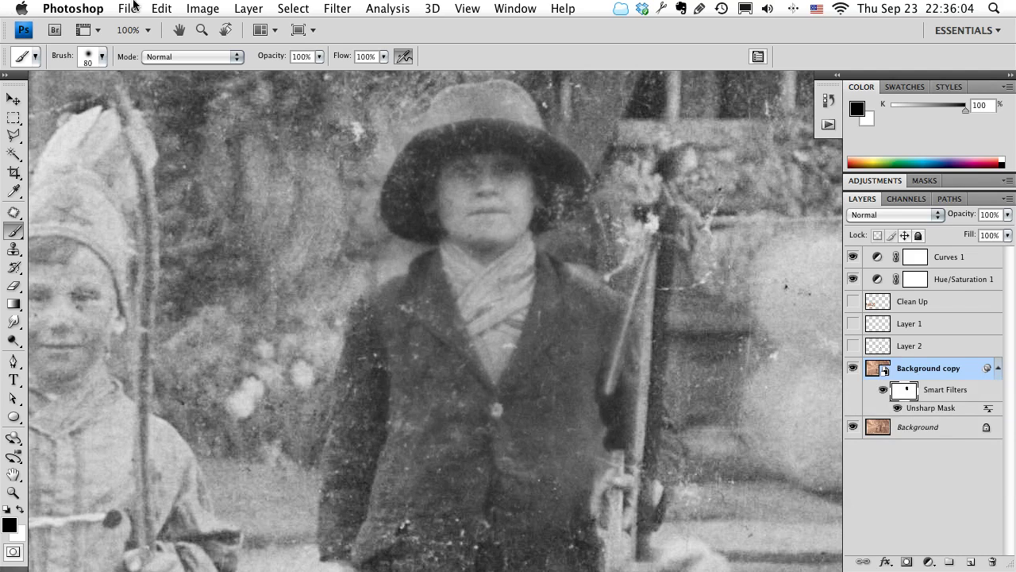
{"action": "left_click", "coordinate": [165, 6]}
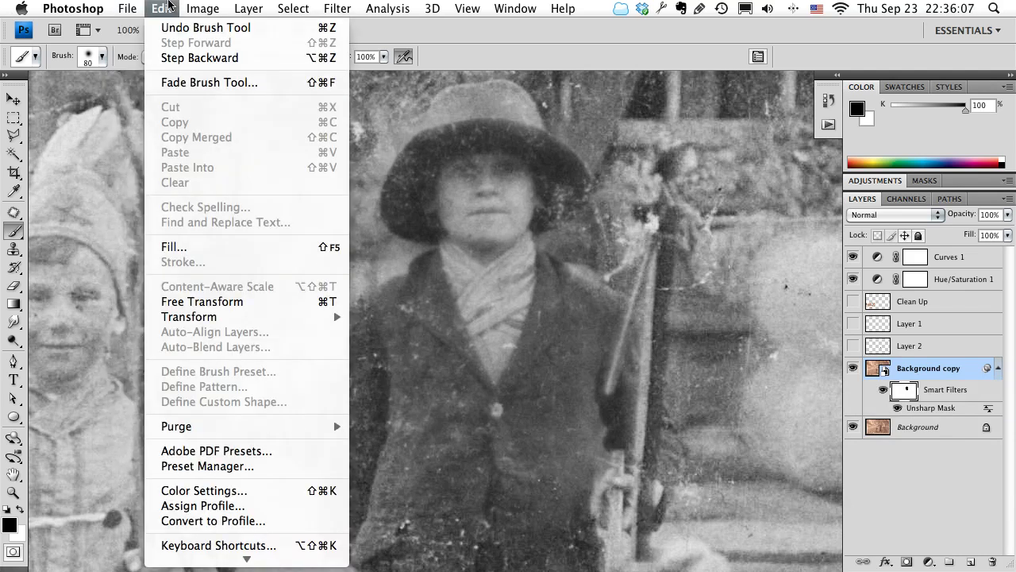
{"action": "left_click", "coordinate": [173, 246]}
{"action": "left_click_drag", "start_coordinate": [997, 342], "coordinate": [302, 232]}
{"action": "left_click", "coordinate": [282, 283]}
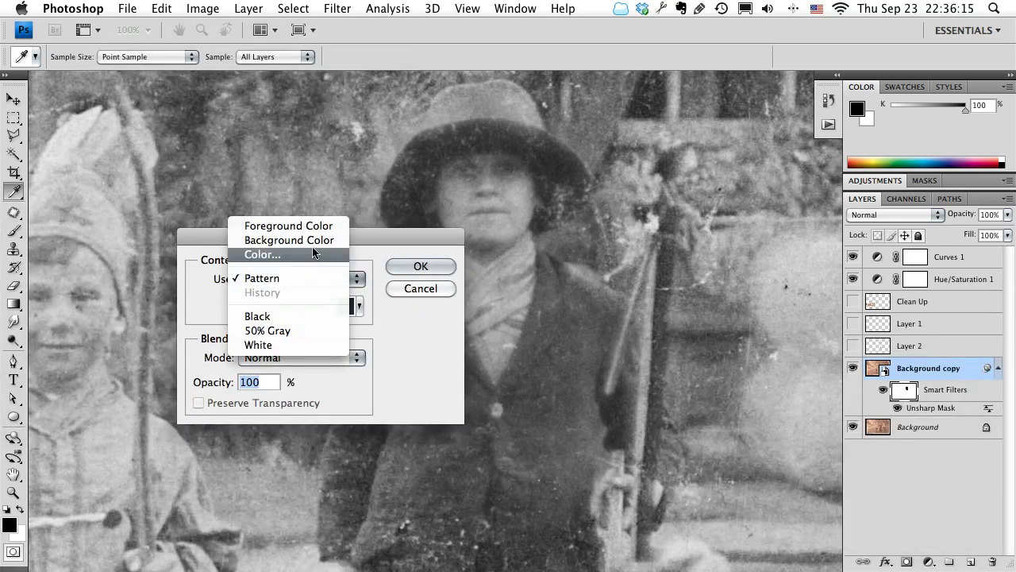
{"action": "left_click", "coordinate": [308, 224]}
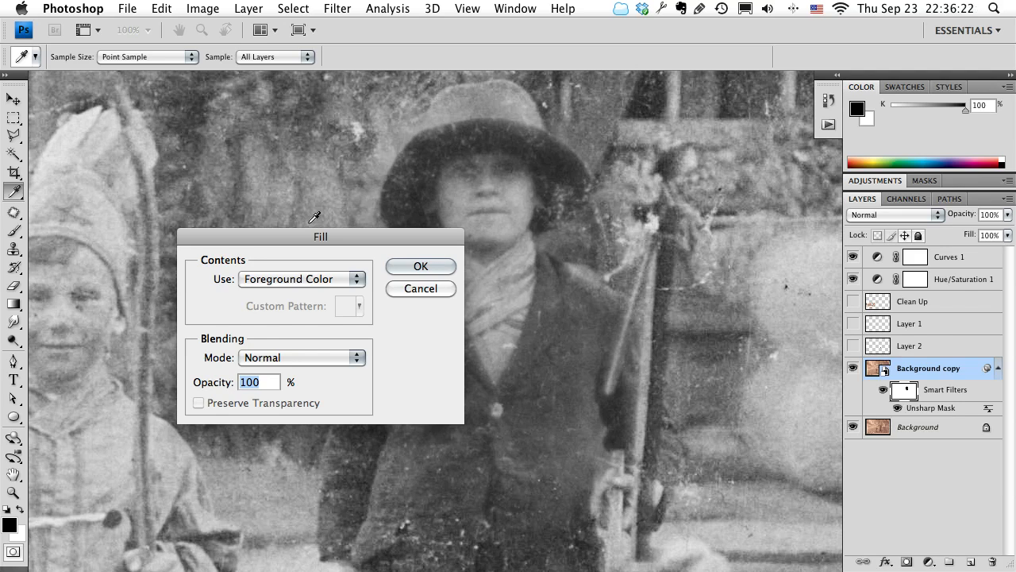
{"action": "left_click", "coordinate": [415, 289]}
Fill the smart filter mask on Background copy with solid black (#000000) in Normal mode at 100% opacity.
{"action": "left_click", "coordinate": [166, 8]}
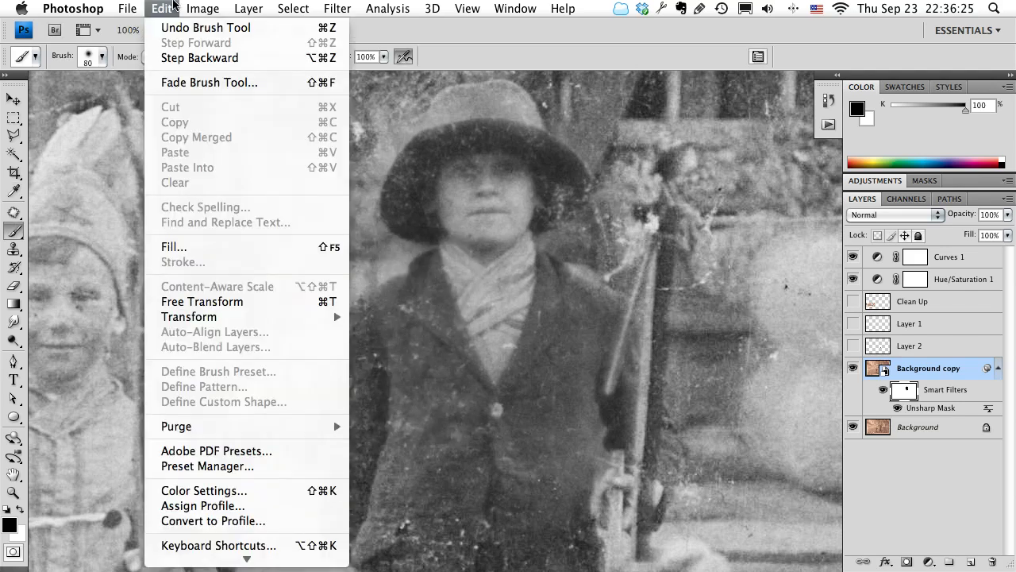
{"action": "left_click", "coordinate": [204, 248]}
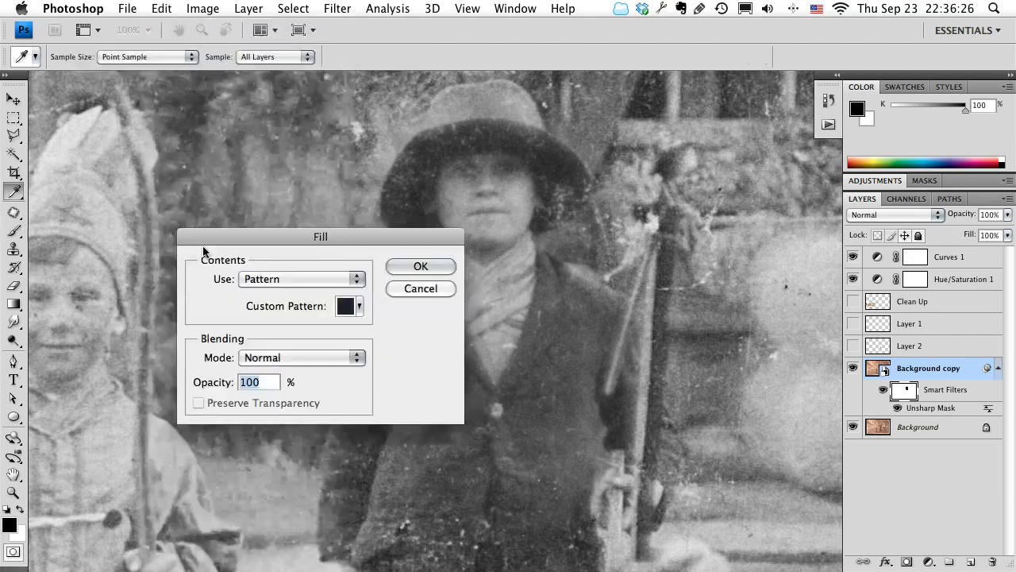
{"action": "left_click", "coordinate": [252, 279]}
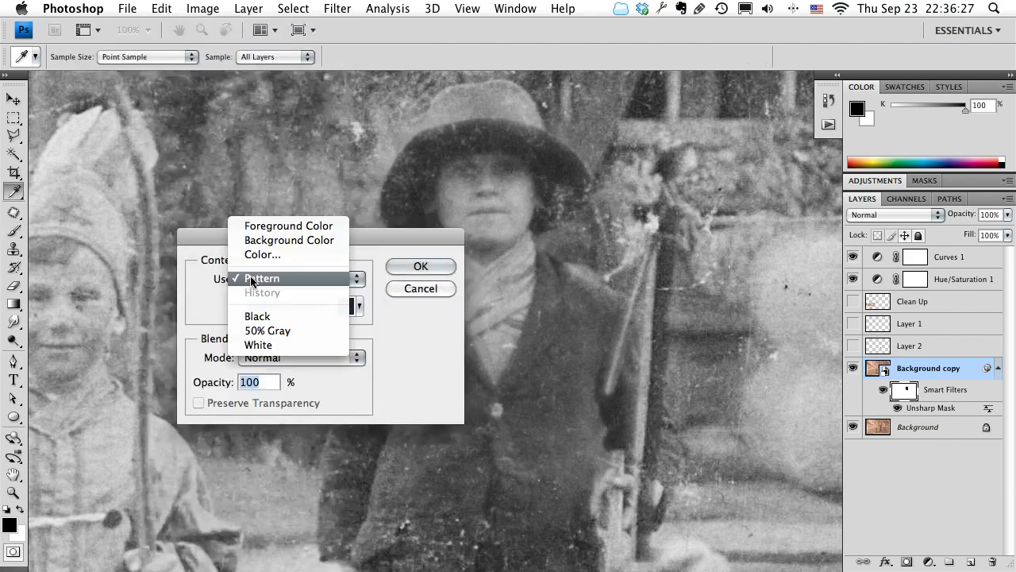
{"action": "left_click", "coordinate": [281, 228]}
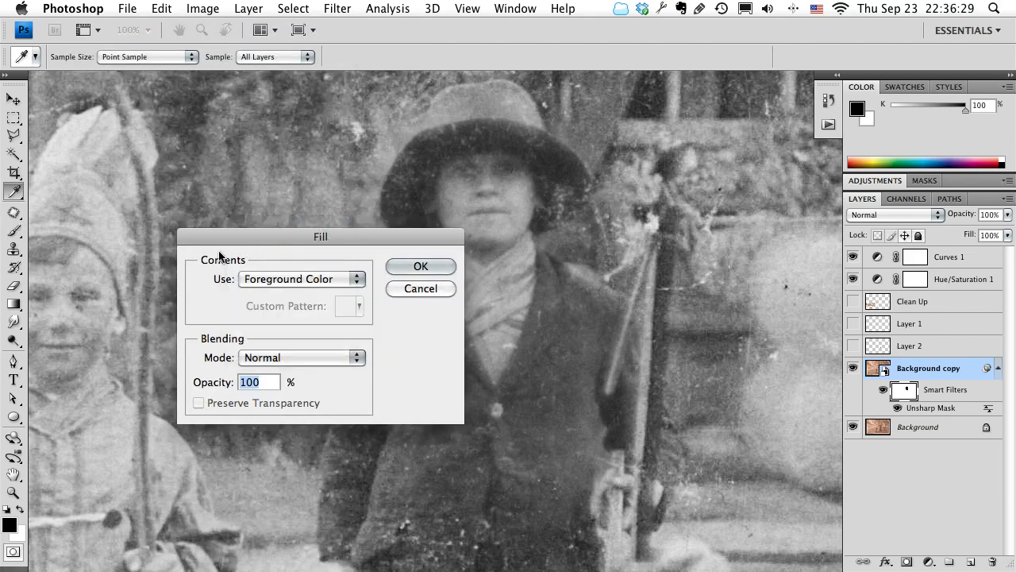
{"action": "left_click", "coordinate": [314, 280]}
{"action": "left_click", "coordinate": [309, 306]}
{"action": "left_click_drag", "start_coordinate": [301, 305], "coordinate": [317, 373]}
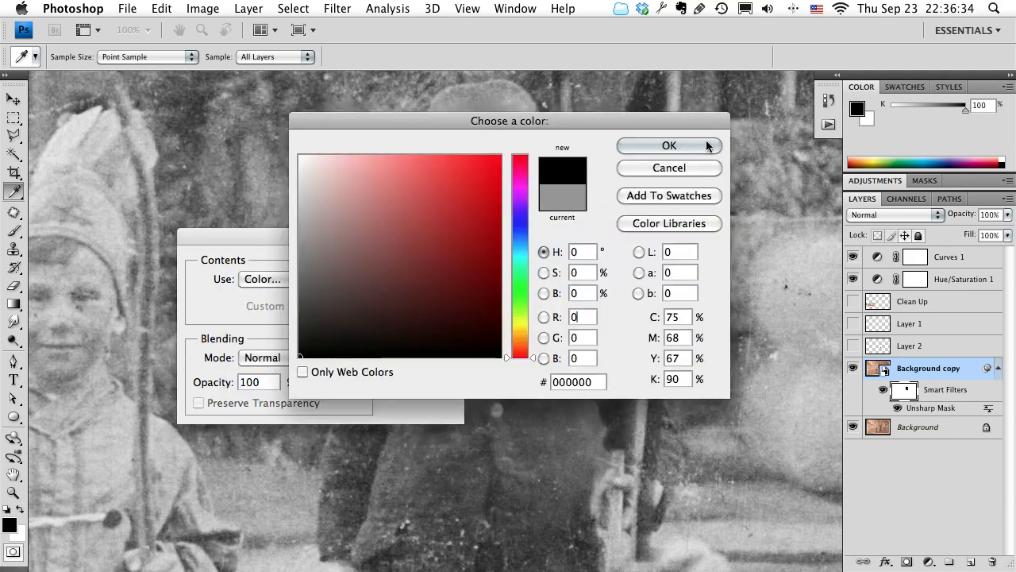
{"action": "left_click", "coordinate": [706, 145]}
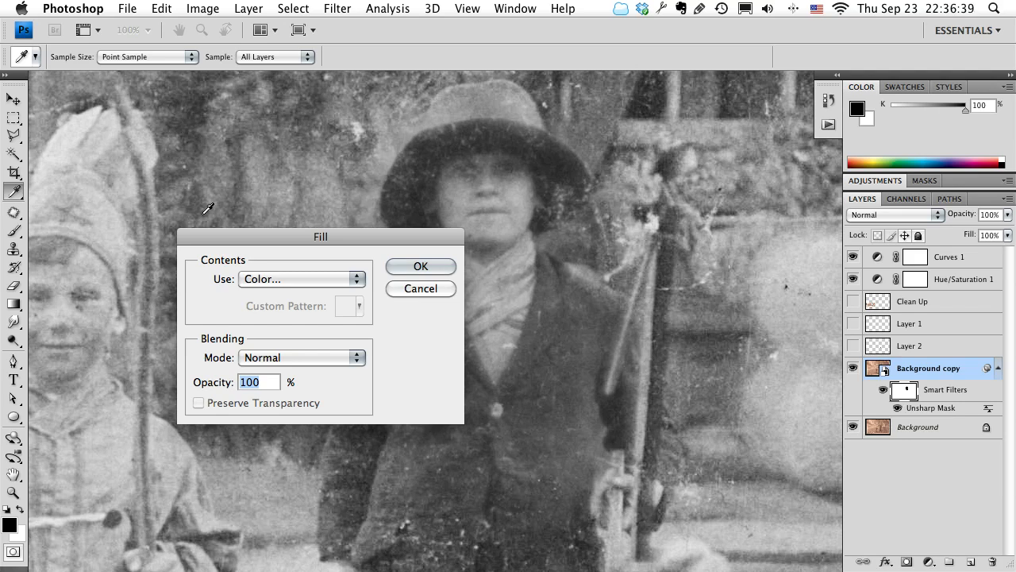
{"action": "left_click", "coordinate": [422, 268]}
Activate the Brush tool and swap the colors until white is the foreground and black the background.
{"action": "key", "text": "b"}
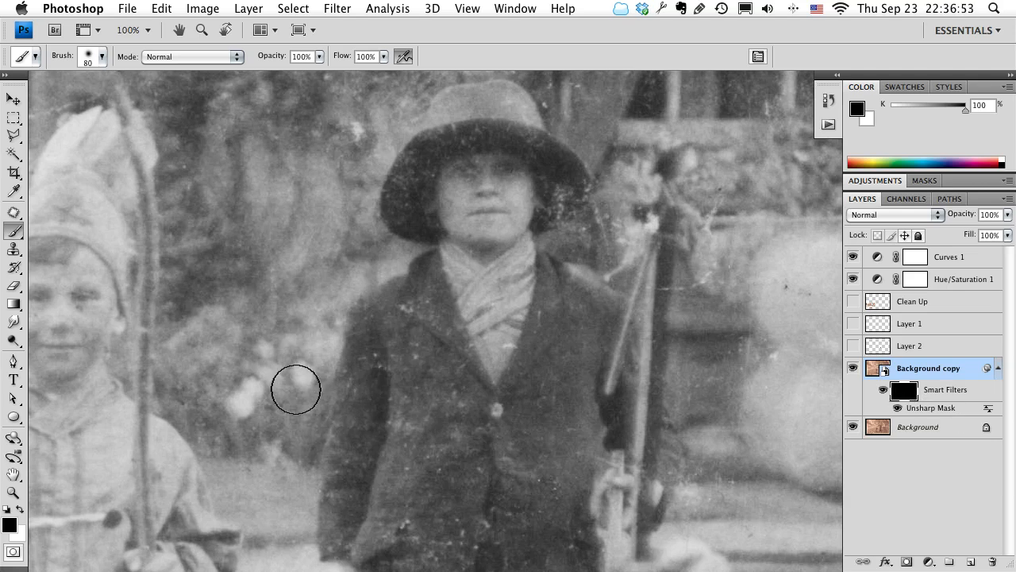
{"action": "key", "text": "x"}
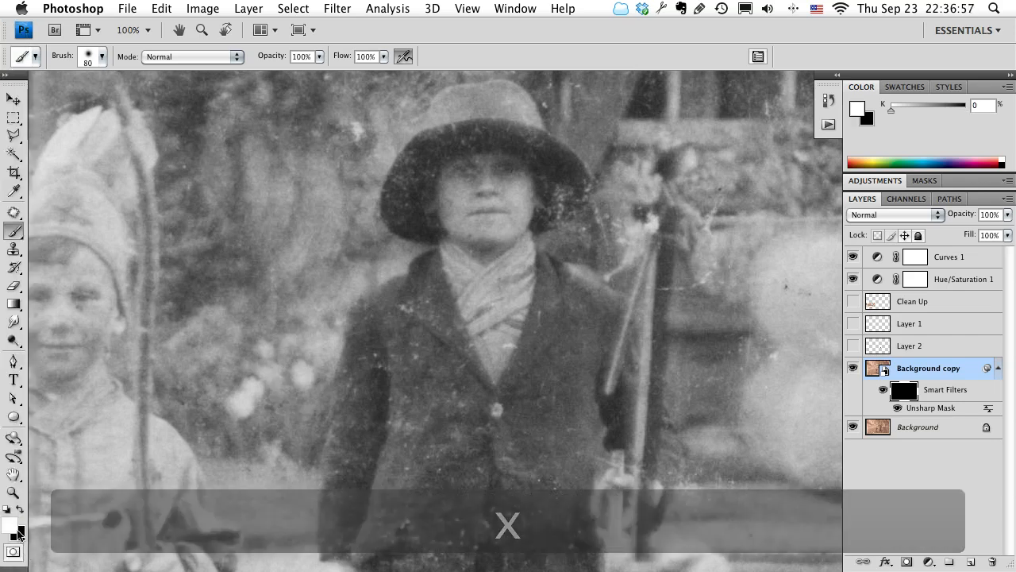
{"action": "key", "text": "x"}
{"action": "key", "text": "x"}
{"action": "key", "text": "x"}
{"action": "key", "text": "x"}
{"action": "key", "text": "x"}
{"action": "key", "text": "x"}
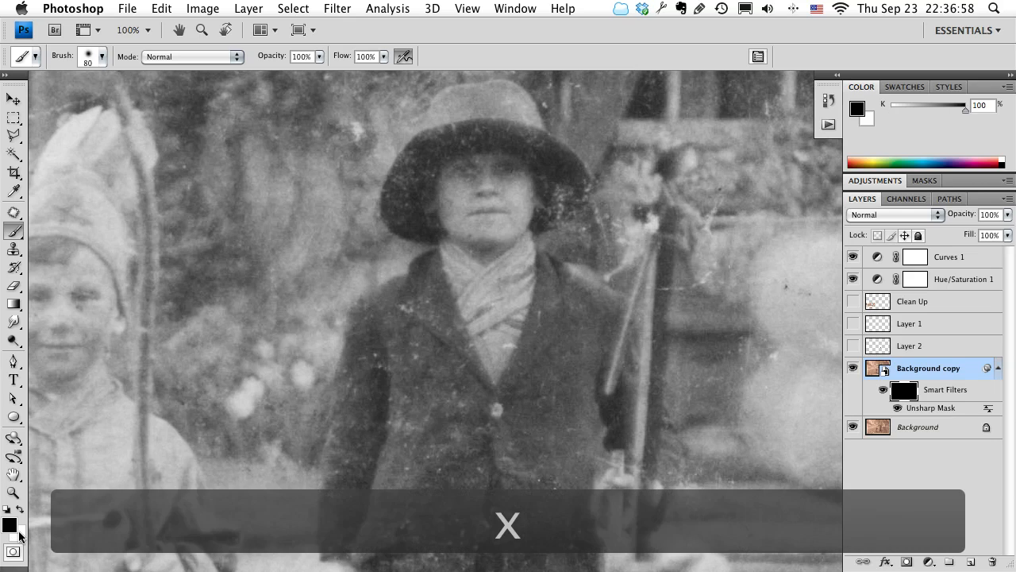
{"action": "key", "text": "x"}
{"action": "key", "text": "x"}
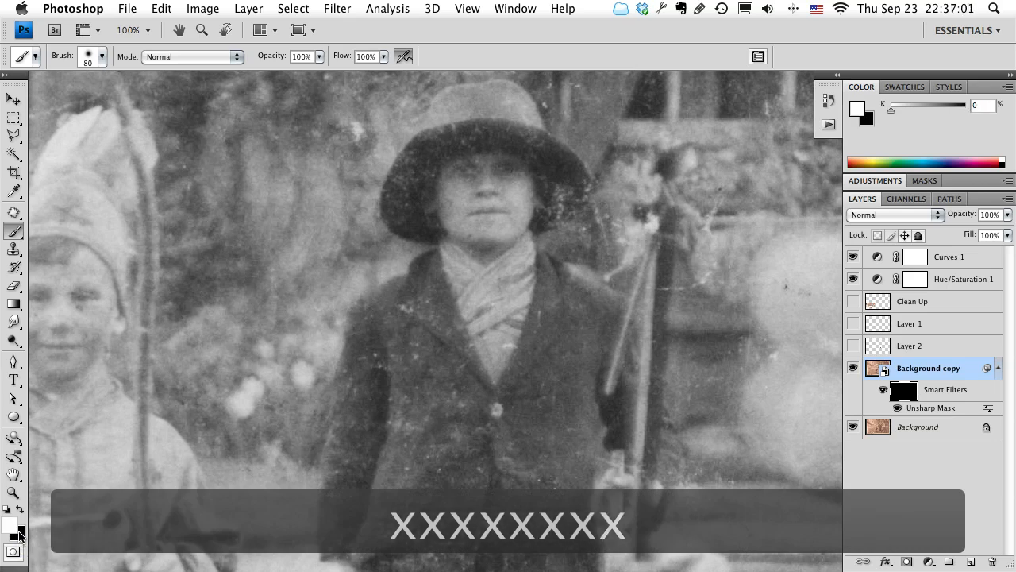
{"action": "left_click", "coordinate": [20, 509]}
{"action": "left_click", "coordinate": [19, 510]}
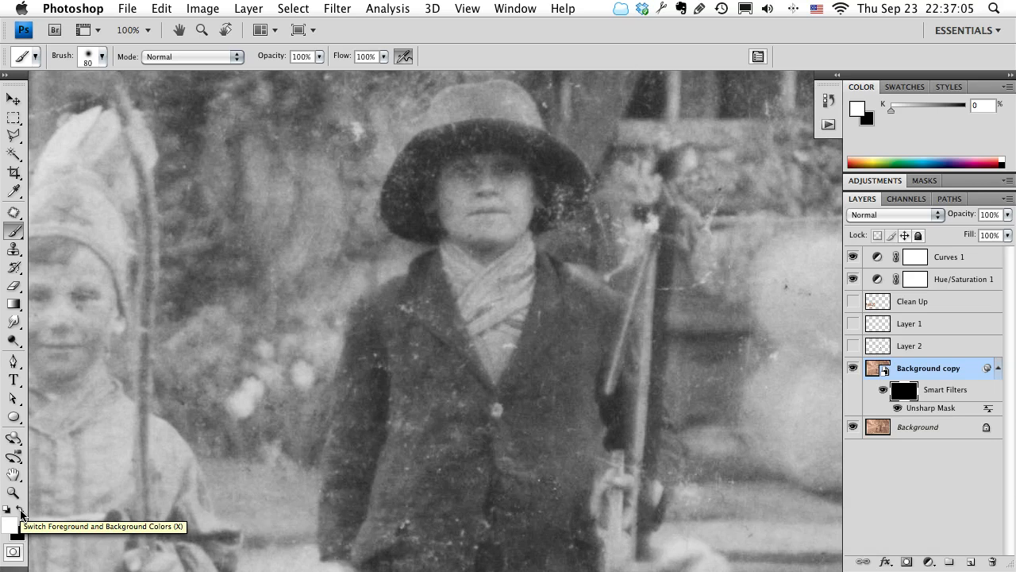
Paint white on the filter mask over the central child's crossed scarf and jacket button to reveal sharpening there.
{"action": "key", "text": "space"}
{"action": "mouse_move", "coordinate": [495, 209]}
{"action": "left_mouse_down"}
{"action": "mouse_move", "coordinate": [465, 256]}
{"action": "mouse_move", "coordinate": [472, 233]}
{"action": "left_mouse_up"}
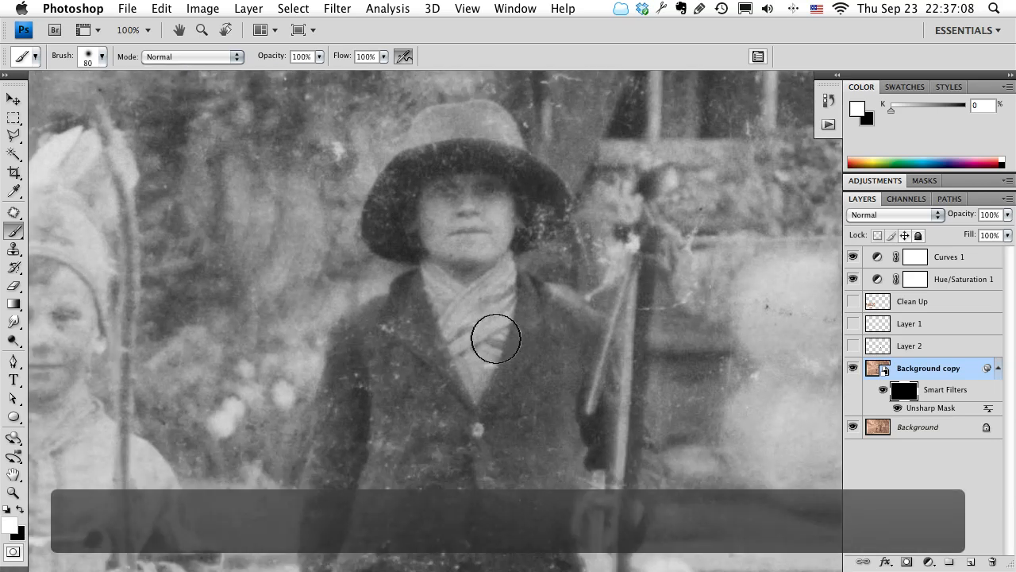
{"action": "mouse_move", "coordinate": [483, 338]}
{"action": "left_mouse_down"}
{"action": "mouse_move", "coordinate": [471, 342]}
{"action": "mouse_move", "coordinate": [450, 315]}
{"action": "mouse_move", "coordinate": [497, 283]}
{"action": "mouse_move", "coordinate": [499, 348]}
{"action": "mouse_move", "coordinate": [436, 278]}
{"action": "mouse_move", "coordinate": [521, 357]}
{"action": "mouse_move", "coordinate": [472, 347]}
{"action": "left_mouse_up"}
{"action": "left_click_drag", "start_coordinate": [481, 435], "coordinate": [454, 363]}
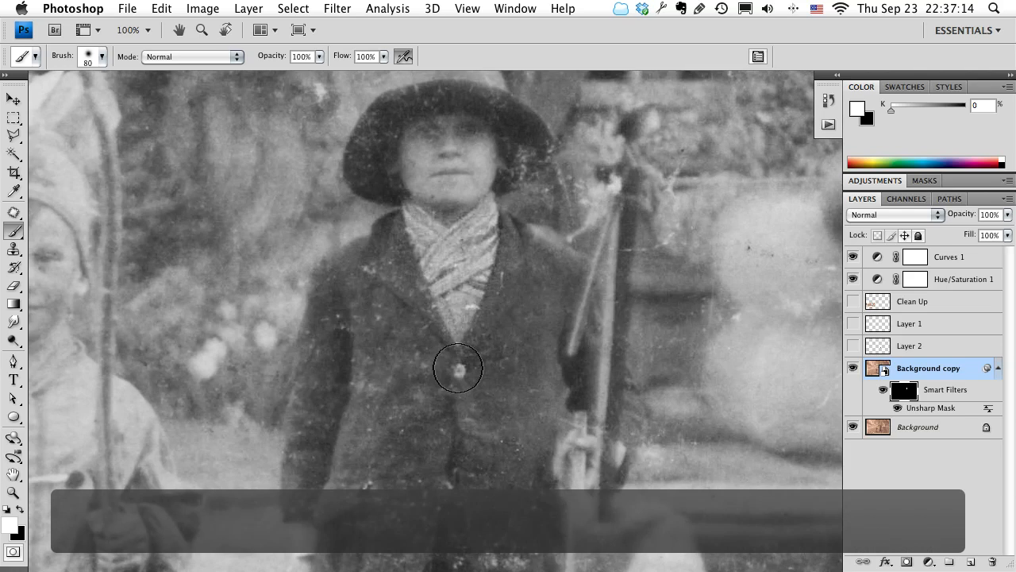
Reduce the brush to 50 px and paint white on the mask over the left child's coat fastenings and front trim.
{"action": "left_click_drag", "start_coordinate": [486, 467], "coordinate": [556, 320]}
{"action": "left_click_drag", "start_coordinate": [147, 350], "coordinate": [375, 391]}
{"action": "key", "text": "bracketleft"}
{"action": "key", "text": "bracketleft"}
{"action": "key", "text": "bracketleft"}
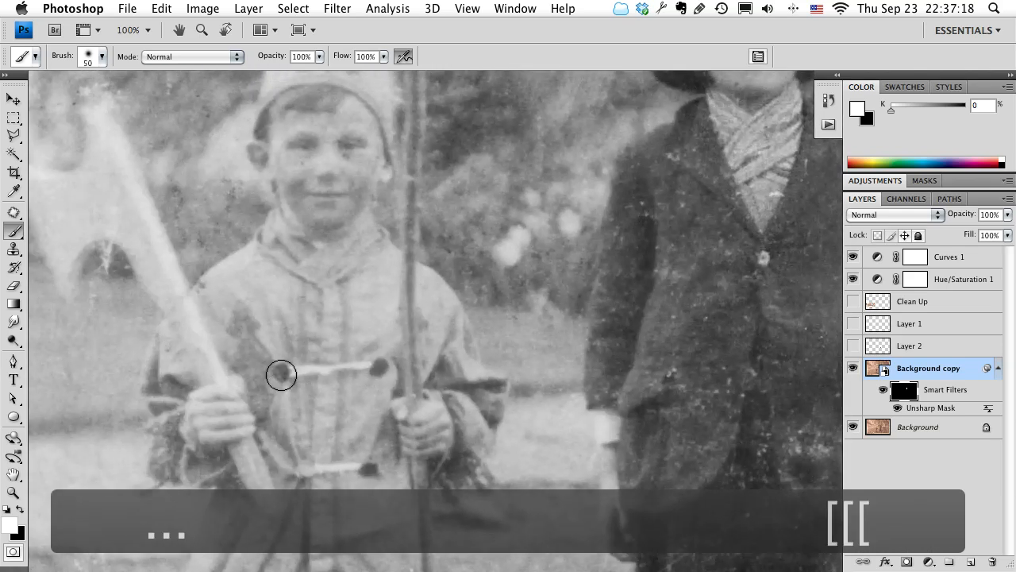
{"action": "mouse_move", "coordinate": [283, 369]}
{"action": "left_mouse_down"}
{"action": "mouse_move", "coordinate": [388, 366]}
{"action": "mouse_move", "coordinate": [347, 370]}
{"action": "left_mouse_up"}
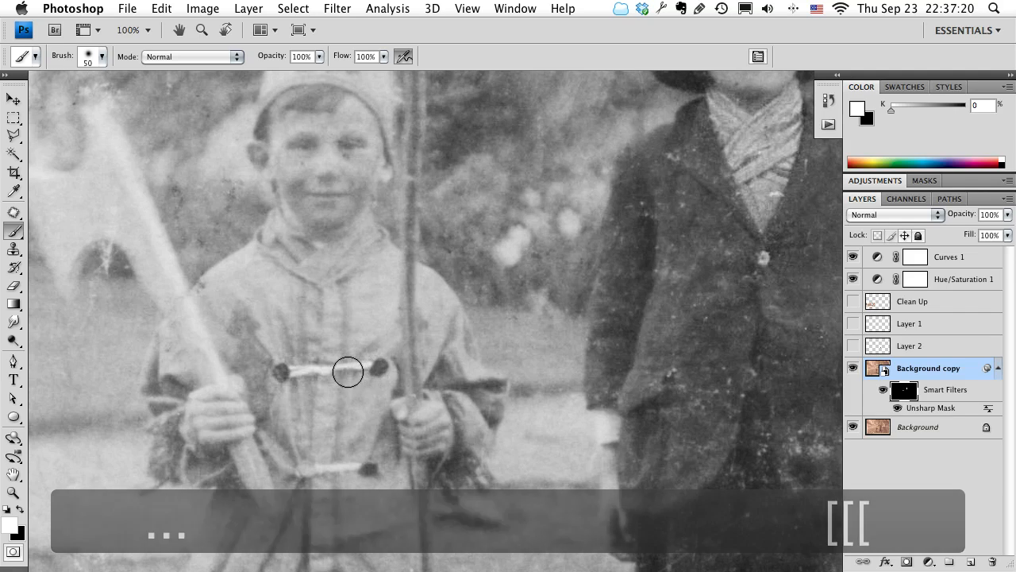
{"action": "left_click_drag", "start_coordinate": [409, 417], "coordinate": [397, 322]}
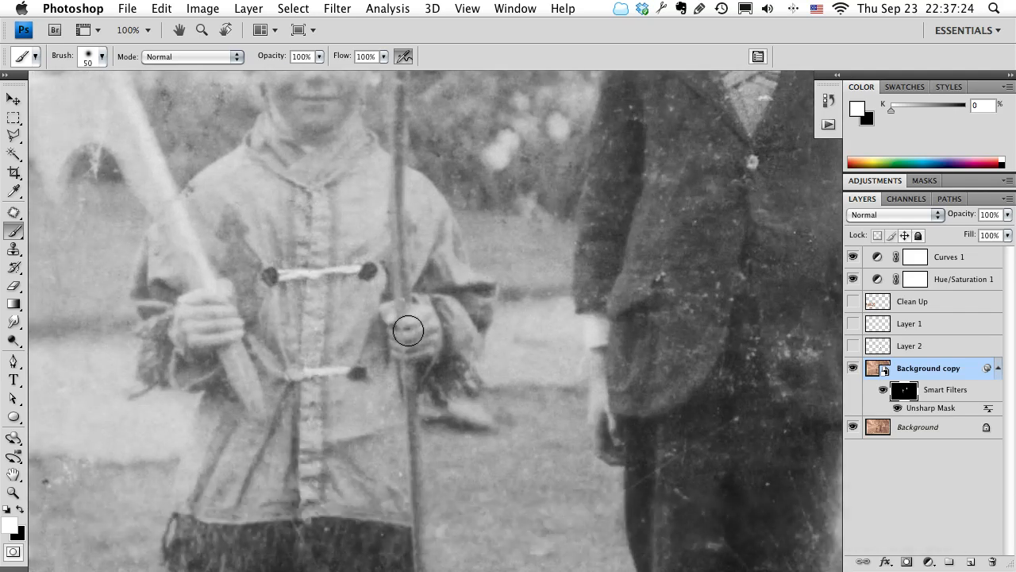
{"action": "mouse_move", "coordinate": [392, 340]}
{"action": "left_mouse_down"}
{"action": "mouse_move", "coordinate": [424, 341]}
{"action": "mouse_move", "coordinate": [430, 315]}
{"action": "mouse_move", "coordinate": [404, 302]}
{"action": "left_mouse_up"}
Paint white on the mask over the left child's facial features and hat edge, and over the central child's face.
{"action": "left_click_drag", "start_coordinate": [307, 220], "coordinate": [380, 441]}
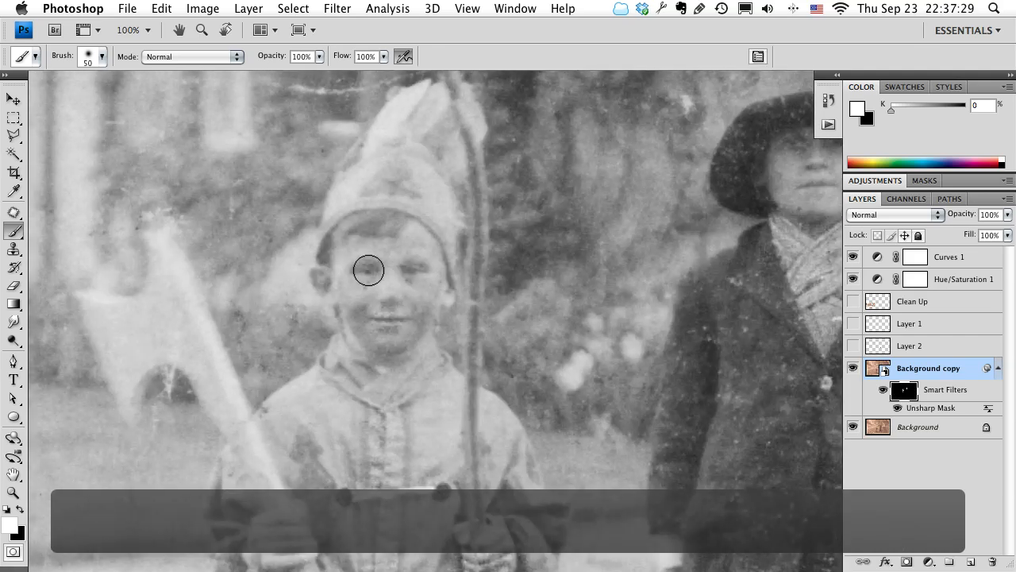
{"action": "left_click_drag", "start_coordinate": [389, 266], "coordinate": [415, 270]}
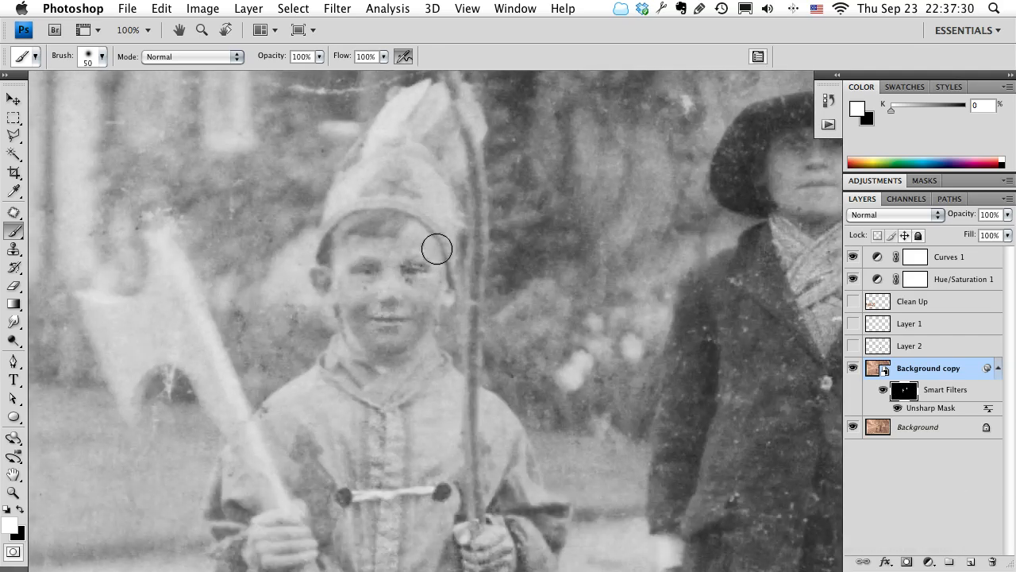
{"action": "left_click_drag", "start_coordinate": [448, 228], "coordinate": [448, 247]}
{"action": "left_click_drag", "start_coordinate": [581, 257], "coordinate": [405, 273]}
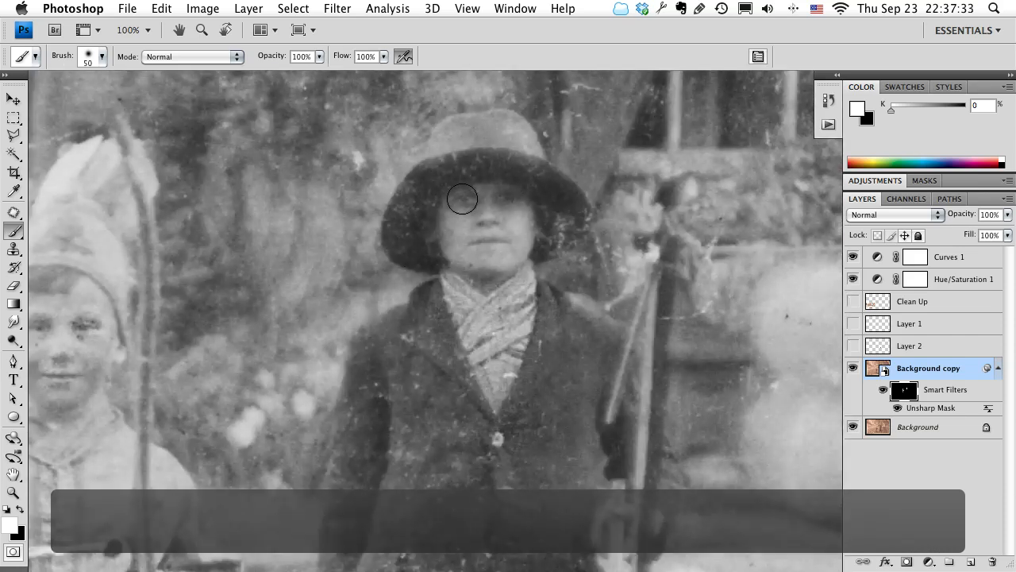
{"action": "left_click_drag", "start_coordinate": [465, 197], "coordinate": [496, 199]}
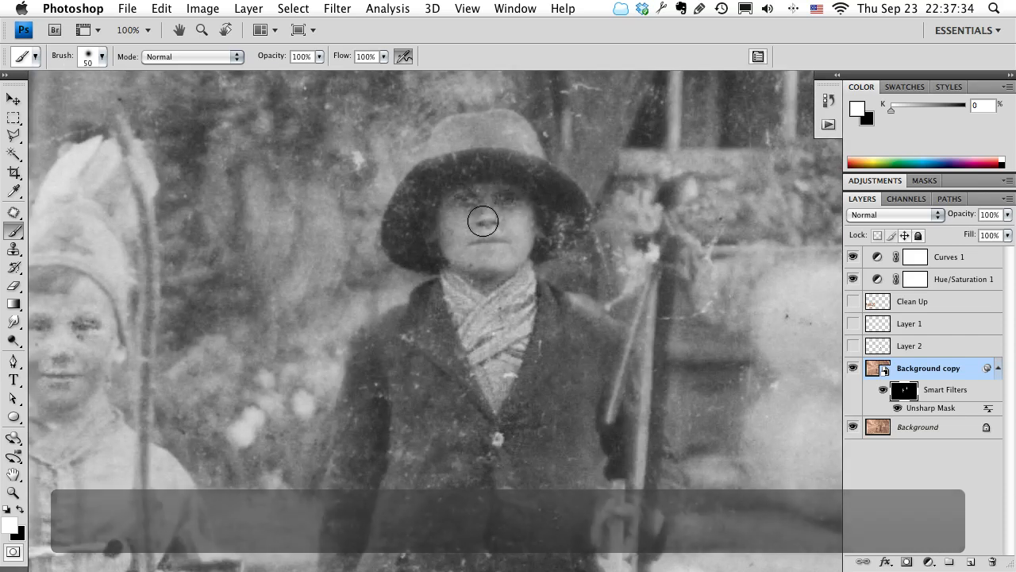
Reveal sharpening along the central child's jacket front and hand, and on the left child's pole, collar, sleeves and hands.
{"action": "left_click_drag", "start_coordinate": [658, 283], "coordinate": [373, 220]}
{"action": "left_click_drag", "start_coordinate": [345, 340], "coordinate": [324, 138]}
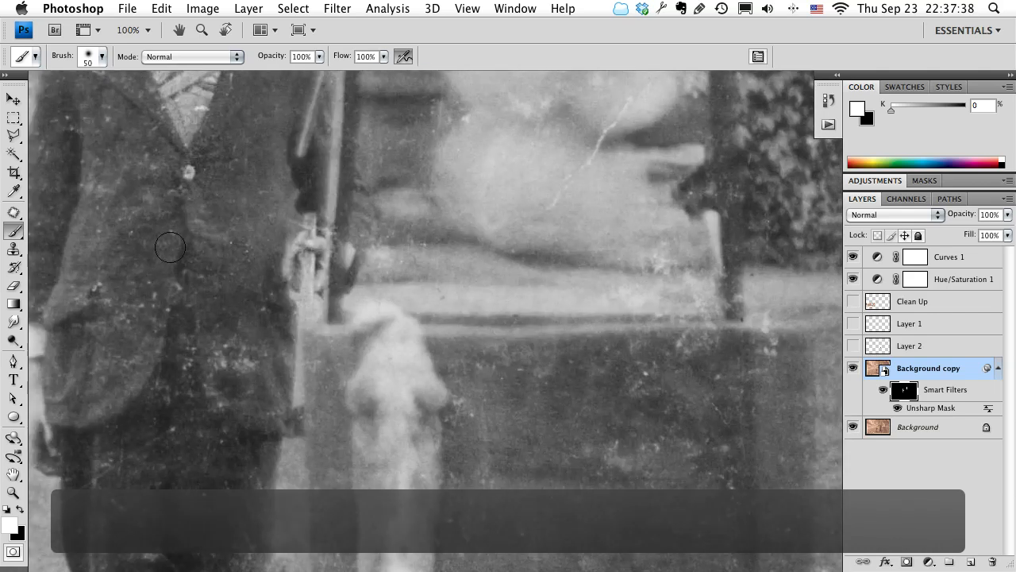
{"action": "mouse_move", "coordinate": [191, 188]}
{"action": "left_mouse_down"}
{"action": "mouse_move", "coordinate": [236, 229]}
{"action": "mouse_move", "coordinate": [434, 351]}
{"action": "mouse_move", "coordinate": [333, 245]}
{"action": "left_mouse_up"}
{"action": "left_click_drag", "start_coordinate": [370, 476], "coordinate": [326, 225]}
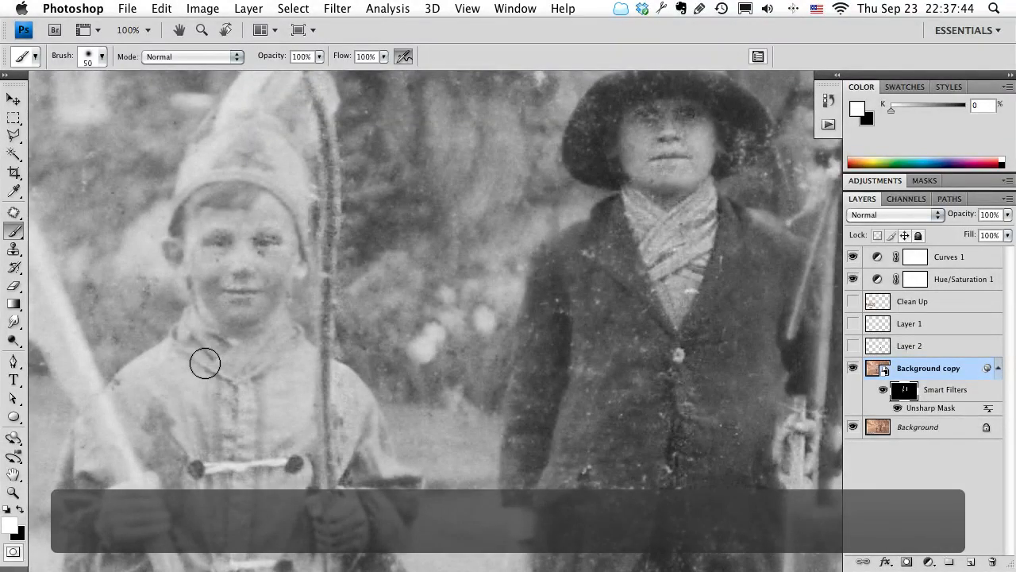
{"action": "left_click_drag", "start_coordinate": [202, 438], "coordinate": [315, 262]}
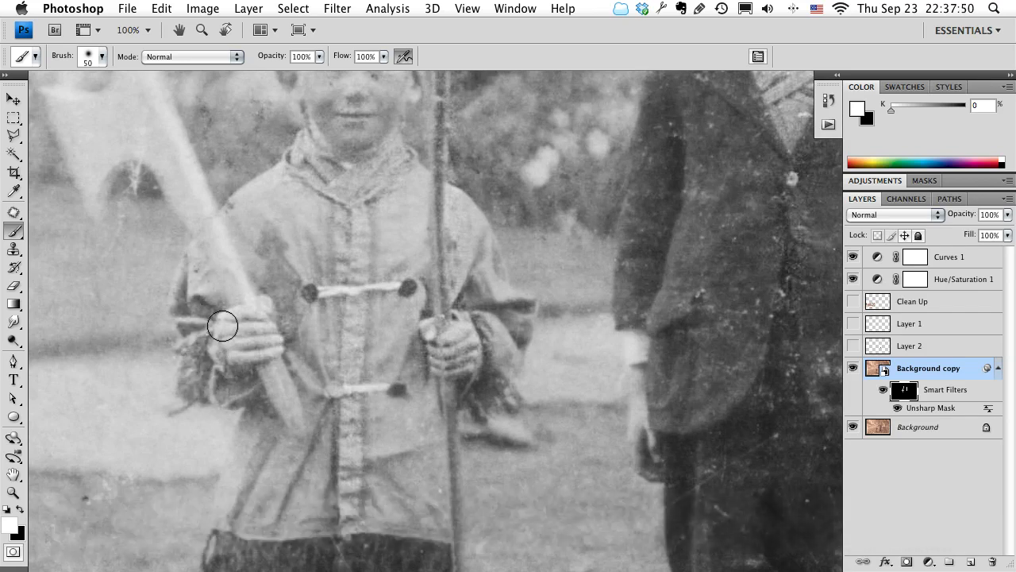
Try several larger and smaller brush sizes, ending at 175 px.
{"action": "key", "text": "bracketright"}
{"action": "key", "text": "bracketright"}
{"action": "key", "text": "bracketright"}
{"action": "key", "text": "bracketright"}
{"action": "key", "text": "bracketright"}
{"action": "key", "text": "bracketright"}
{"action": "key", "text": "bracketright"}
{"action": "key", "text": "bracketright"}
{"action": "key", "text": "bracketright"}
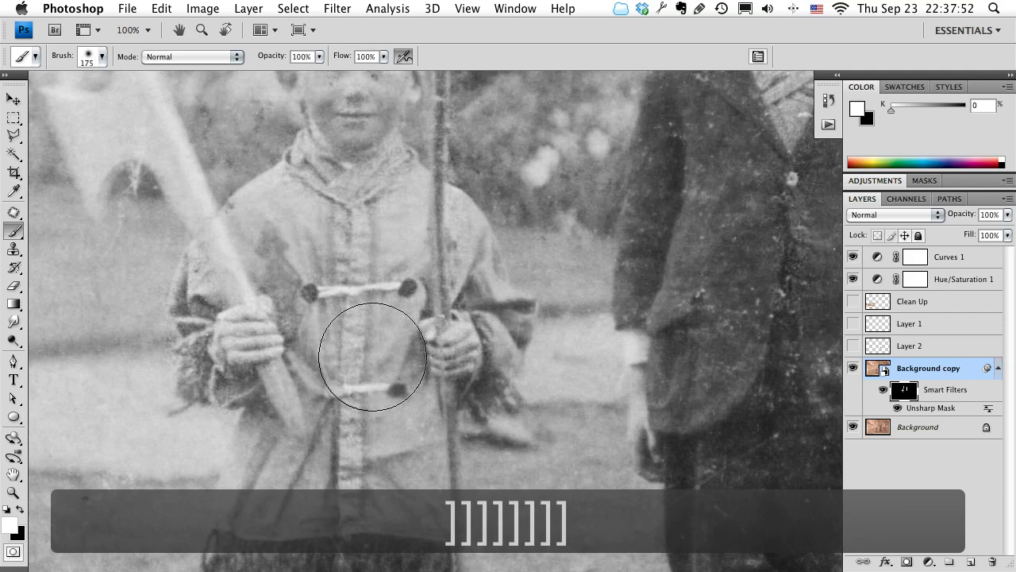
{"action": "key", "text": "bracketleft"}
{"action": "key", "text": "bracketleft"}
{"action": "key", "text": "bracketleft"}
{"action": "key", "text": "bracketleft"}
{"action": "key", "text": "bracketleft"}
{"action": "key", "text": "bracketleft"}
{"action": "key", "text": "bracketleft"}
{"action": "key", "text": "bracketleft"}
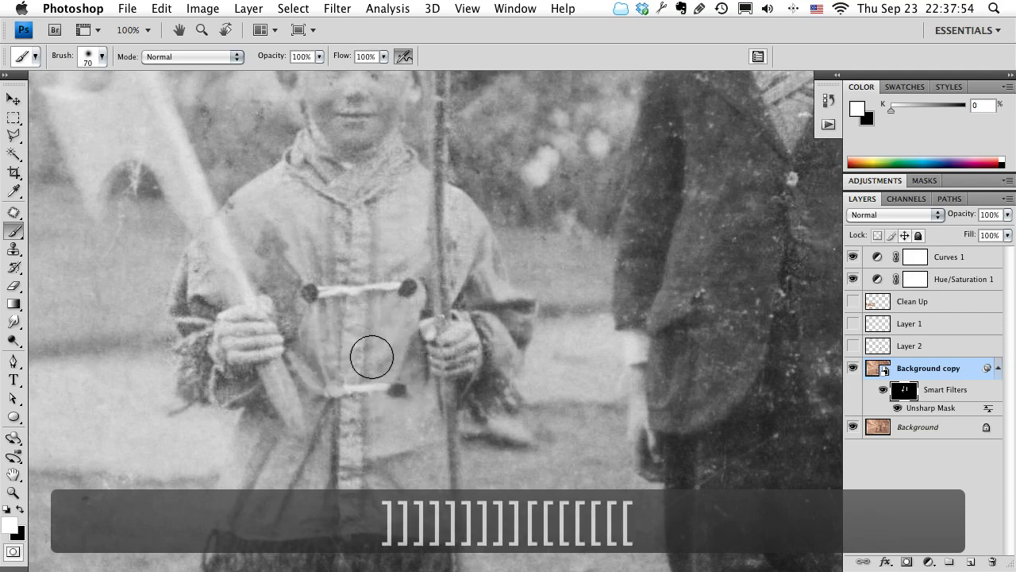
{"action": "key", "text": "bracketright"}
{"action": "key", "text": "bracketright"}
{"action": "key", "text": "bracketright"}
{"action": "key", "text": "bracketright"}
{"action": "key", "text": "bracketright"}
{"action": "key", "text": "bracketleft"}
{"action": "key", "text": "bracketleft"}
{"action": "key", "text": "bracketleft"}
{"action": "key", "text": "bracketleft"}
{"action": "key", "text": "bracketleft"}
{"action": "key", "text": "bracketleft"}
{"action": "key", "text": "bracketleft"}
{"action": "key", "text": "bracketleft"}
{"action": "key", "text": "bracketleft"}
{"action": "key", "text": "bracketleft"}
{"action": "key", "text": "bracketleft"}
{"action": "key", "text": "bracketleft"}
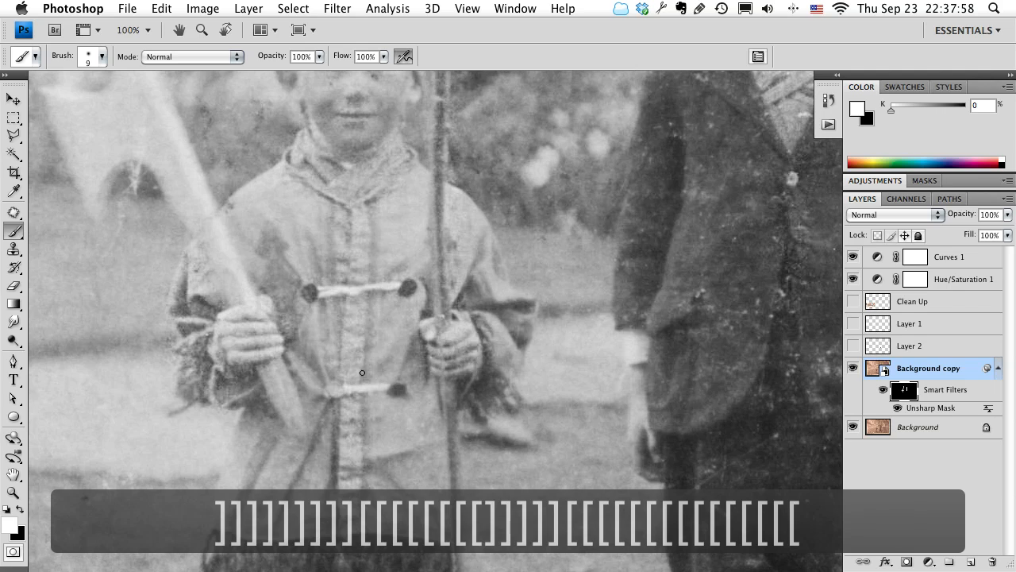
{"action": "key", "text": "bracketright"}
{"action": "key", "text": "bracketright"}
{"action": "key", "text": "bracketright"}
{"action": "key", "text": "bracketright"}
{"action": "key", "text": "bracketright"}
{"action": "key", "text": "bracketright"}
{"action": "key", "text": "bracketright"}
{"action": "key", "text": "bracketright"}
{"action": "key", "text": "bracketright"}
{"action": "key", "text": "bracketright"}
{"action": "key", "text": "bracketright"}
{"action": "key", "text": "bracketright"}
{"action": "key", "text": "bracketright"}
{"action": "key", "text": "bracketright"}
{"action": "key", "text": "bracketright"}
{"action": "key", "text": "bracketright"}
{"action": "key", "text": "bracketright"}
{"action": "key", "text": "bracketright"}
{"action": "key", "text": "bracketright"}
{"action": "key", "text": "bracketleft"}
{"action": "key", "text": "bracketleft"}
Reduce the brush to 90 px and paint white on the mask over the left child's coat hem and dark fringe.
{"action": "left_click_drag", "start_coordinate": [407, 470], "coordinate": [441, 200]}
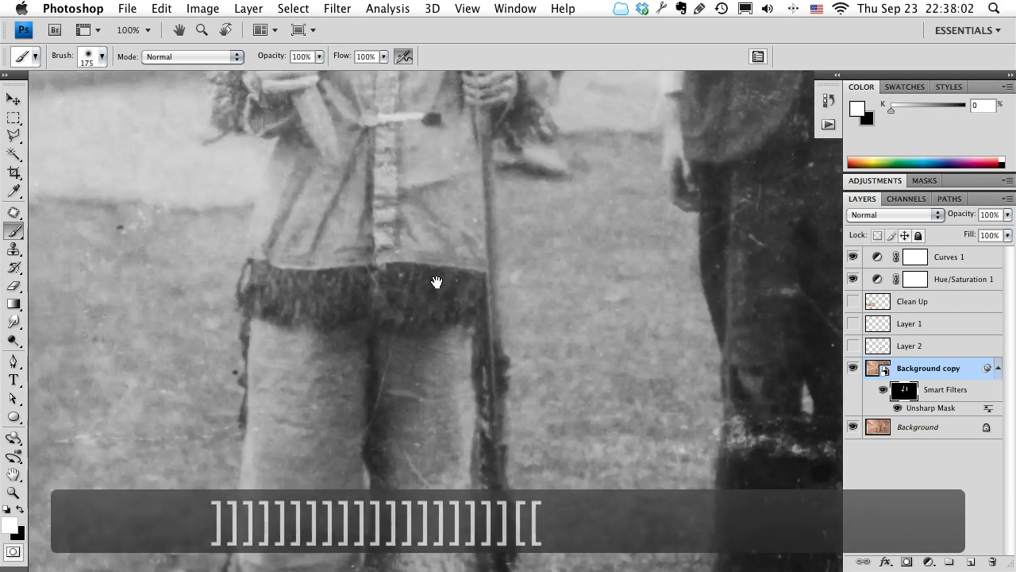
{"action": "key", "text": "bracketleft"}
{"action": "key", "text": "bracketleft"}
{"action": "key", "text": "bracketleft"}
{"action": "key", "text": "bracketleft"}
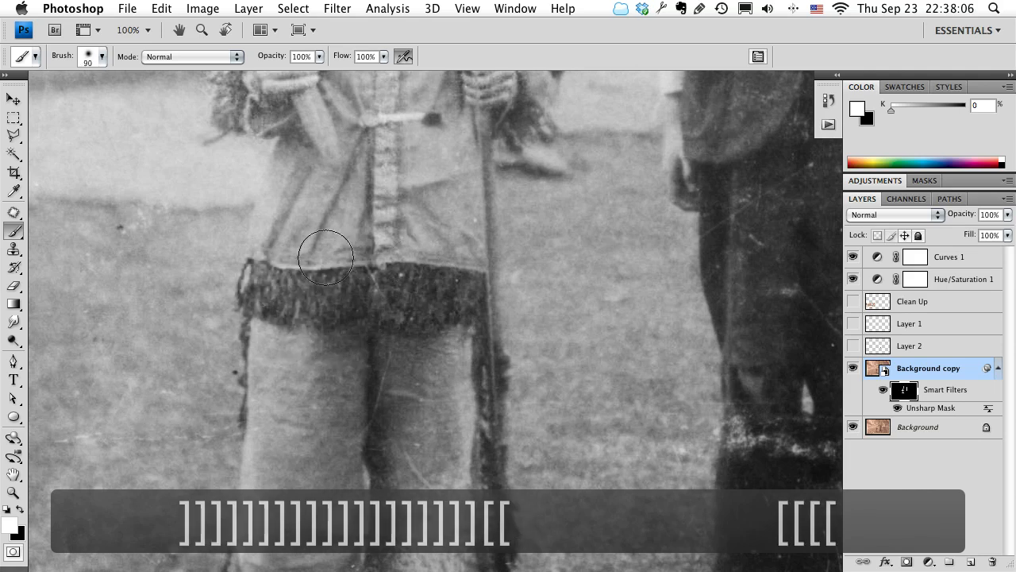
{"action": "key", "text": "space"}
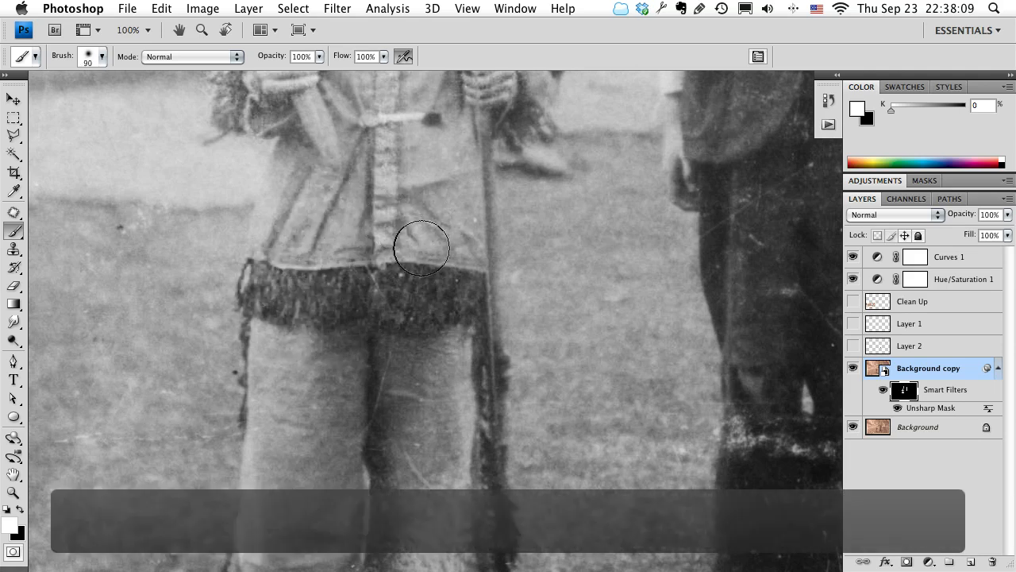
Reveal sharpening over the left child's trouser legs, side fringes and shoe by painting white on the mask.
{"action": "left_click_drag", "start_coordinate": [497, 324], "coordinate": [466, 170]}
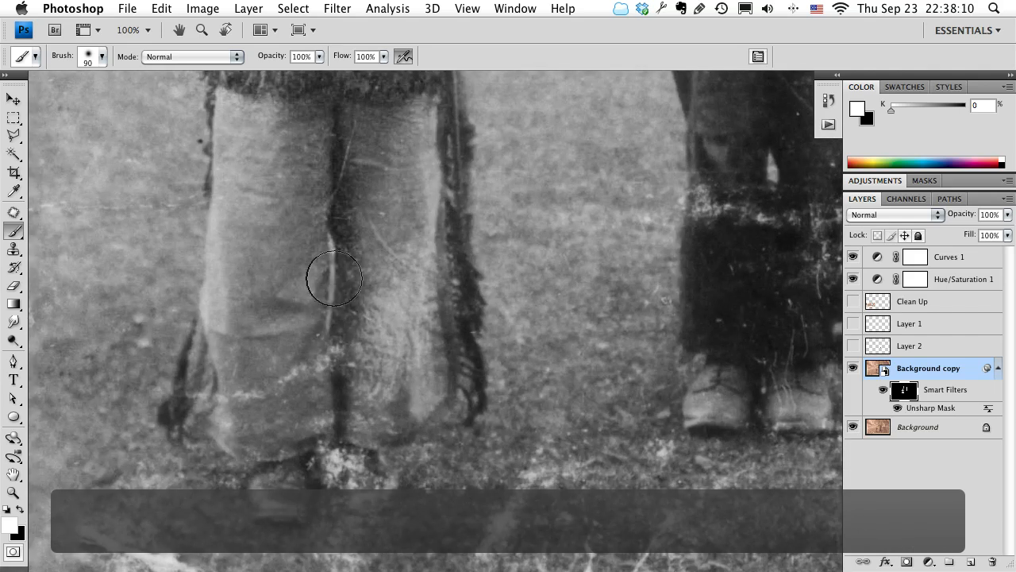
{"action": "key", "text": "space"}
{"action": "left_click_drag", "start_coordinate": [230, 413], "coordinate": [286, 445]}
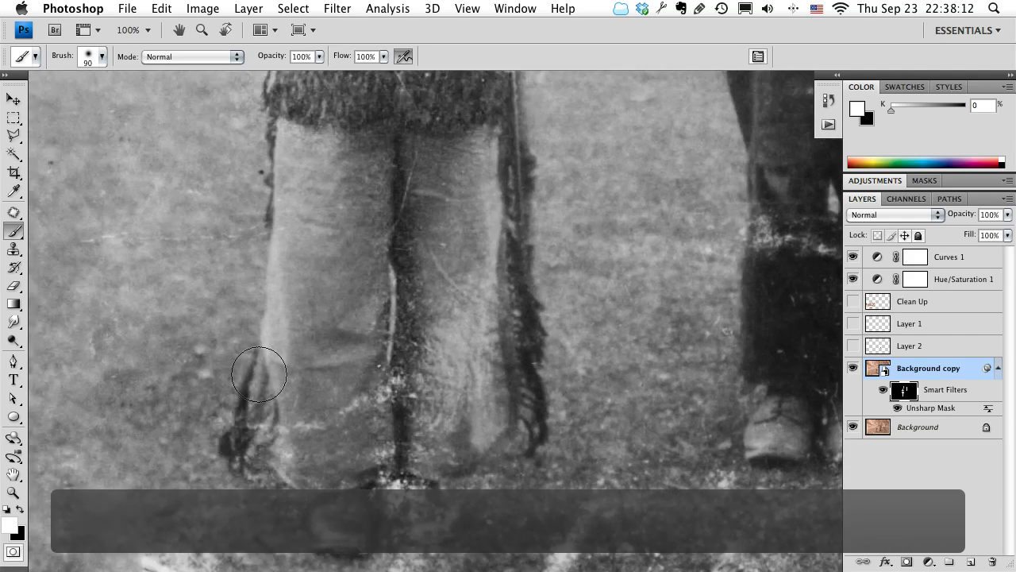
{"action": "key", "text": "space"}
{"action": "left_click_drag", "start_coordinate": [463, 266], "coordinate": [388, 270]}
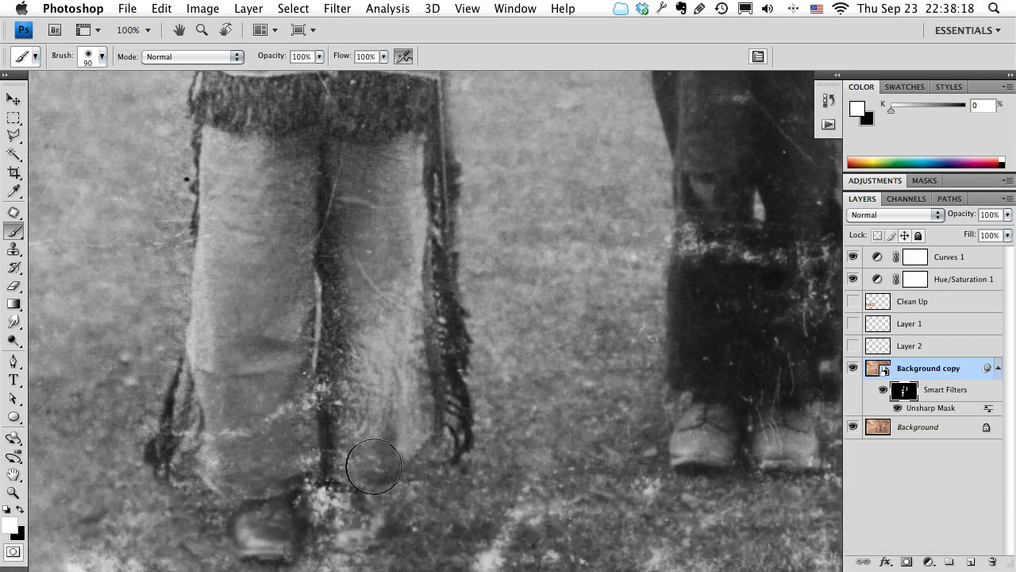
{"action": "scroll", "coordinate": [294, 329], "scroll_direction": "down", "scroll_amount": 5}
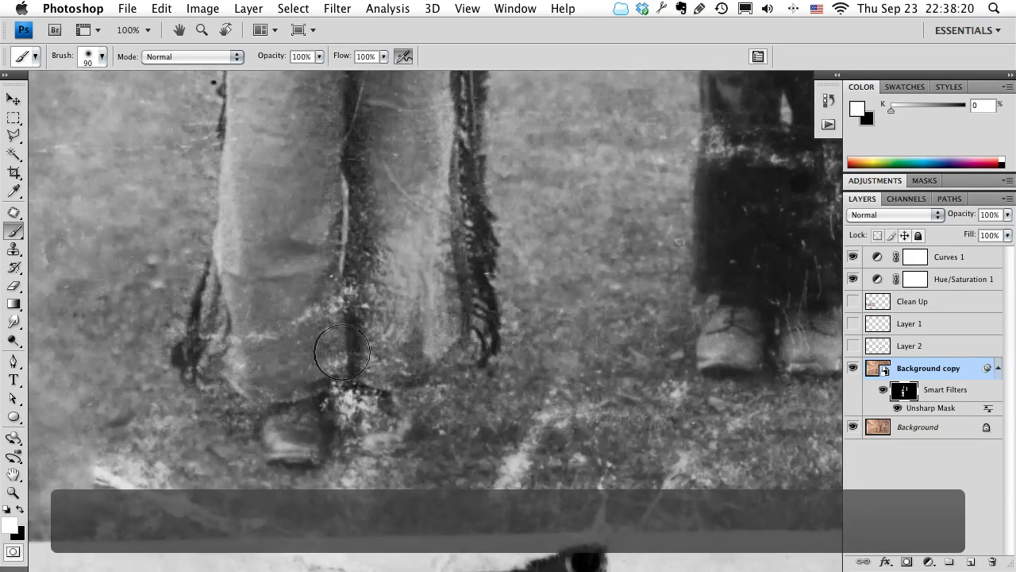
{"action": "left_click_drag", "start_coordinate": [418, 432], "coordinate": [411, 515]}
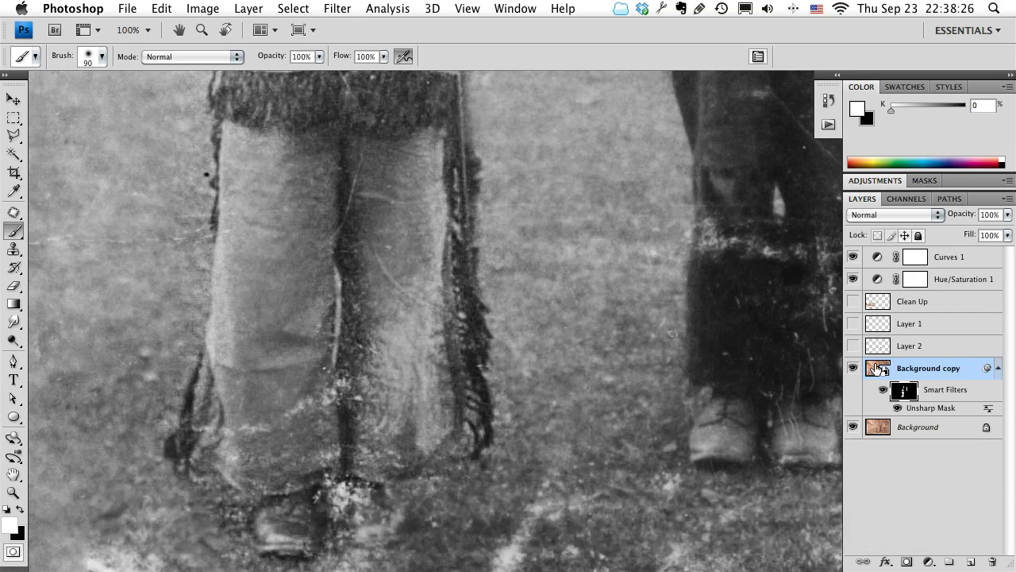
Try to patch the white damage between the left child's trouser legs directly on the Background copy smart object.
{"action": "left_click", "coordinate": [872, 373]}
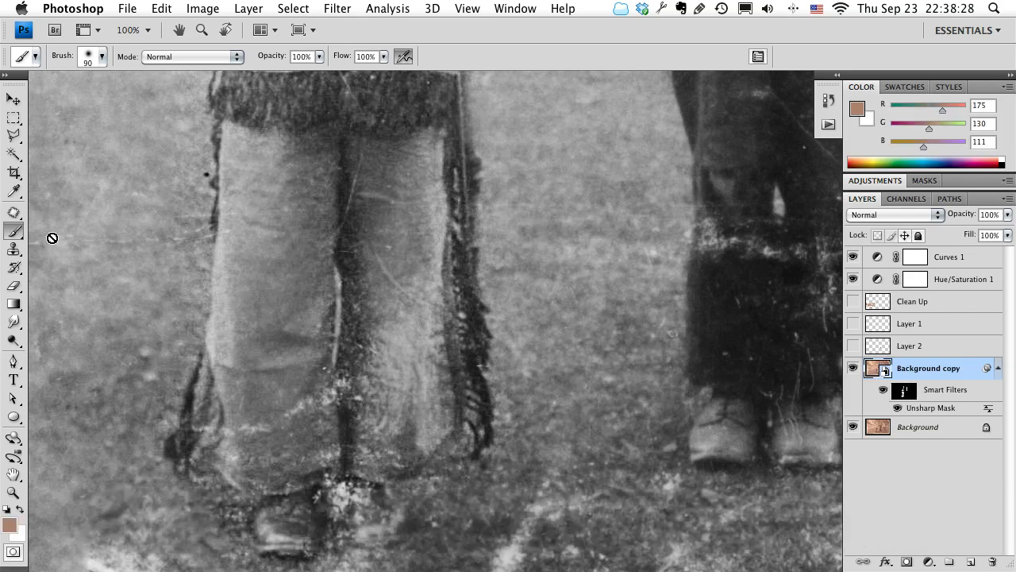
{"action": "left_click", "coordinate": [14, 212]}
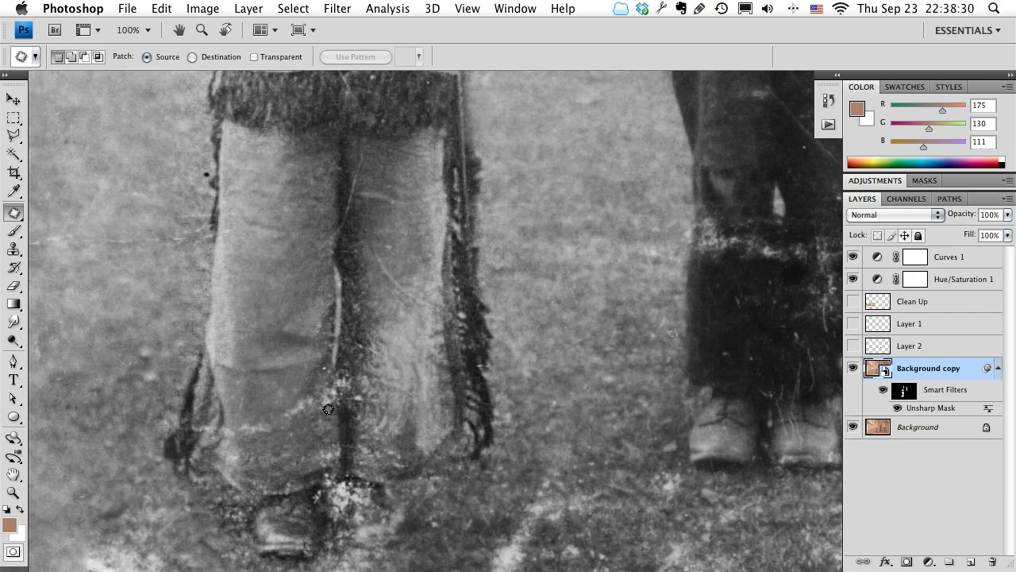
{"action": "left_click_drag", "start_coordinate": [390, 406], "coordinate": [290, 428]}
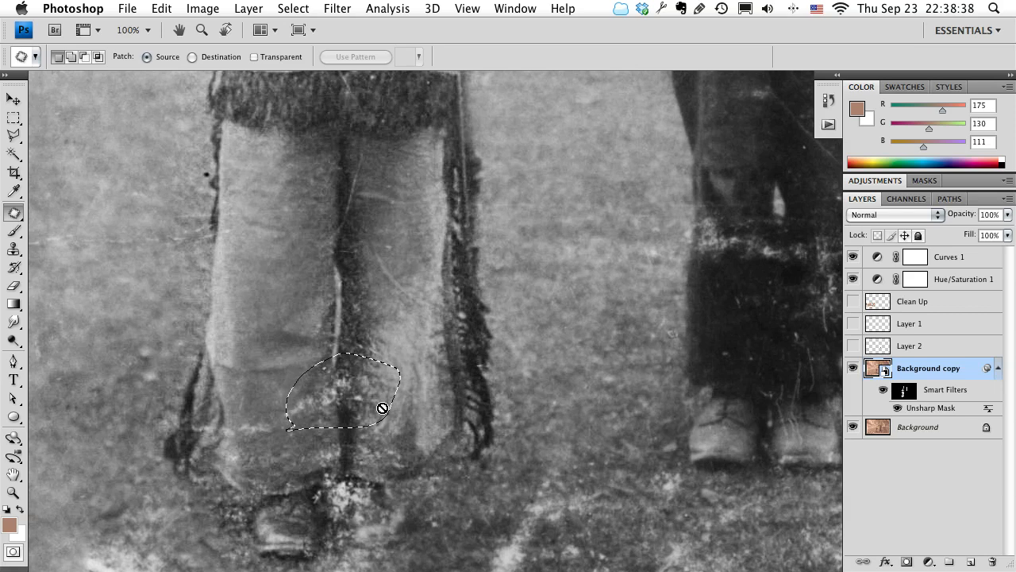
{"action": "key", "text": "super+d"}
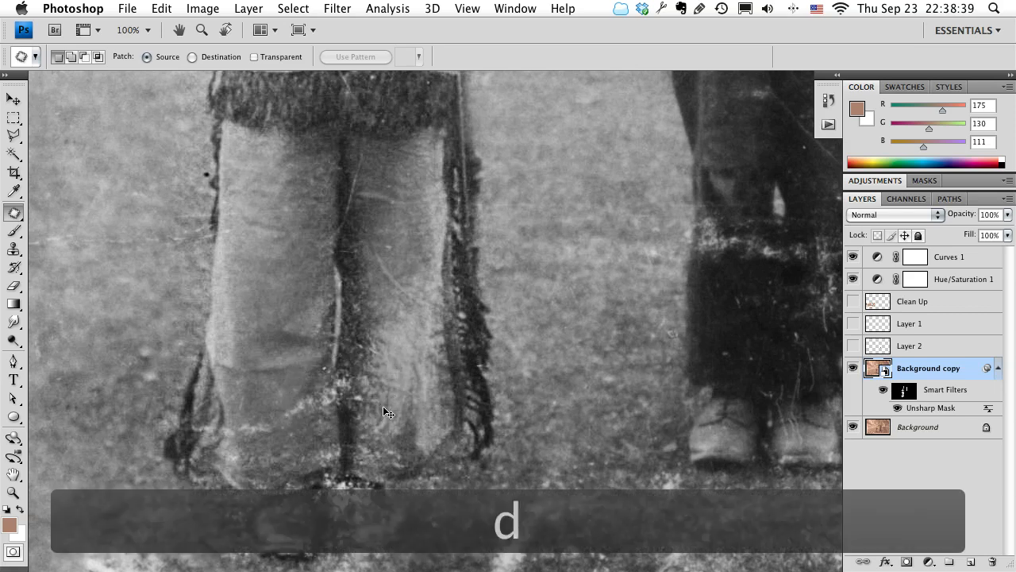
Open the contents of the Background copy smart object and activate the Patch tool at the left child's lower trousers.
{"action": "double_click", "coordinate": [874, 371]}
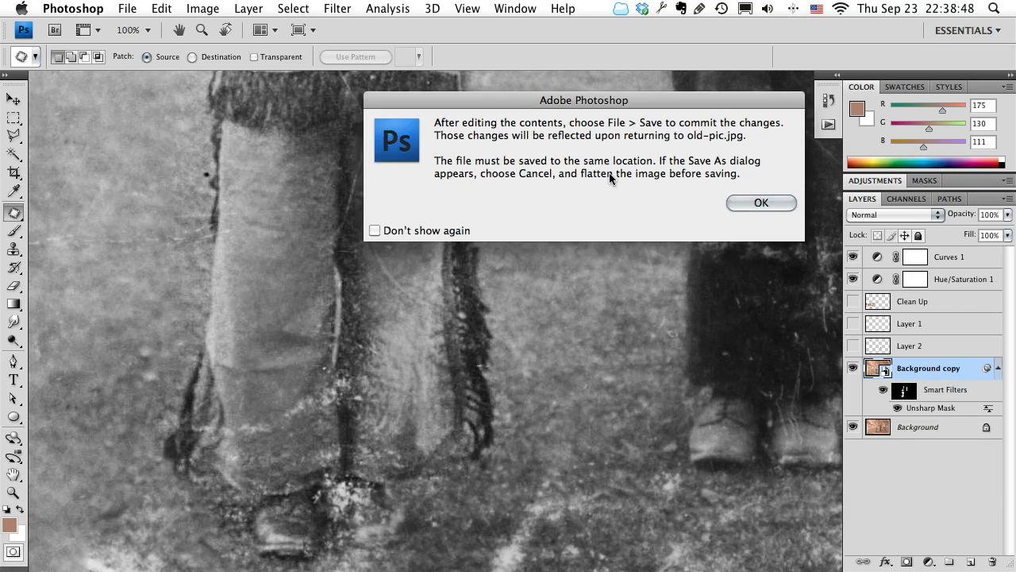
{"action": "left_click", "coordinate": [746, 201]}
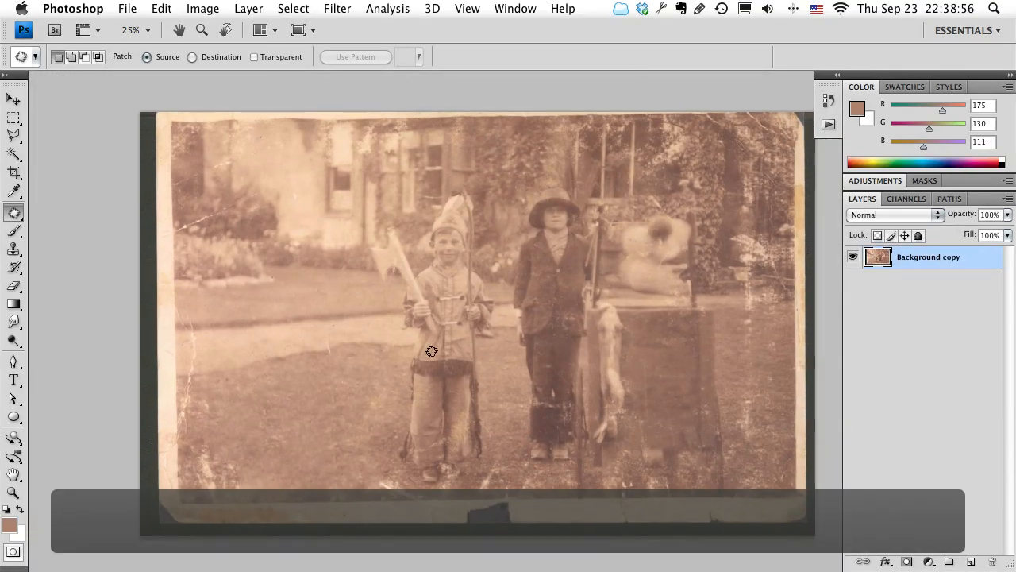
{"action": "key", "text": "z"}
{"action": "left_click", "coordinate": [402, 369]}
{"action": "left_click", "coordinate": [503, 340]}
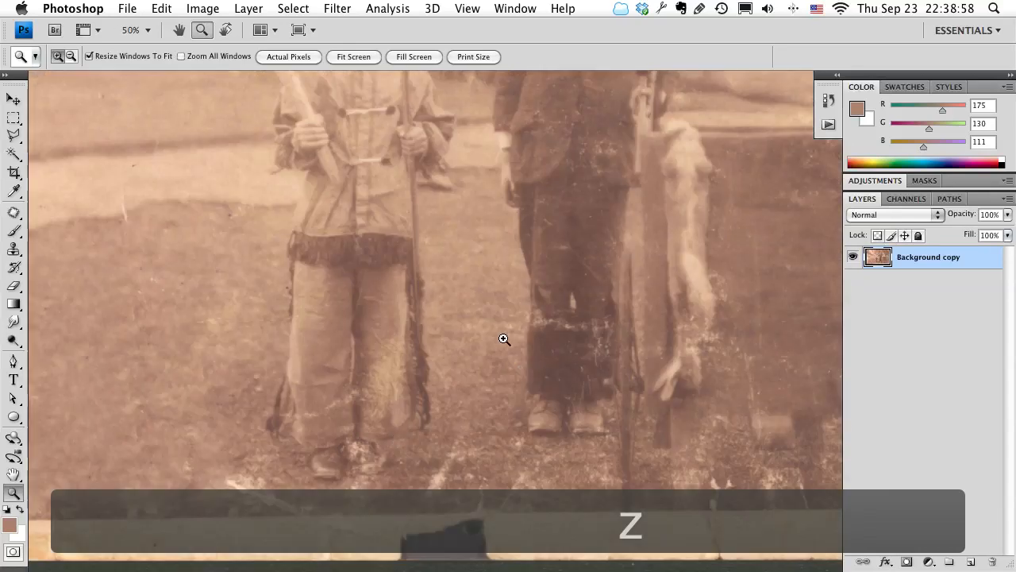
{"action": "left_click", "coordinate": [395, 441]}
{"action": "mouse_move", "coordinate": [621, 362]}
{"action": "left_mouse_down"}
{"action": "mouse_move", "coordinate": [454, 331]}
{"action": "mouse_move", "coordinate": [621, 345]}
{"action": "left_mouse_up"}
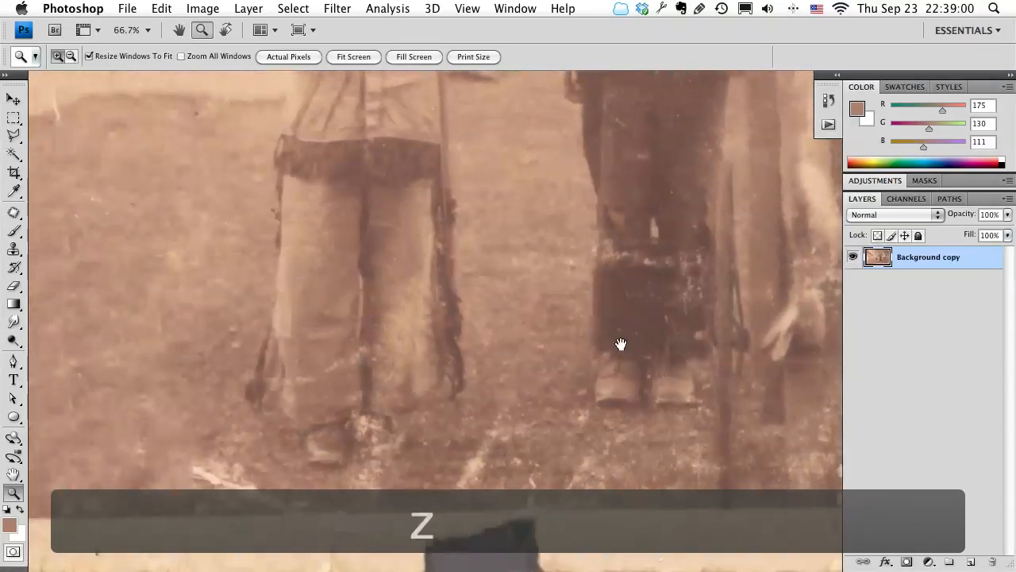
{"action": "left_click", "coordinate": [321, 372]}
{"action": "key", "text": "j"}
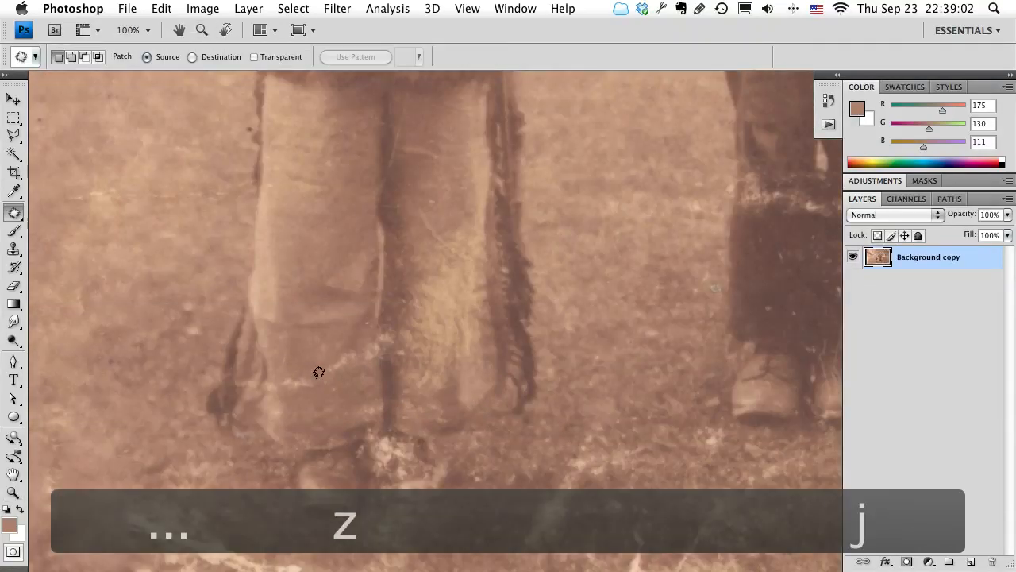
Patch out the white scratches and specks across the left child's lower trouser legs, then deselect.
{"action": "mouse_move", "coordinate": [264, 375]}
{"action": "left_mouse_down"}
{"action": "mouse_move", "coordinate": [315, 358]}
{"action": "mouse_move", "coordinate": [265, 375]}
{"action": "mouse_move", "coordinate": [302, 362]}
{"action": "mouse_move", "coordinate": [290, 336]}
{"action": "left_mouse_up"}
{"action": "left_click", "coordinate": [364, 362]}
{"action": "left_click_drag", "start_coordinate": [322, 370], "coordinate": [365, 328]}
{"action": "left_click_drag", "start_coordinate": [364, 369], "coordinate": [362, 370]}
{"action": "left_click_drag", "start_coordinate": [362, 367], "coordinate": [355, 404]}
{"action": "left_click", "coordinate": [418, 381]}
{"action": "key", "text": "space"}
{"action": "left_click_drag", "start_coordinate": [406, 466], "coordinate": [335, 482]}
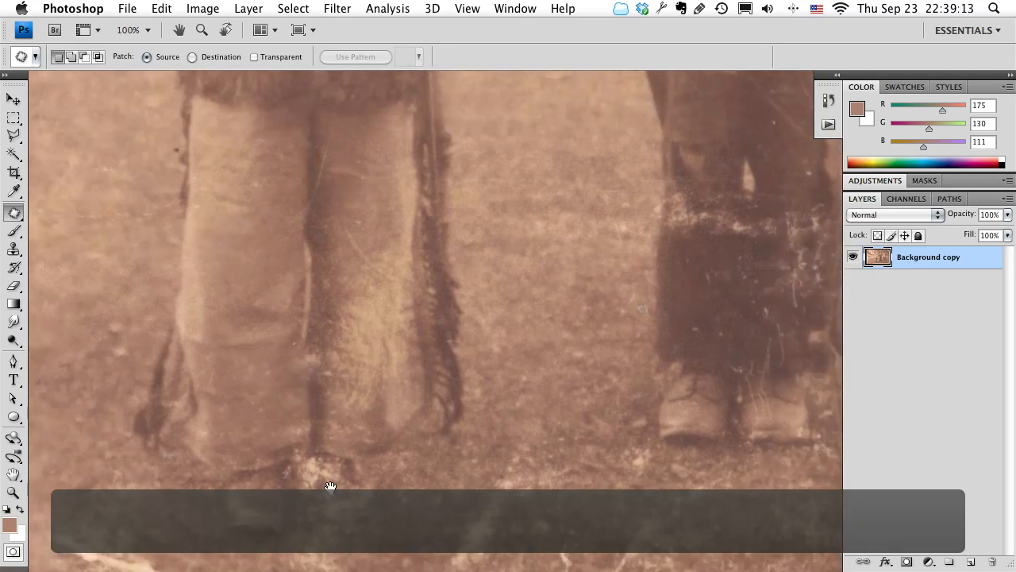
{"action": "mouse_move", "coordinate": [317, 363]}
{"action": "left_mouse_down"}
{"action": "mouse_move", "coordinate": [286, 359]}
{"action": "mouse_move", "coordinate": [343, 331]}
{"action": "mouse_move", "coordinate": [317, 357]}
{"action": "mouse_move", "coordinate": [320, 408]}
{"action": "mouse_move", "coordinate": [325, 397]}
{"action": "mouse_move", "coordinate": [426, 429]}
{"action": "left_mouse_up"}
{"action": "key", "text": "super+d"}
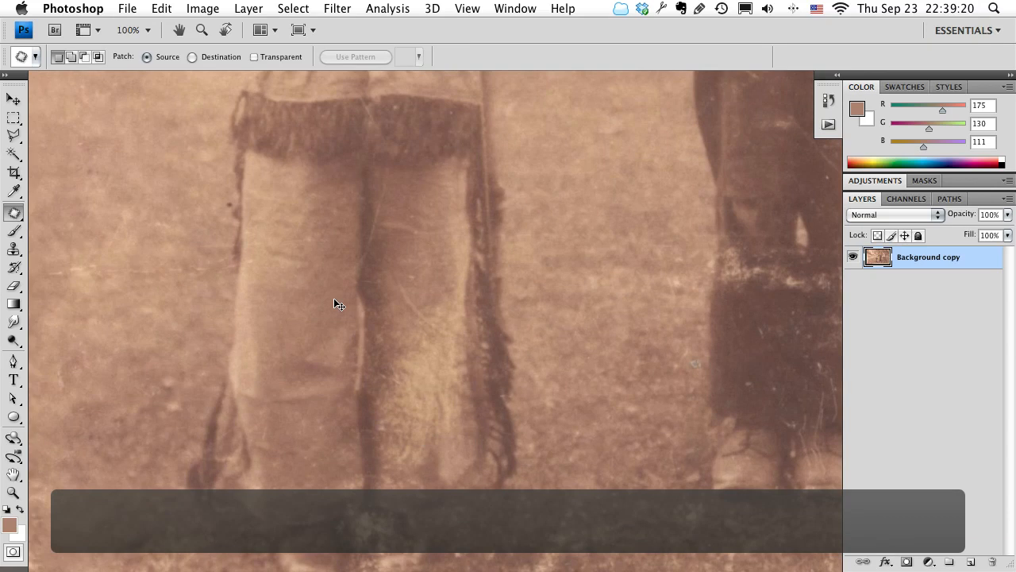
Save the edited smart object contents and close them to return to old-pic.jpg.
{"action": "key", "text": "super+s"}
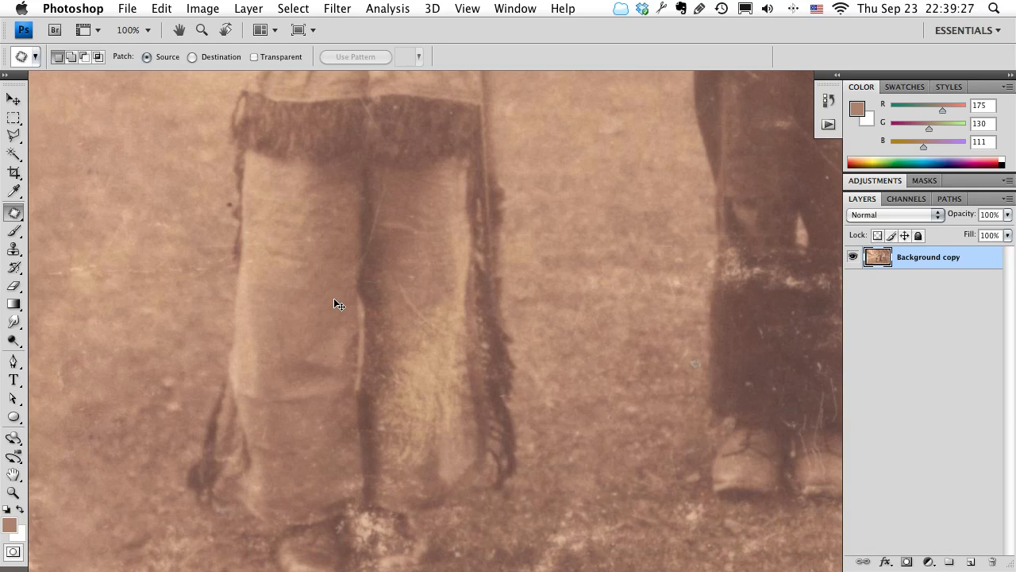
{"action": "left_click", "coordinate": [127, 9]}
{"action": "left_click", "coordinate": [143, 154]}
{"action": "key", "text": "super+w"}
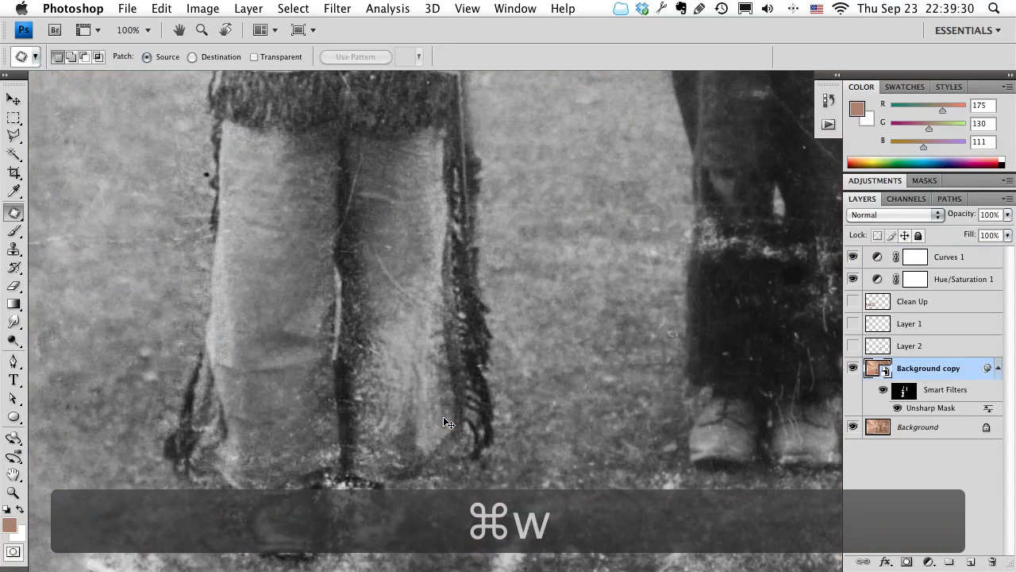
Examine the patched trousers and the selectively sharpened children in old-pic.jpg at 50% zoom.
{"action": "scroll", "coordinate": [400, 469], "scroll_direction": "down", "scroll_amount": 5}
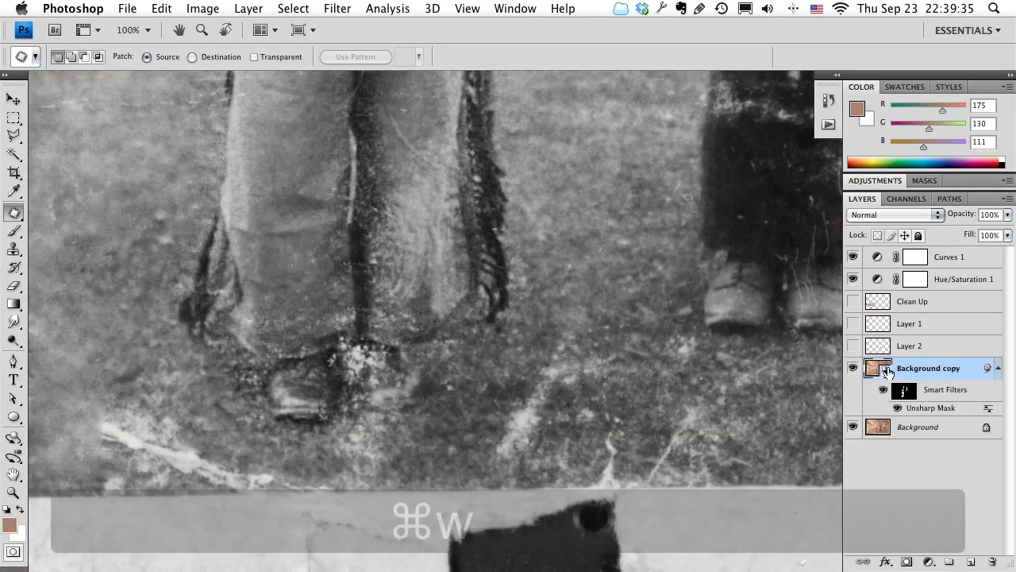
{"action": "left_click_drag", "start_coordinate": [478, 359], "coordinate": [476, 478]}
{"action": "key", "text": "z"}
{"action": "left_click", "coordinate": [445, 305], "text": "alt"}
{"action": "left_click", "coordinate": [445, 304], "text": "alt"}
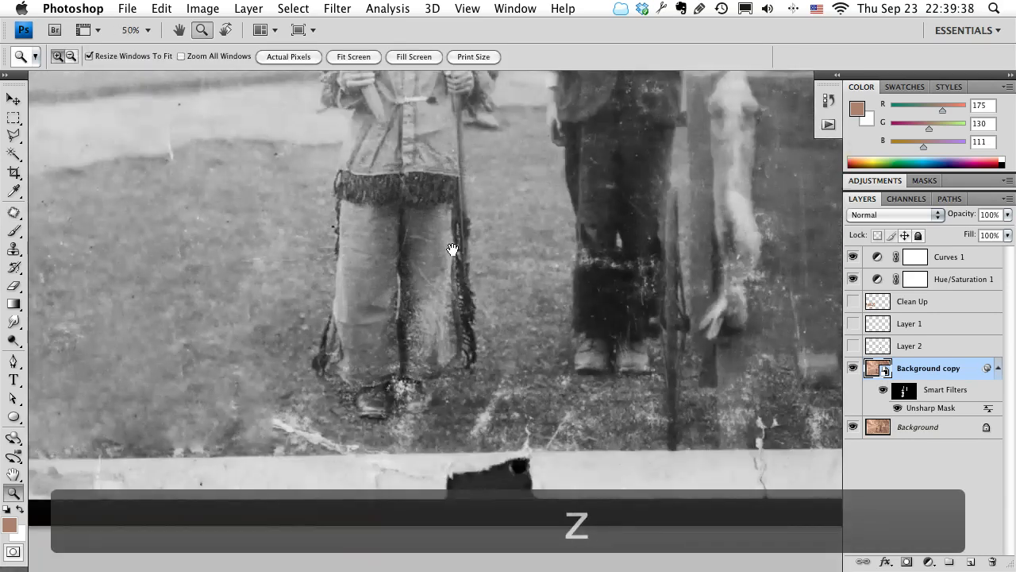
{"action": "left_click_drag", "start_coordinate": [452, 249], "coordinate": [431, 421]}
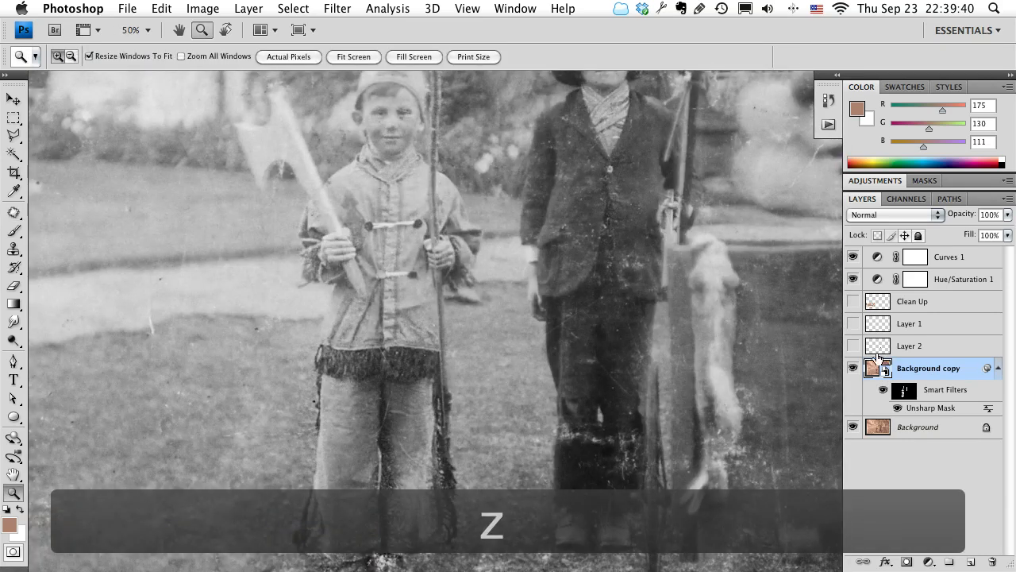
{"action": "left_click_drag", "start_coordinate": [742, 414], "coordinate": [574, 368]}
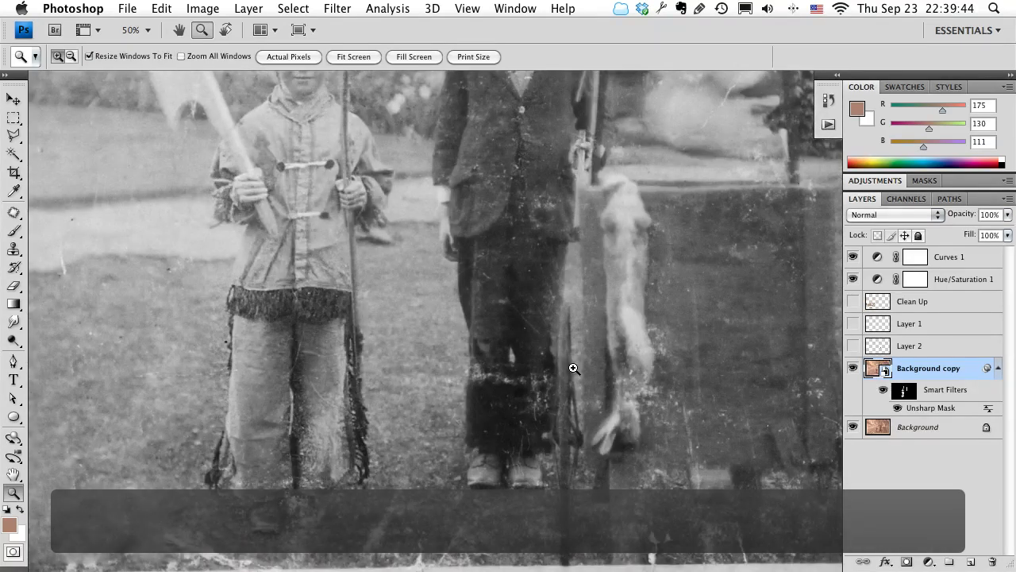
{"action": "left_click_drag", "start_coordinate": [535, 333], "coordinate": [596, 447]}
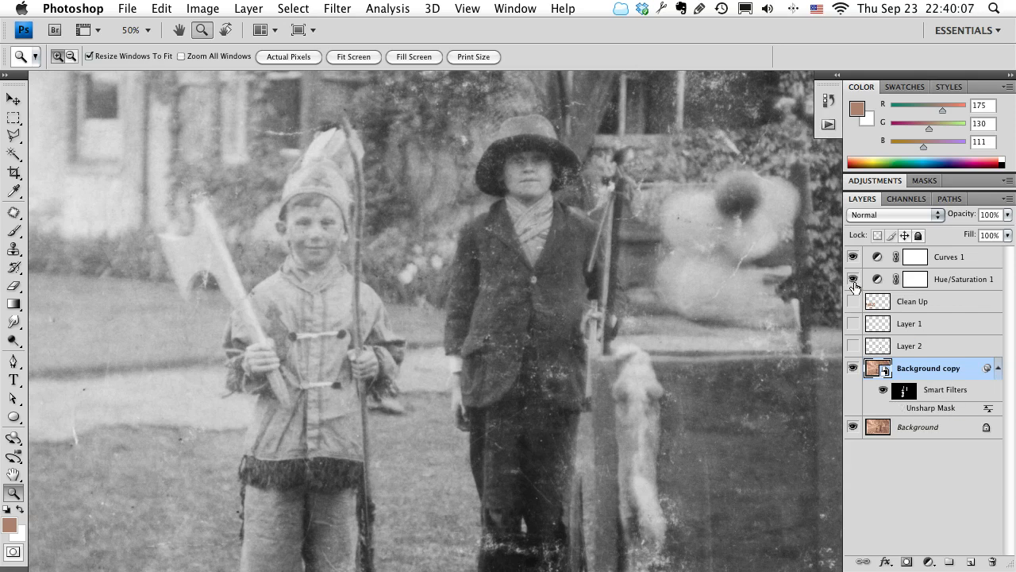
Select the Curves 1 adjustment layer.
{"action": "left_click", "coordinate": [947, 259]}
{"action": "left_click", "coordinate": [947, 259]}
{"action": "left_click", "coordinate": [853, 258]}
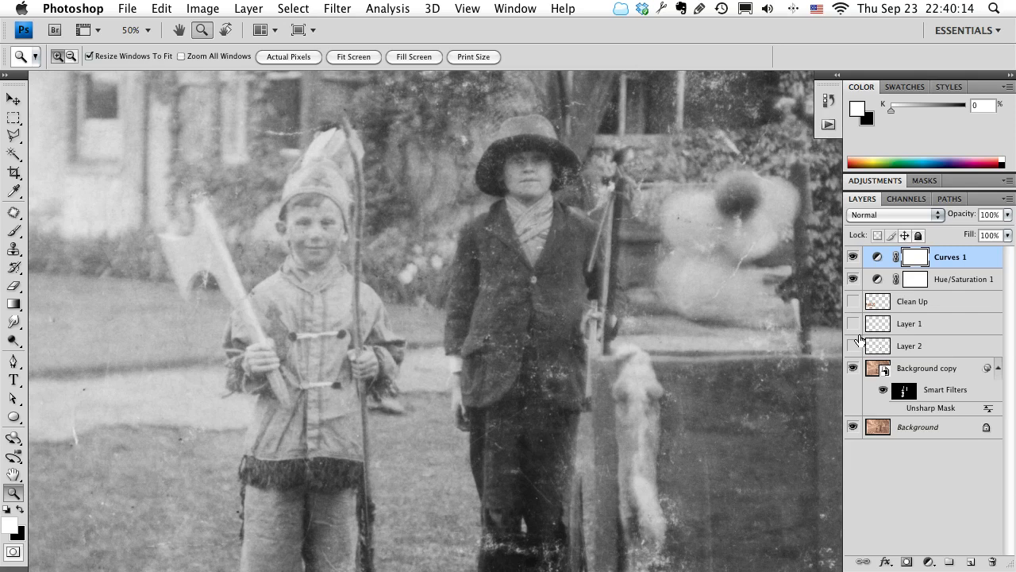
Examine the whole photo at 25% zoom, including its borders and the remaining damage.
{"action": "left_click_drag", "start_coordinate": [167, 497], "coordinate": [346, 311]}
{"action": "left_click_drag", "start_coordinate": [540, 386], "coordinate": [418, 481]}
{"action": "key", "text": "z"}
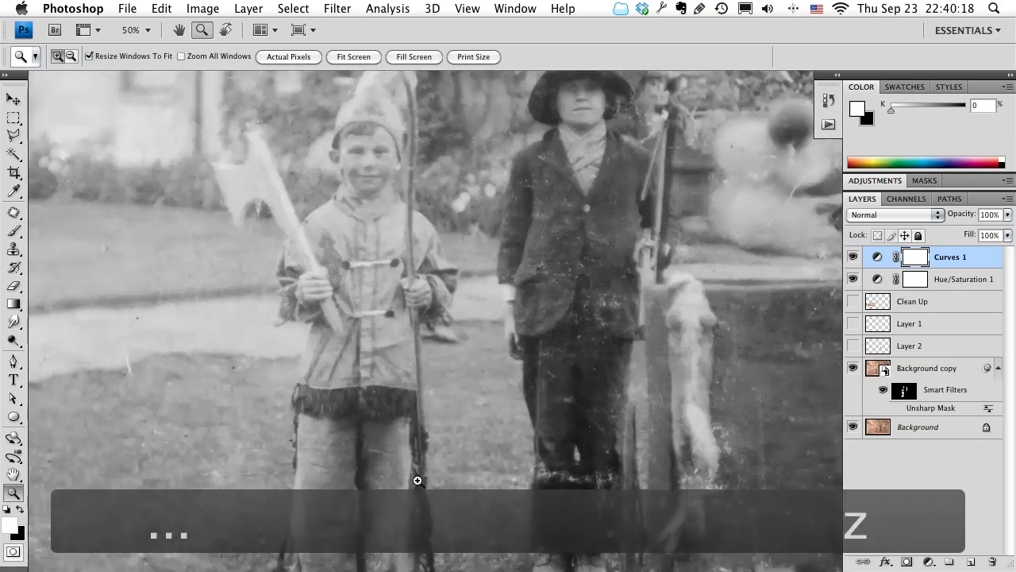
{"action": "left_click", "coordinate": [451, 386], "text": "alt"}
{"action": "left_click", "coordinate": [450, 387], "text": "alt"}
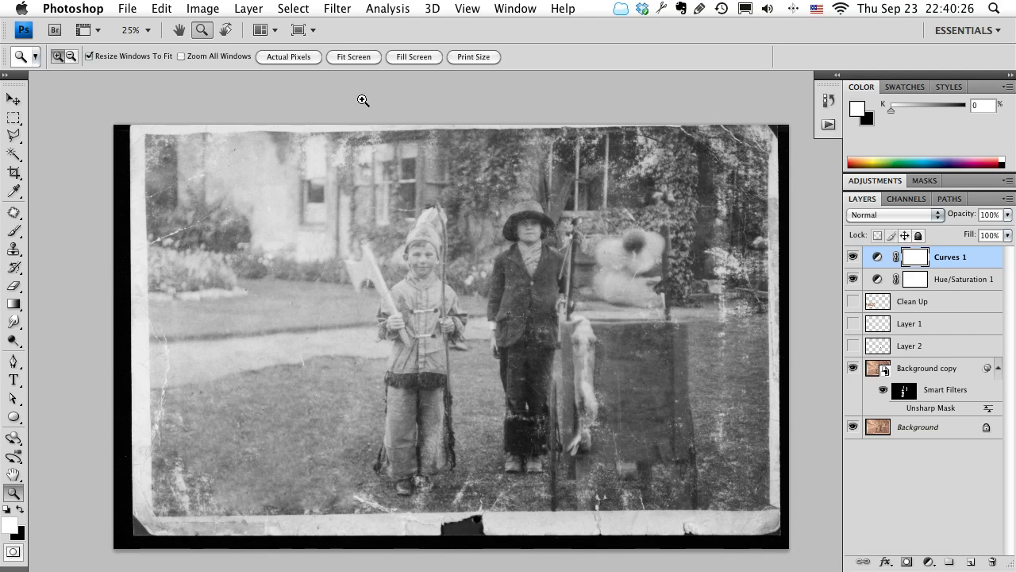
{"action": "key", "text": "space"}
{"action": "left_click_drag", "start_coordinate": [359, 513], "coordinate": [362, 484]}
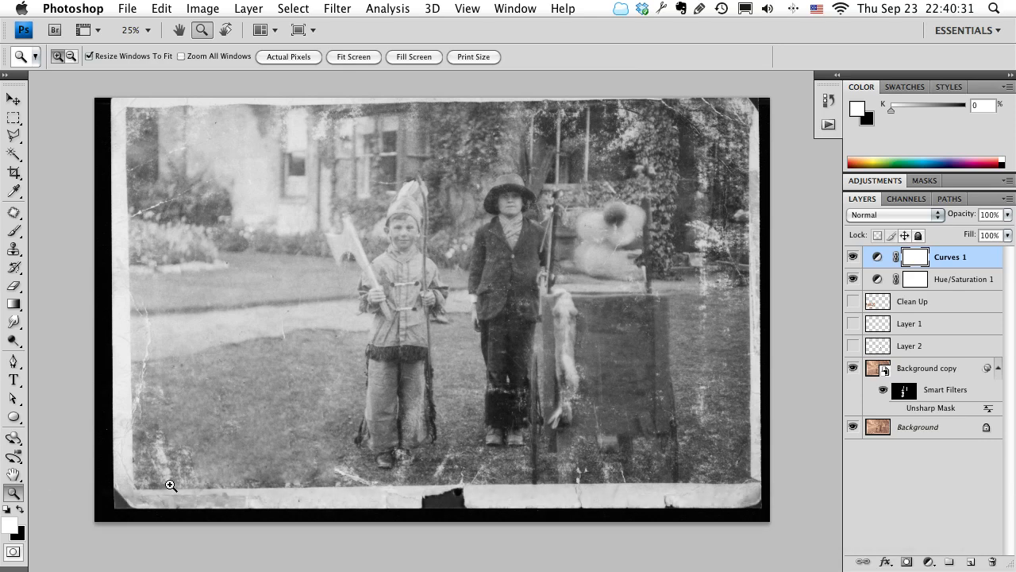
{"action": "key", "text": "space"}
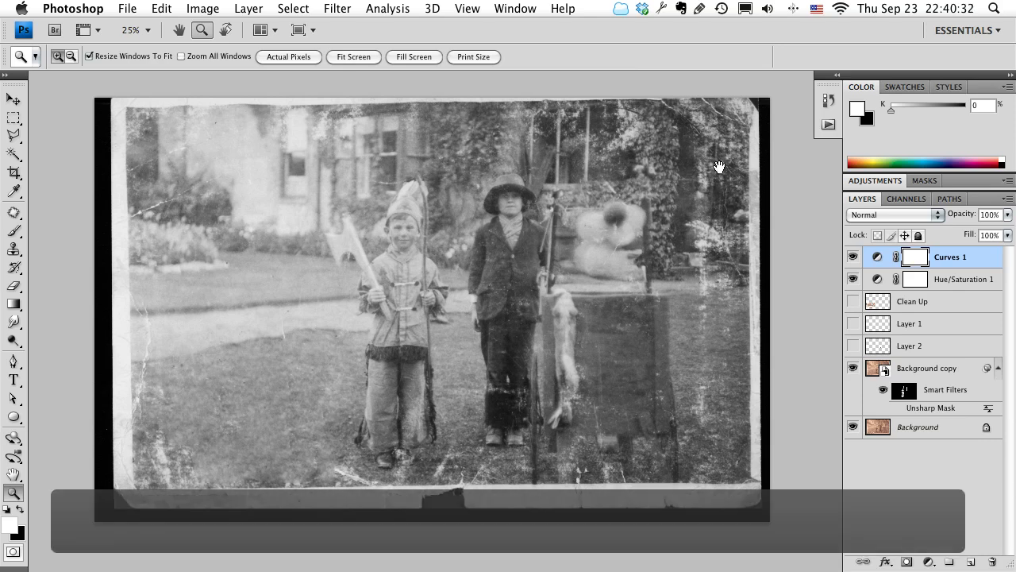
{"action": "left_click_drag", "start_coordinate": [719, 203], "coordinate": [719, 225]}
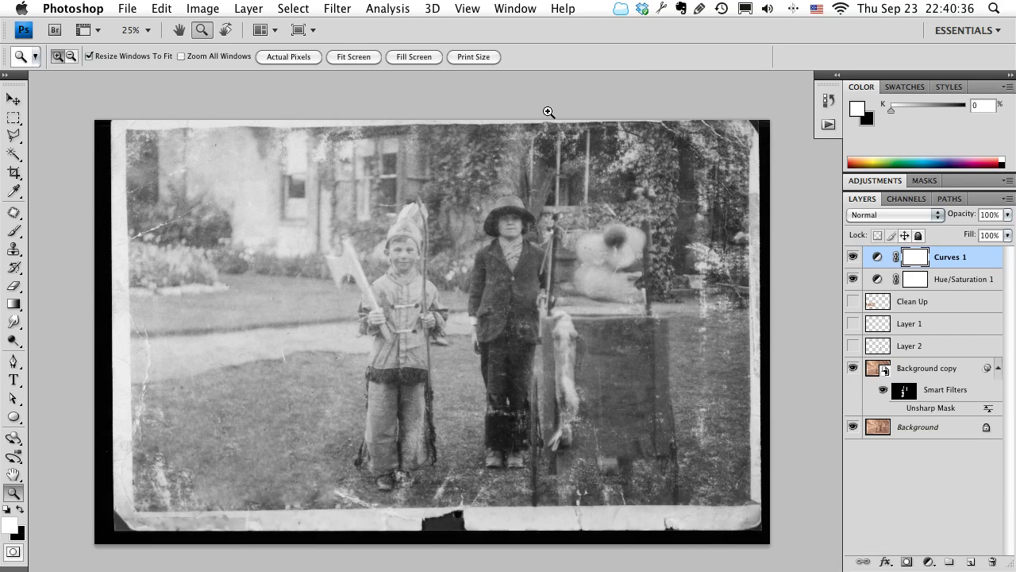
Crop the photo to a rectangular selection just inside its damaged white border, and clear the selection.
{"action": "left_click", "coordinate": [14, 119]}
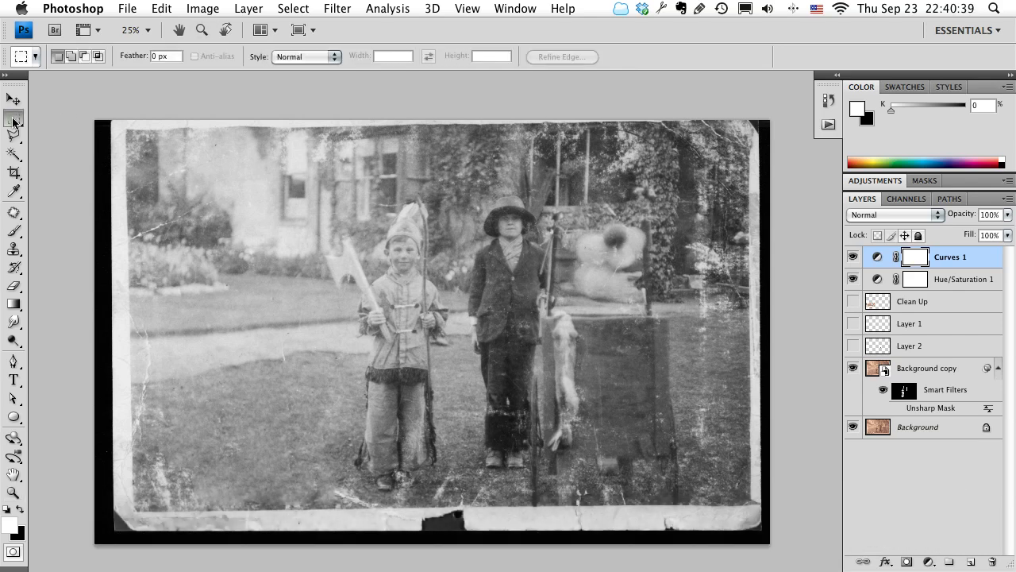
{"action": "left_click", "coordinate": [14, 120]}
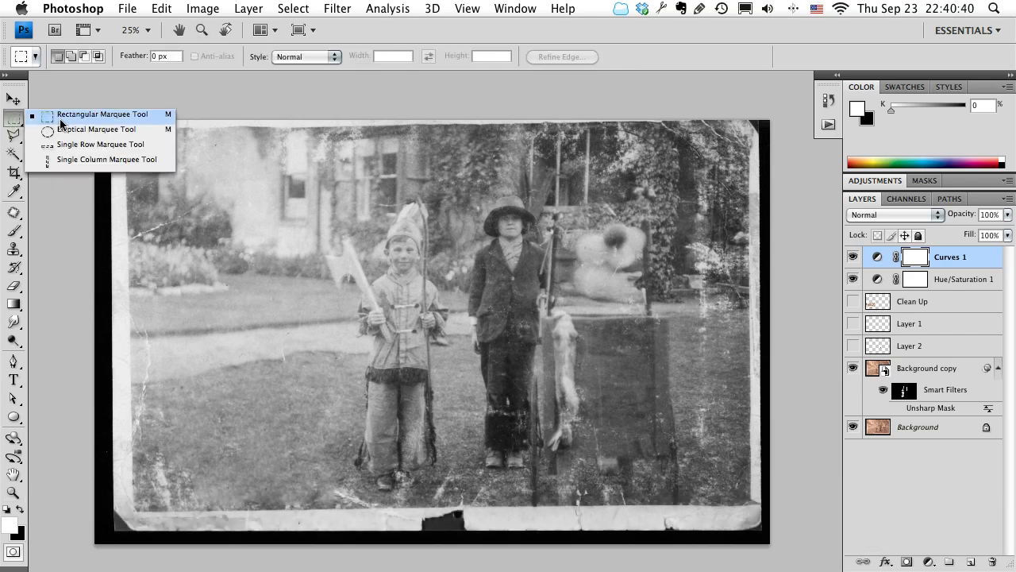
{"action": "left_click", "coordinate": [17, 124]}
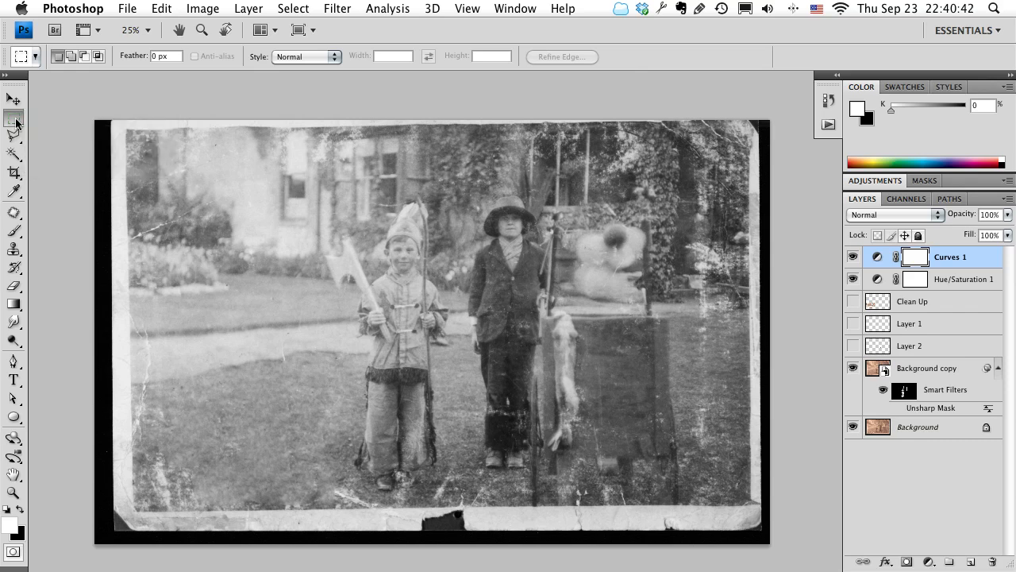
{"action": "key", "text": "m"}
{"action": "left_click_drag", "start_coordinate": [127, 130], "coordinate": [747, 504]}
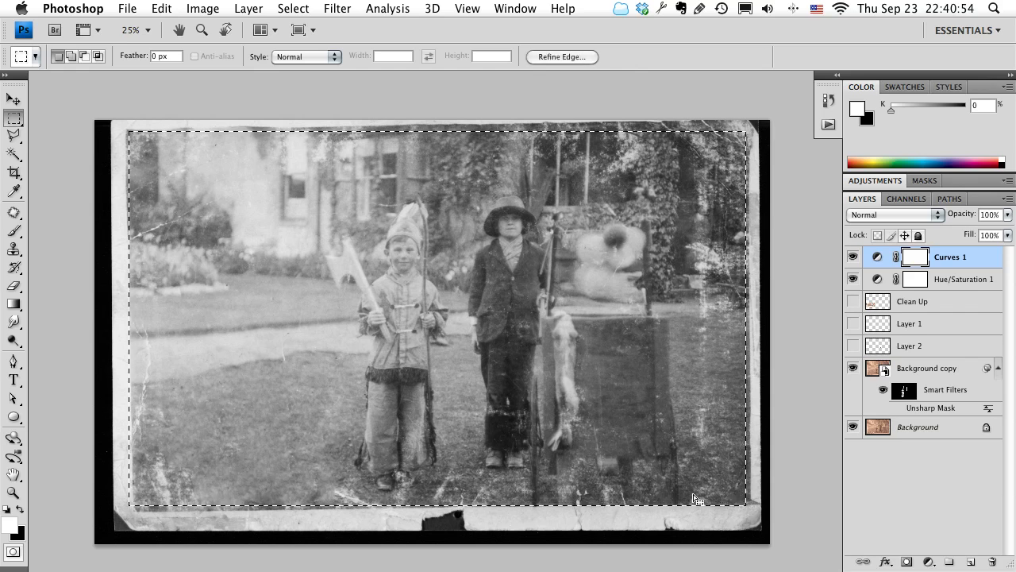
{"action": "left_click", "coordinate": [208, 8]}
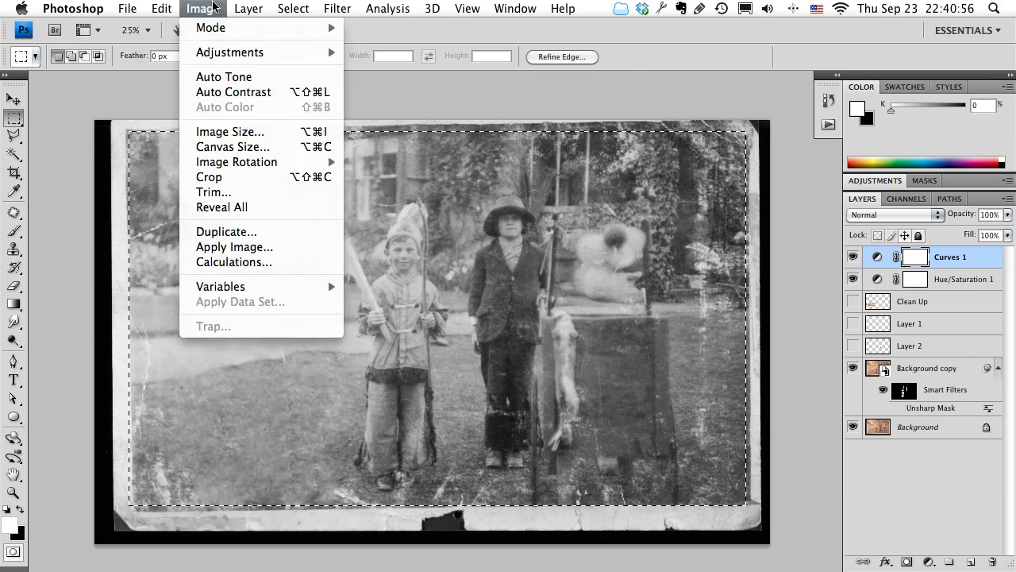
{"action": "left_click", "coordinate": [279, 176]}
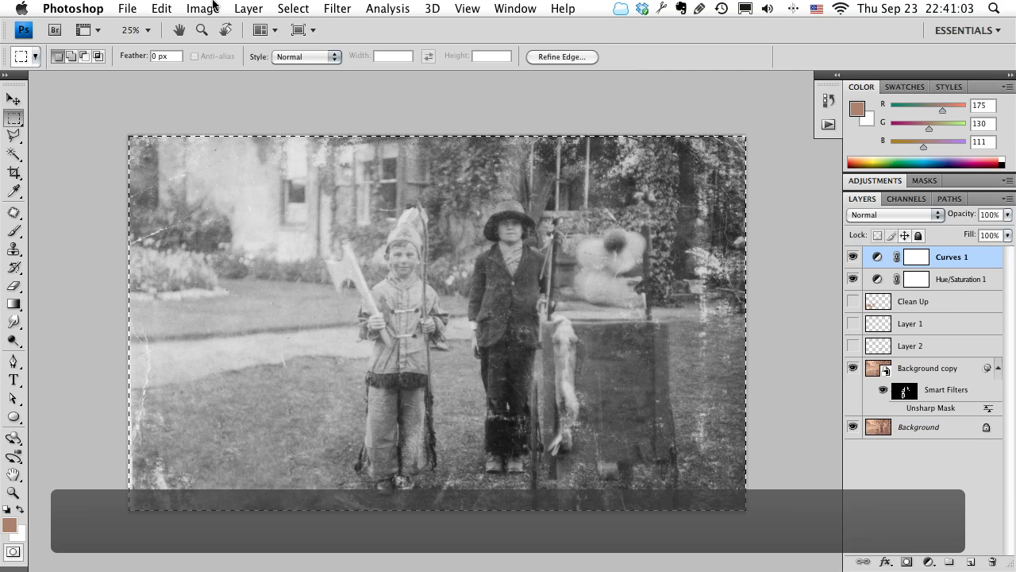
{"action": "left_click", "coordinate": [312, 8]}
{"action": "left_click", "coordinate": [306, 43]}
Crop a thin strip off the photo's left edge using a rectangular selection that spans the rest of the image.
{"action": "left_click_drag", "start_coordinate": [636, 353], "coordinate": [614, 344]}
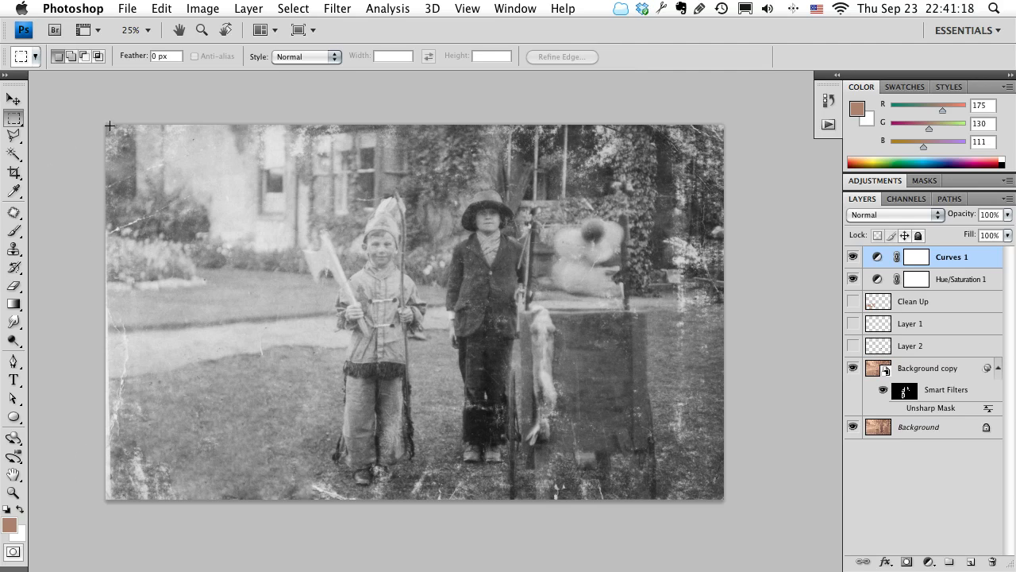
{"action": "left_click_drag", "start_coordinate": [343, 450], "coordinate": [738, 500]}
{"action": "left_click_drag", "start_coordinate": [193, 336], "coordinate": [198, 334]}
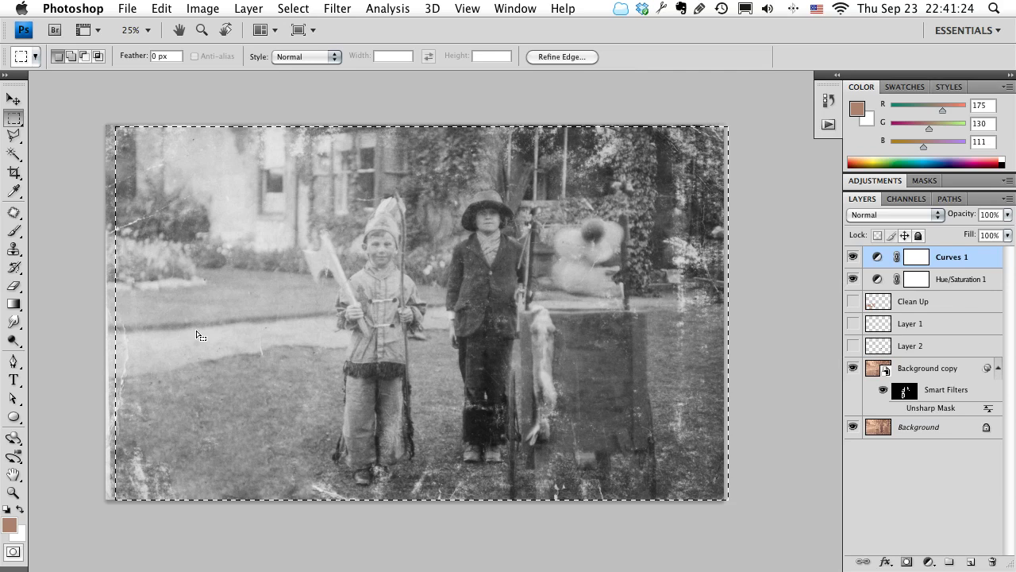
{"action": "right_click", "coordinate": [259, 301]}
{"action": "left_click", "coordinate": [218, 296]}
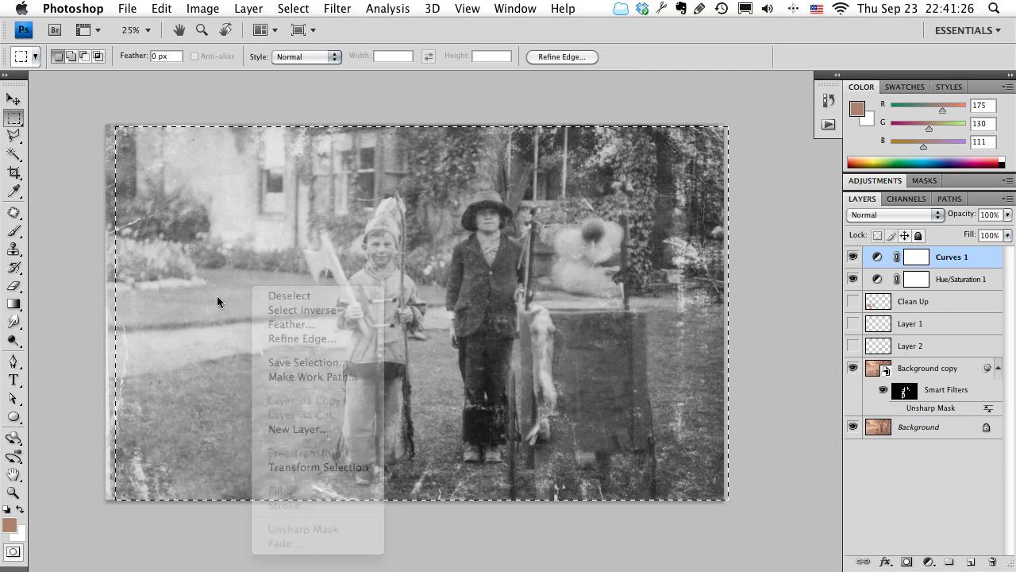
{"action": "left_click", "coordinate": [202, 9]}
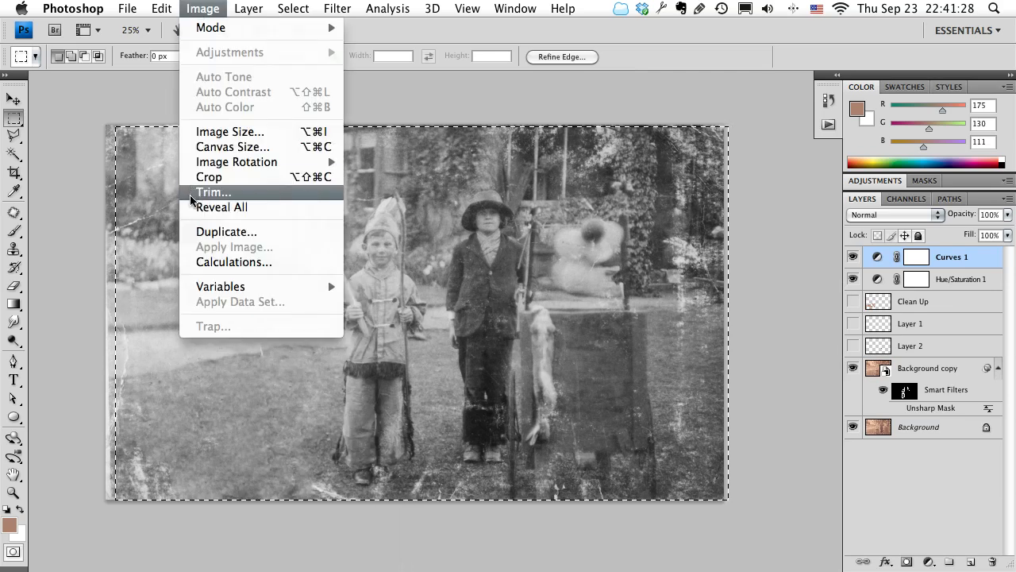
{"action": "left_click", "coordinate": [268, 178]}
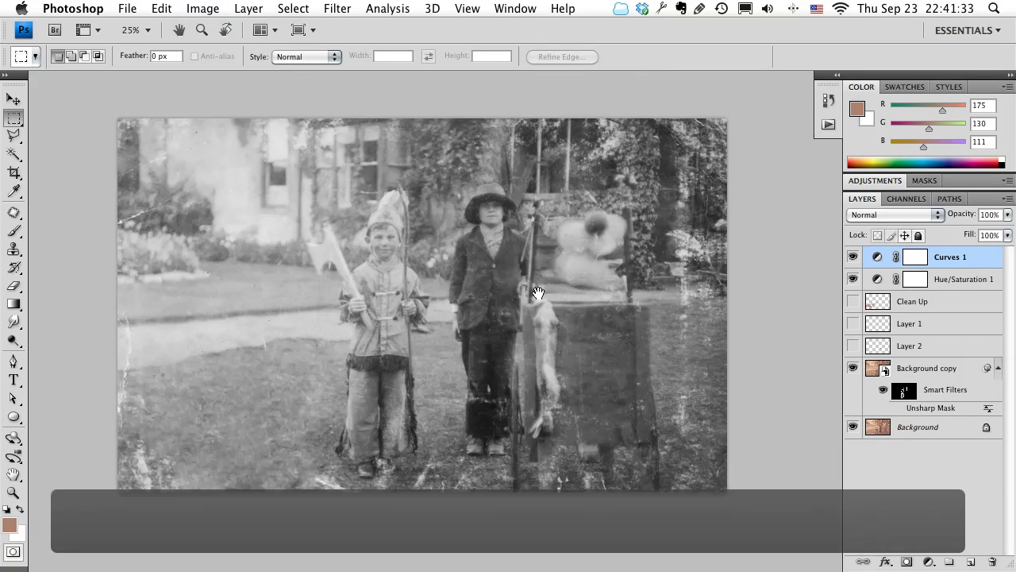
{"action": "left_click_drag", "start_coordinate": [538, 293], "coordinate": [524, 314]}
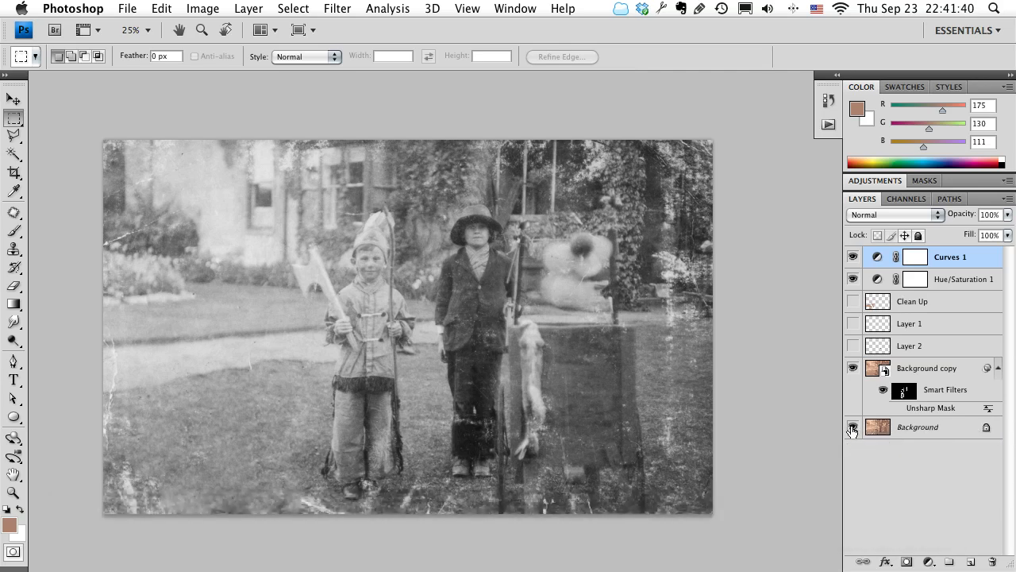
Compare the photo with the Background layer hidden and shown, leaving the layer visible.
{"action": "left_click", "coordinate": [853, 428], "text": "alt"}
{"action": "left_click", "coordinate": [852, 429], "text": "alt"}
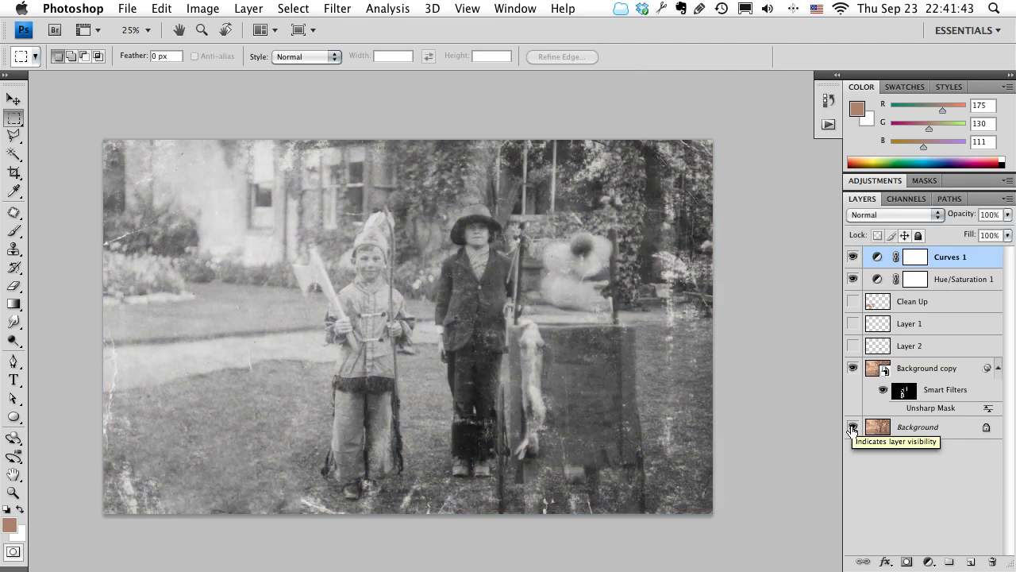
{"action": "left_click", "coordinate": [852, 429], "text": "alt"}
{"action": "left_click", "coordinate": [853, 429], "text": "alt"}
{"action": "left_click", "coordinate": [853, 429], "text": "alt"}
{"action": "left_click", "coordinate": [853, 429], "text": "alt"}
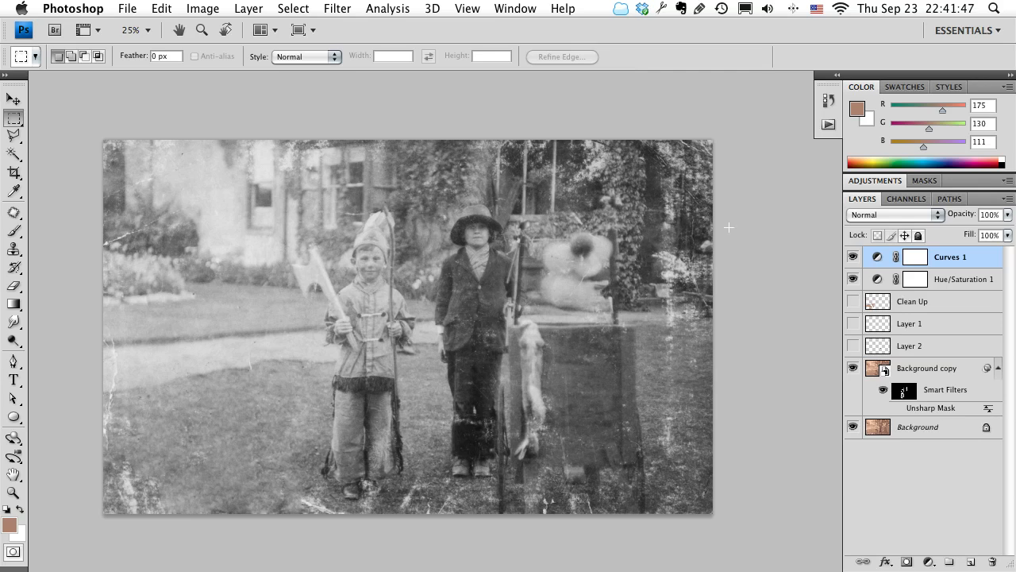
{"action": "left_click", "coordinate": [852, 429], "text": "alt"}
{"action": "left_click", "coordinate": [852, 429], "text": "alt"}
{"action": "left_click", "coordinate": [852, 429], "text": "alt"}
{"action": "left_click", "coordinate": [852, 429], "text": "alt"}
{"action": "left_click", "coordinate": [852, 428], "text": "alt"}
{"action": "left_click", "coordinate": [852, 429], "text": "alt"}
Open the contents of the Background copy smart object to examine the photo's original borders, and close them without editing.
{"action": "left_click", "coordinate": [876, 370]}
{"action": "double_click", "coordinate": [875, 369]}
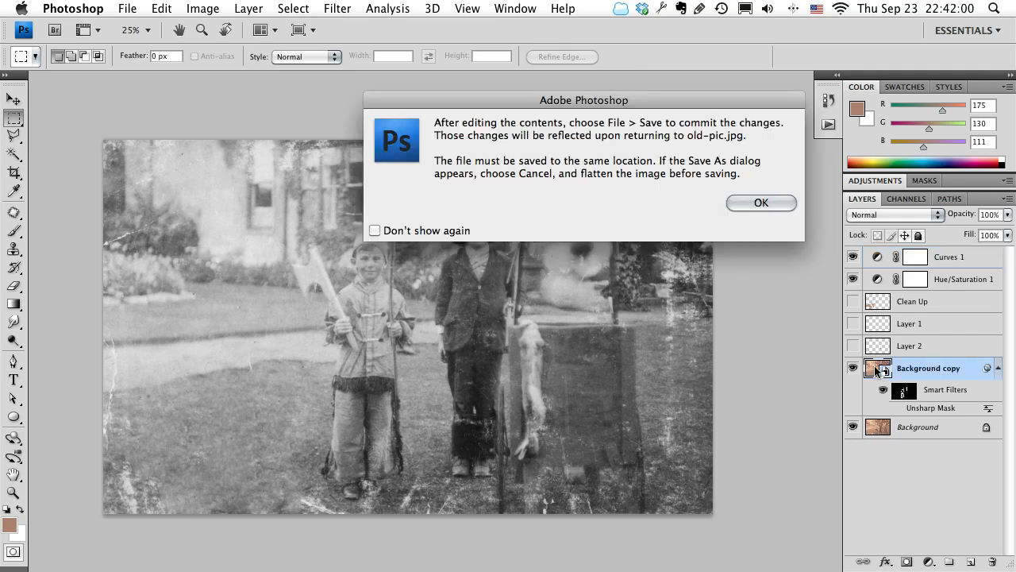
{"action": "left_click", "coordinate": [761, 203]}
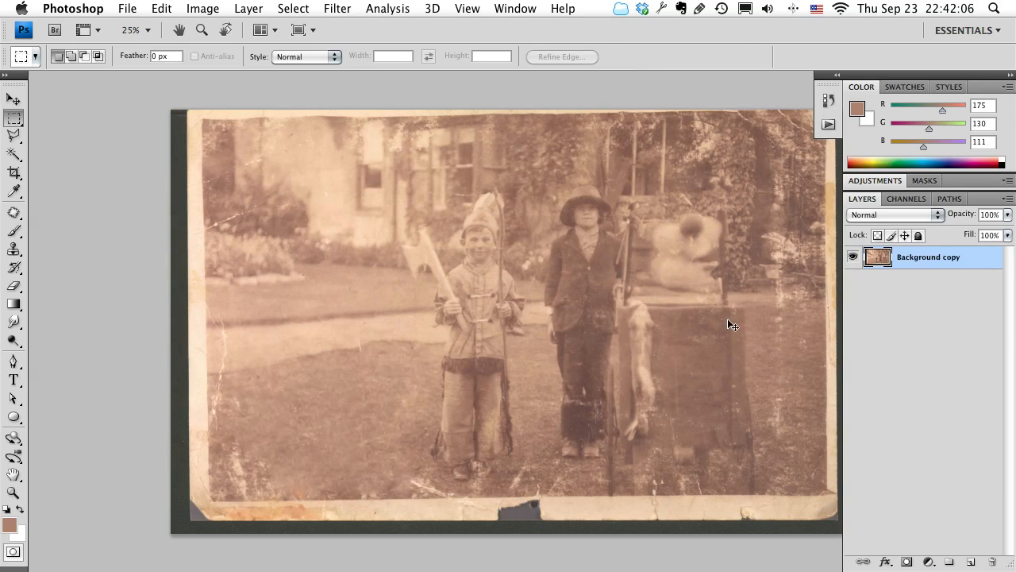
{"action": "key", "text": "super+w"}
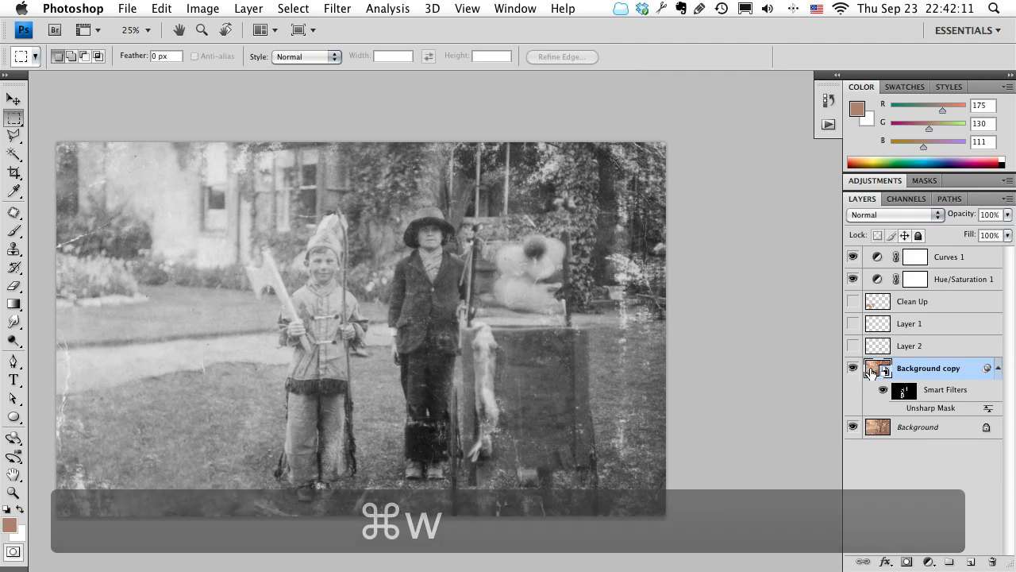
{"action": "double_click", "coordinate": [871, 372]}
{"action": "left_click", "coordinate": [754, 202]}
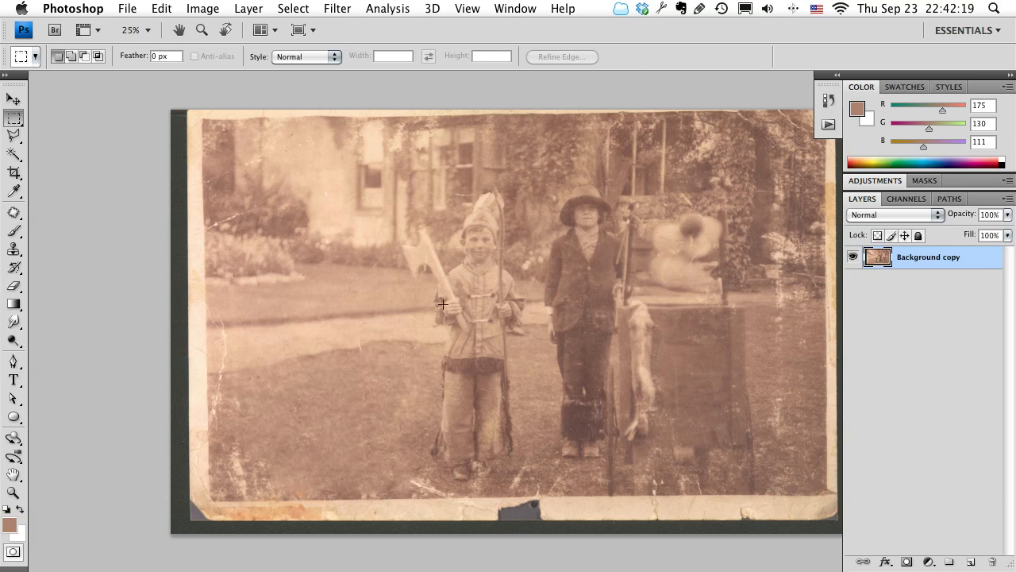
{"action": "key", "text": "super+w"}
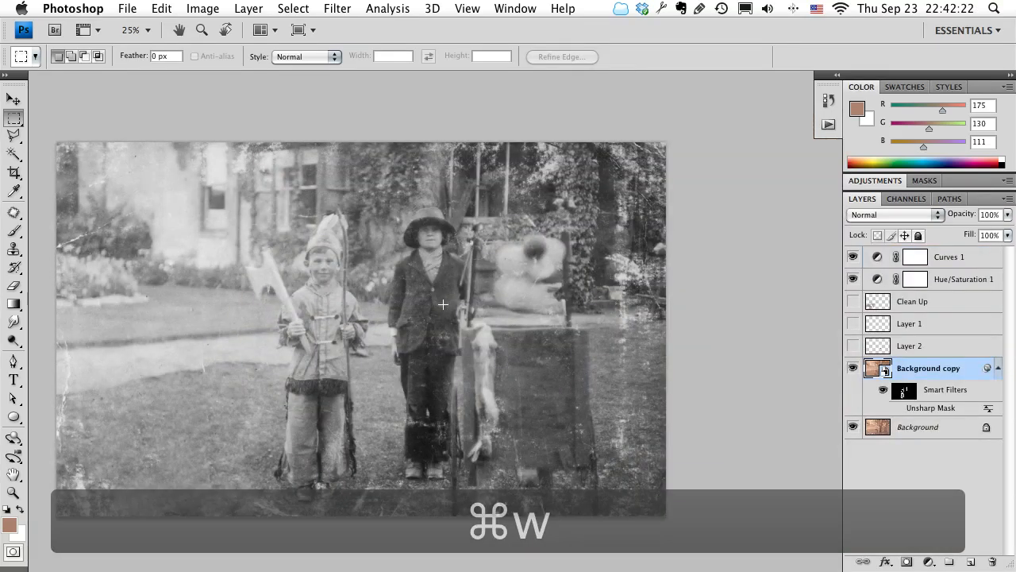
Save the cropped document as old-pic.psd in the Week 5 folder with maximized compatibility, and close it.
{"action": "key", "text": "super+w"}
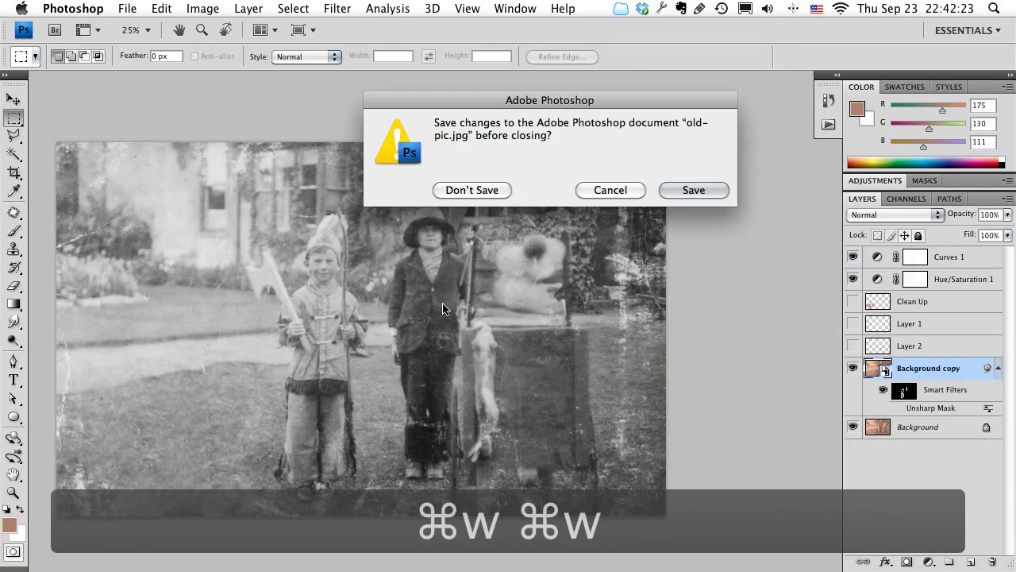
{"action": "left_click", "coordinate": [693, 190]}
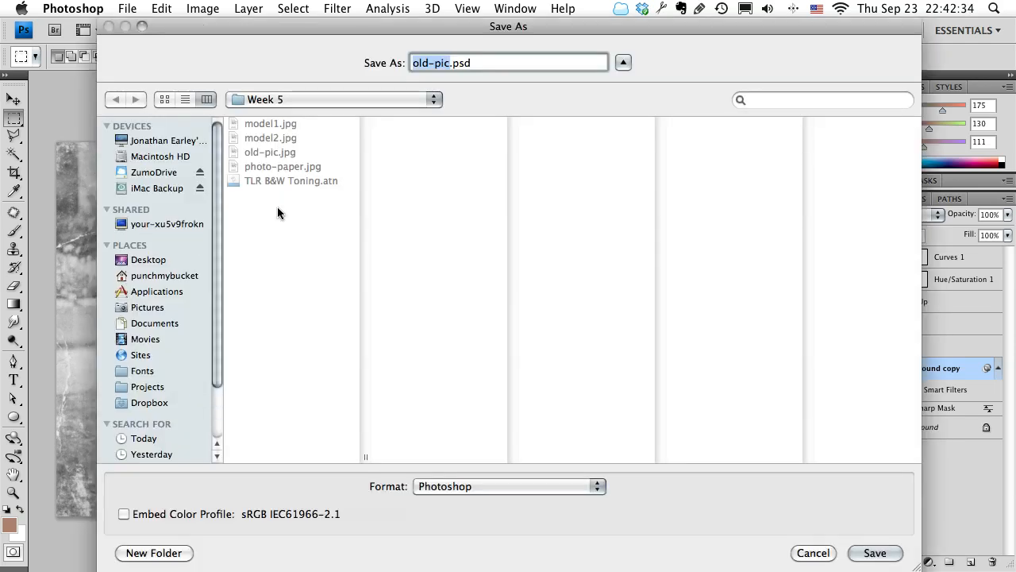
{"action": "key", "text": "Return"}
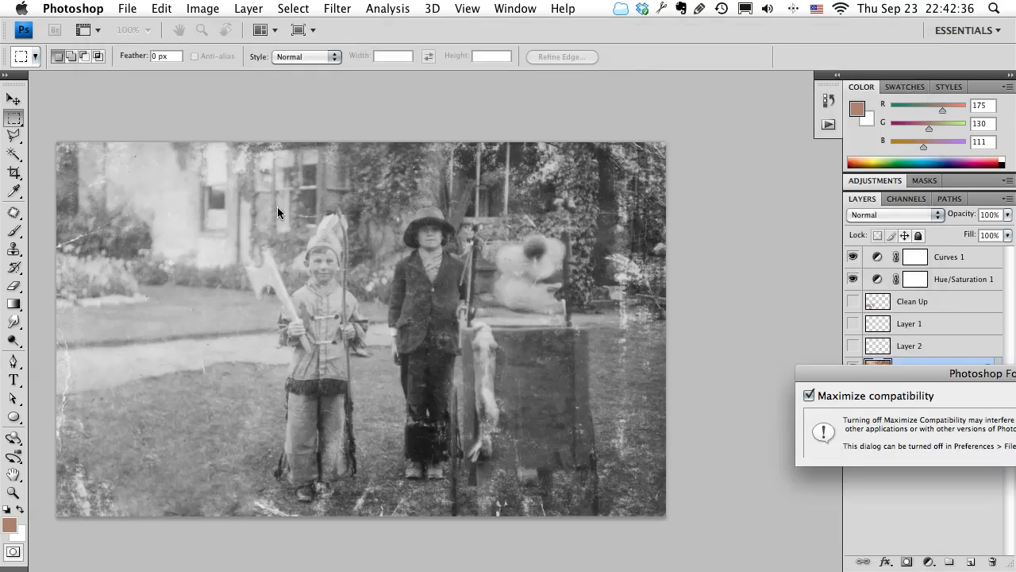
{"action": "key", "text": "Return"}
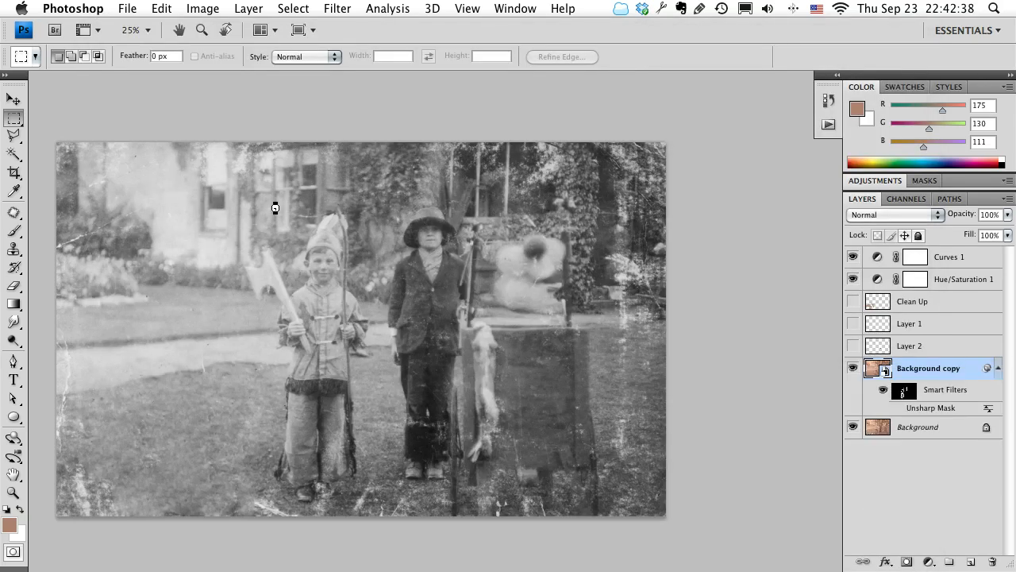
{"action": "key", "text": "super+w"}
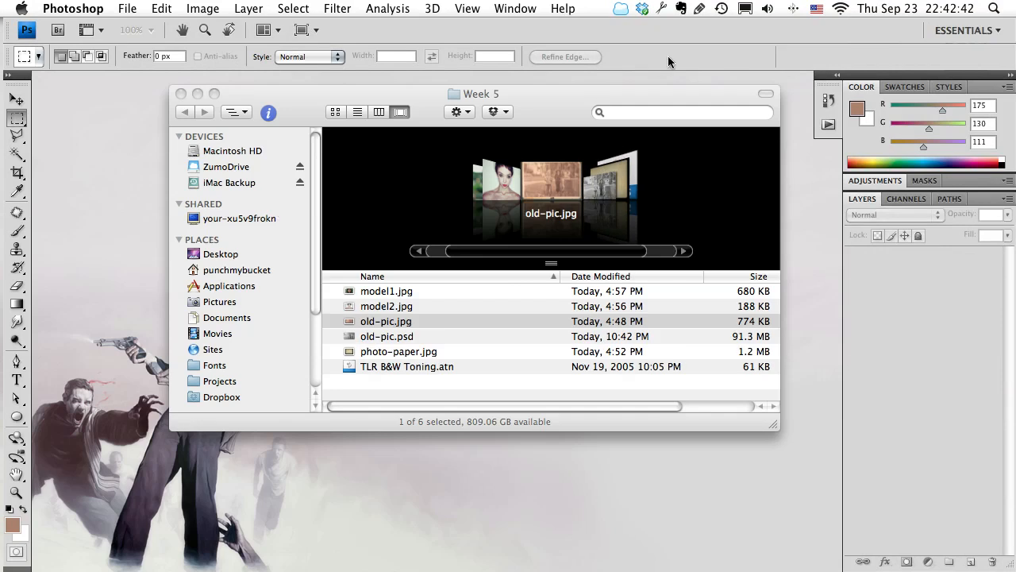
Switch to the Week 5 folder in Finder and preview model2.jpg at a large size.
{"action": "left_click", "coordinate": [580, 123]}
{"action": "left_click", "coordinate": [493, 181]}
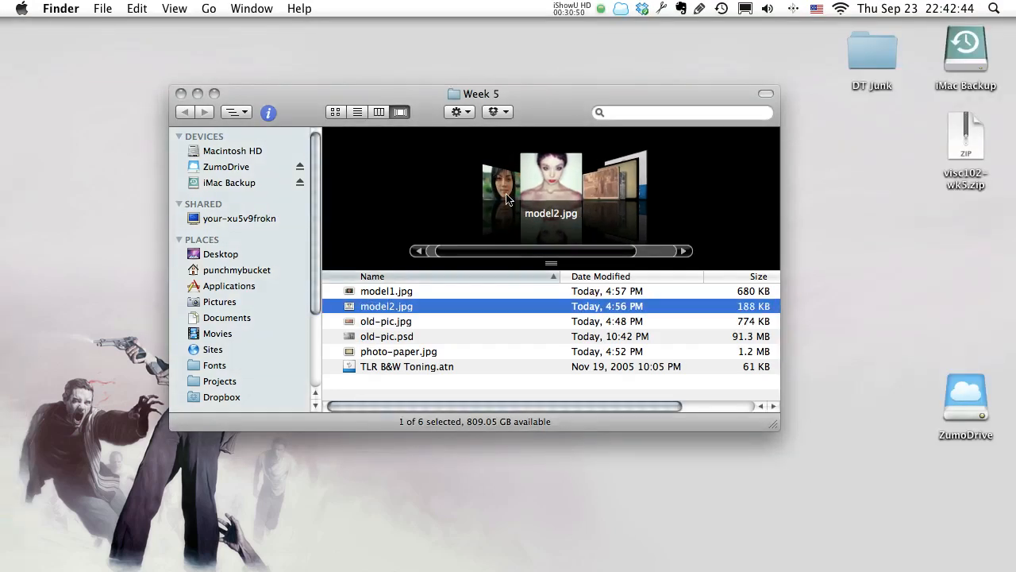
{"action": "left_click", "coordinate": [597, 190]}
{"action": "key", "text": "Left"}
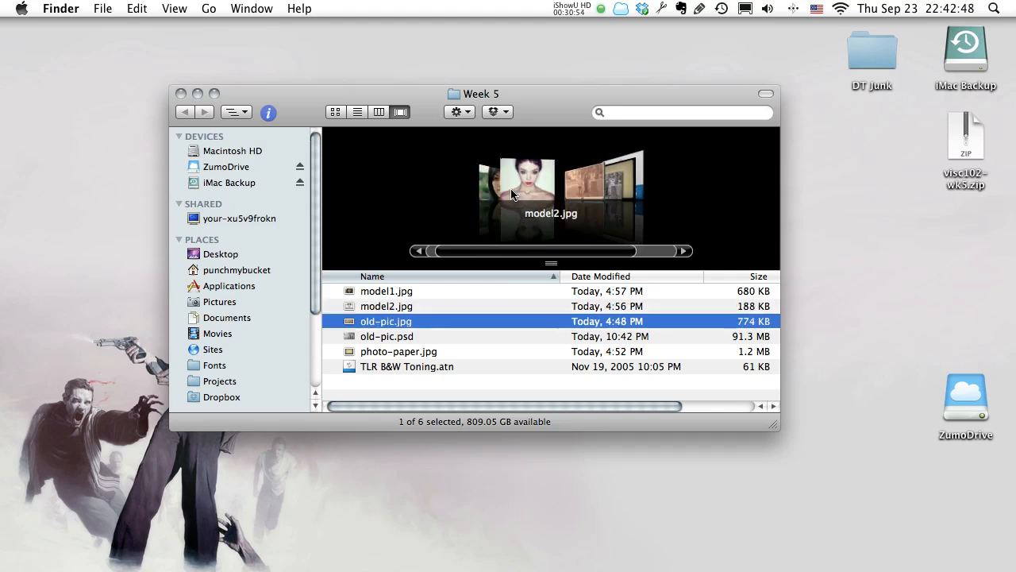
{"action": "key", "text": "space"}
{"action": "left_click_drag", "start_coordinate": [871, 33], "coordinate": [443, 27]}
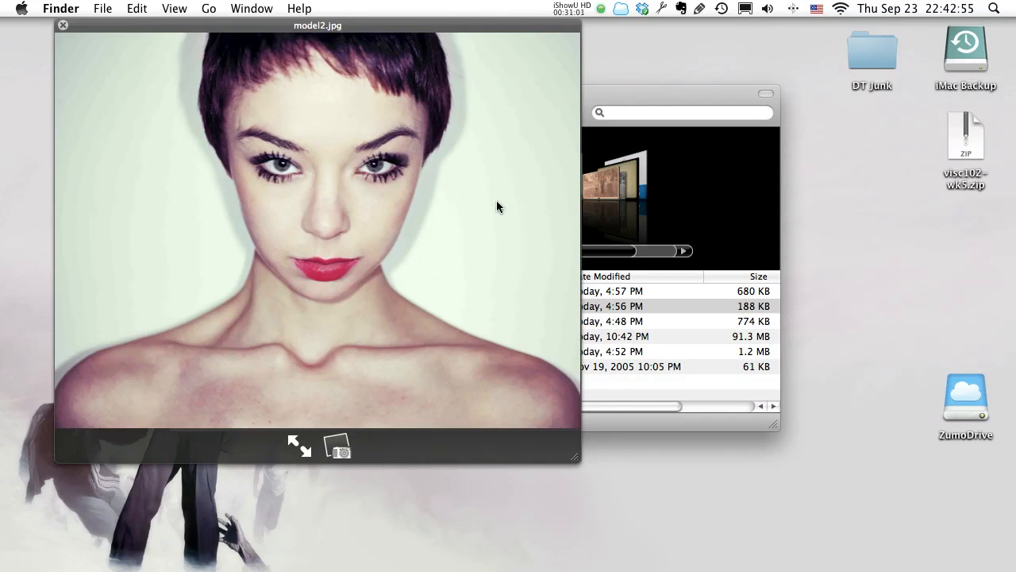
{"action": "key", "text": "space"}
Preview the original old-pic.jpg, followed by another brief look at model2.jpg.
{"action": "left_click", "coordinate": [596, 187]}
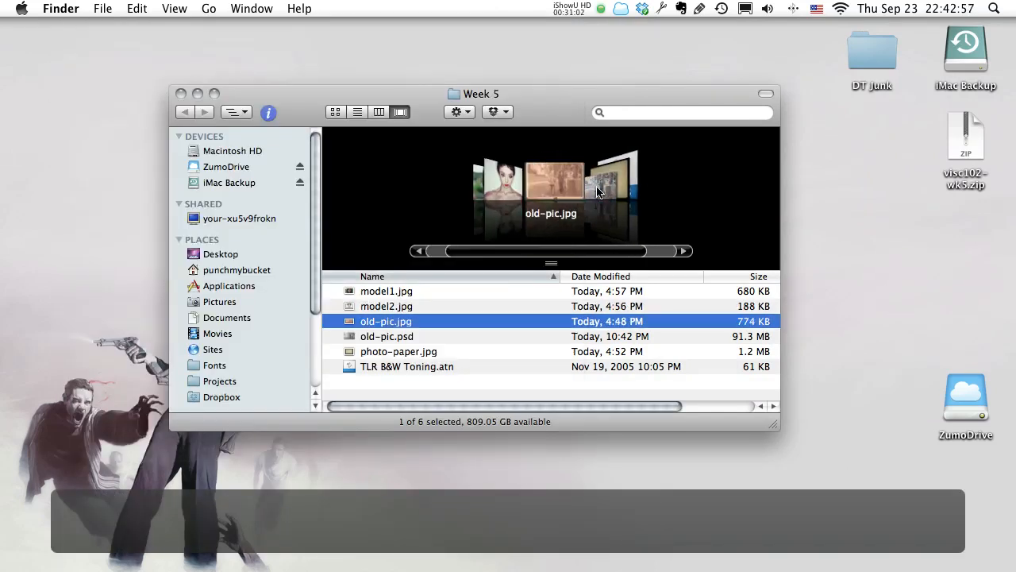
{"action": "key", "text": "space"}
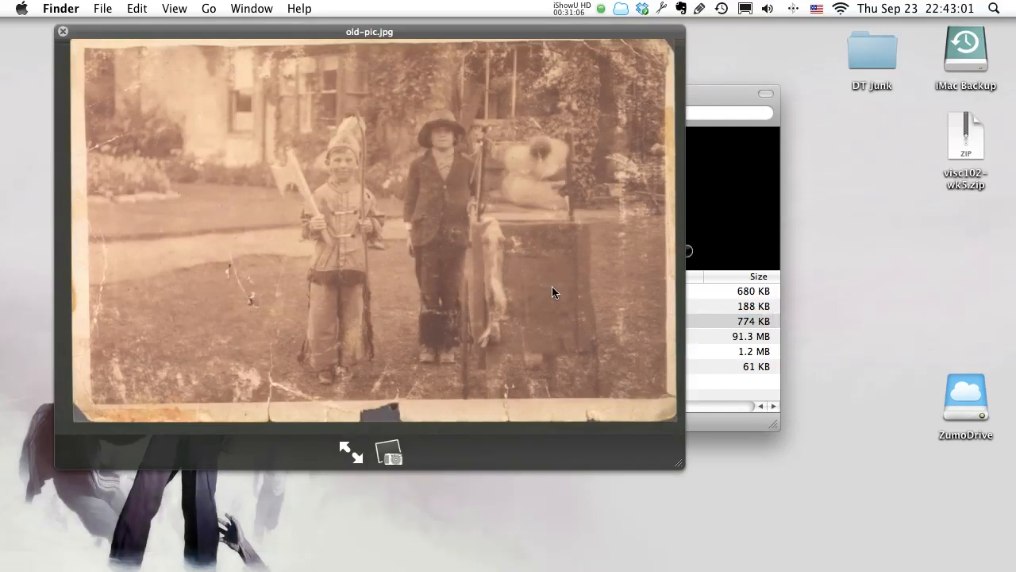
{"action": "key", "text": "space"}
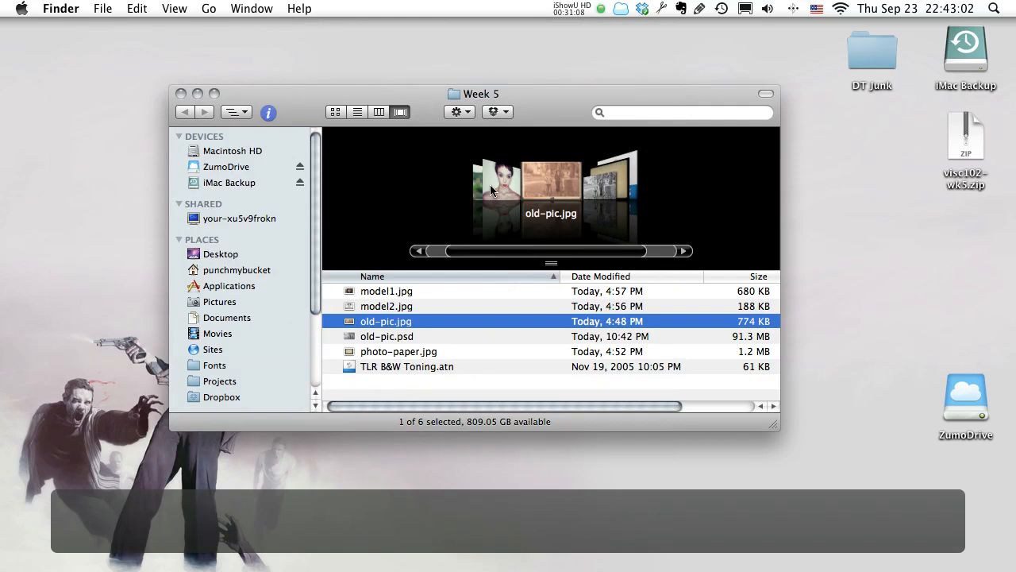
{"action": "left_click", "coordinate": [491, 190]}
{"action": "key", "text": "space"}
{"action": "key", "text": "space"}
Preview photo-paper.jpg and select the TLR B&W Toning.atn actions file.
{"action": "left_click", "coordinate": [623, 173]}
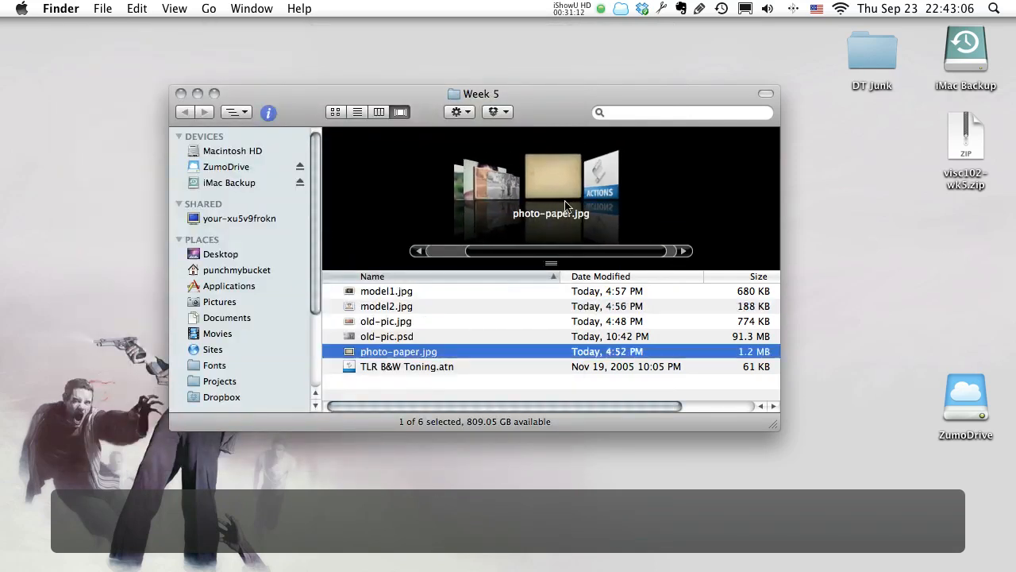
{"action": "key", "text": "space"}
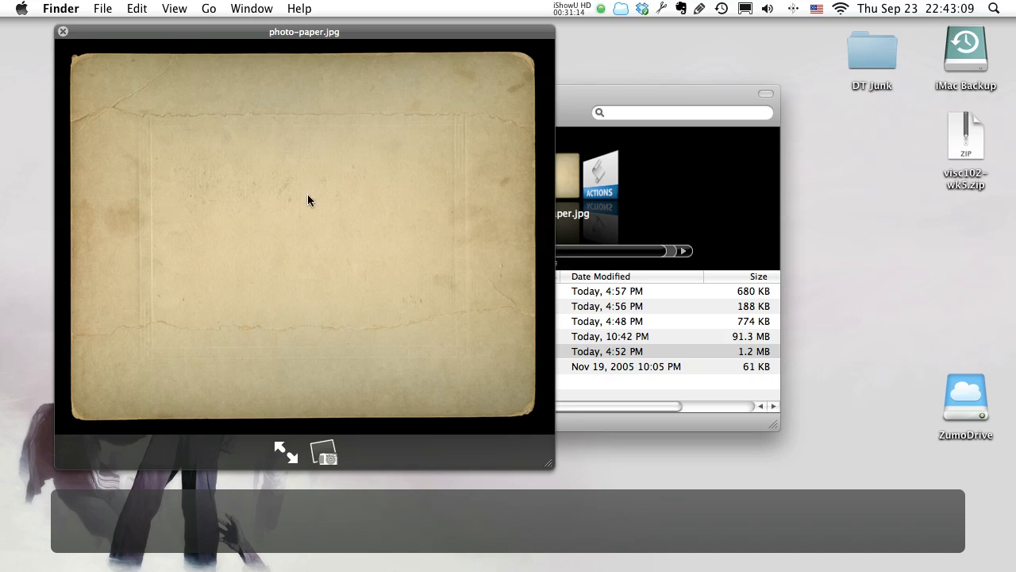
{"action": "key", "text": "space"}
{"action": "left_click", "coordinate": [567, 204]}
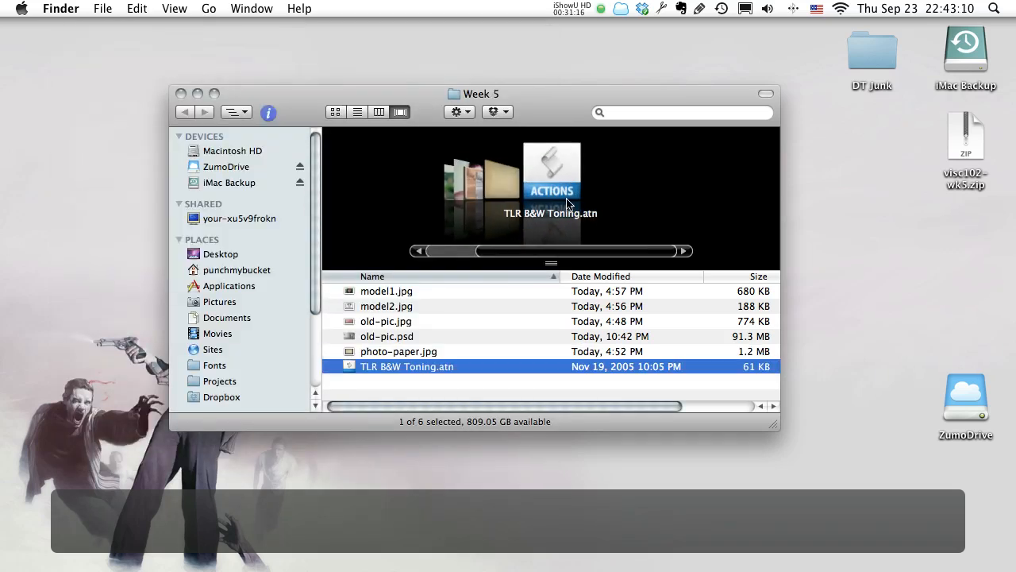
Open model2.jpg from the Week 5 folder in Photoshop.
{"action": "scroll", "coordinate": [594, 183], "scroll_direction": "up", "scroll_amount": 5}
{"action": "scroll", "coordinate": [594, 183], "scroll_direction": "down", "scroll_amount": 5}
{"action": "scroll", "coordinate": [594, 183], "scroll_direction": "up", "scroll_amount": 4}
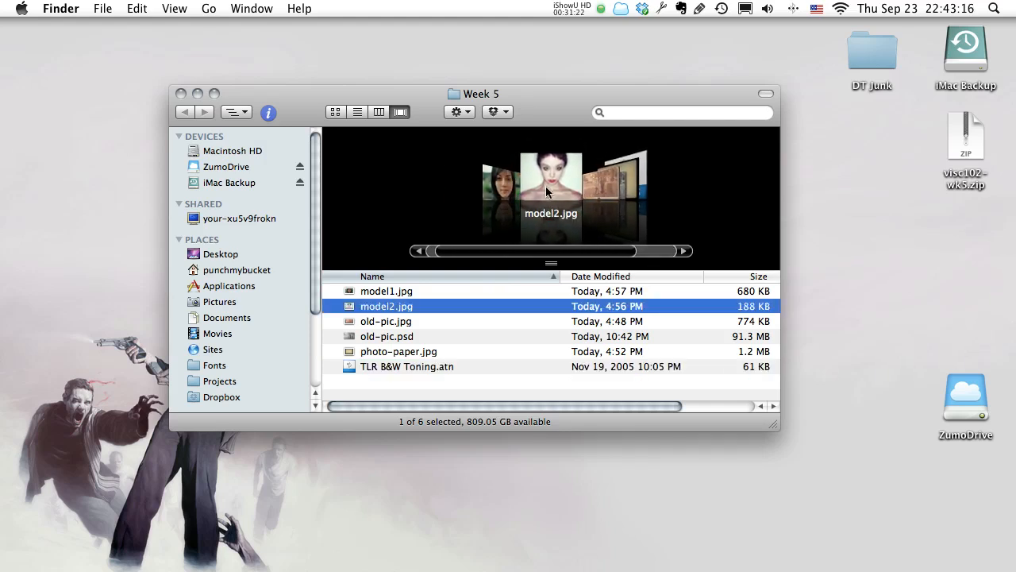
{"action": "right_click", "coordinate": [363, 308]}
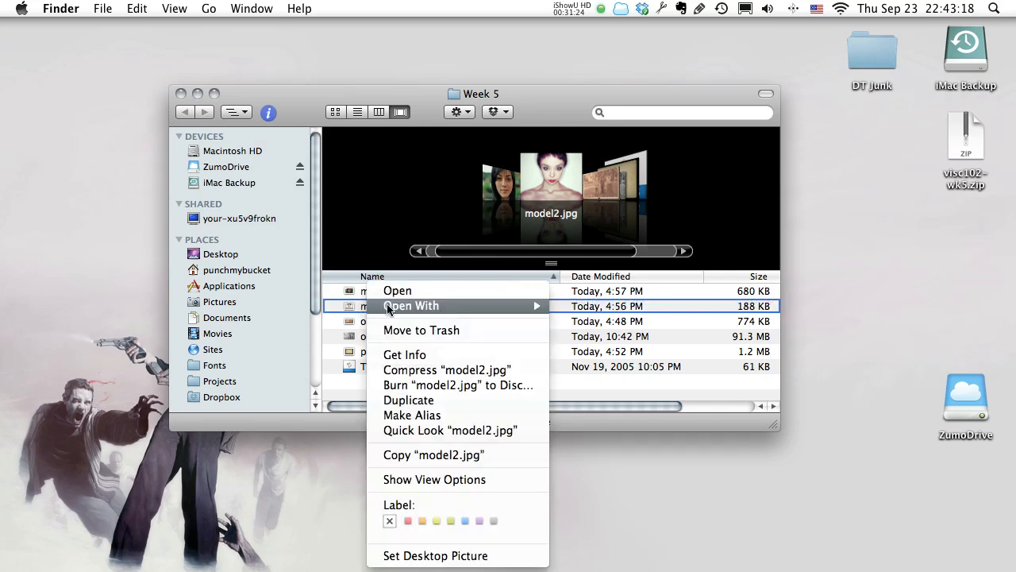
{"action": "mouse_move", "coordinate": [463, 306]}
{"action": "left_click", "coordinate": [694, 297]}
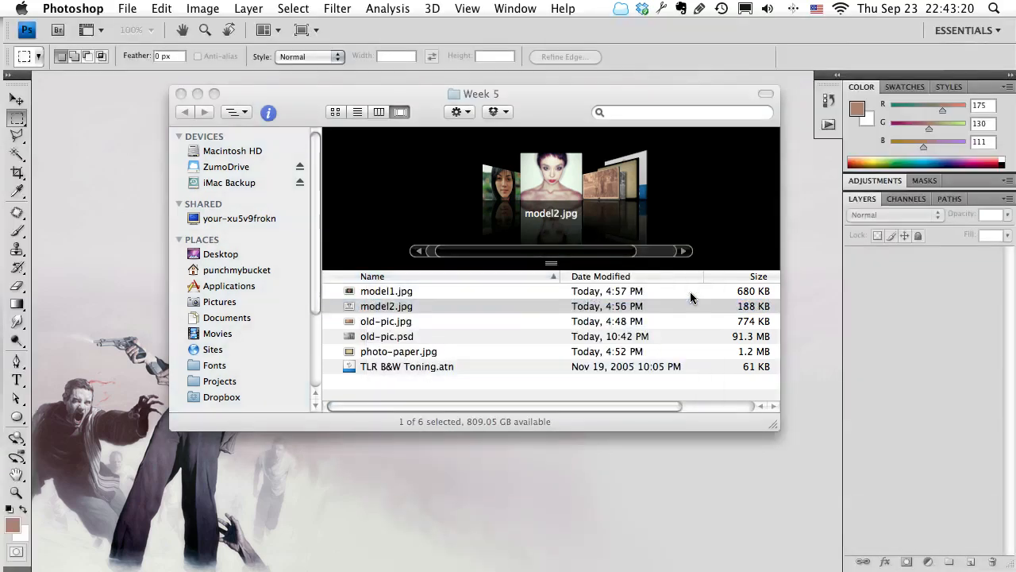
Show the model2.jpg document in full-screen mode with the menu bar and centre the photo in the workspace.
{"action": "key", "text": "super+h"}
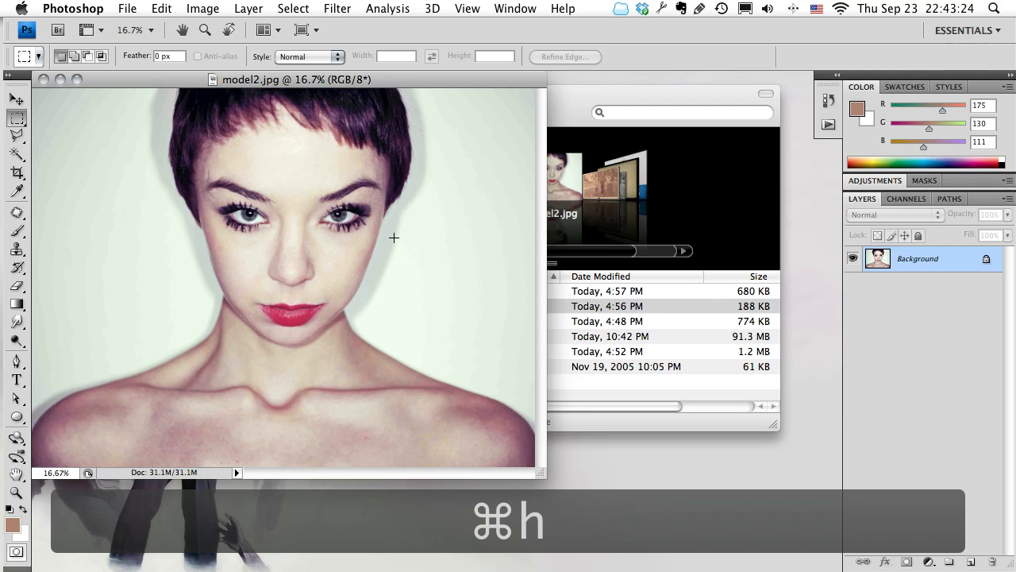
{"action": "key", "text": "f"}
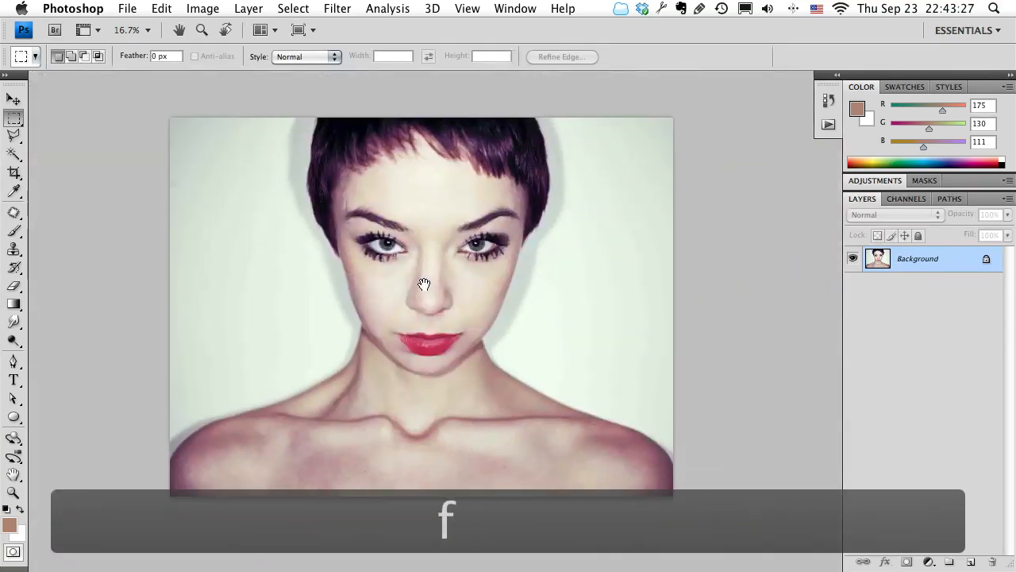
{"action": "left_click_drag", "start_coordinate": [424, 285], "coordinate": [434, 297]}
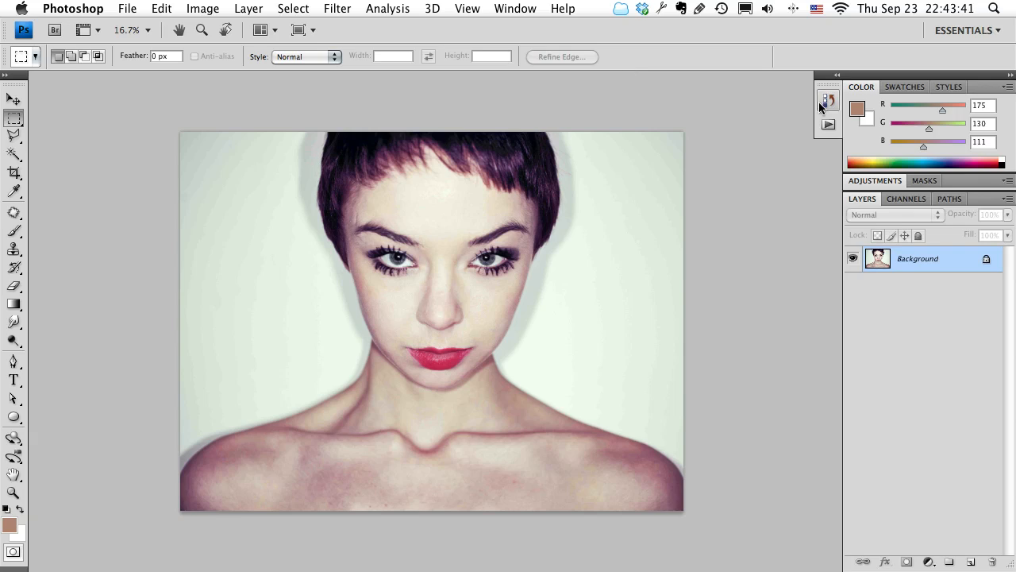
Display the Actions panel and reposition the photo so the panel does not cover it.
{"action": "left_click", "coordinate": [830, 124]}
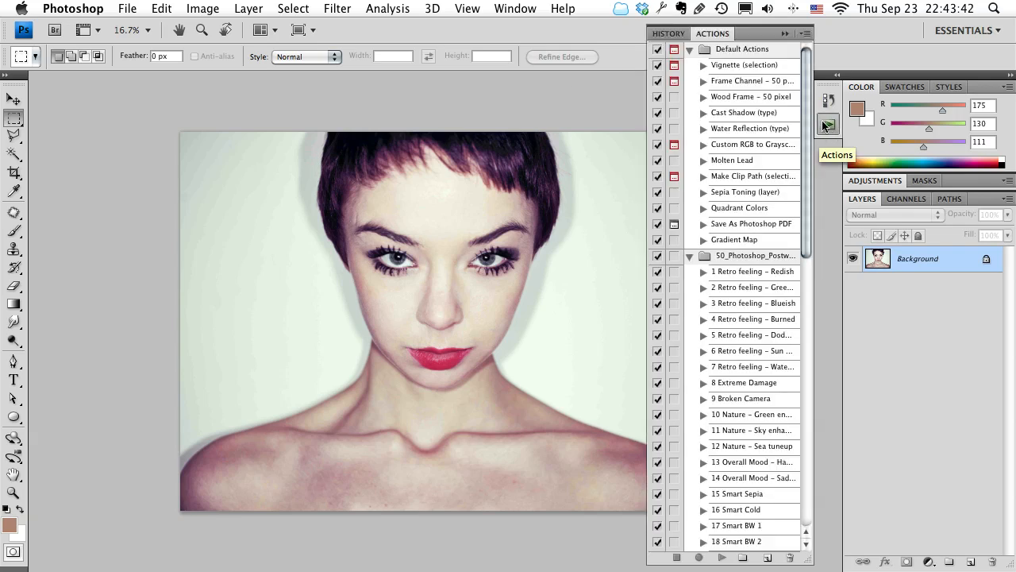
{"action": "left_click", "coordinate": [836, 75]}
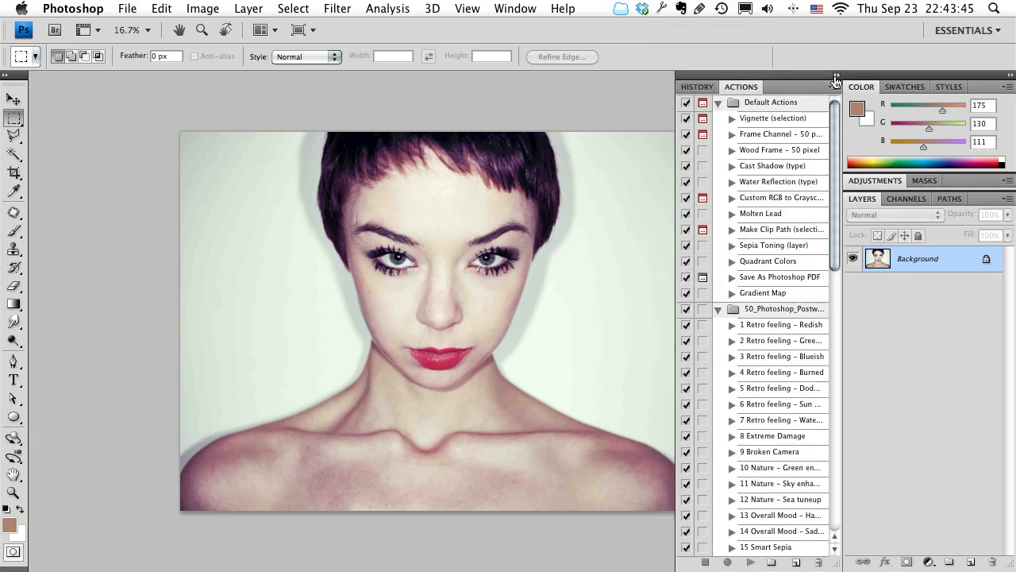
{"action": "left_click", "coordinate": [836, 75]}
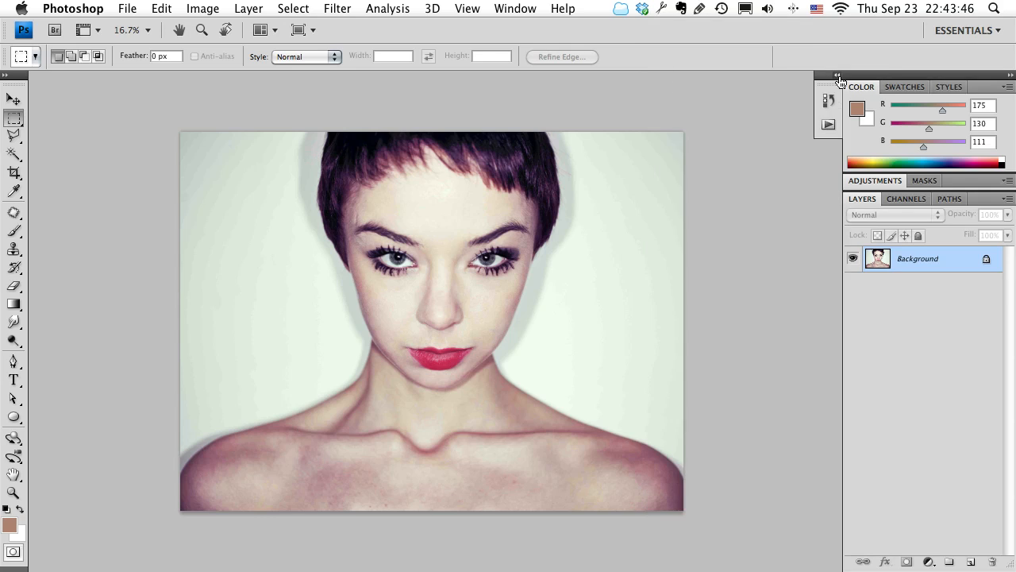
{"action": "left_click", "coordinate": [493, 7]}
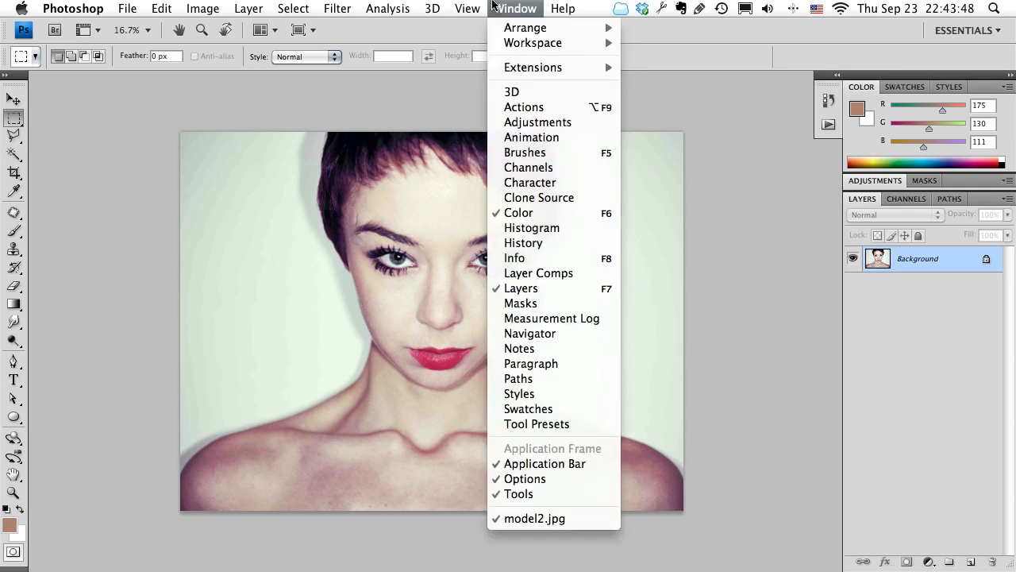
{"action": "left_click", "coordinate": [548, 107]}
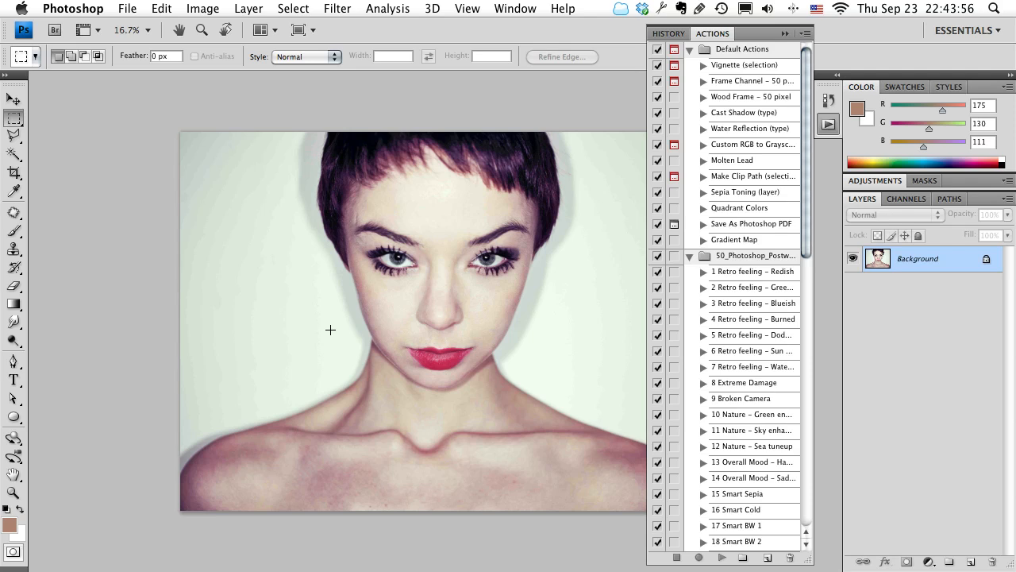
{"action": "scroll", "coordinate": [331, 328], "scroll_direction": "right", "scroll_amount": 3}
{"action": "scroll", "coordinate": [330, 329], "scroll_direction": "down", "scroll_amount": 2}
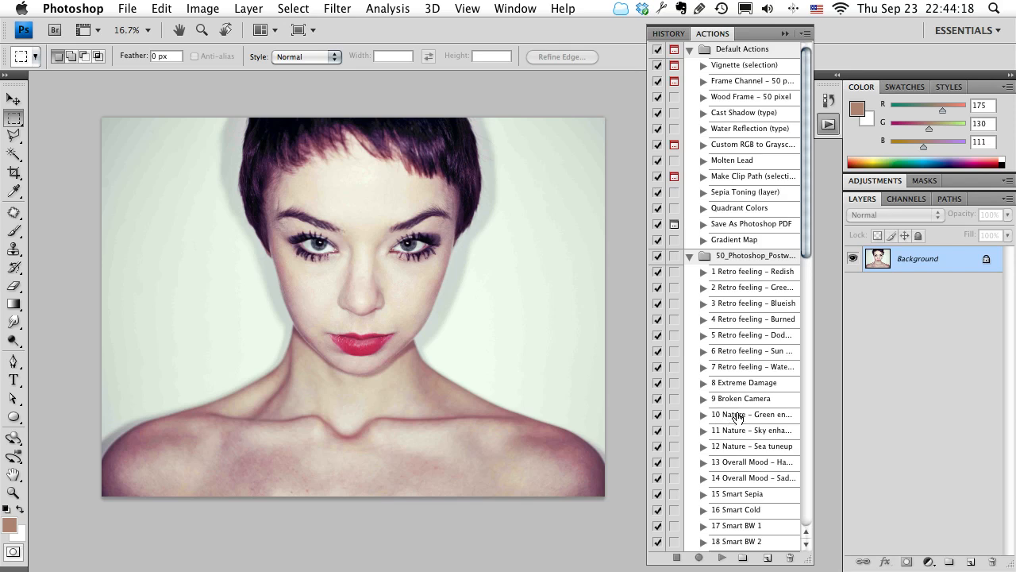
Examine the Noise Layer action in the custom action set, including its Make layer step and Add Noise settings.
{"action": "scroll", "coordinate": [738, 419], "scroll_direction": "down", "scroll_amount": 10}
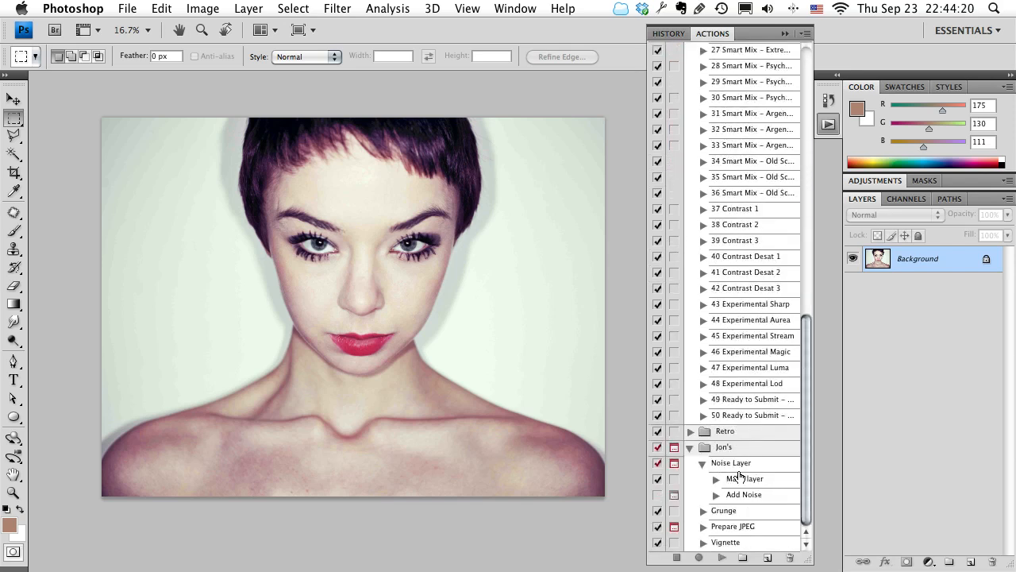
{"action": "left_click", "coordinate": [731, 496]}
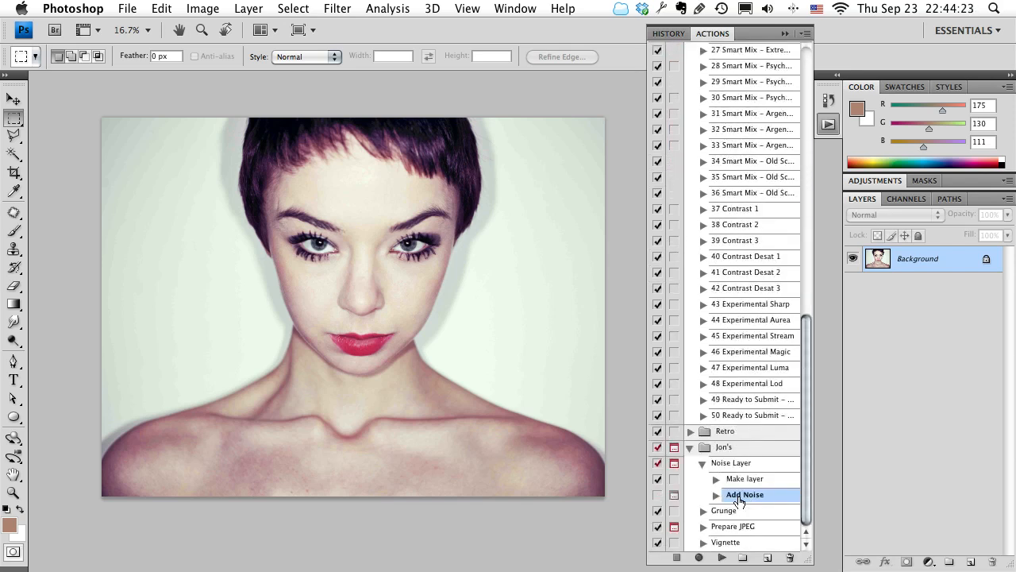
{"action": "left_click", "coordinate": [718, 492]}
{"action": "scroll", "coordinate": [721, 491], "scroll_direction": "down", "scroll_amount": 2}
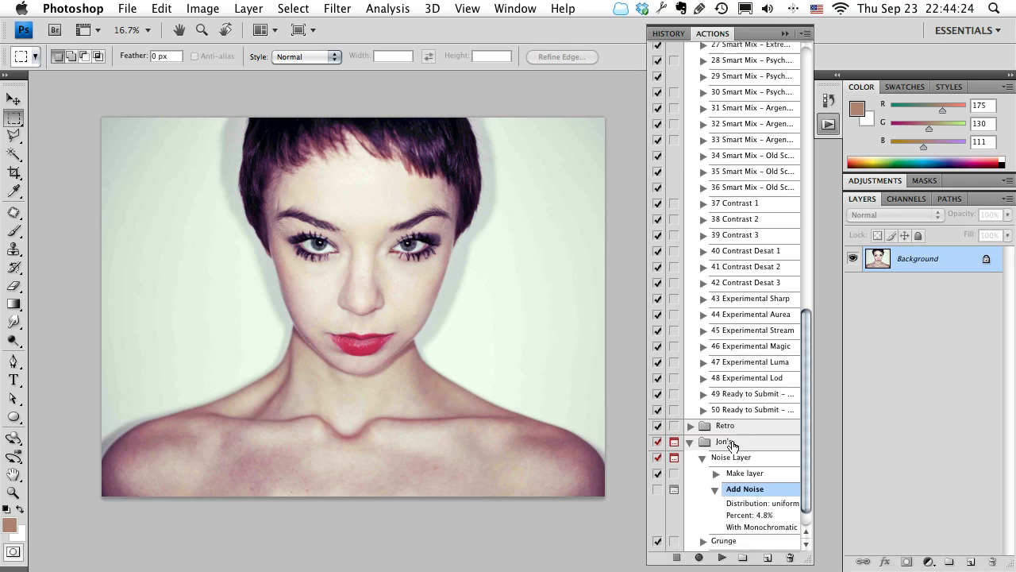
{"action": "left_click", "coordinate": [712, 464]}
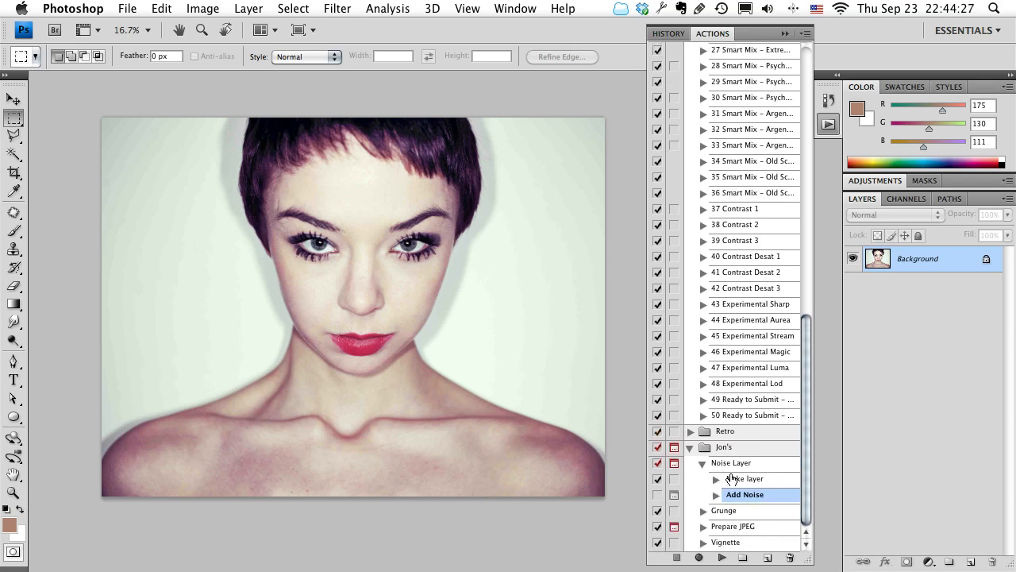
{"action": "left_click", "coordinate": [727, 463]}
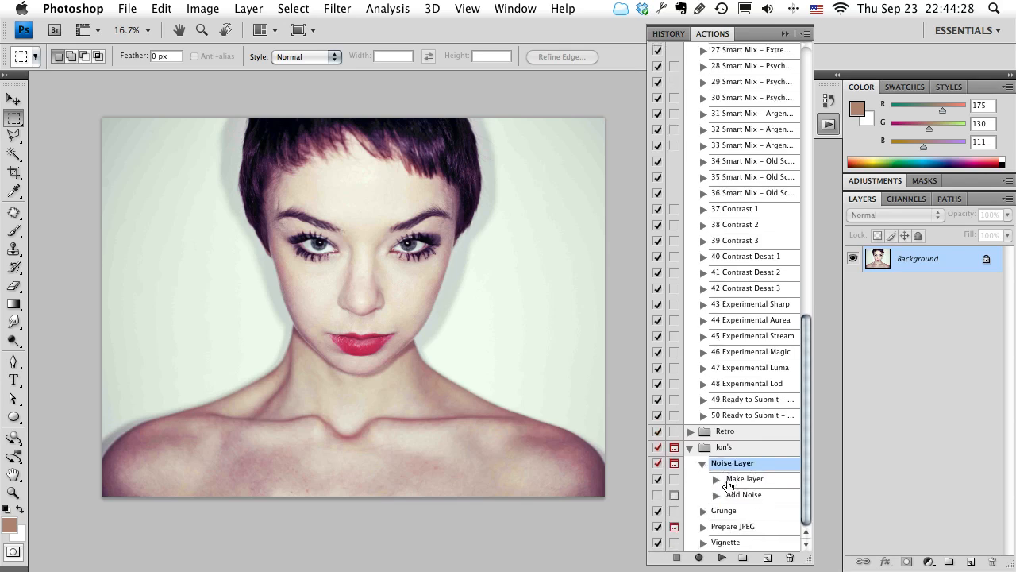
{"action": "left_click", "coordinate": [750, 479]}
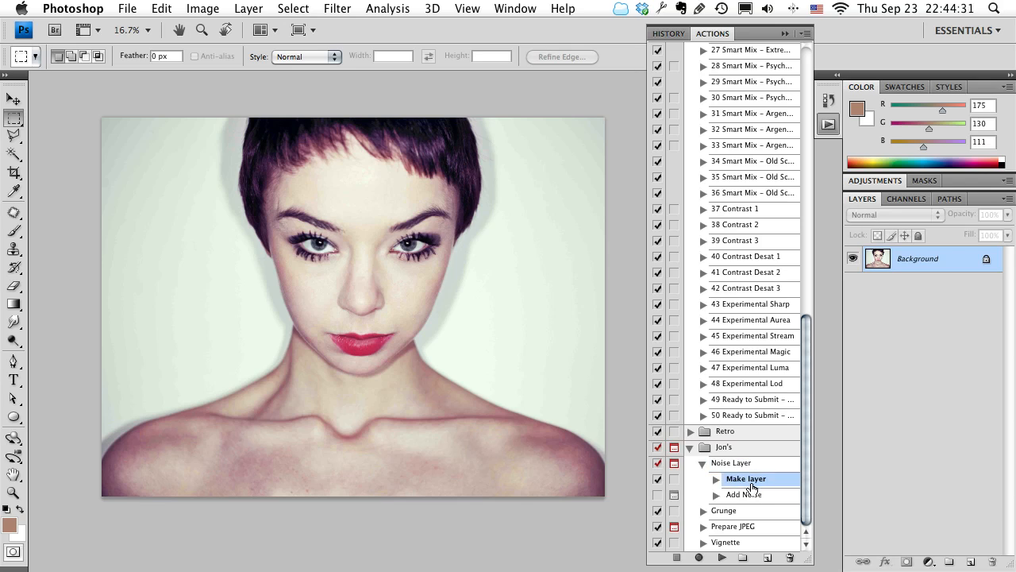
{"action": "left_click", "coordinate": [746, 493]}
{"action": "left_click", "coordinate": [702, 464]}
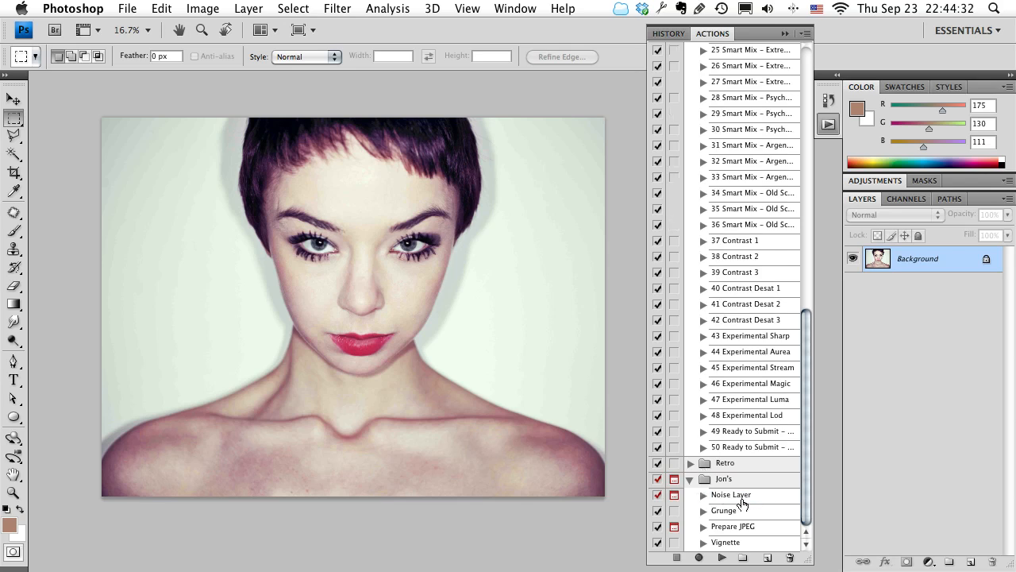
Examine the recorded steps of the Vignette action, collapse it, and select the Noise Layer action.
{"action": "left_click", "coordinate": [702, 543]}
{"action": "scroll", "coordinate": [765, 463], "scroll_direction": "down", "scroll_amount": 3}
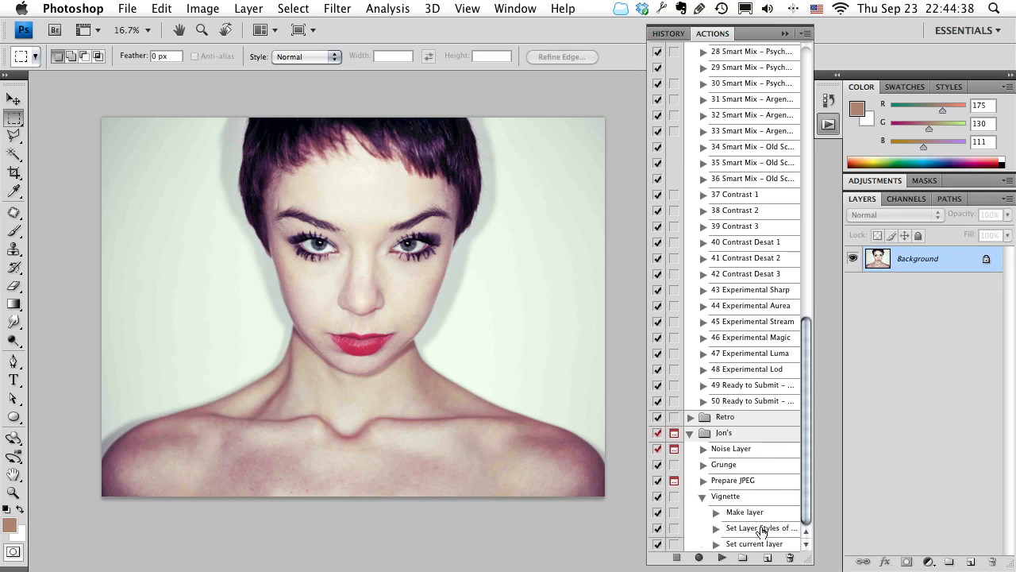
{"action": "left_click", "coordinate": [702, 496]}
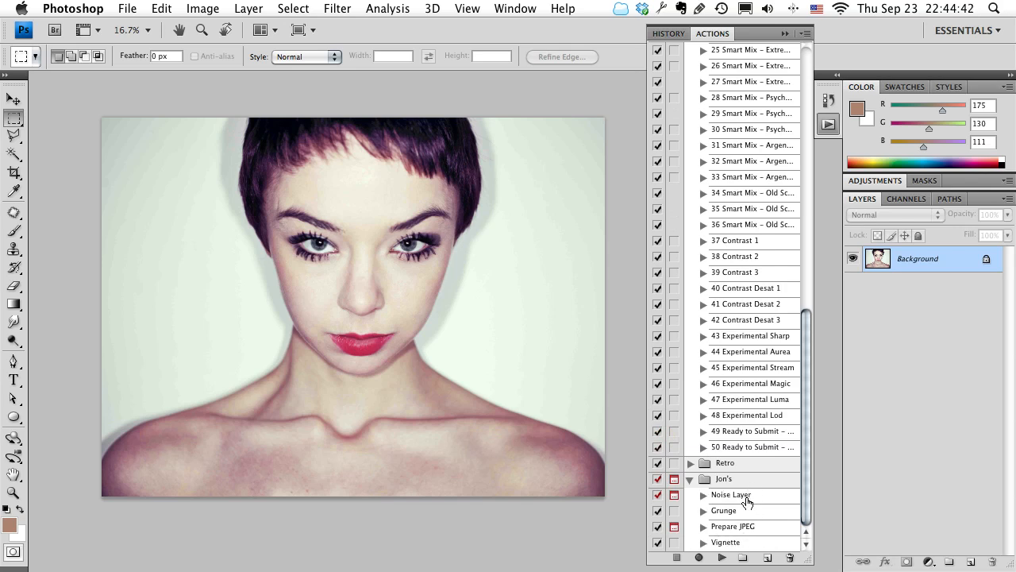
{"action": "left_click", "coordinate": [746, 499]}
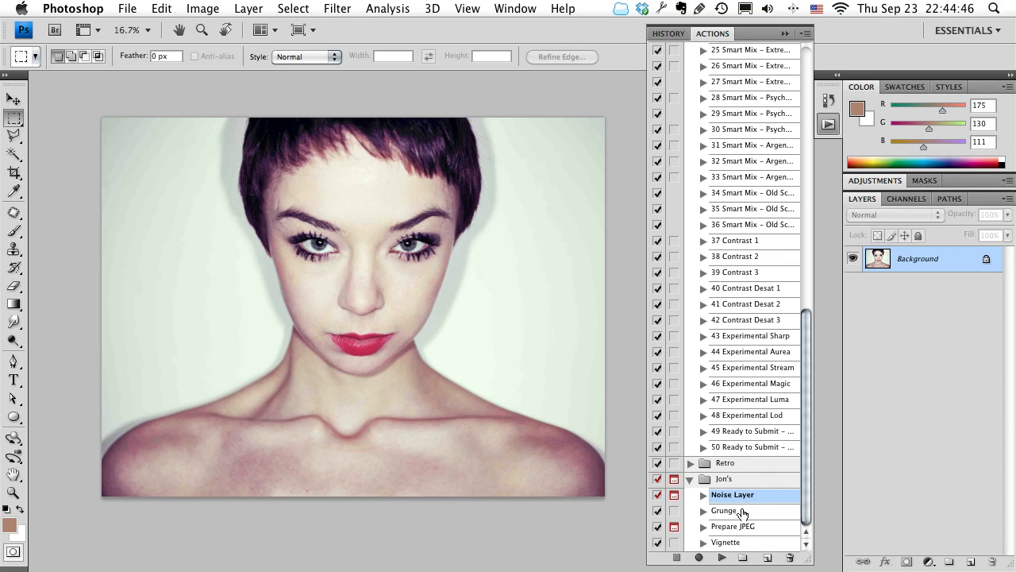
Widen the Actions panel so that the full action names in the 50_Photoshop_Postwork set are readable.
{"action": "scroll", "coordinate": [743, 512], "scroll_direction": "up", "scroll_amount": 15}
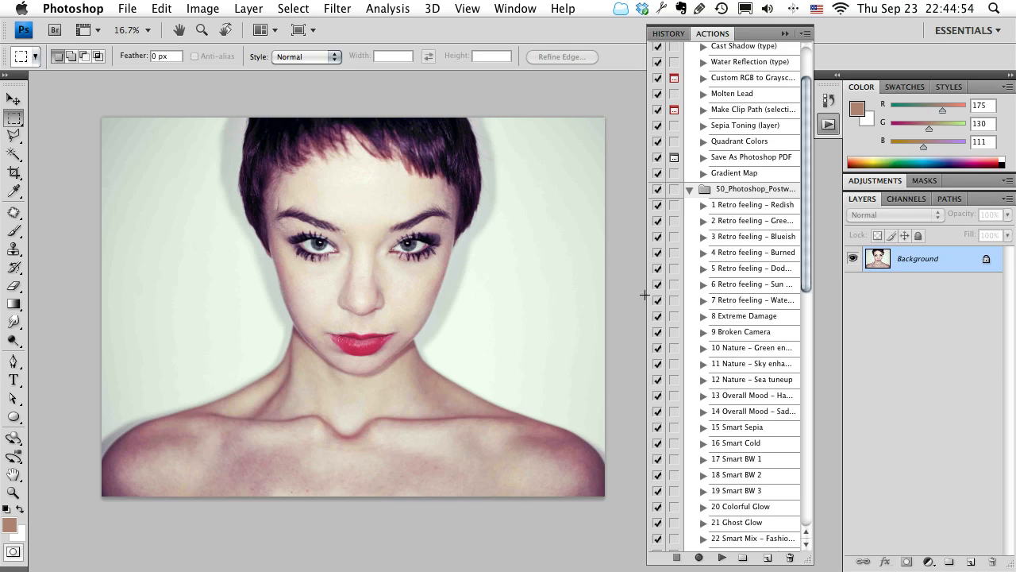
{"action": "left_click_drag", "start_coordinate": [645, 295], "coordinate": [586, 297]}
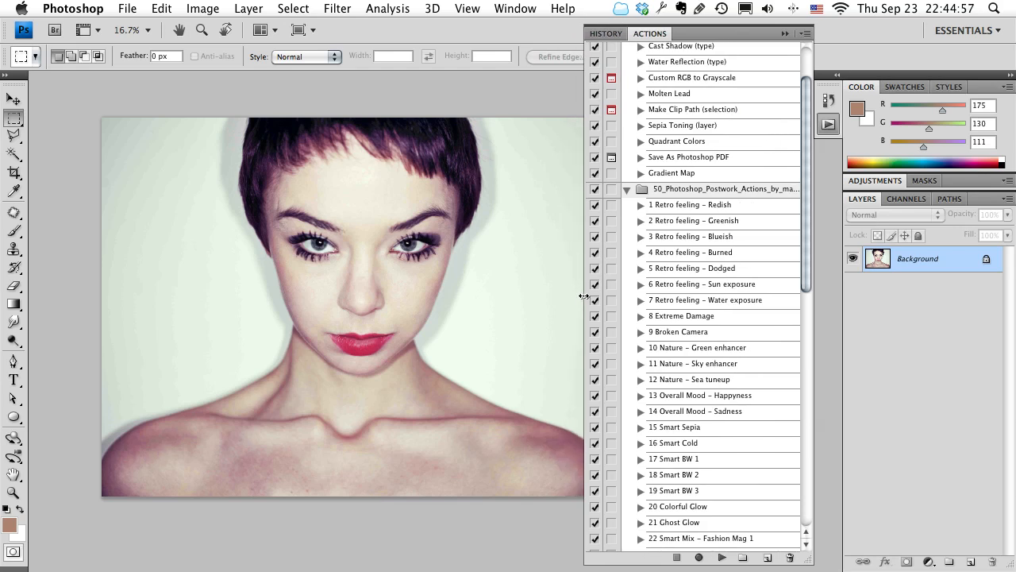
Try the action 6 Retro feeling – Sun exposure on the photo and undo it.
{"action": "left_click", "coordinate": [751, 288]}
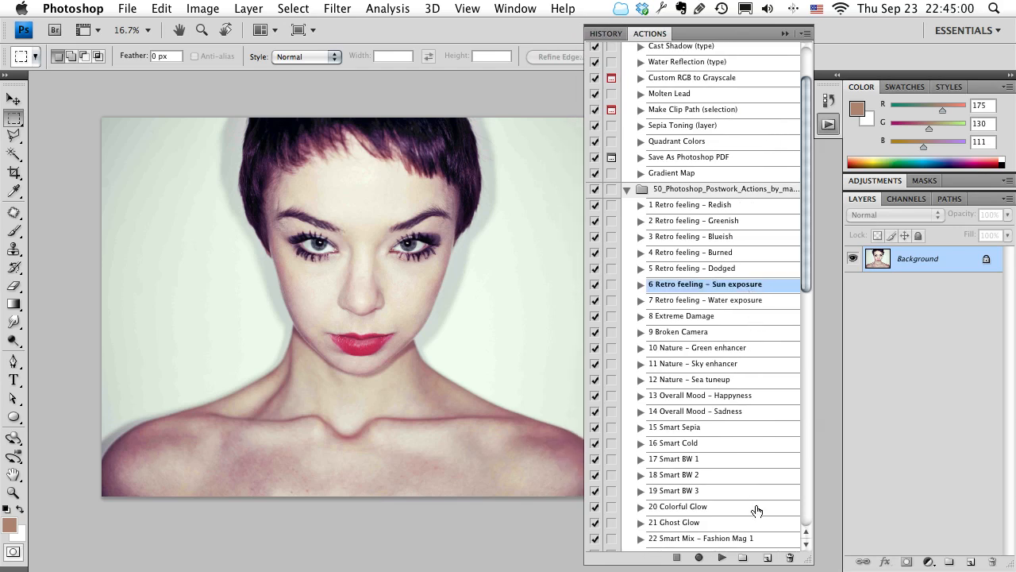
{"action": "left_click", "coordinate": [722, 558]}
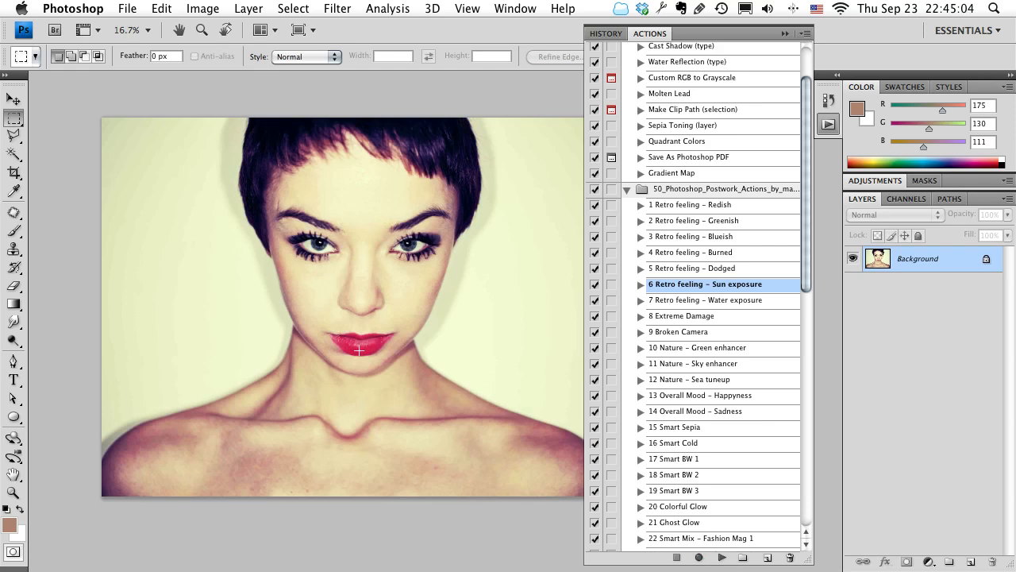
{"action": "key", "text": "super+z"}
Try the action 17 Smart BW 1 on the photo and undo all of its changes.
{"action": "left_click", "coordinate": [705, 460]}
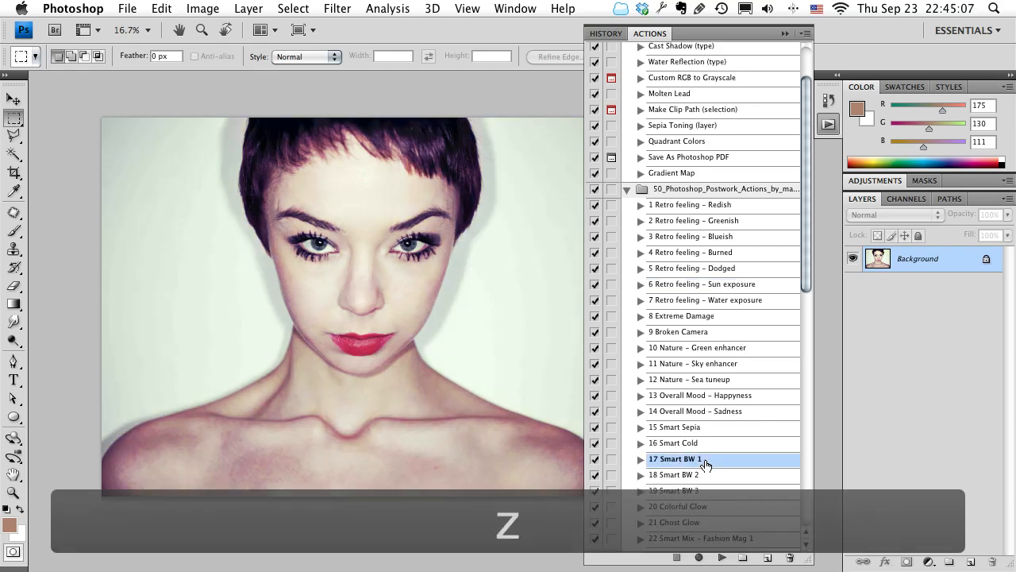
{"action": "left_click", "coordinate": [722, 558]}
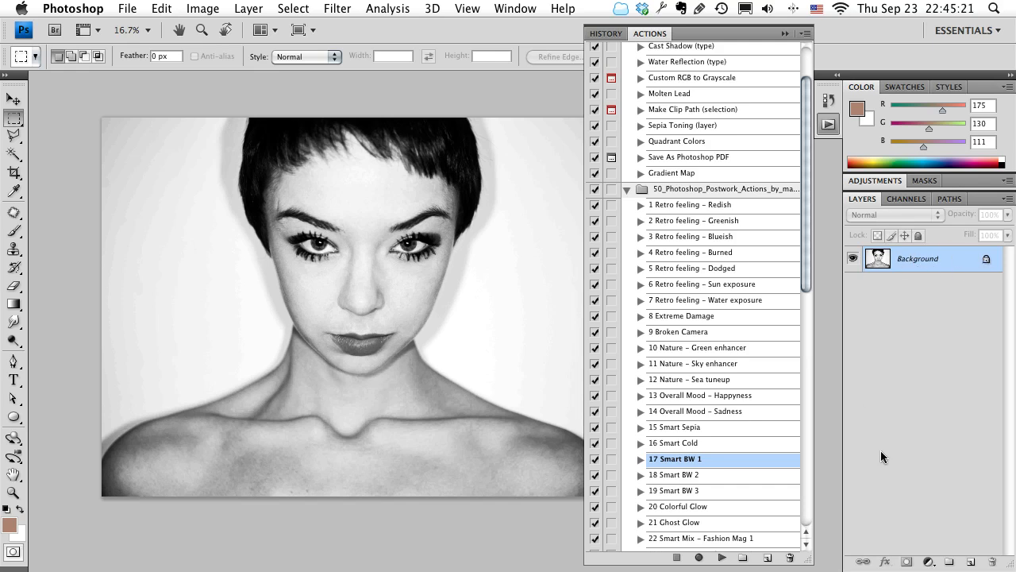
{"action": "key", "text": "super+z"}
{"action": "key", "text": "alt+super+z"}
{"action": "key", "text": "alt+super+z"}
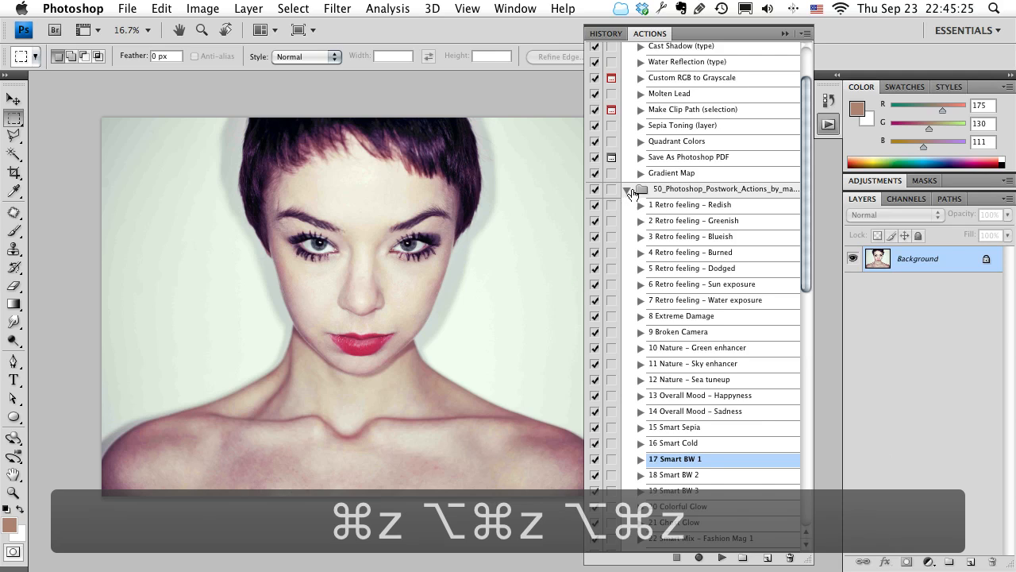
Collapse the 50_Photoshop_Postwork set and the custom action set below Retro.
{"action": "left_click", "coordinate": [627, 190]}
{"action": "left_click", "coordinate": [703, 287]}
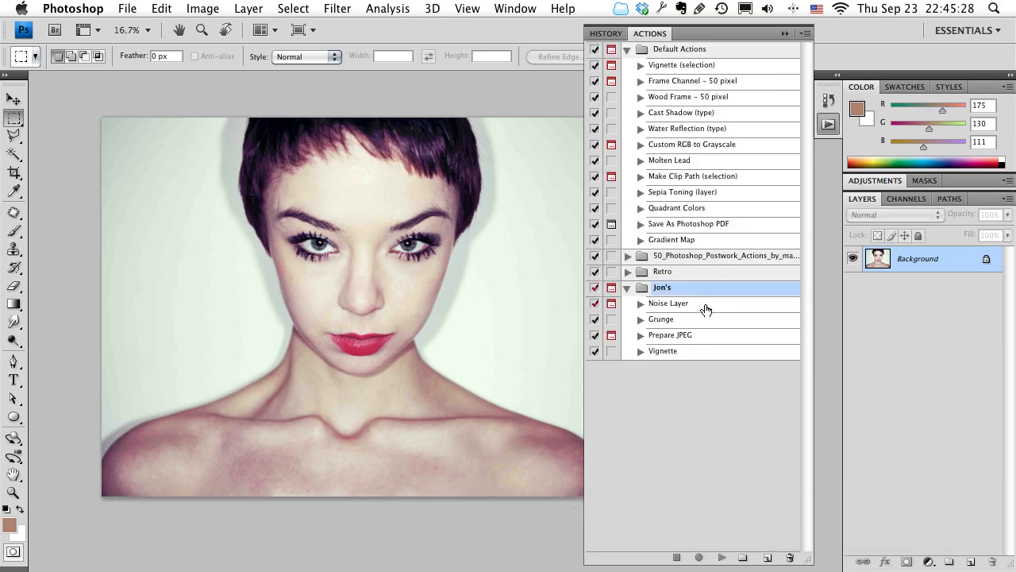
{"action": "left_click", "coordinate": [628, 288]}
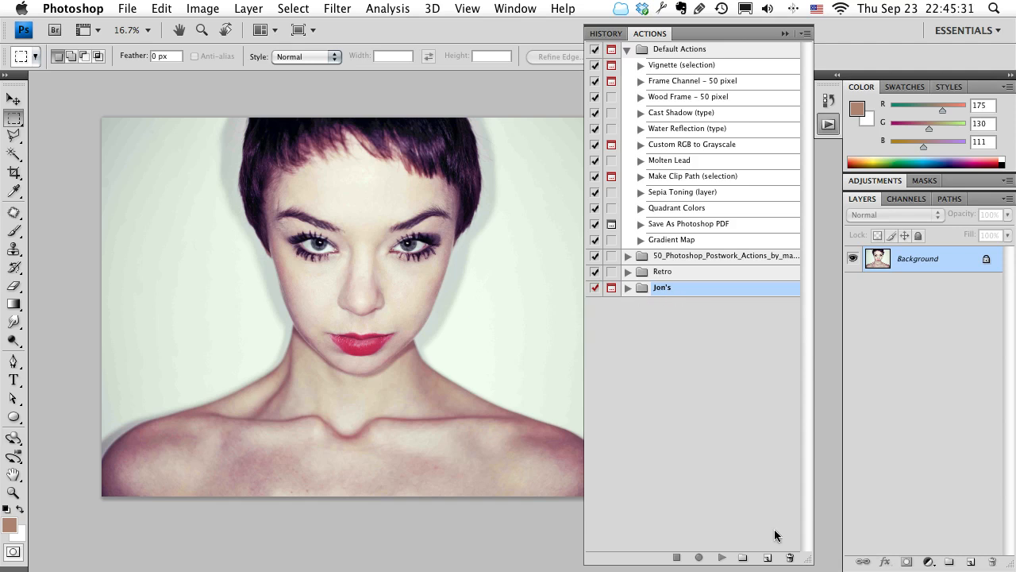
Create a new action set named VISC102.
{"action": "left_click", "coordinate": [742, 559]}
{"action": "left_click_drag", "start_coordinate": [960, 369], "coordinate": [397, 277]}
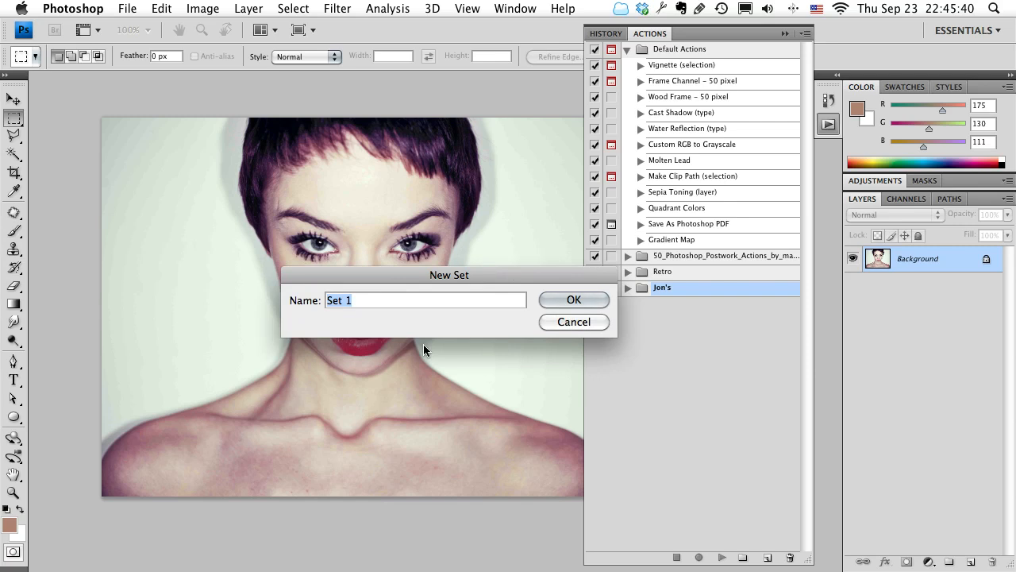
{"action": "type", "text": "VIS"}
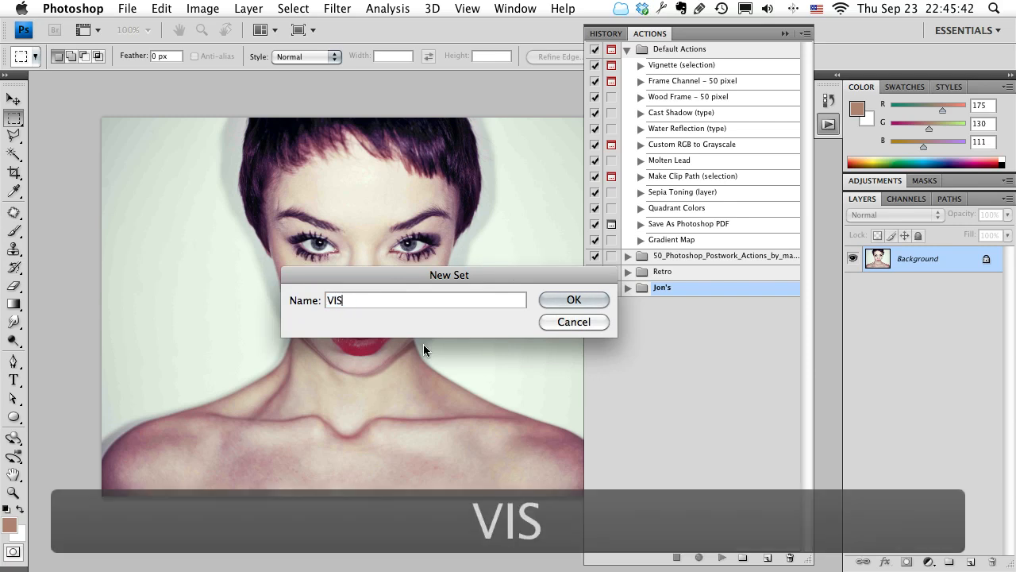
{"action": "type", "text": "C102"}
{"action": "key", "text": "Return"}
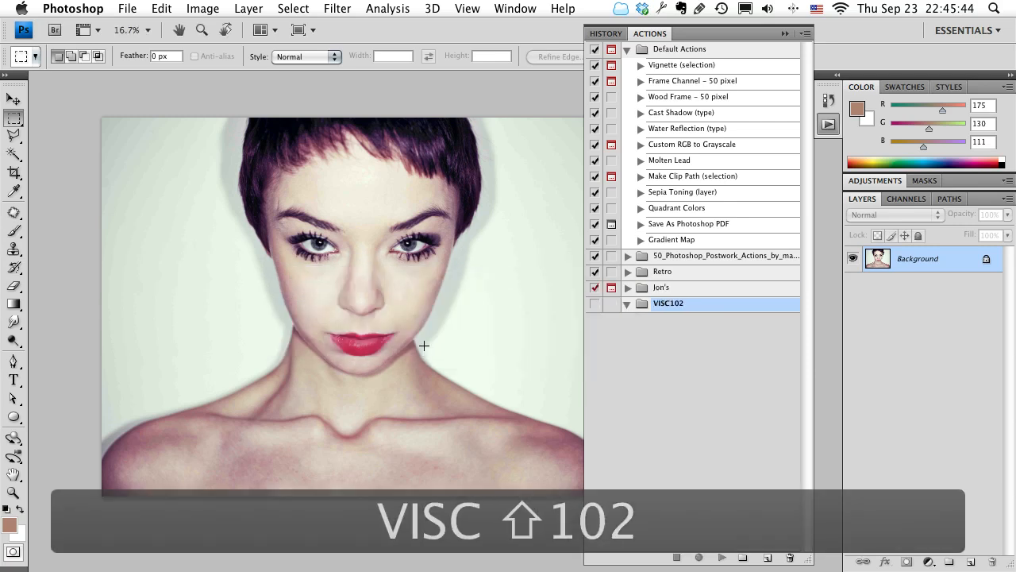
{"action": "scroll", "coordinate": [424, 345], "scroll_direction": "up", "scroll_amount": 1}
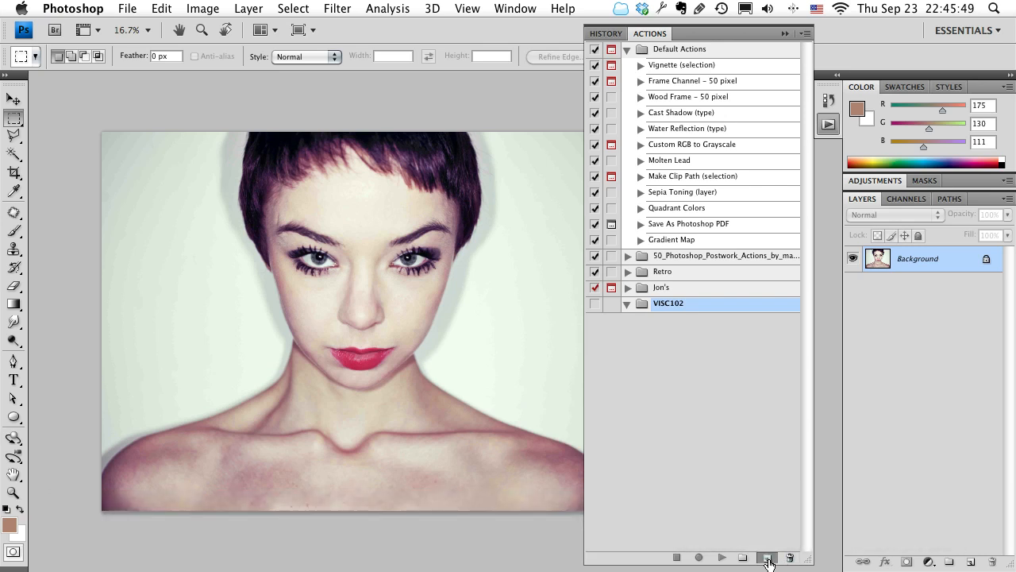
Create a new action named Make Old in the VISC102 set and start recording it.
{"action": "left_click", "coordinate": [767, 559]}
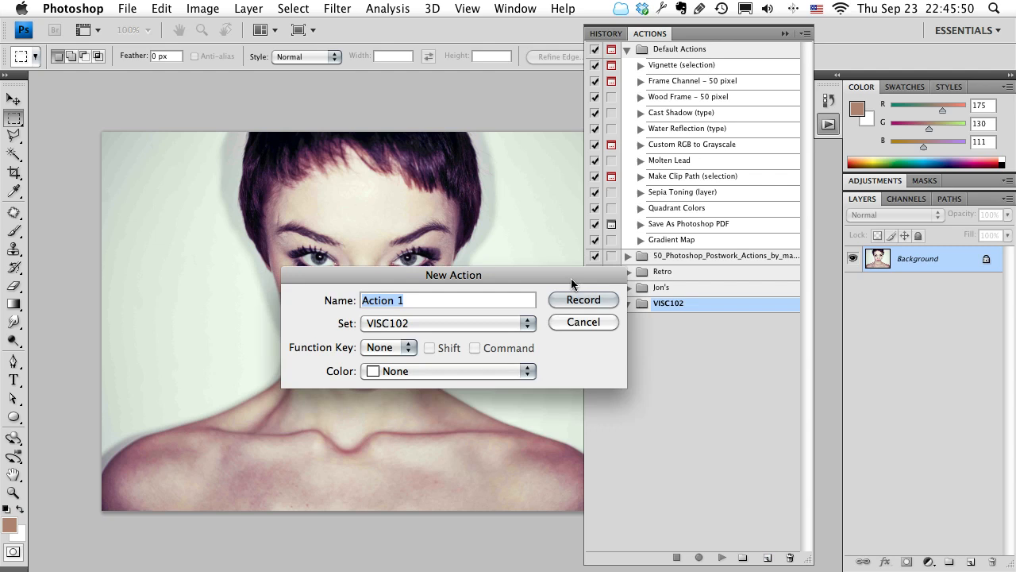
{"action": "left_click_drag", "start_coordinate": [571, 278], "coordinate": [567, 269]}
{"action": "type", "text": "Make Old"}
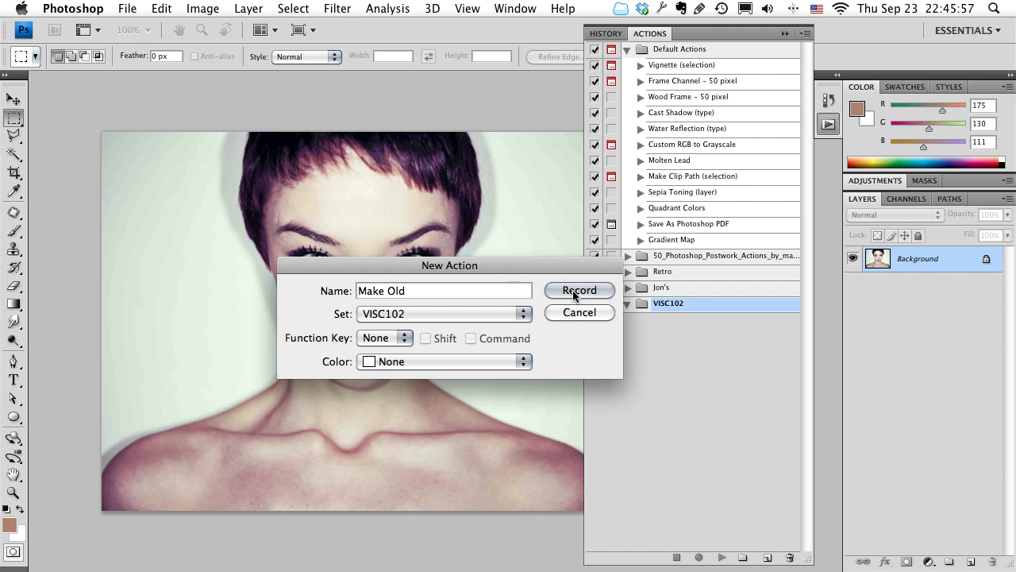
{"action": "left_click", "coordinate": [577, 291]}
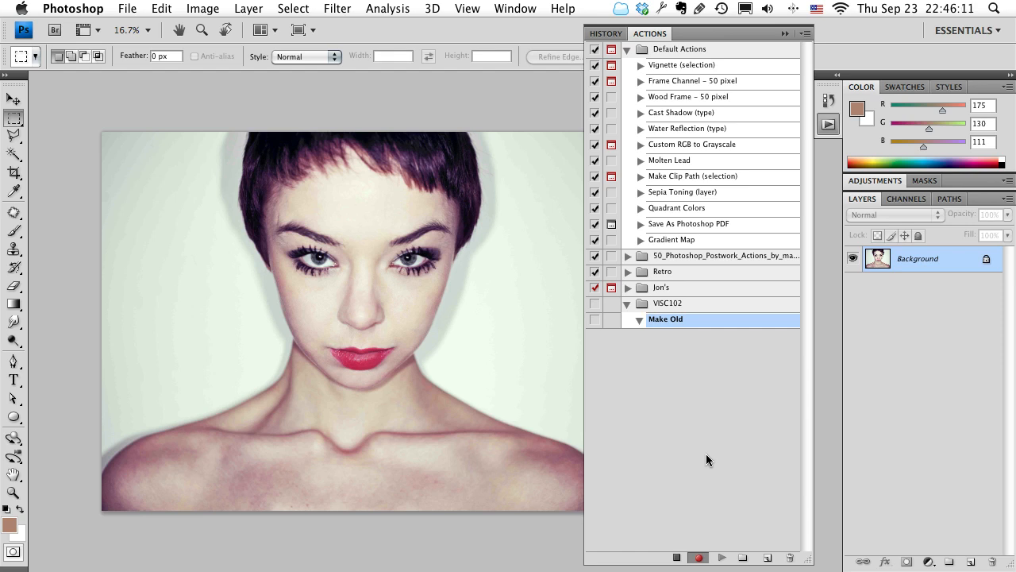
{"action": "left_click", "coordinate": [676, 558]}
Add a layer named Noise in Soft Light mode, filled with the 50% gray neutral color, and check its recorded settings.
{"action": "left_click_drag", "start_coordinate": [985, 563], "coordinate": [973, 566]}
{"action": "left_click", "coordinate": [974, 564], "text": "alt"}
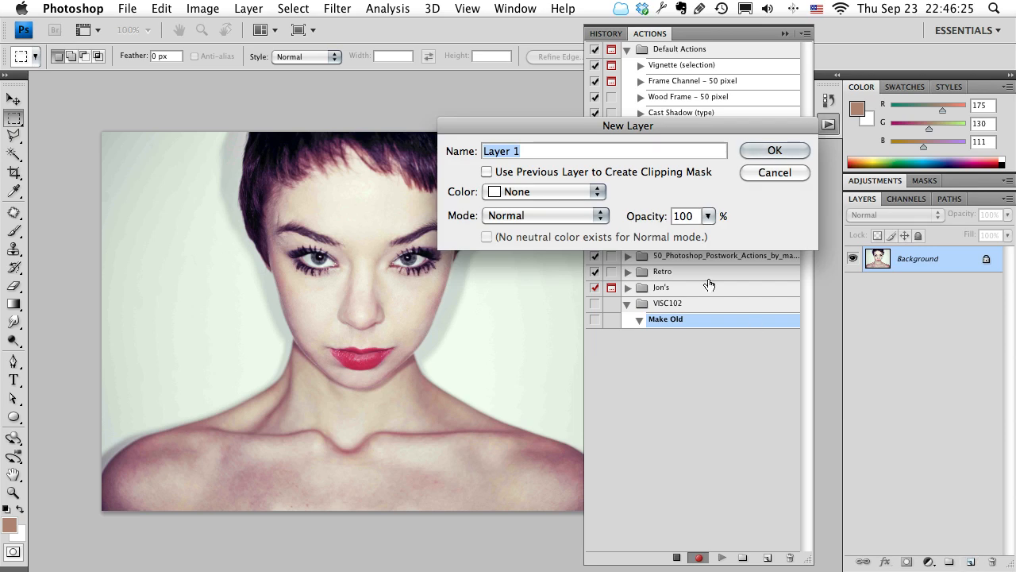
{"action": "type", "text": "Noise"}
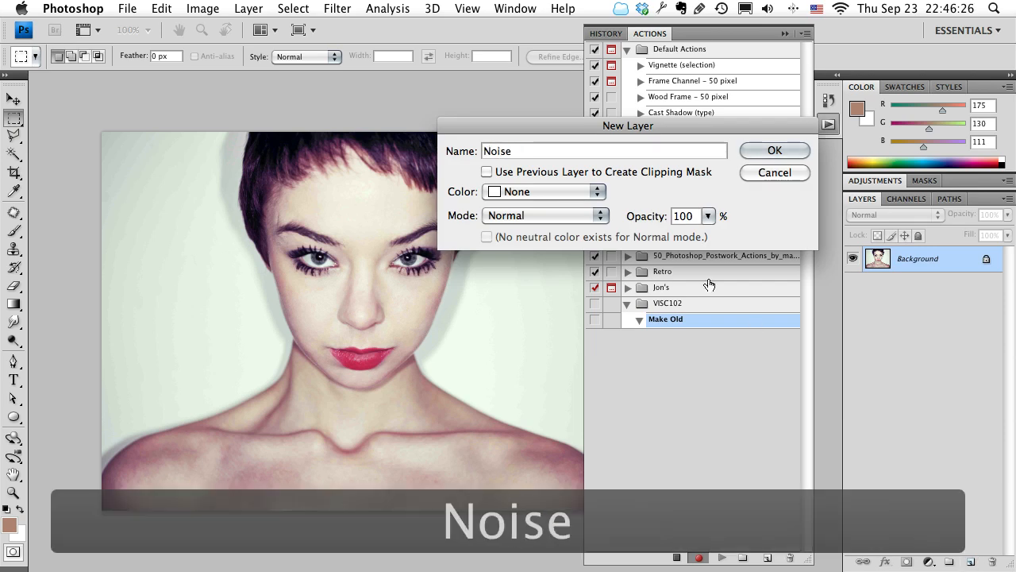
{"action": "left_click", "coordinate": [494, 218]}
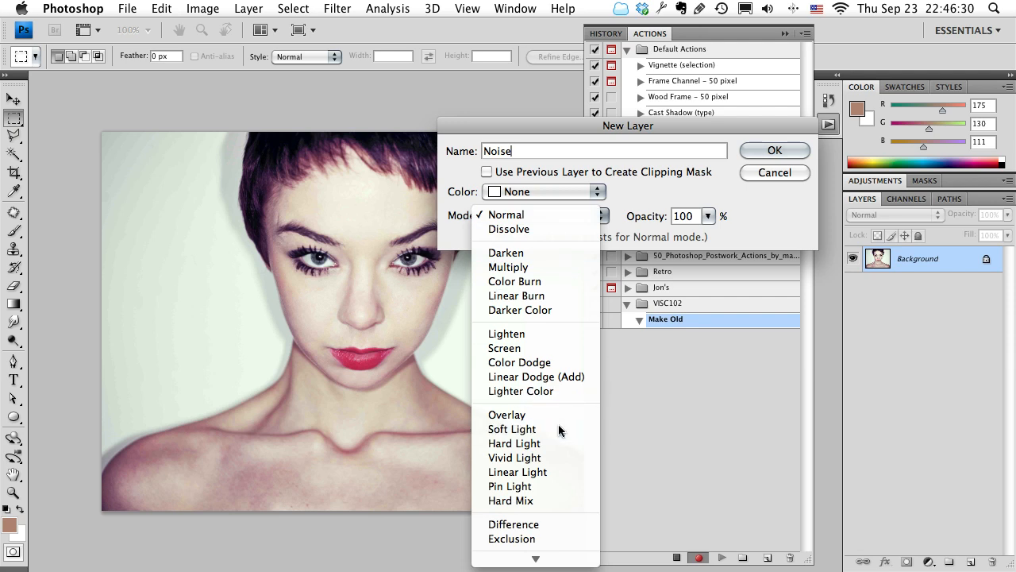
{"action": "left_click", "coordinate": [559, 430]}
{"action": "left_click", "coordinate": [486, 238]}
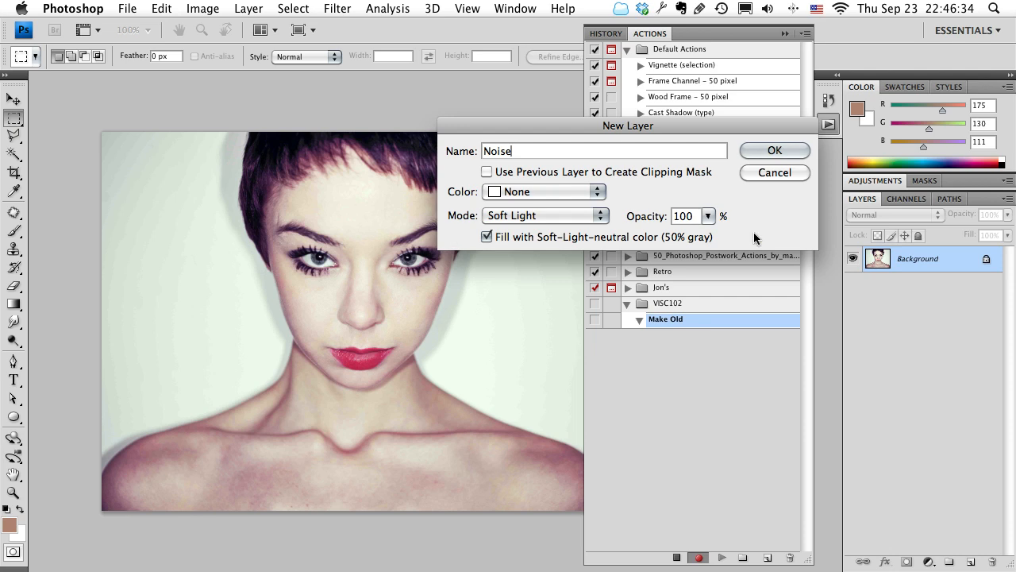
{"action": "left_click", "coordinate": [774, 150]}
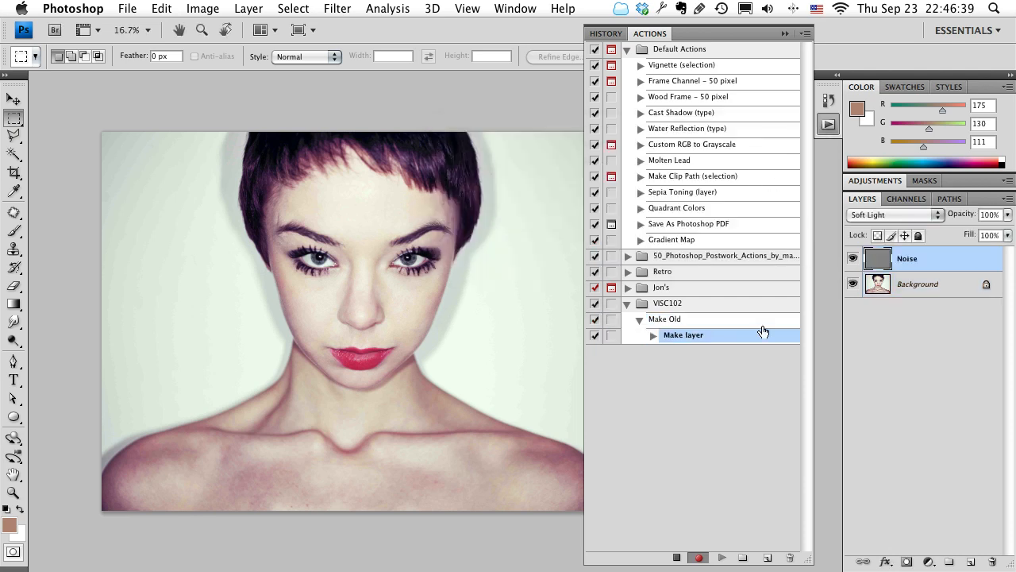
{"action": "left_click", "coordinate": [653, 336]}
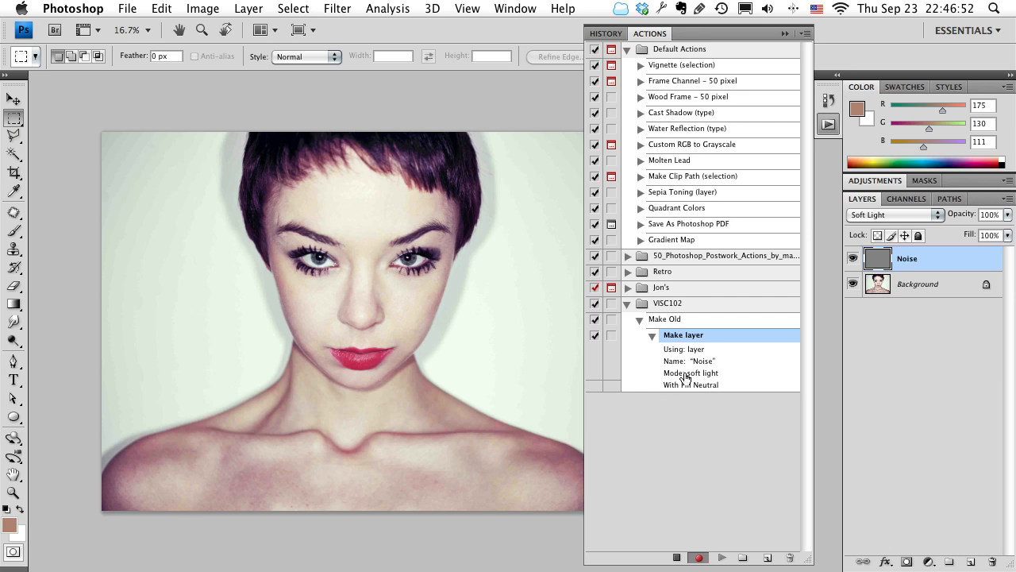
{"action": "left_click", "coordinate": [652, 336]}
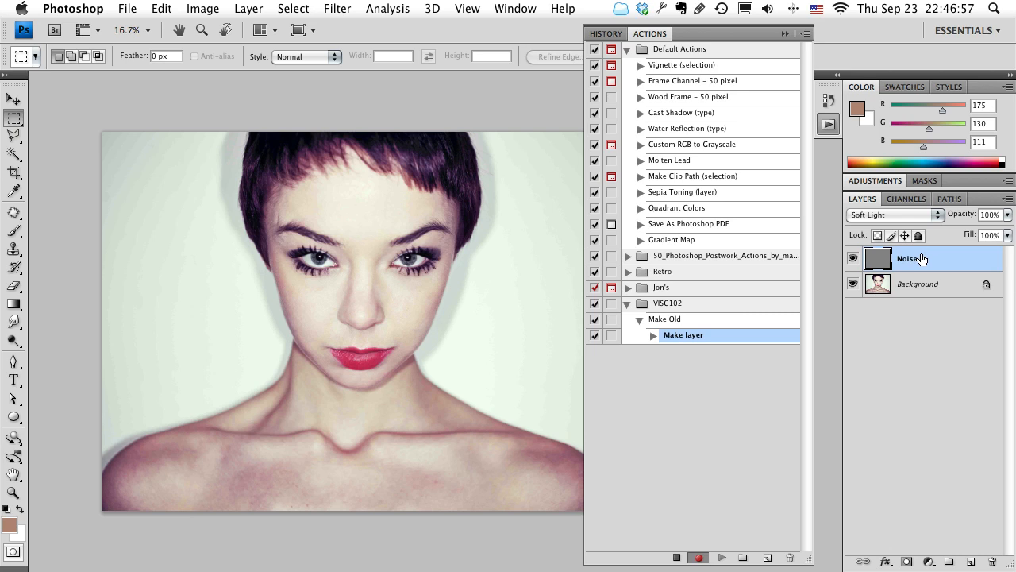
Apply the Add Noise filter to the Noise layer with an amount of 138.89%, Uniform distribution and Monochromatic on.
{"action": "left_click", "coordinate": [344, 6]}
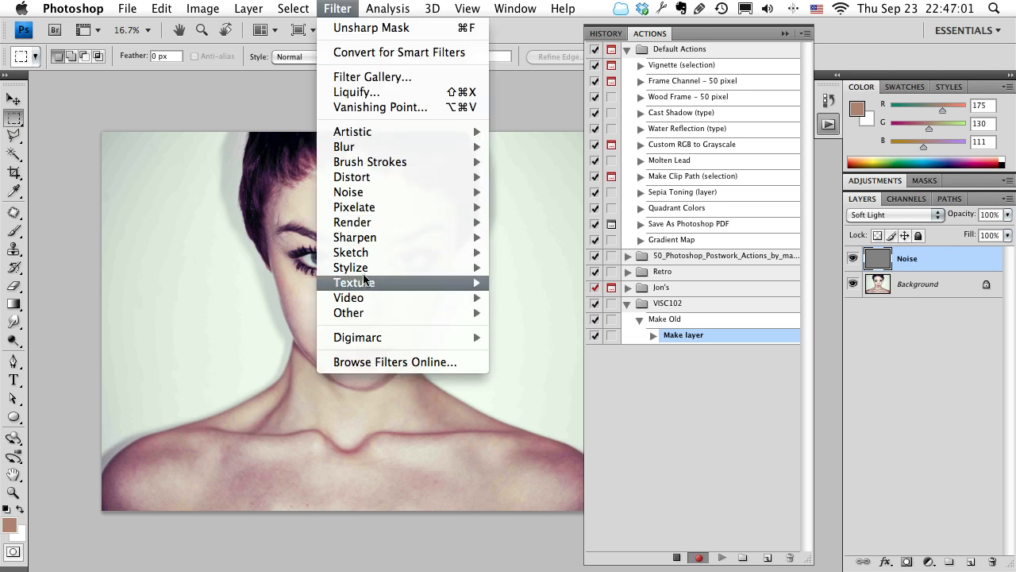
{"action": "mouse_move", "coordinate": [369, 193]}
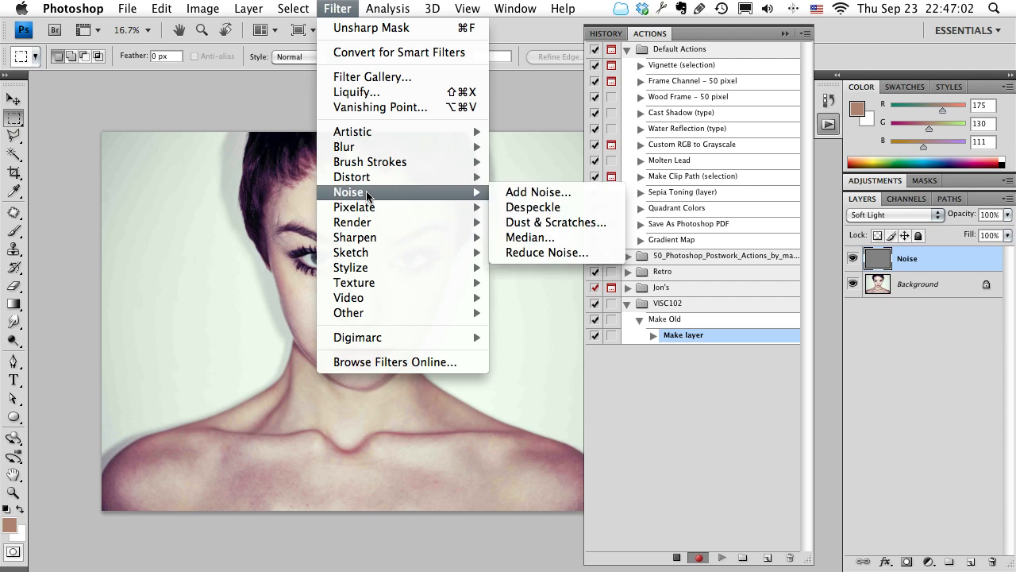
{"action": "left_click", "coordinate": [572, 193]}
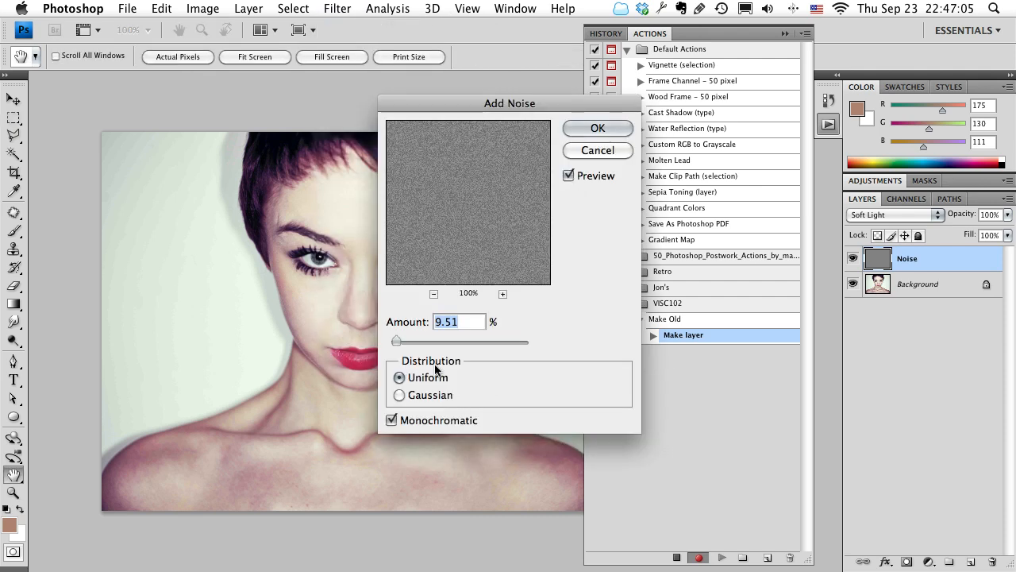
{"action": "left_click_drag", "start_coordinate": [396, 340], "coordinate": [427, 343]}
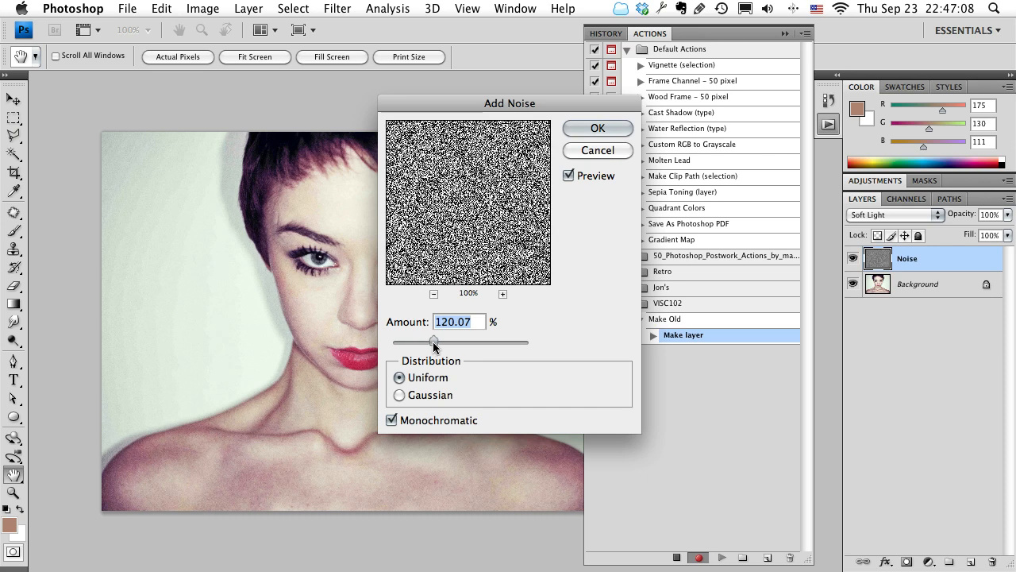
{"action": "left_click_drag", "start_coordinate": [435, 104], "coordinate": [533, 175]}
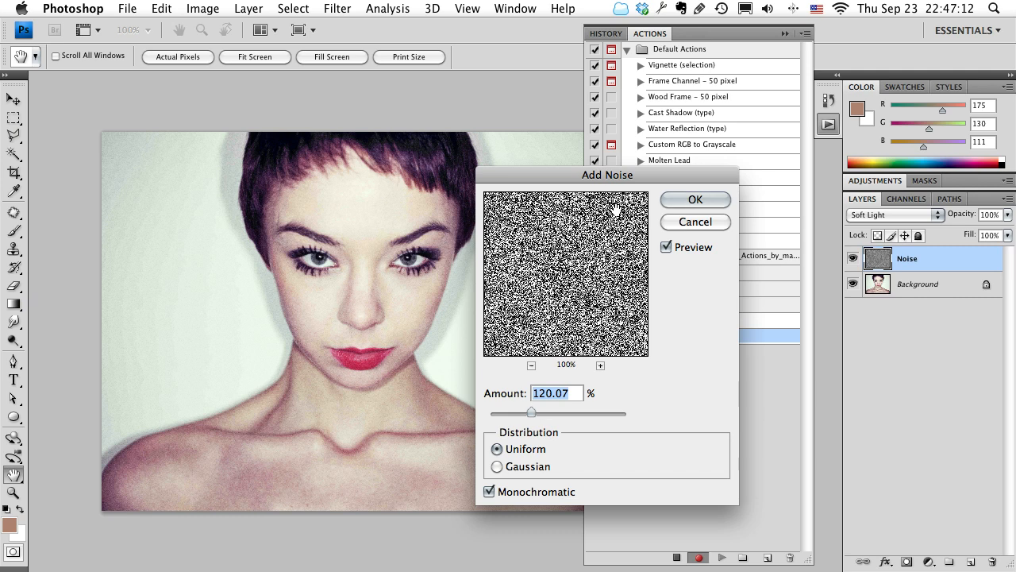
{"action": "mouse_move", "coordinate": [531, 414]}
{"action": "left_mouse_down"}
{"action": "mouse_move", "coordinate": [551, 412]}
{"action": "mouse_move", "coordinate": [537, 413]}
{"action": "left_mouse_up"}
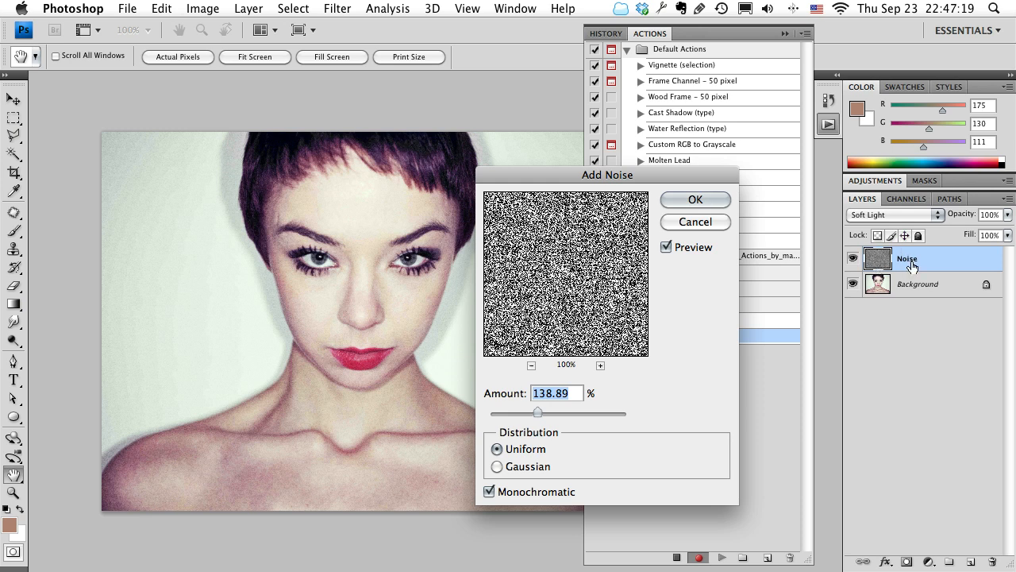
{"action": "left_click", "coordinate": [695, 201]}
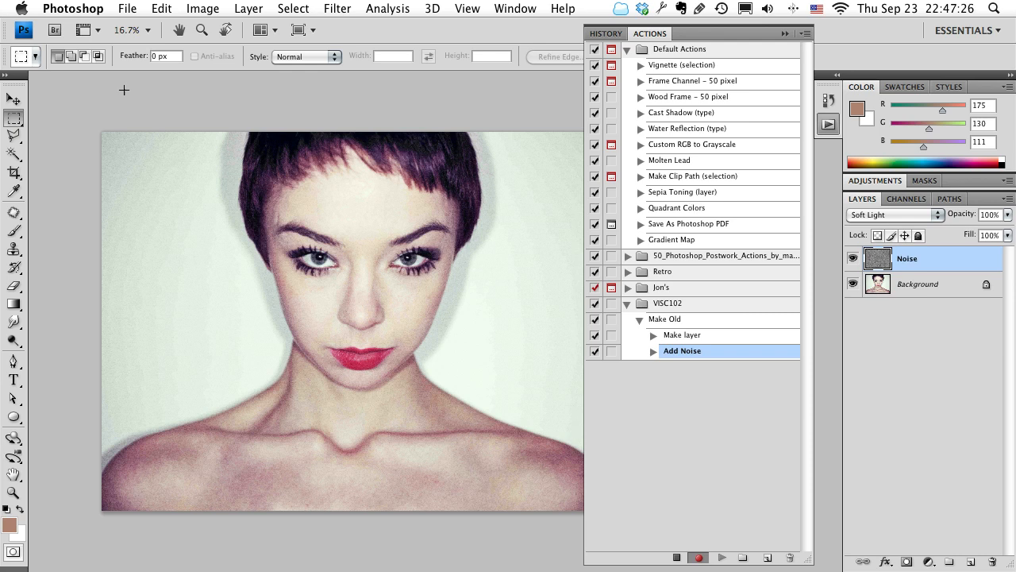
Add a Hue/Saturation adjustment layer above Noise with Colorize on, hue 34 and saturation 48.
{"action": "left_click", "coordinate": [869, 180]}
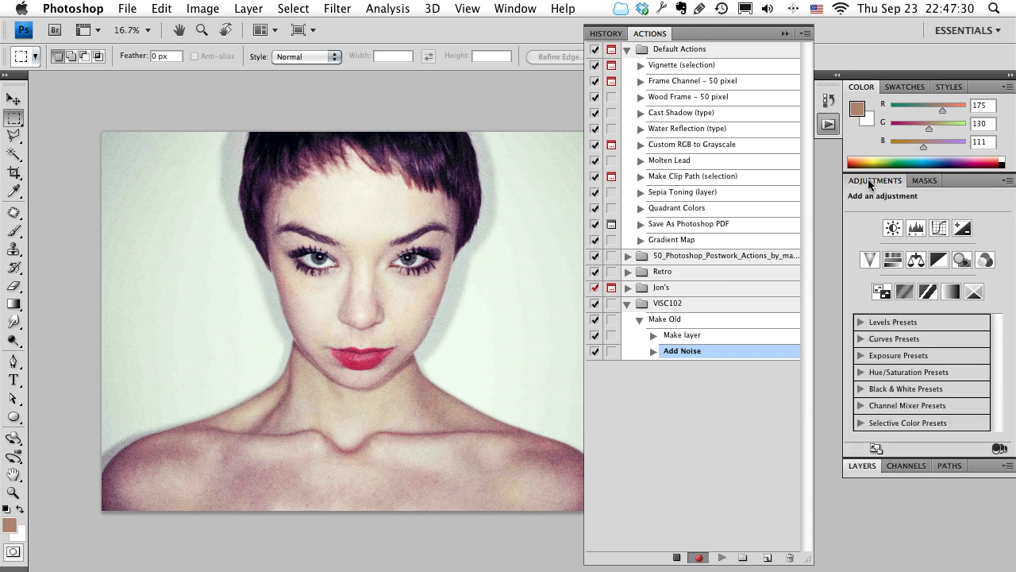
{"action": "left_click", "coordinate": [893, 264]}
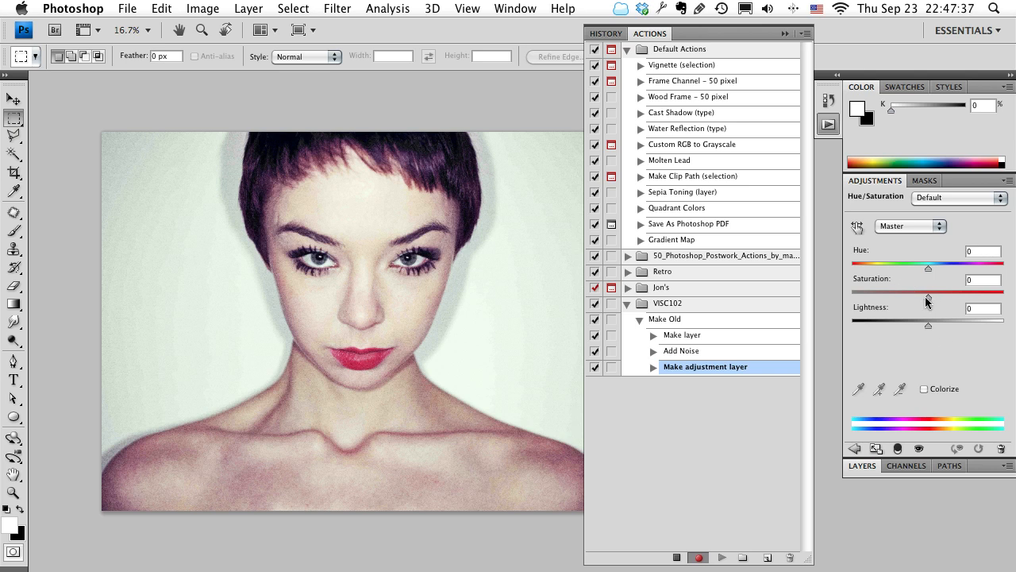
{"action": "left_click_drag", "start_coordinate": [927, 300], "coordinate": [816, 302]}
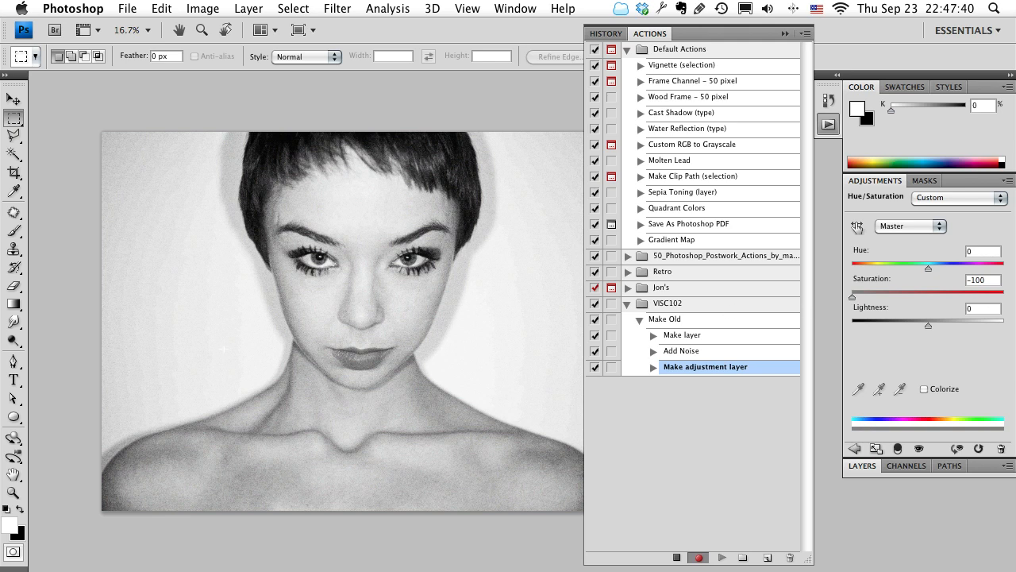
{"action": "left_click_drag", "start_coordinate": [853, 296], "coordinate": [914, 299]}
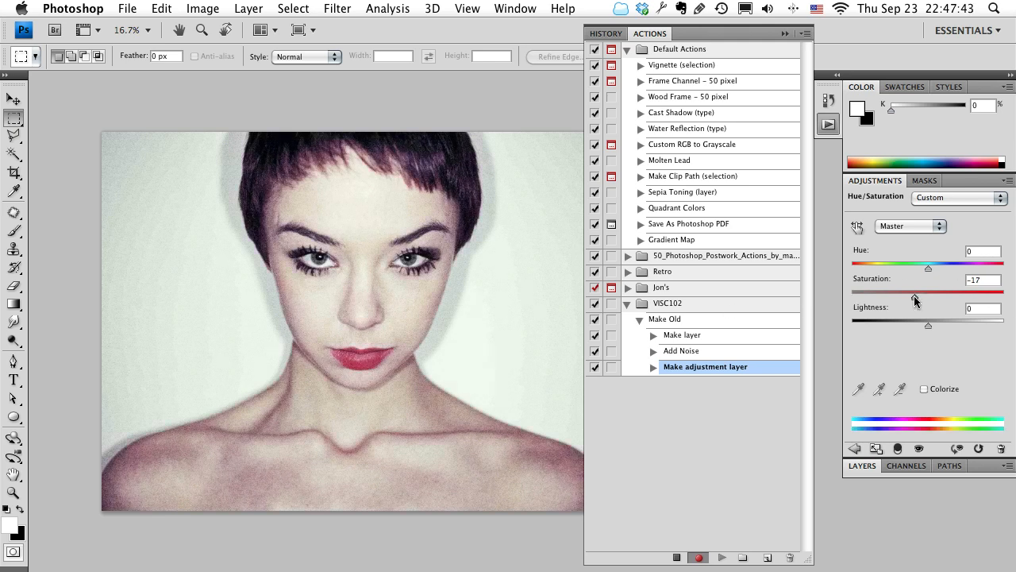
{"action": "left_click", "coordinate": [923, 390]}
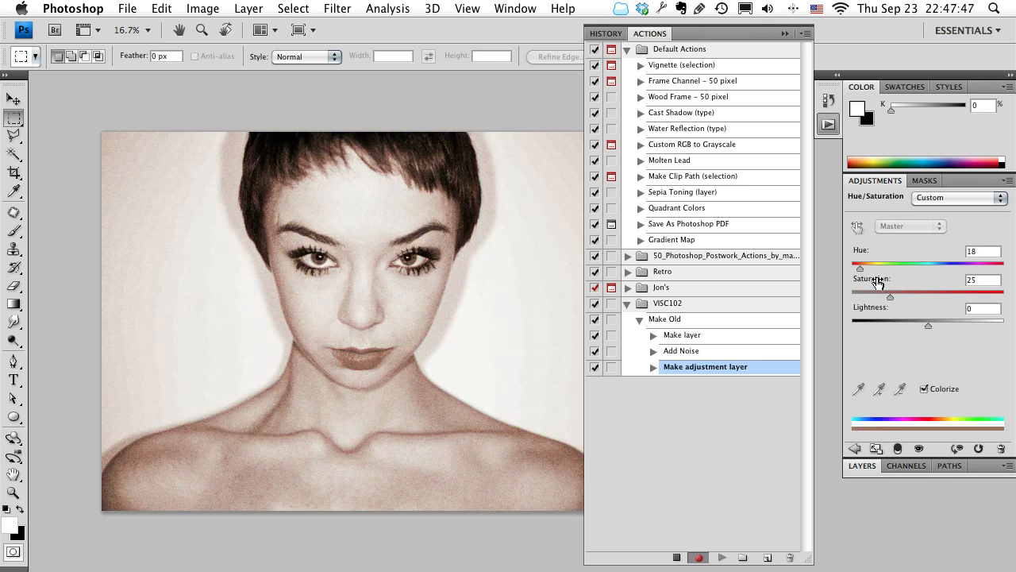
{"action": "left_click_drag", "start_coordinate": [891, 296], "coordinate": [914, 297]}
{"action": "mouse_move", "coordinate": [860, 268]}
{"action": "left_mouse_down"}
{"action": "mouse_move", "coordinate": [1002, 273]}
{"action": "mouse_move", "coordinate": [866, 274]}
{"action": "left_mouse_up"}
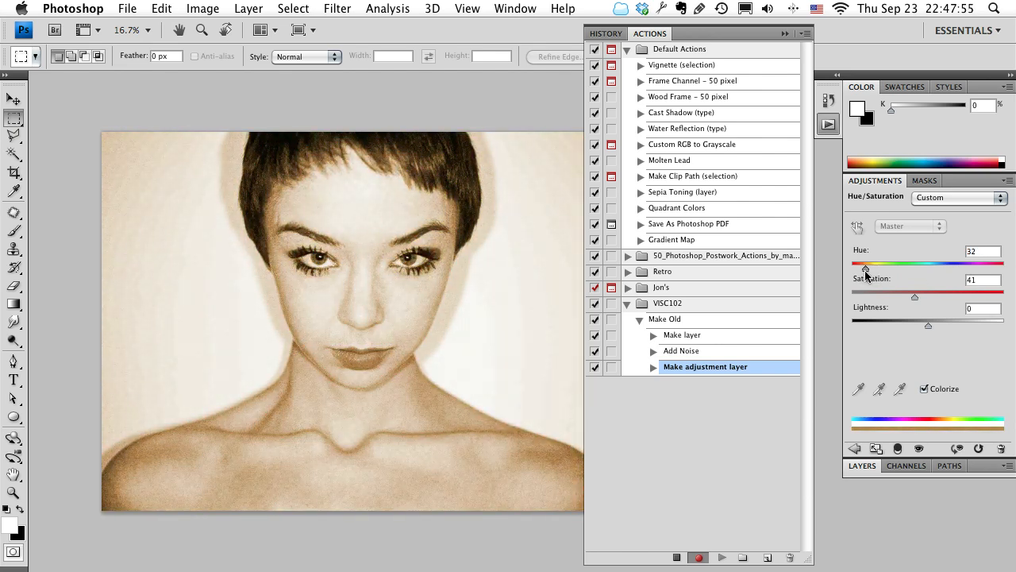
{"action": "mouse_move", "coordinate": [909, 296]}
{"action": "left_mouse_down"}
{"action": "mouse_move", "coordinate": [942, 299]}
{"action": "mouse_move", "coordinate": [926, 300]}
{"action": "left_mouse_up"}
{"action": "left_click", "coordinate": [652, 368]}
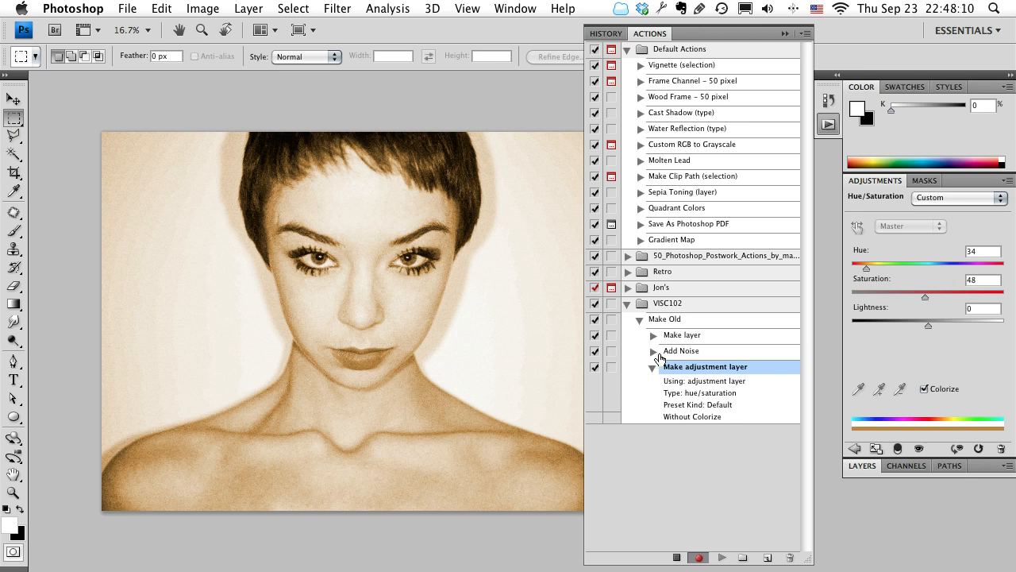
{"action": "left_click", "coordinate": [653, 368]}
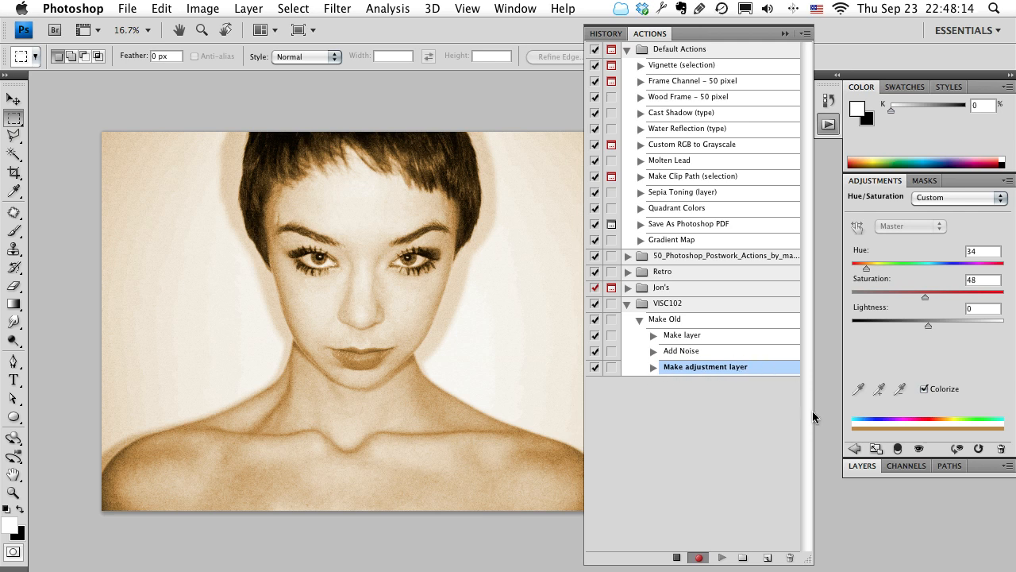
Select the Background layer and convert it to a Smart Object.
{"action": "left_click", "coordinate": [855, 449]}
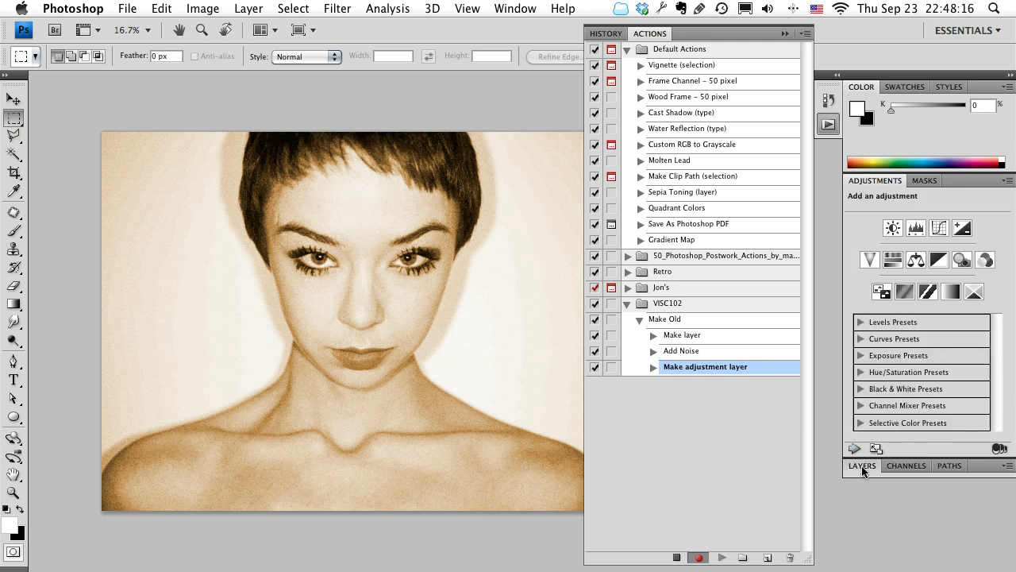
{"action": "left_click", "coordinate": [863, 467]}
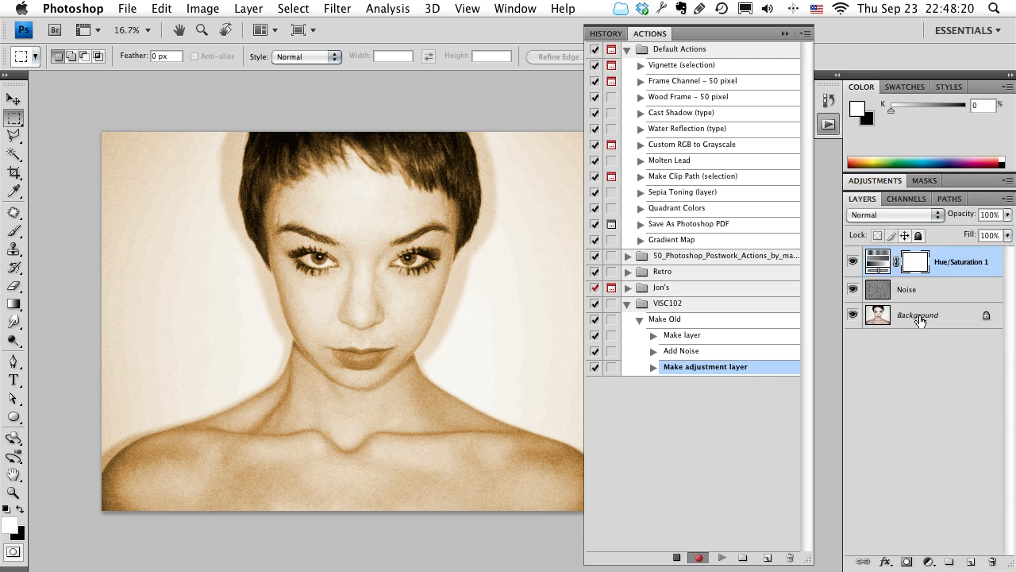
{"action": "left_click", "coordinate": [920, 316]}
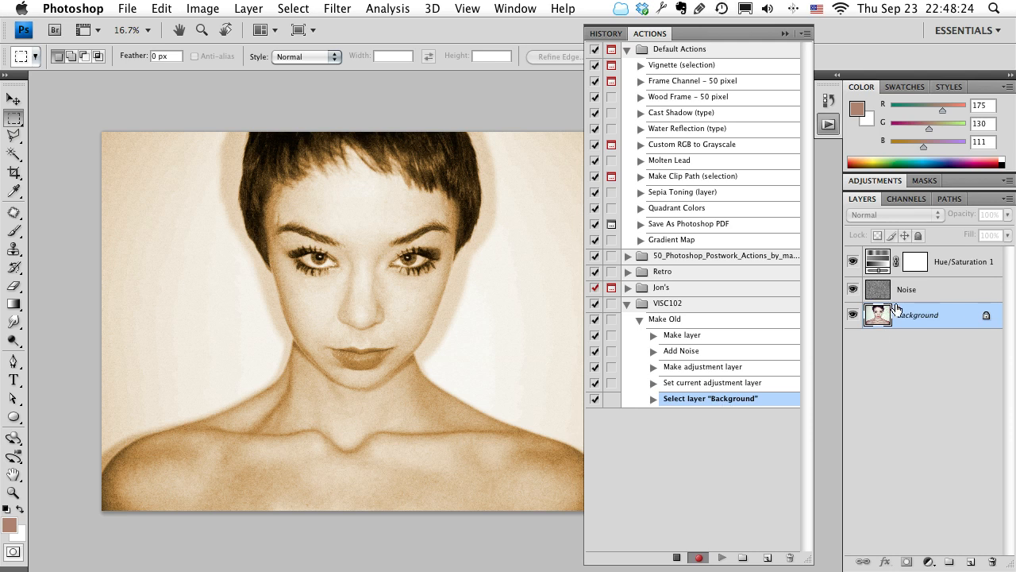
{"action": "right_click", "coordinate": [933, 314]}
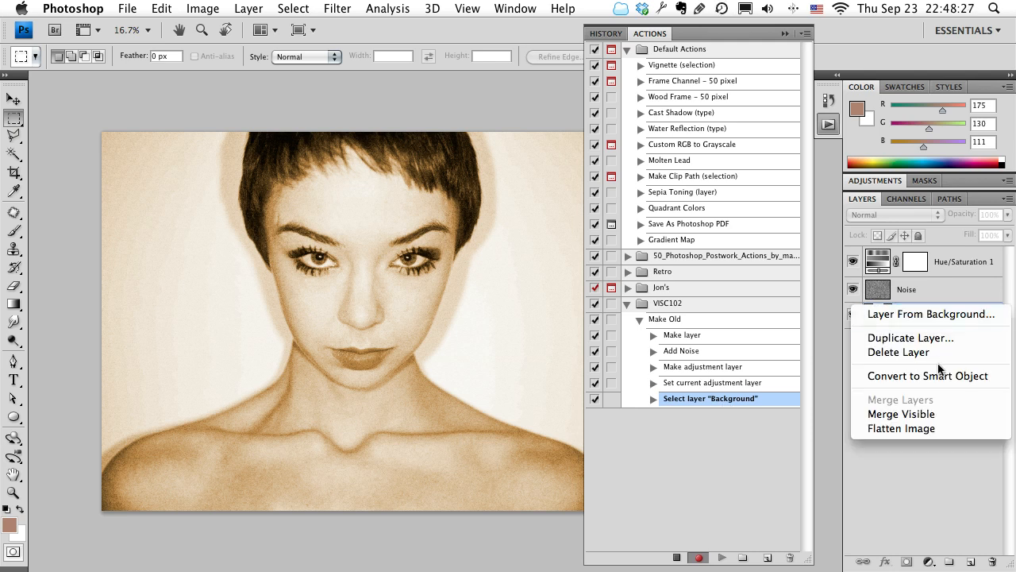
{"action": "left_click", "coordinate": [937, 375]}
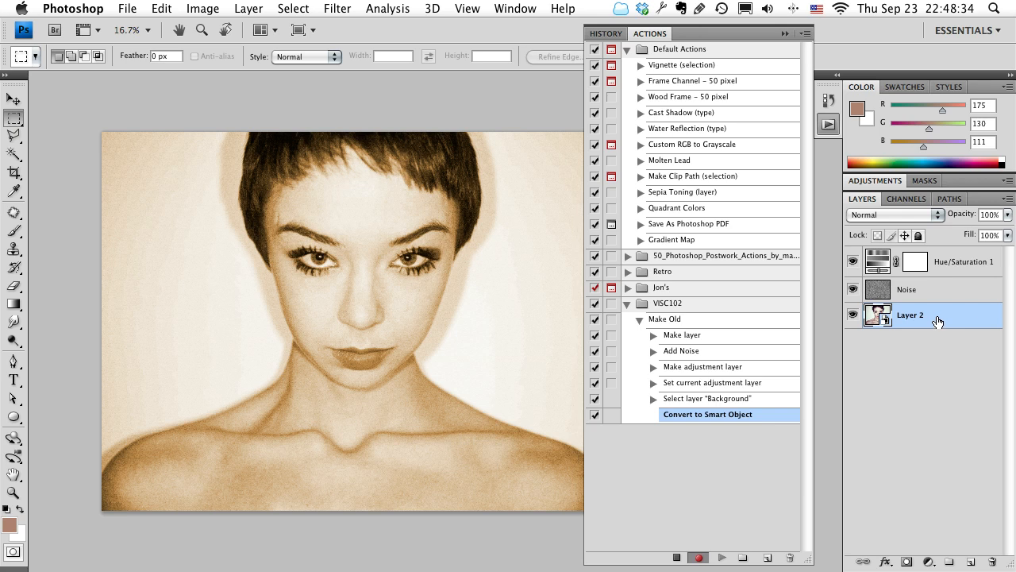
Apply a slight Gaussian Blur to the photo's Smart Object layer as a smart filter, reducing the preset radius.
{"action": "left_click", "coordinate": [337, 8]}
{"action": "mouse_move", "coordinate": [357, 139]}
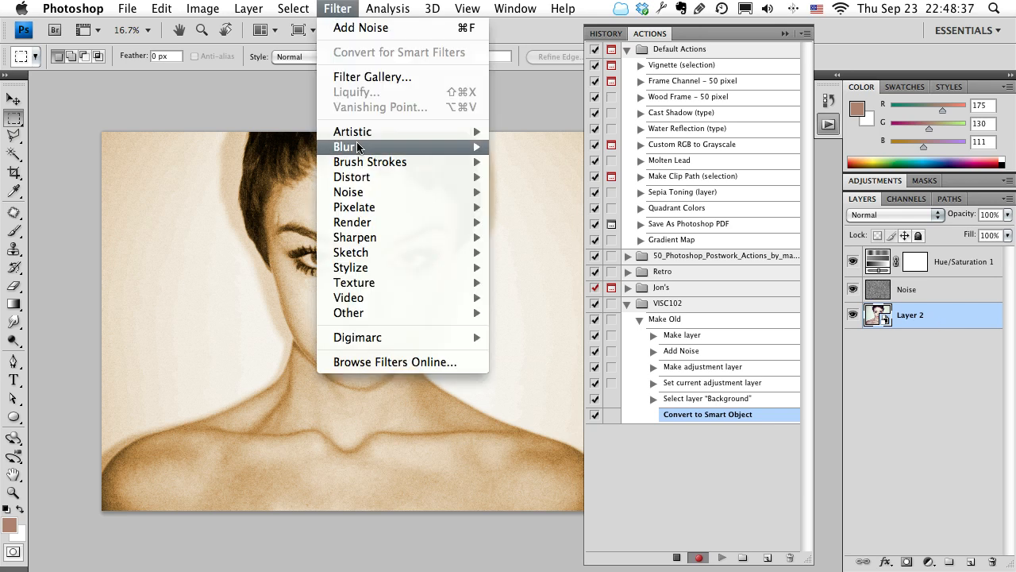
{"action": "left_click", "coordinate": [528, 207]}
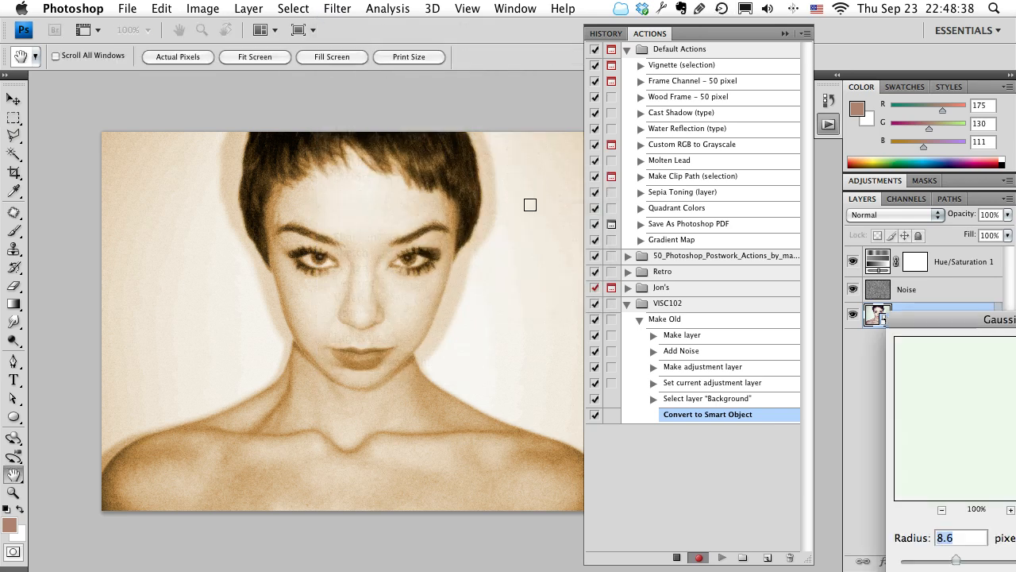
{"action": "left_click_drag", "start_coordinate": [969, 324], "coordinate": [572, 153]}
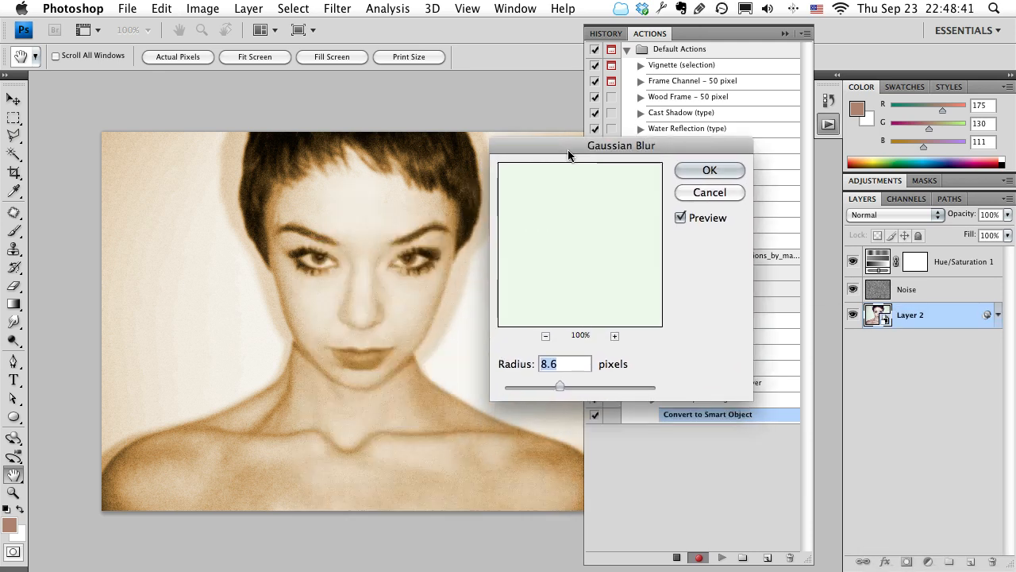
{"action": "left_click_drag", "start_coordinate": [528, 385], "coordinate": [526, 386]}
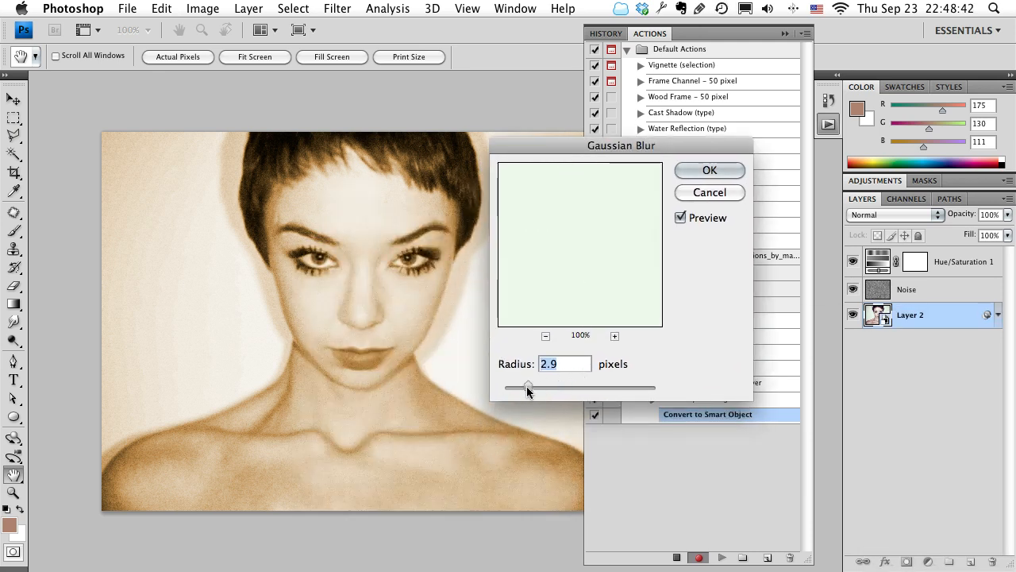
{"action": "left_click_drag", "start_coordinate": [536, 388], "coordinate": [536, 388]}
{"action": "left_click_drag", "start_coordinate": [539, 387], "coordinate": [543, 387]}
{"action": "left_click", "coordinate": [714, 169]}
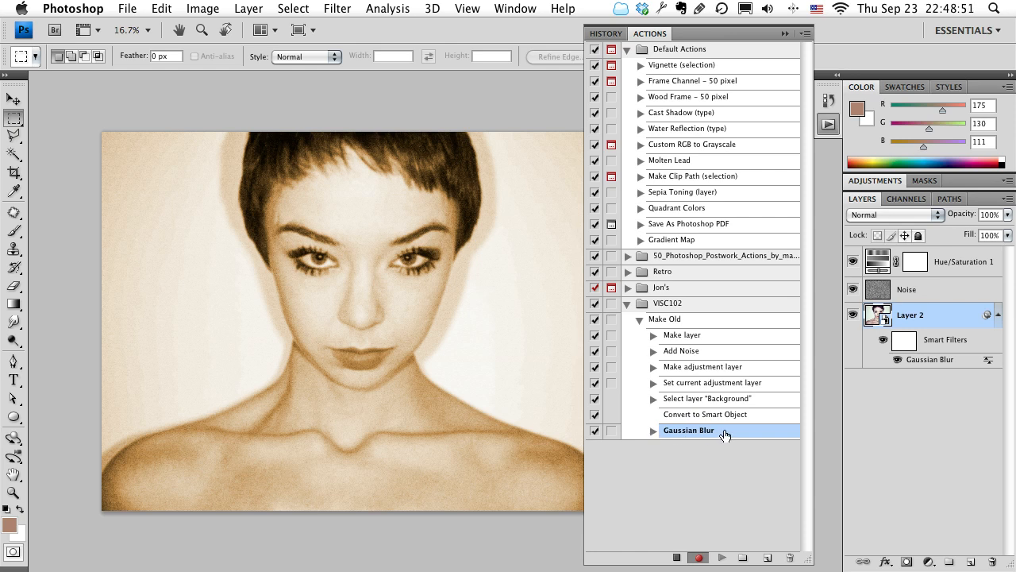
Check the recorded Gaussian Blur settings in the Make Old action and stop recording it.
{"action": "left_click", "coordinate": [653, 430]}
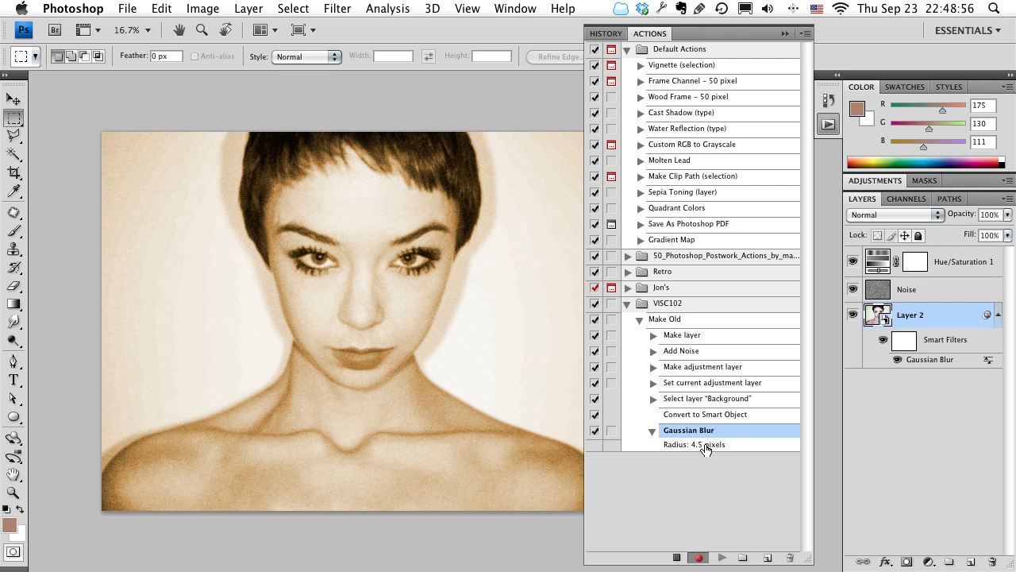
{"action": "left_click", "coordinate": [677, 558]}
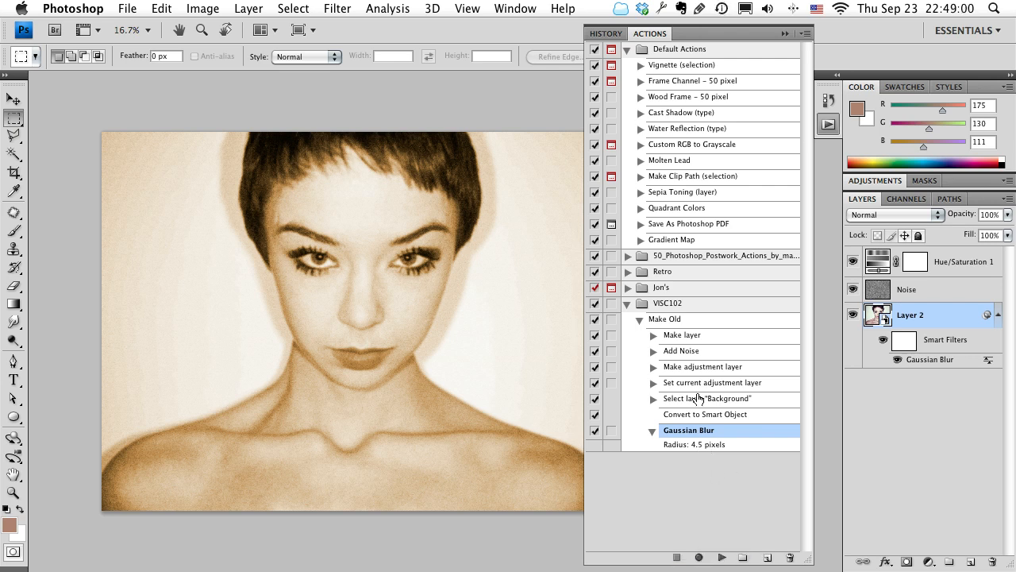
{"action": "left_click", "coordinate": [651, 433]}
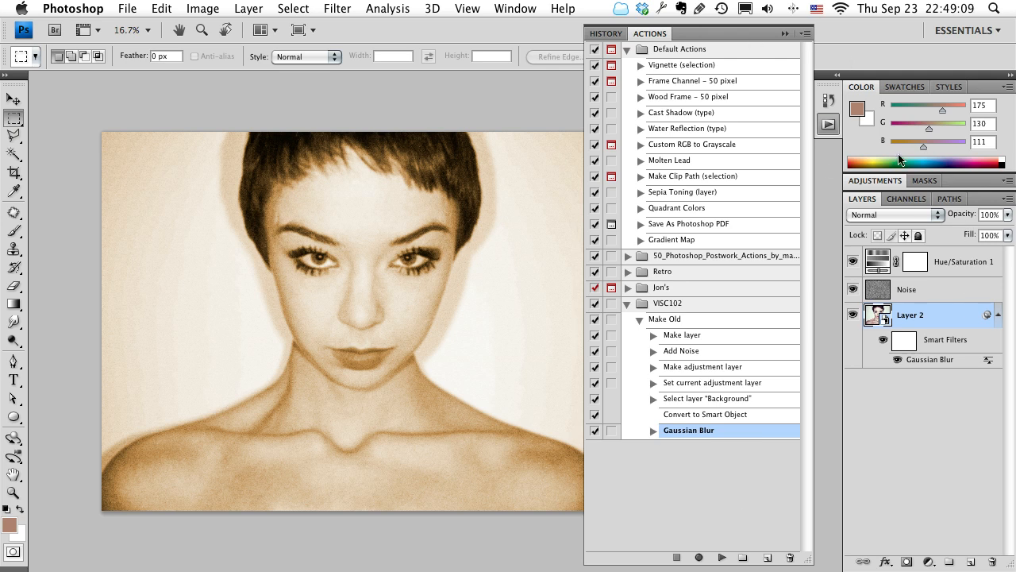
Resume recording at the end of the Make Old action and add a Photo Filter adjustment layer.
{"action": "left_click", "coordinate": [898, 196]}
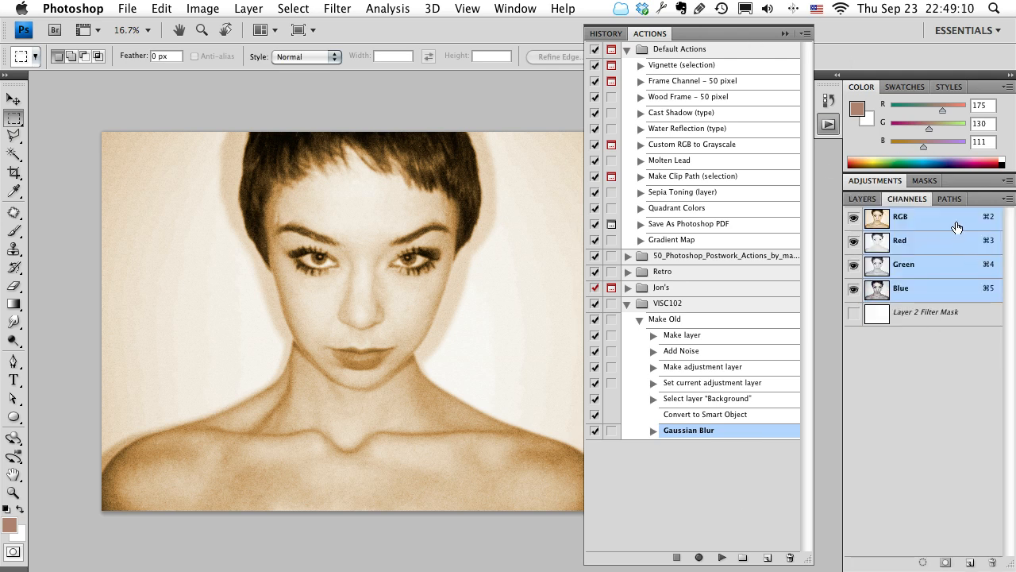
{"action": "left_click", "coordinate": [863, 199]}
{"action": "left_click", "coordinate": [864, 179]}
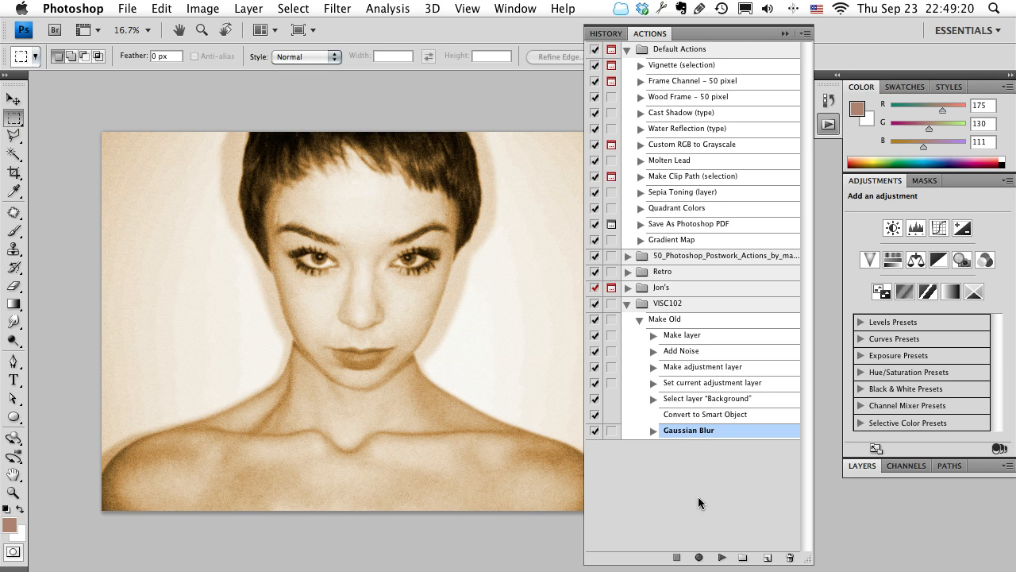
{"action": "left_click", "coordinate": [678, 318]}
{"action": "left_click", "coordinate": [697, 558]}
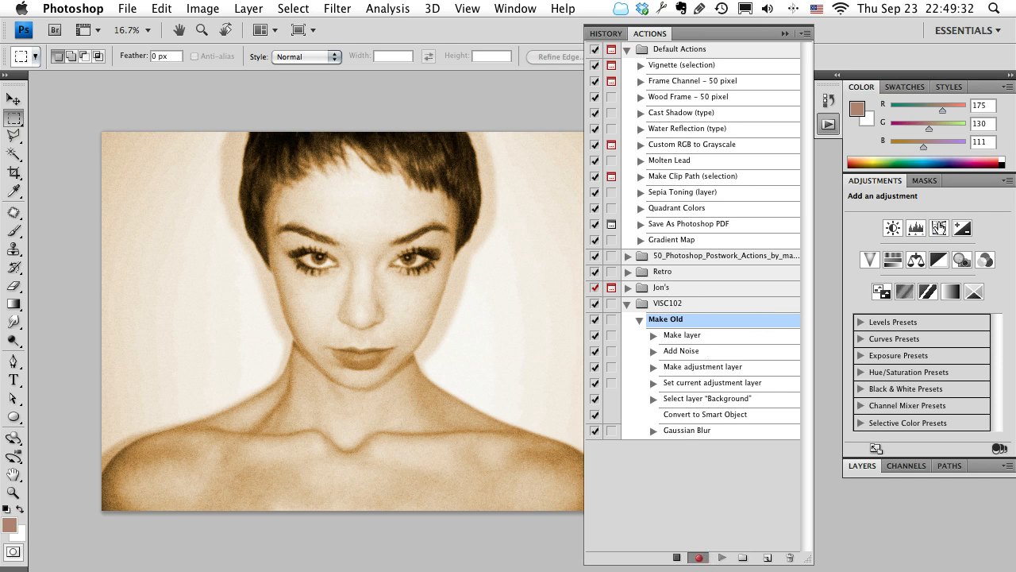
{"action": "left_click", "coordinate": [962, 260]}
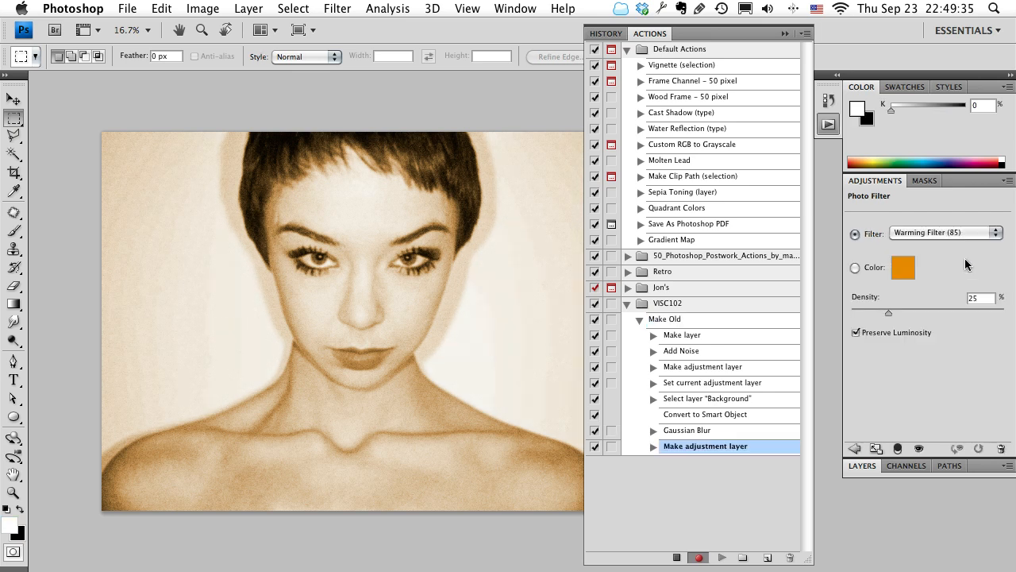
Set the Photo Filter to 70% density with a custom dark blue filter color, 0d3786.
{"action": "left_click_drag", "start_coordinate": [897, 316], "coordinate": [957, 315]}
{"action": "left_click", "coordinate": [869, 271]}
{"action": "left_click", "coordinate": [902, 268]}
{"action": "left_click", "coordinate": [481, 251]}
{"action": "left_click", "coordinate": [520, 233]}
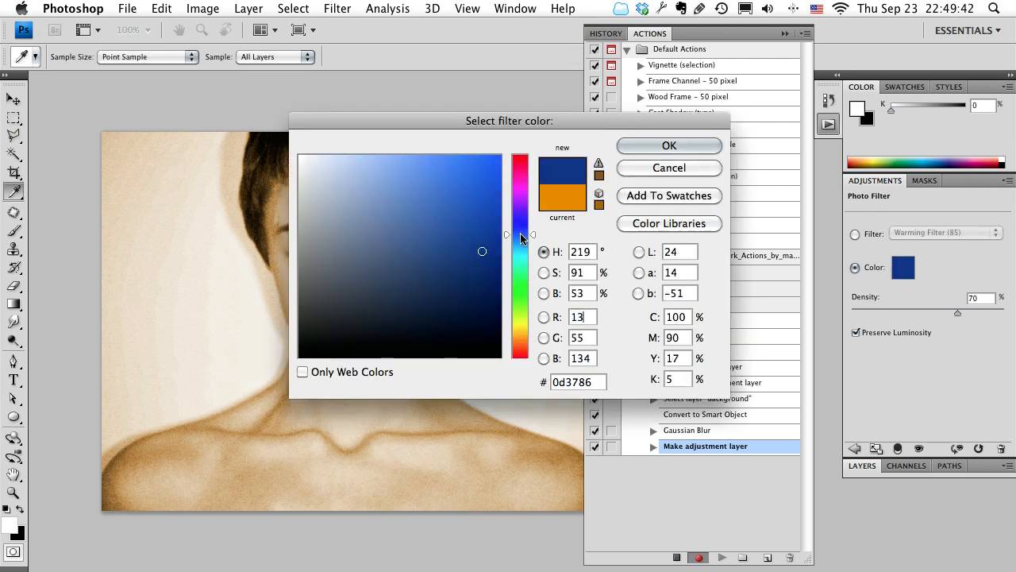
{"action": "left_click", "coordinate": [670, 146]}
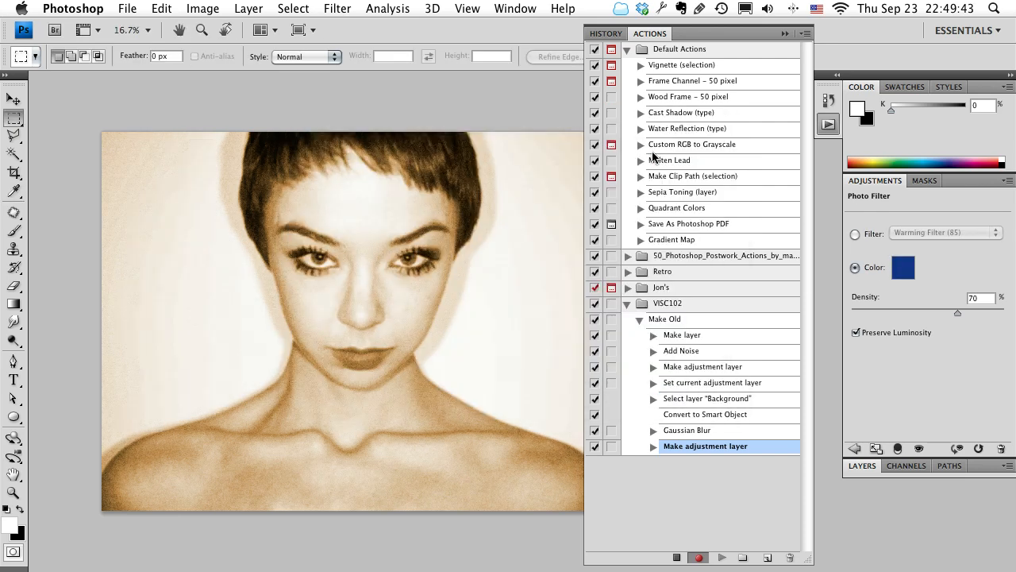
Move the Photo Filter layer to the top of the layer stack and stop recording the action.
{"action": "left_click", "coordinate": [862, 465]}
{"action": "left_click_drag", "start_coordinate": [940, 318], "coordinate": [964, 254]}
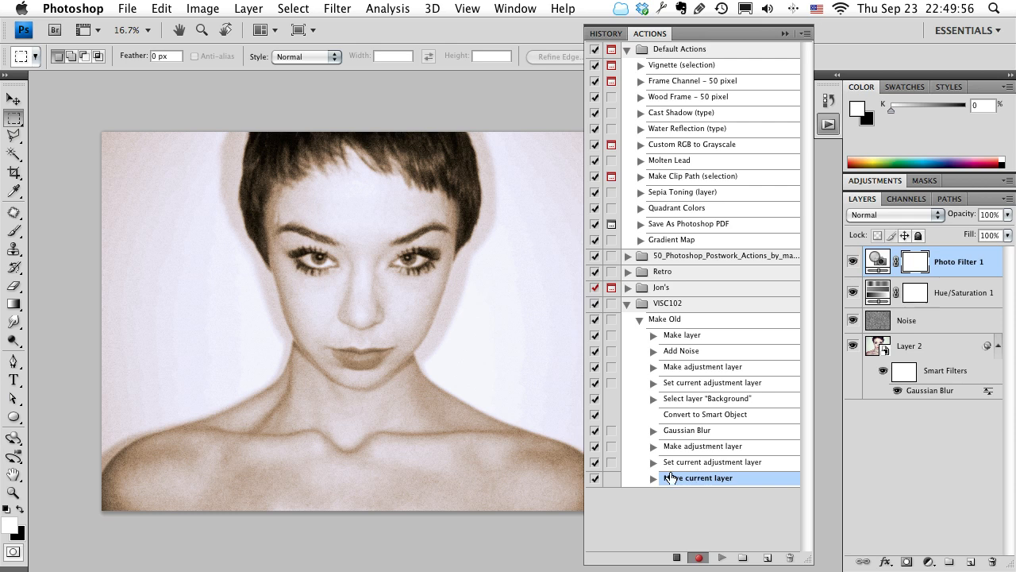
{"action": "left_click", "coordinate": [675, 559]}
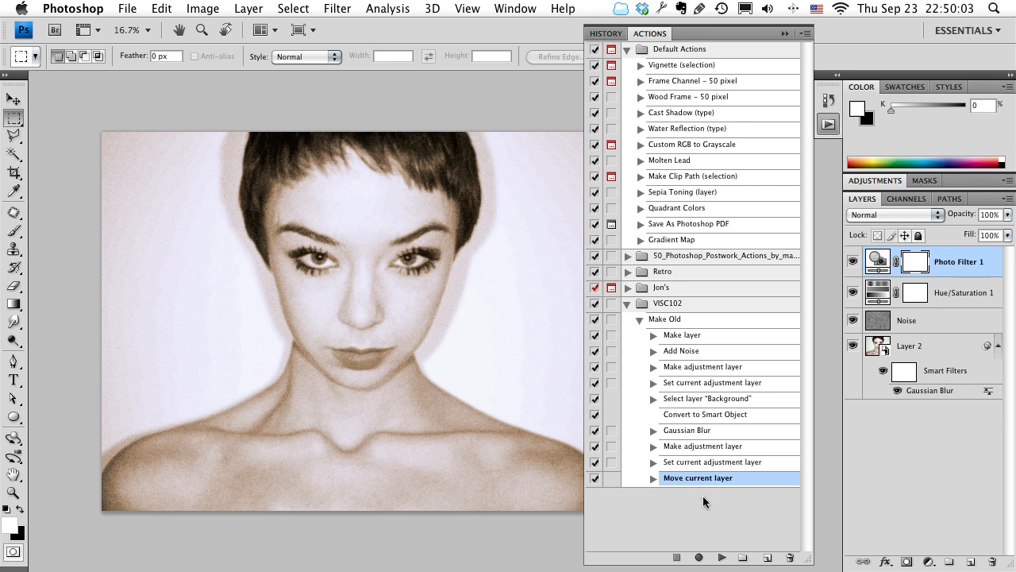
Delete the three commands recorded after Gaussian Blur from the Make Old action, checking the recorded adjustment layer settings before removing it.
{"action": "left_click", "coordinate": [788, 560]}
{"action": "left_click", "coordinate": [561, 189]}
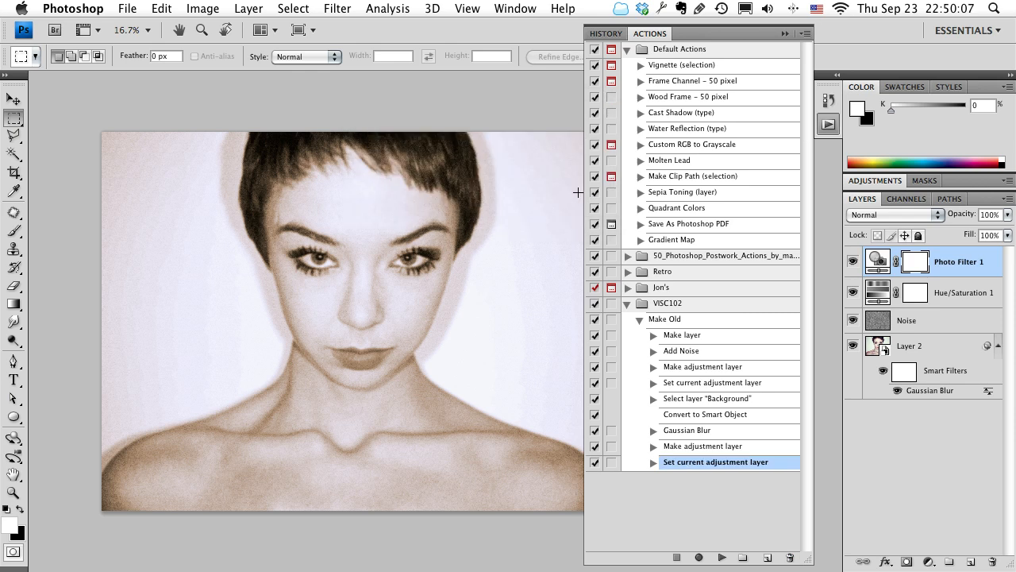
{"action": "left_click", "coordinate": [789, 558]}
{"action": "left_click", "coordinate": [557, 189]}
{"action": "left_click", "coordinate": [652, 448]}
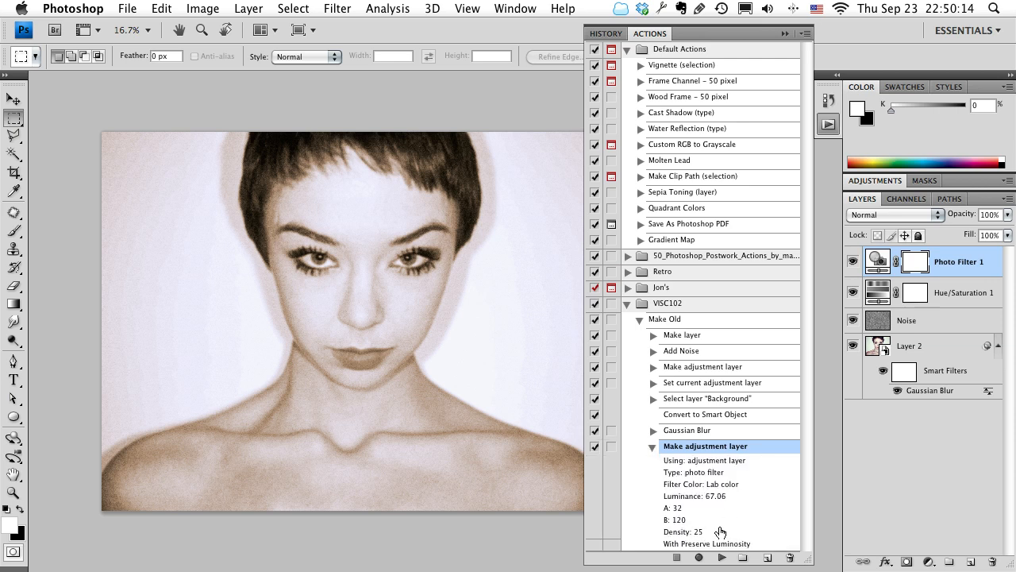
{"action": "left_click", "coordinate": [652, 447]}
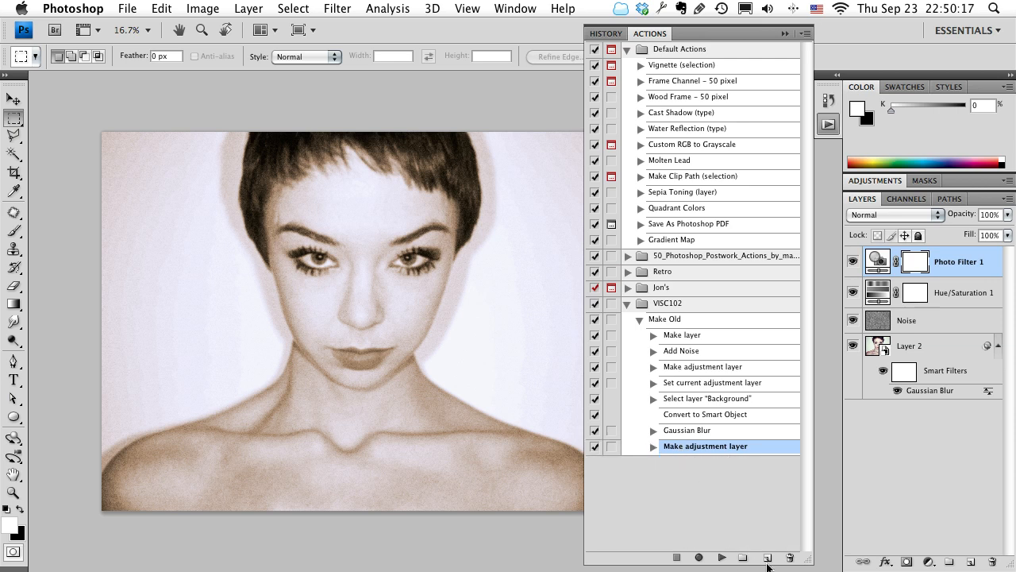
{"action": "left_click", "coordinate": [789, 558]}
{"action": "left_click", "coordinate": [558, 194]}
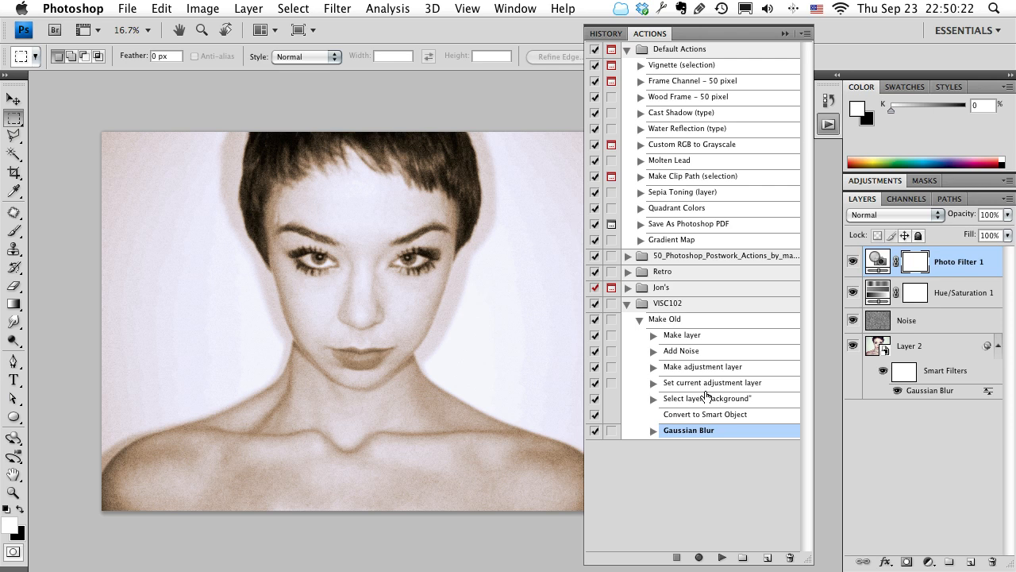
Step model2.jpg back to its original single Background layer and play the Make Old action on it.
{"action": "left_click", "coordinate": [639, 319]}
{"action": "left_click", "coordinate": [680, 324]}
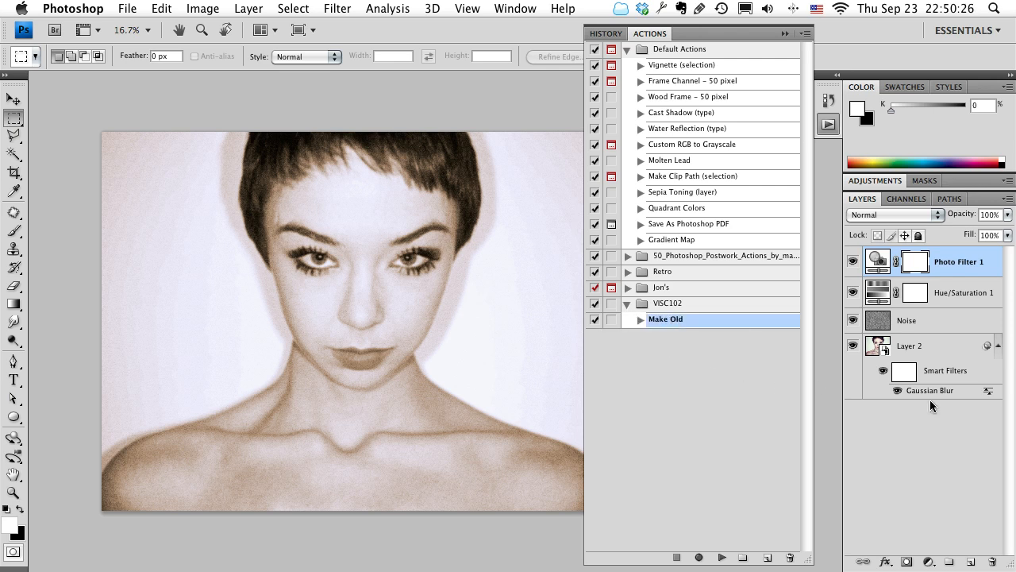
{"action": "key", "text": "alt+super+z"}
{"action": "key", "text": "alt+super+z"}
{"action": "key", "text": "alt+super+z"}
{"action": "key", "text": "alt+super+z"}
{"action": "key", "text": "alt+super+z"}
{"action": "key", "text": "alt+super+z"}
{"action": "key", "text": "alt+super+z"}
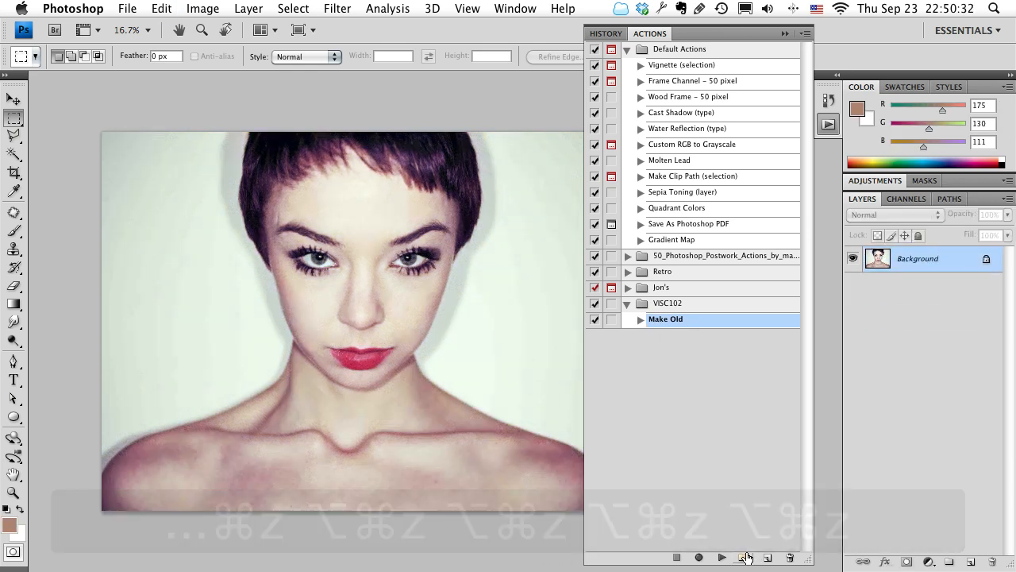
{"action": "left_click", "coordinate": [719, 558]}
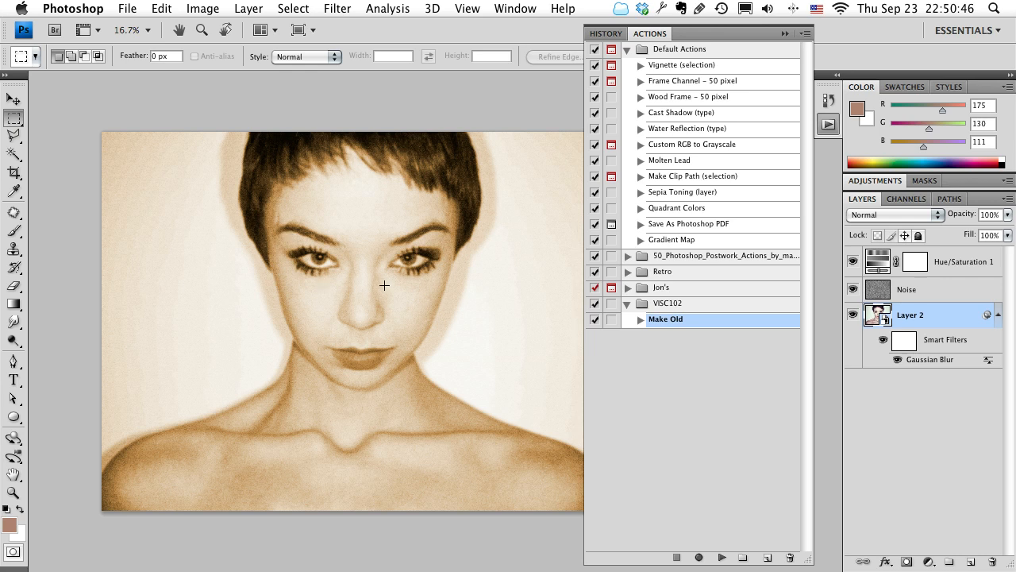
View the aged photo full screen without panels, return to the standard window and switch to the Week 5 folder in Finder.
{"action": "key", "text": "Tab"}
{"action": "key", "text": "f"}
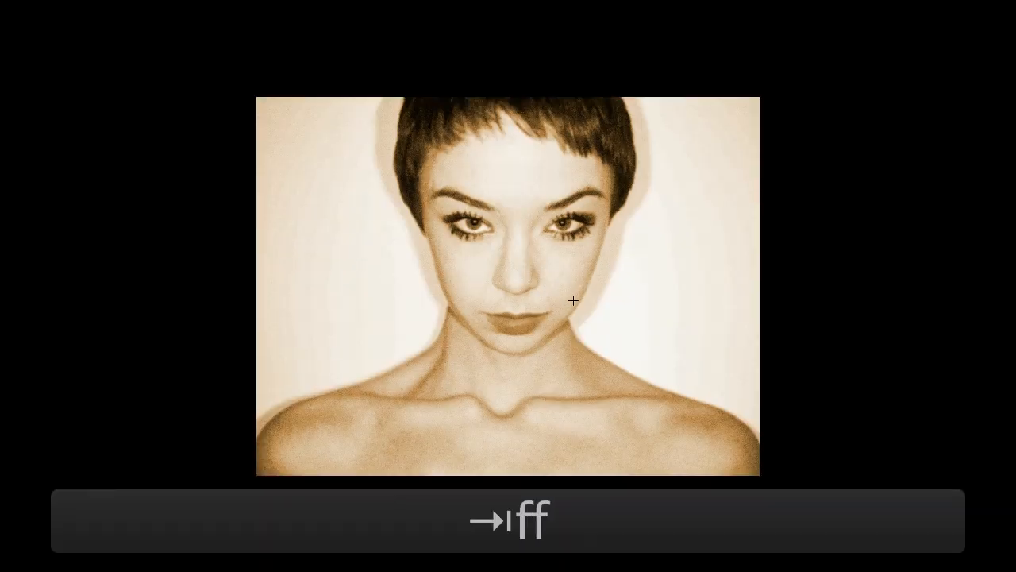
{"action": "key", "text": "f"}
{"action": "left_click", "coordinate": [576, 107]}
{"action": "left_click_drag", "start_coordinate": [575, 107], "coordinate": [588, 115]}
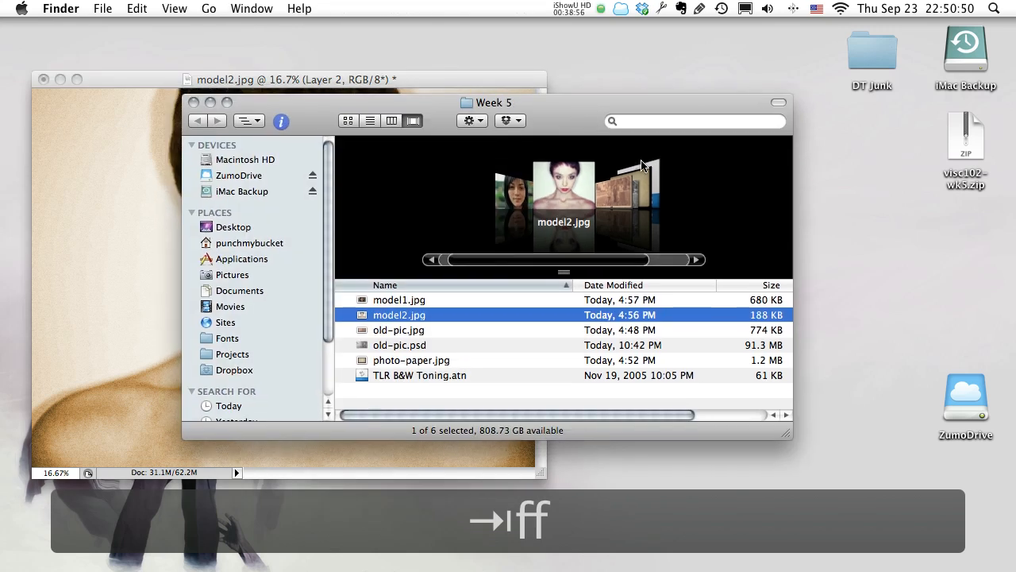
Preview photo-paper.jpg from the Week 5 folder and open it in Adobe Photoshop CS4.
{"action": "left_click", "coordinate": [641, 178]}
{"action": "key", "text": "space"}
{"action": "left_click_drag", "start_coordinate": [329, 37], "coordinate": [687, 83]}
{"action": "key", "text": "space"}
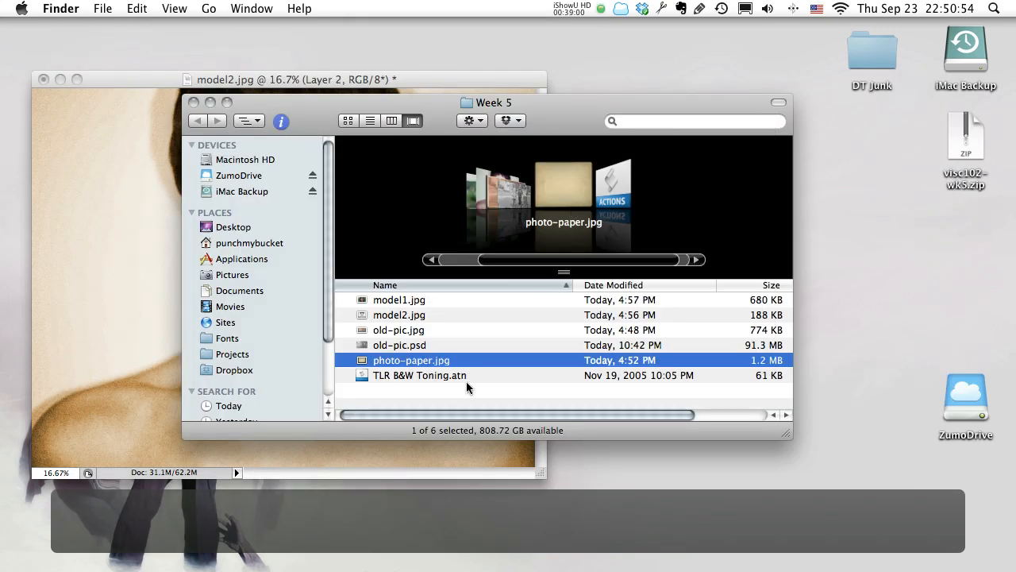
{"action": "right_click", "coordinate": [435, 361]}
{"action": "mouse_move", "coordinate": [604, 308]}
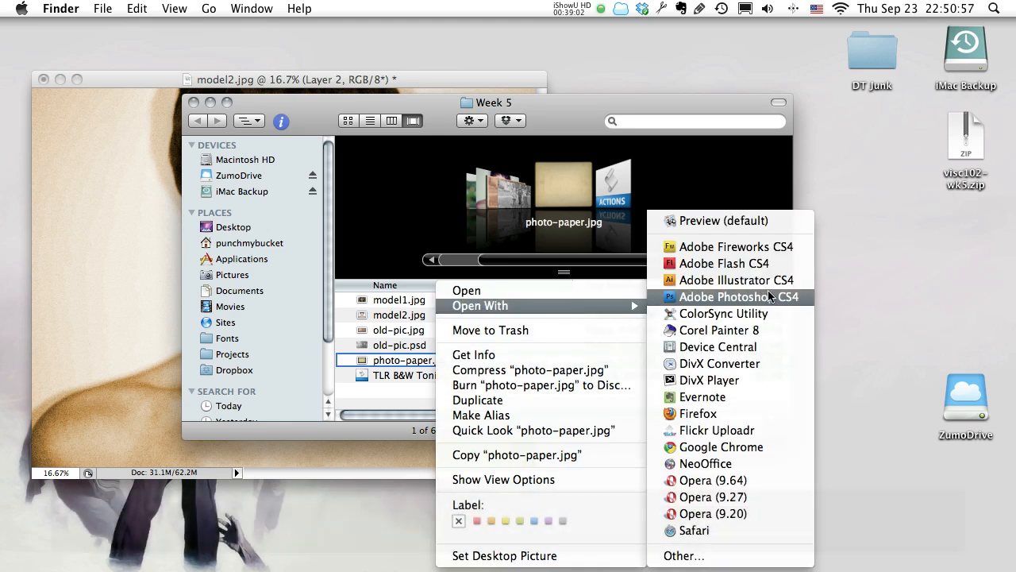
{"action": "left_click", "coordinate": [767, 296]}
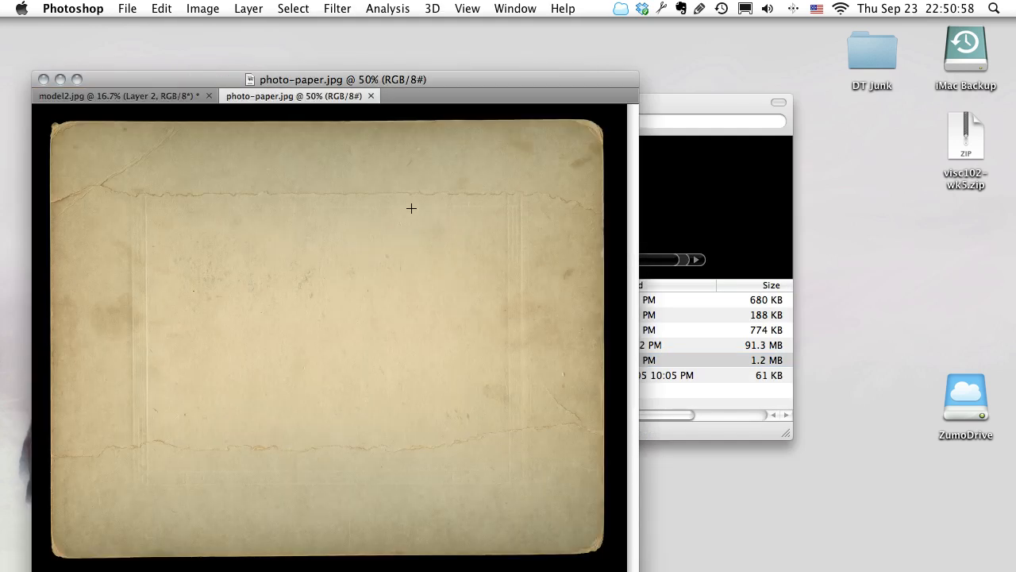
Select the entire photo-paper.jpg image, copy it and close that document.
{"action": "left_click_drag", "start_coordinate": [425, 79], "coordinate": [544, 61]}
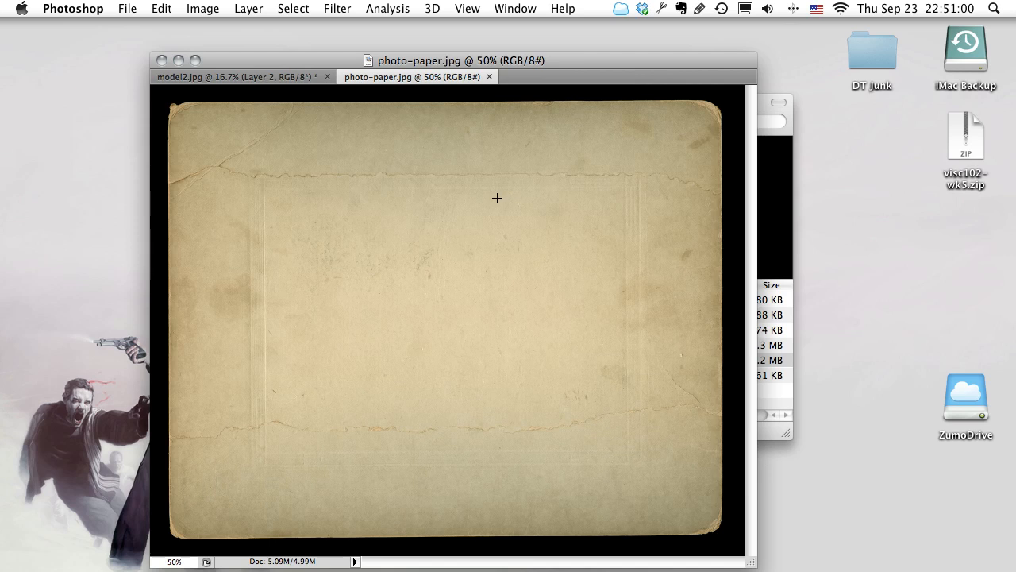
{"action": "key", "text": "super+a"}
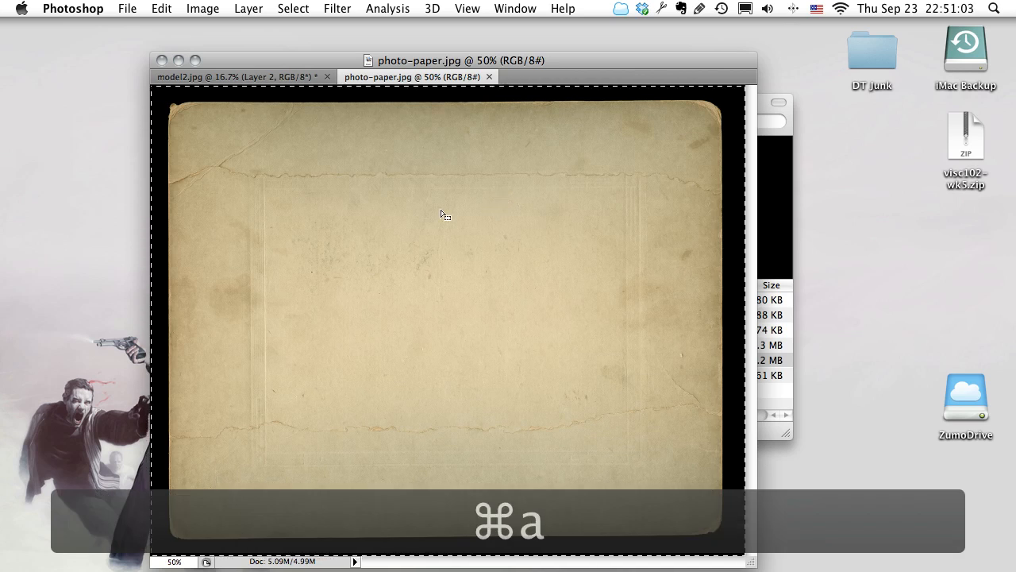
{"action": "left_click", "coordinate": [292, 9]}
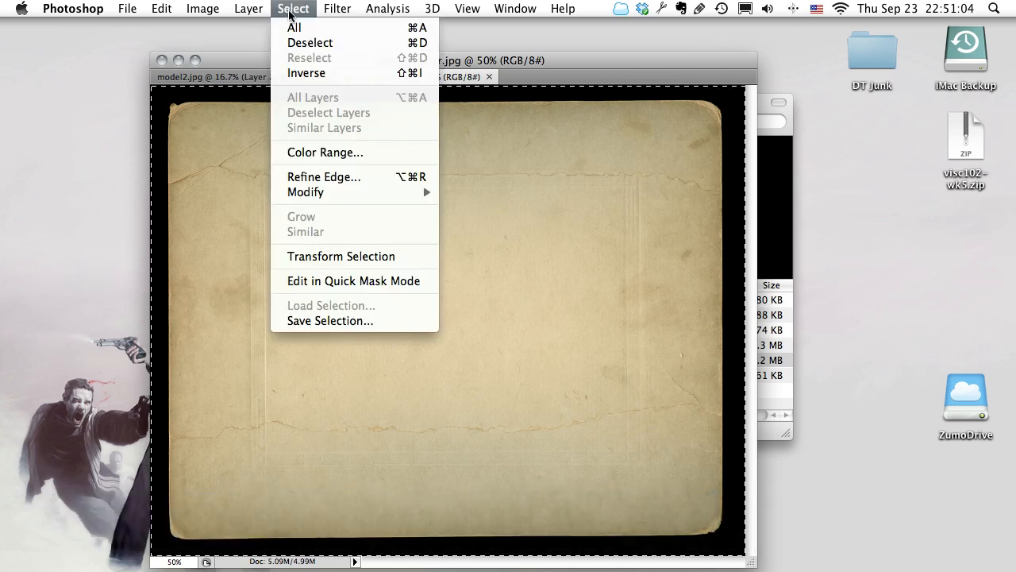
{"action": "left_click", "coordinate": [308, 7]}
{"action": "right_click", "coordinate": [409, 173]}
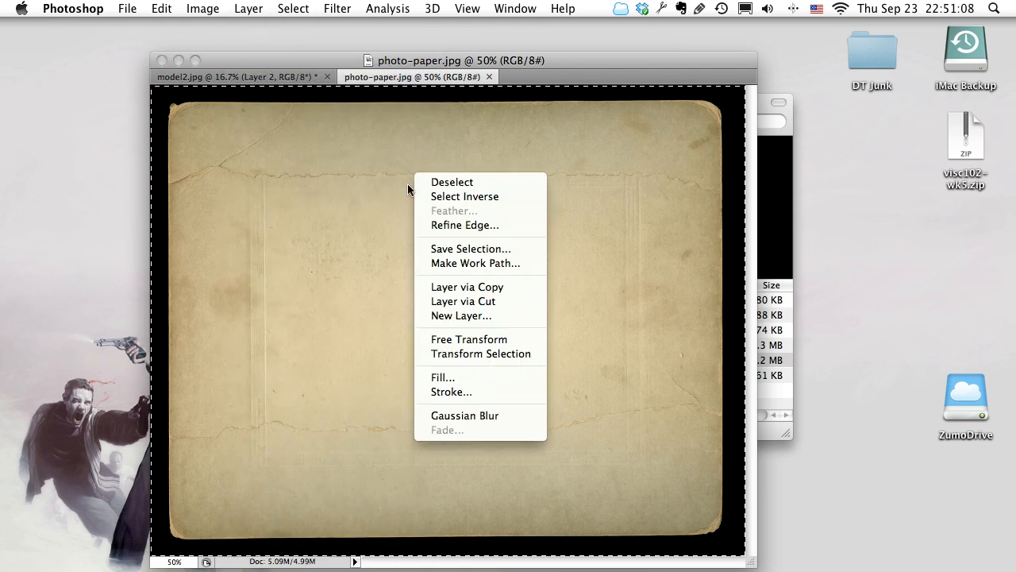
{"action": "left_click", "coordinate": [408, 184]}
{"action": "left_click", "coordinate": [162, 9]}
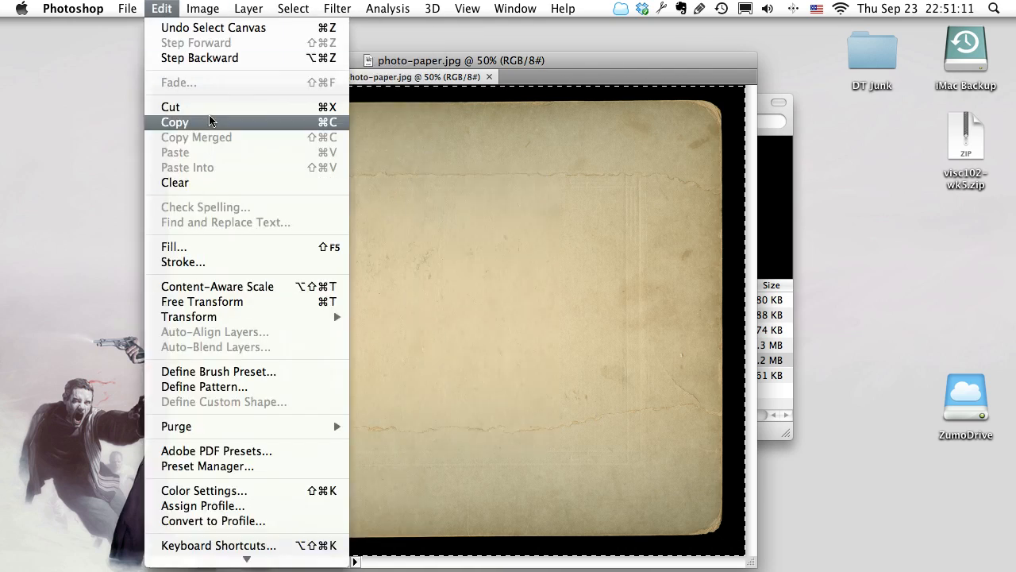
{"action": "left_click", "coordinate": [319, 125]}
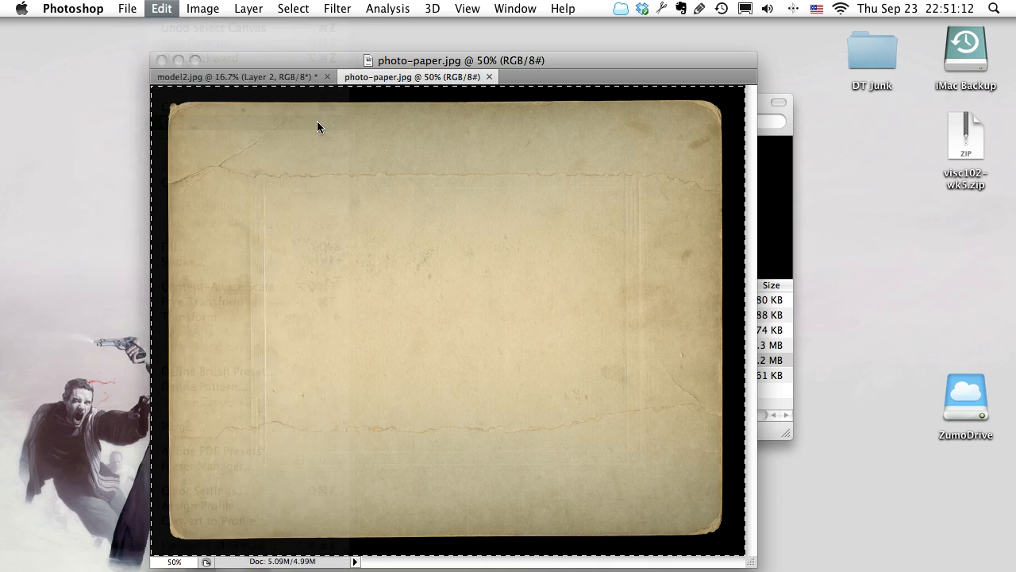
{"action": "left_click", "coordinate": [489, 77]}
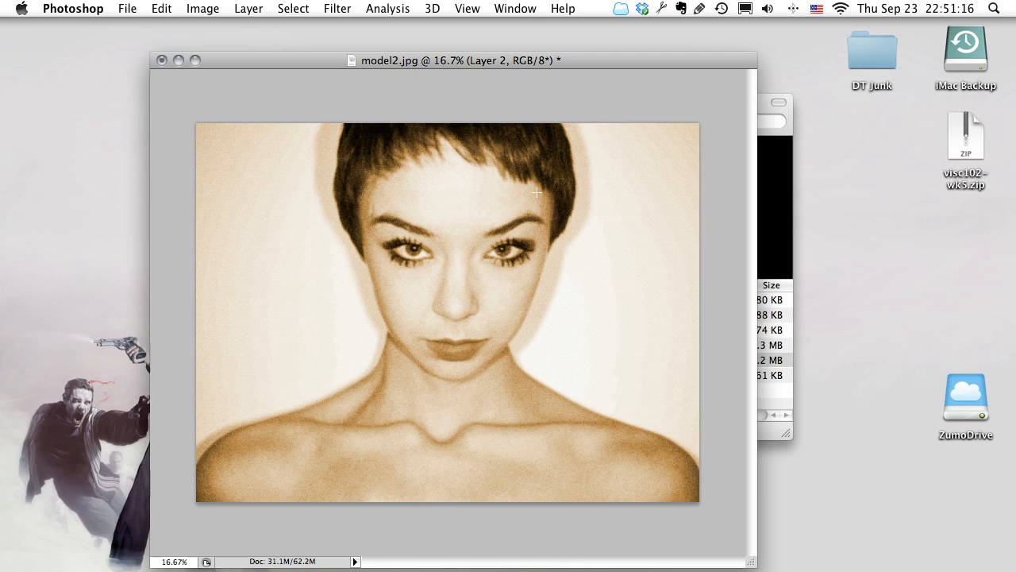
Paste the paper texture into model2.jpg above the photo layer and restore the full-screen workspace with its panels, collapsing the action list.
{"action": "left_click", "coordinate": [161, 9]}
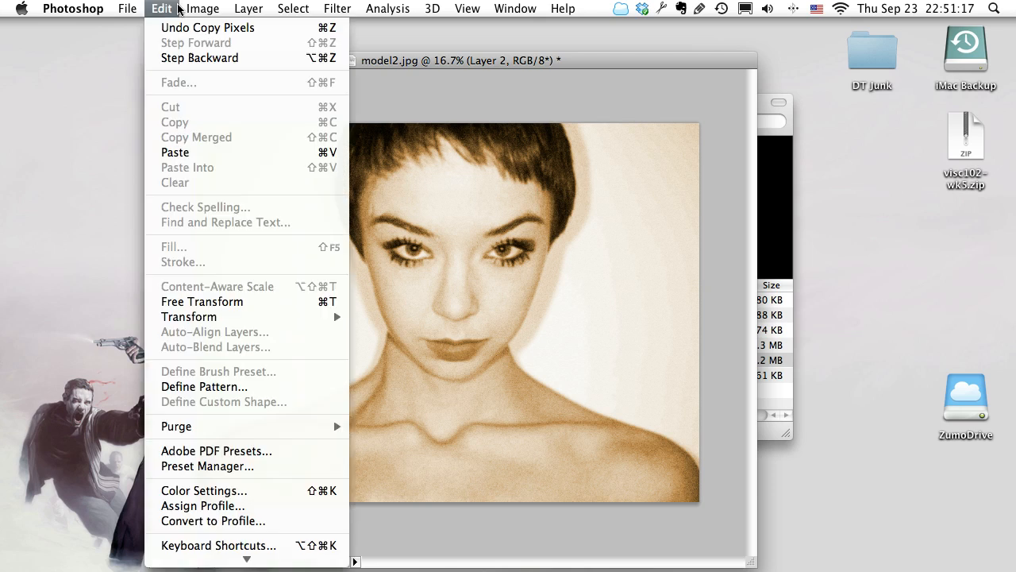
{"action": "left_click", "coordinate": [331, 158]}
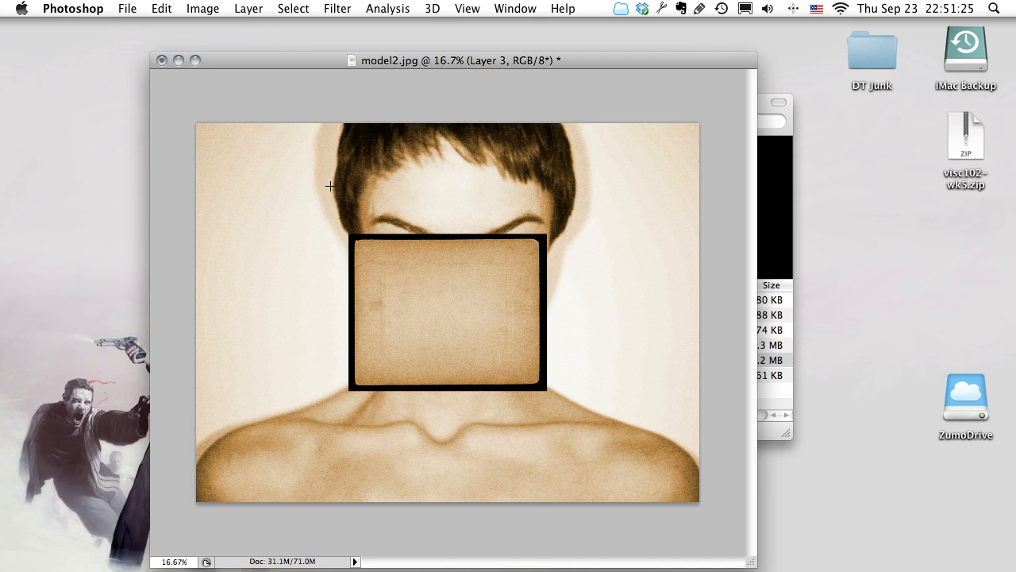
{"action": "key", "text": "f"}
{"action": "key", "text": "Tab"}
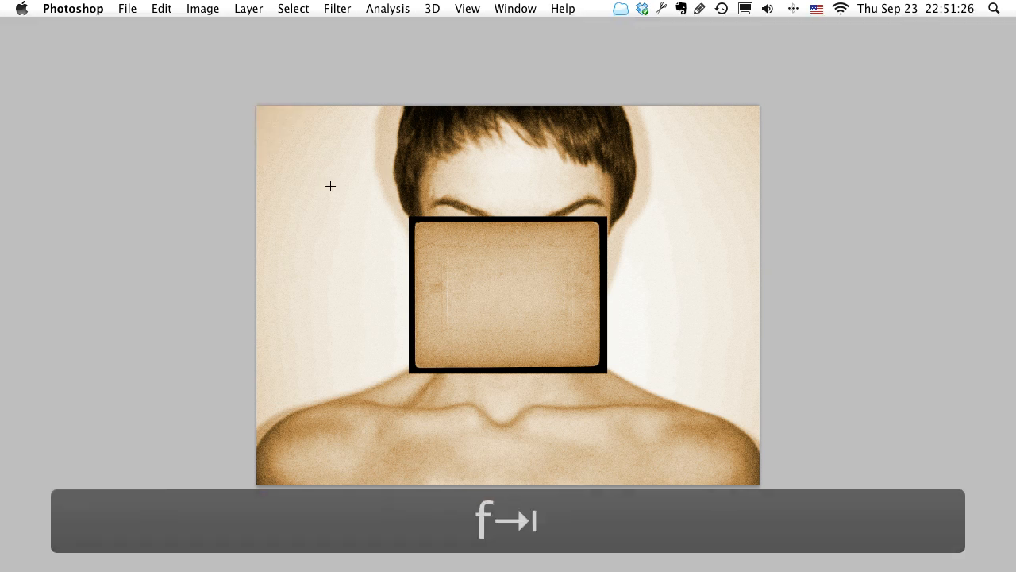
{"action": "left_click", "coordinate": [785, 33]}
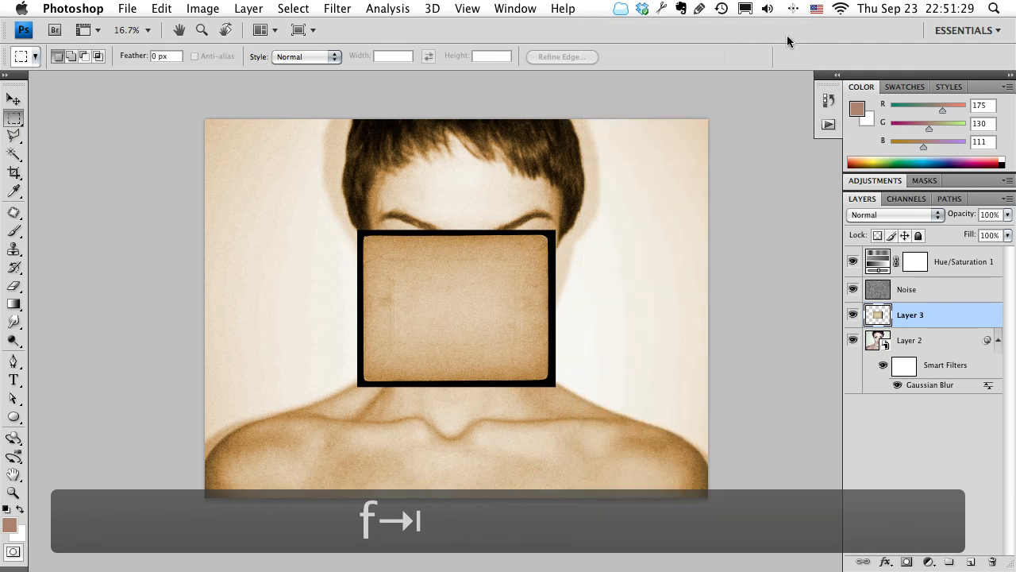
Zoom in on the pasted paper texture to 50% to examine its surface and edges.
{"action": "left_click_drag", "start_coordinate": [658, 207], "coordinate": [624, 196]}
{"action": "key", "text": "z"}
{"action": "left_click", "coordinate": [417, 308]}
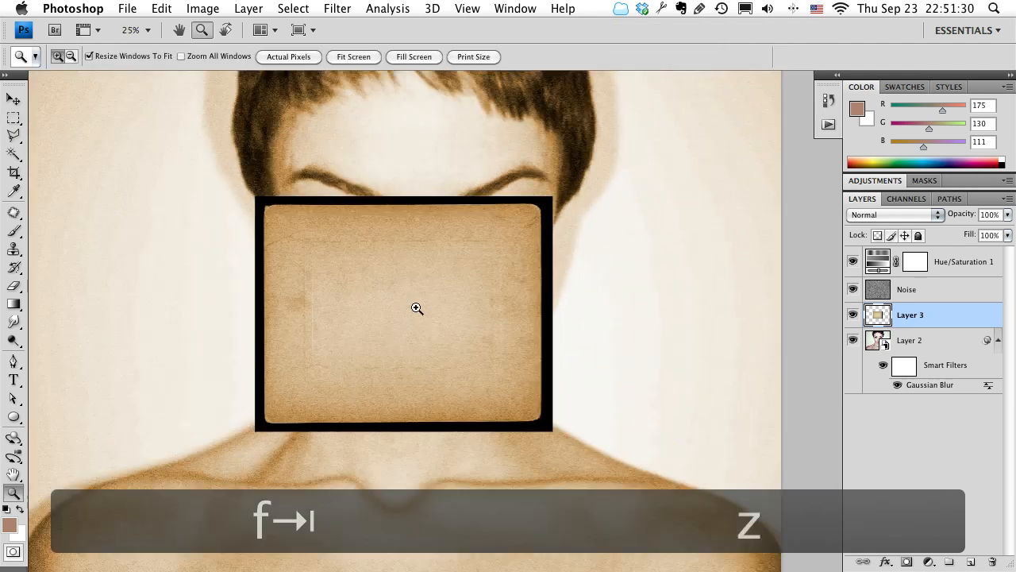
{"action": "left_click", "coordinate": [417, 308]}
{"action": "left_click", "coordinate": [417, 308]}
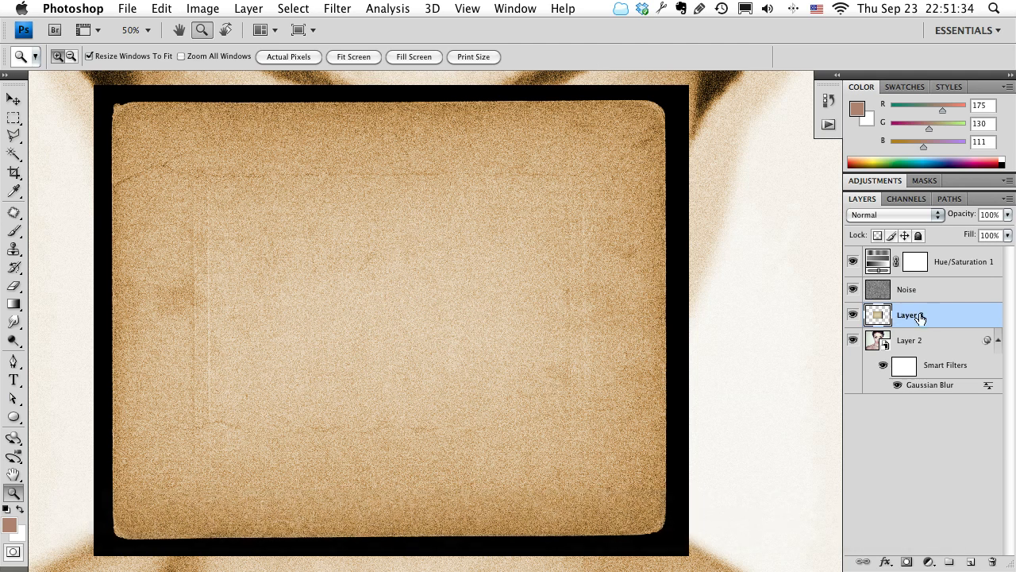
Move the pasted paper texture layer to the top of the layer stack, above Hue/Saturation 1.
{"action": "left_click_drag", "start_coordinate": [942, 321], "coordinate": [964, 256]}
{"action": "key", "text": "z"}
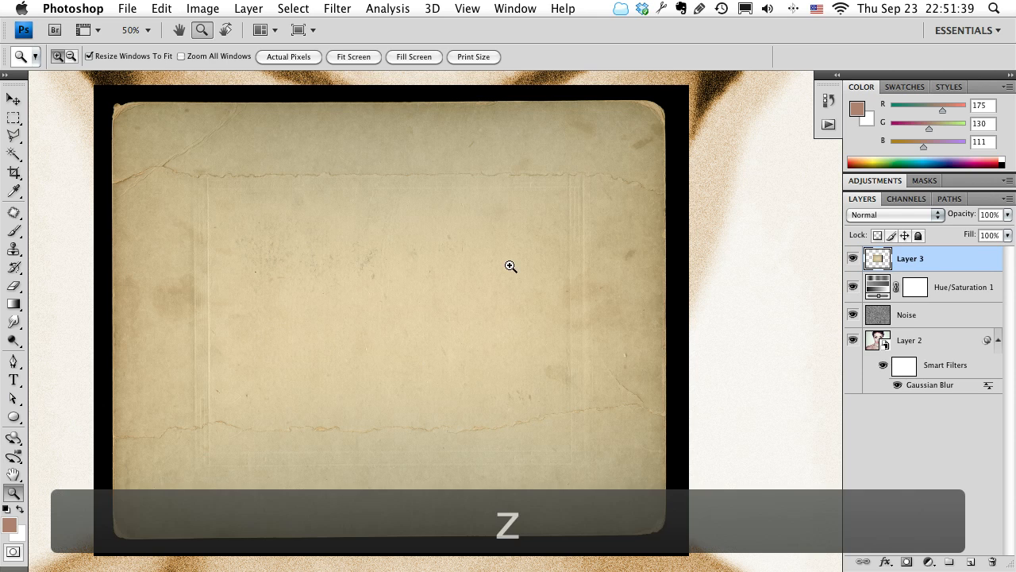
{"action": "left_click", "coordinate": [394, 289]}
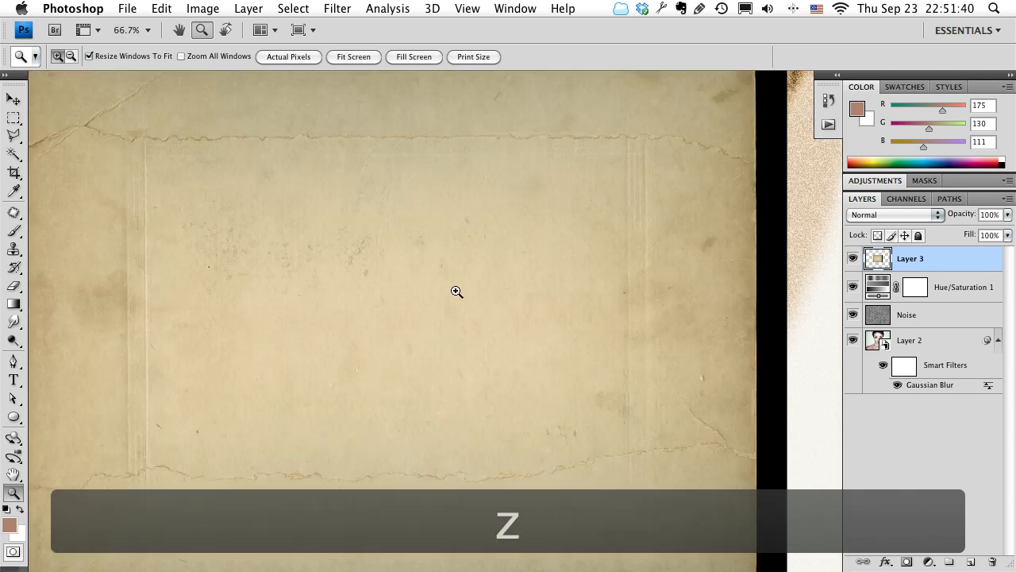
{"action": "left_click", "coordinate": [683, 328]}
{"action": "left_click", "coordinate": [544, 329], "text": "alt"}
{"action": "left_click", "coordinate": [544, 330], "text": "alt"}
{"action": "left_click", "coordinate": [544, 329], "text": "alt"}
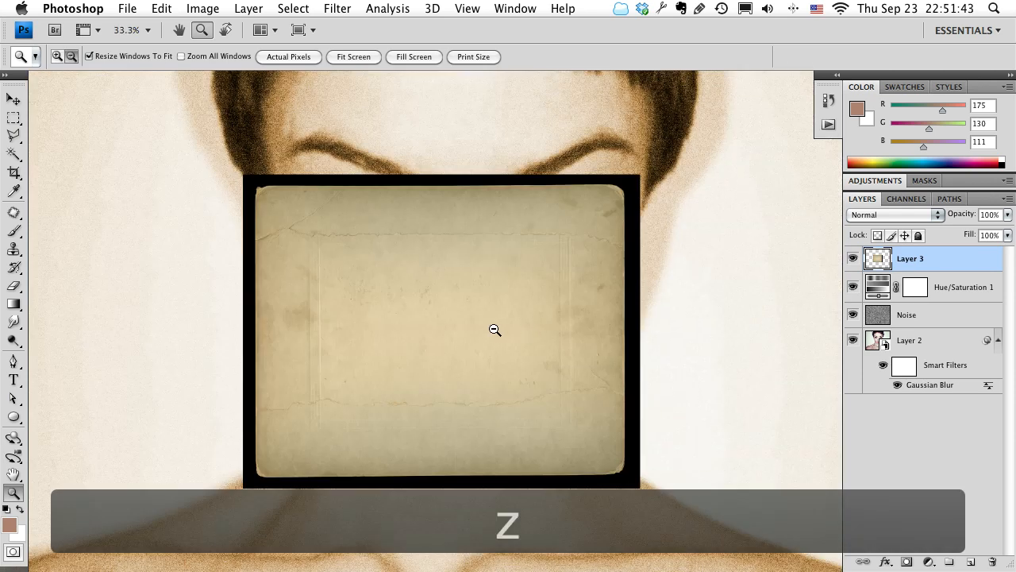
{"action": "left_click", "coordinate": [494, 330], "text": "alt"}
{"action": "left_click", "coordinate": [495, 330], "text": "alt"}
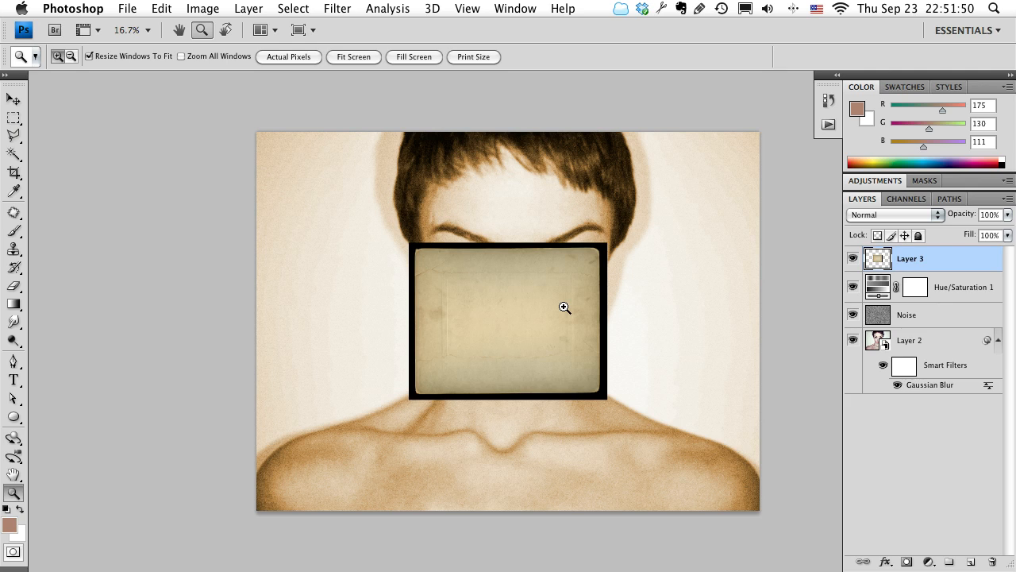
Scale the paper texture to 87.6% with Free Transform and distort its two right-hand corners into a slanted four-sided shape.
{"action": "left_click", "coordinate": [527, 319]}
{"action": "left_click", "coordinate": [530, 320]}
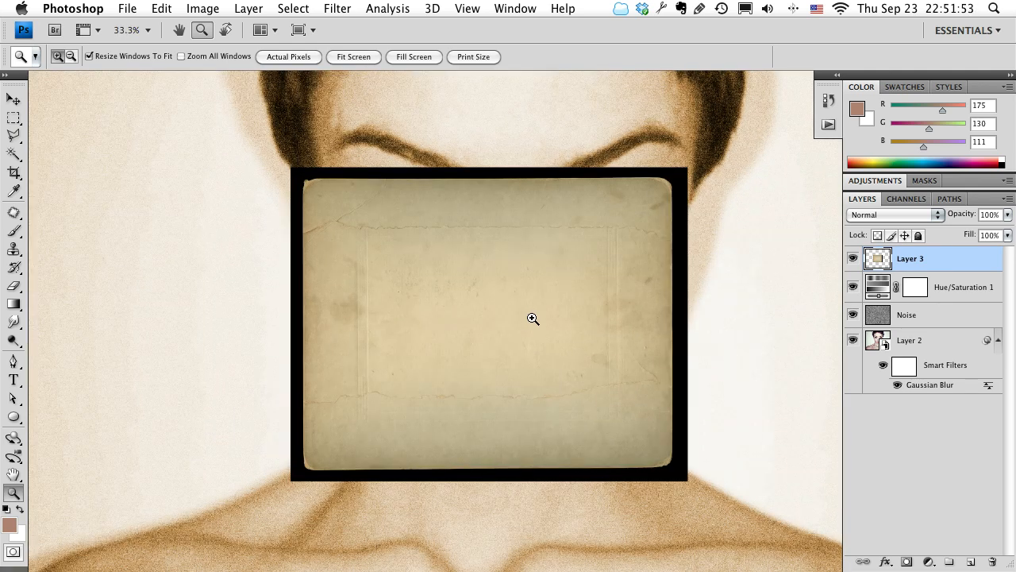
{"action": "key", "text": "super+t"}
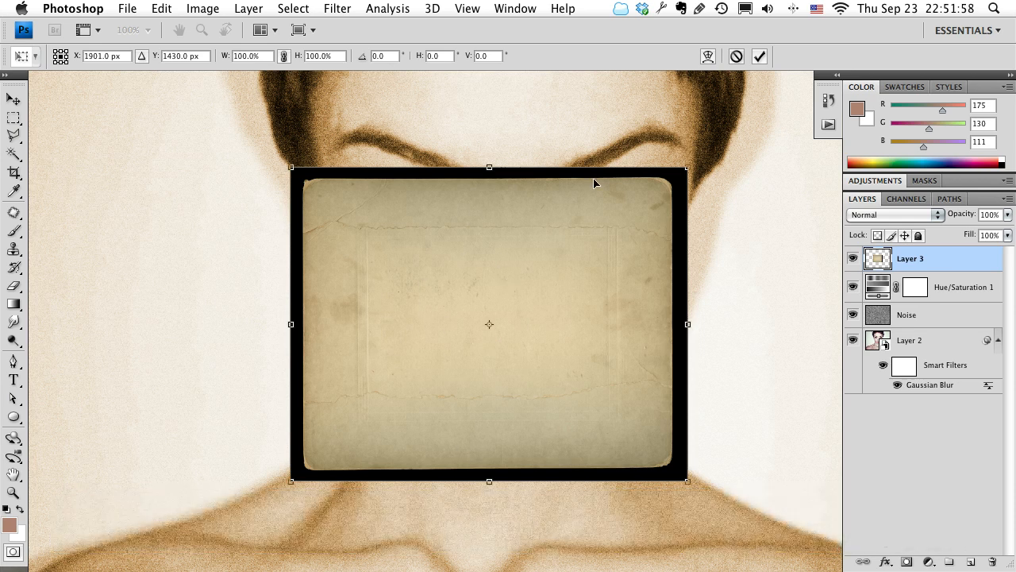
{"action": "left_click_drag", "start_coordinate": [691, 167], "coordinate": [634, 193]}
{"action": "right_click", "coordinate": [519, 267]}
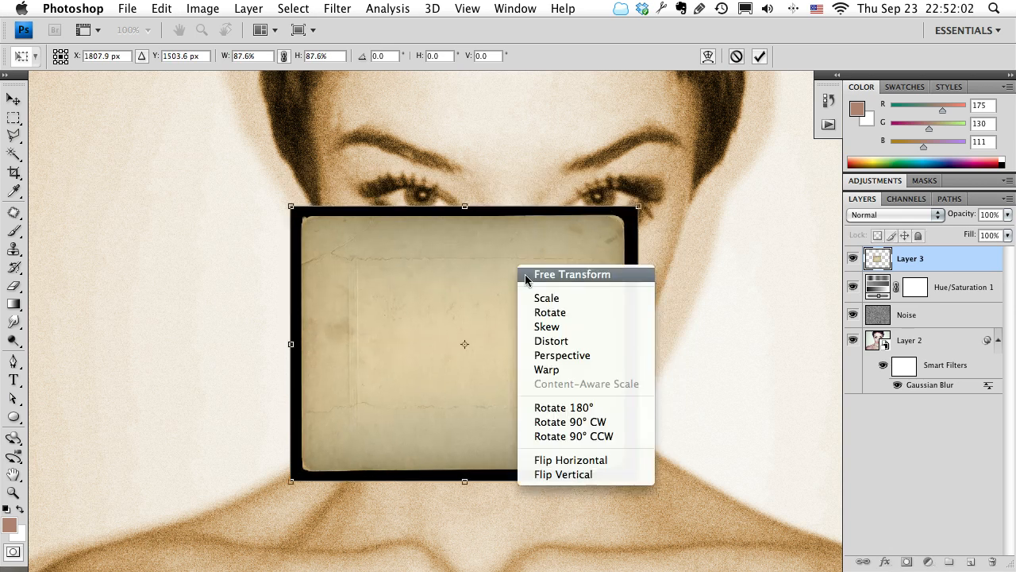
{"action": "left_click", "coordinate": [560, 343]}
{"action": "left_click_drag", "start_coordinate": [640, 209], "coordinate": [451, 92]}
{"action": "left_click_drag", "start_coordinate": [638, 481], "coordinate": [701, 238]}
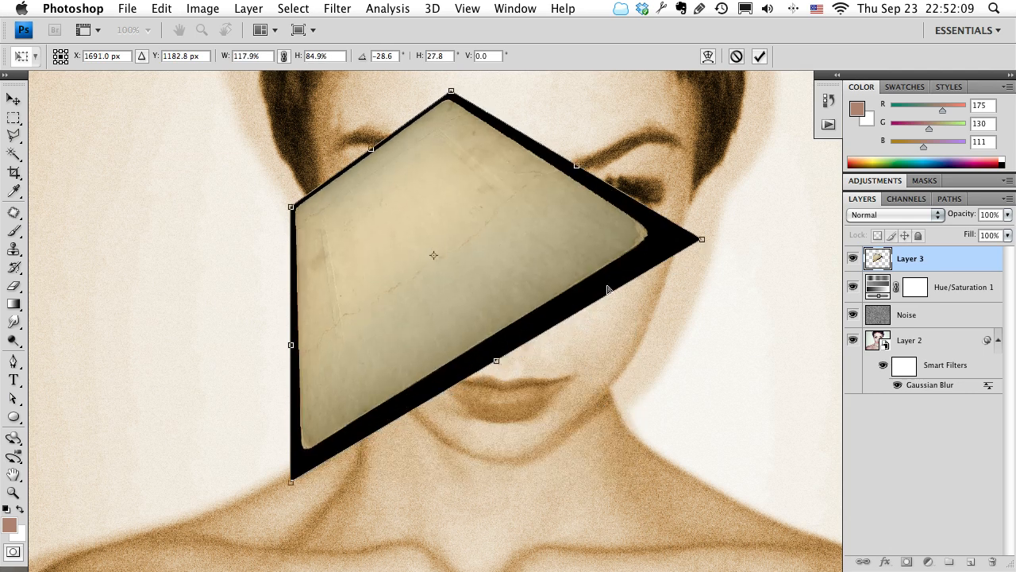
Try rotating the distorted paper texture and flipping it horizontally, and undo the applied transform.
{"action": "right_click", "coordinate": [388, 287]}
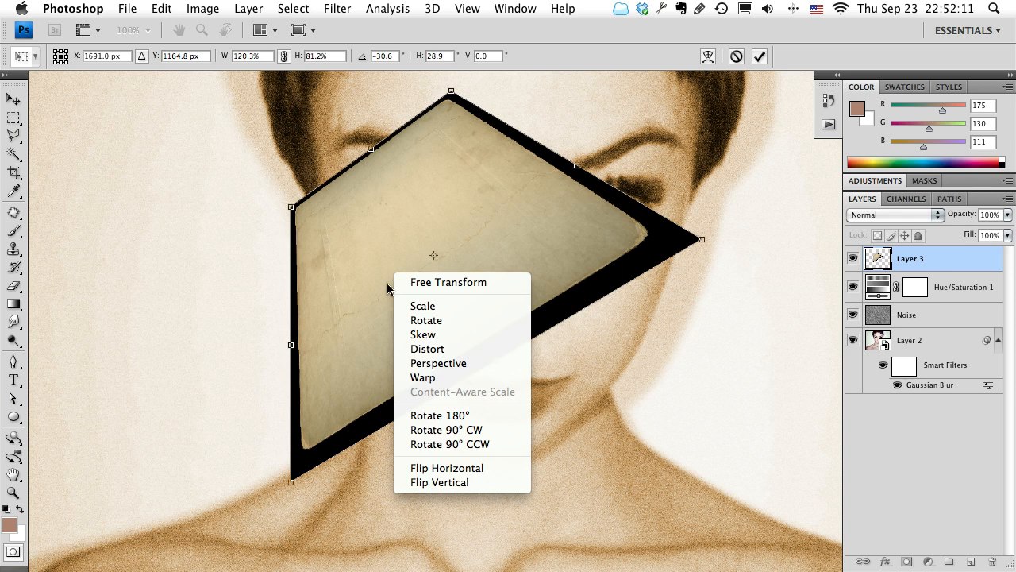
{"action": "left_click", "coordinate": [444, 322]}
{"action": "left_click_drag", "start_coordinate": [735, 233], "coordinate": [321, 534]}
{"action": "right_click", "coordinate": [439, 281]}
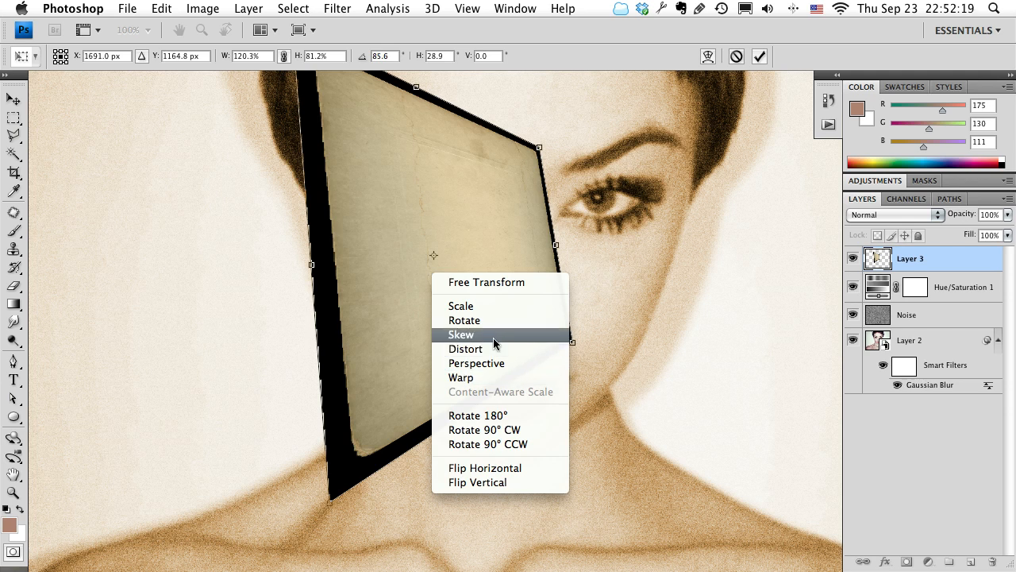
{"action": "left_click", "coordinate": [509, 470]}
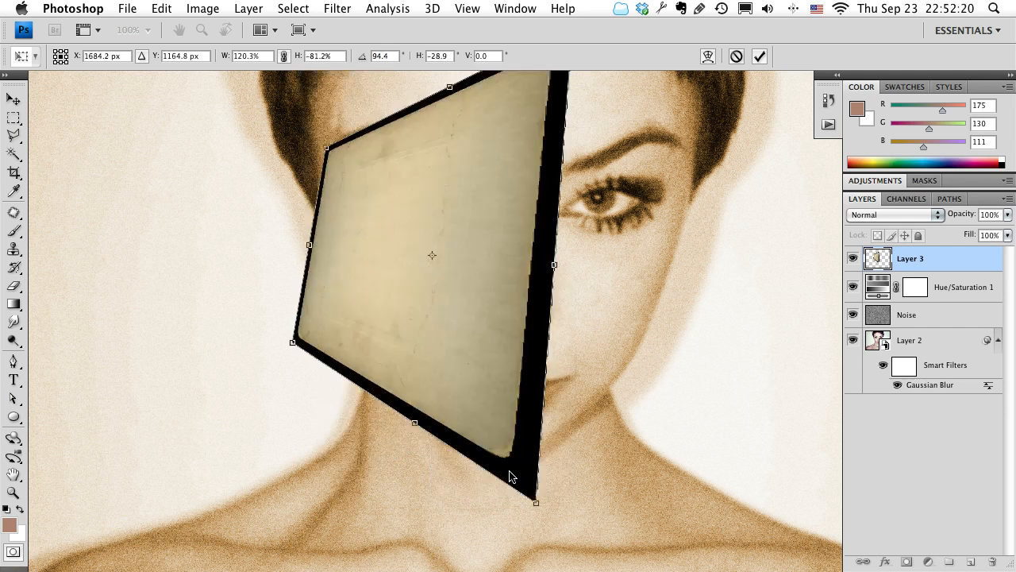
{"action": "key", "text": "Return"}
{"action": "key", "text": "z"}
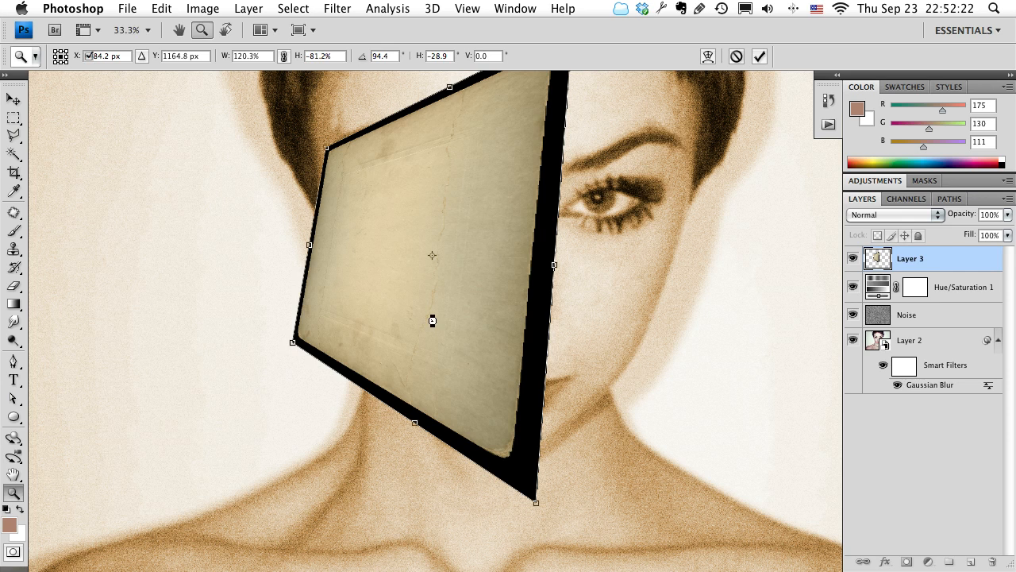
{"action": "left_click_drag", "start_coordinate": [509, 329], "coordinate": [516, 383]}
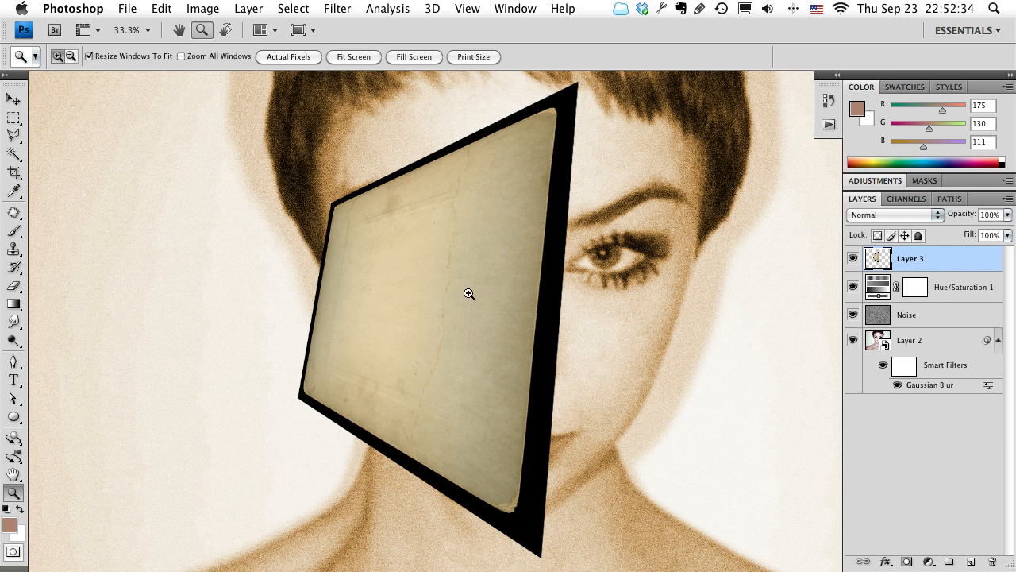
{"action": "key", "text": "super+z"}
{"action": "scroll", "coordinate": [680, 495], "scroll_direction": "down", "scroll_amount": 3}
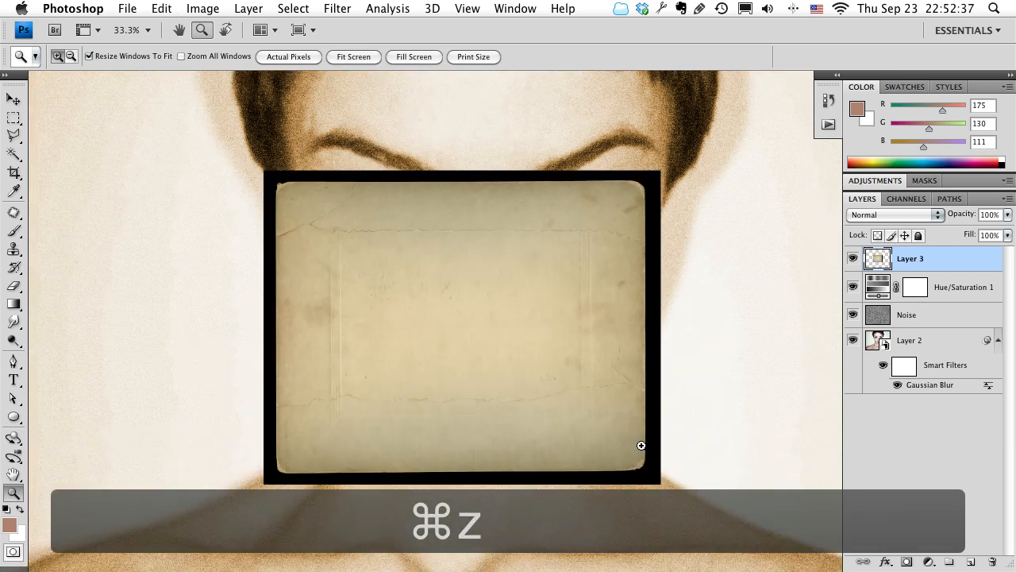
Shrink the paper texture proportionally to 12.5% towards its lower-right corner and apply the transform.
{"action": "key", "text": "super+t"}
{"action": "left_click_drag", "start_coordinate": [259, 169], "coordinate": [602, 458]}
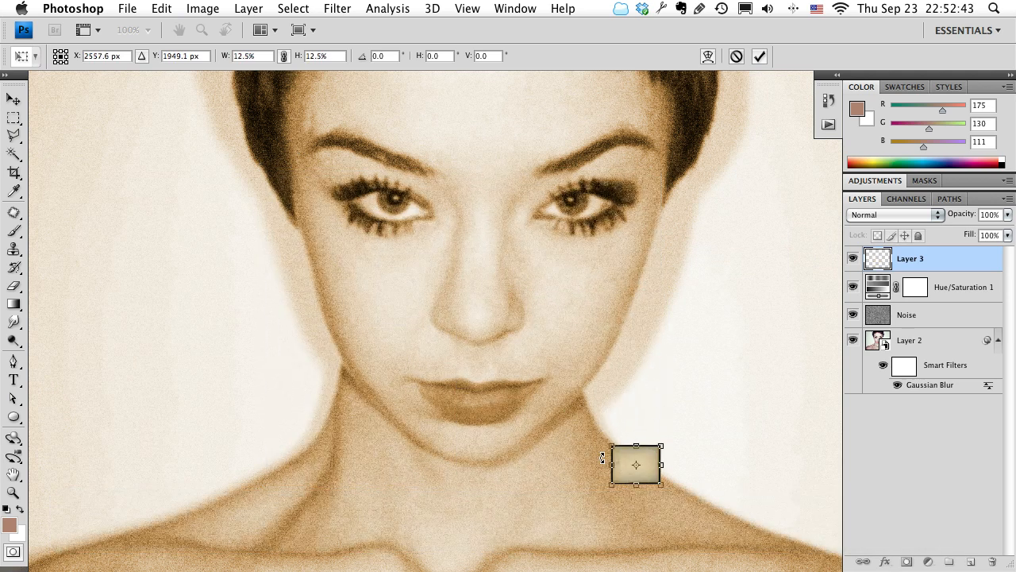
{"action": "key", "text": "Return"}
{"action": "key", "text": "z"}
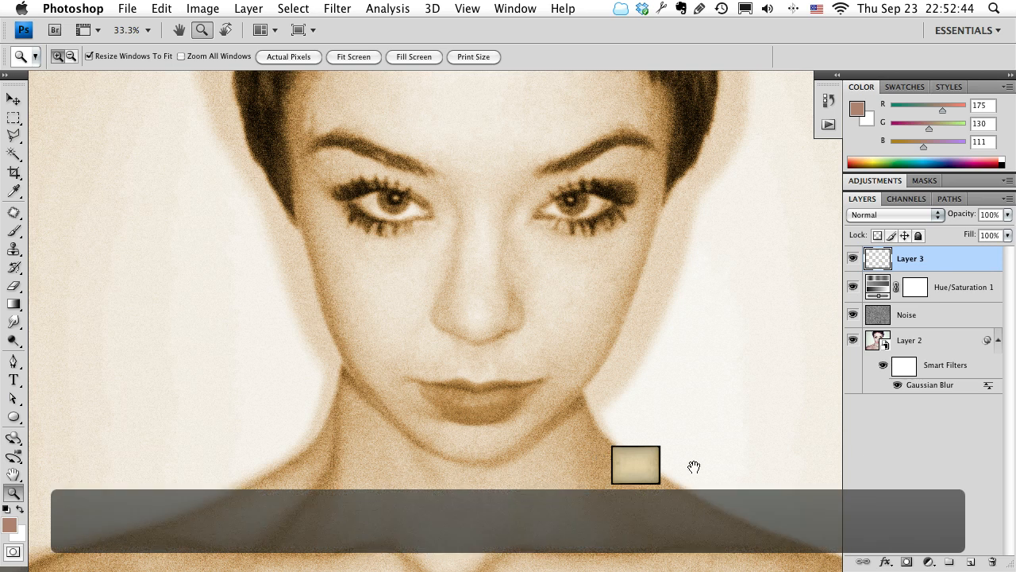
{"action": "left_click_drag", "start_coordinate": [691, 469], "coordinate": [620, 414]}
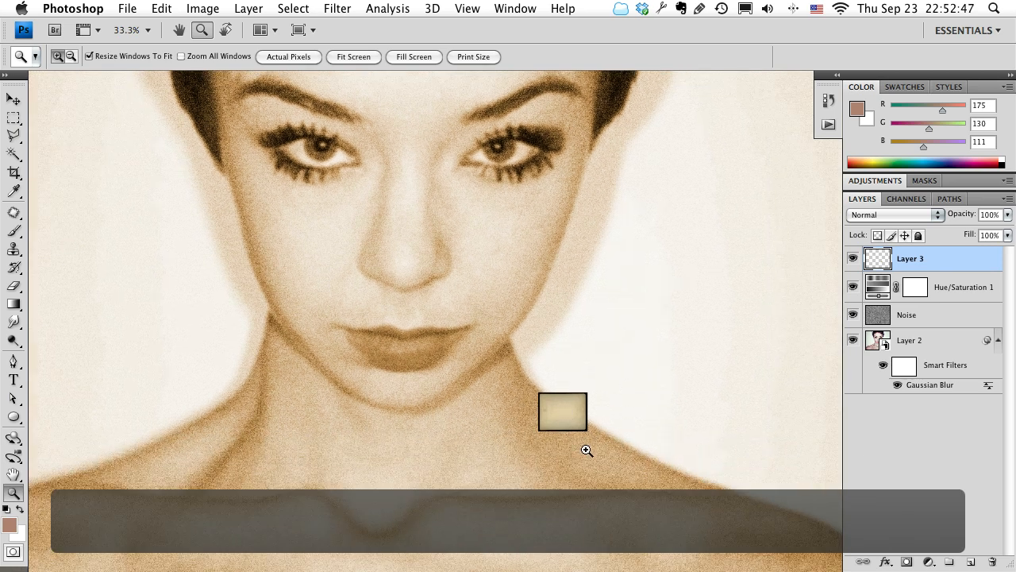
Enlarge the shrunken paper texture to roughly its original size, and undo both the enlargement and the shrinking.
{"action": "key", "text": "super+t"}
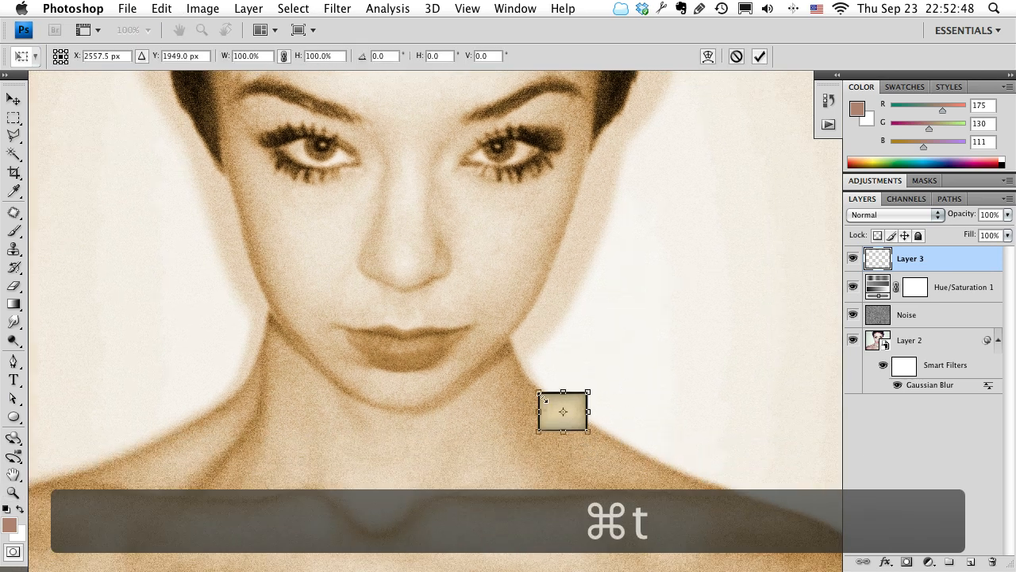
{"action": "left_click_drag", "start_coordinate": [538, 392], "coordinate": [123, 161]}
{"action": "key", "text": "Return"}
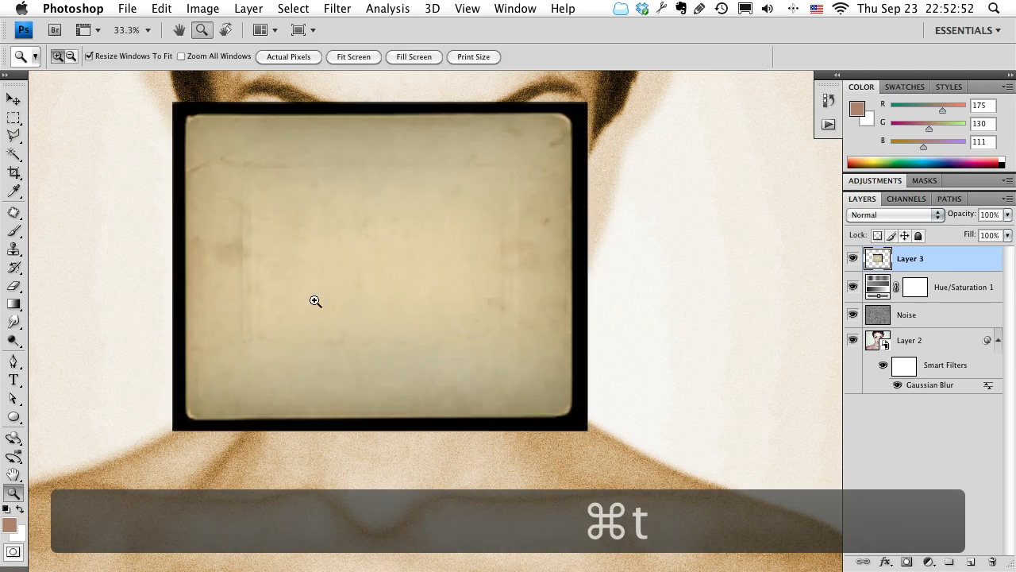
{"action": "key", "text": "z"}
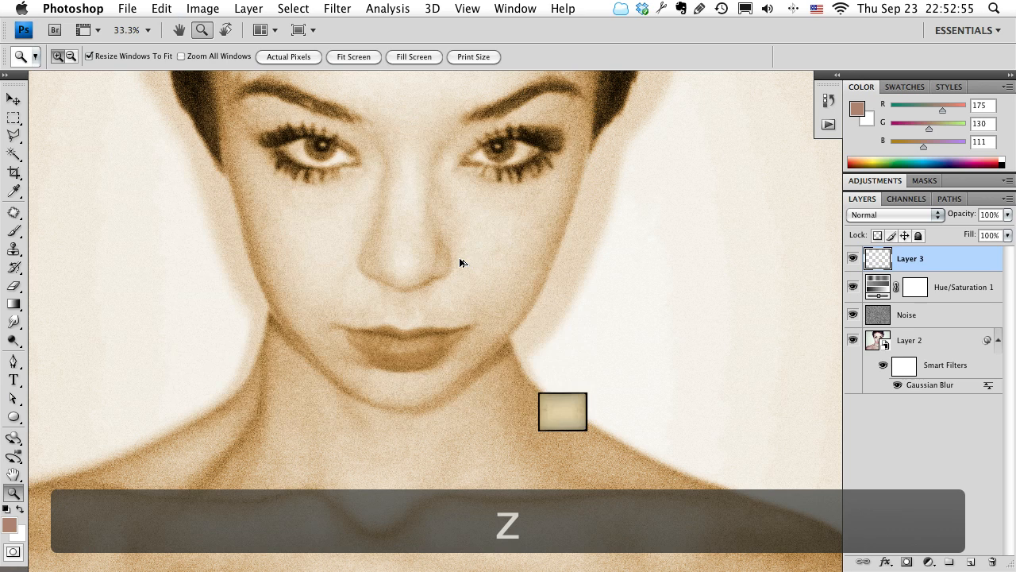
{"action": "key", "text": "alt+super+z"}
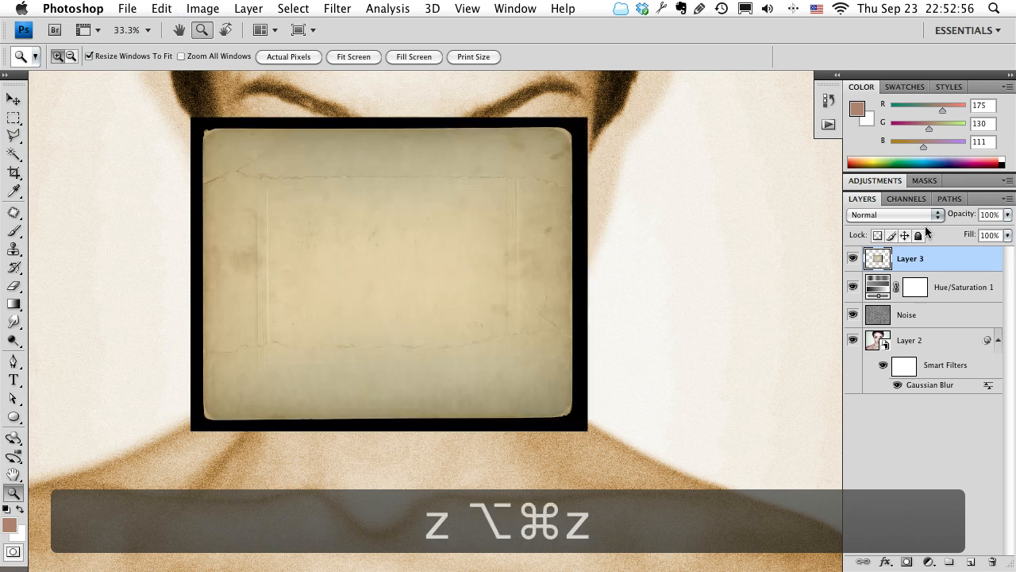
Convert the paper texture layer to a Smart Object and scale it to 254.6% wide by 247.9% high, covering the whole photo.
{"action": "right_click", "coordinate": [916, 254]}
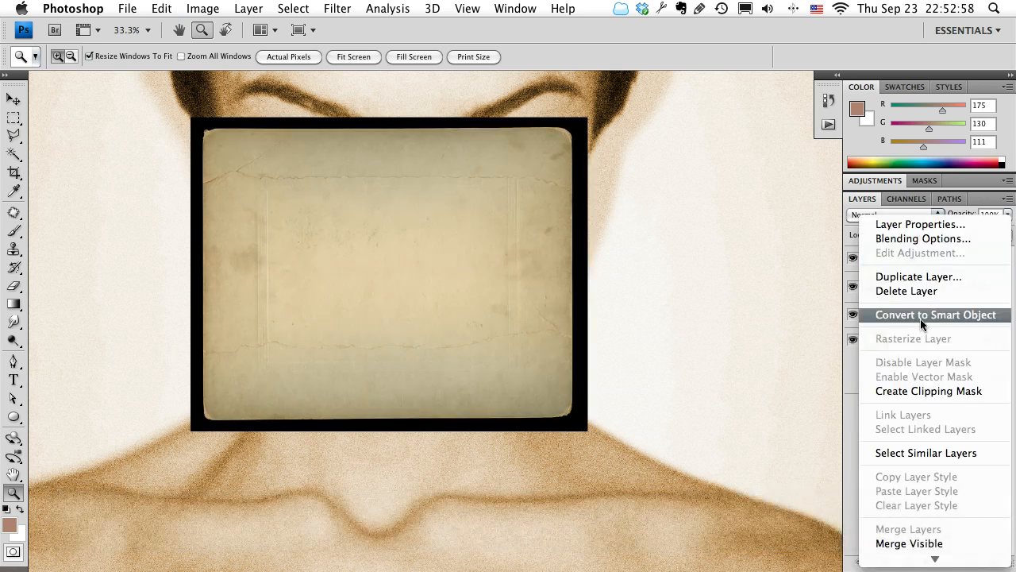
{"action": "left_click", "coordinate": [920, 318]}
{"action": "key", "text": "super+t"}
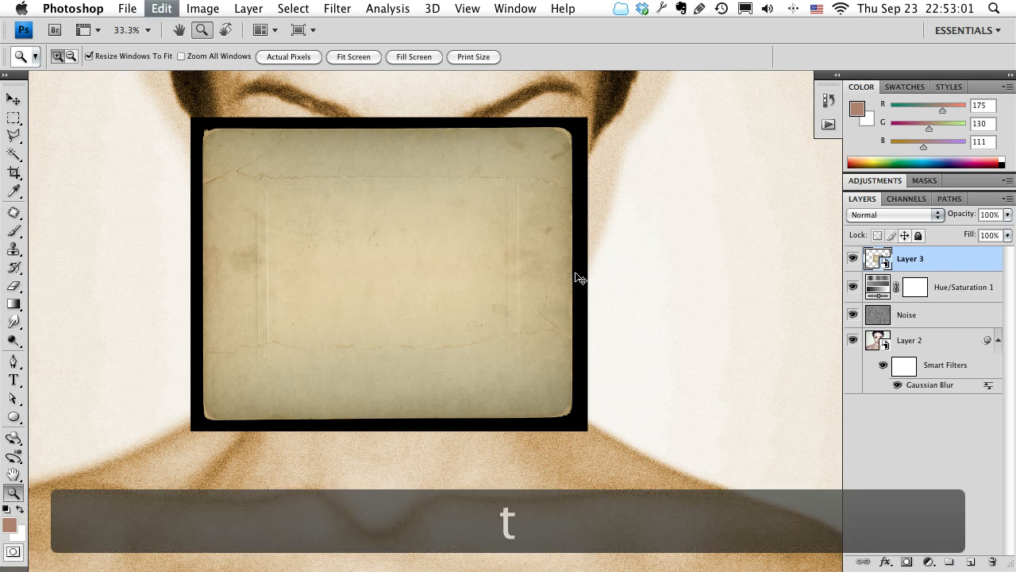
{"action": "scroll", "coordinate": [516, 288], "scroll_direction": "down", "scroll_amount": 5}
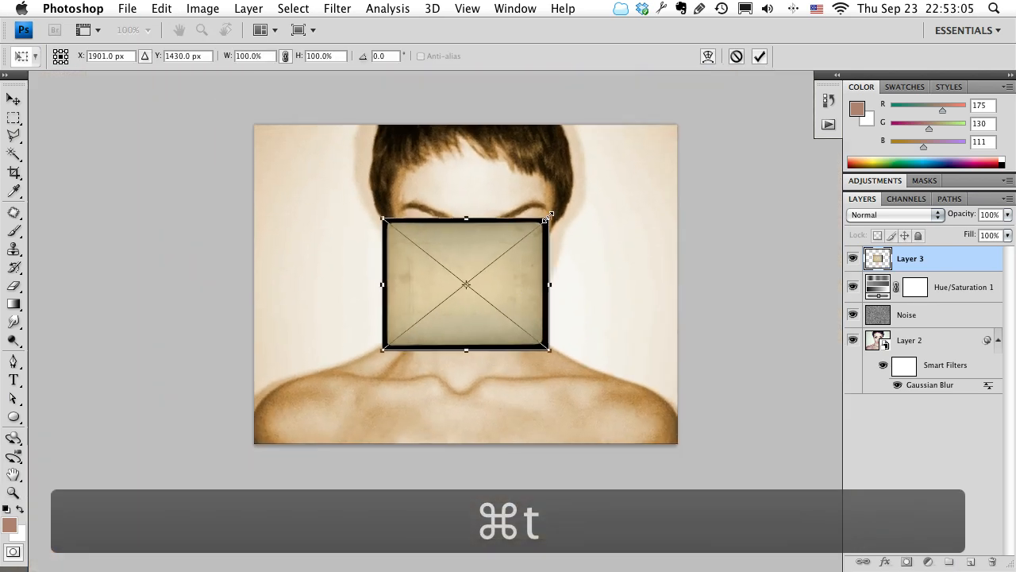
{"action": "left_click_drag", "start_coordinate": [548, 216], "coordinate": [679, 161]}
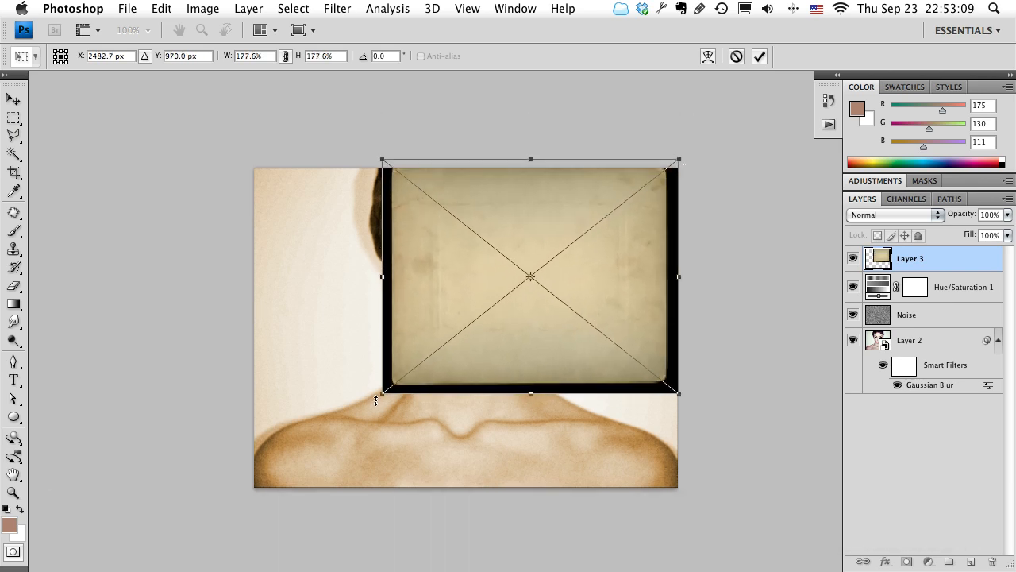
{"action": "left_click_drag", "start_coordinate": [381, 394], "coordinate": [205, 436]}
{"action": "left_click_drag", "start_coordinate": [685, 159], "coordinate": [671, 171]}
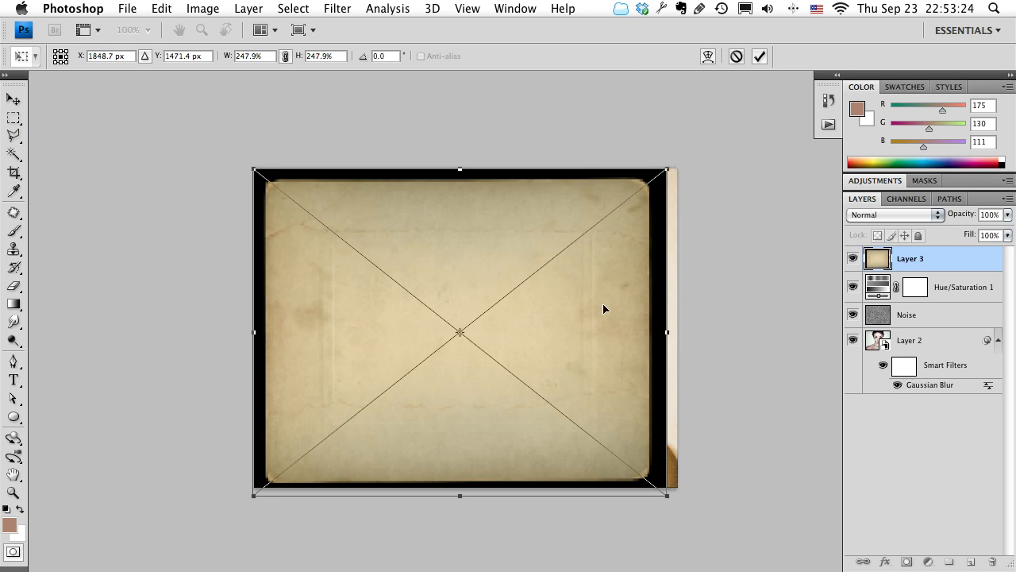
{"action": "left_click_drag", "start_coordinate": [666, 333], "coordinate": [675, 333]}
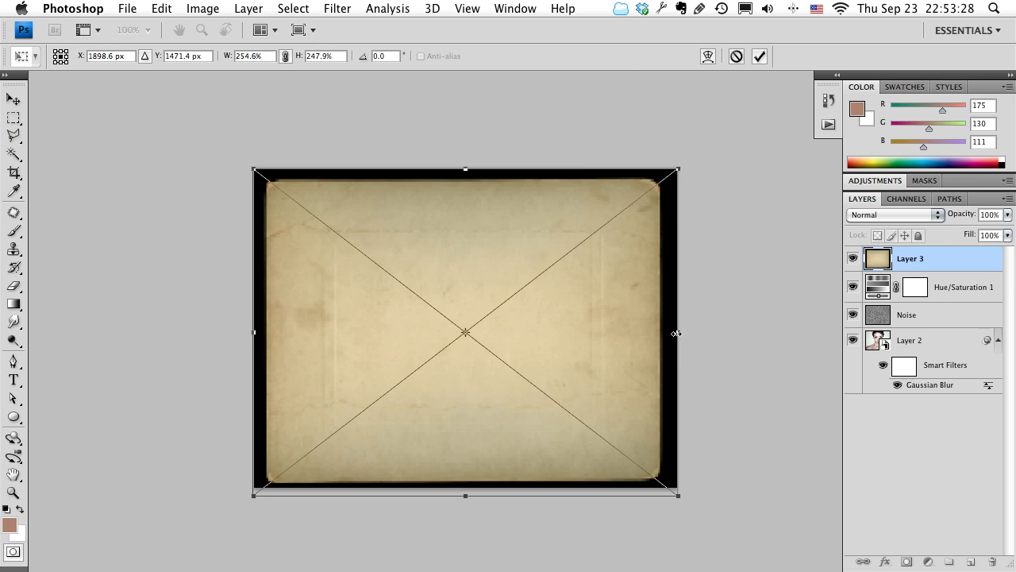
{"action": "key", "text": "z"}
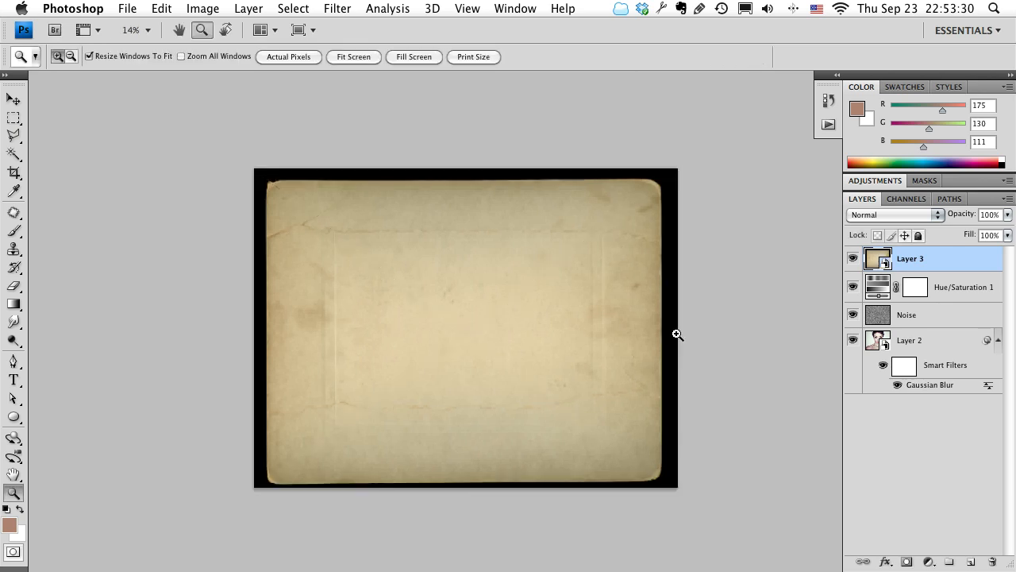
Rename the paper texture layer as Photo Paper.
{"action": "left_click", "coordinate": [381, 331]}
{"action": "left_click", "coordinate": [476, 318]}
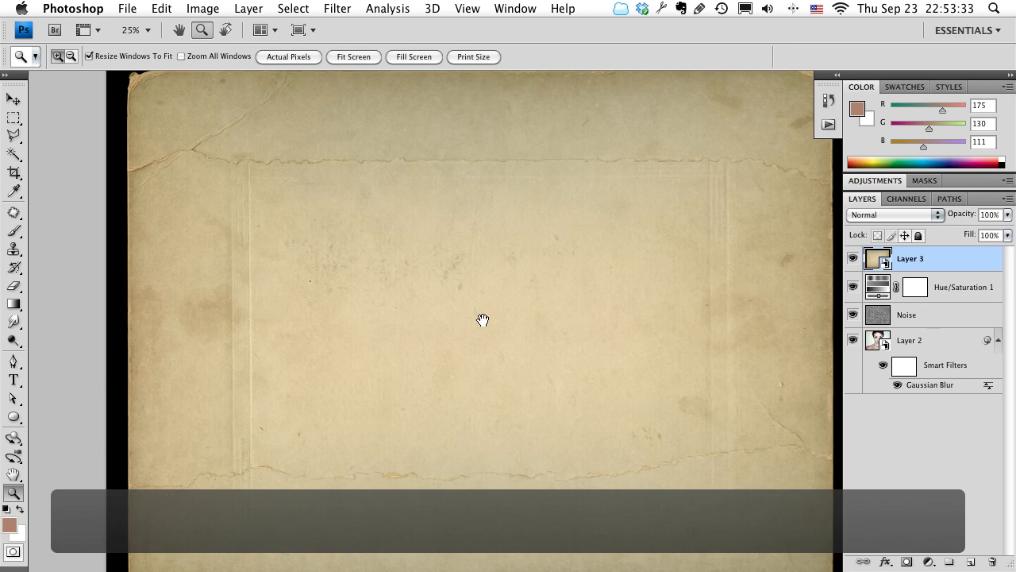
{"action": "left_click_drag", "start_coordinate": [476, 317], "coordinate": [415, 326]}
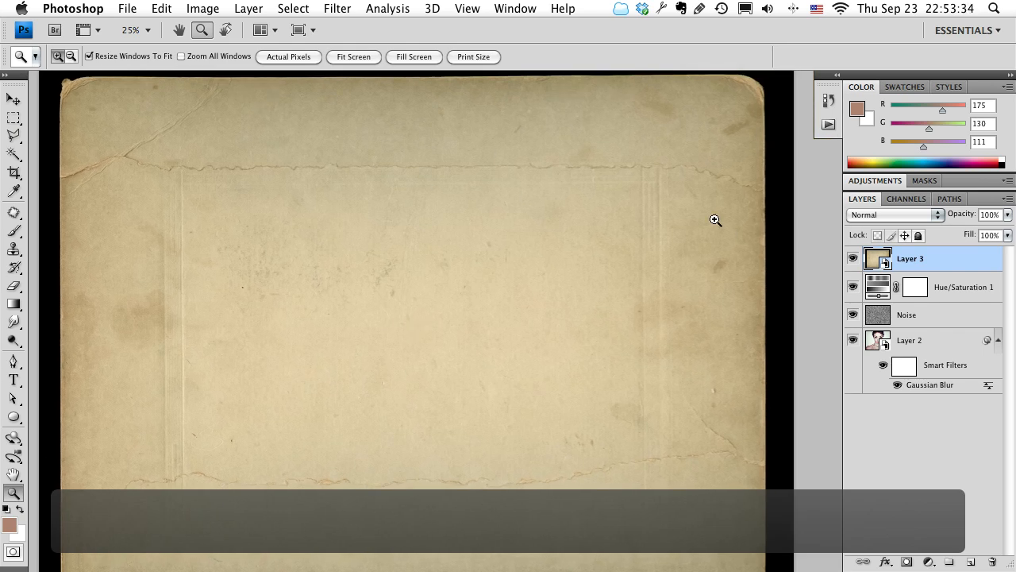
{"action": "double_click", "coordinate": [906, 258]}
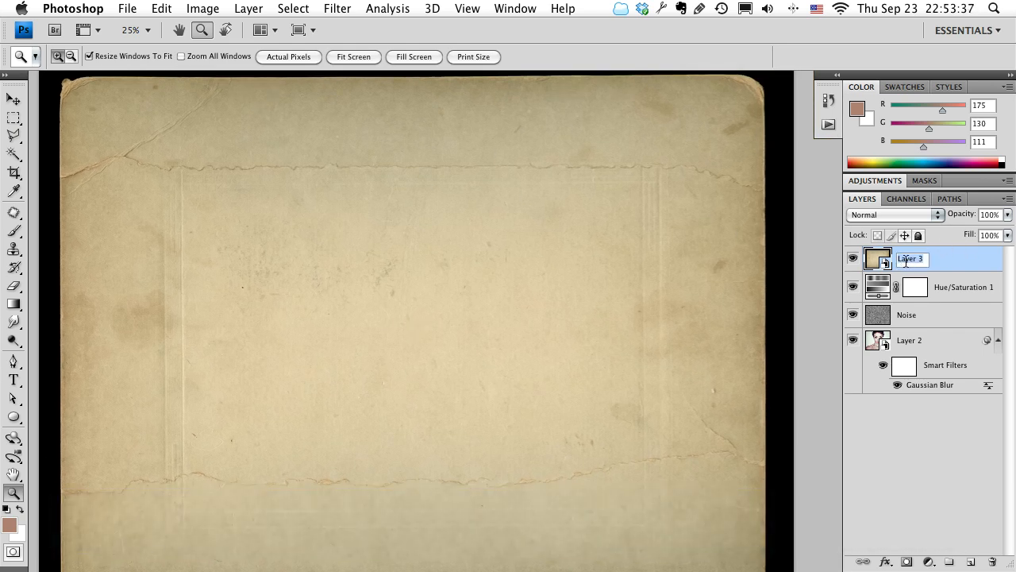
{"action": "type", "text": "Photo Pa"}
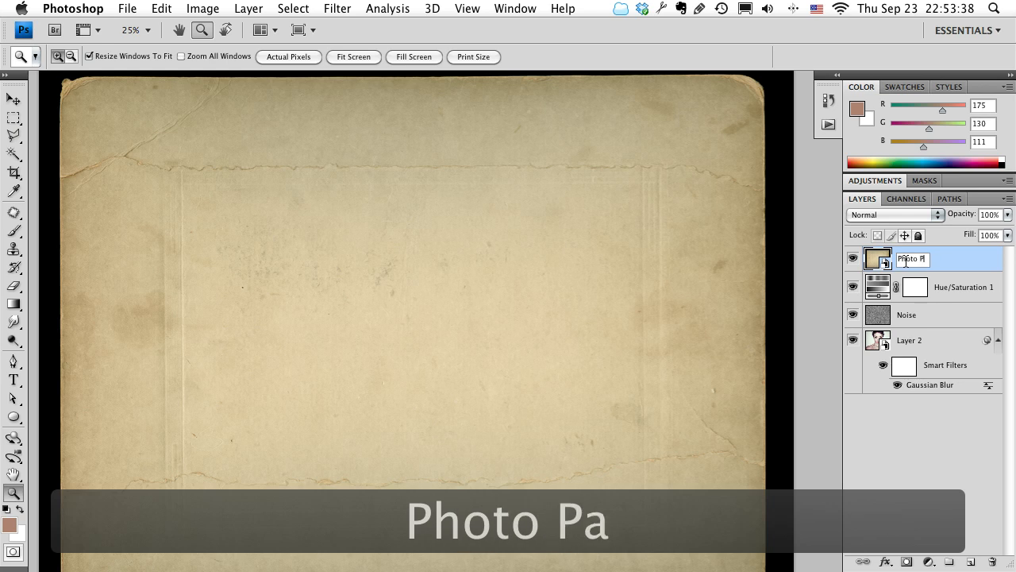
{"action": "type", "text": "per"}
{"action": "key", "text": "Return"}
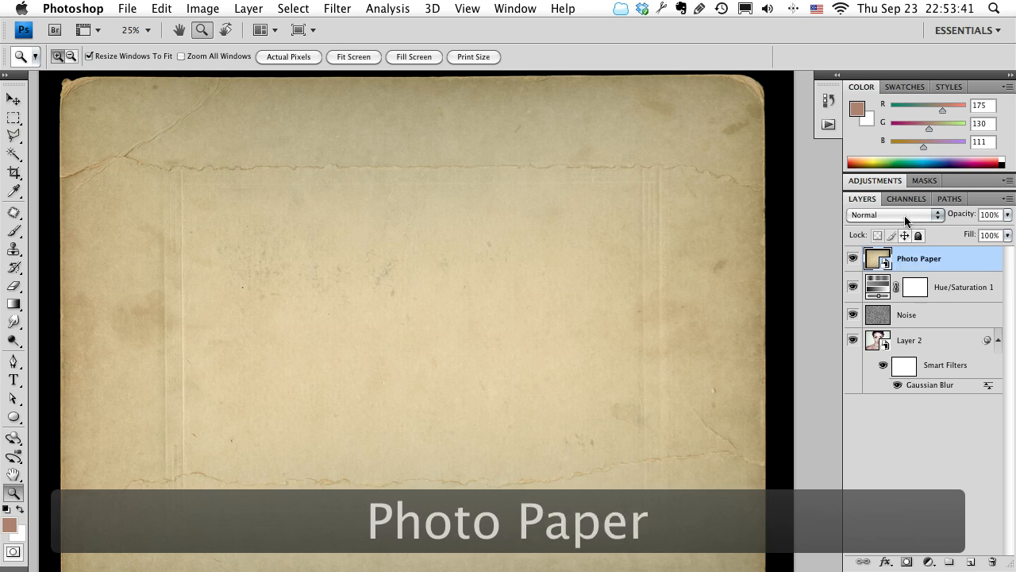
Set the Photo Paper layer's blend mode to Multiply.
{"action": "left_click", "coordinate": [902, 213]}
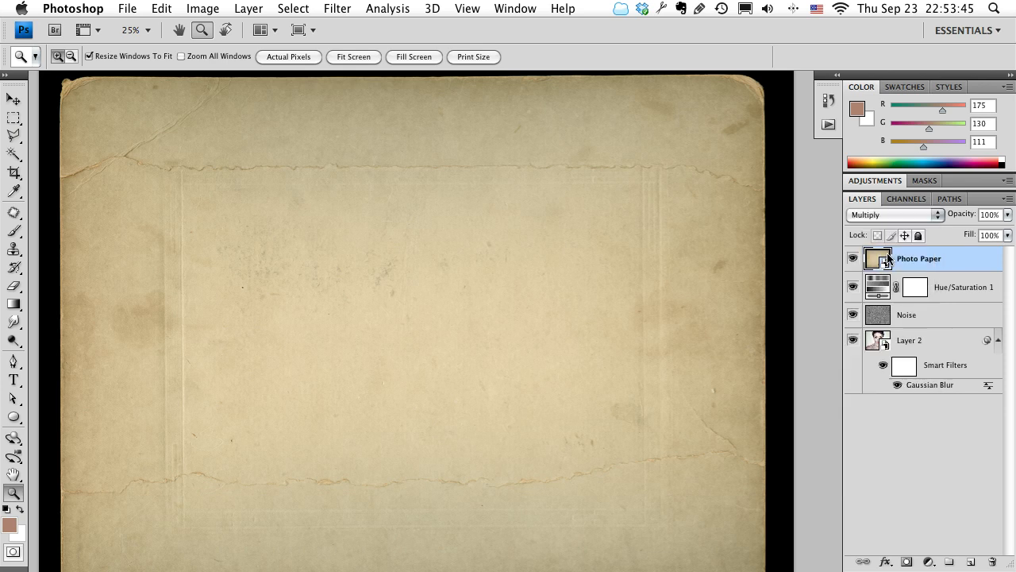
{"action": "left_click", "coordinate": [887, 254]}
{"action": "key", "text": "z"}
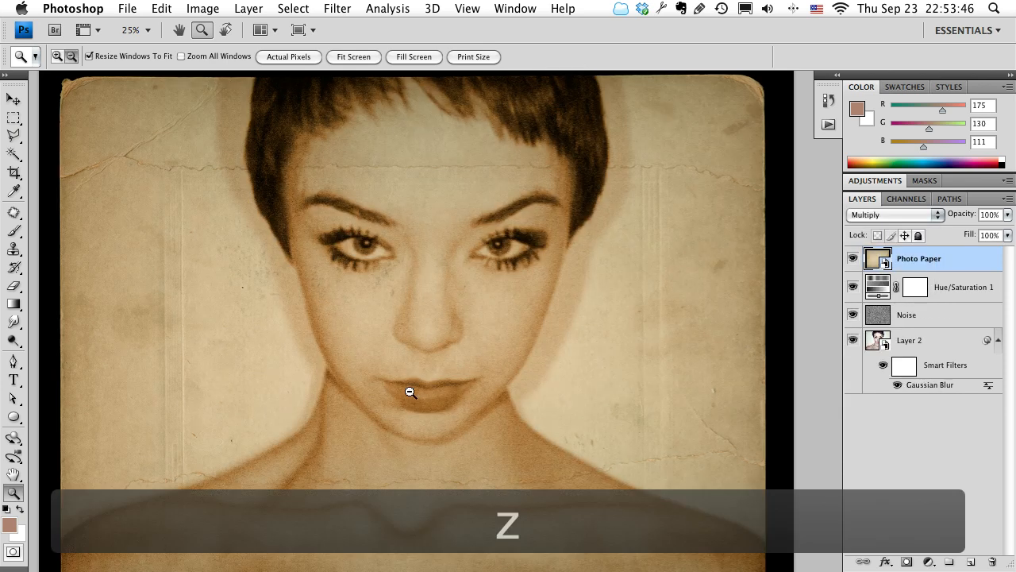
Move the Photo Paper texture slightly upward over the portrait.
{"action": "left_click", "coordinate": [410, 391], "text": "alt"}
{"action": "left_click_drag", "start_coordinate": [626, 406], "coordinate": [584, 401]}
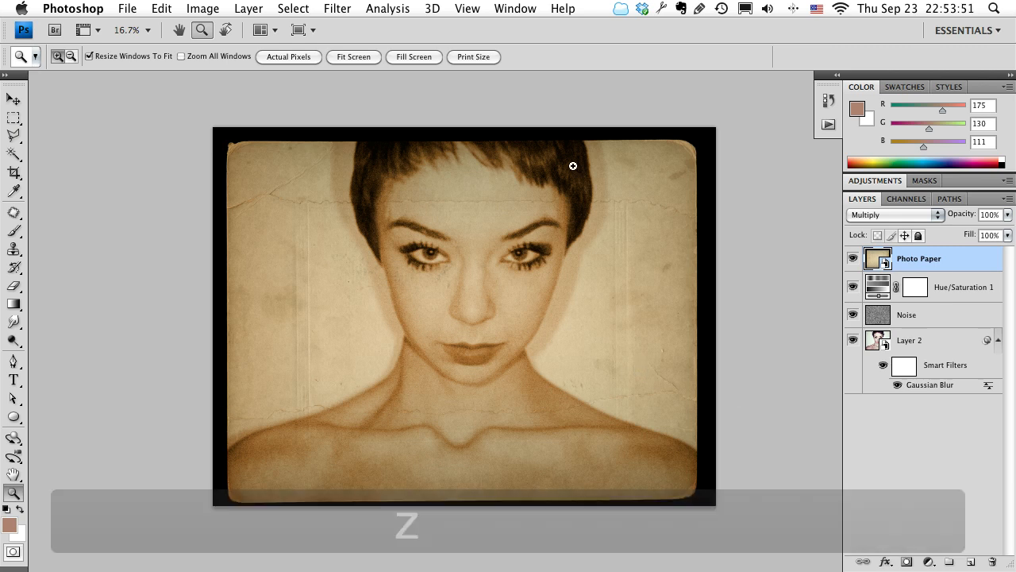
{"action": "scroll", "coordinate": [537, 309], "scroll_direction": "down", "scroll_amount": 3}
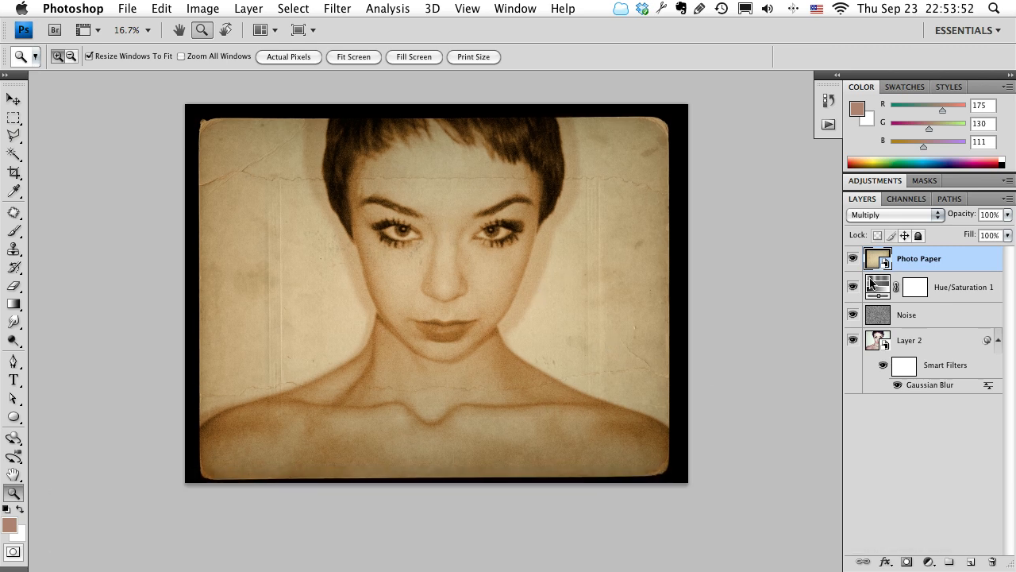
{"action": "left_click_drag", "start_coordinate": [466, 300], "coordinate": [467, 299]}
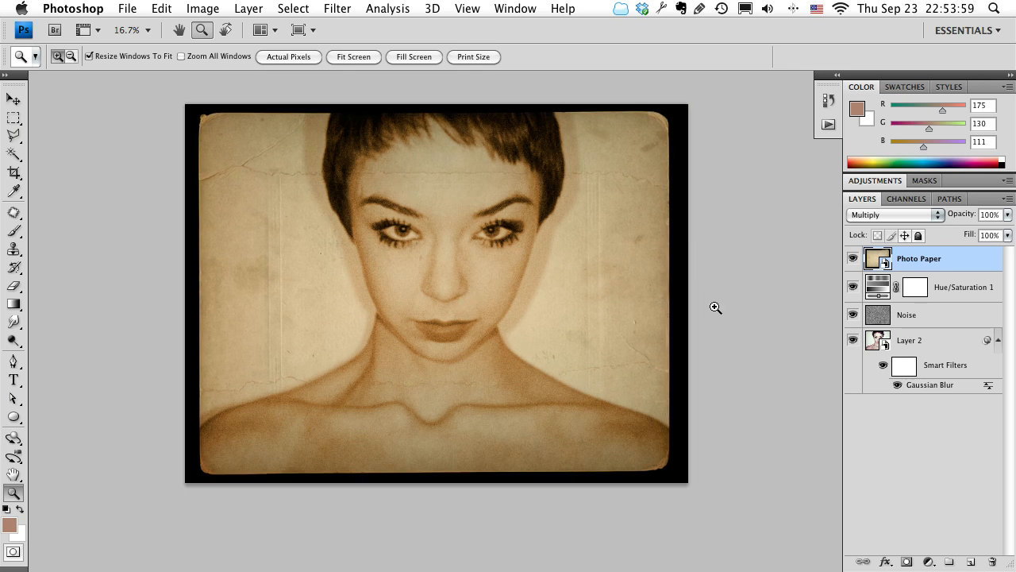
Check the blended paper texture over the face up close and select the Layer 2 portrait layer.
{"action": "left_click", "coordinate": [461, 299]}
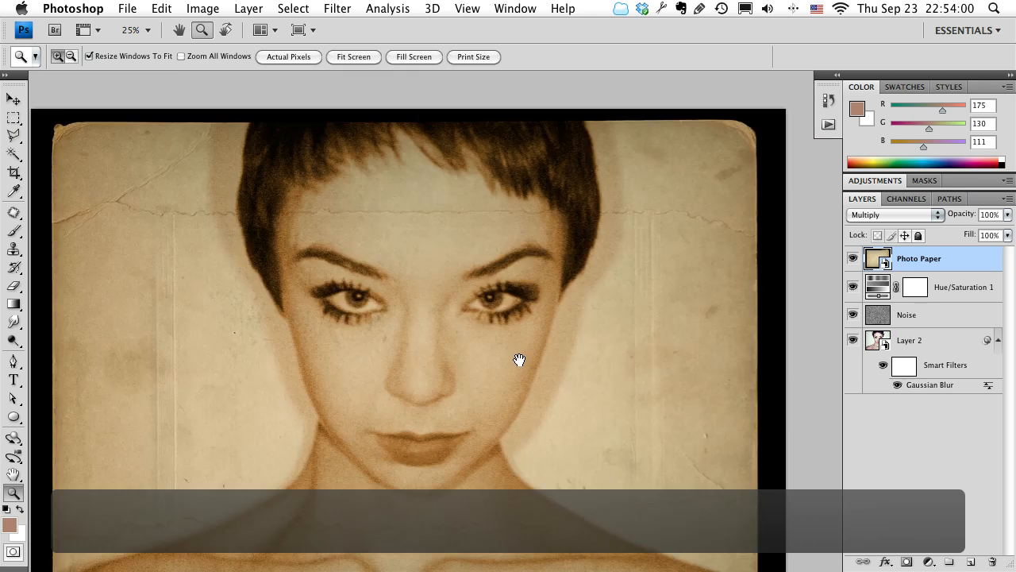
{"action": "key", "text": "z"}
{"action": "left_click", "coordinate": [535, 354], "text": "alt"}
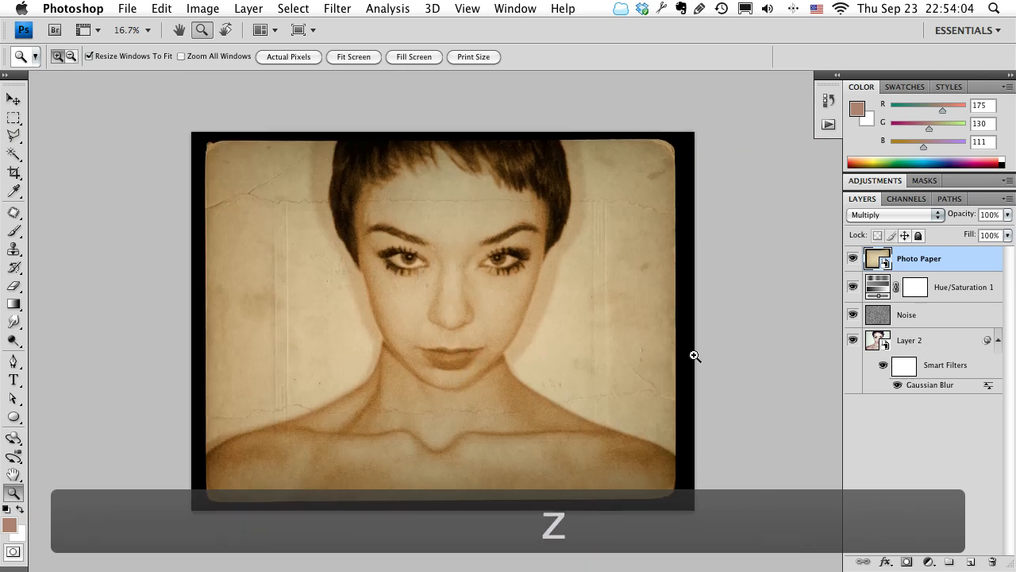
{"action": "left_click", "coordinate": [935, 343]}
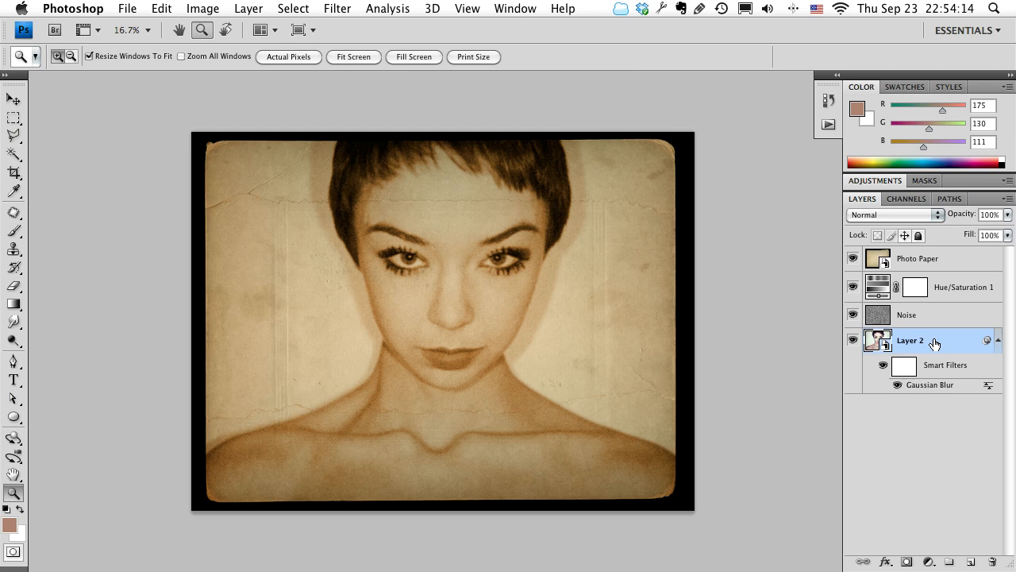
Hide every layer except Photo Paper and load the Green channel as a selection.
{"action": "left_click", "coordinate": [915, 266]}
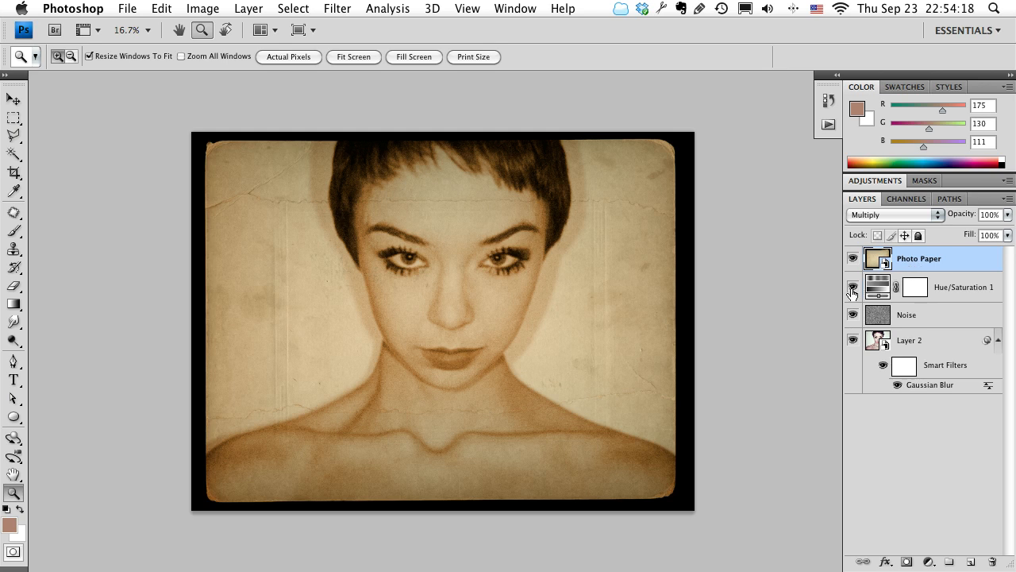
{"action": "left_click_drag", "start_coordinate": [852, 287], "coordinate": [851, 341]}
{"action": "left_click", "coordinate": [905, 199]}
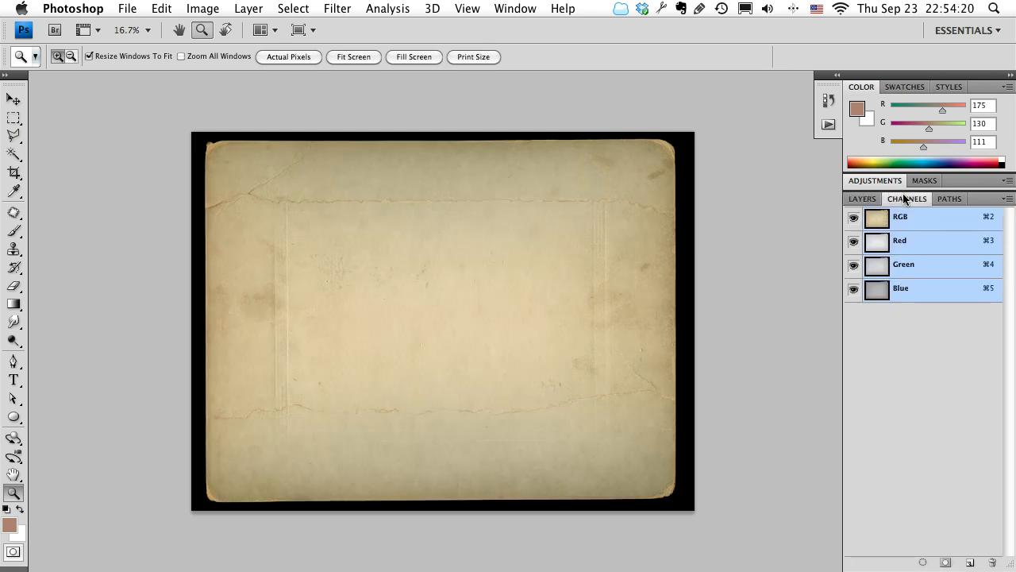
{"action": "left_click", "coordinate": [880, 268], "text": "super"}
{"action": "left_click", "coordinate": [863, 199]}
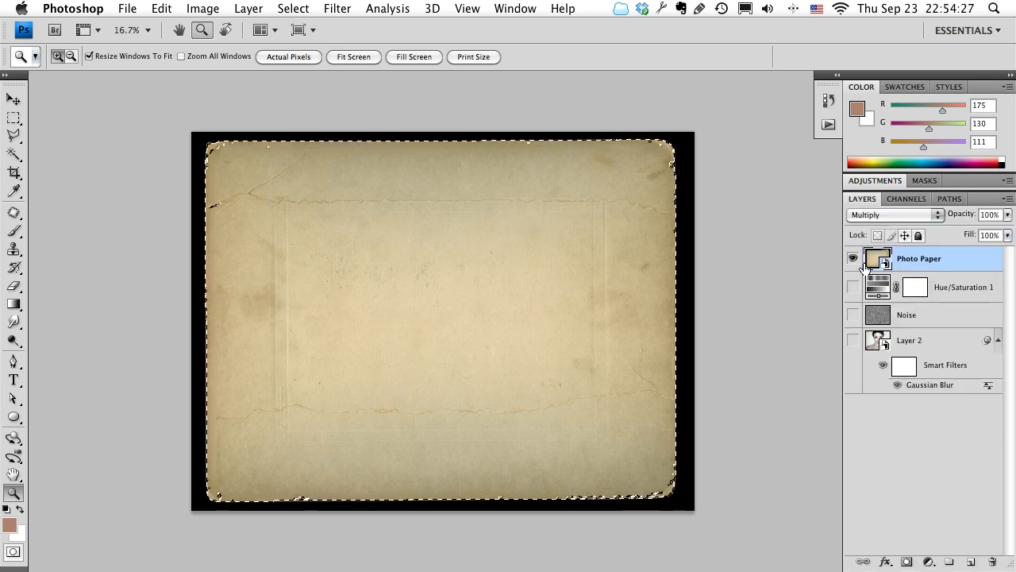
Show the hidden layers again and add a layer mask to Layer 2 from the paper selection.
{"action": "left_click", "coordinate": [905, 345]}
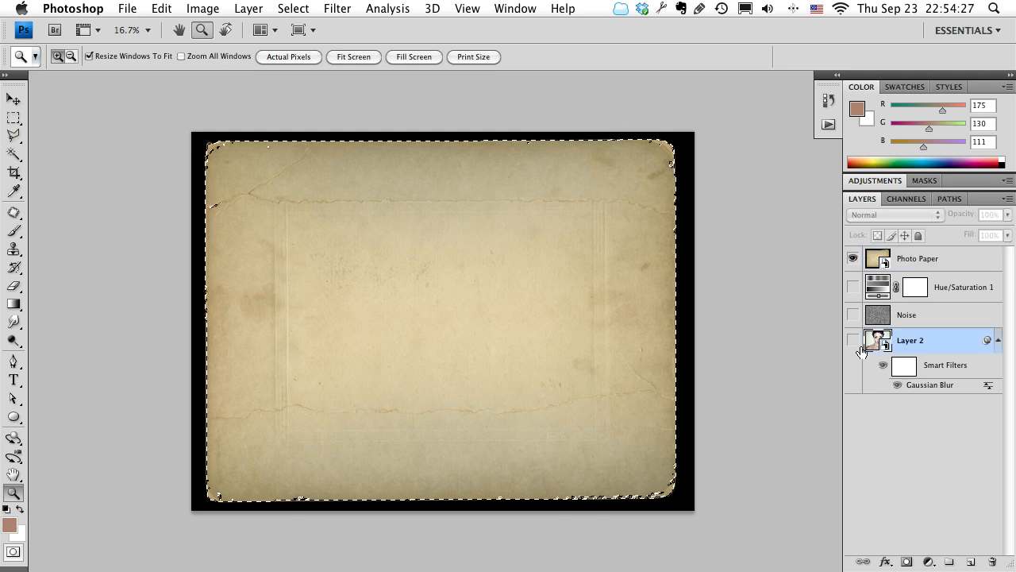
{"action": "right_click", "coordinate": [852, 264]}
{"action": "left_click", "coordinate": [844, 242]}
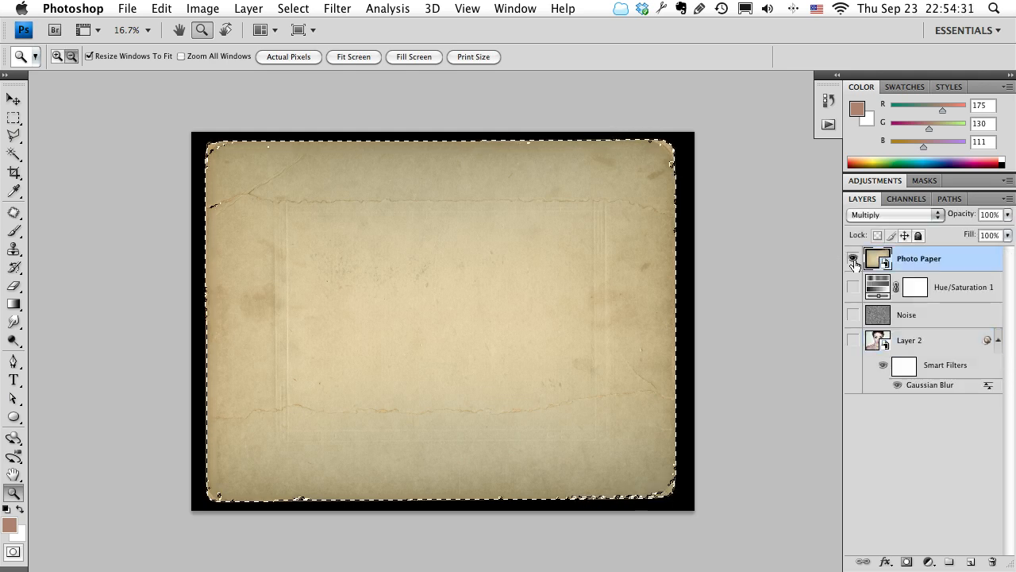
{"action": "left_click_drag", "start_coordinate": [853, 287], "coordinate": [863, 341]}
{"action": "left_click", "coordinate": [865, 341]}
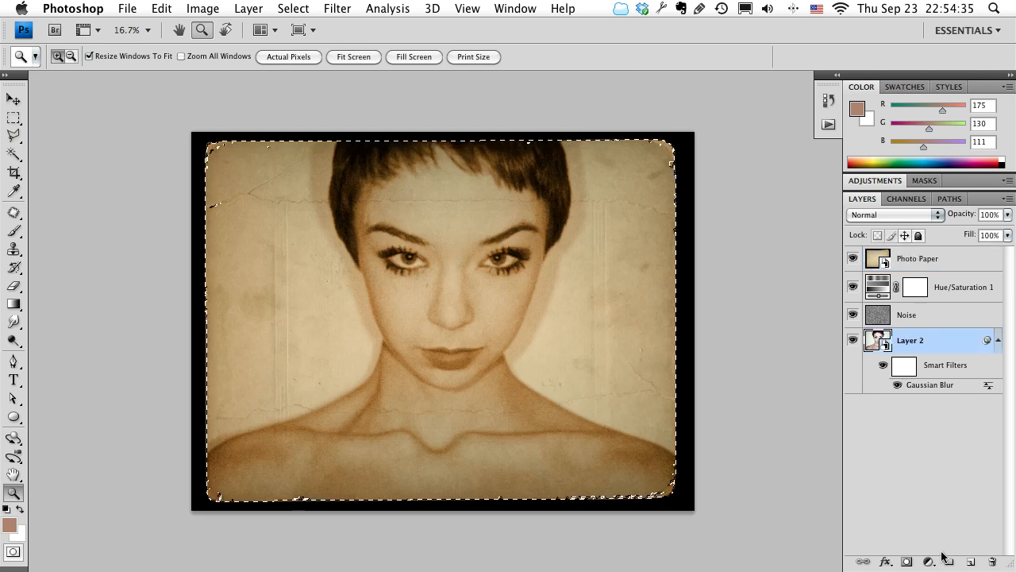
{"action": "left_click", "coordinate": [907, 562]}
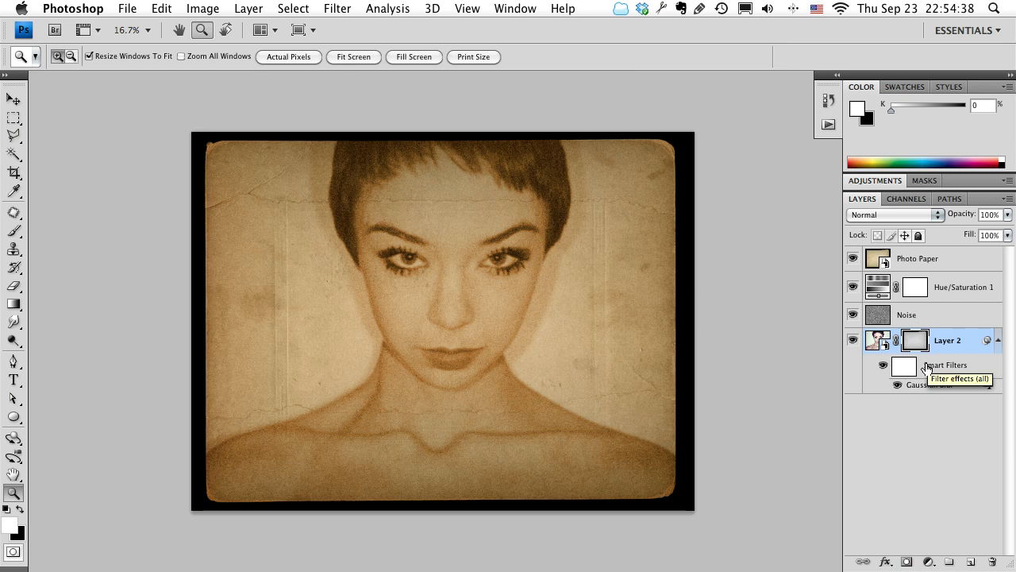
Add a new layer beneath Layer 2 and fill it with white.
{"action": "left_click", "coordinate": [970, 561]}
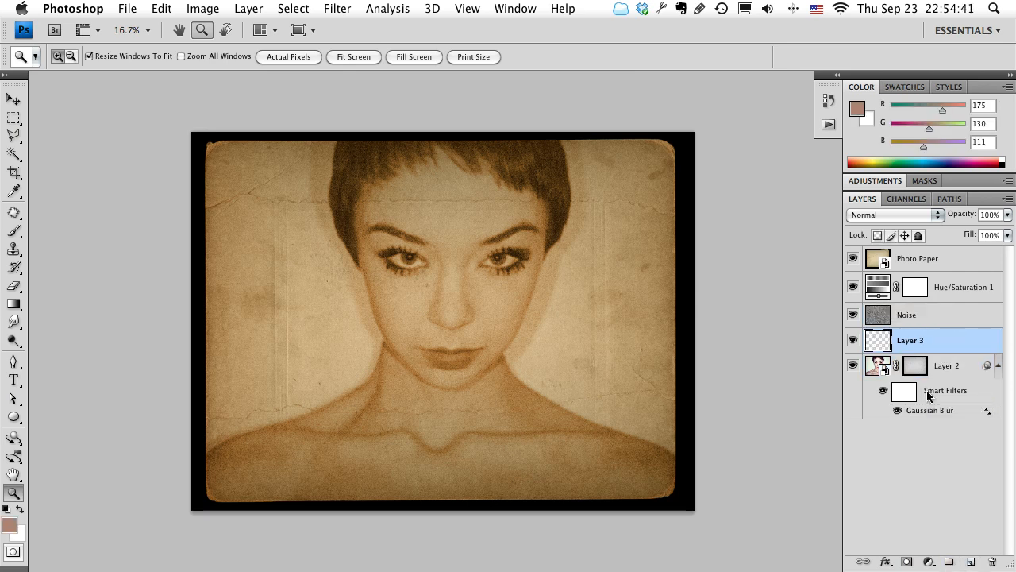
{"action": "left_click_drag", "start_coordinate": [921, 346], "coordinate": [917, 430]}
{"action": "key", "text": "x"}
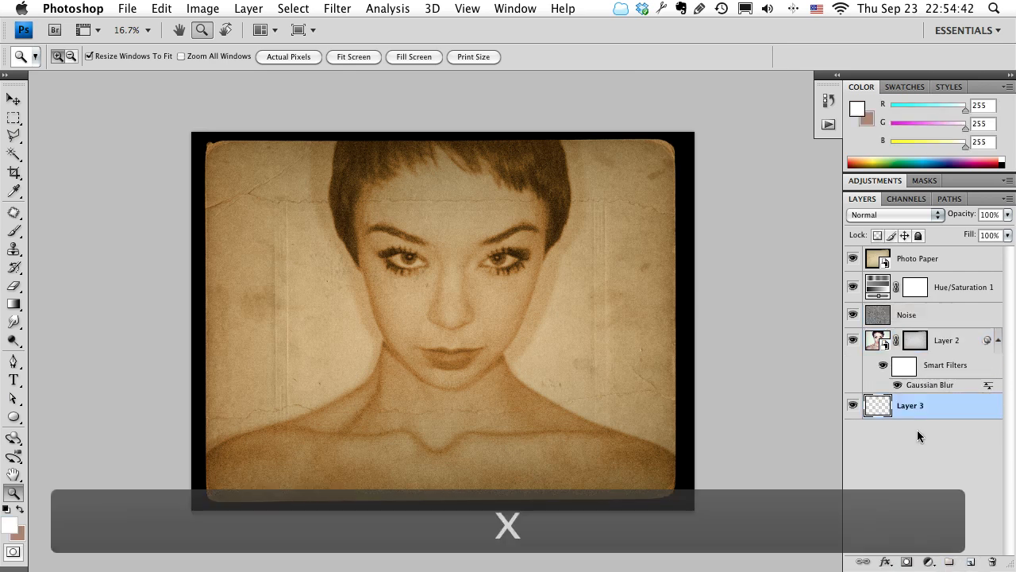
{"action": "key", "text": "alt+BackSpace"}
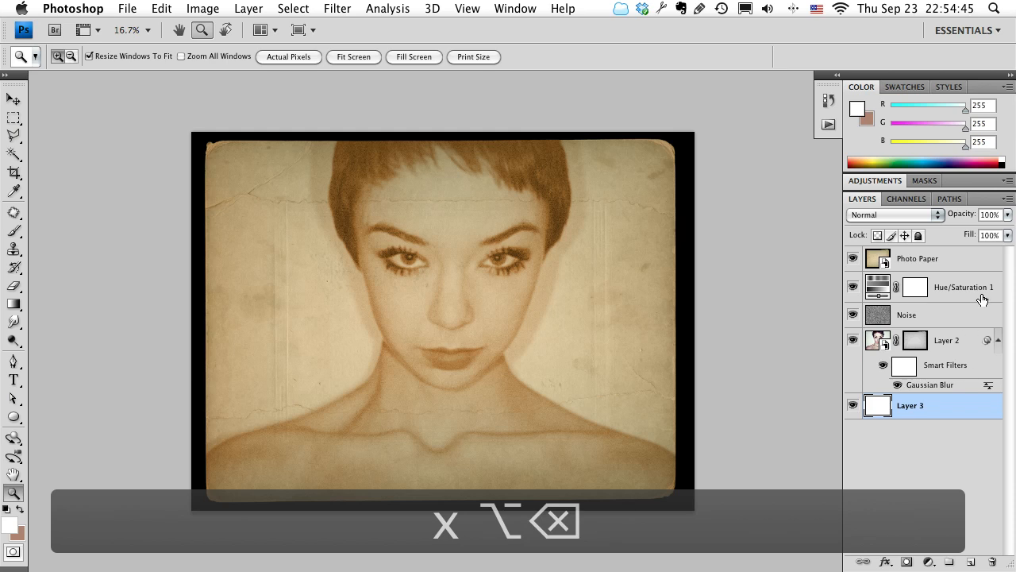
Increase the contrast of Layer 2's mask with Levels, raising the black input and setting the white input to 200.
{"action": "left_click", "coordinate": [917, 343], "text": "shift"}
{"action": "left_click", "coordinate": [918, 346], "text": "shift"}
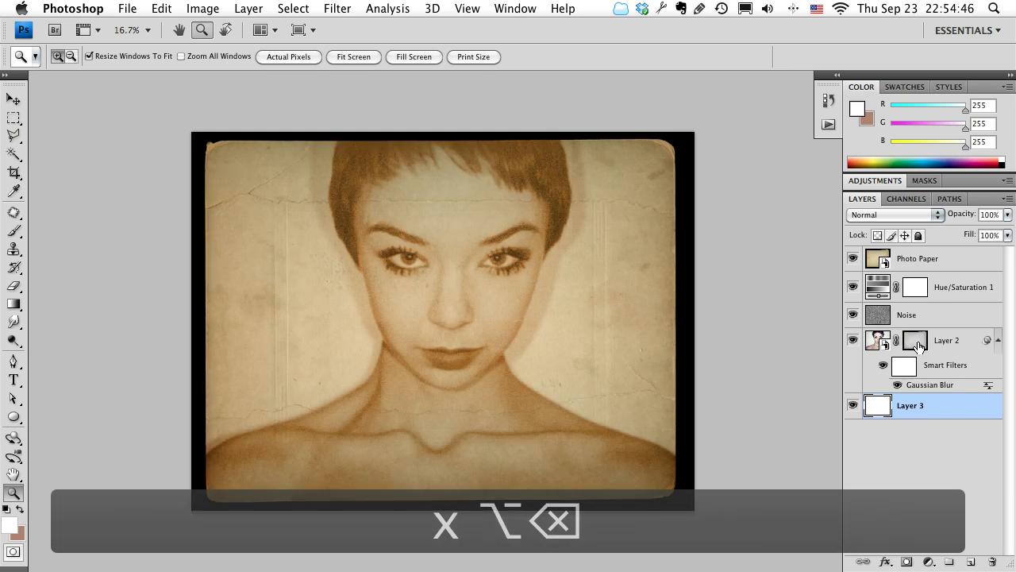
{"action": "left_click", "coordinate": [917, 344], "text": "alt"}
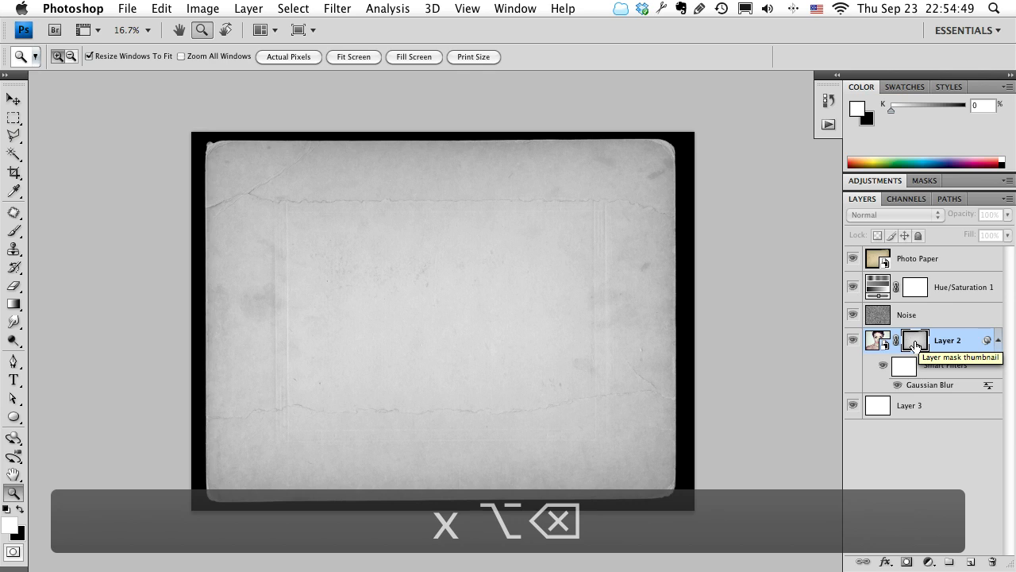
{"action": "key", "text": "super+l"}
{"action": "left_click_drag", "start_coordinate": [367, 296], "coordinate": [405, 296]}
{"action": "left_click_drag", "start_coordinate": [565, 297], "coordinate": [527, 296]}
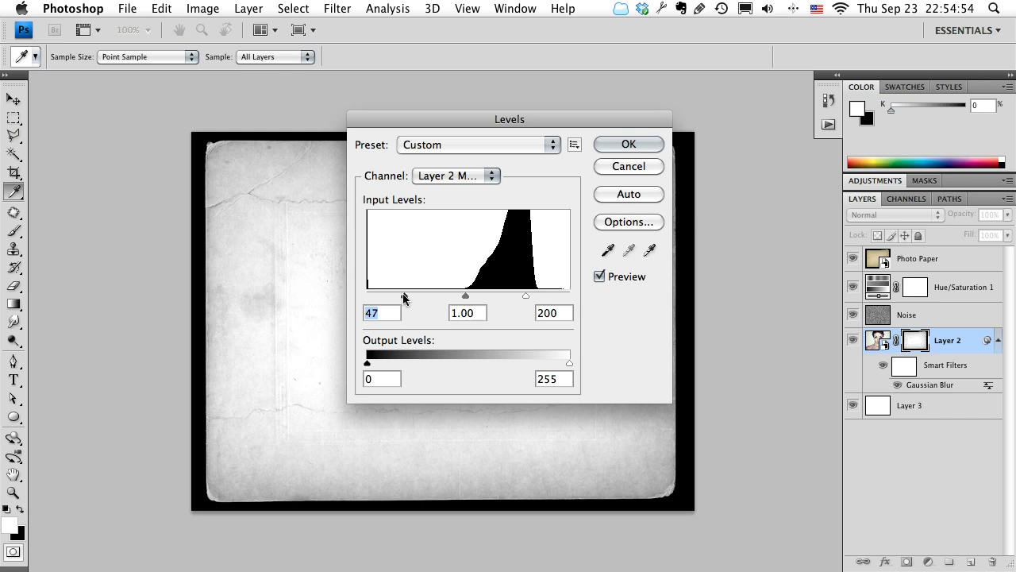
{"action": "left_click_drag", "start_coordinate": [404, 296], "coordinate": [437, 295]}
{"action": "key", "text": "Return"}
{"action": "key", "text": "z"}
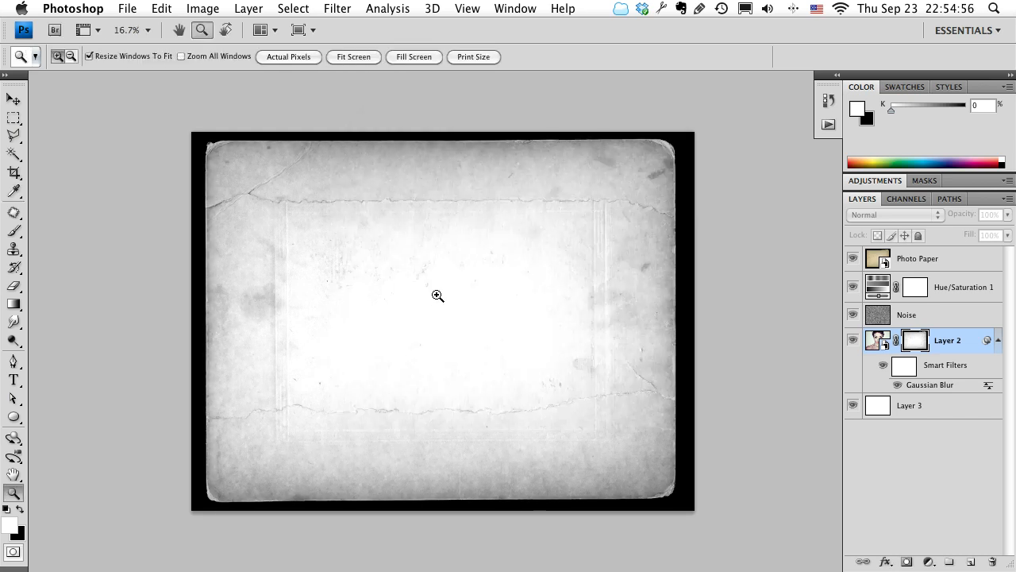
{"action": "left_click", "coordinate": [917, 341], "text": "alt"}
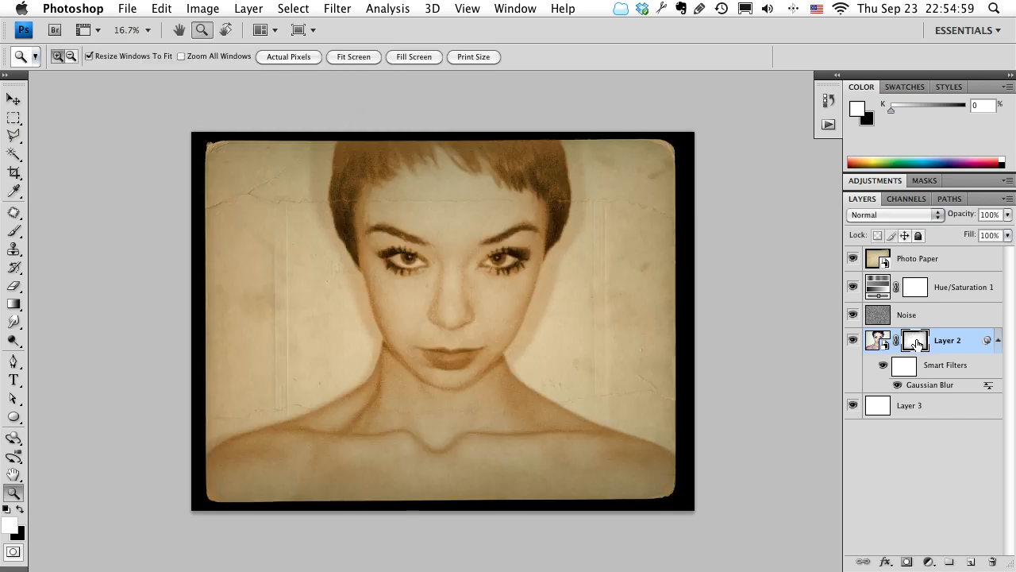
Unlink Layer 2's mask from its image and nudge it down and back up to shift the texture.
{"action": "left_click", "coordinate": [895, 343]}
{"action": "left_click", "coordinate": [925, 353]}
{"action": "key", "text": "Down"}
{"action": "key", "text": "Down"}
{"action": "key", "text": "Down"}
{"action": "key", "text": "Up"}
{"action": "key", "text": "Up"}
{"action": "key", "text": "Up"}
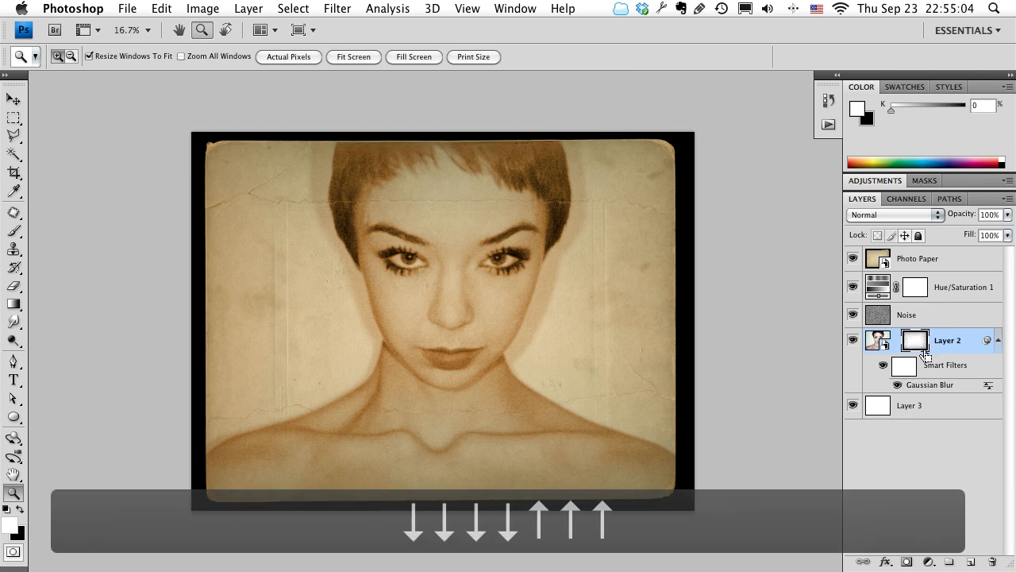
Compare the face and shoulders up close with Layer 2's mask disabled and enabled.
{"action": "key", "text": "z"}
{"action": "left_click", "coordinate": [463, 416]}
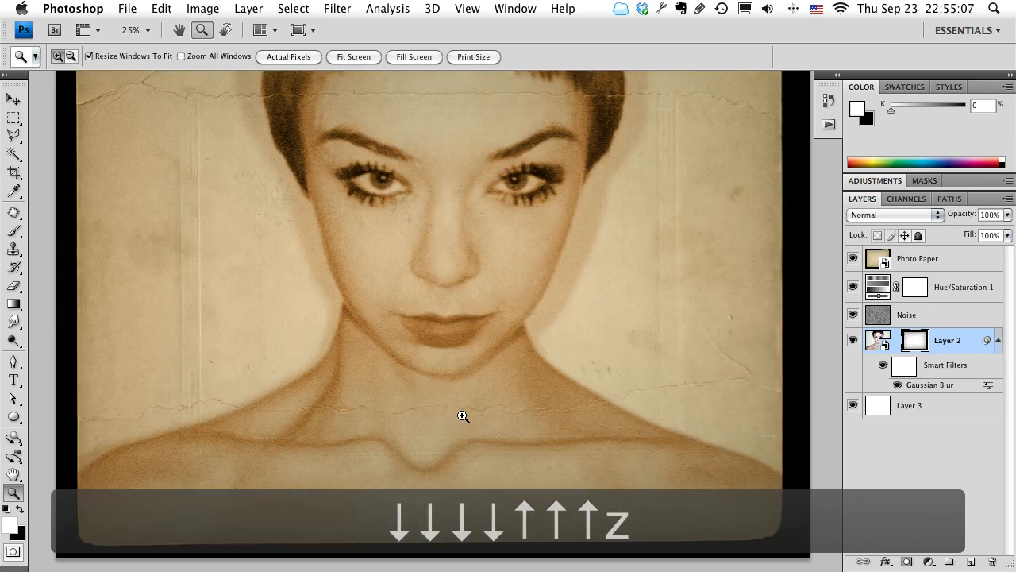
{"action": "left_click", "coordinate": [468, 414]}
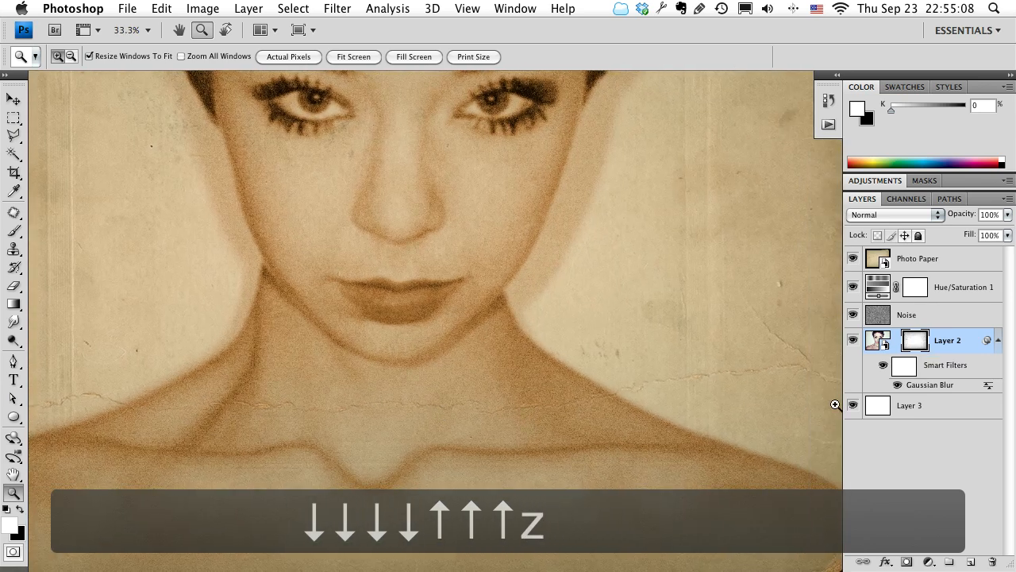
{"action": "left_click", "coordinate": [915, 342], "text": "shift"}
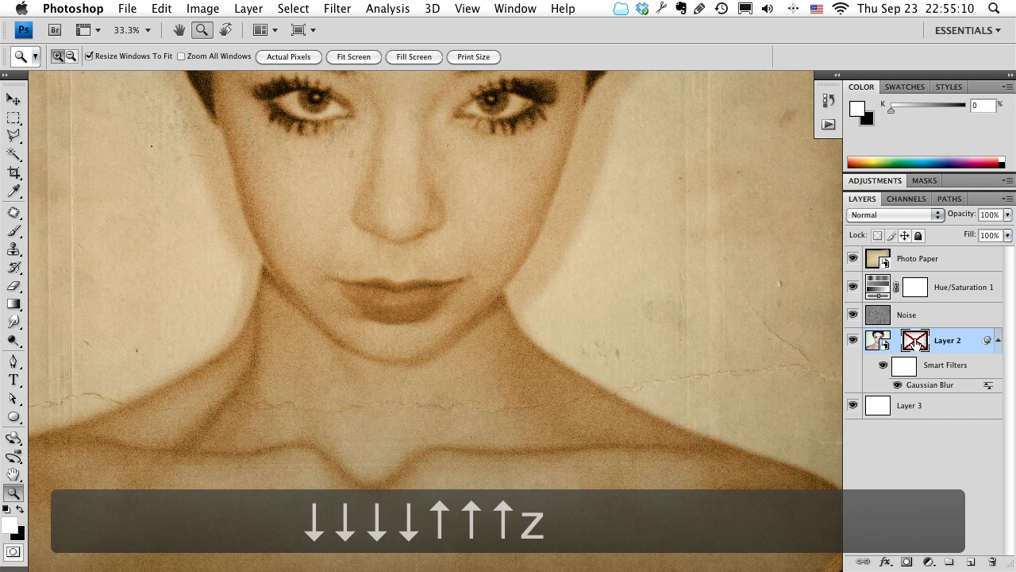
{"action": "left_click", "coordinate": [916, 341], "text": "shift"}
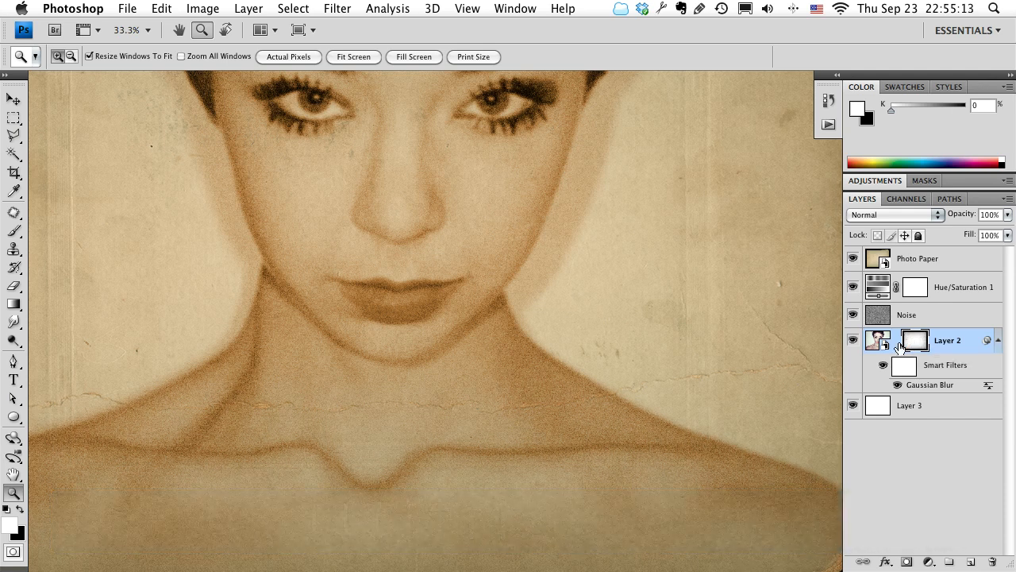
{"action": "key", "text": "z"}
{"action": "left_click", "coordinate": [486, 306], "text": "alt"}
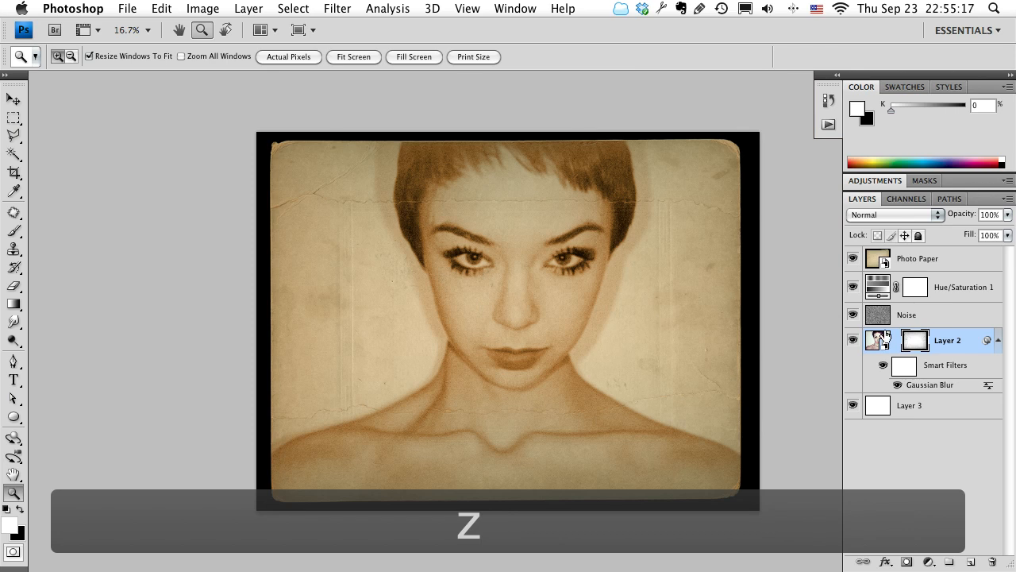
{"action": "left_click_drag", "start_coordinate": [428, 339], "coordinate": [400, 338]}
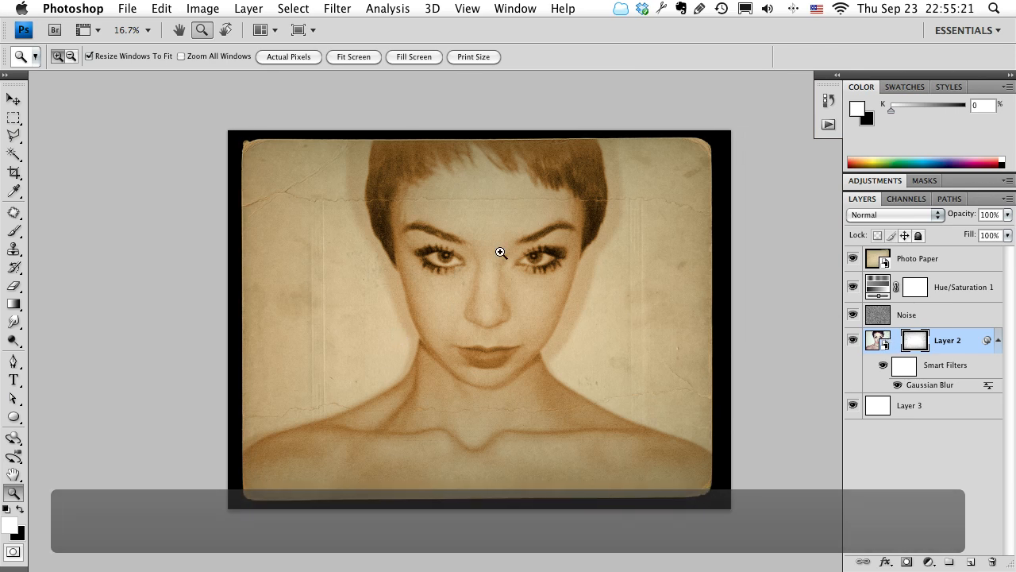
Save the aged portrait as model2.psd in the Week 5 folder and close it.
{"action": "key", "text": "super+w"}
{"action": "key", "text": "Return"}
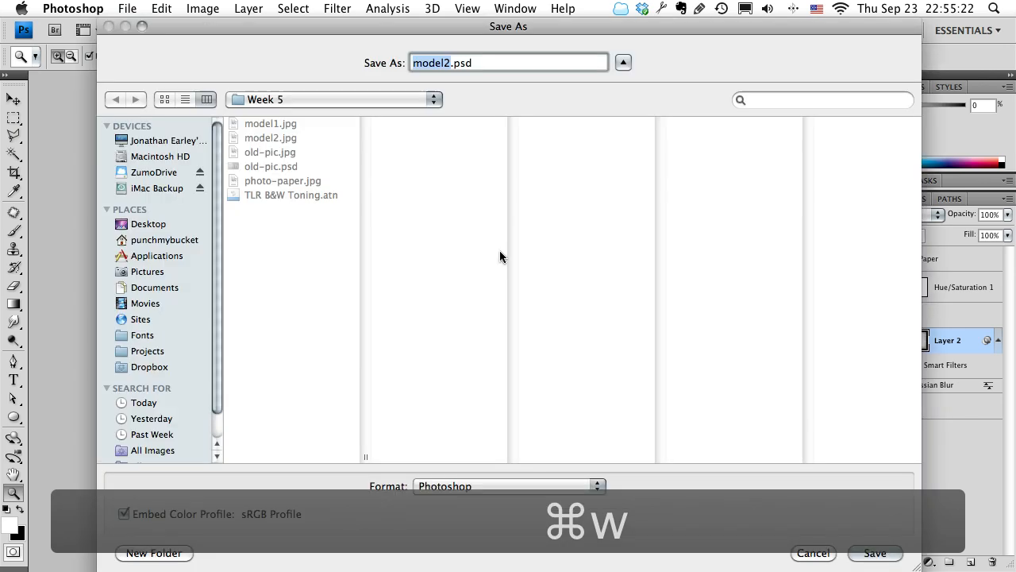
{"action": "key", "text": "Escape"}
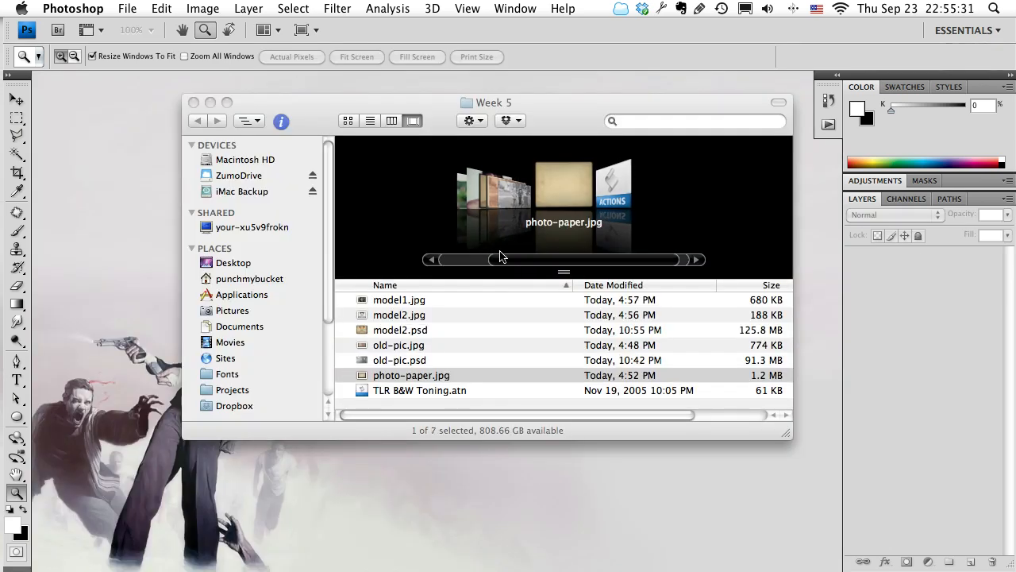
Switch to Finder and preview the model1.jpg photo in the Week 5 folder.
{"action": "left_click", "coordinate": [402, 319]}
{"action": "left_click", "coordinate": [397, 302]}
{"action": "key", "text": "space"}
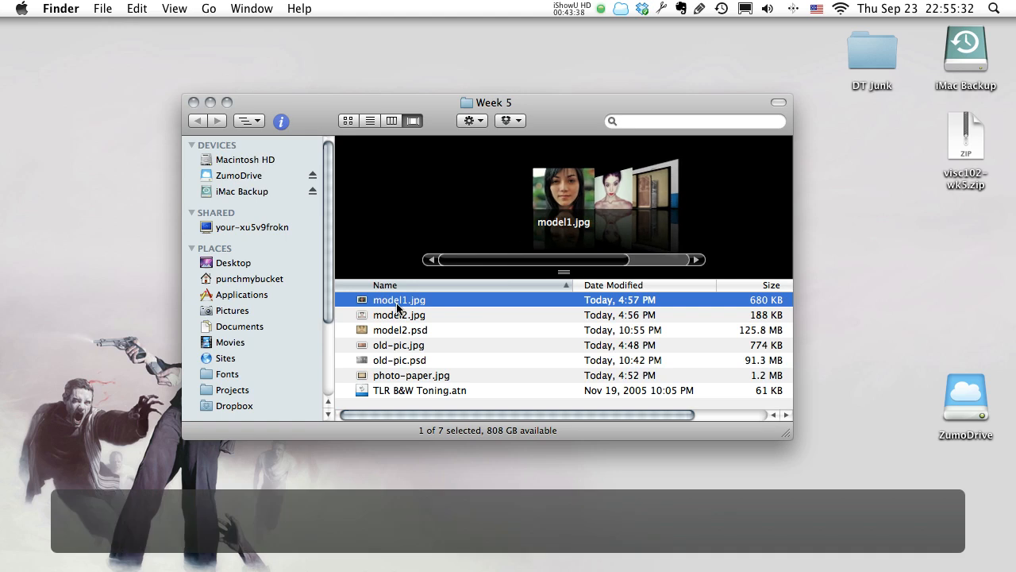
{"action": "key", "text": "space"}
{"action": "left_click", "coordinate": [602, 178]}
{"action": "key", "text": "space"}
{"action": "key", "text": "space"}
{"action": "left_click", "coordinate": [524, 203]}
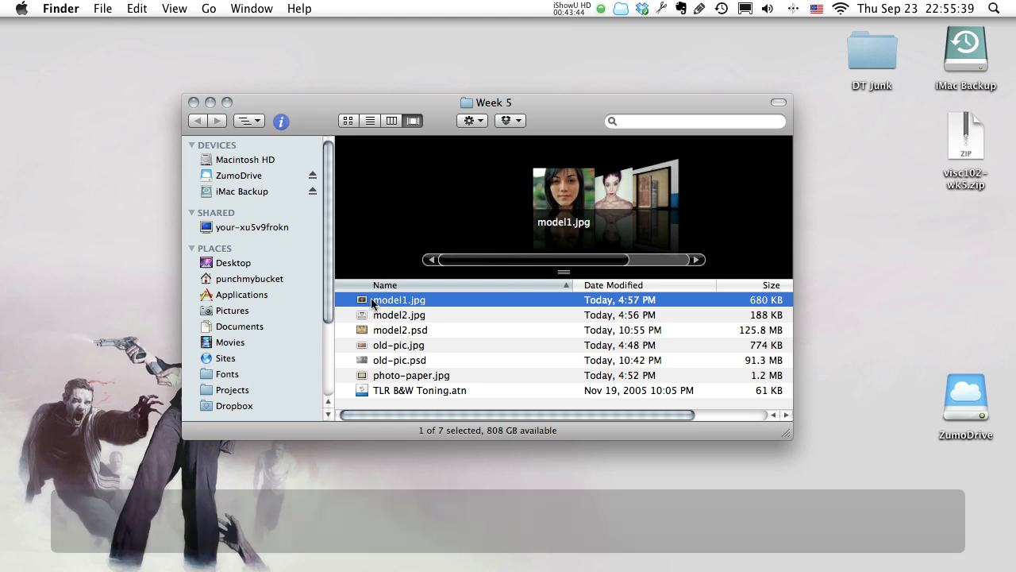
Open model1.jpg in Photoshop and display it in full screen mode without the grid.
{"action": "right_click", "coordinate": [375, 302]}
{"action": "mouse_move", "coordinate": [464, 304]}
{"action": "left_click", "coordinate": [602, 298]}
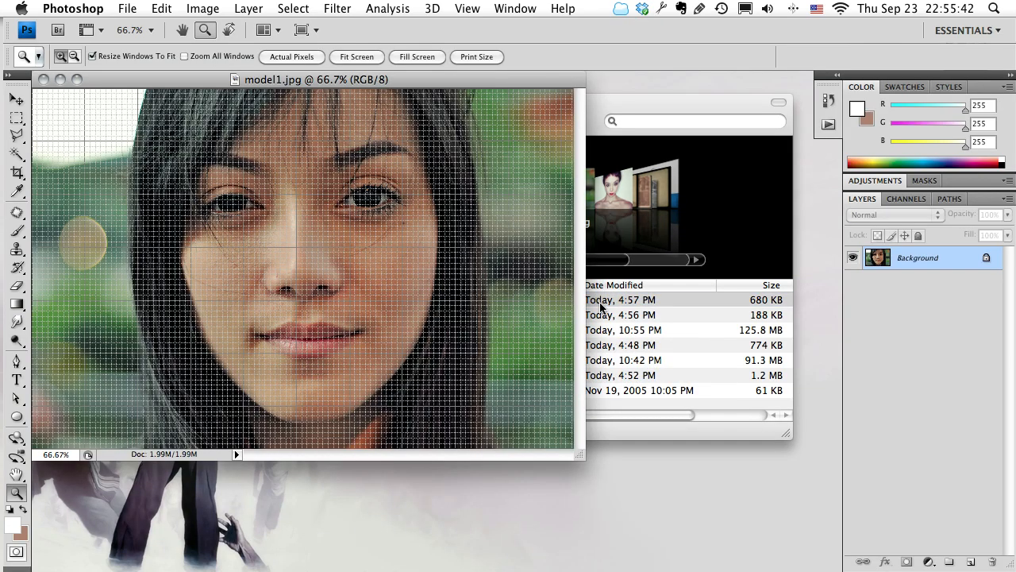
{"action": "key", "text": "super+h"}
{"action": "key", "text": "f"}
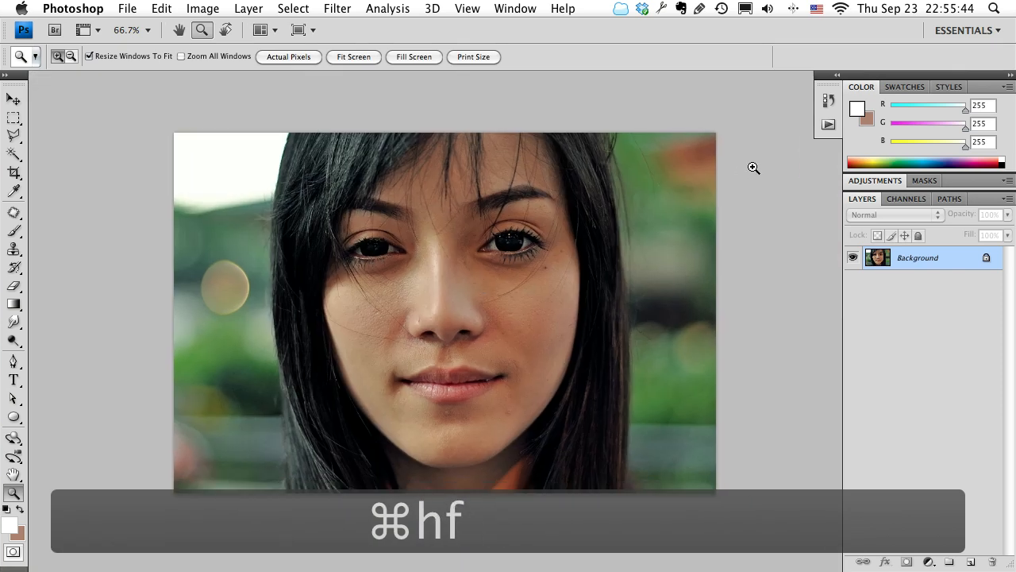
Run the Make Old action from the VISC102 set on the model1 photo and inspect the aged result.
{"action": "left_click", "coordinate": [828, 124]}
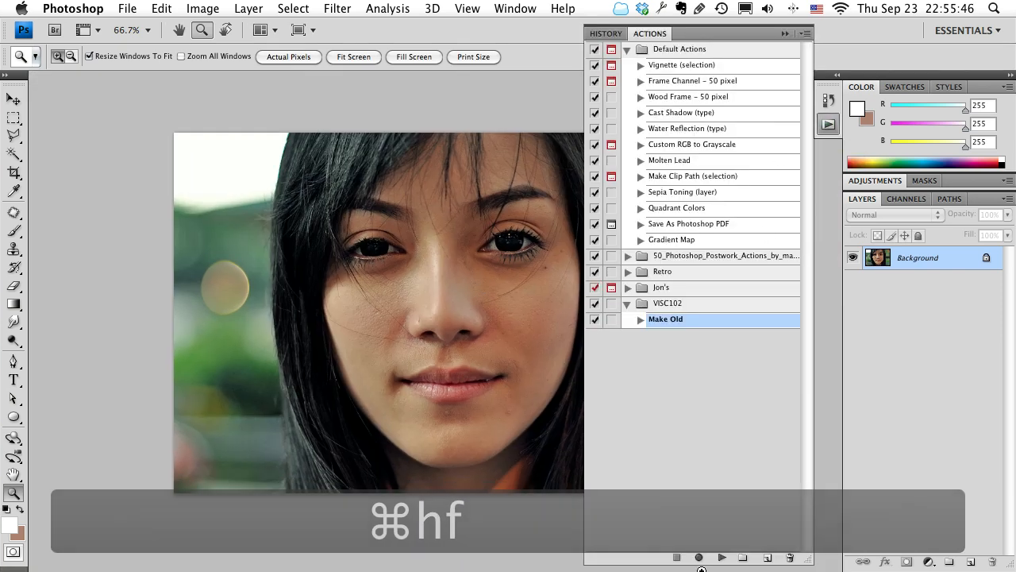
{"action": "left_click", "coordinate": [721, 558]}
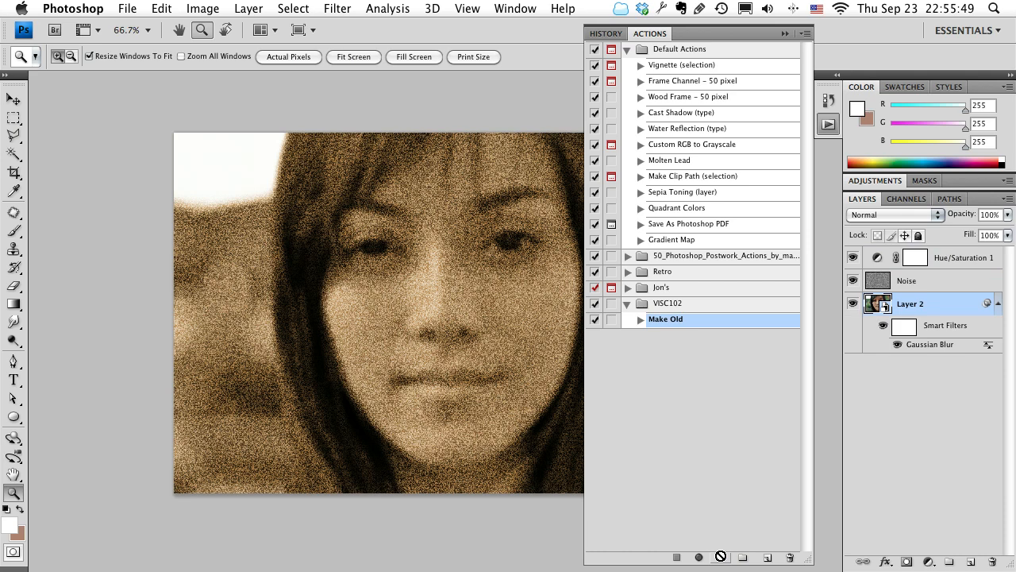
{"action": "key", "text": "Tab"}
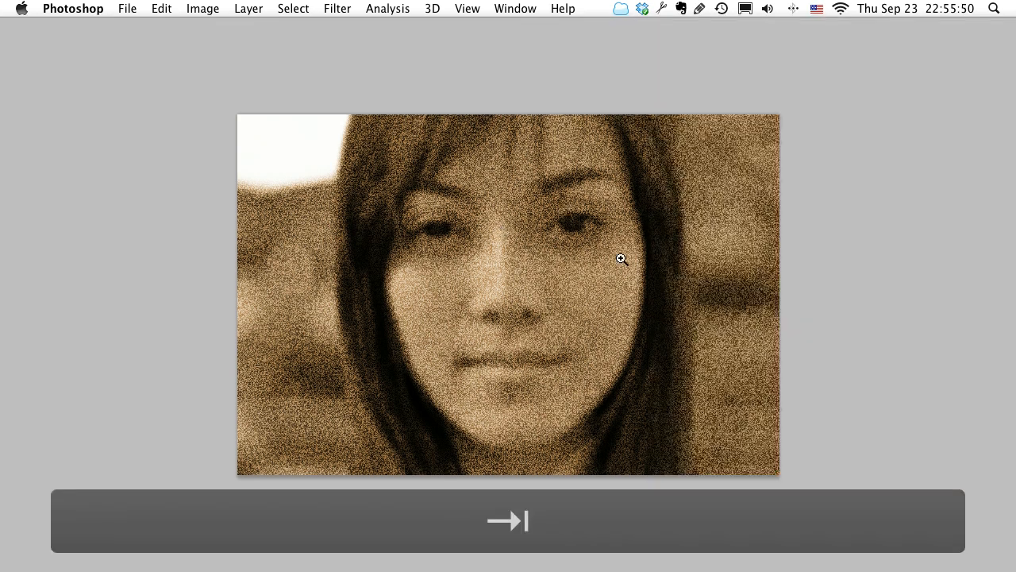
{"action": "left_click_drag", "start_coordinate": [590, 254], "coordinate": [497, 275]}
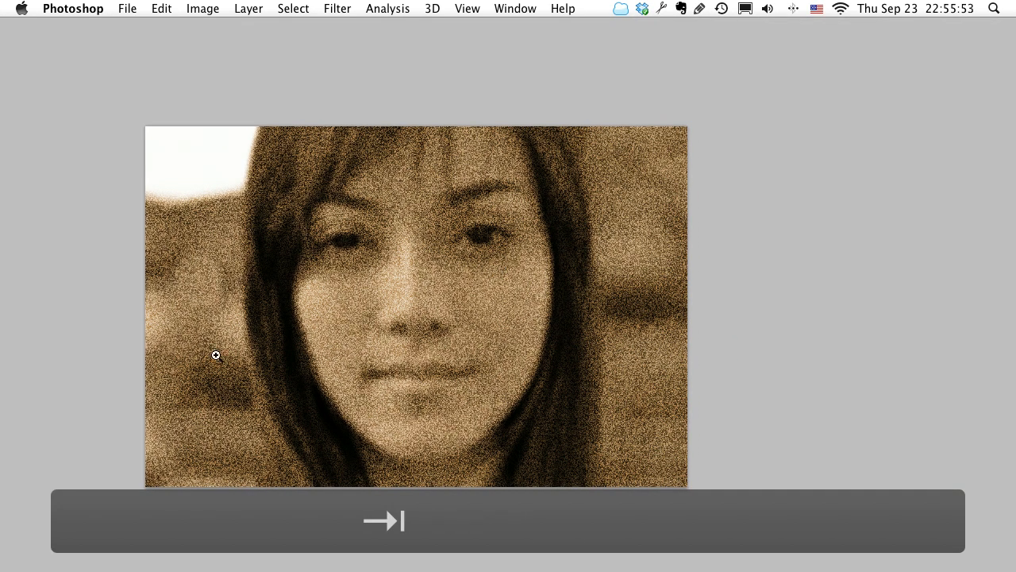
{"action": "key", "text": "Tab"}
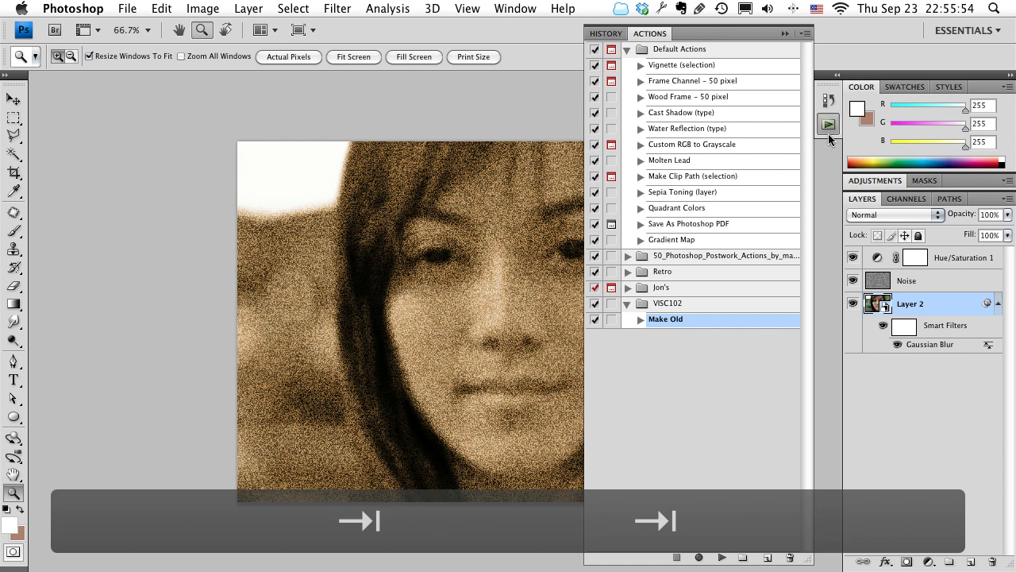
{"action": "left_click", "coordinate": [835, 76]}
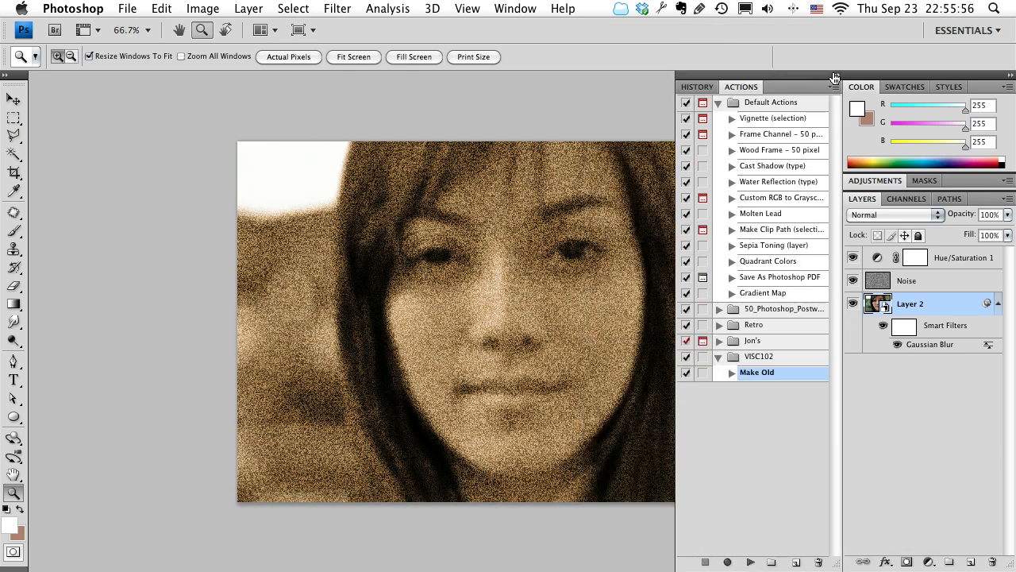
{"action": "left_click", "coordinate": [834, 77]}
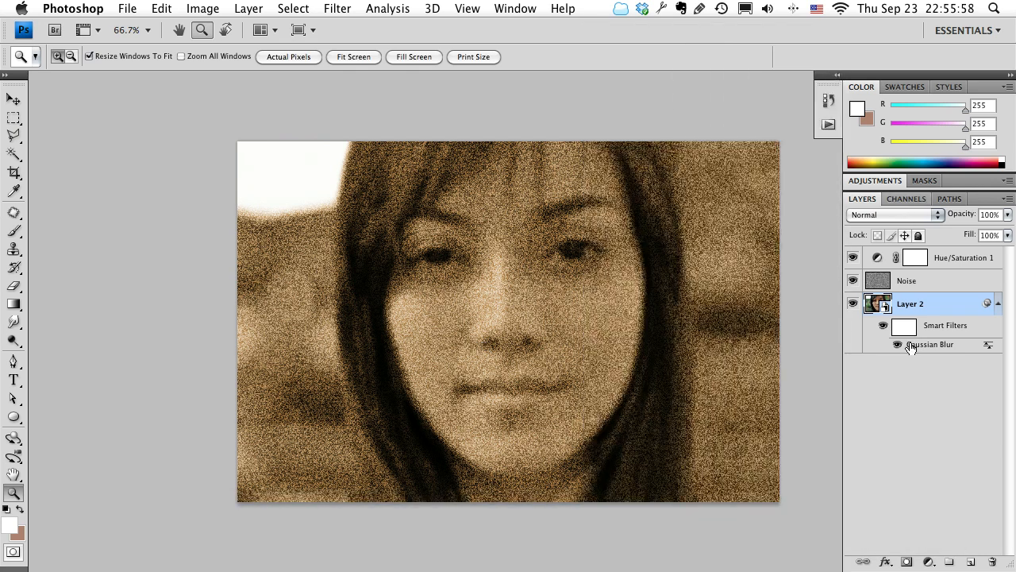
Lower the Noise layer's opacity to 22% and reduce the radius of Layer 2's Gaussian Blur smart filter.
{"action": "left_click", "coordinate": [884, 282]}
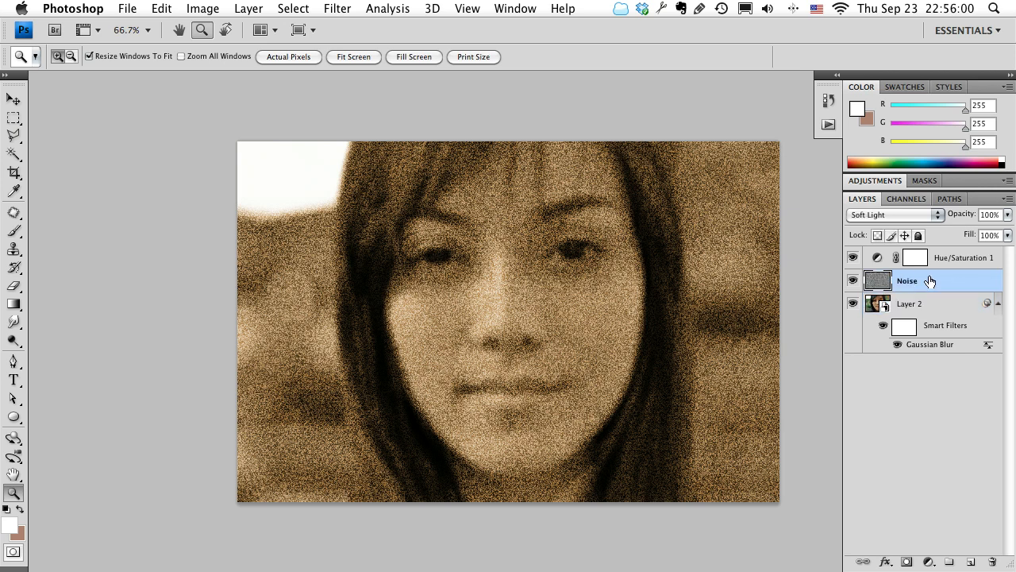
{"action": "left_click_drag", "start_coordinate": [963, 215], "coordinate": [902, 219]}
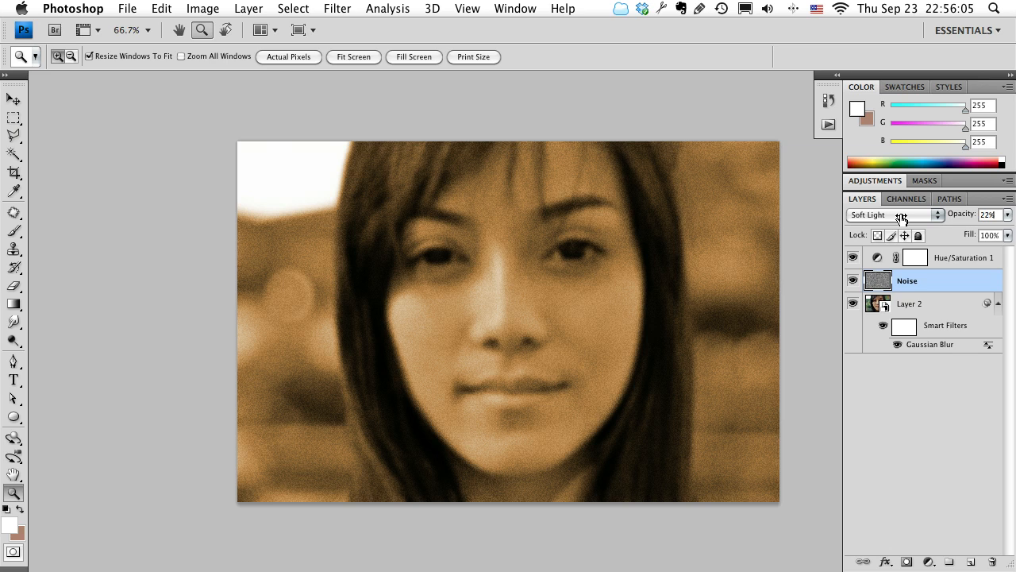
{"action": "left_click", "coordinate": [924, 348]}
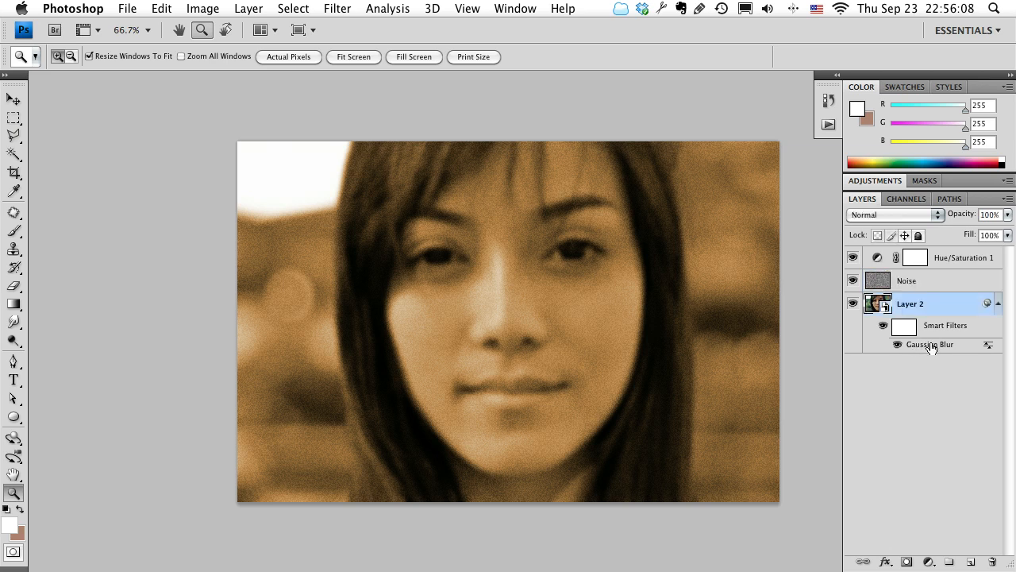
{"action": "double_click", "coordinate": [931, 348]}
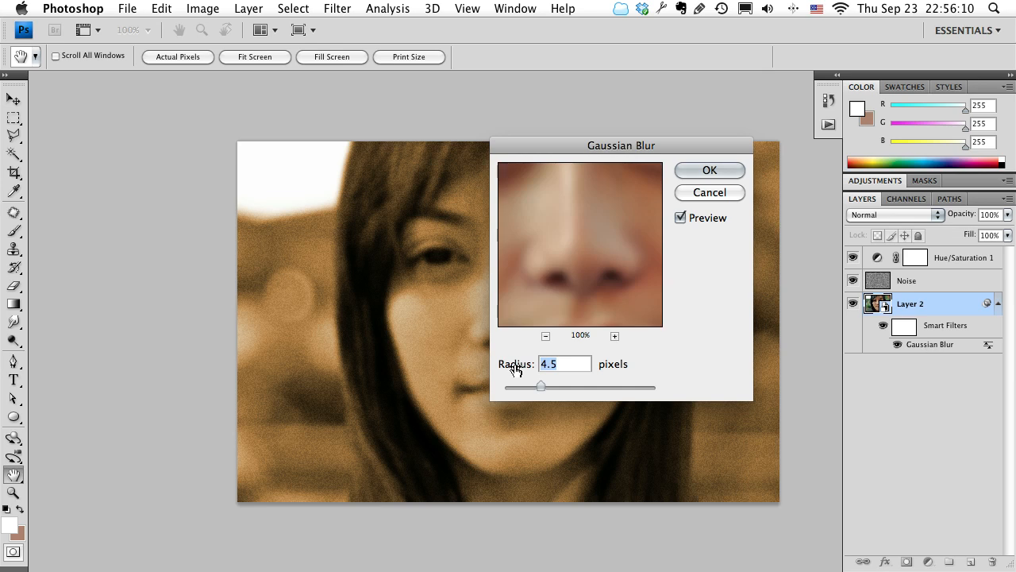
{"action": "left_click_drag", "start_coordinate": [521, 383], "coordinate": [517, 388]}
{"action": "left_click", "coordinate": [709, 170]}
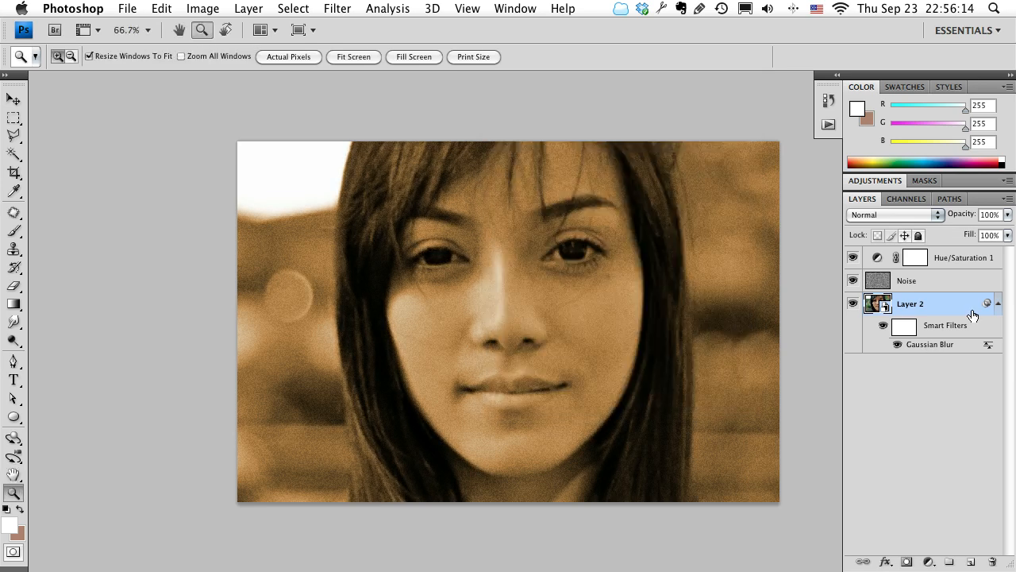
Set the Hue/Saturation 1 adjustment to a hue of 28 and a saturation of 34.
{"action": "double_click", "coordinate": [878, 259]}
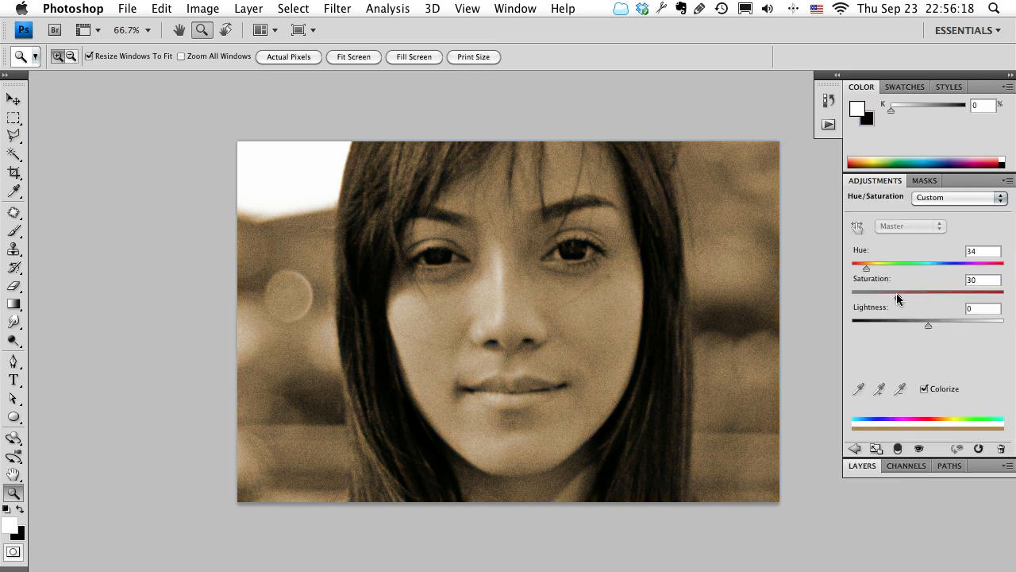
{"action": "left_click_drag", "start_coordinate": [898, 296], "coordinate": [902, 296]}
{"action": "left_click_drag", "start_coordinate": [867, 266], "coordinate": [866, 273]}
{"action": "left_click", "coordinate": [863, 468]}
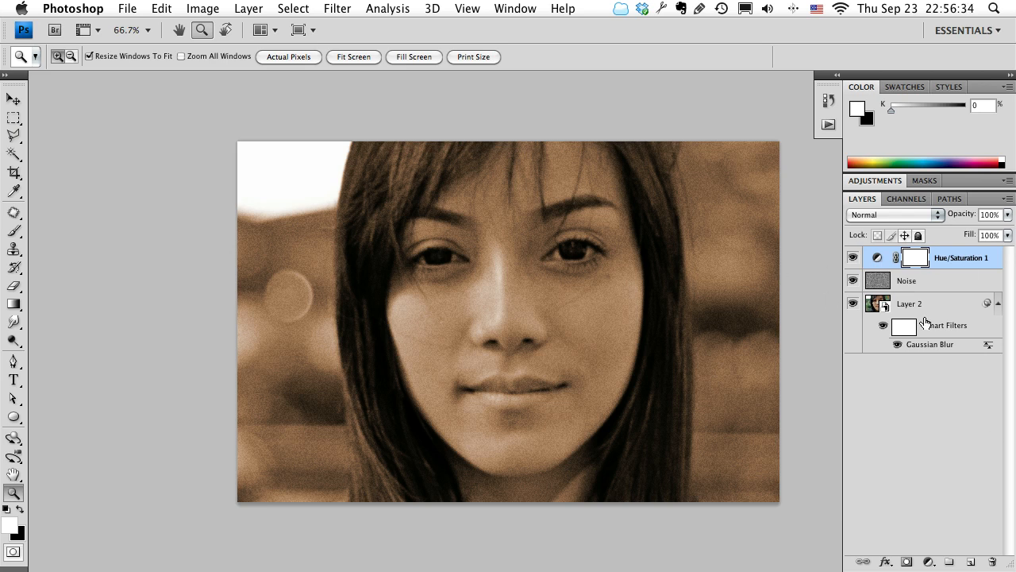
{"action": "left_click_drag", "start_coordinate": [602, 377], "coordinate": [553, 376]}
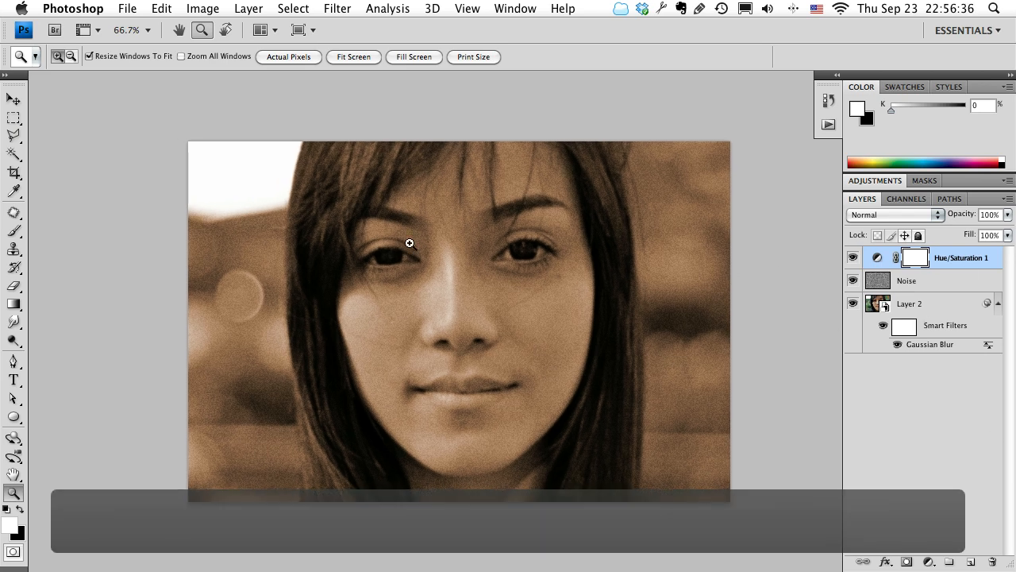
Switch to Finder and open photo-paper.jpg from the Week 5 folder in Photoshop.
{"action": "key", "text": "super+Tab"}
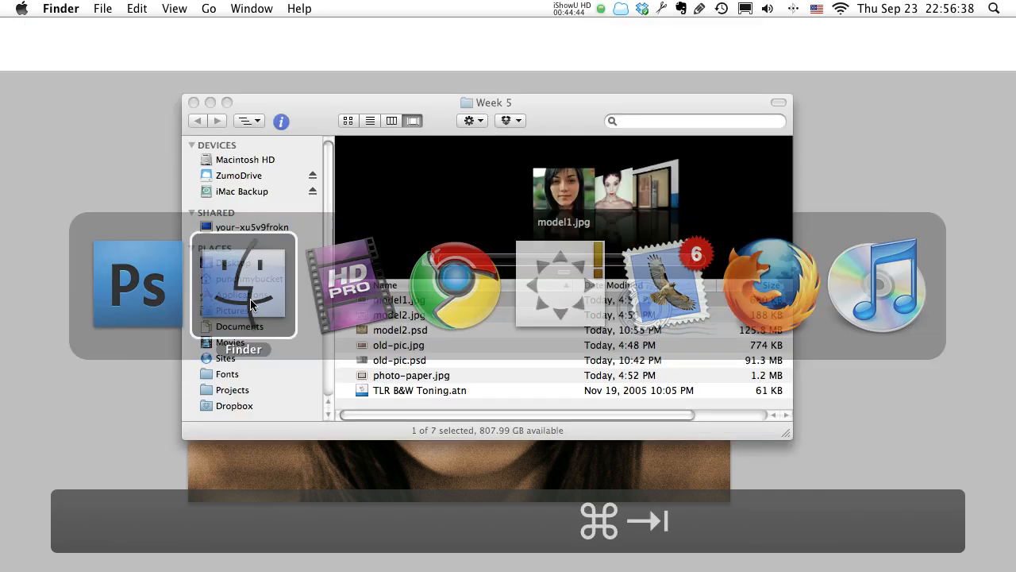
{"action": "scroll", "coordinate": [639, 198], "scroll_direction": "down", "scroll_amount": 5}
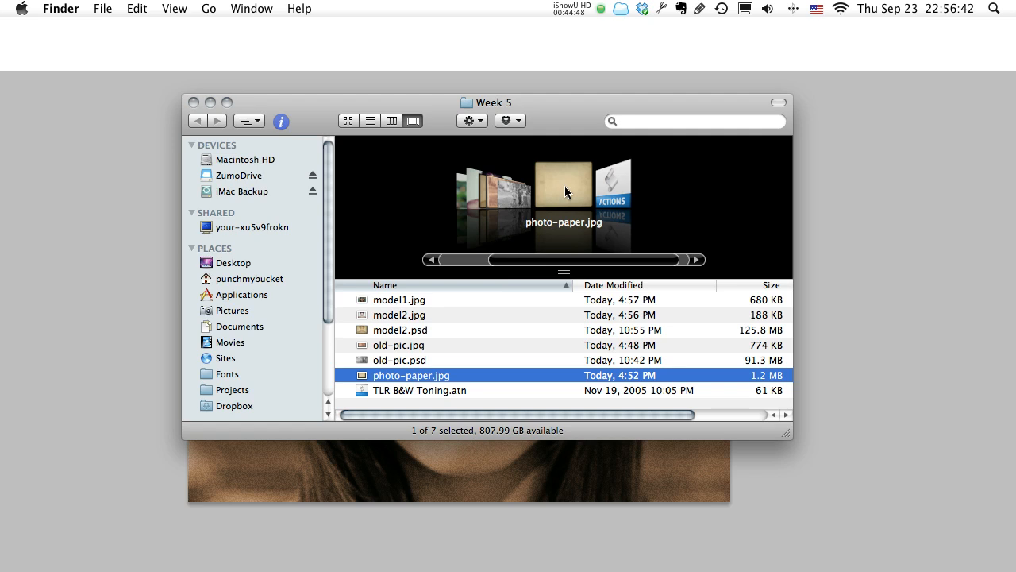
{"action": "right_click", "coordinate": [365, 373]}
{"action": "mouse_move", "coordinate": [556, 306]}
{"action": "left_click", "coordinate": [641, 297]}
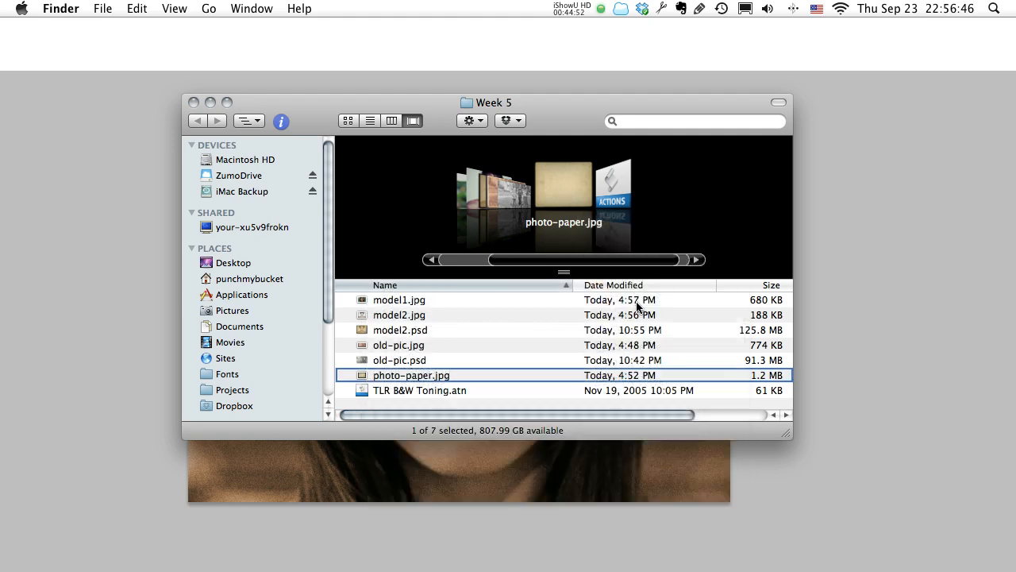
Copy the entire paper image, close its document and paste the copy into the model1 portrait.
{"action": "key", "text": "super+a"}
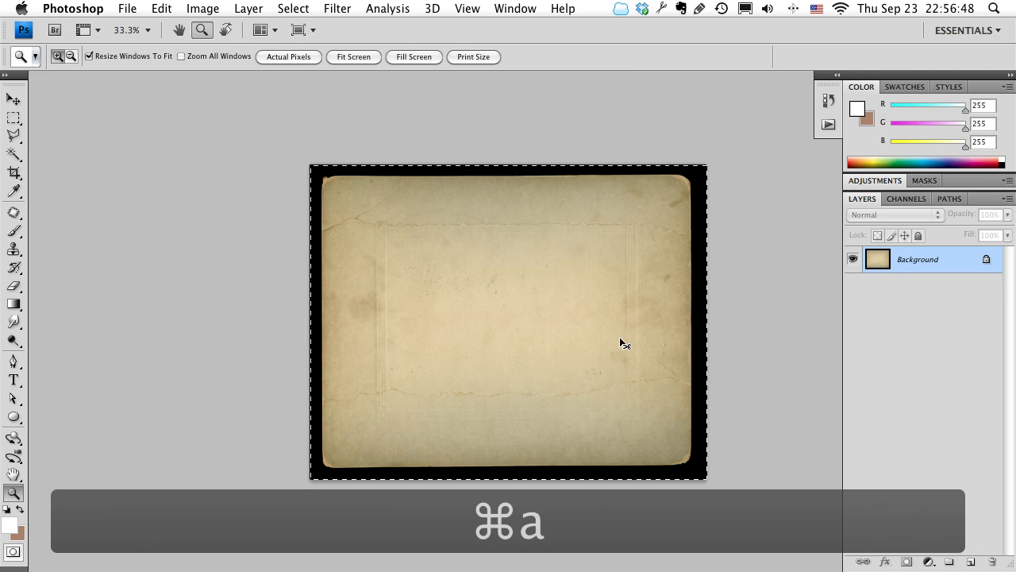
{"action": "key", "text": "super+c"}
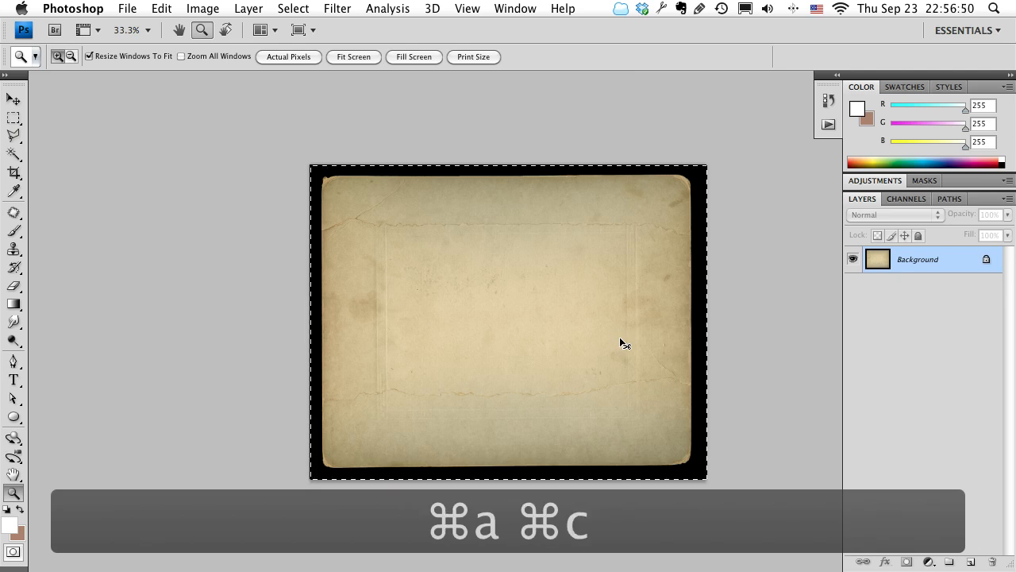
{"action": "key", "text": "super+w"}
{"action": "key", "text": "super+v"}
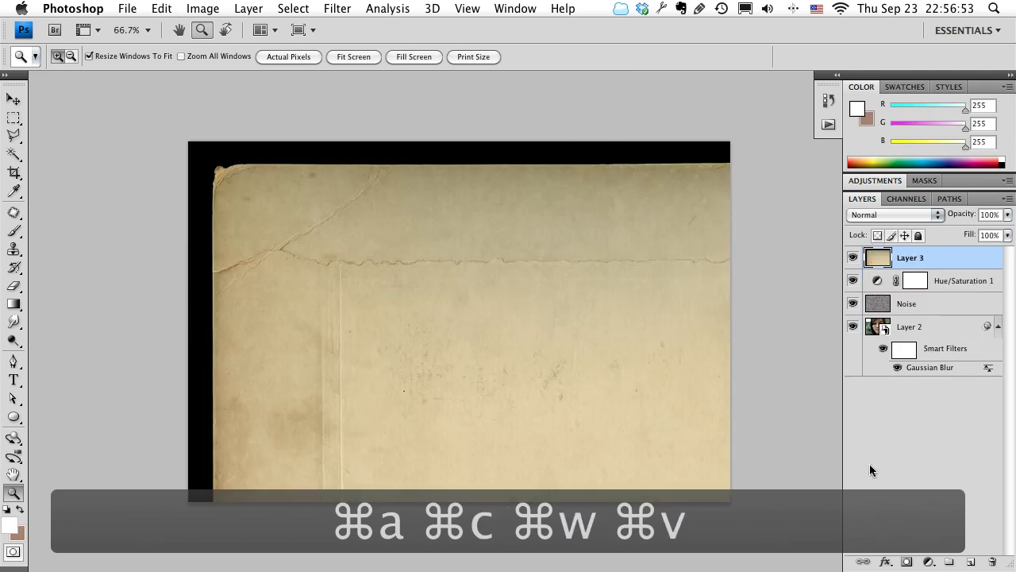
Convert the pasted paper texture layer to a smart object.
{"action": "key", "text": "z"}
{"action": "left_click", "coordinate": [472, 331], "text": "alt"}
{"action": "left_click", "coordinate": [472, 331], "text": "alt"}
{"action": "left_click_drag", "start_coordinate": [494, 422], "coordinate": [449, 366]}
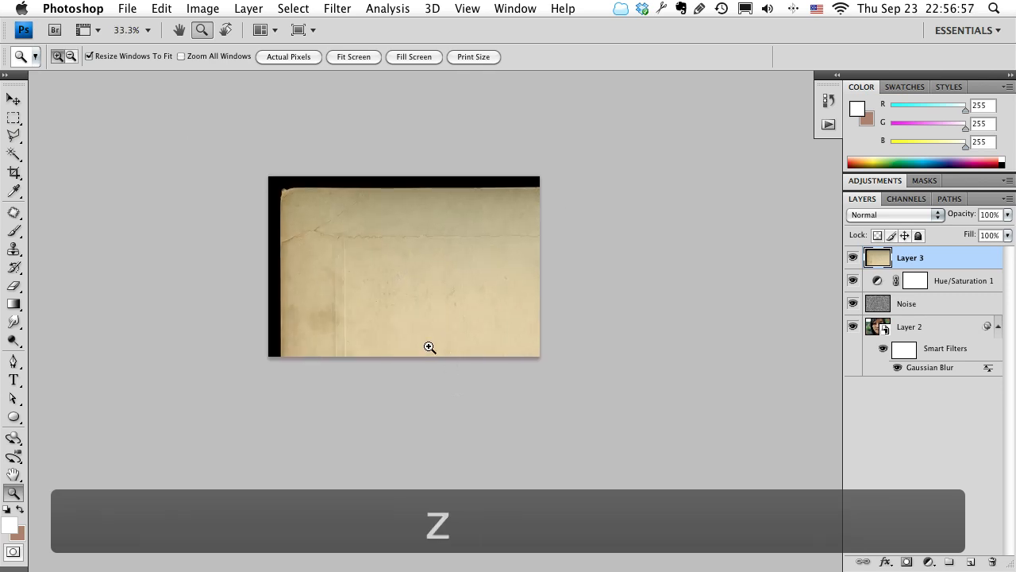
{"action": "right_click", "coordinate": [910, 256]}
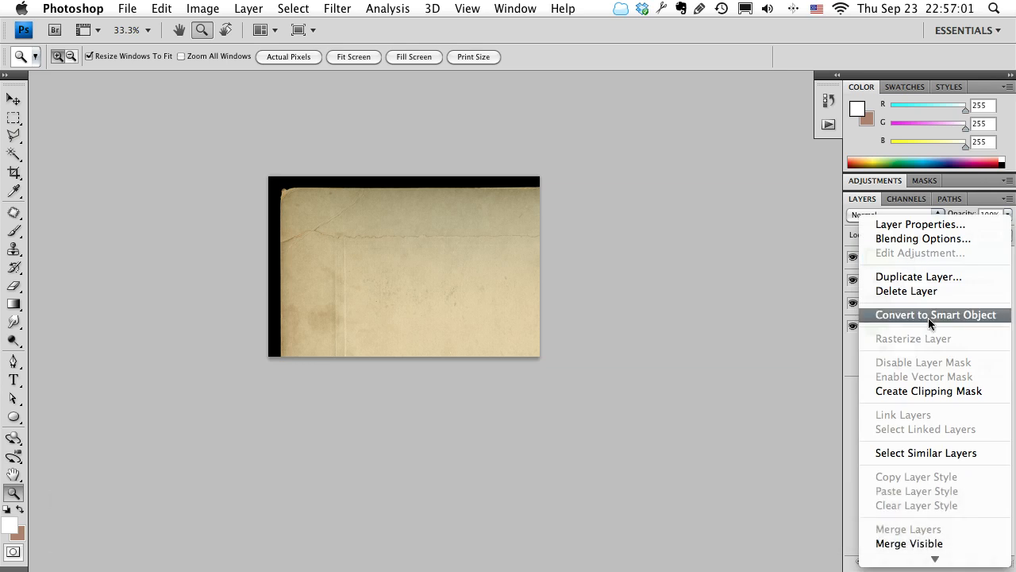
{"action": "left_click", "coordinate": [928, 316]}
Scale the paper layer to 68.0% width and 57.9% height so its edges match the canvas.
{"action": "left_click", "coordinate": [672, 350], "text": "alt"}
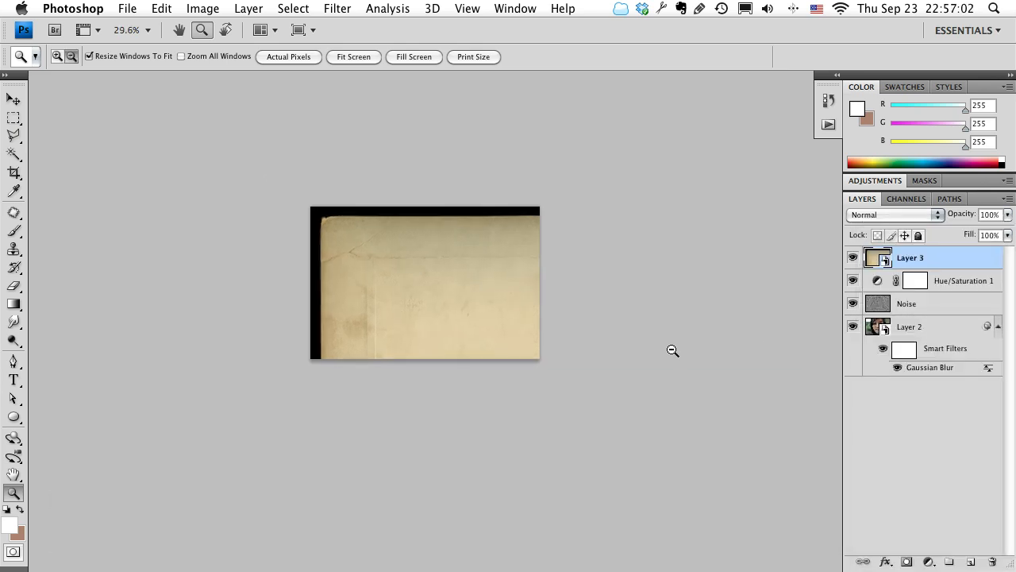
{"action": "key", "text": "super+t"}
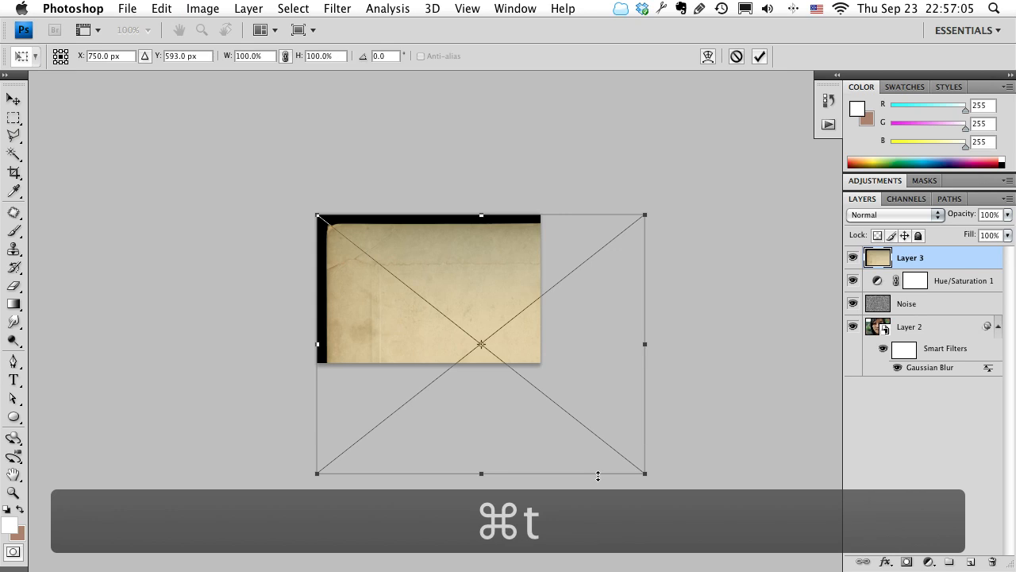
{"action": "left_click_drag", "start_coordinate": [644, 473], "coordinate": [551, 370]}
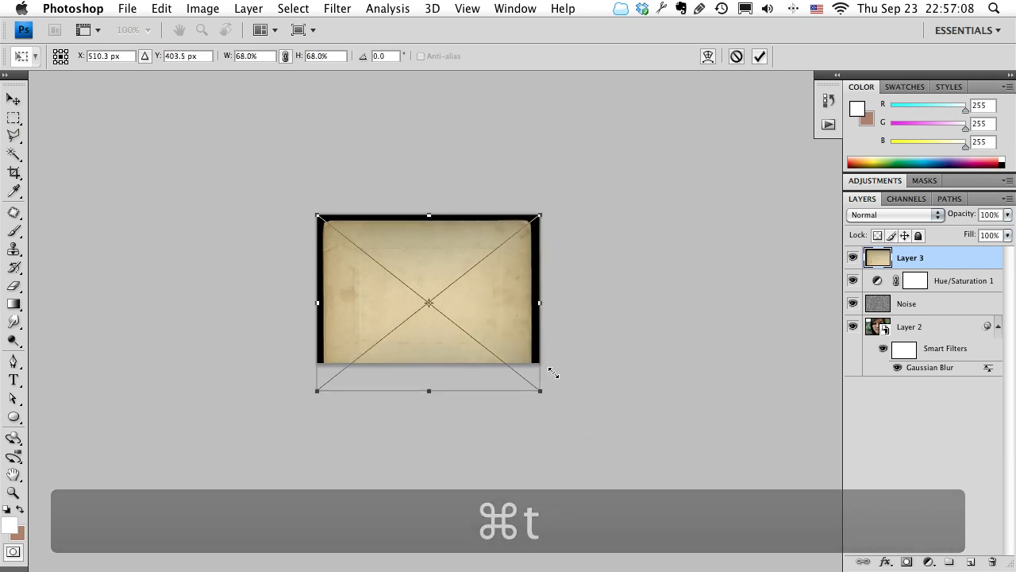
{"action": "left_click_drag", "start_coordinate": [499, 337], "coordinate": [498, 330]}
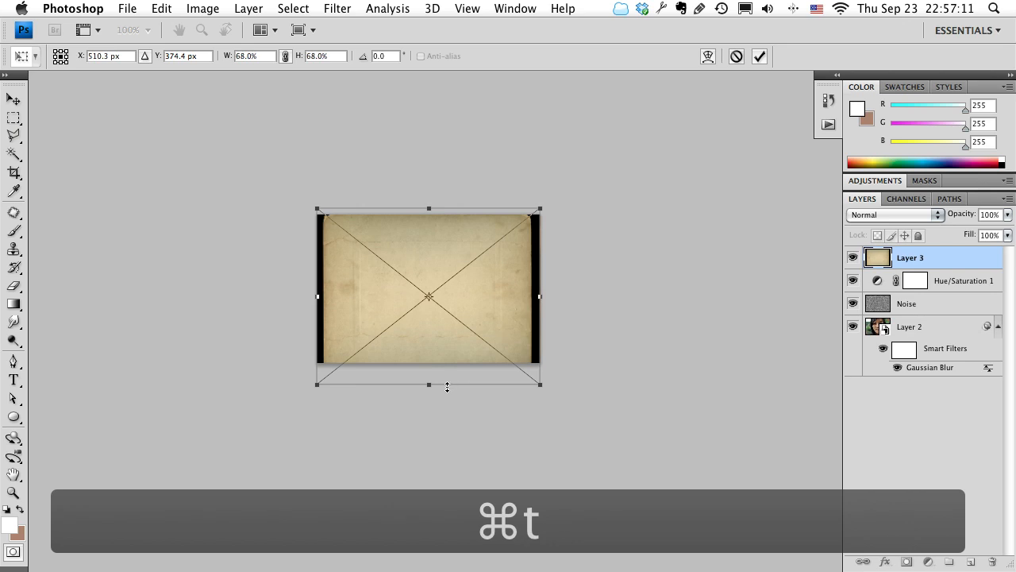
{"action": "left_click_drag", "start_coordinate": [424, 386], "coordinate": [424, 365]}
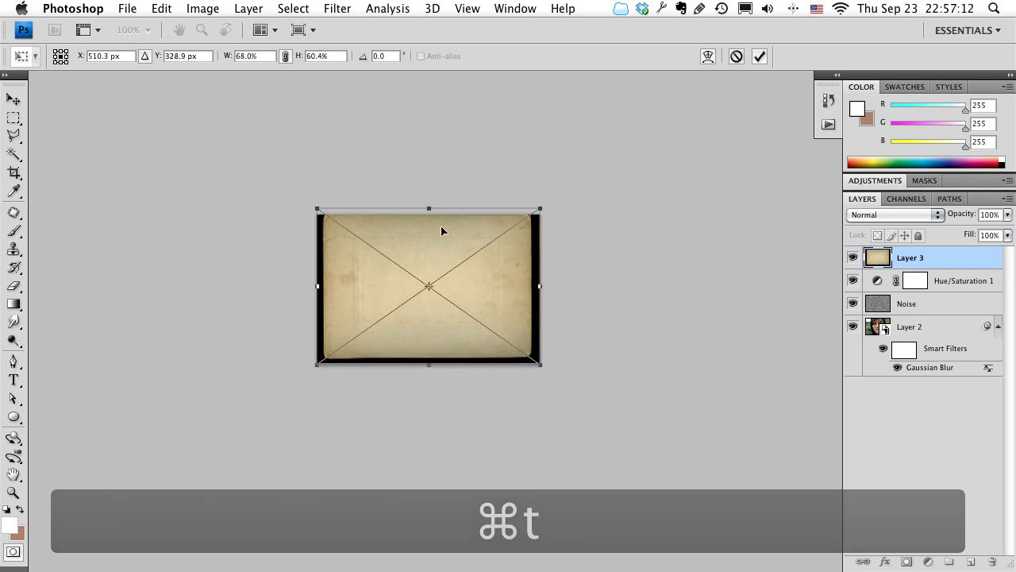
{"action": "left_click_drag", "start_coordinate": [435, 211], "coordinate": [431, 215]}
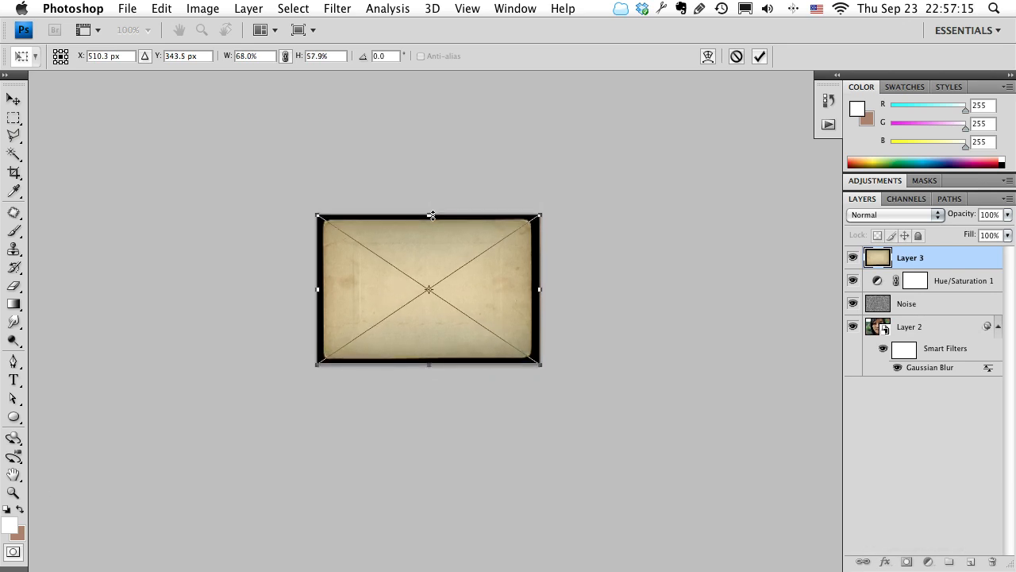
{"action": "key", "text": "Return"}
Set the paper layer's blend mode to Multiply and inspect the textured portrait up close without the interface panels.
{"action": "key", "text": "z"}
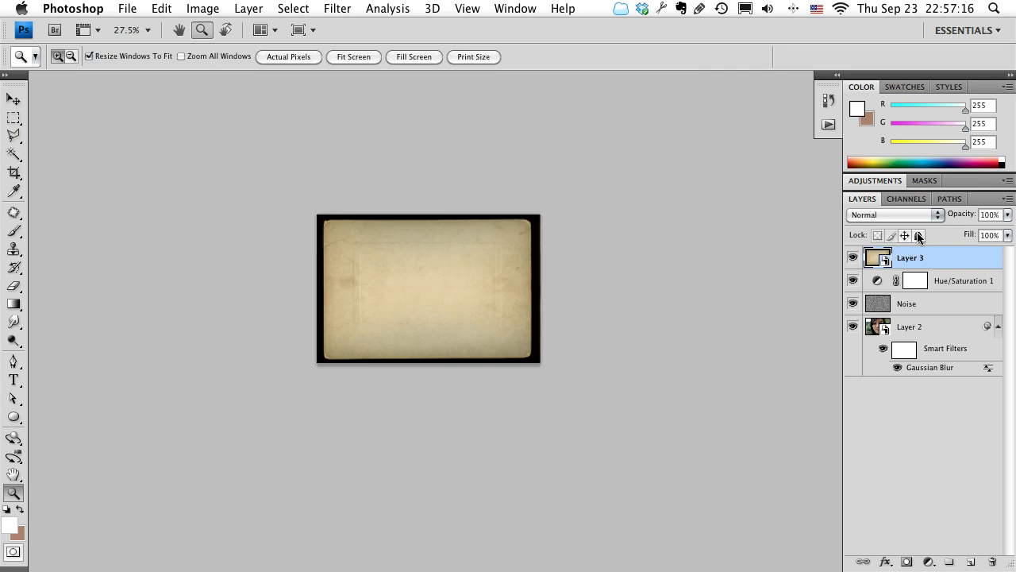
{"action": "left_click", "coordinate": [895, 214]}
{"action": "left_click", "coordinate": [879, 256]}
{"action": "key", "text": "z"}
{"action": "left_click", "coordinate": [391, 286]}
{"action": "left_click", "coordinate": [431, 285]}
{"action": "left_click", "coordinate": [432, 285]}
{"action": "left_click_drag", "start_coordinate": [474, 295], "coordinate": [466, 313]}
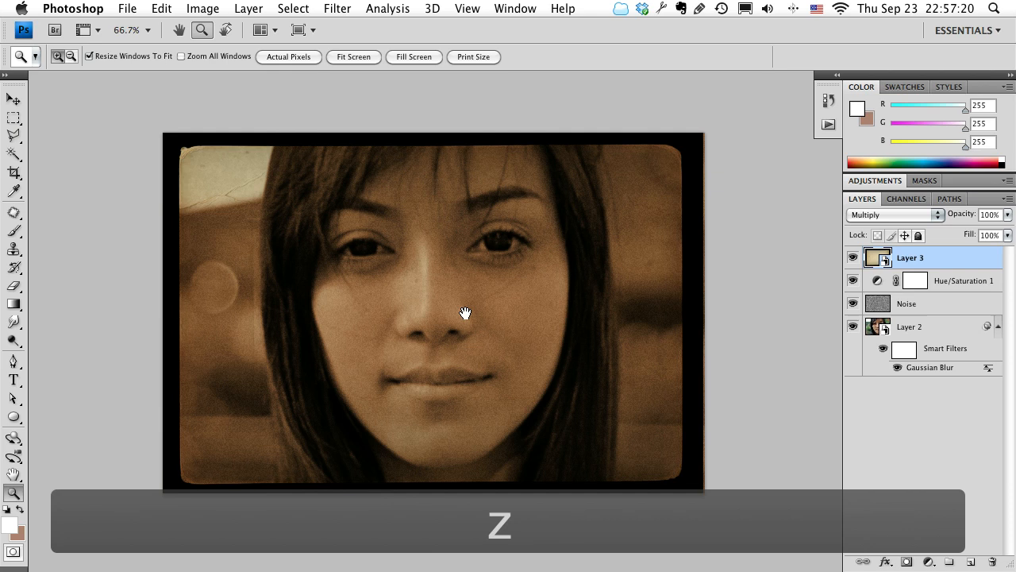
{"action": "key", "text": "Tab"}
{"action": "left_click", "coordinate": [488, 313]}
{"action": "left_click_drag", "start_coordinate": [544, 312], "coordinate": [499, 340]}
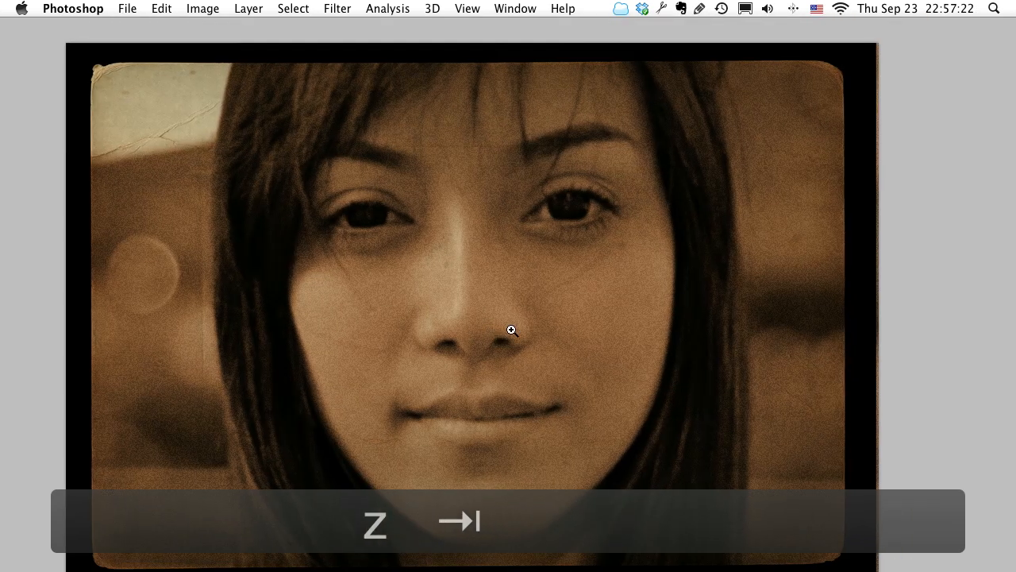
Bring back the interface panels and set the Noise layer's opacity to 15%.
{"action": "key", "text": "Tab"}
{"action": "left_click", "coordinate": [935, 305]}
{"action": "left_click_drag", "start_coordinate": [963, 212], "coordinate": [956, 214]}
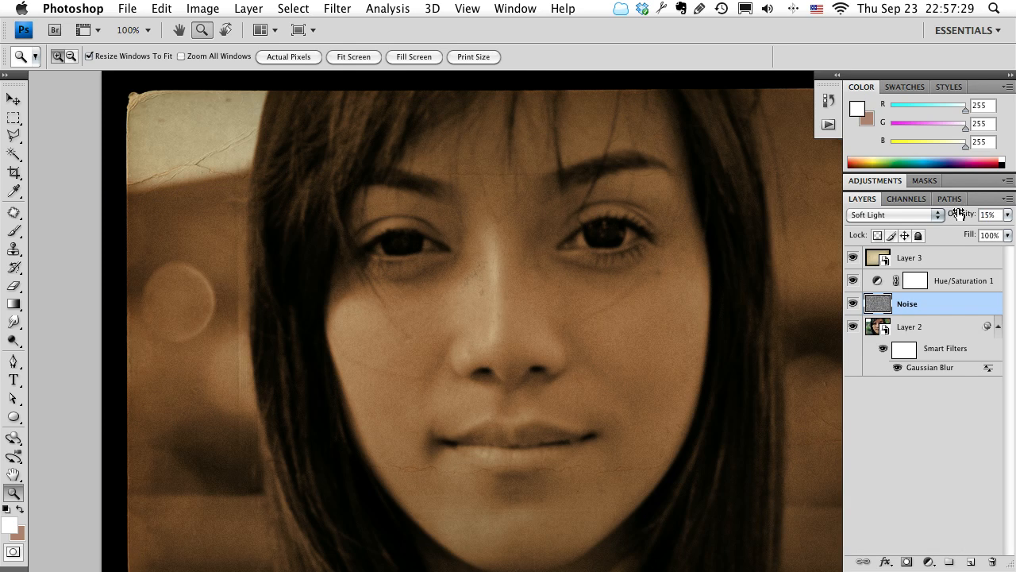
Raise the lightness of the Hue/Saturation 1 adjustment to +40 to fade the portrait.
{"action": "key", "text": "space"}
{"action": "left_click_drag", "start_coordinate": [651, 442], "coordinate": [576, 382]}
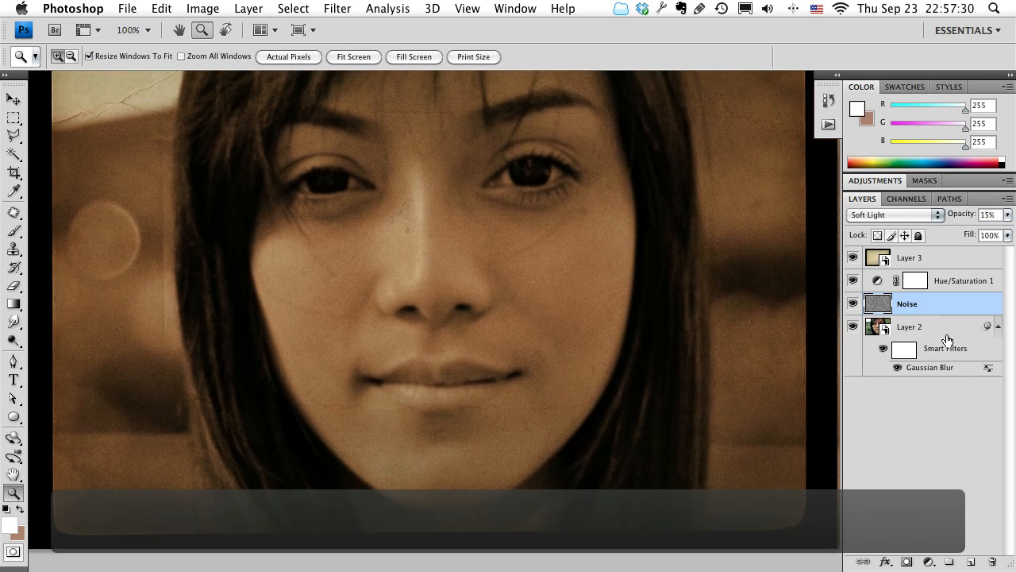
{"action": "left_click", "coordinate": [921, 326]}
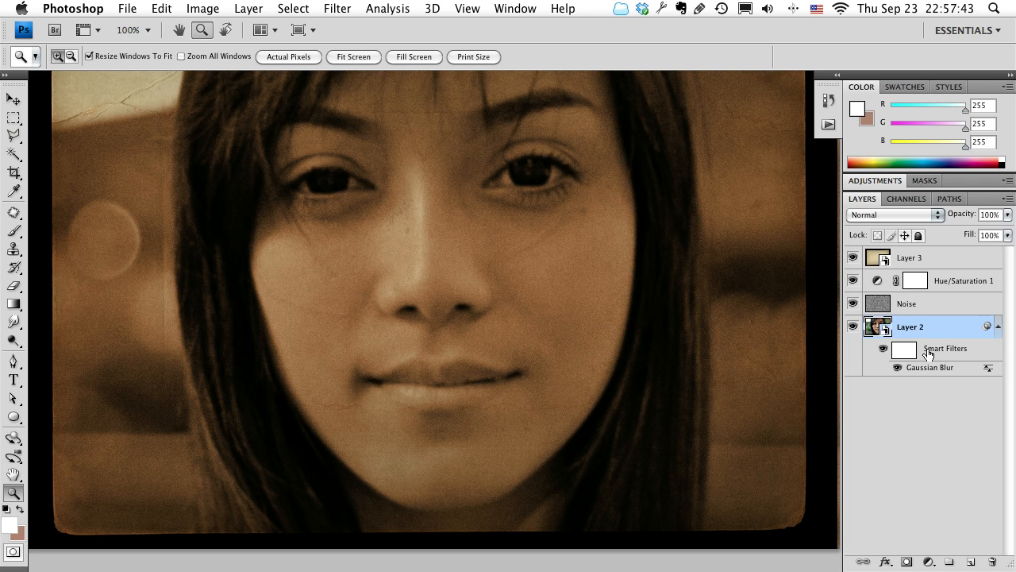
{"action": "left_click", "coordinate": [926, 385]}
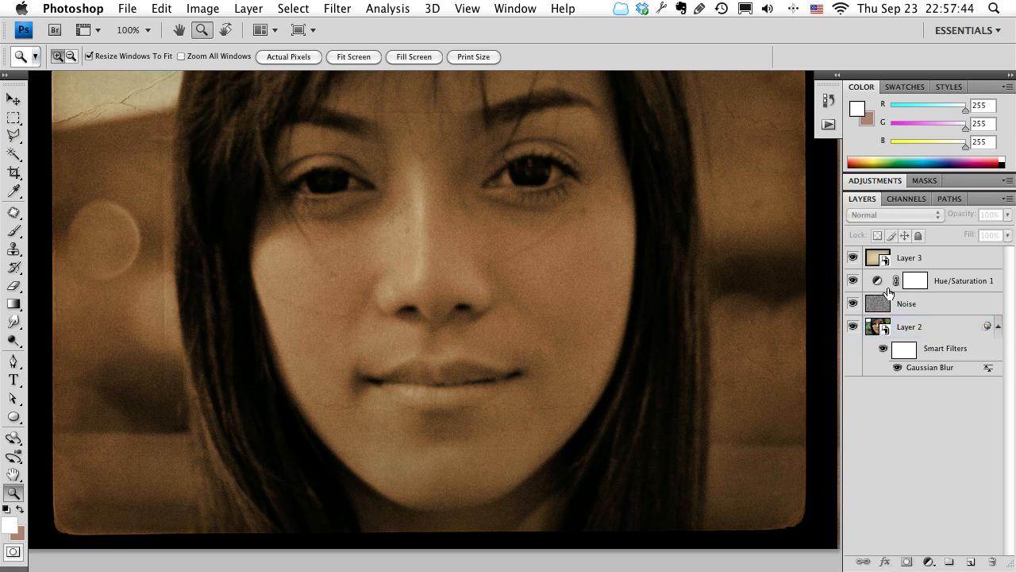
{"action": "left_click", "coordinate": [939, 293]}
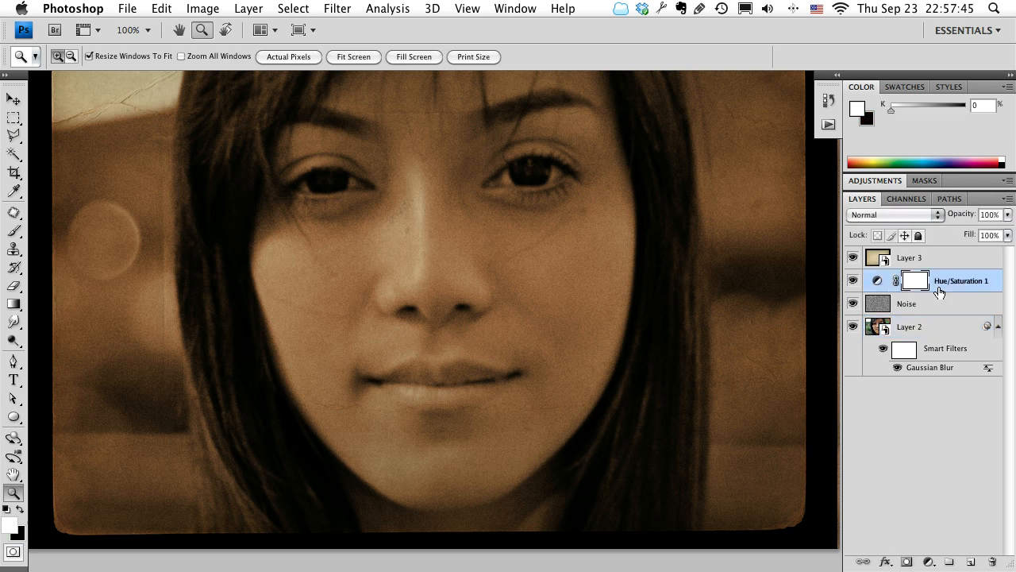
{"action": "left_click", "coordinate": [876, 282]}
{"action": "left_click", "coordinate": [877, 283]}
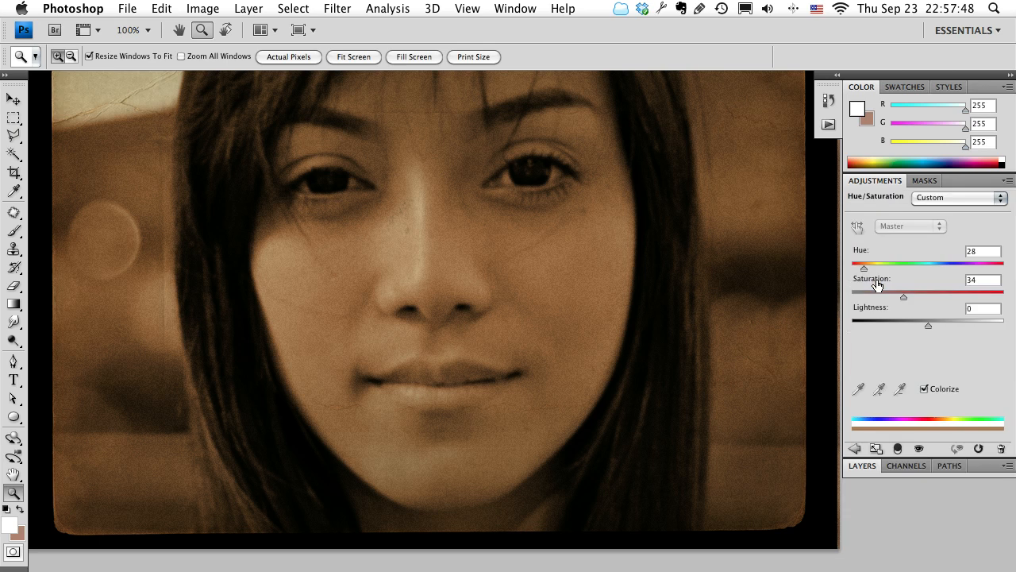
{"action": "left_click_drag", "start_coordinate": [928, 328], "coordinate": [957, 326]}
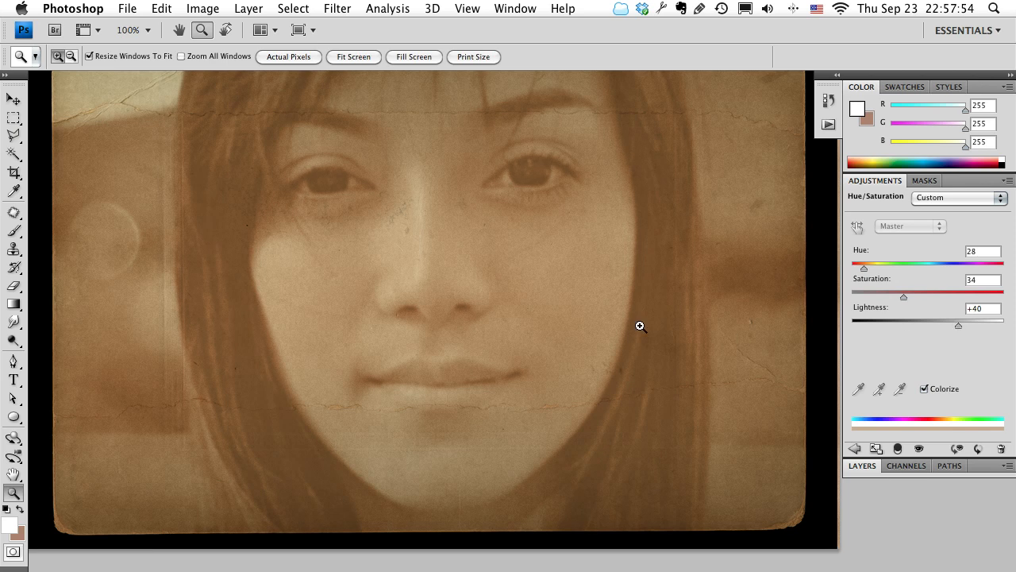
Save the aged portrait as model1.psd in the Week 5 folder and close it.
{"action": "key", "text": "z"}
{"action": "left_click", "coordinate": [572, 325], "text": "alt"}
{"action": "left_click_drag", "start_coordinate": [585, 222], "coordinate": [540, 225]}
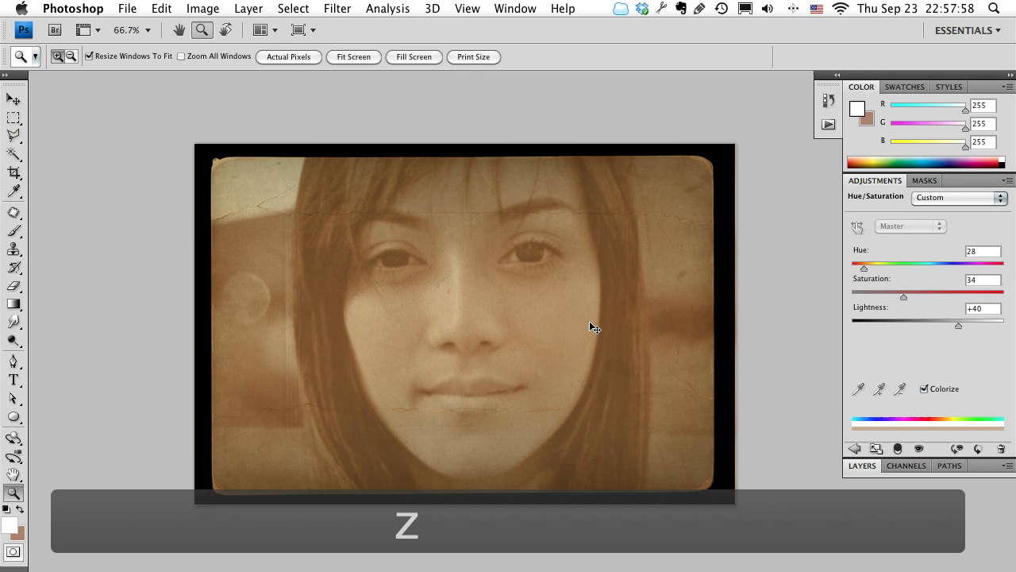
{"action": "key", "text": "super+s"}
{"action": "key", "text": "Return"}
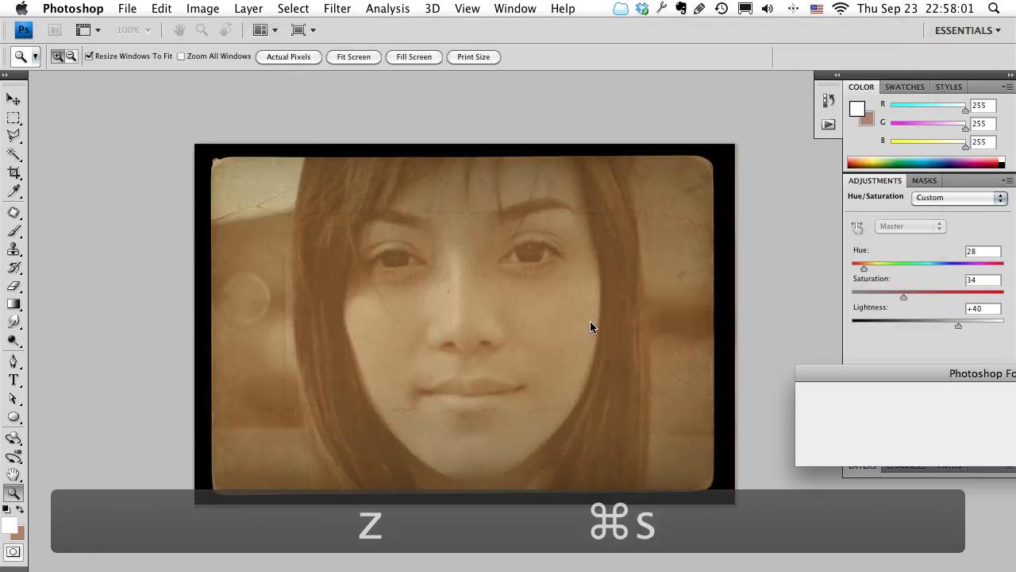
{"action": "key", "text": "Return"}
{"action": "key", "text": "super+w"}
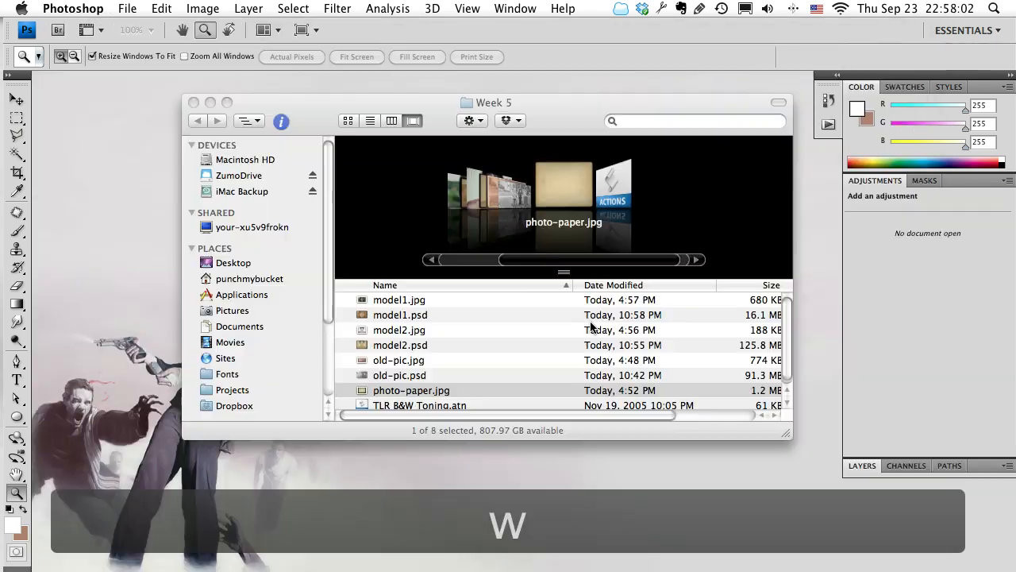
Open model2.psd from the Week 5 folder and display it in full screen mode with the menu bar.
{"action": "left_click", "coordinate": [494, 187]}
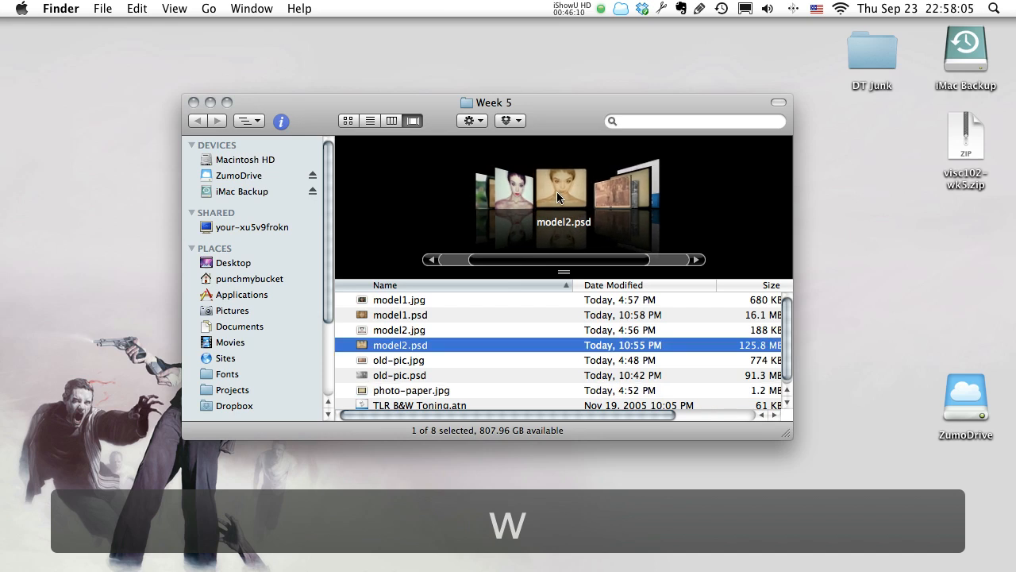
{"action": "double_click", "coordinate": [557, 192]}
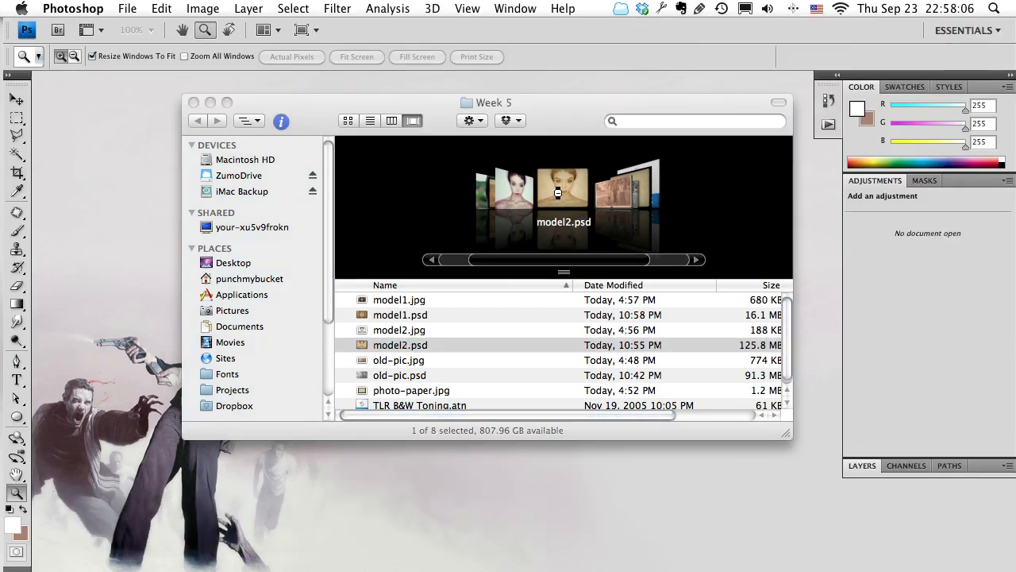
{"action": "key", "text": "super+h"}
{"action": "key", "text": "f"}
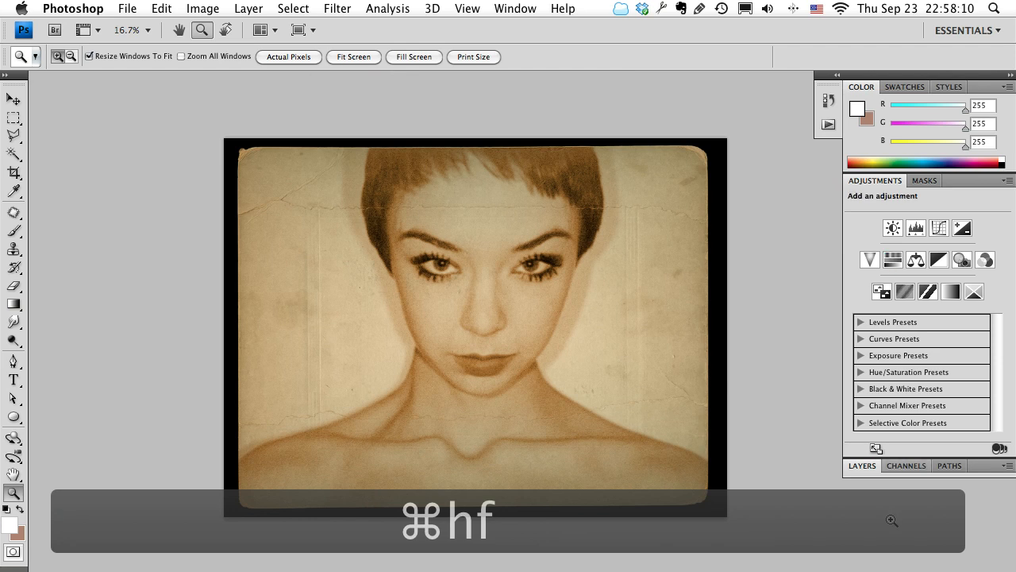
Raise the lightness of the Hue/Saturation 1 adjustment layer to +50 to fade the second portrait.
{"action": "left_click", "coordinate": [872, 468]}
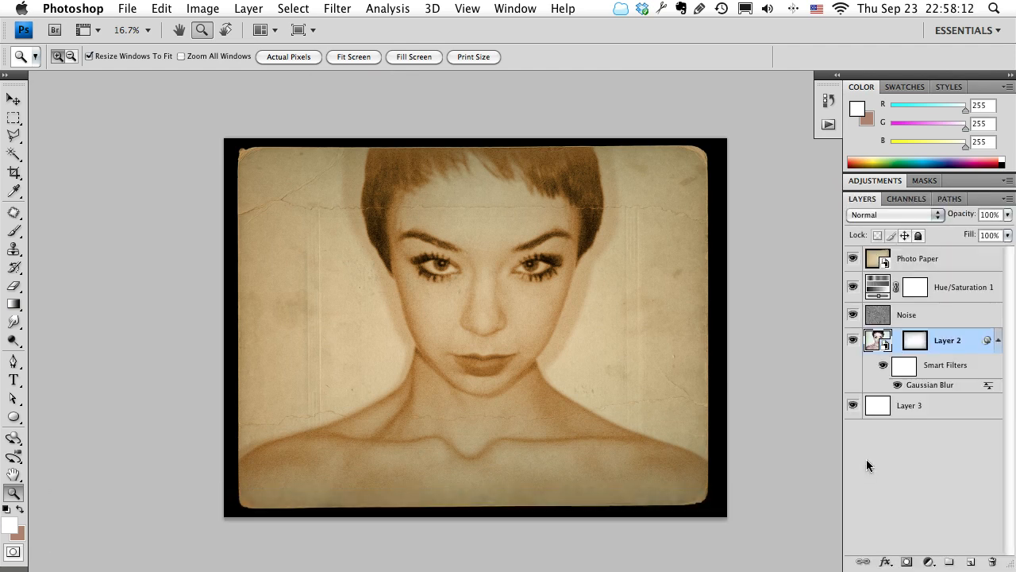
{"action": "left_click", "coordinate": [882, 293]}
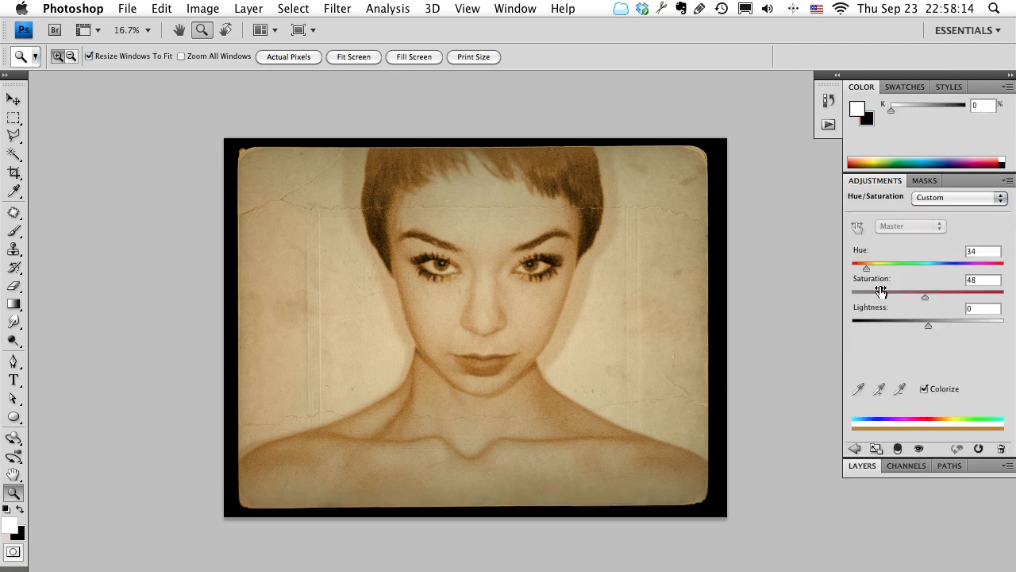
{"action": "left_click_drag", "start_coordinate": [930, 325], "coordinate": [963, 324]}
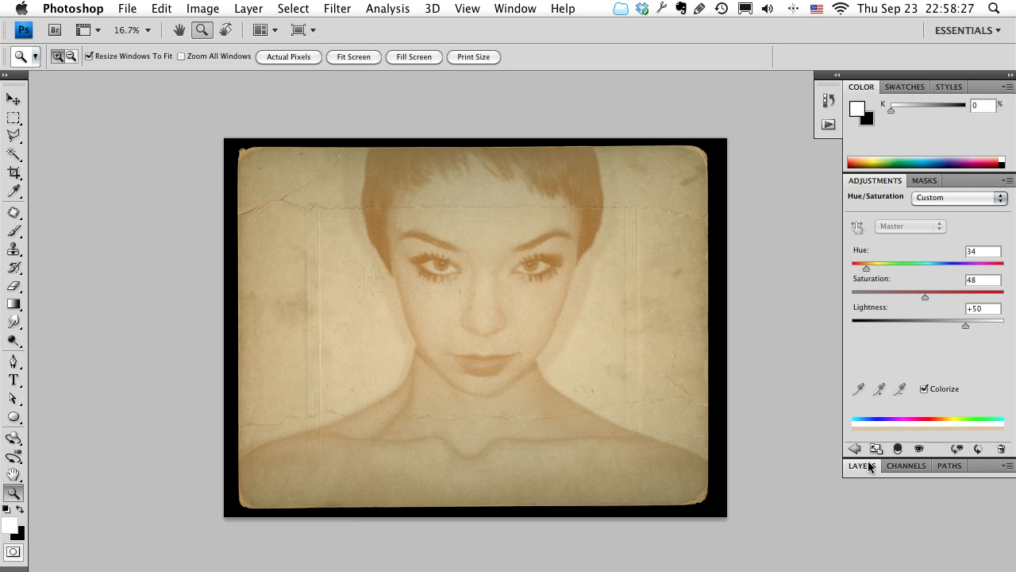
Switch to Finder and preview the original damaged photo old-pic.jpg in the Week 5 folder.
{"action": "key", "text": "super+Tab"}
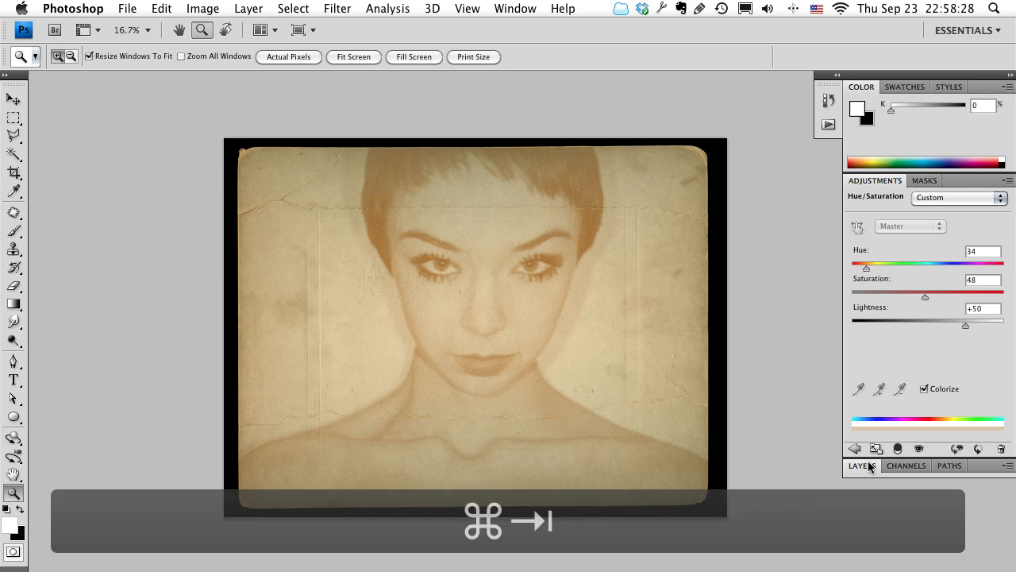
{"action": "mouse_move", "coordinate": [350, 319]}
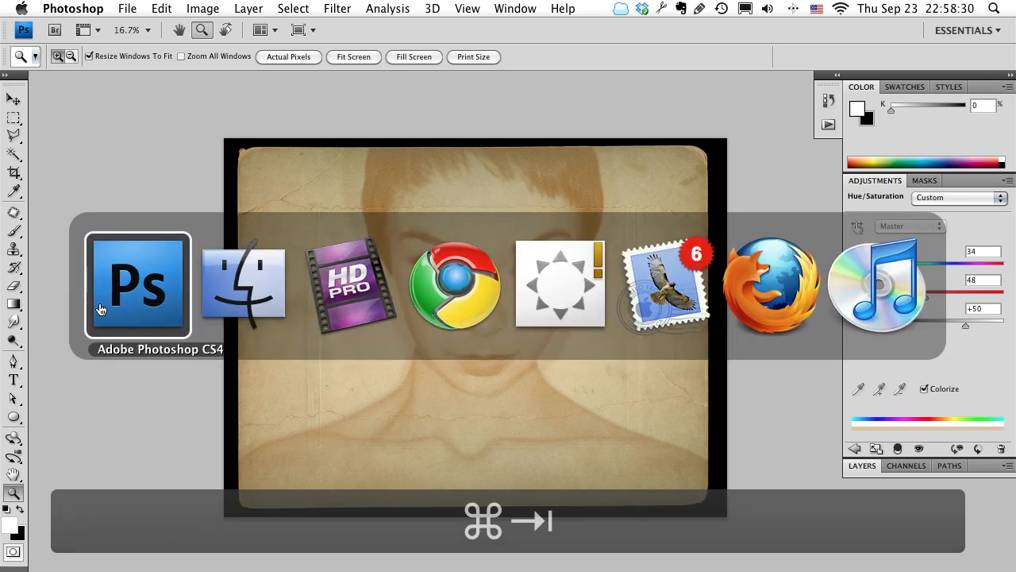
{"action": "left_click", "coordinate": [237, 306]}
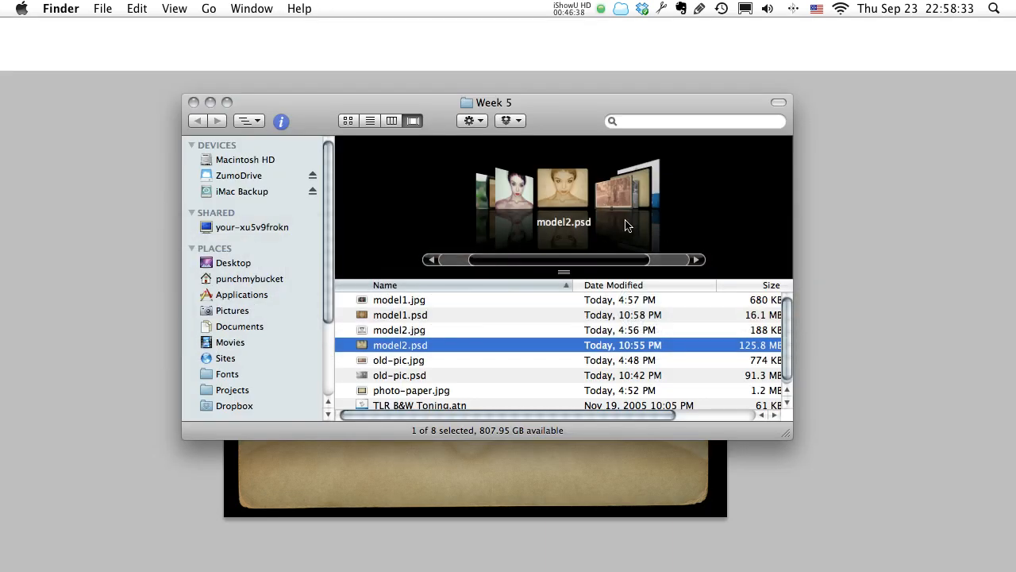
{"action": "left_click", "coordinate": [644, 190]}
{"action": "left_click", "coordinate": [525, 196]}
{"action": "left_click", "coordinate": [524, 197]}
{"action": "key", "text": "space"}
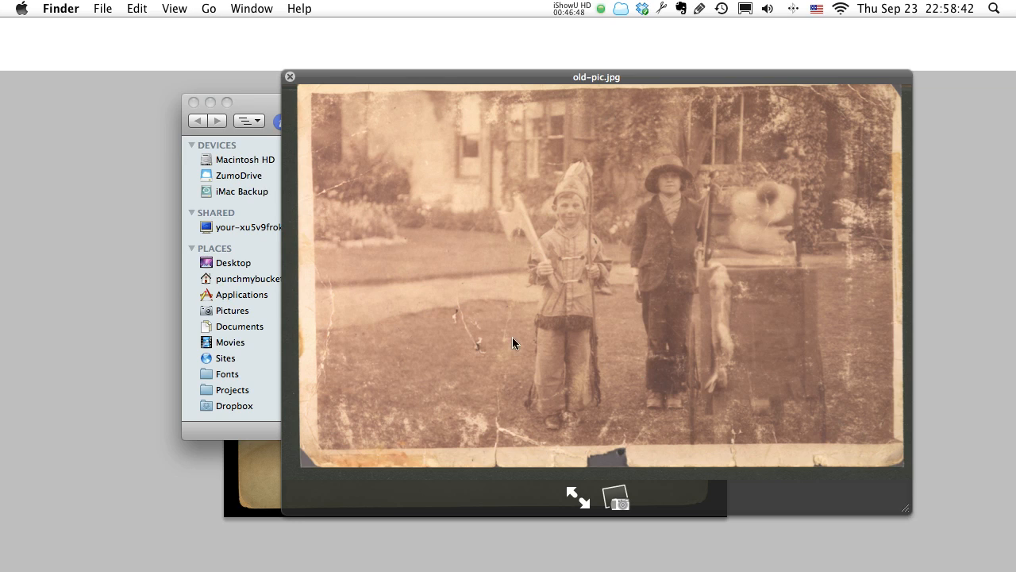
{"action": "key", "text": "space"}
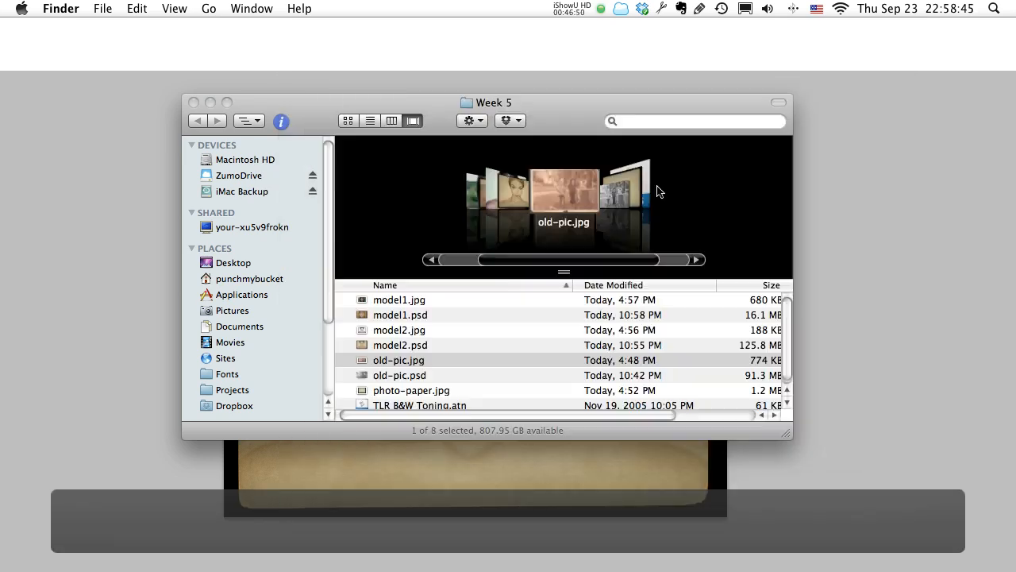
Preview the black-and-white version old-pic.psd to compare it with the original photo.
{"action": "left_click", "coordinate": [602, 200]}
{"action": "key", "text": "space"}
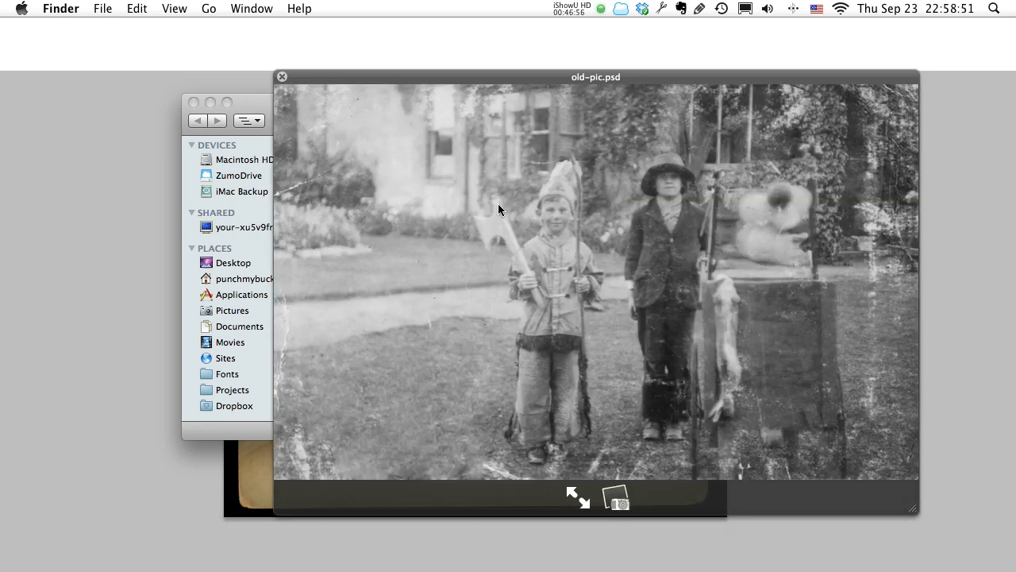
{"action": "key", "text": "space"}
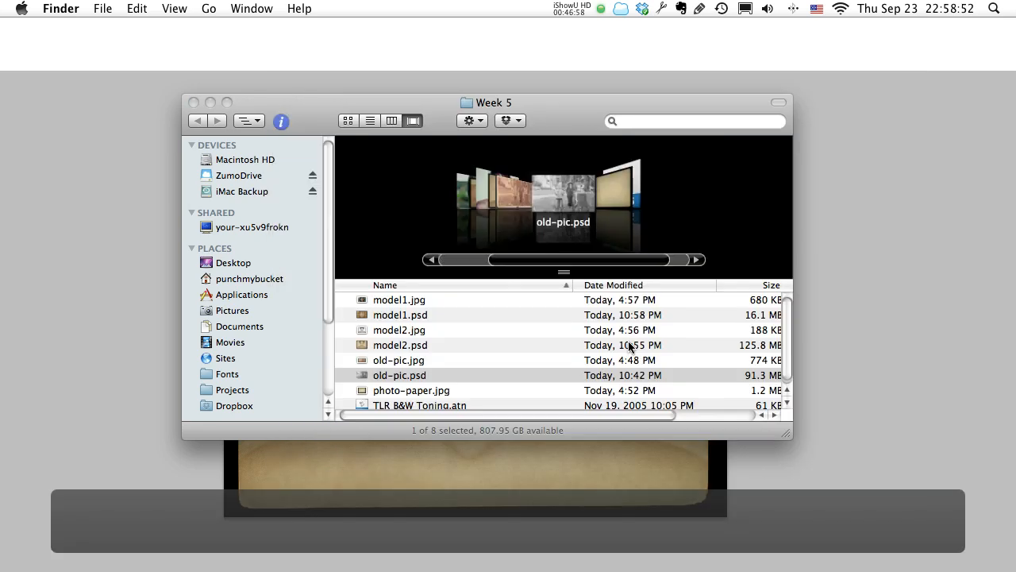
Browse back through the Week 5 files and preview the aged portrait model2.psd.
{"action": "left_click", "coordinate": [512, 200]}
{"action": "left_click", "coordinate": [510, 200]}
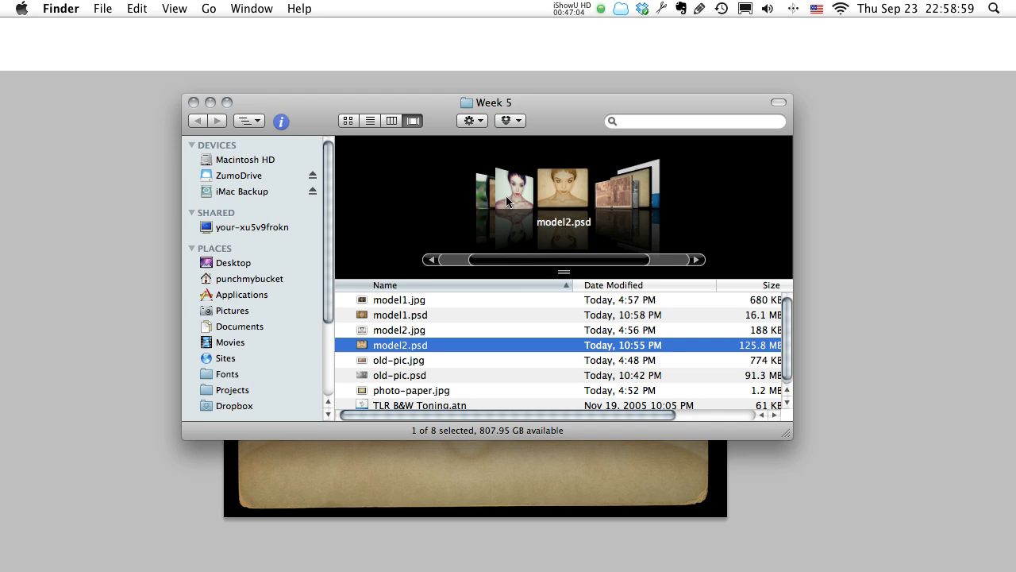
{"action": "key", "text": "space"}
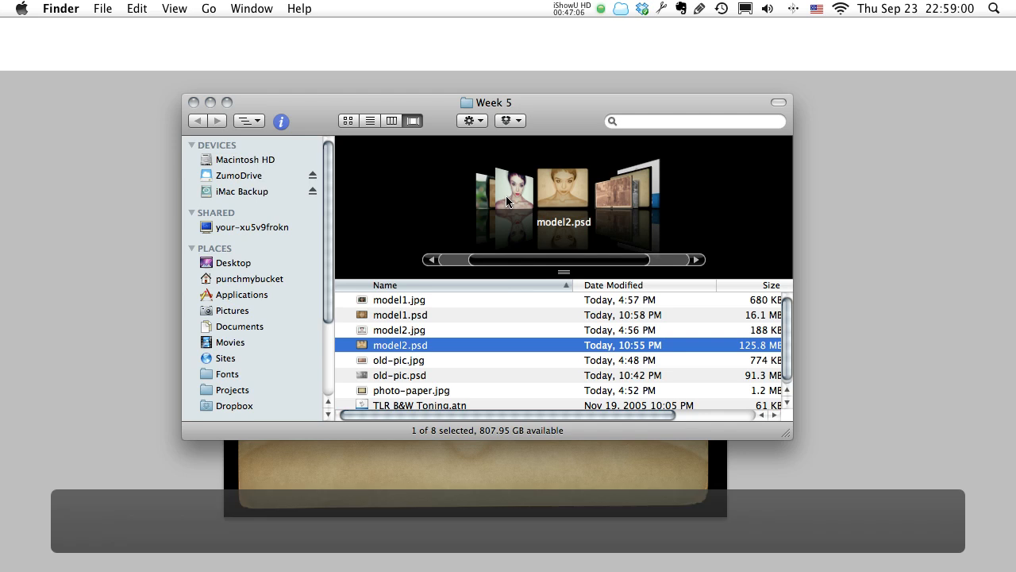
{"action": "scroll", "coordinate": [540, 206], "scroll_direction": "down", "scroll_amount": 4}
{"action": "key", "text": "space"}
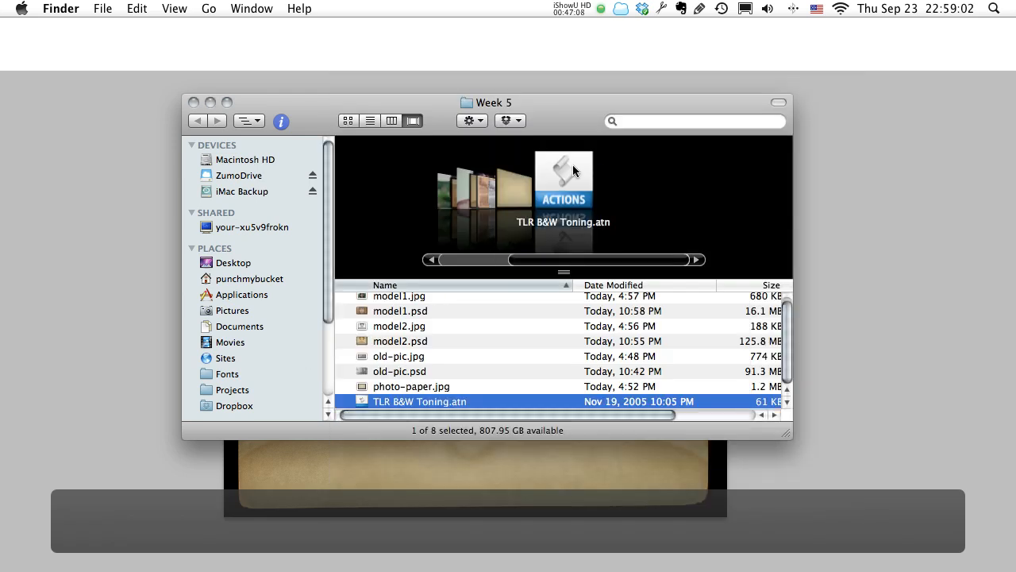
{"action": "scroll", "coordinate": [555, 203], "scroll_direction": "up", "scroll_amount": 4}
{"action": "left_click", "coordinate": [556, 202]}
{"action": "key", "text": "space"}
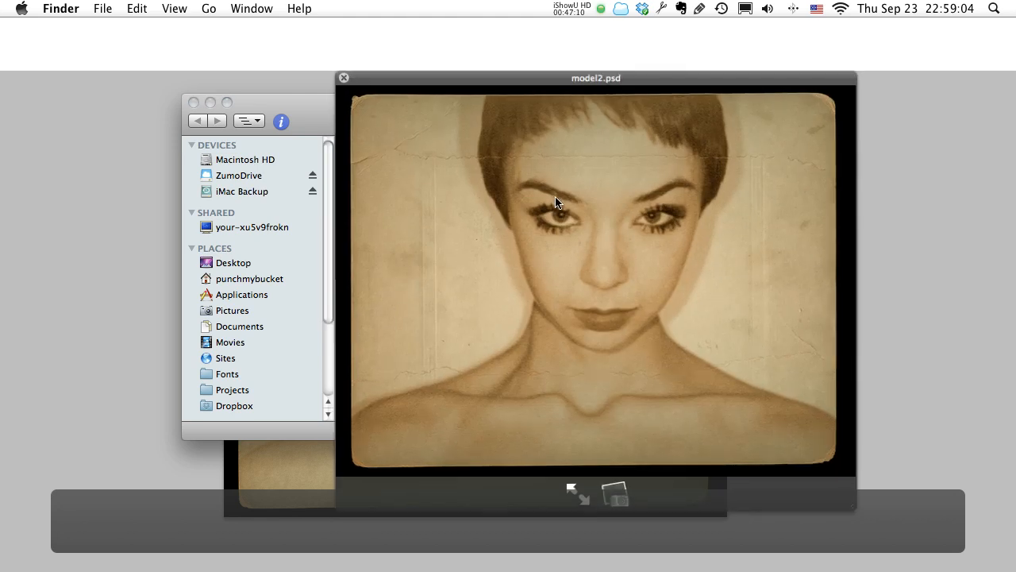
{"action": "key", "text": "space"}
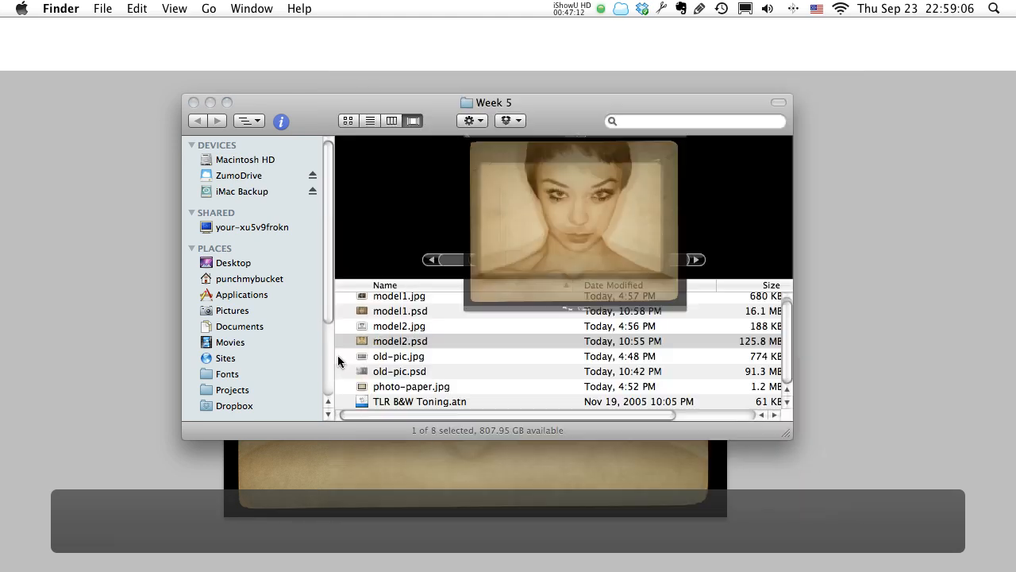